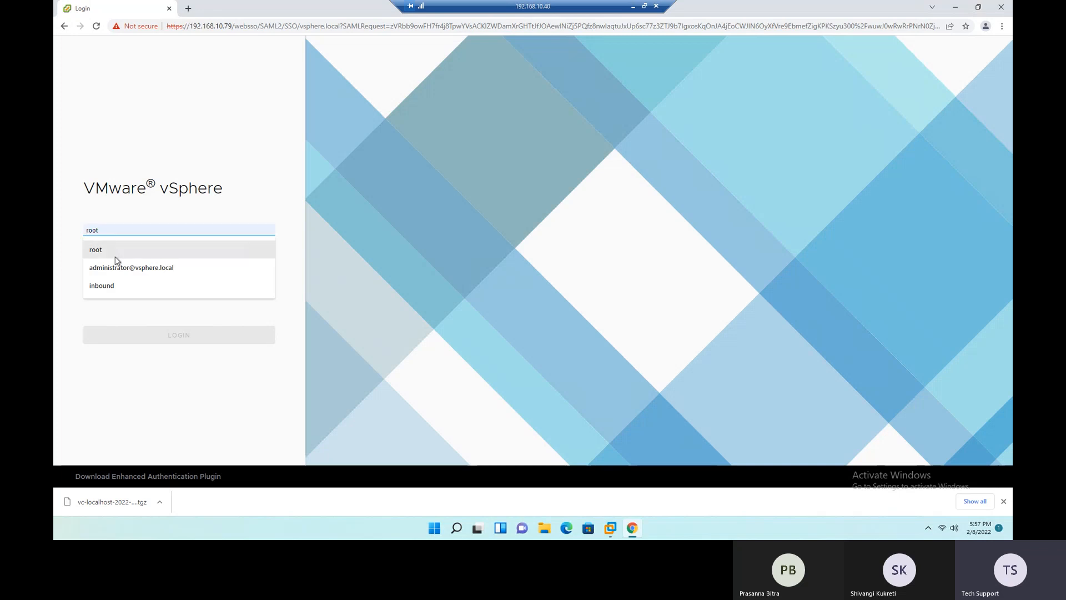
- Log in to vSphere with the saved vsphere.local administrator account and its password
left_click(117, 269)
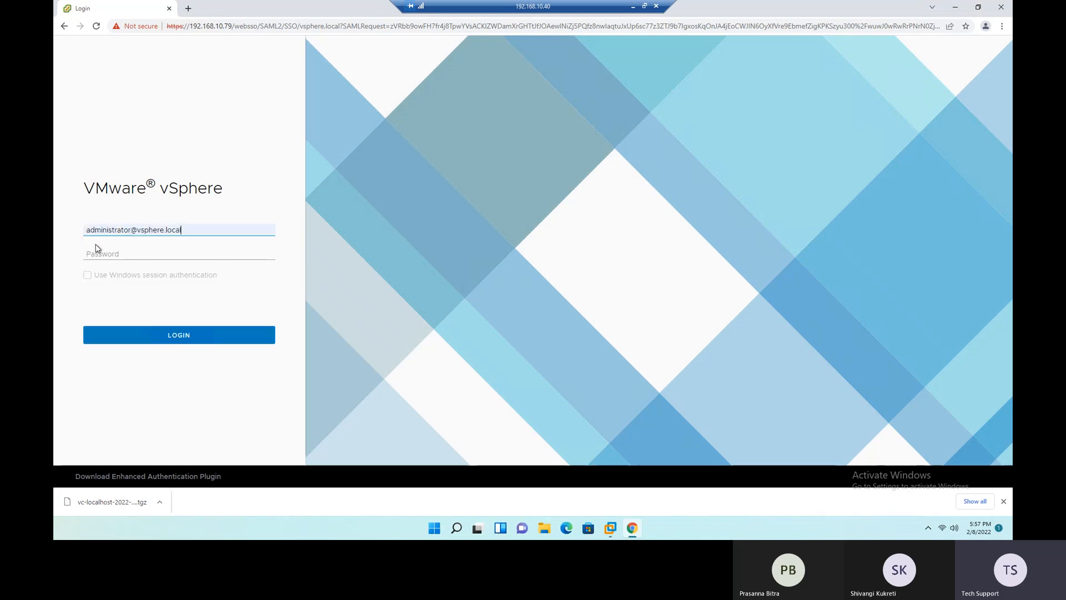
left_click_drag(86, 230, 182, 230)
left_click(154, 251)
type("V•••••")
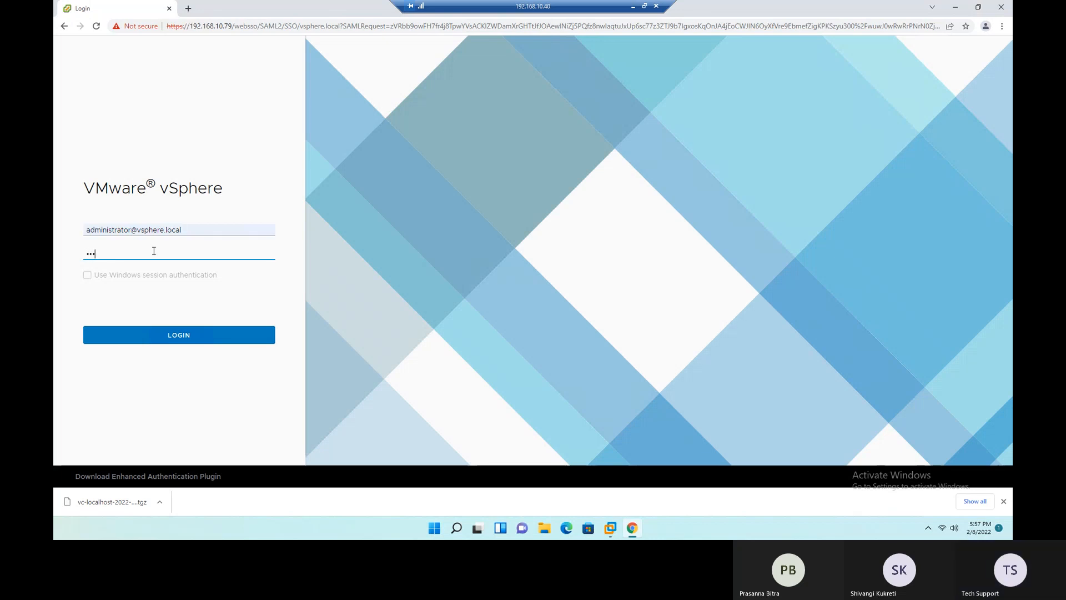
type("••••")
key("Return")
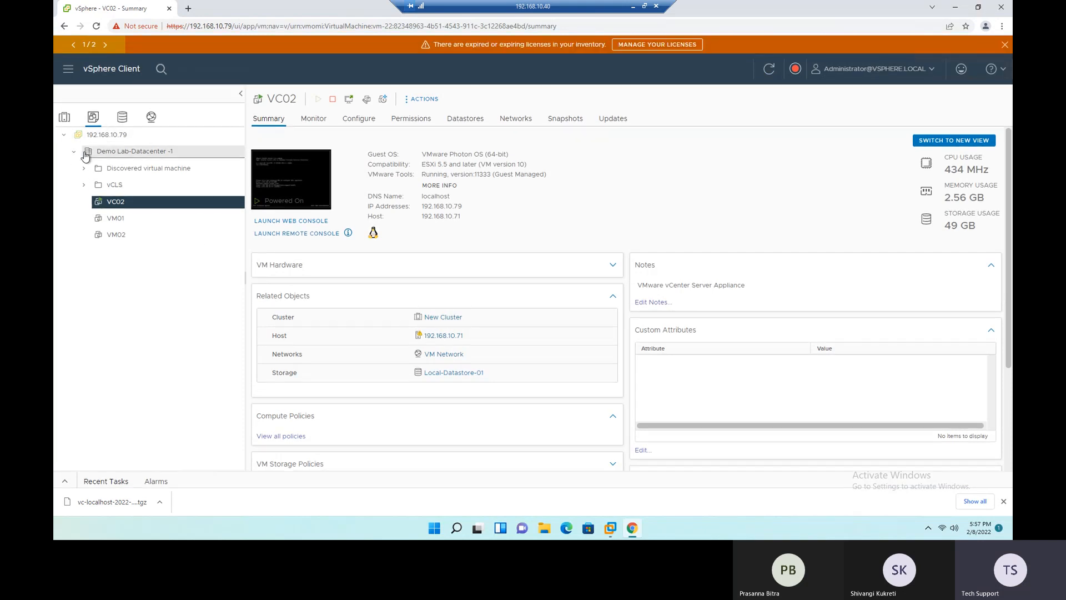
- Create a new datacenter named Production under the vCenter Server 192.168.10.79
left_click(75, 154)
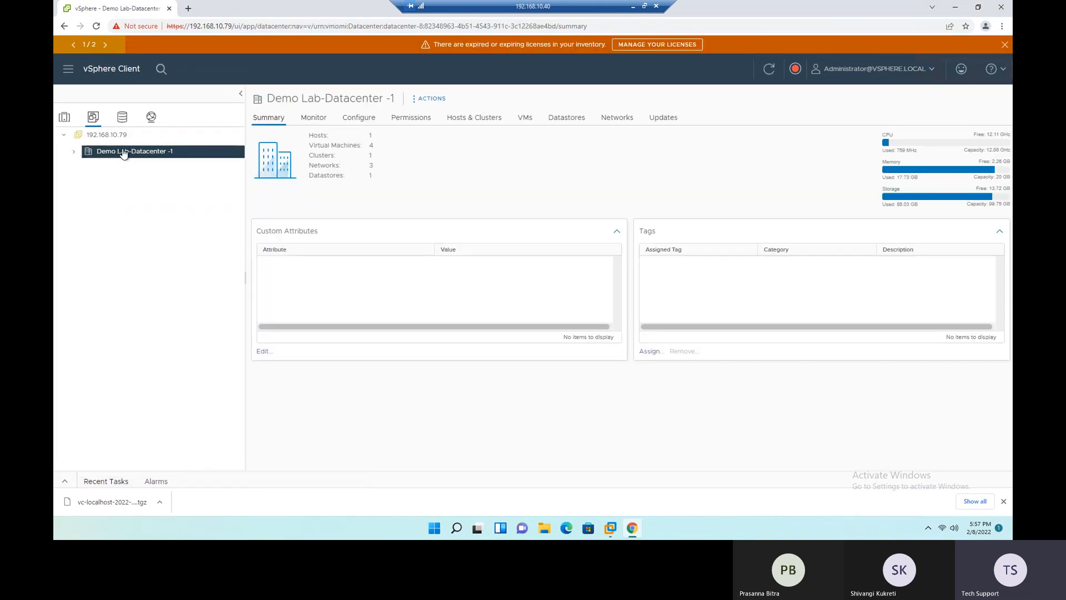
left_click(75, 153)
left_click(103, 136)
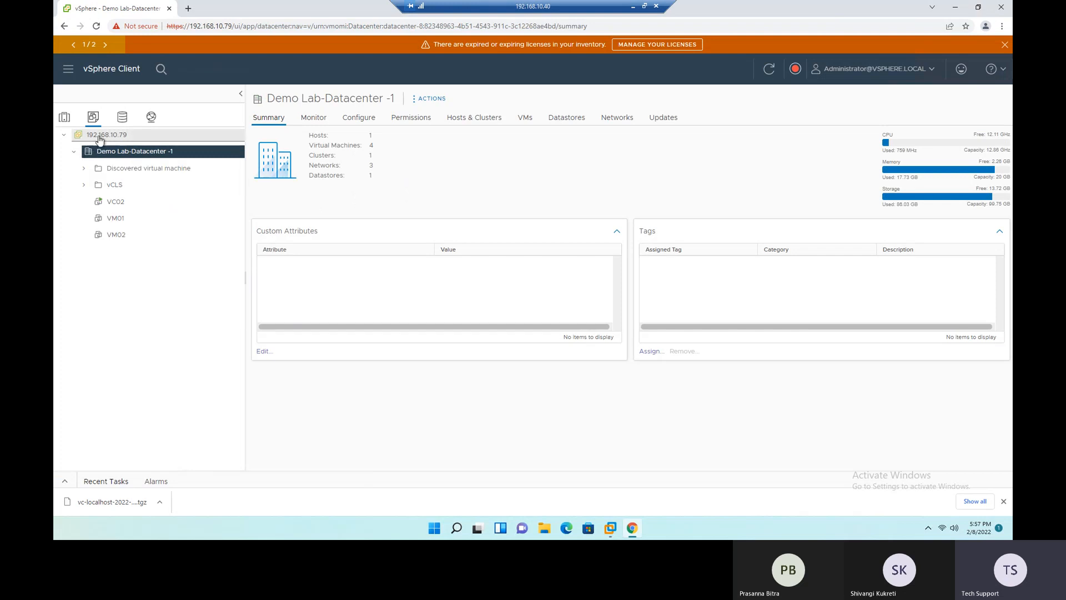
right_click(103, 137)
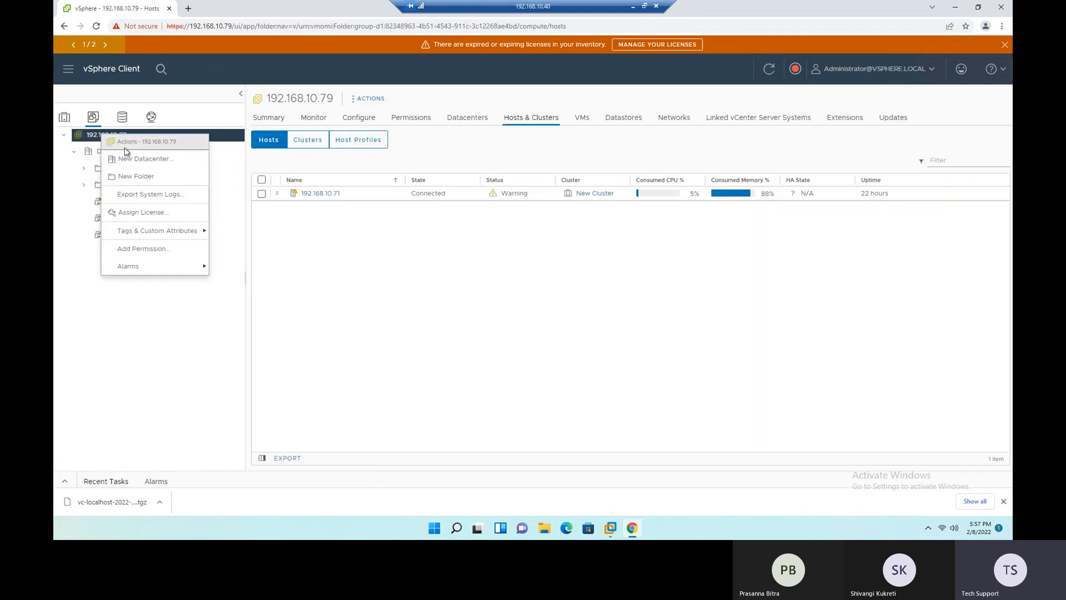
left_click(135, 161)
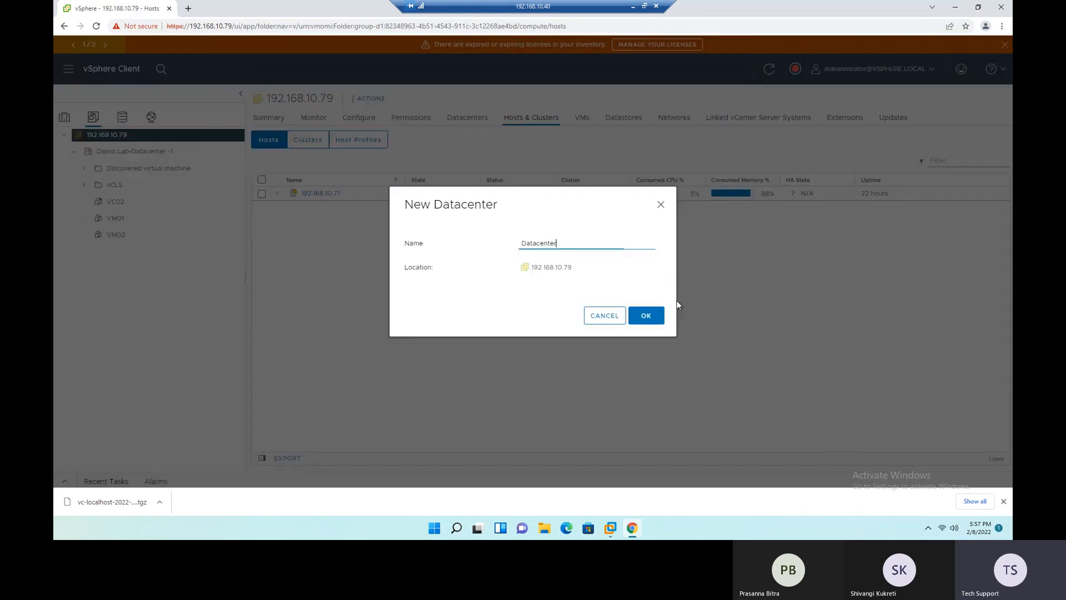
left_click_drag(558, 244, 510, 244)
type("Production")
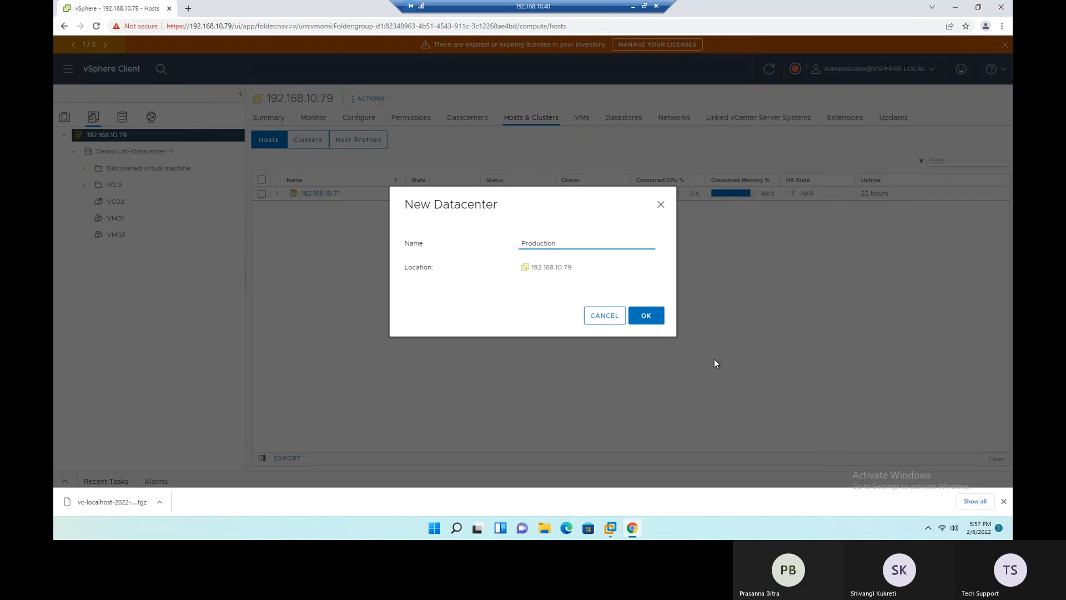
left_click(655, 316)
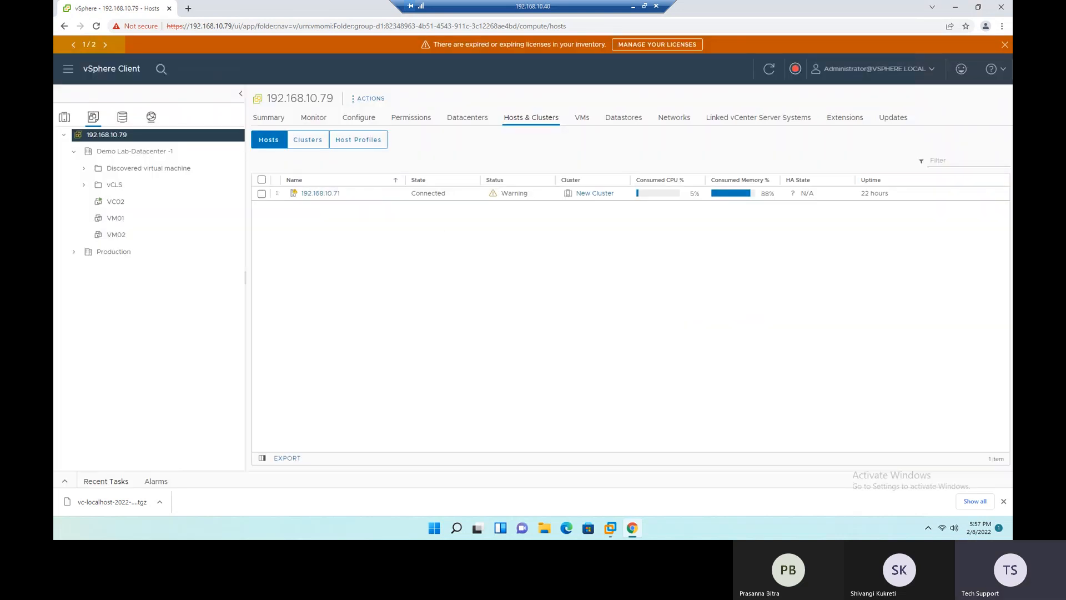
- Rename the Production datacenter to Primary DC
left_click(112, 252)
right_click(109, 252)
left_click(133, 407)
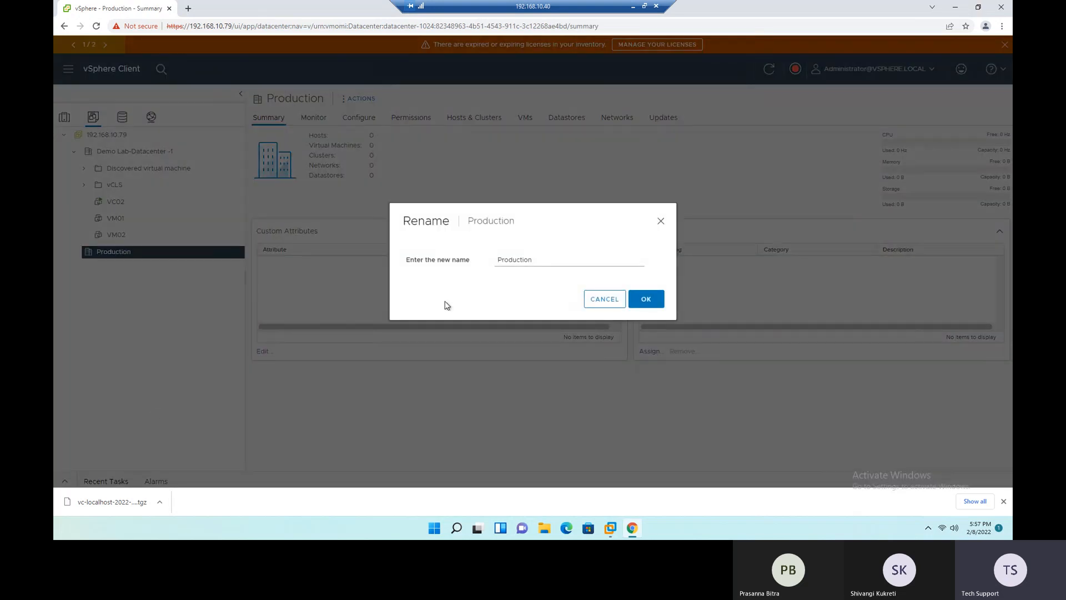
left_click_drag(539, 261, 454, 278)
type("p")
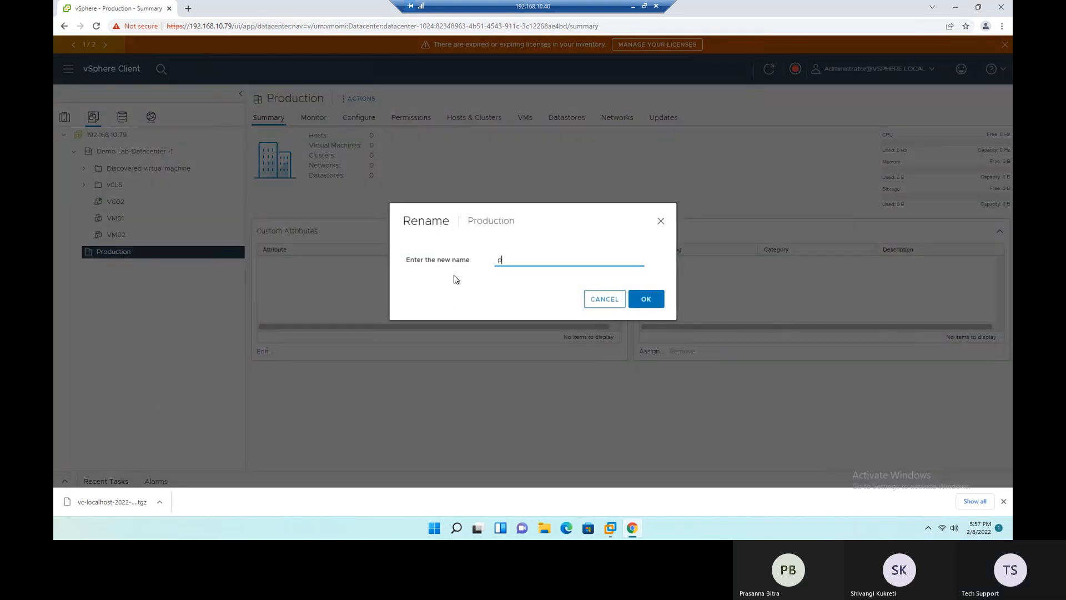
key("BackSpace")
type("Primary DC")
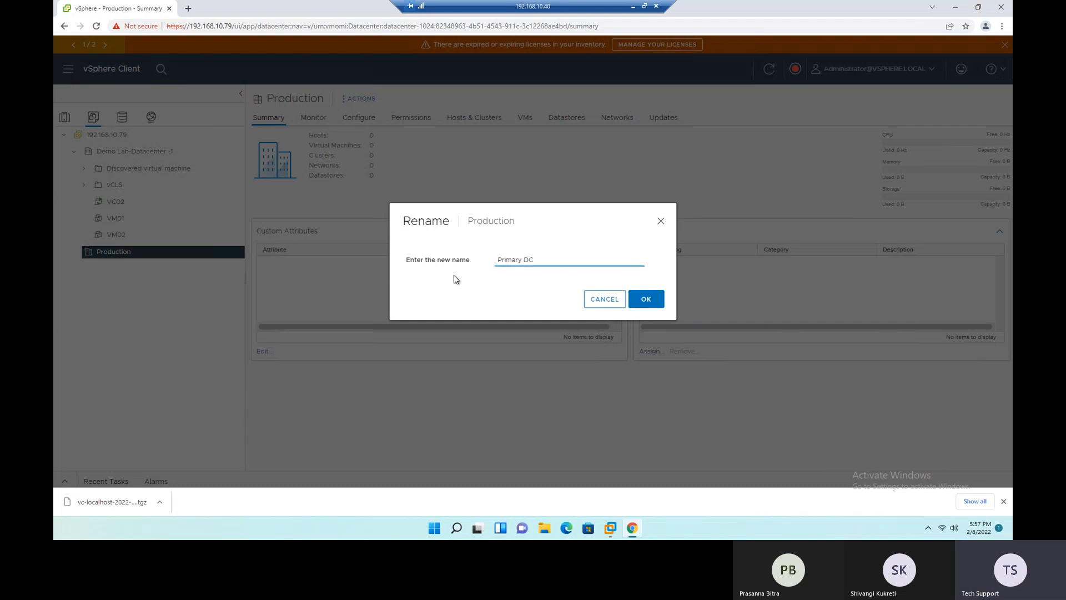
left_click(649, 299)
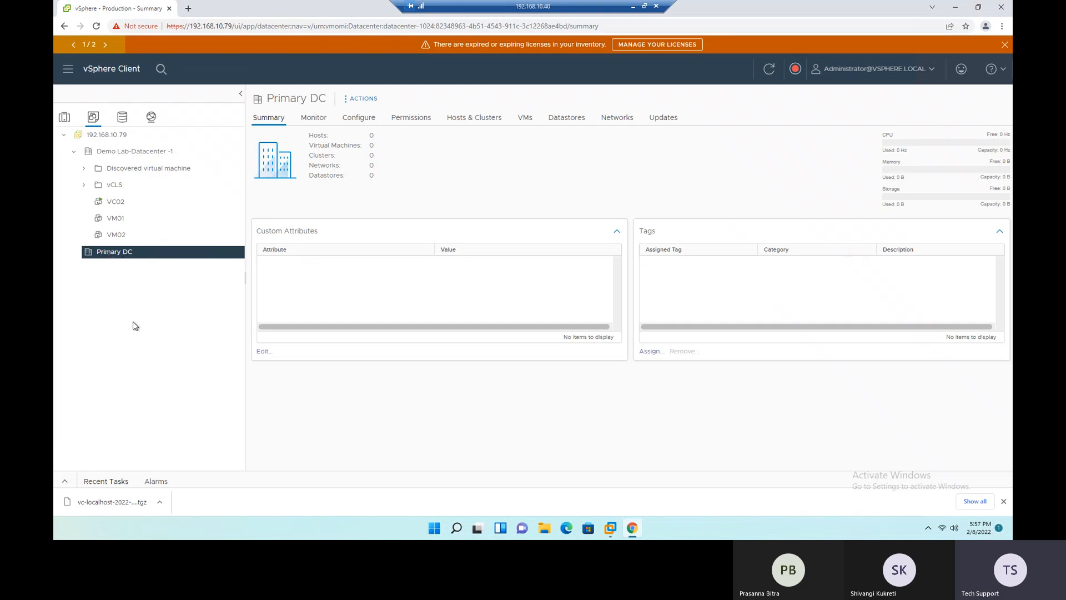
- Create another datacenter named Secondary DC under the vCenter Server 192.168.10.79
left_click(98, 137)
right_click(99, 139)
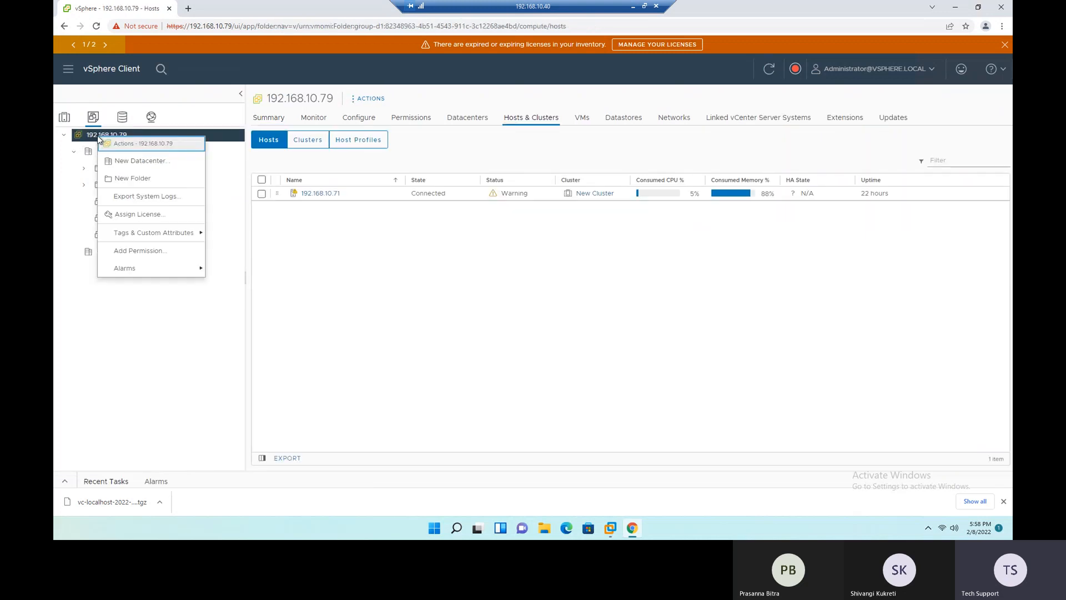
left_click(121, 162)
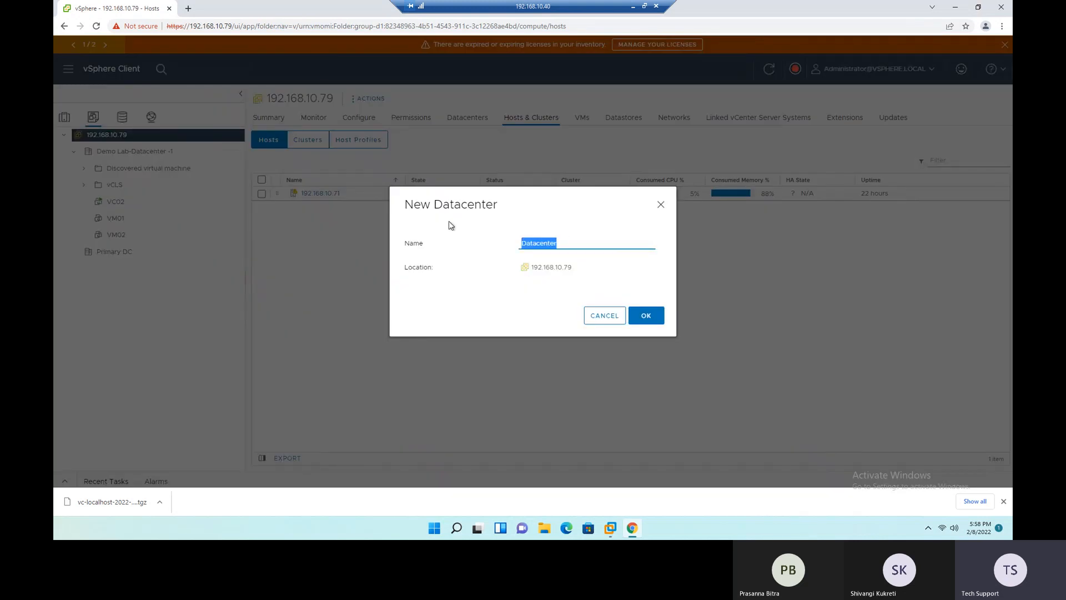
type("Secondary DC")
left_click(653, 319)
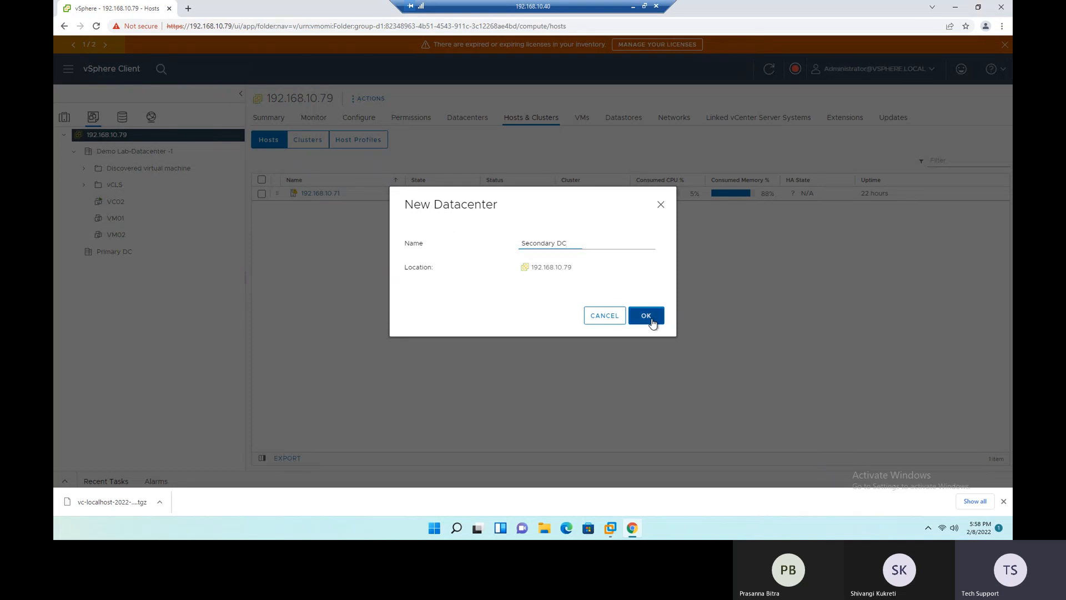
left_click(72, 270)
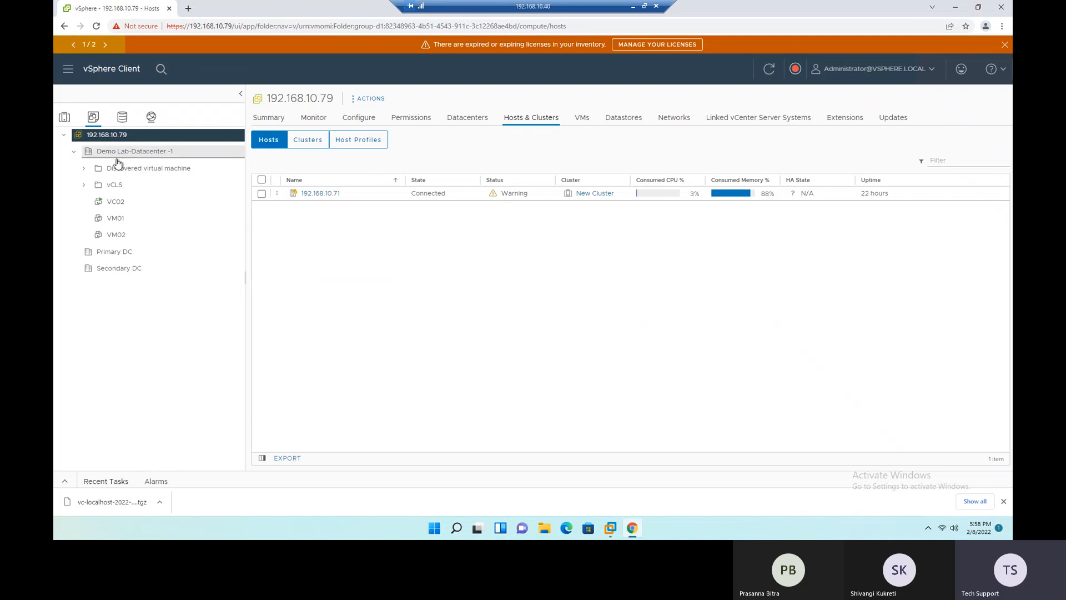
- Switch to the hosts and clusters inventory and start adding host 192.168.10.72 to Demo Lab-Datacenter -1
left_click(65, 117)
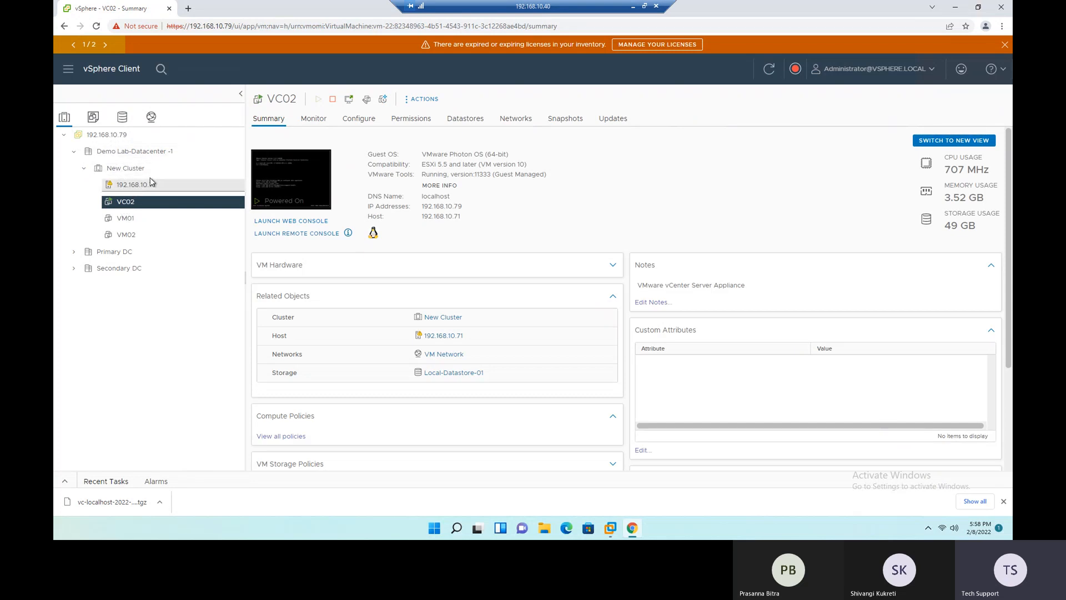
left_click(96, 156)
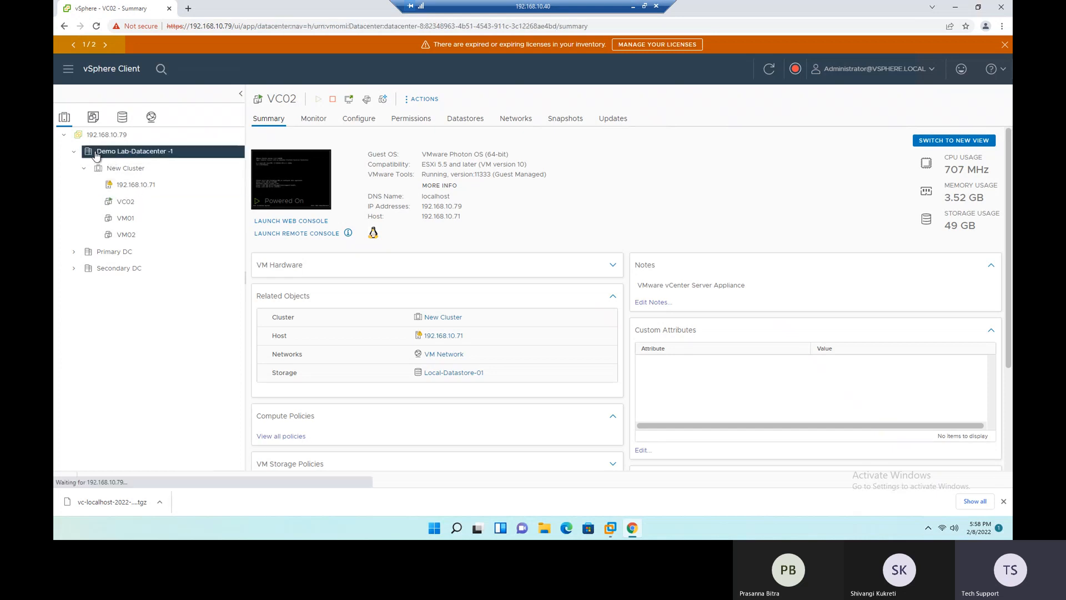
right_click(96, 156)
left_click(112, 176)
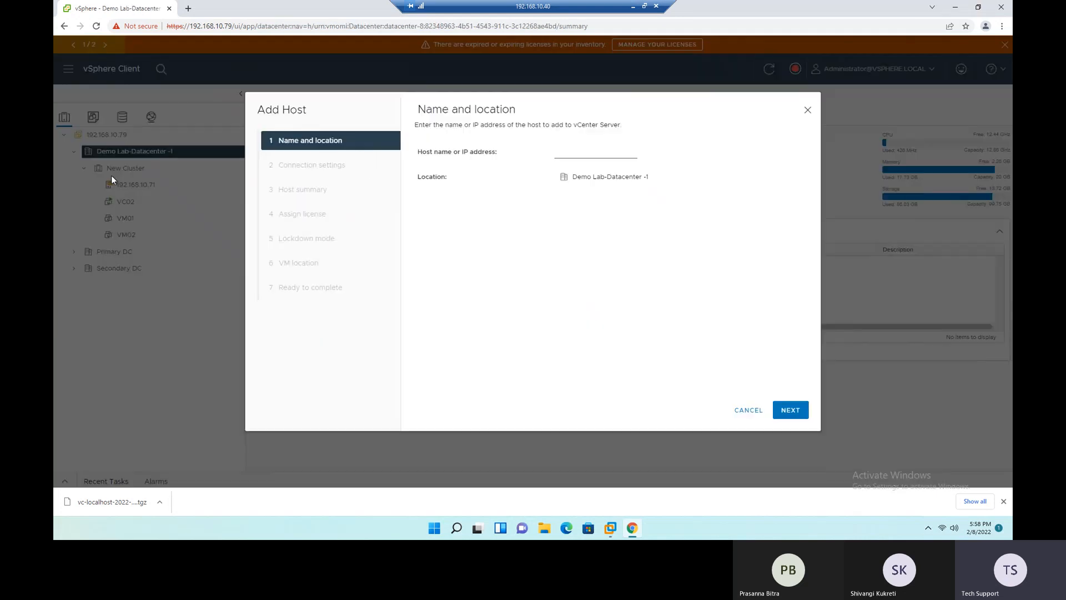
left_click(559, 152)
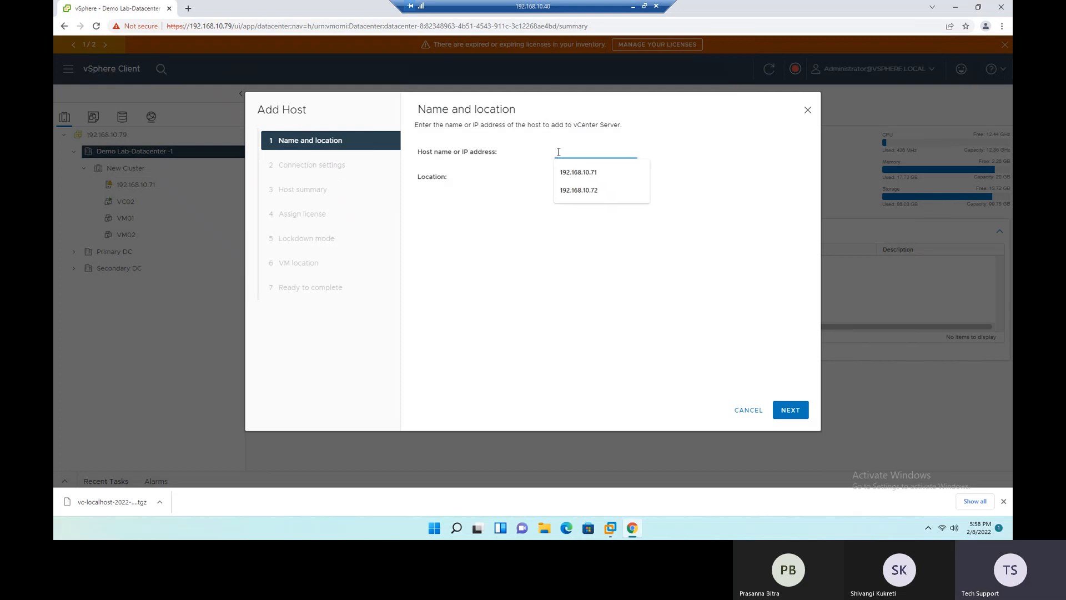
left_click(588, 192)
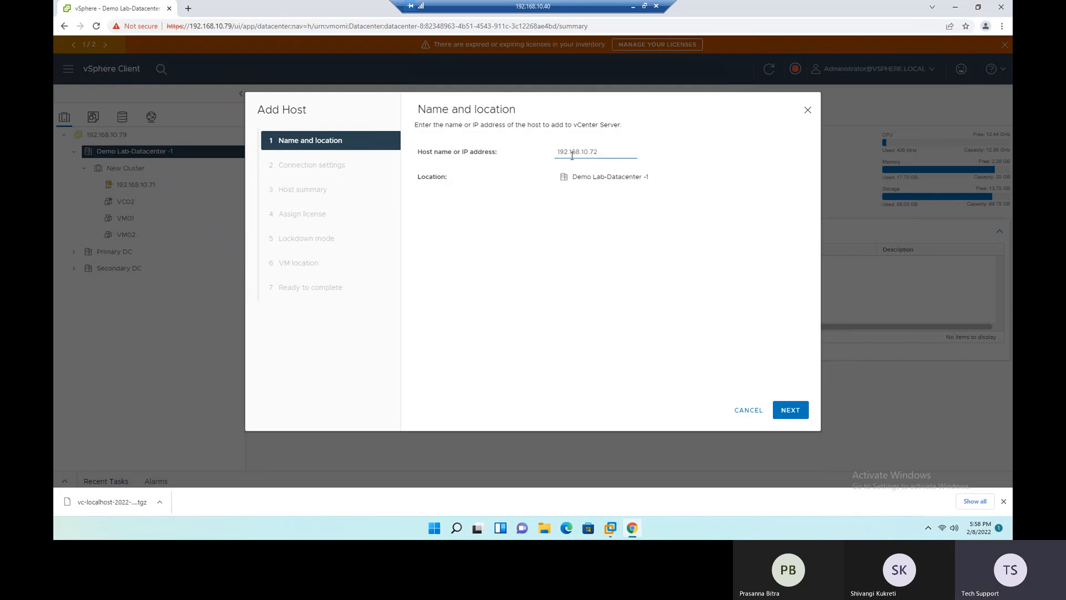
left_click_drag(573, 151, 598, 152)
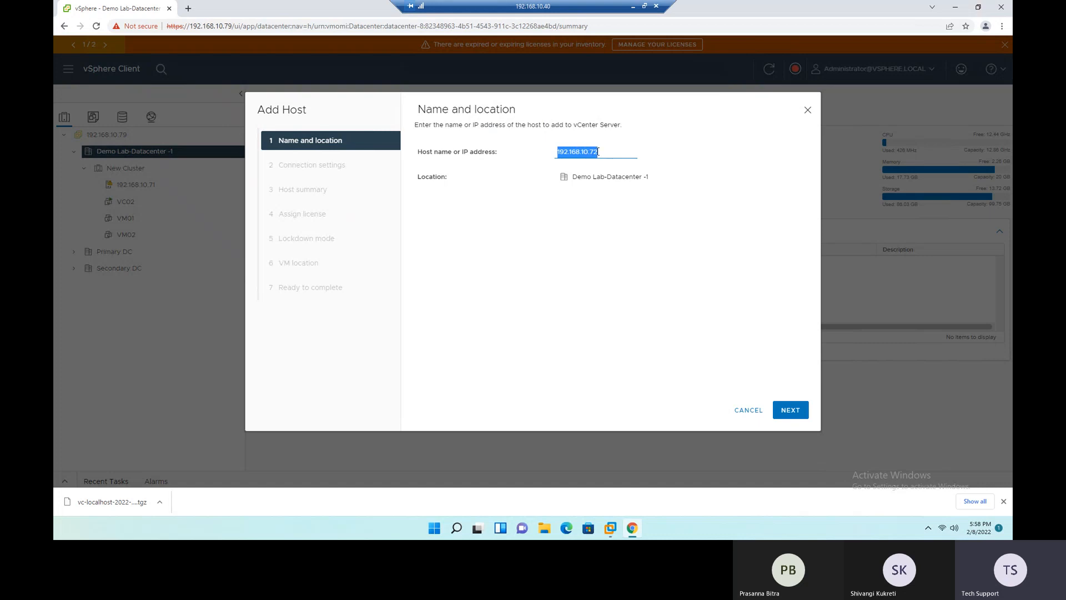
left_click(789, 410)
- Provide the host connection settings with the user name root and the account password
left_click(568, 155)
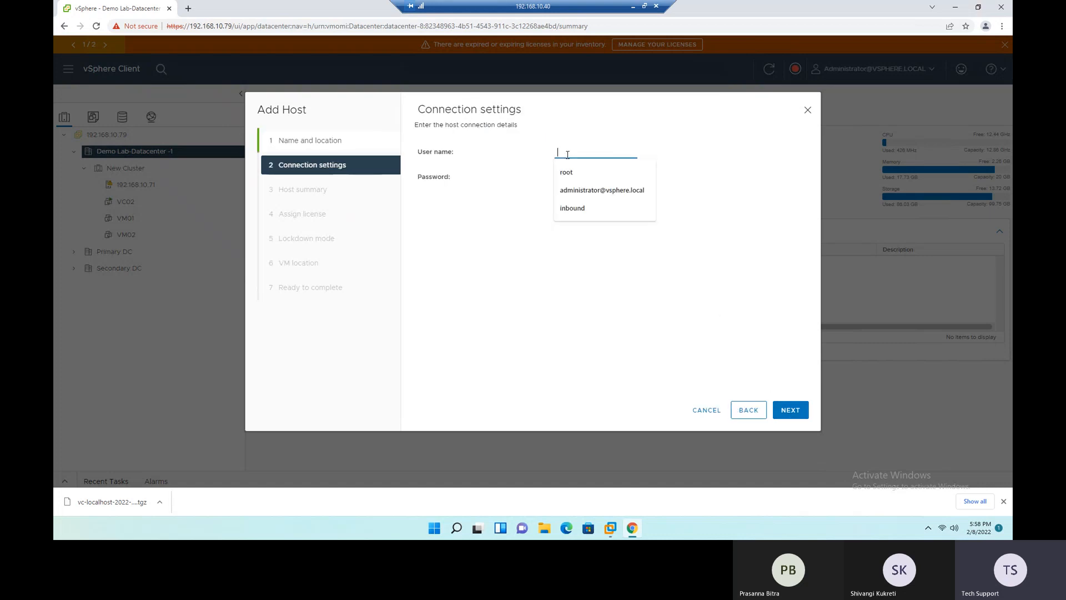
type("RO")
key("BackSpace")
key("BackSpace")
type("root")
key("Tab")
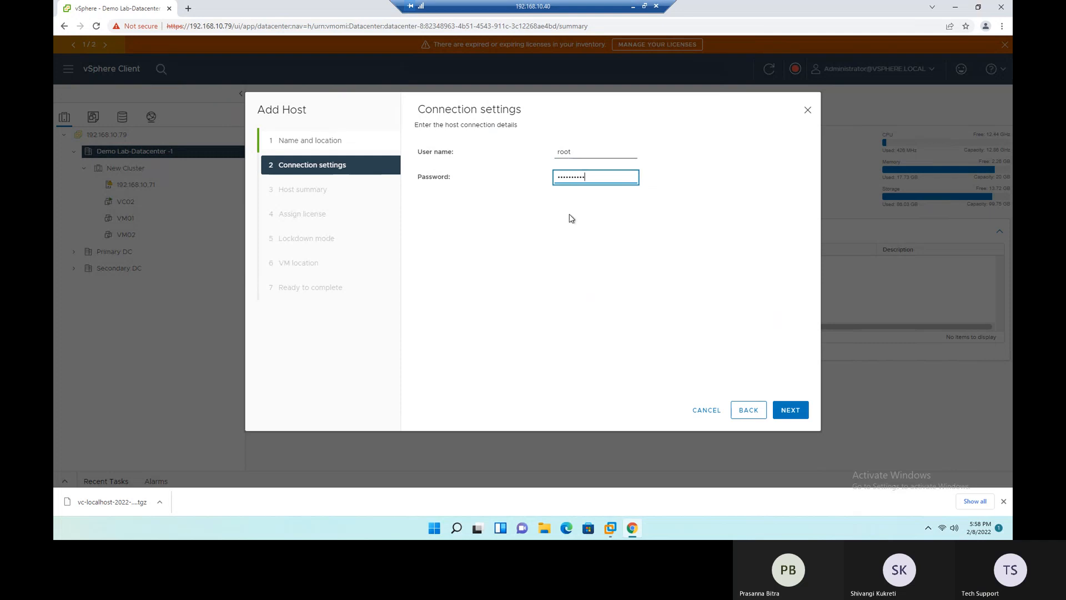
key("ctrl+a")
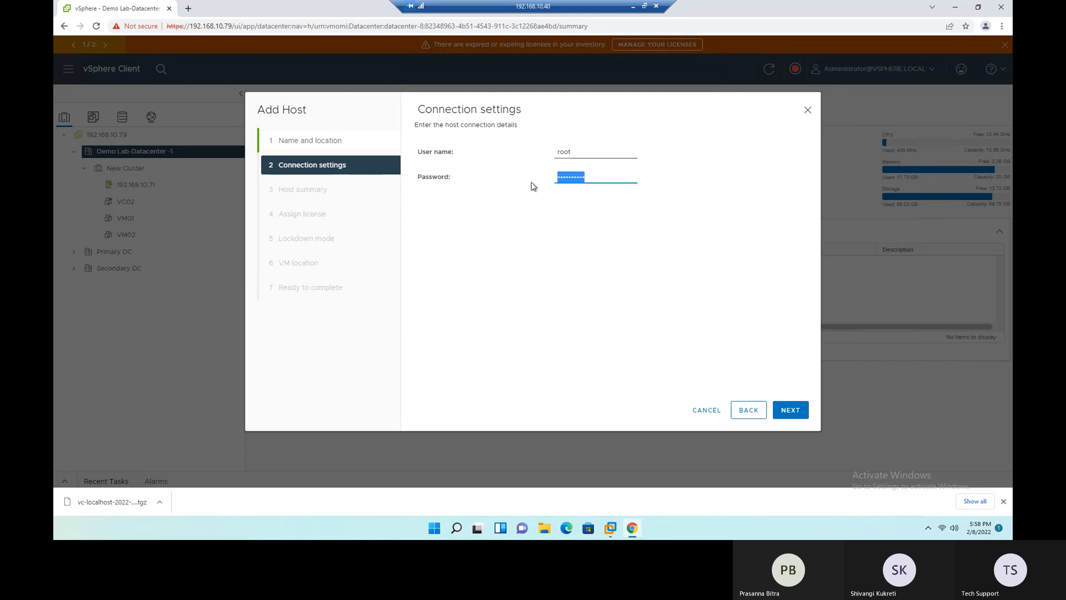
type("••")
left_click(789, 409)
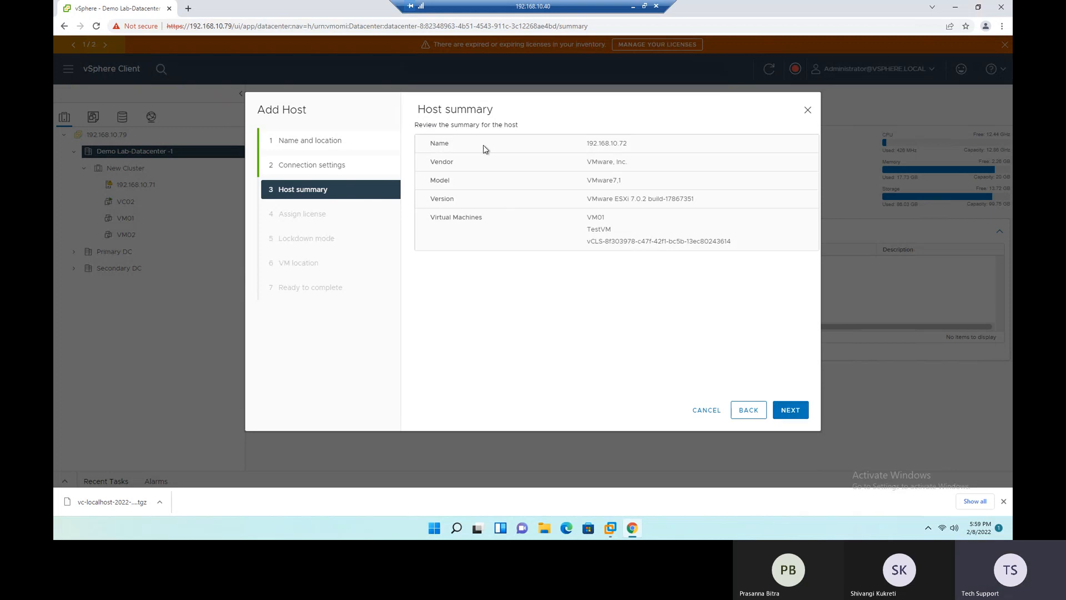
- Review the host summary and its virtual machines, and accept the Evaluation License for the host
left_click_drag(594, 142, 651, 241)
left_click(653, 301)
left_click_drag(585, 217, 615, 241)
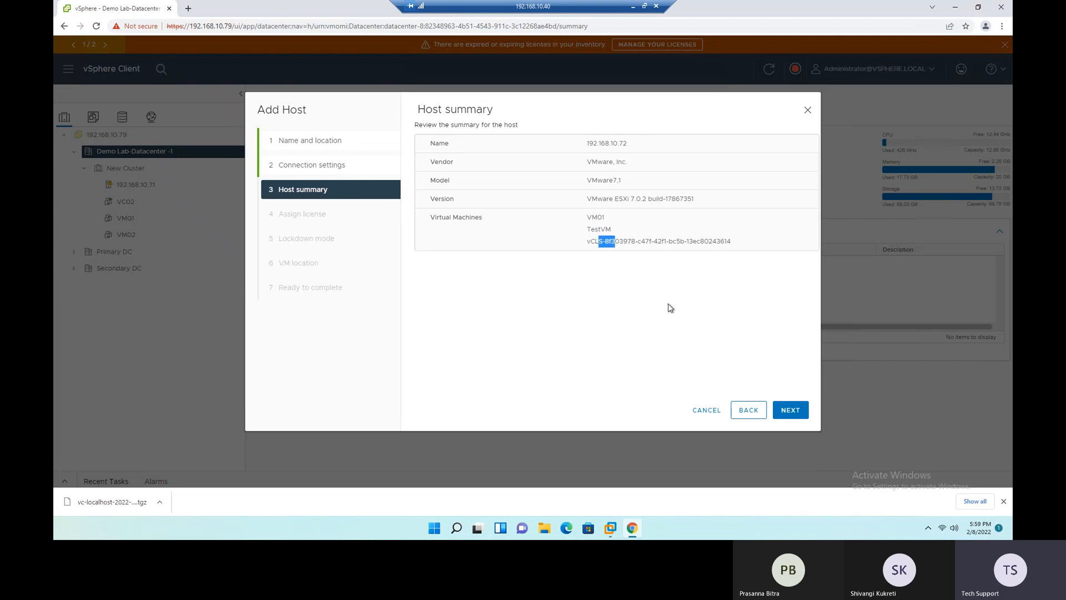
left_click(791, 412)
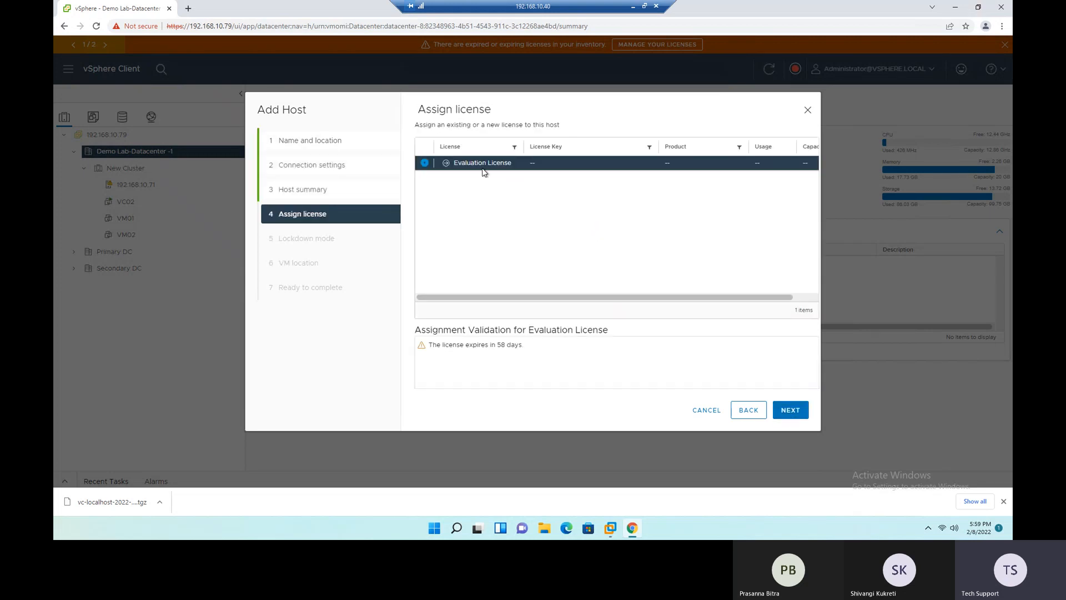
left_click(791, 410)
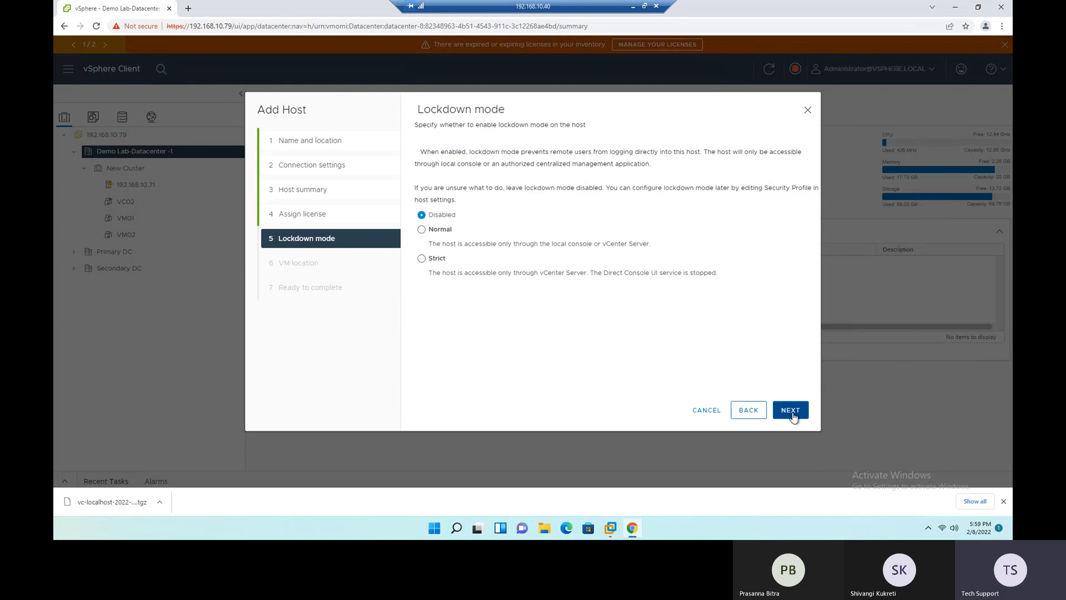
- Finish adding the host with lockdown mode disabled and Demo Lab-Datacenter -1 as VM location, and dismiss the browser's downloads bar
left_click_drag(418, 109, 503, 108)
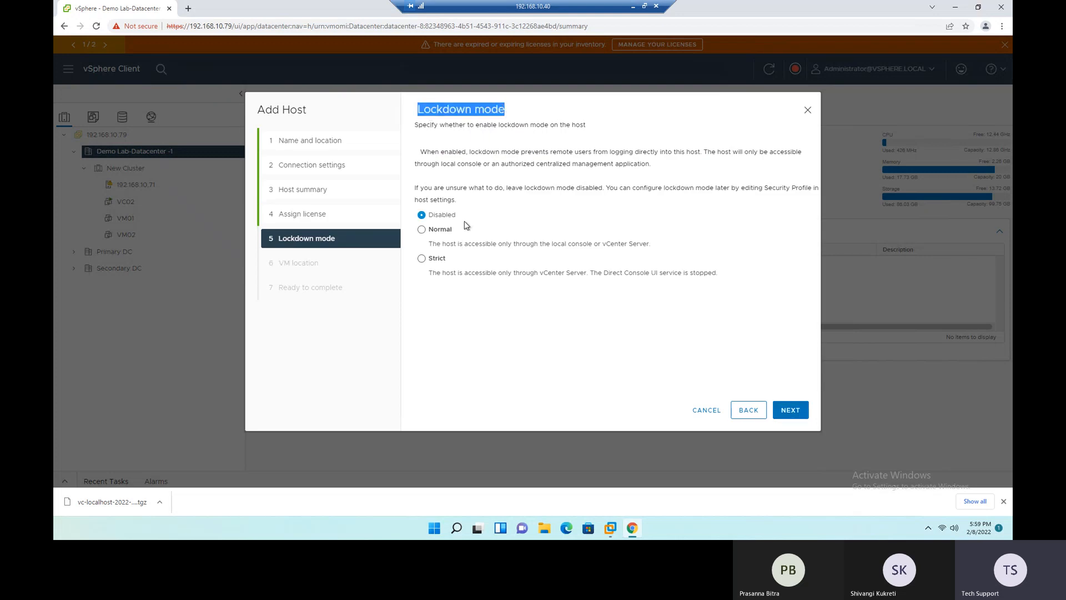
left_click(791, 410)
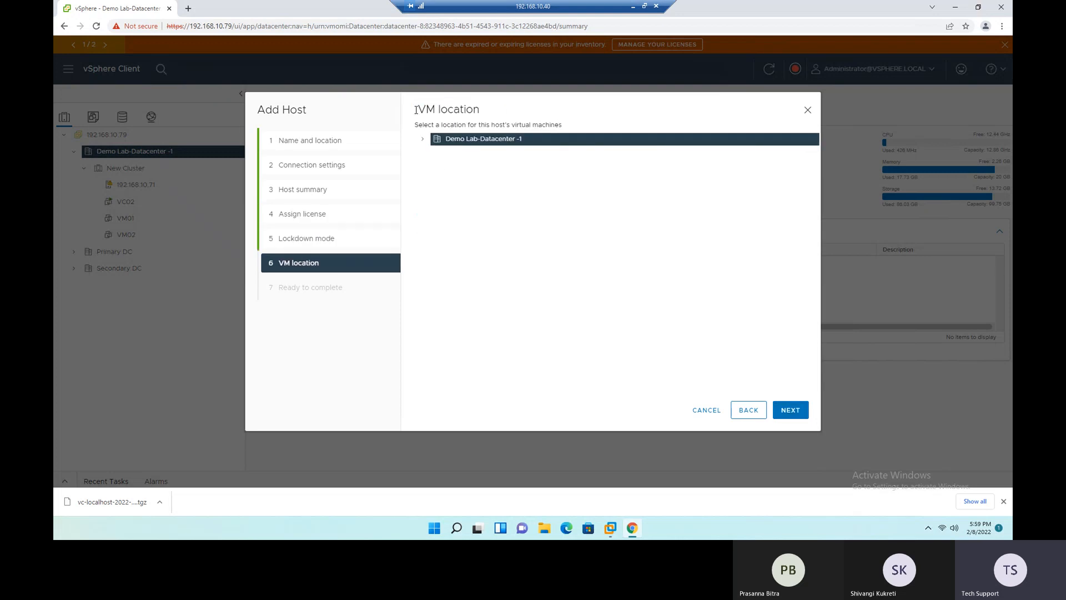
left_click(422, 140)
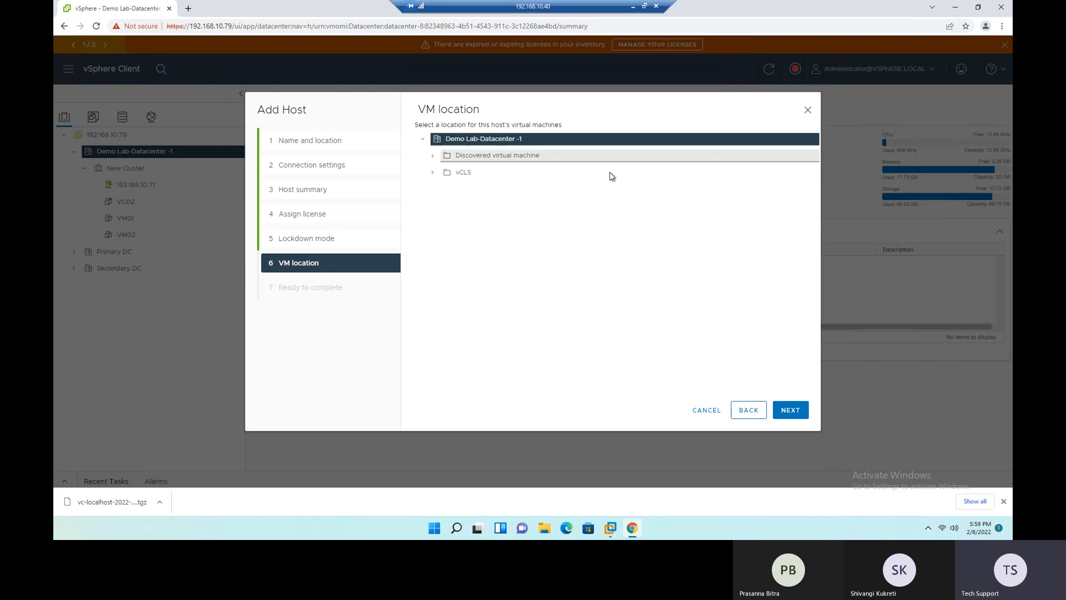
left_click(801, 416)
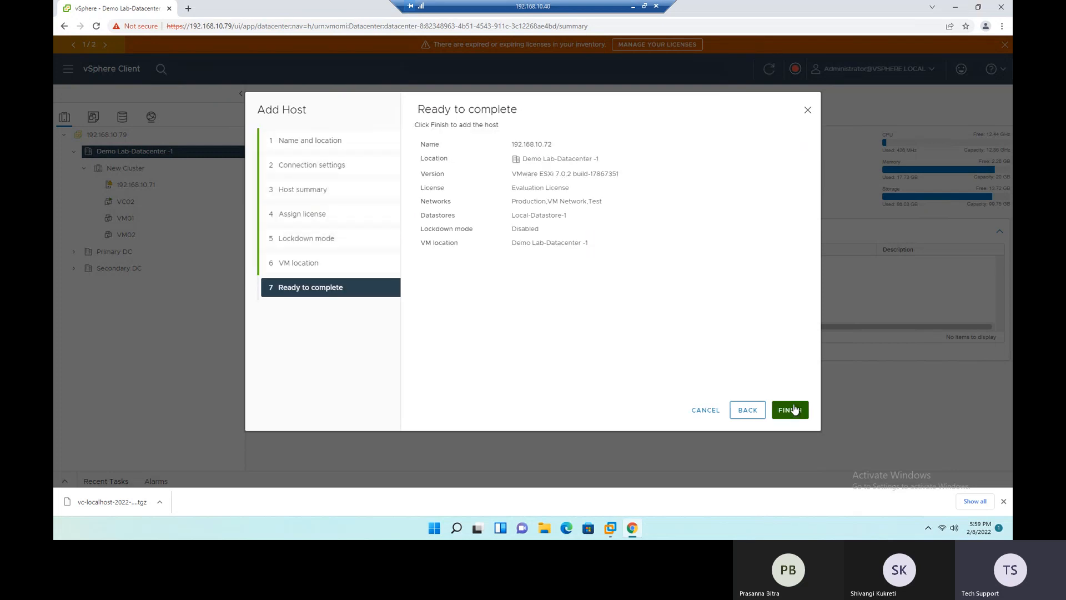
left_click(790, 411)
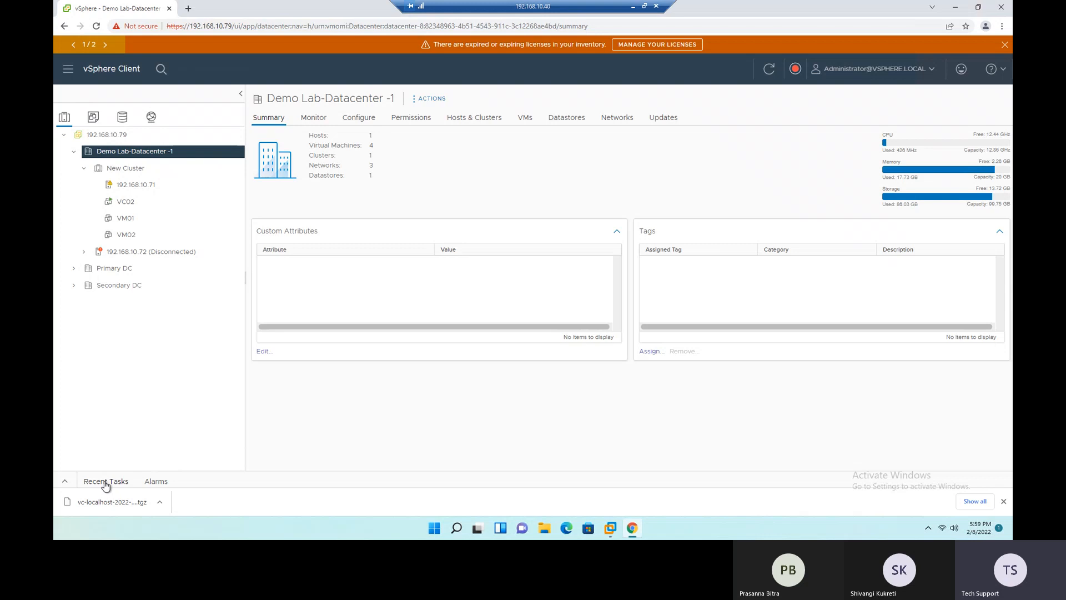
left_click(1004, 501)
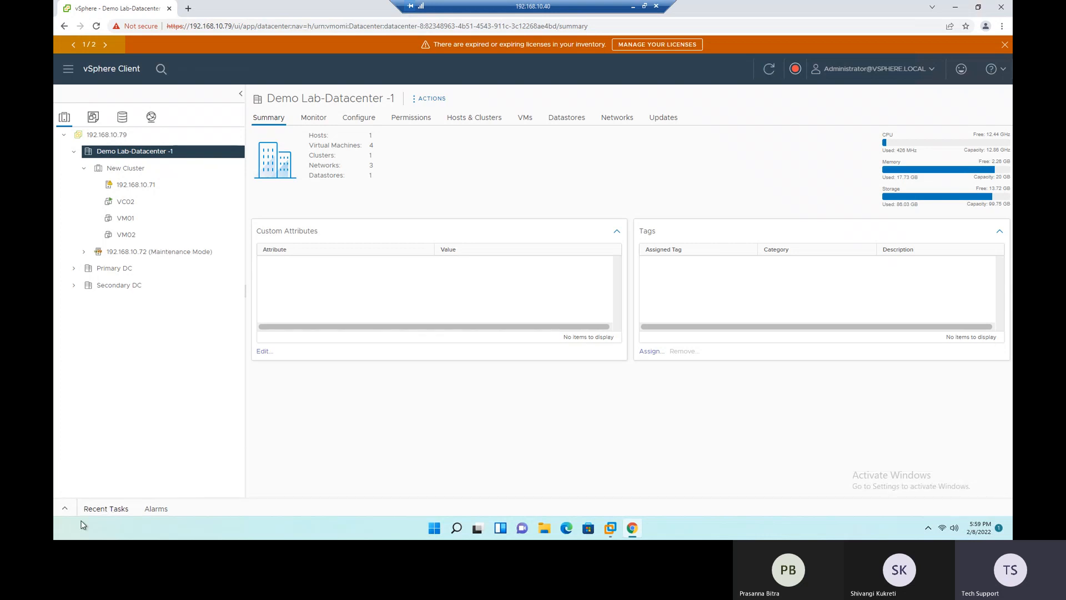
- Show the recent tasks, take host 192.168.10.72 out of maintenance mode and move it into New Cluster
left_click(65, 510)
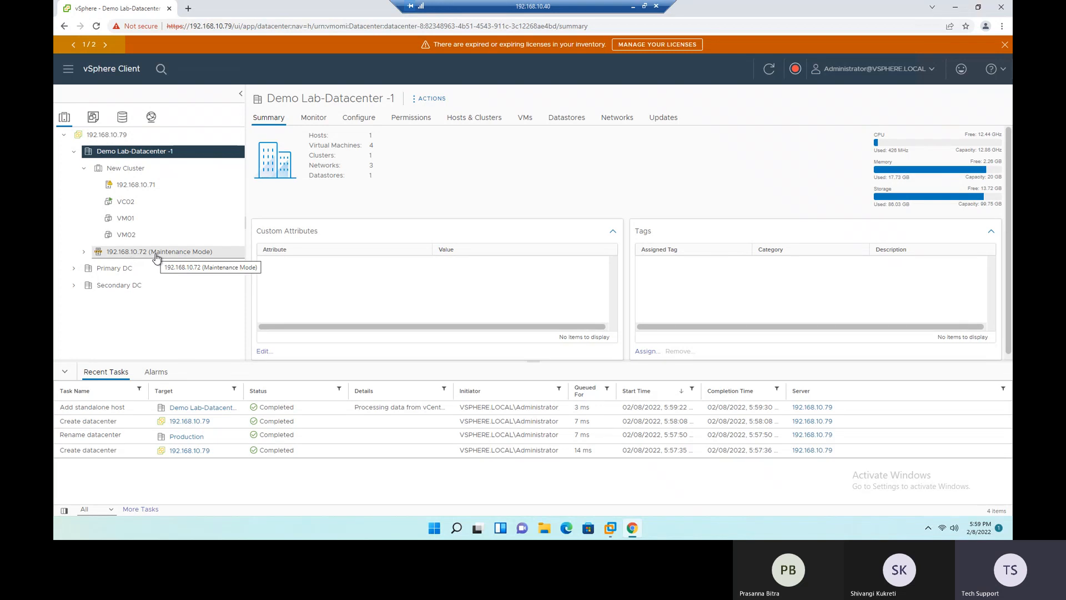
right_click(119, 252)
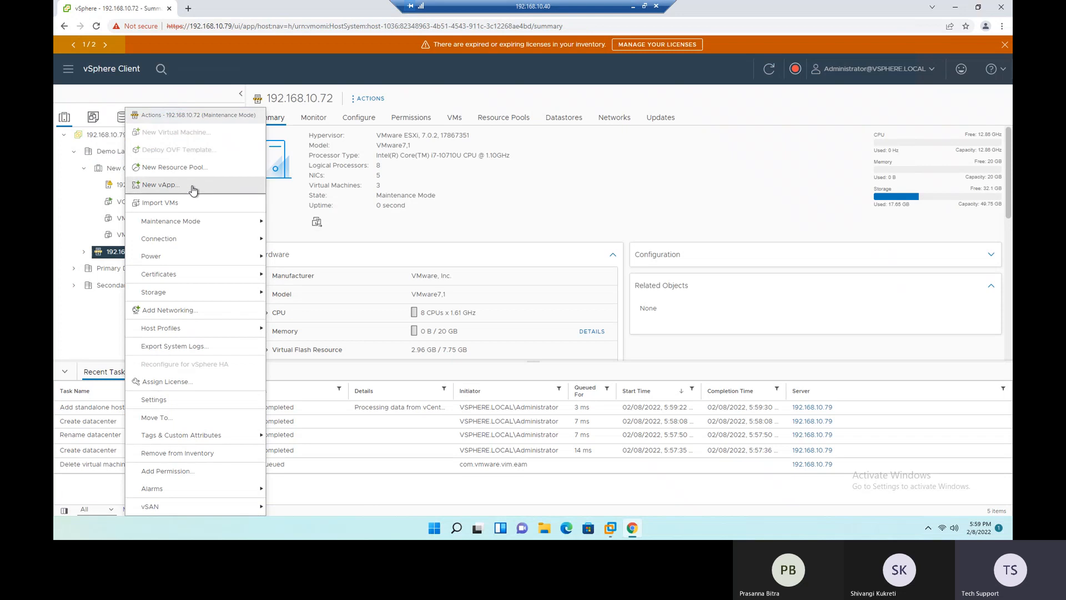
mouse_move(221, 221)
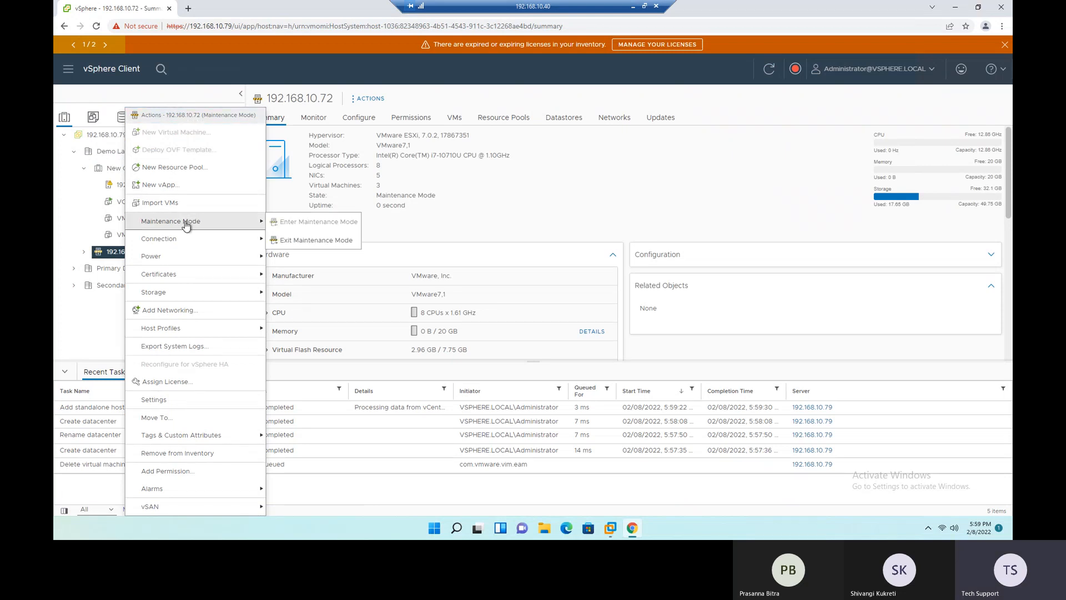
left_click(295, 241)
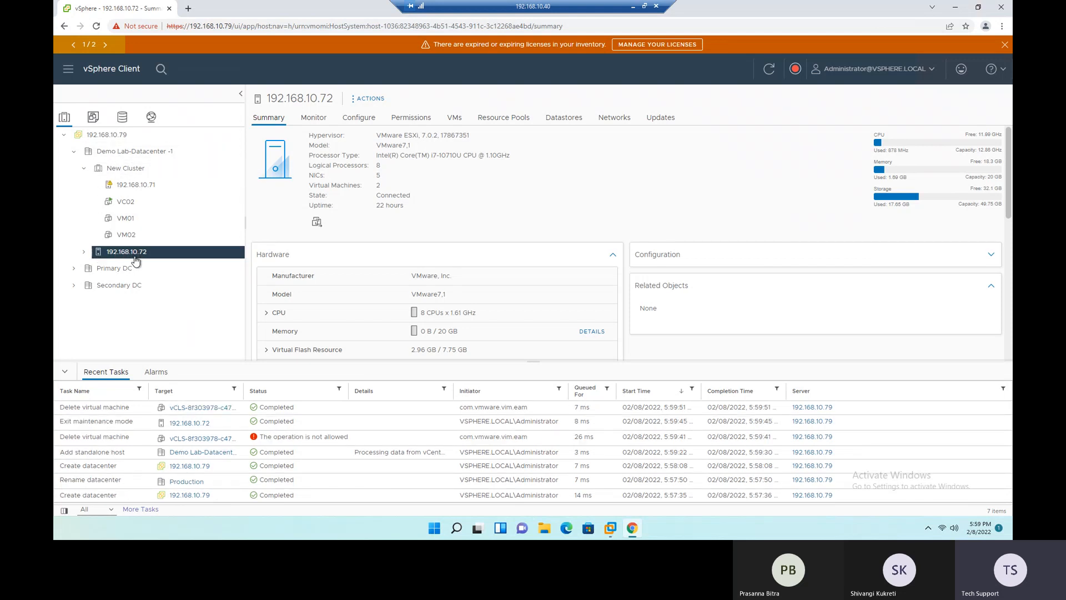
left_click_drag(131, 253, 134, 172)
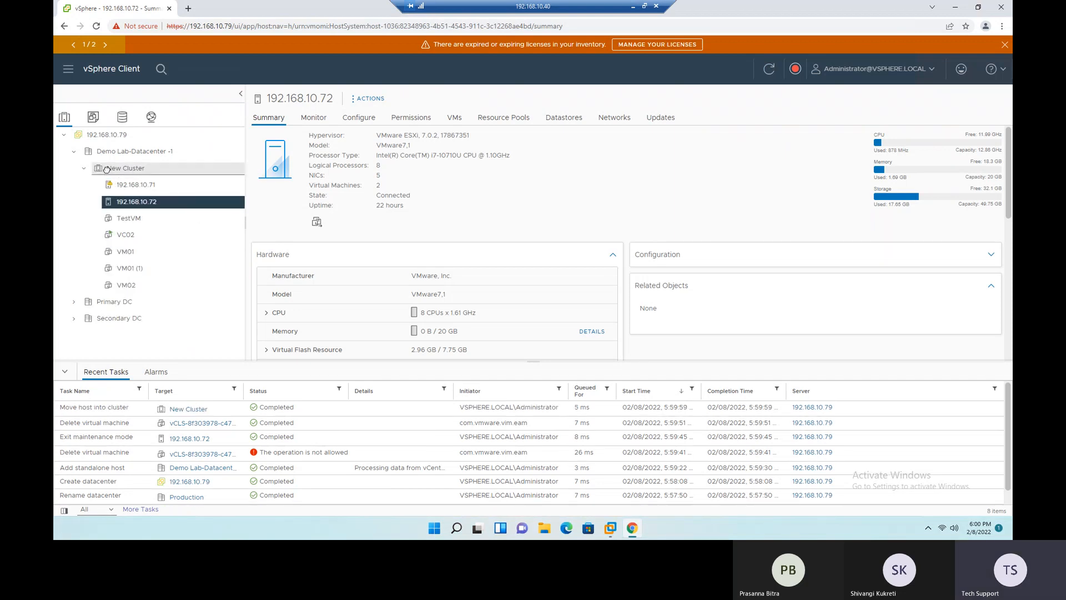
left_click(108, 173)
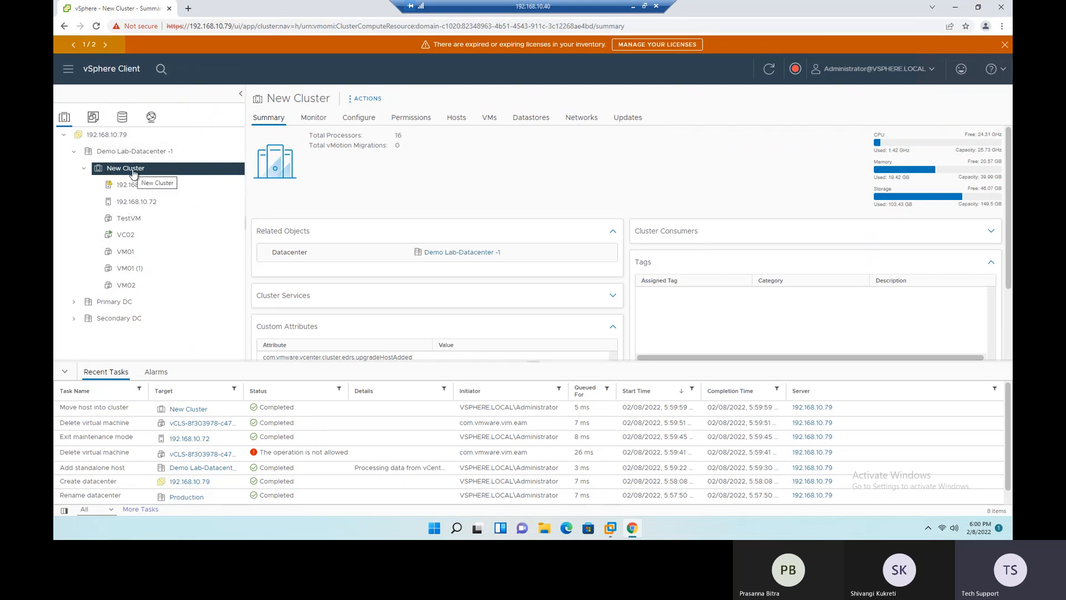
- Create a cluster named Prod in Demo Lab-Datacenter -1 with vSphere DRS, vSphere HA and vSAN disabled
left_click(74, 153)
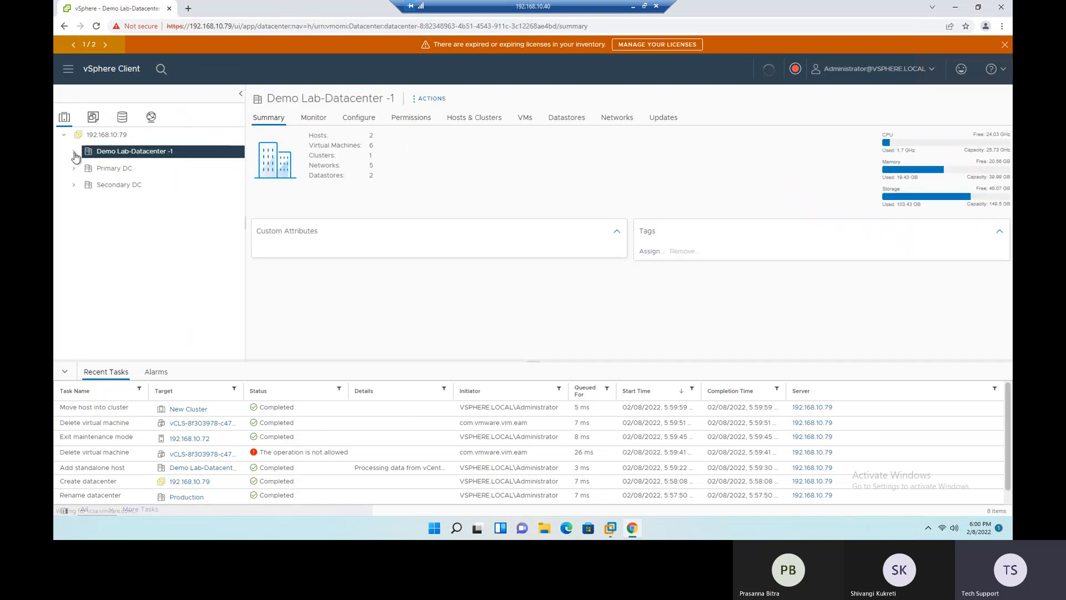
left_click(74, 151)
right_click(120, 152)
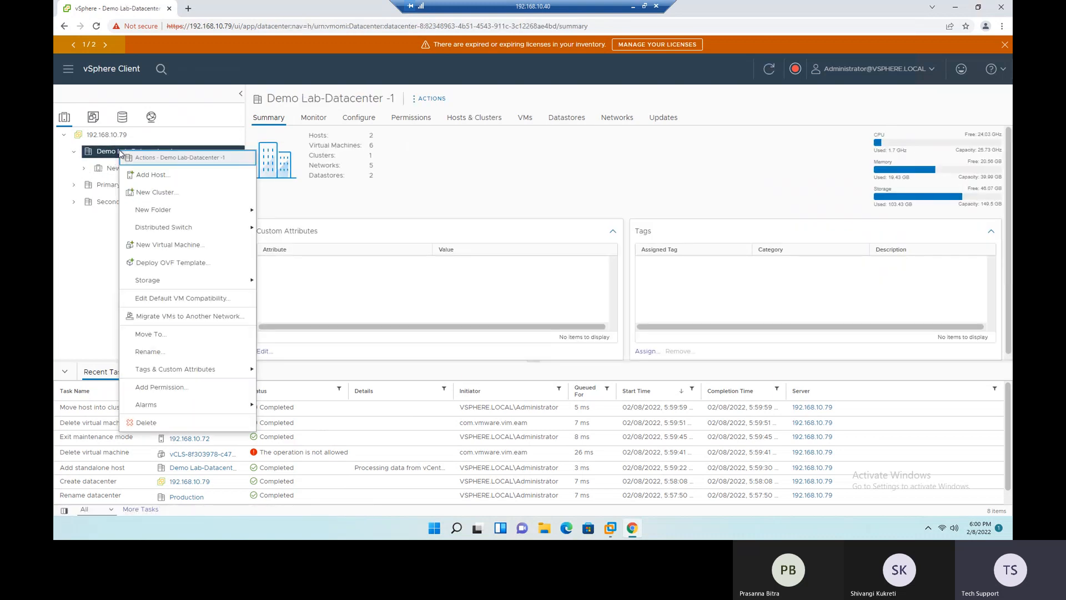
left_click(148, 192)
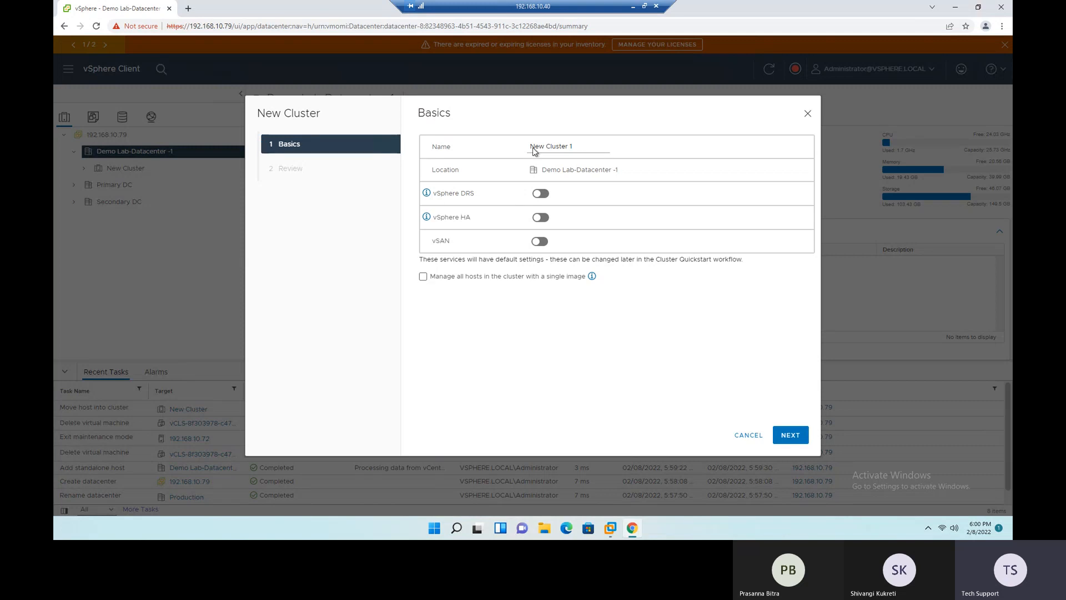
left_click_drag(573, 148, 525, 154)
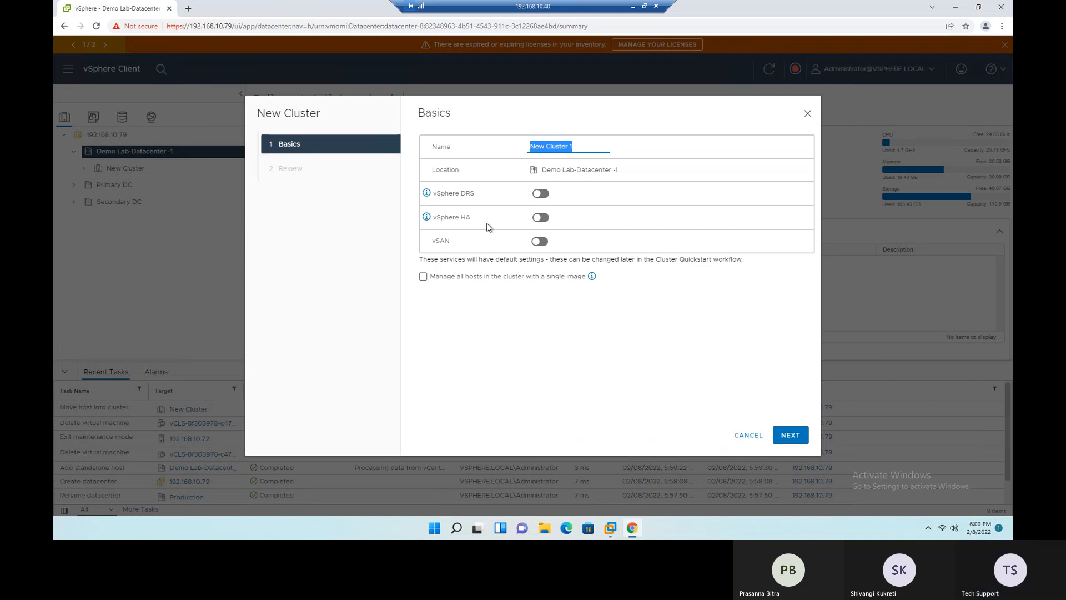
type("Prod")
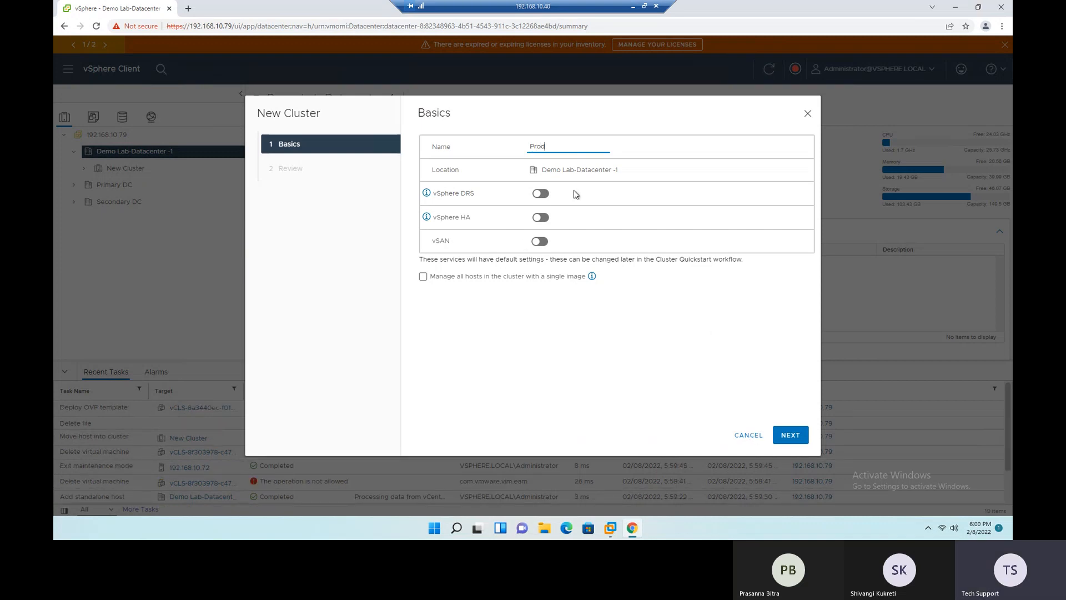
left_click(791, 436)
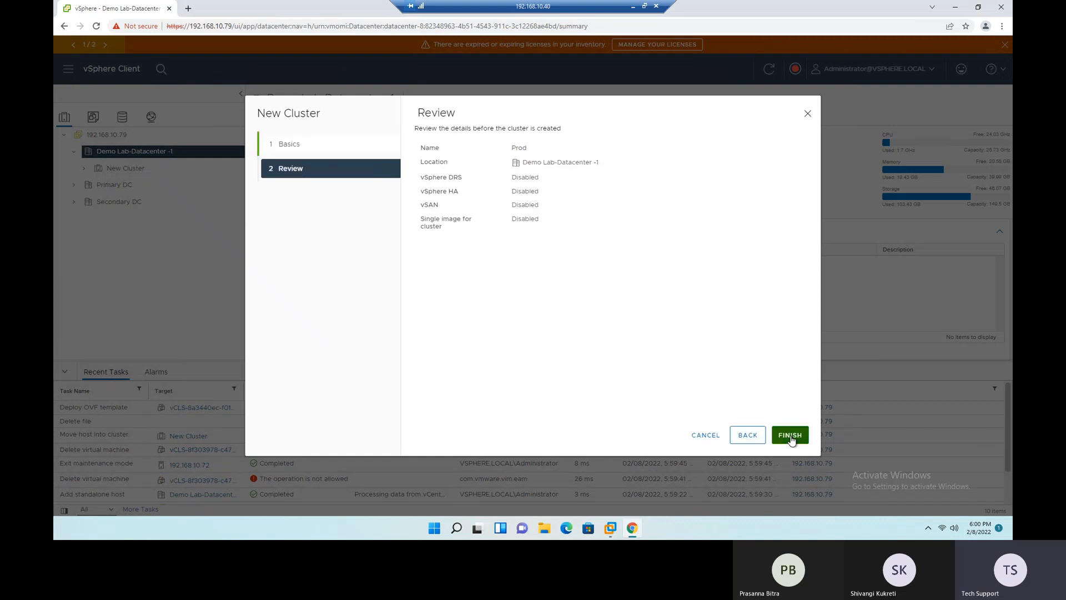
left_click(790, 436)
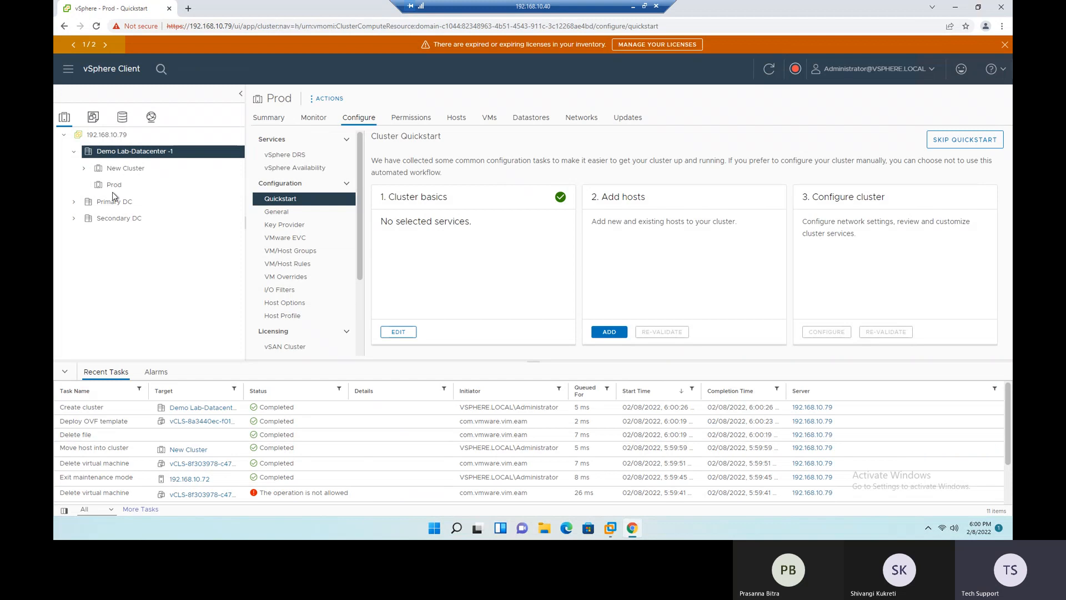
- Create another cluster named TestDev in Demo Lab-Datacenter -1
right_click(123, 152)
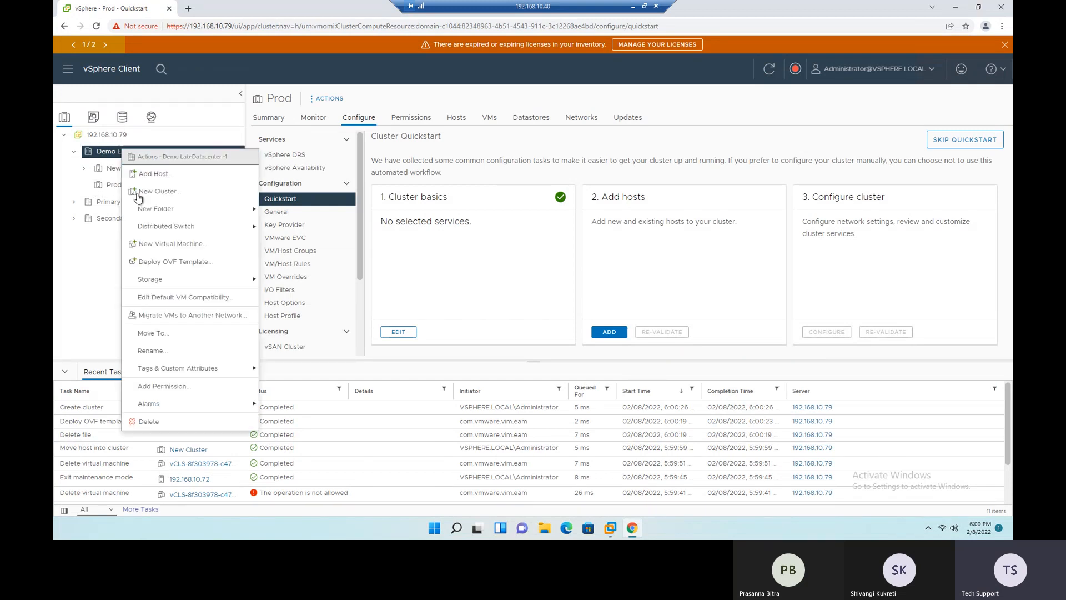
left_click(160, 190)
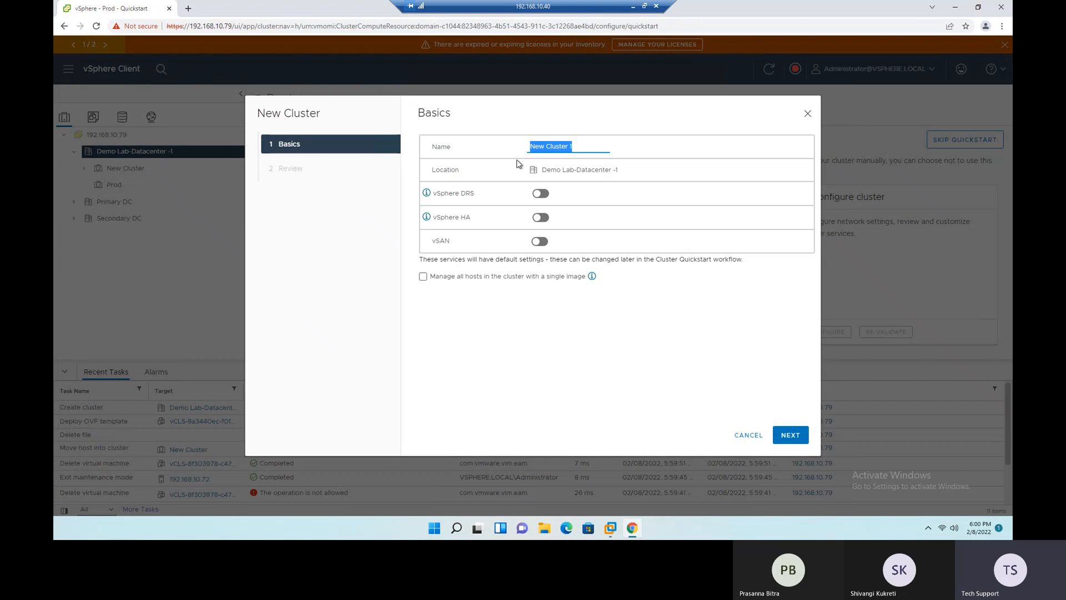
type("D")
type("estDE")
left_click(788, 436)
left_click(788, 436)
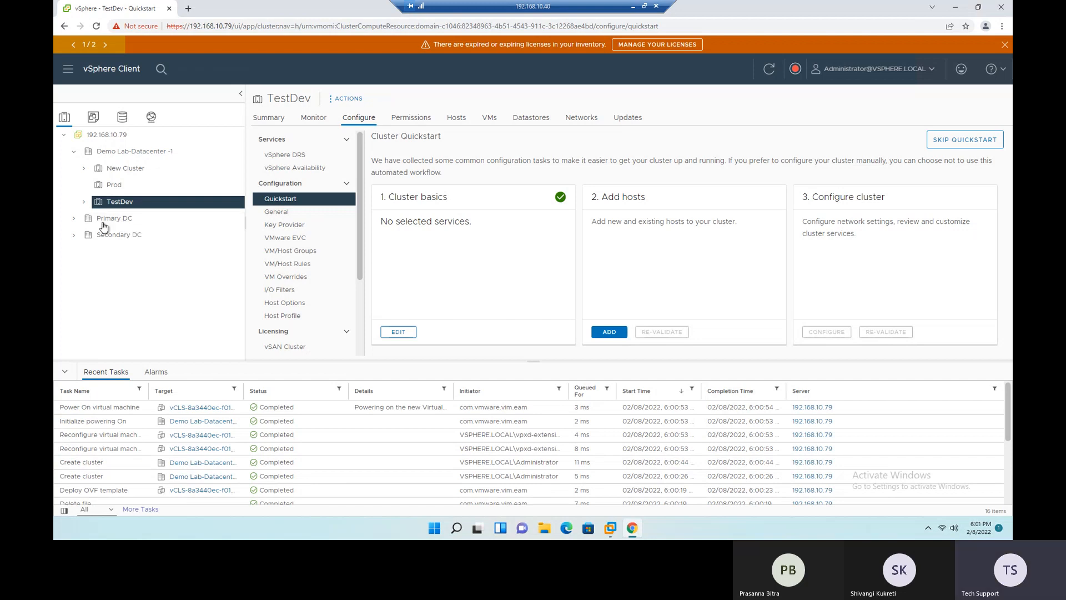
- Check the Primary DC and Secondary DC datacenters, and delete Secondary DC from the inventory
left_click(100, 238)
left_click(103, 221)
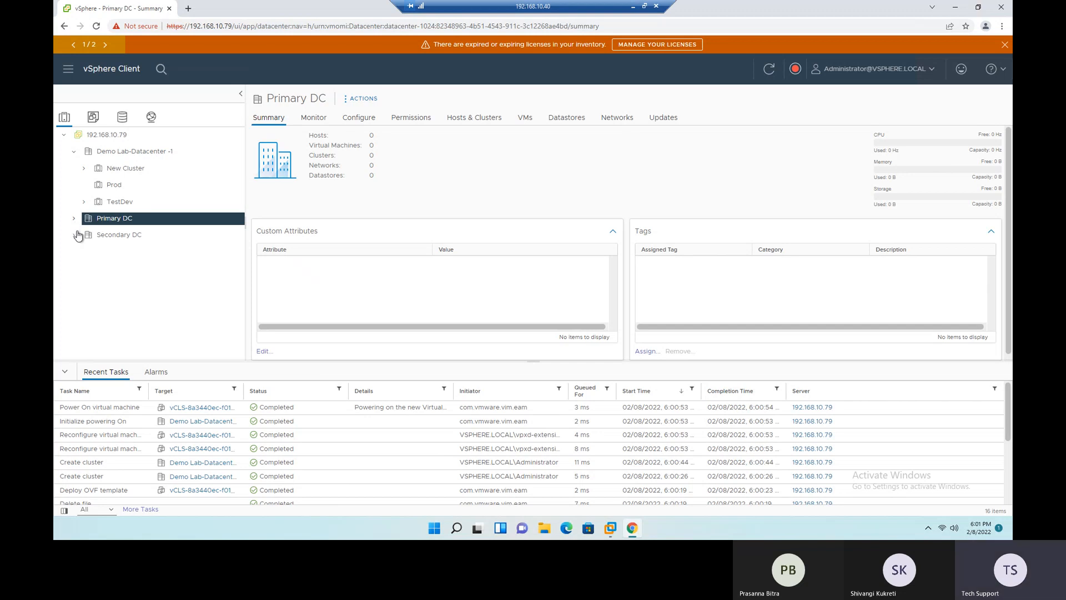
left_click(107, 240)
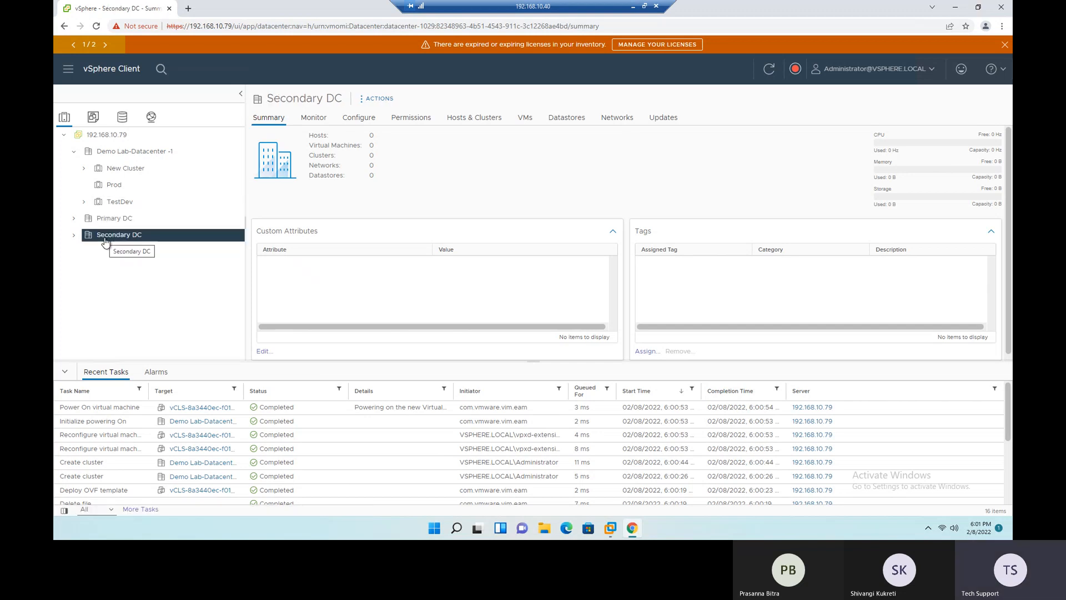
right_click(105, 242)
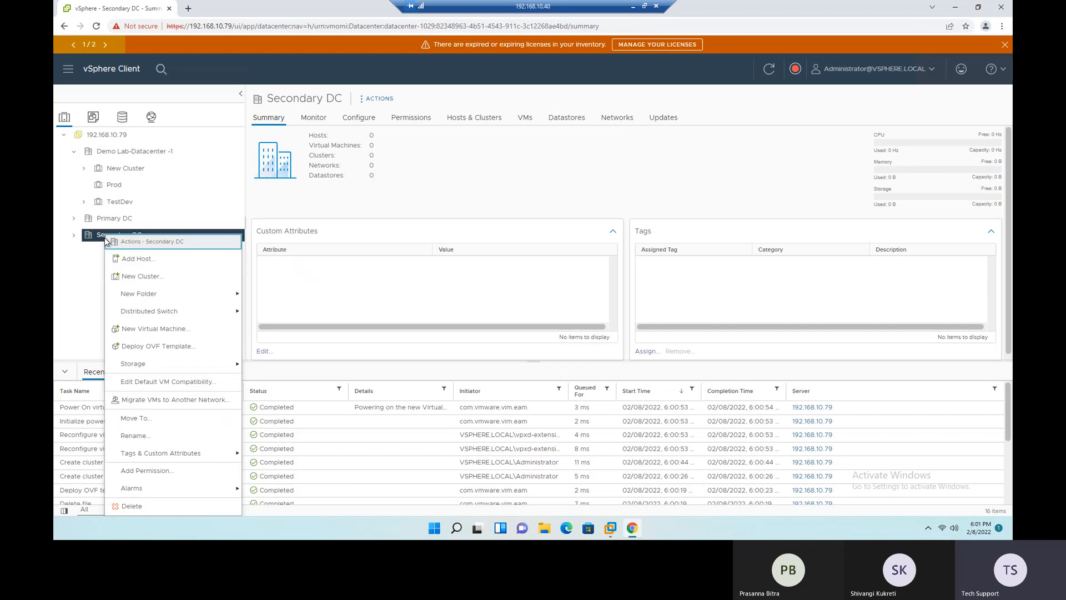
left_click(147, 504)
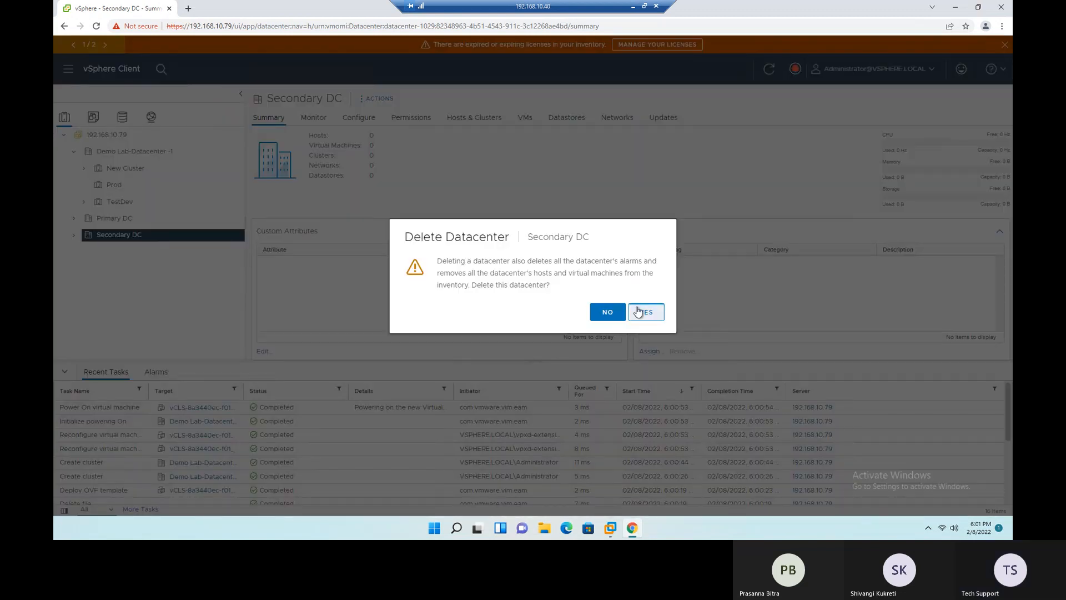
left_click(638, 312)
- Delete the Primary DC datacenter from the inventory
left_click(105, 219)
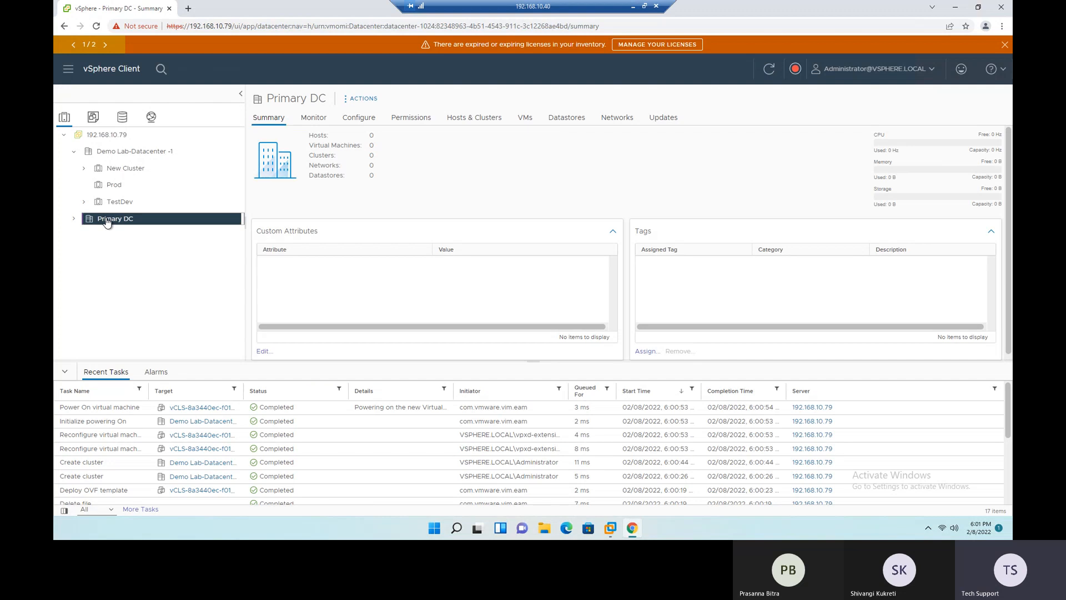
right_click(105, 219)
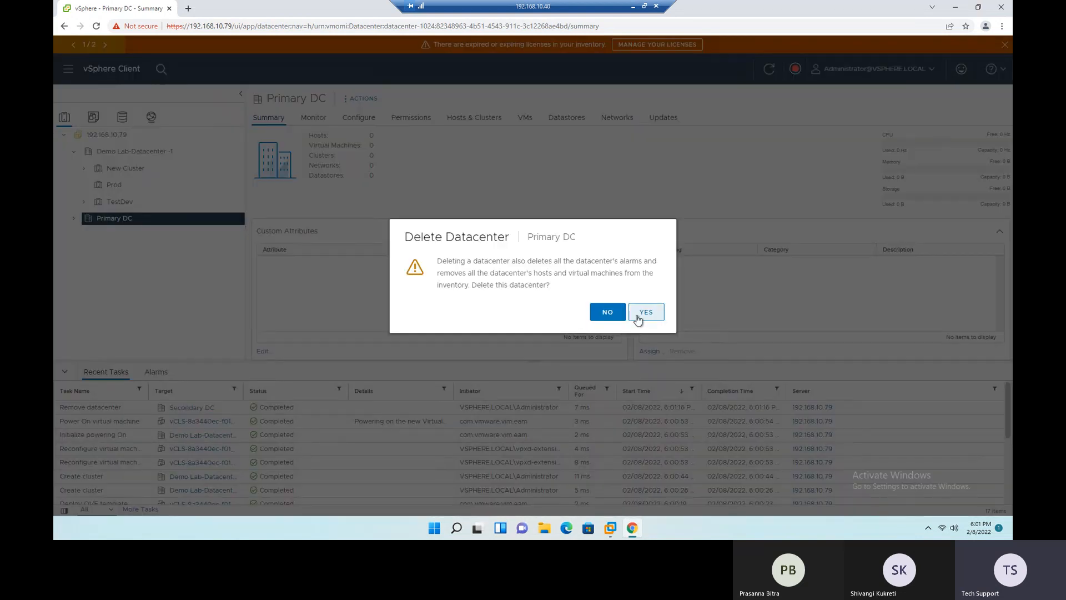
left_click(640, 312)
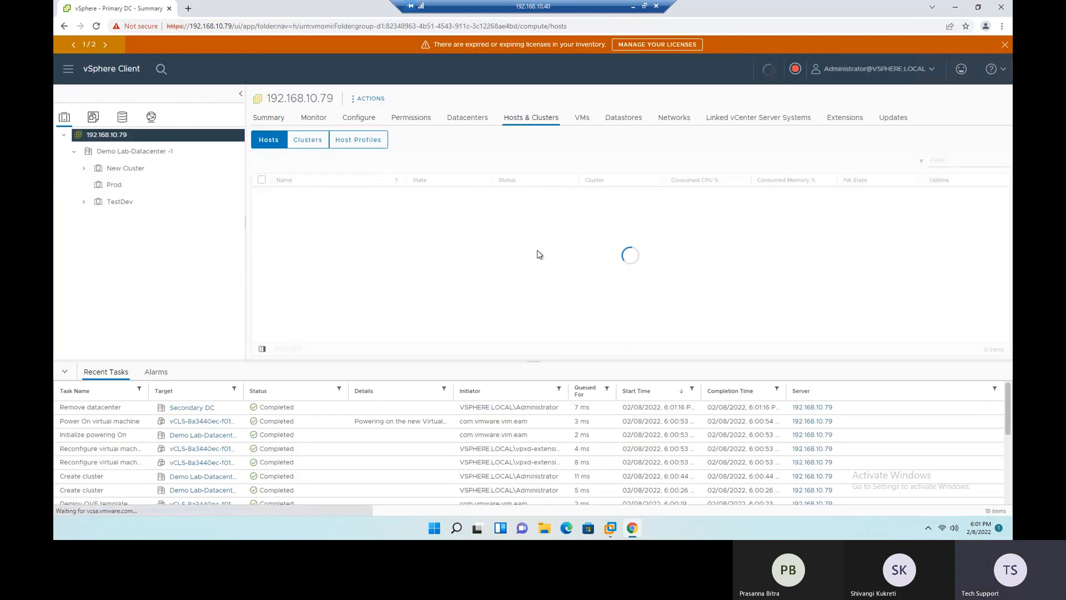
- Delete the TestDev and Prod clusters from Demo Lab-Datacenter -1
right_click(116, 203)
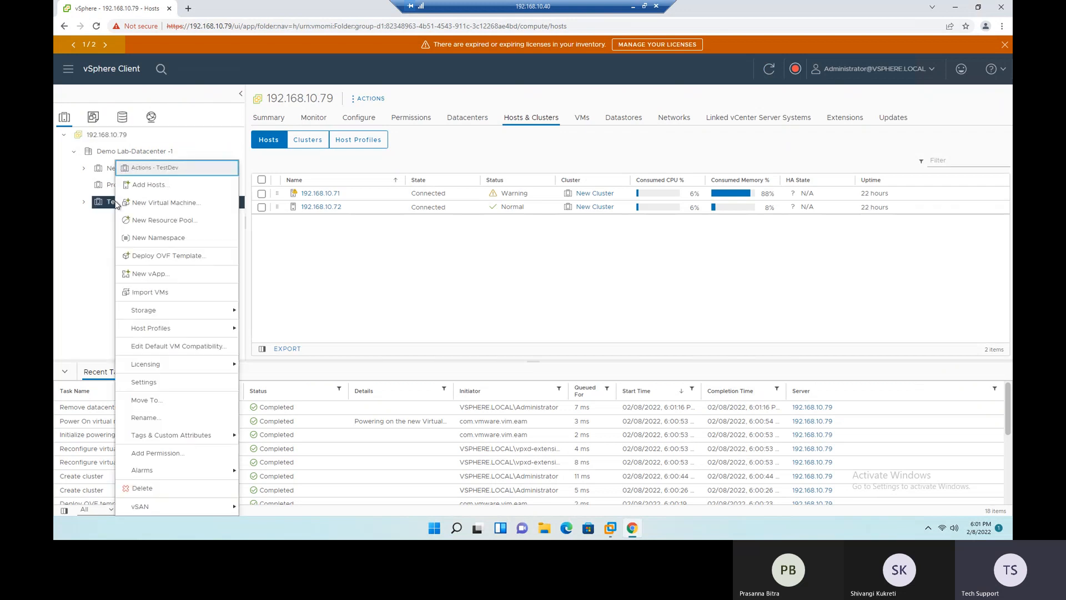
left_click(151, 490)
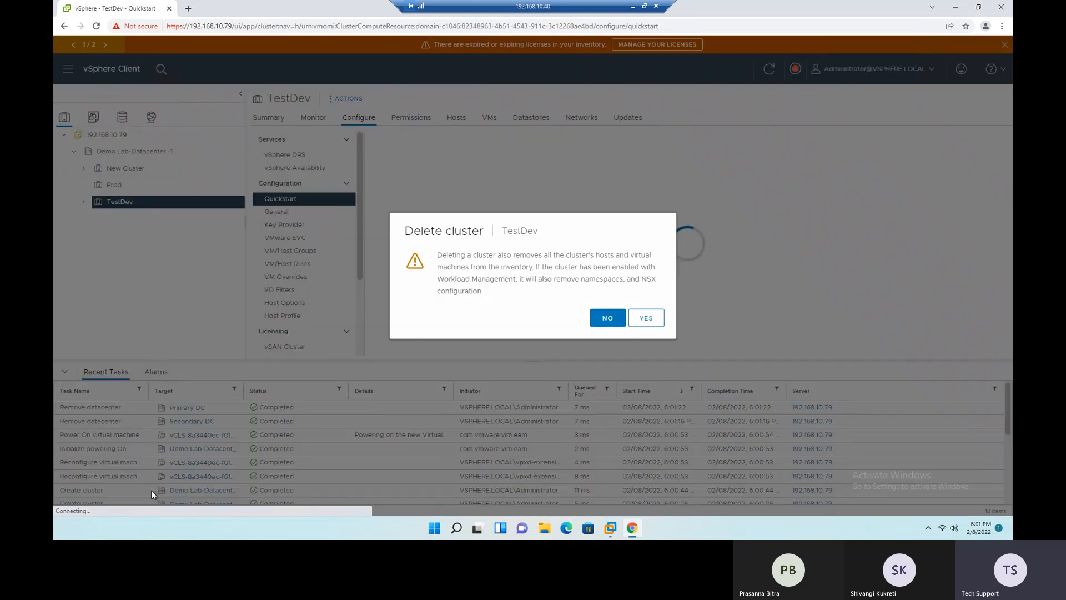
left_click(646, 319)
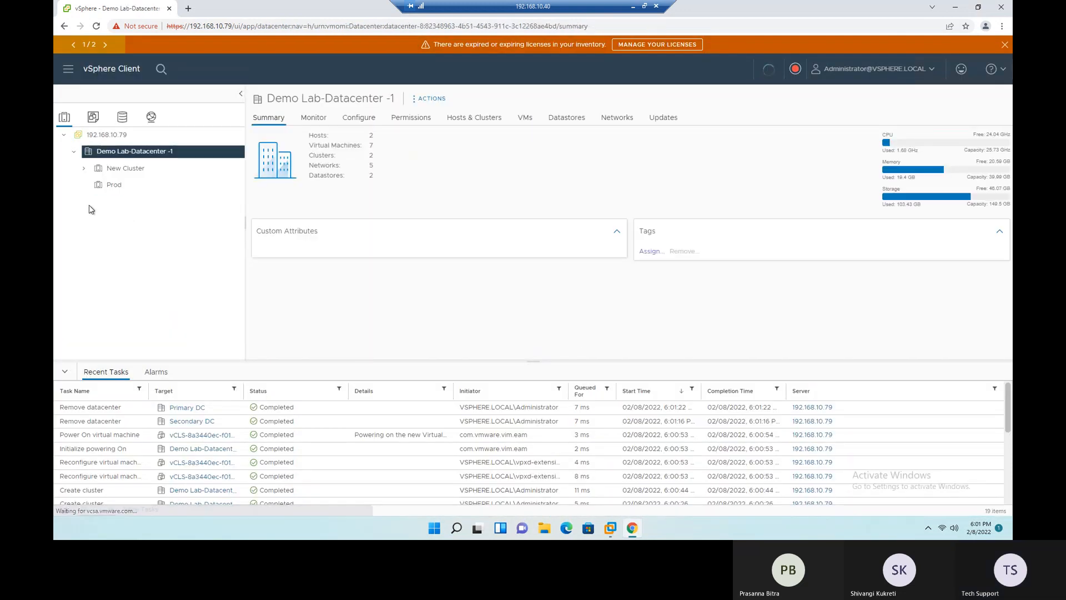
left_click(113, 187)
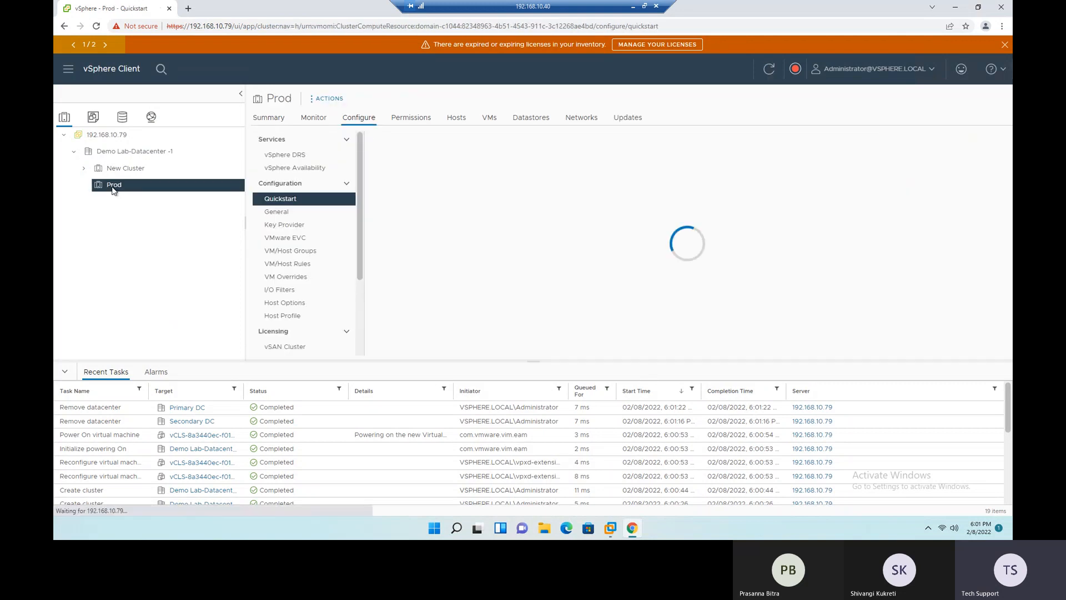
right_click(113, 189)
left_click(153, 490)
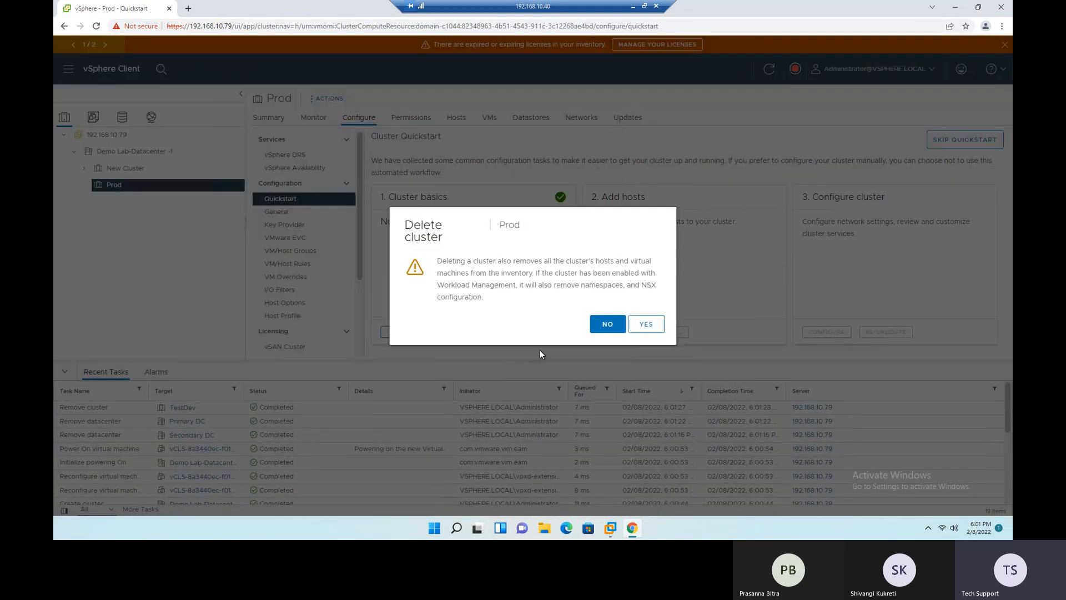
left_click(646, 324)
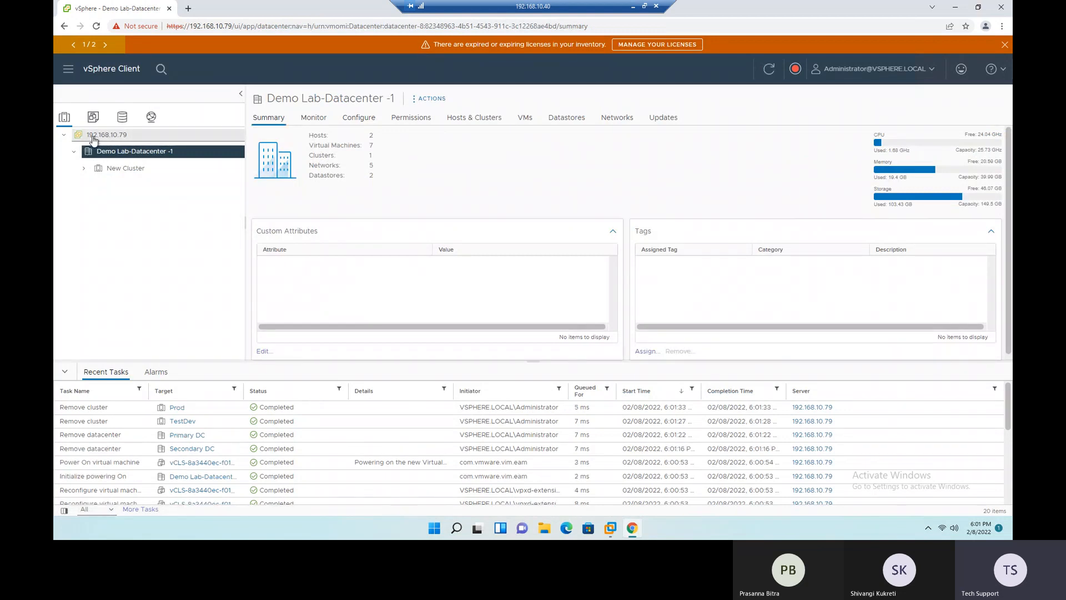
- Rename the New Cluster cluster in Demo Lab-Datacenter -1 as VC - Lab
left_click(84, 169)
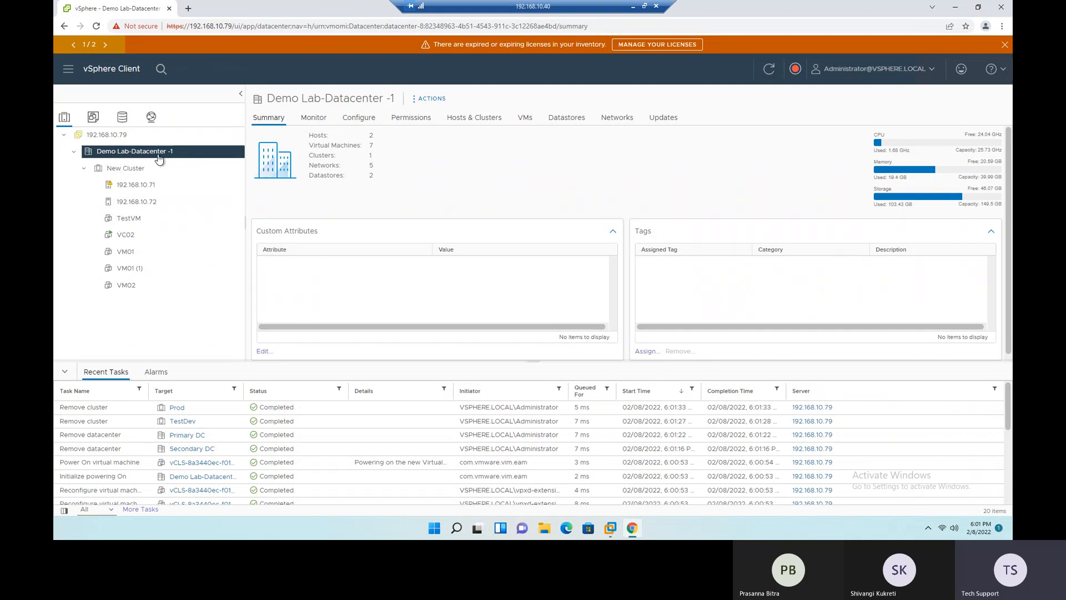
right_click(121, 170)
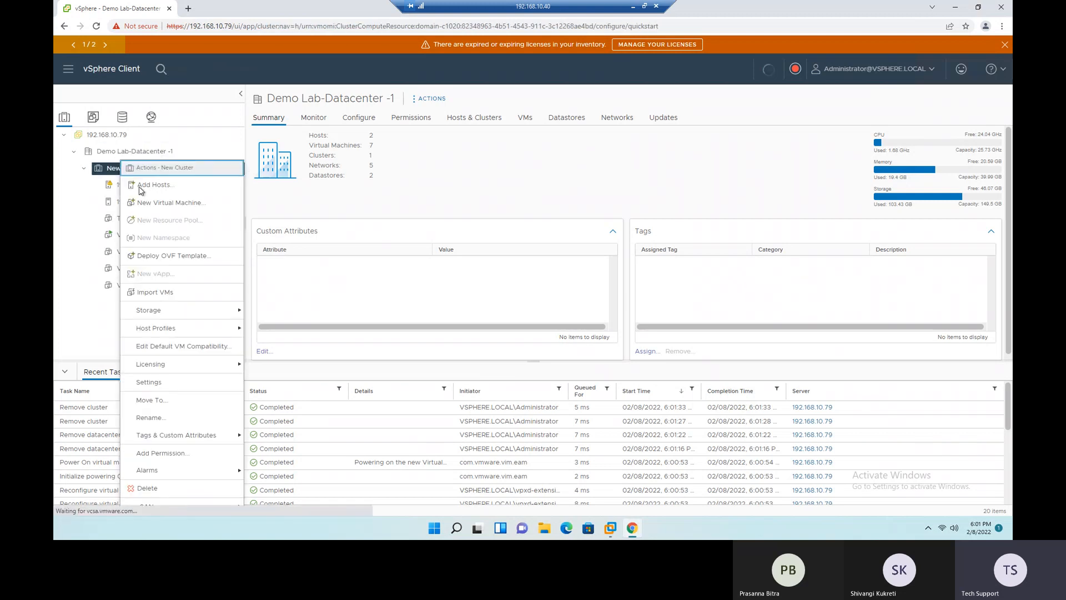
left_click(150, 417)
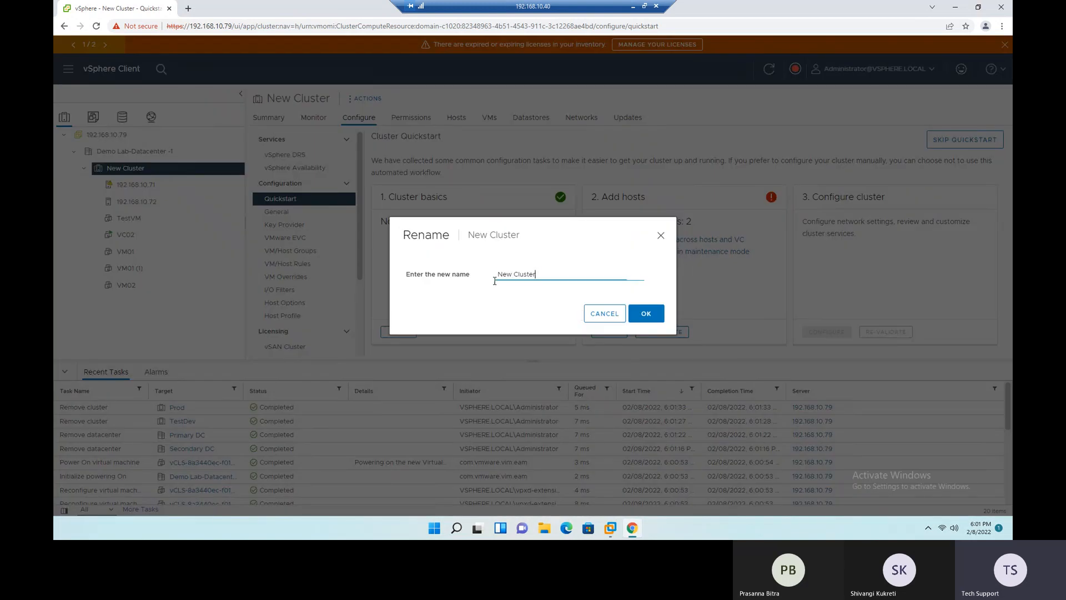
key("BackSpace")
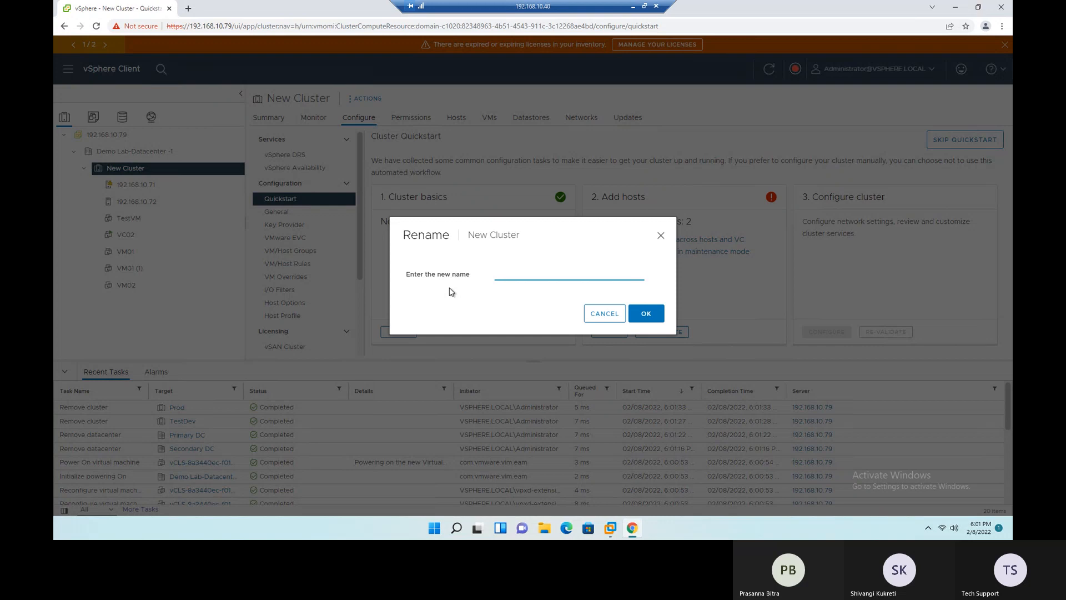
type("P")
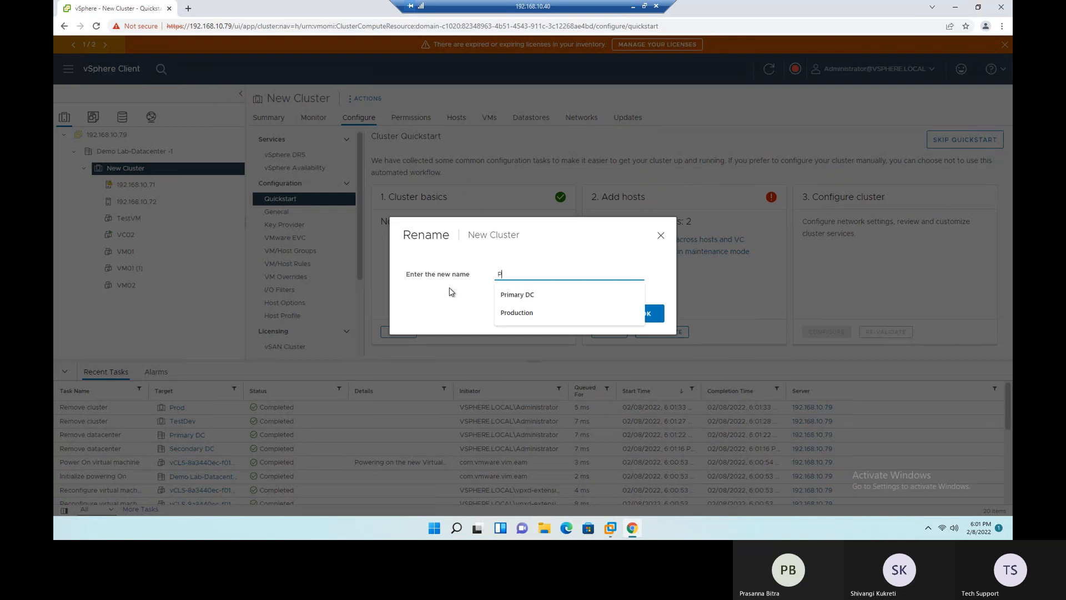
type("P")
key("BackSpace")
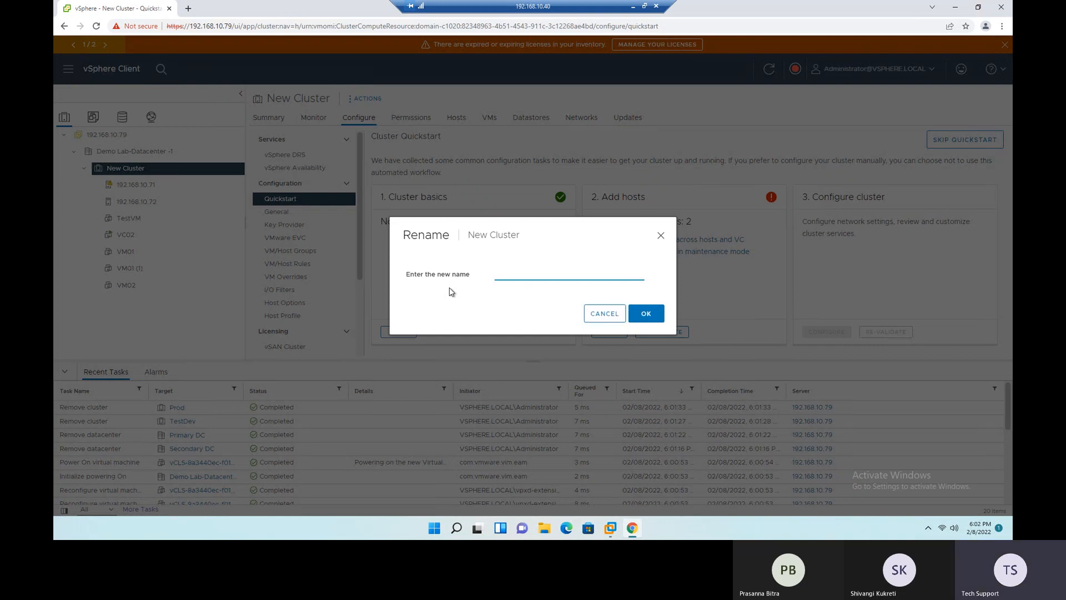
key("BackSpace")
type("Lab")
left_click_drag(536, 274, 479, 279)
left_click(648, 314)
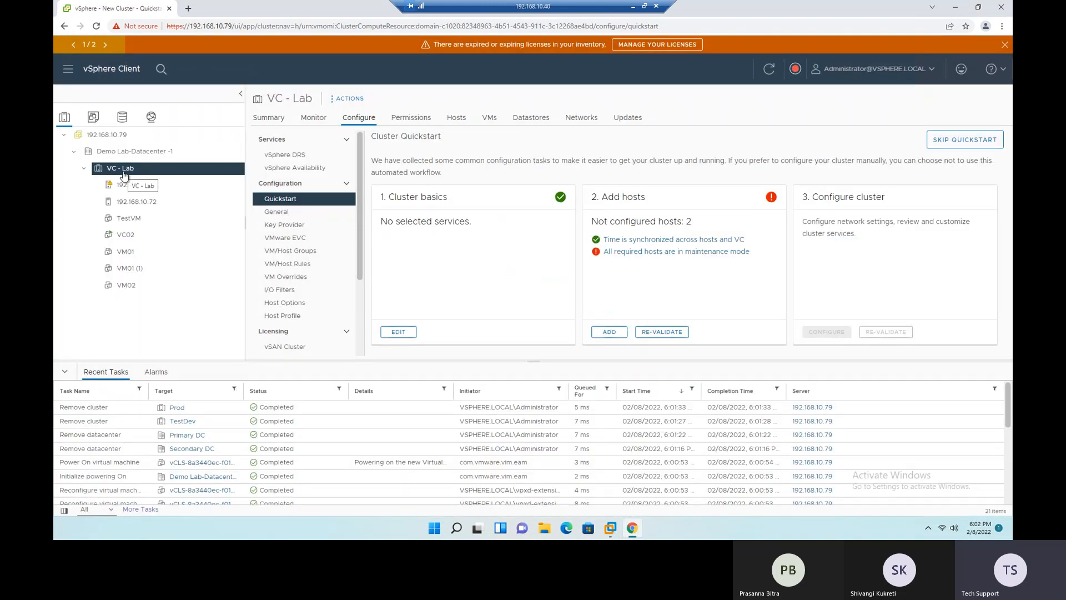
- View the Shortcuts page and the main navigation options, and return to the Hosts and Clusters inventory of vCenter 192.168.10.79
left_click(107, 135)
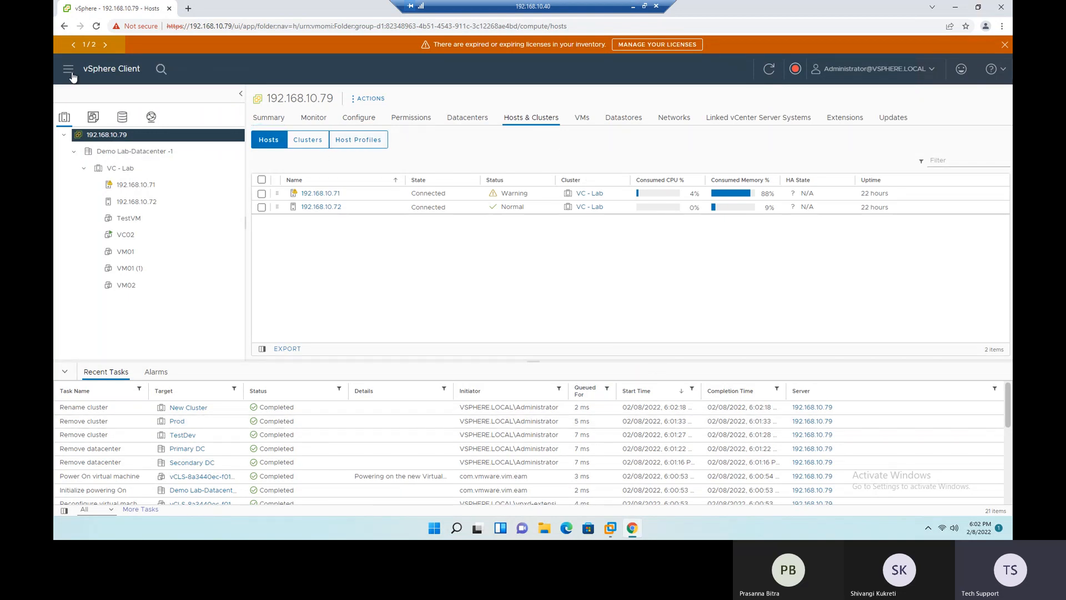
left_click(69, 70)
left_click(84, 114)
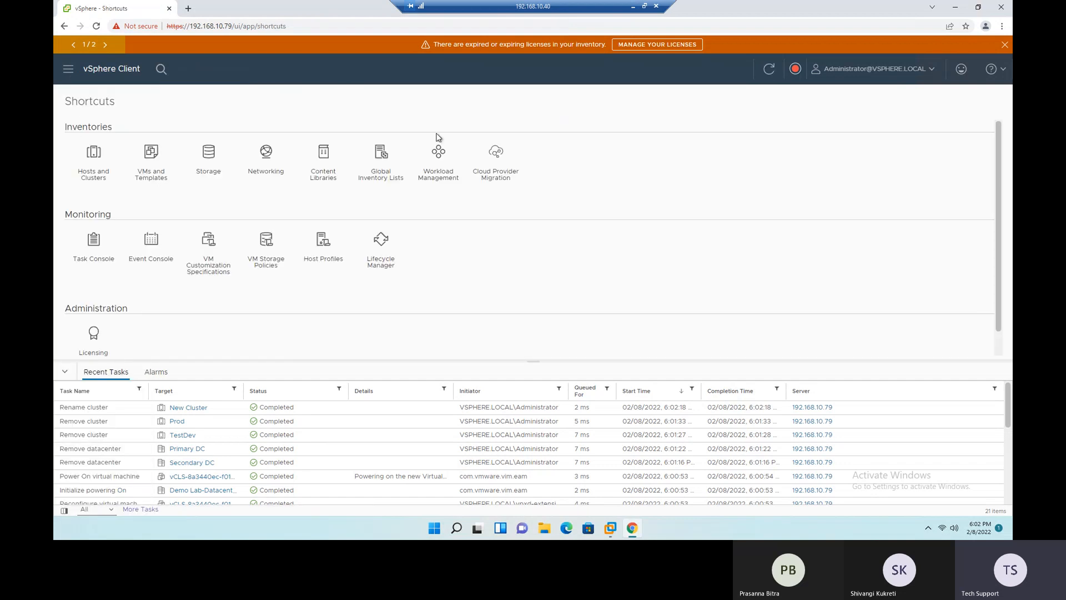
left_click(68, 70)
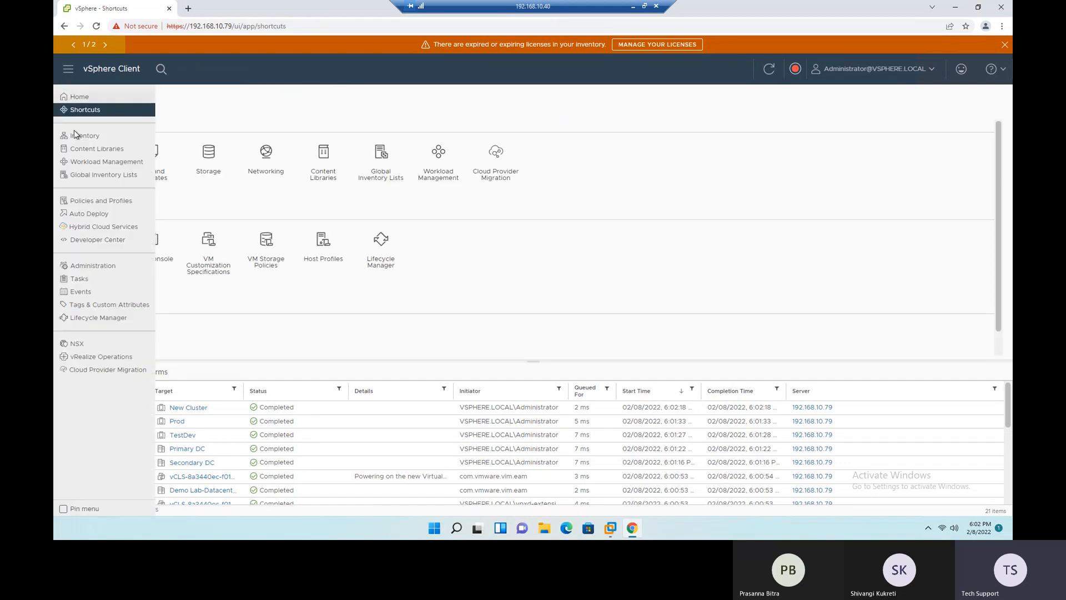
left_click(496, 337)
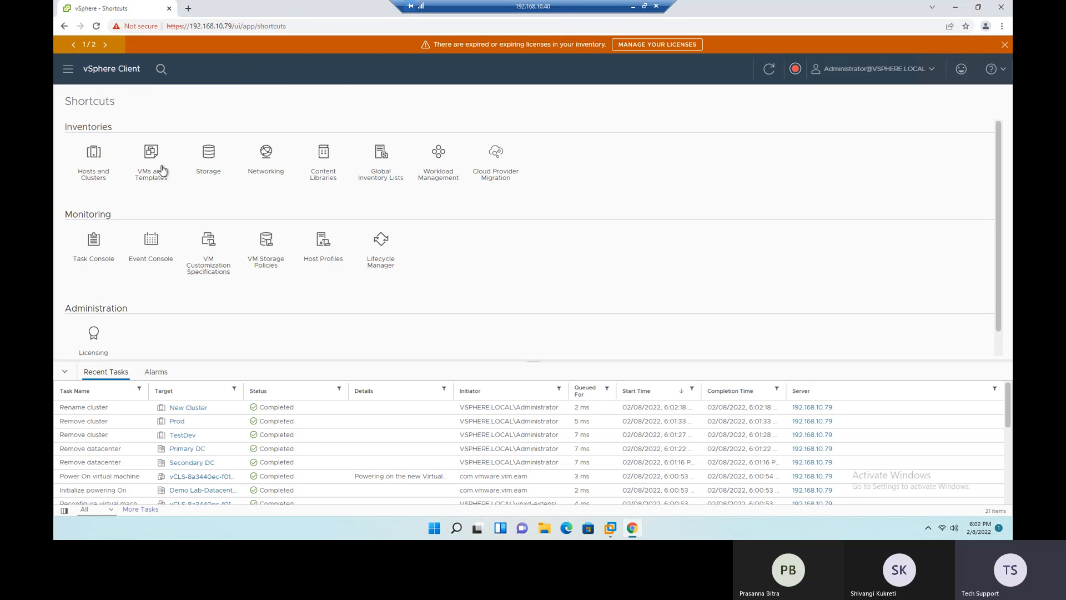
left_click(95, 158)
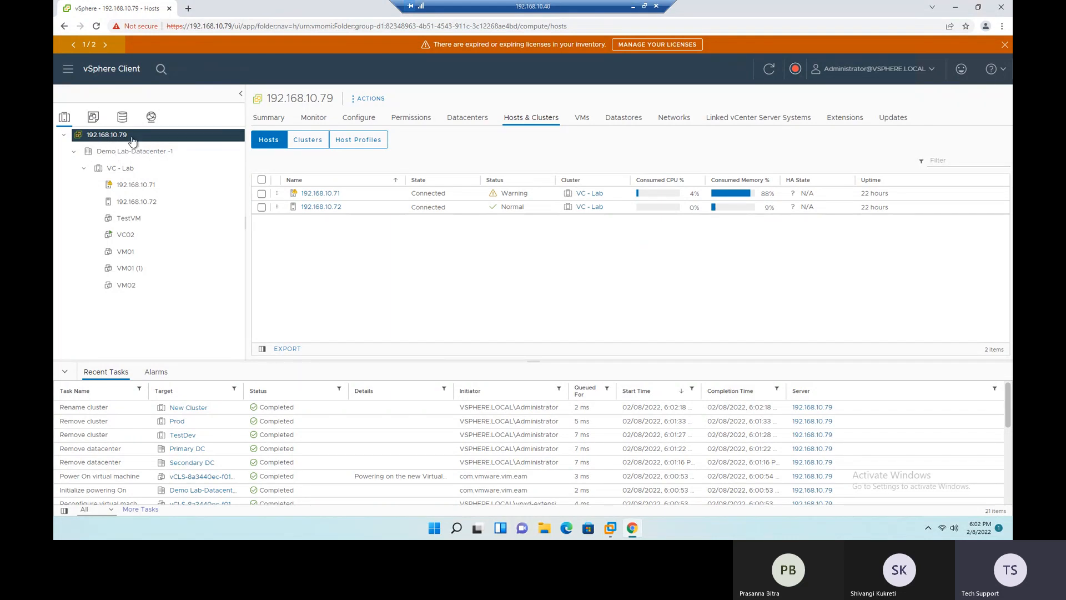
- Open the summary of vCenter 192.168.10.79 with recent tasks collapsed, and review its version, build, last update and file-based backup status
left_click(271, 118)
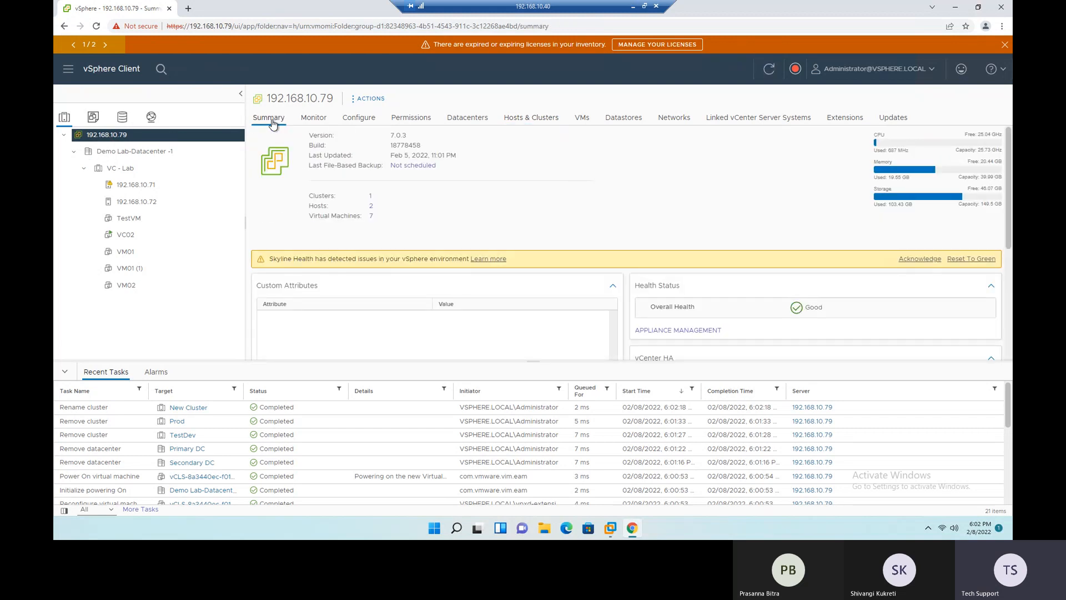
left_click(65, 373)
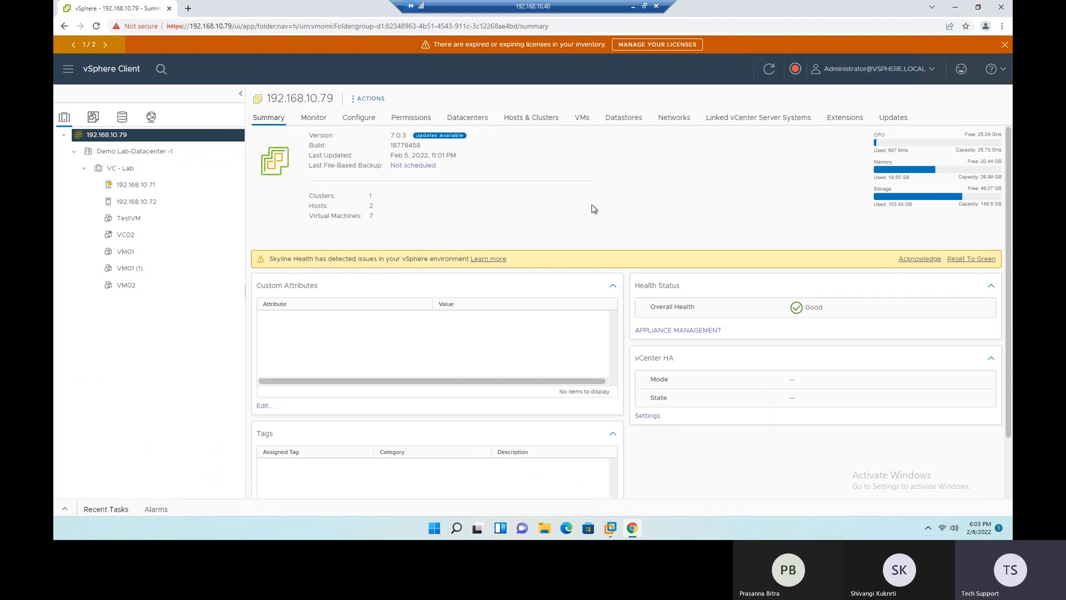
double_click(395, 135)
left_click(430, 139)
double_click(406, 145)
left_click_drag(389, 156, 428, 151)
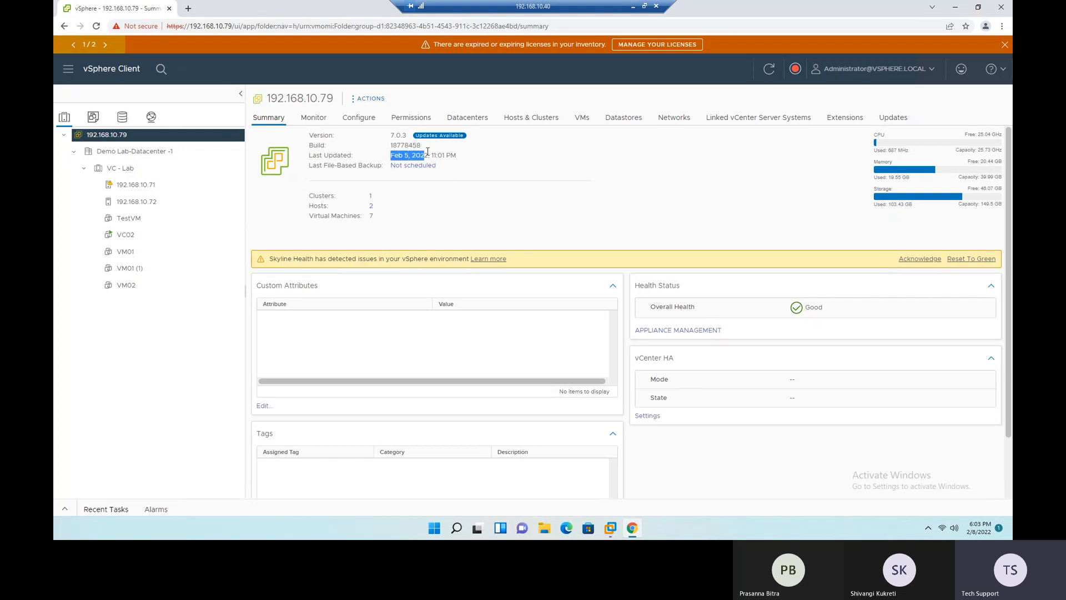
left_click(432, 183)
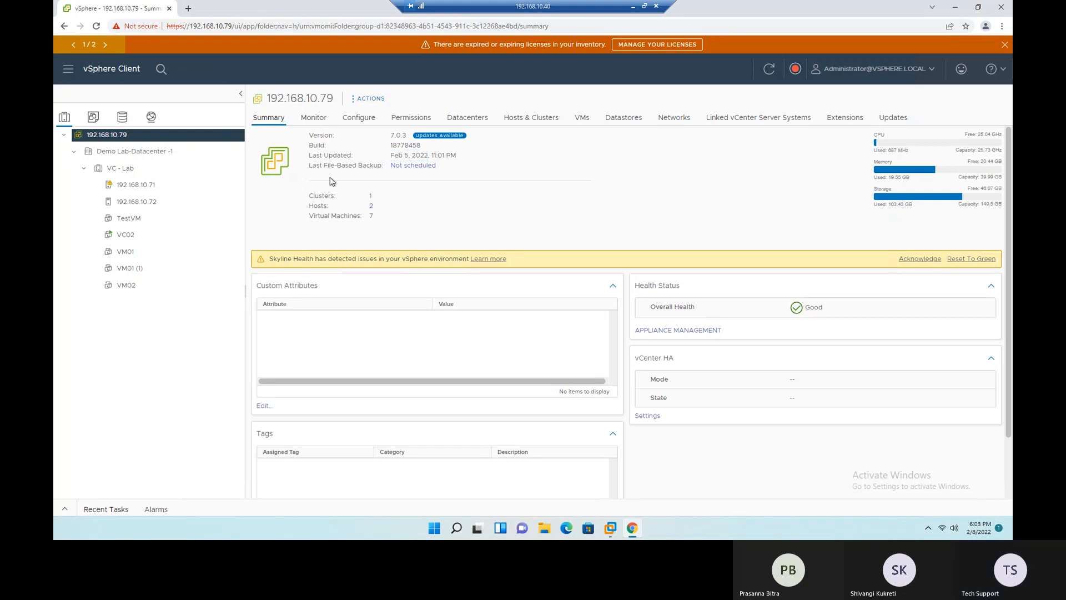
left_click_drag(313, 165, 364, 168)
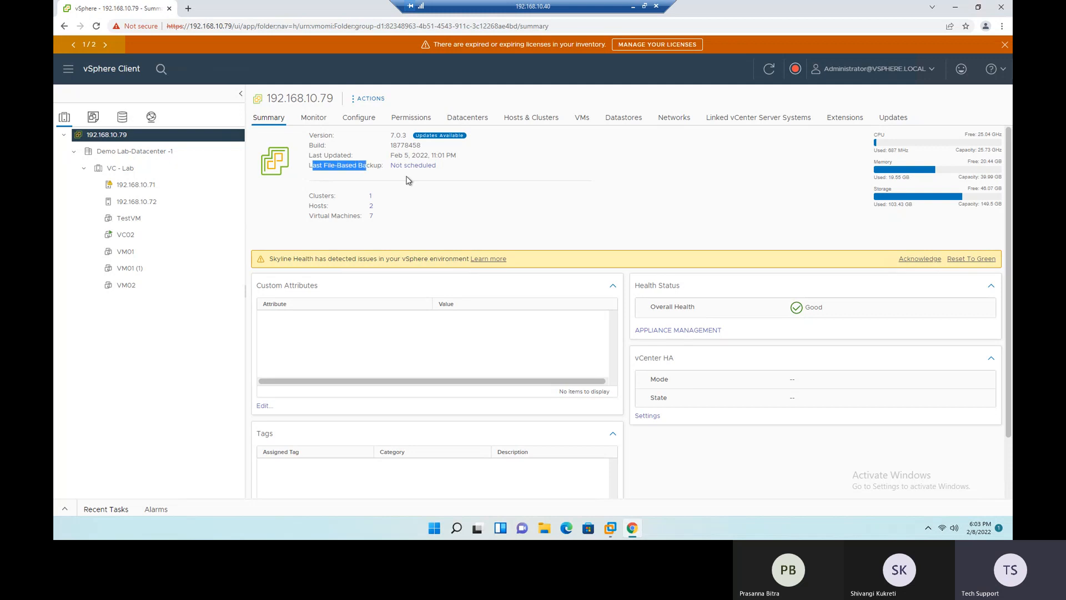
left_click(482, 169)
left_click_drag(449, 168, 393, 168)
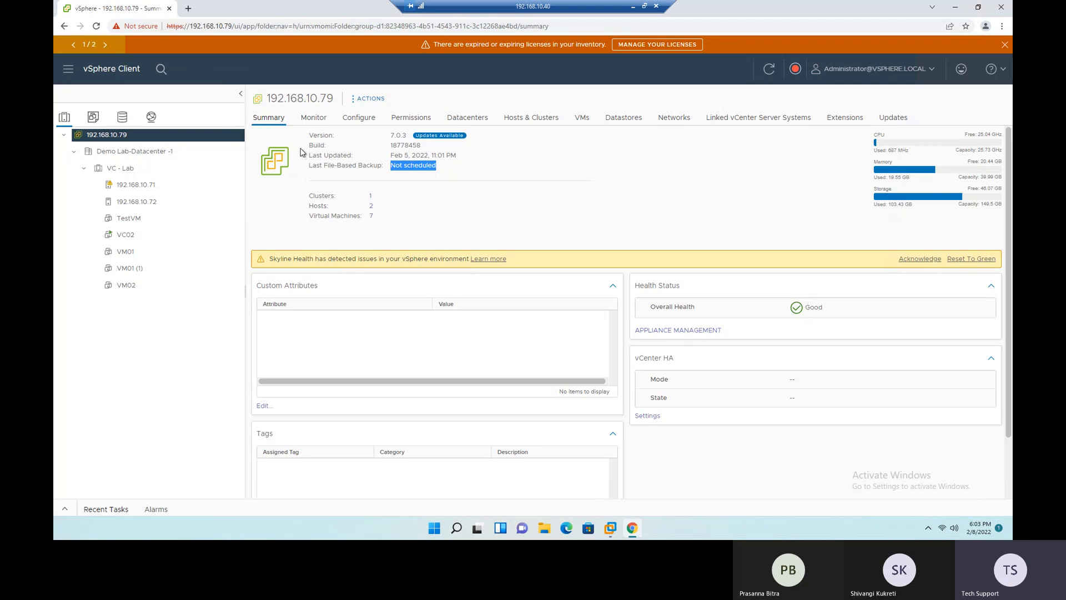
- Compare the summary's cluster, host and virtual machine counts with the inventory tree
left_click_drag(311, 196, 376, 206)
left_click(422, 217)
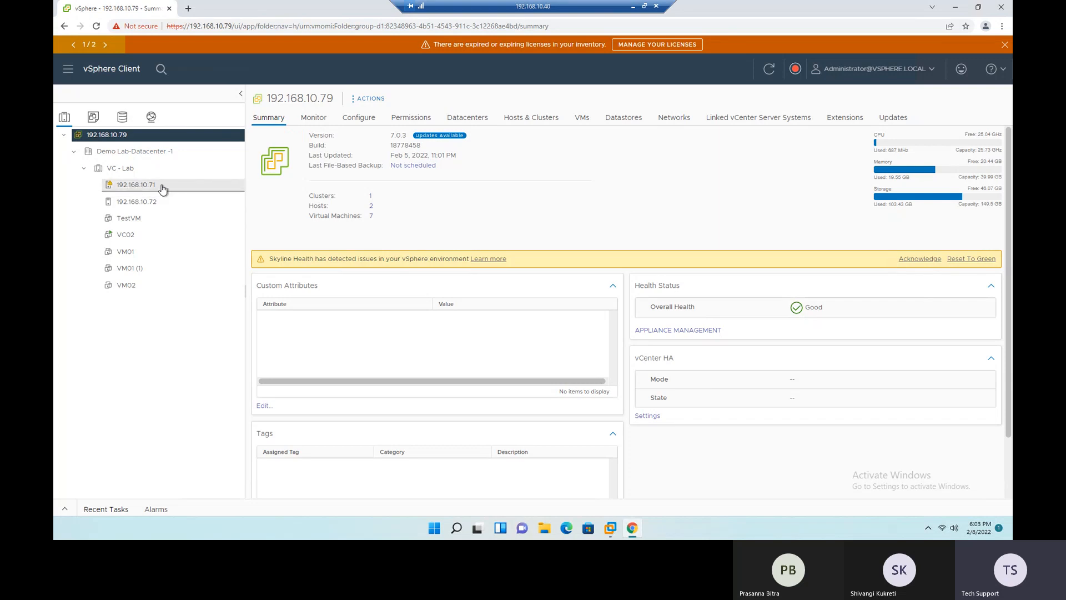
left_click_drag(321, 216, 380, 218)
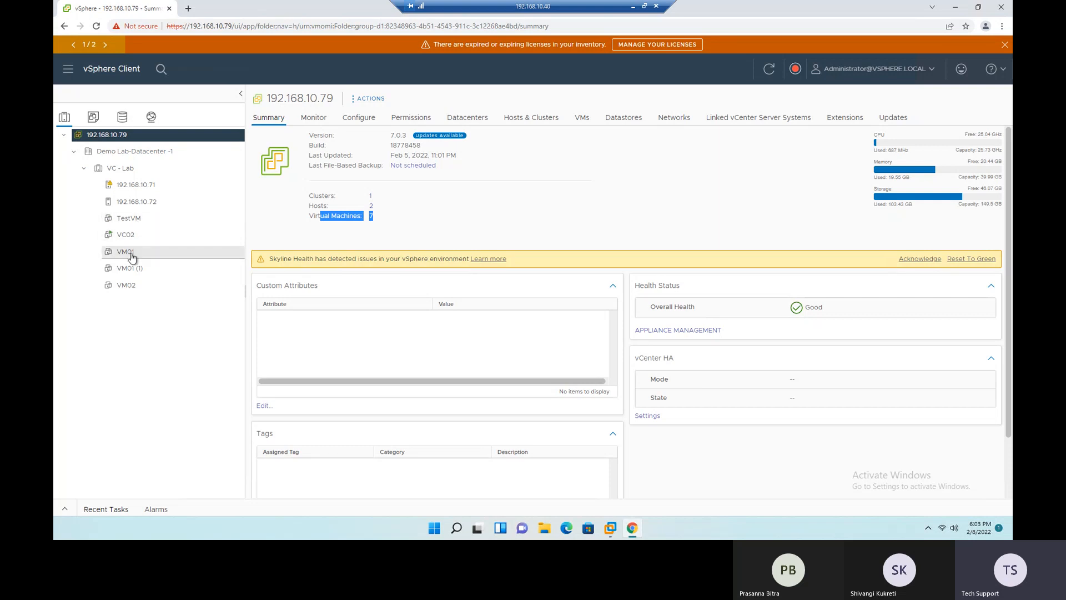
left_click(392, 231)
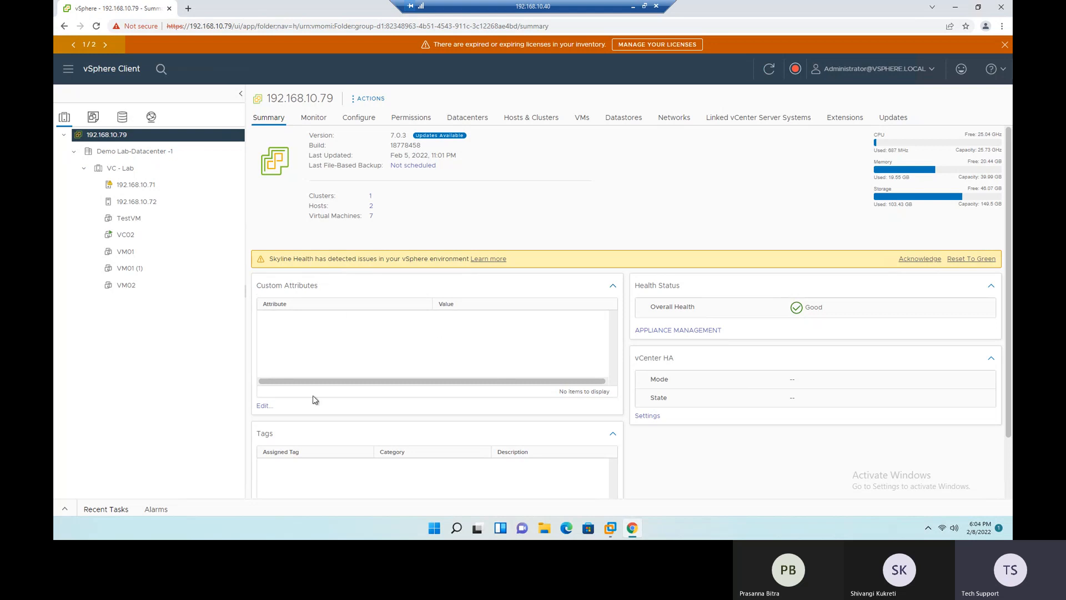
- Examine the custom attribute editing and tag assignment options of the vCenter server, cancelling both without changes
left_click(265, 406)
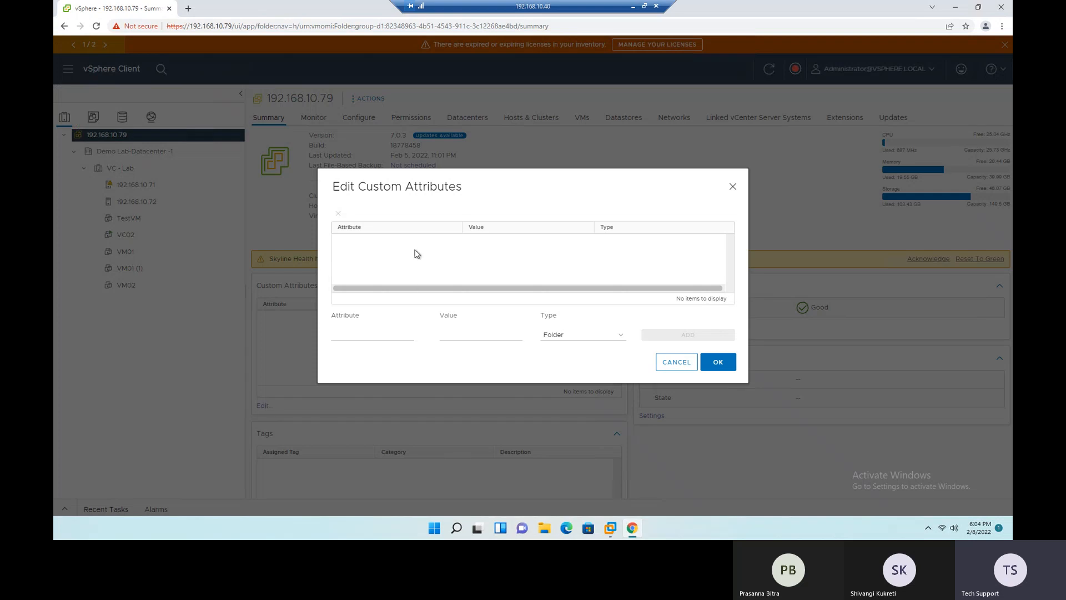
left_click(676, 363)
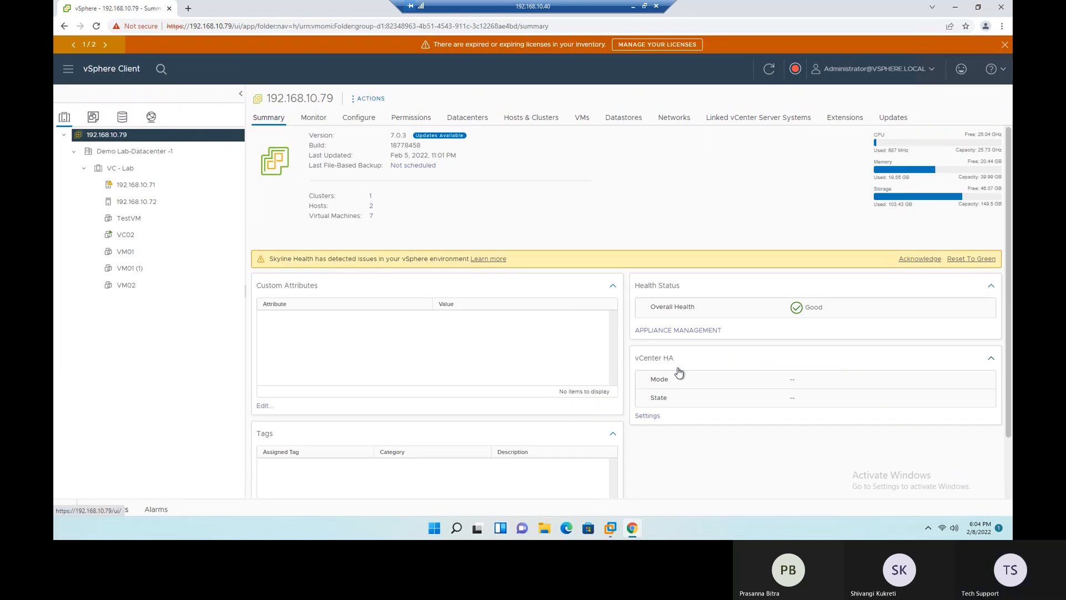
scroll(679, 371, "down", 2)
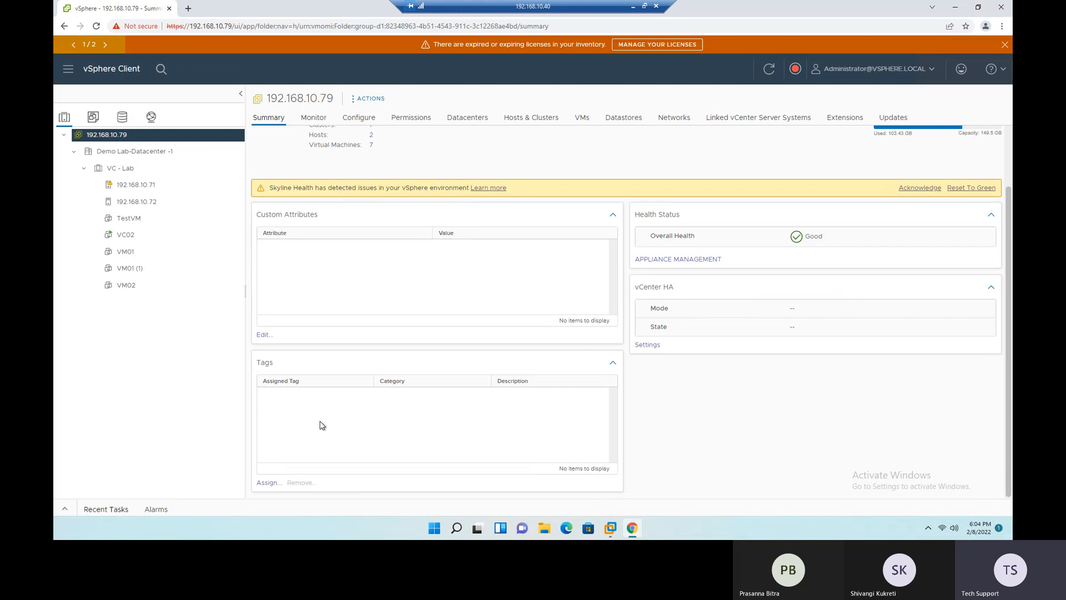
left_click(271, 482)
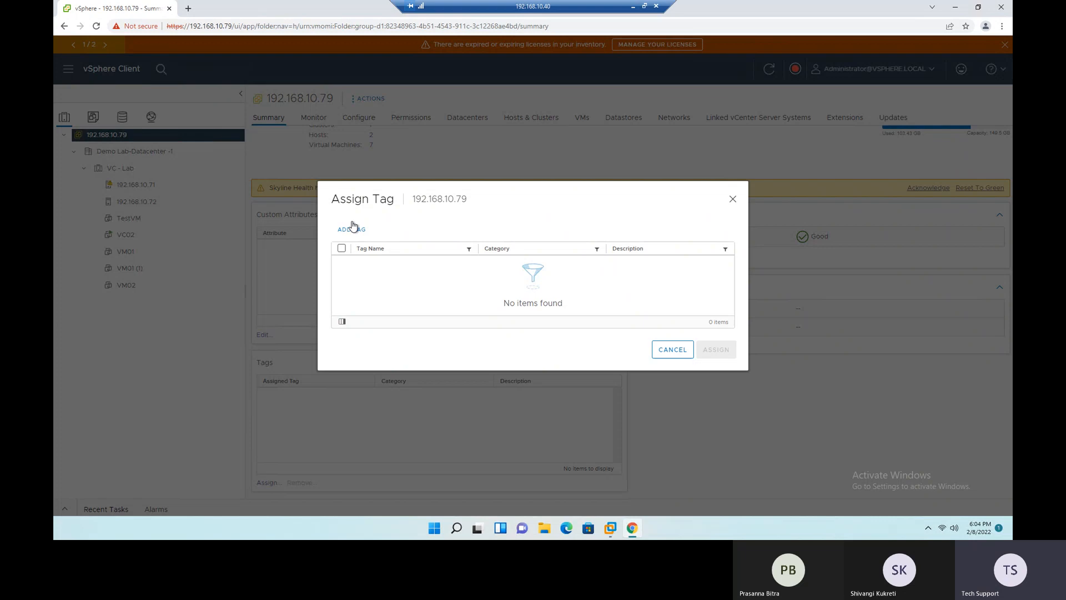
left_click_drag(340, 200, 389, 201)
left_click(673, 352)
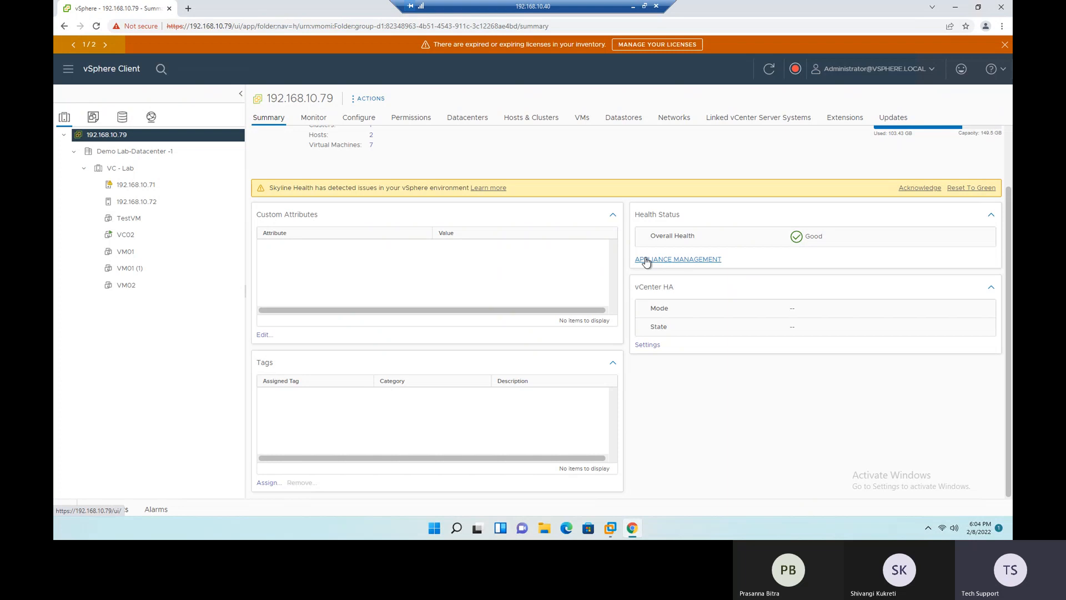
- View the vCenter Server Management health summary through Appliance Management, and return to the vCenter summary in vSphere Client
left_click(676, 261)
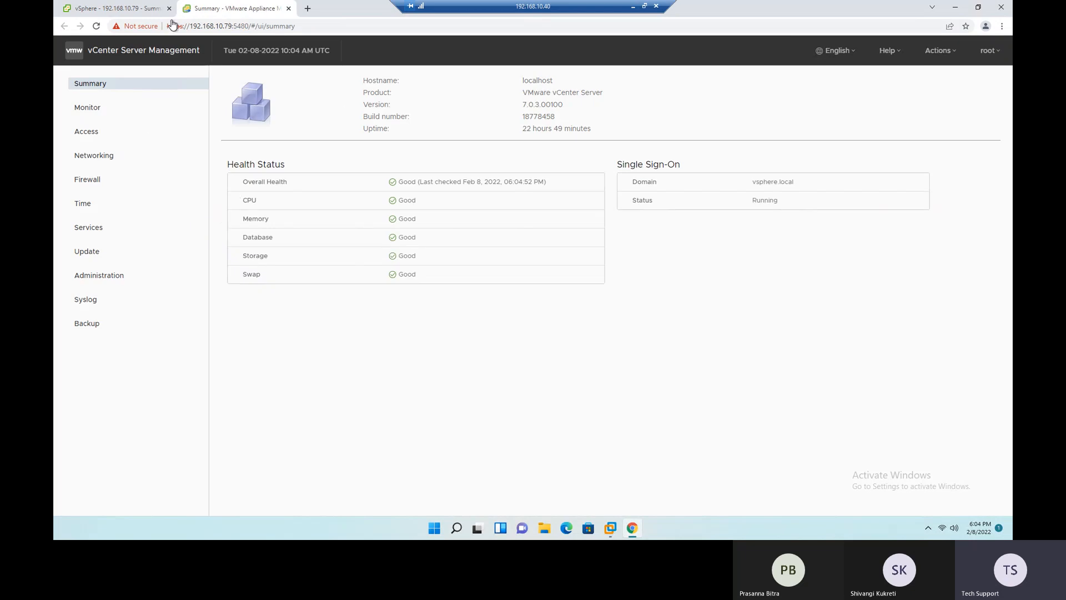
left_click(129, 8)
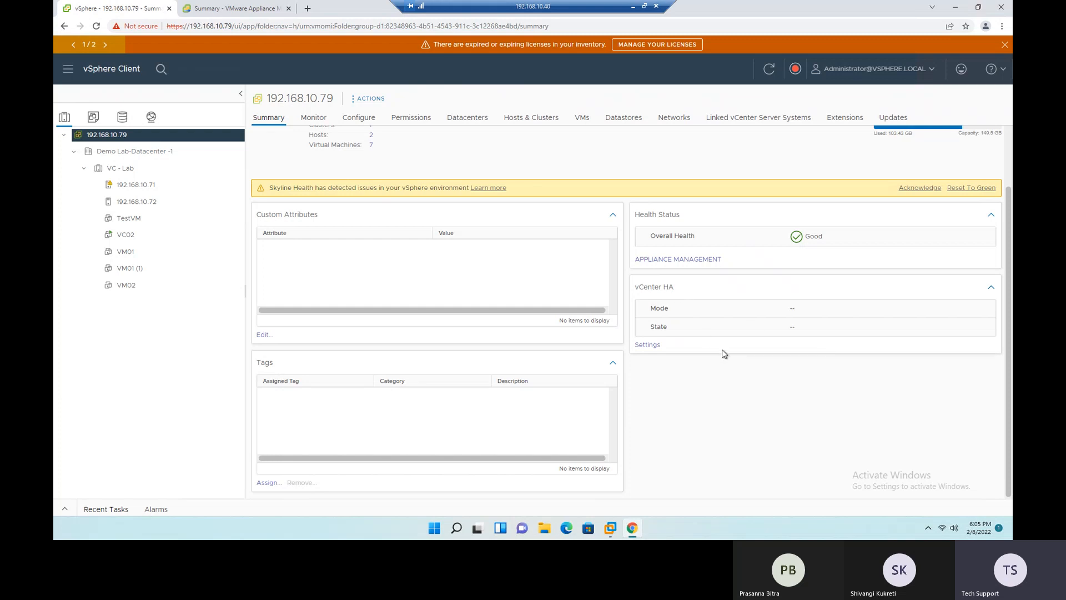
scroll(724, 354, "up", 2)
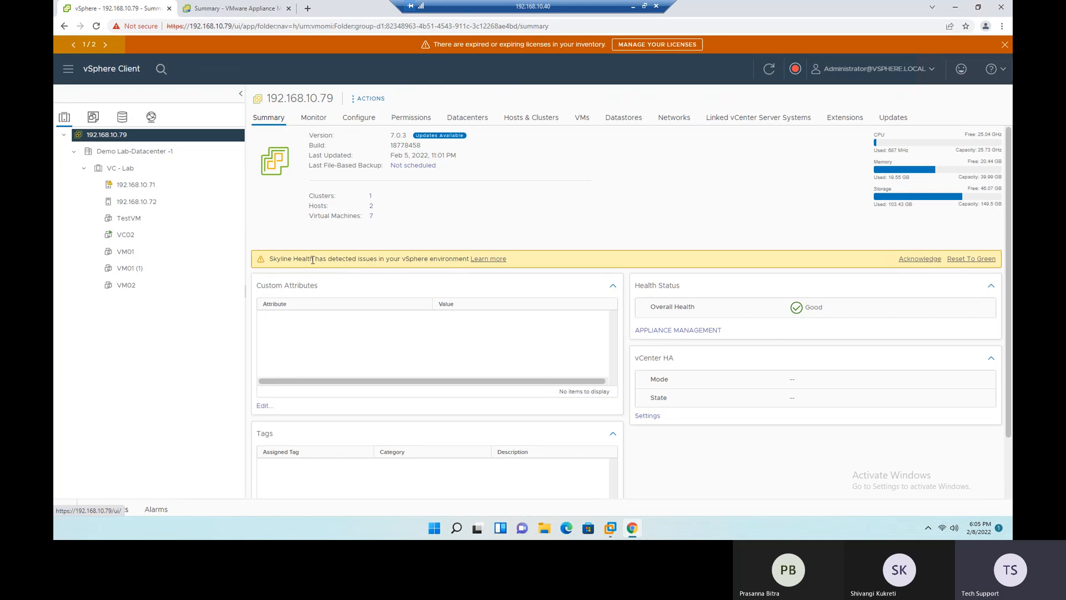
- Read the Skyline Health warning on the vCenter summary and reset it to green
left_click_drag(313, 260, 267, 260)
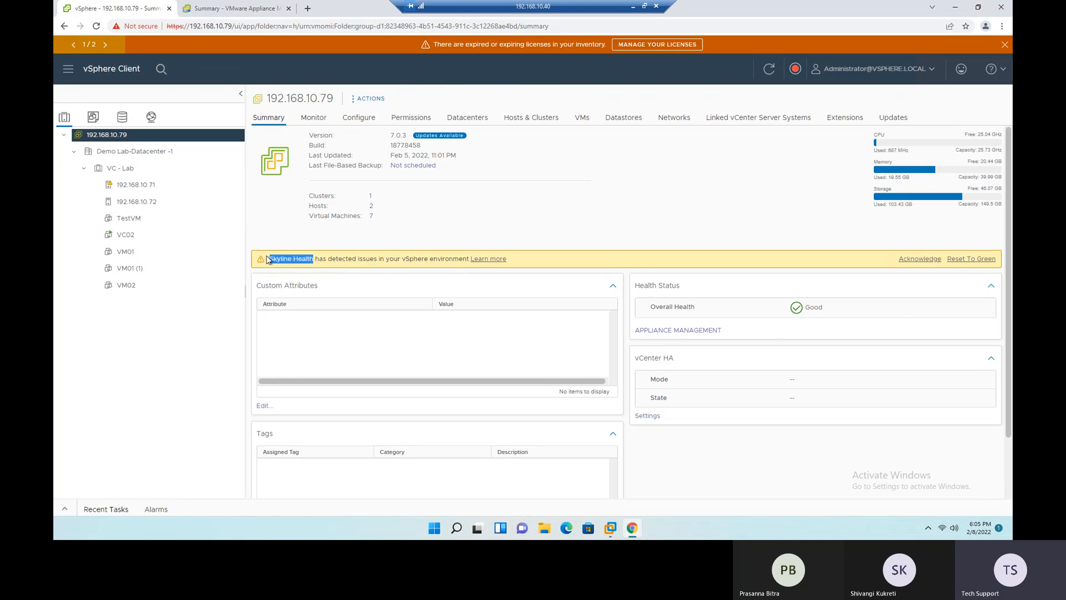
left_click_drag(353, 260, 444, 269)
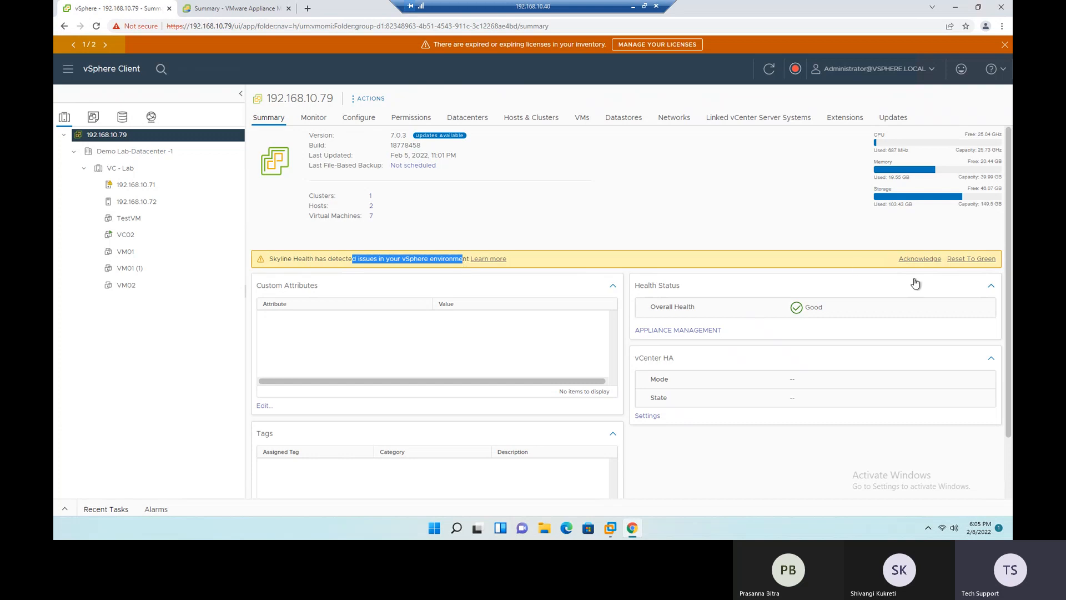
left_click(725, 242)
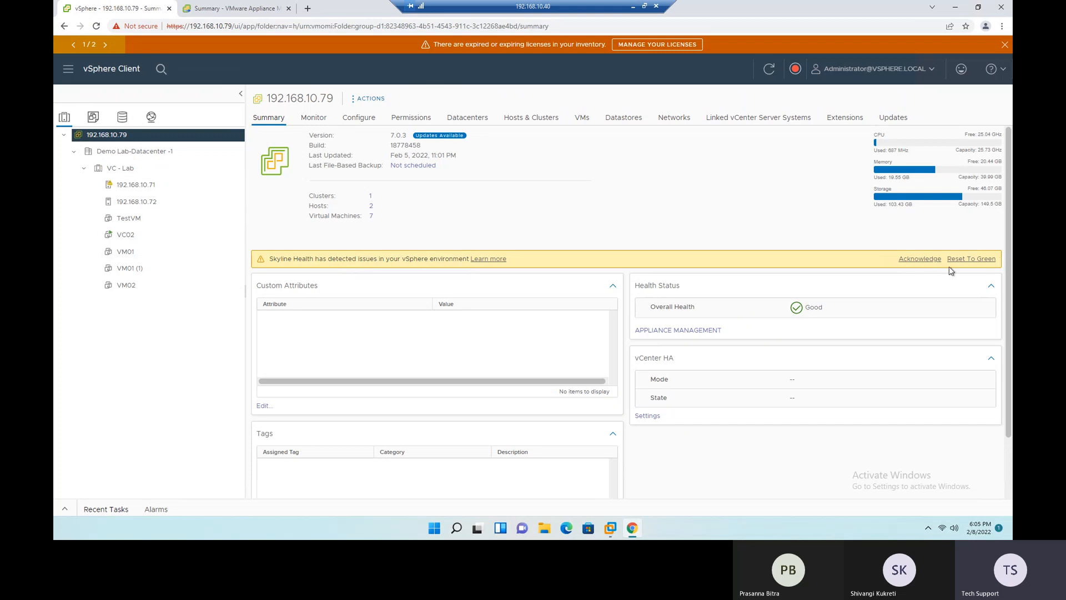
left_click(981, 260)
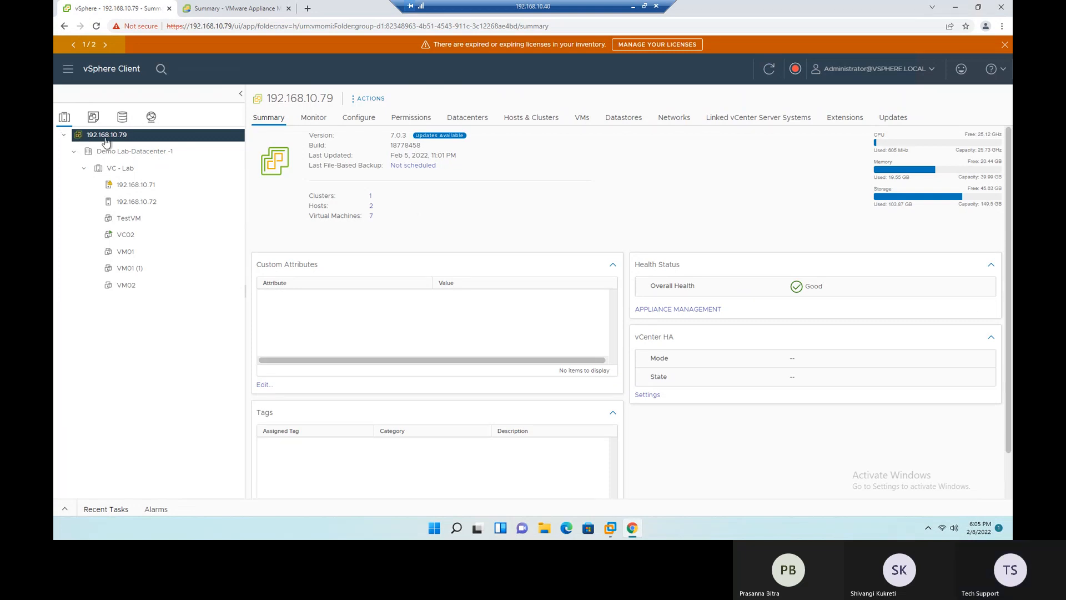
- Check the vCenter server's monitoring views for all issues and triggered alarms
left_click(315, 119)
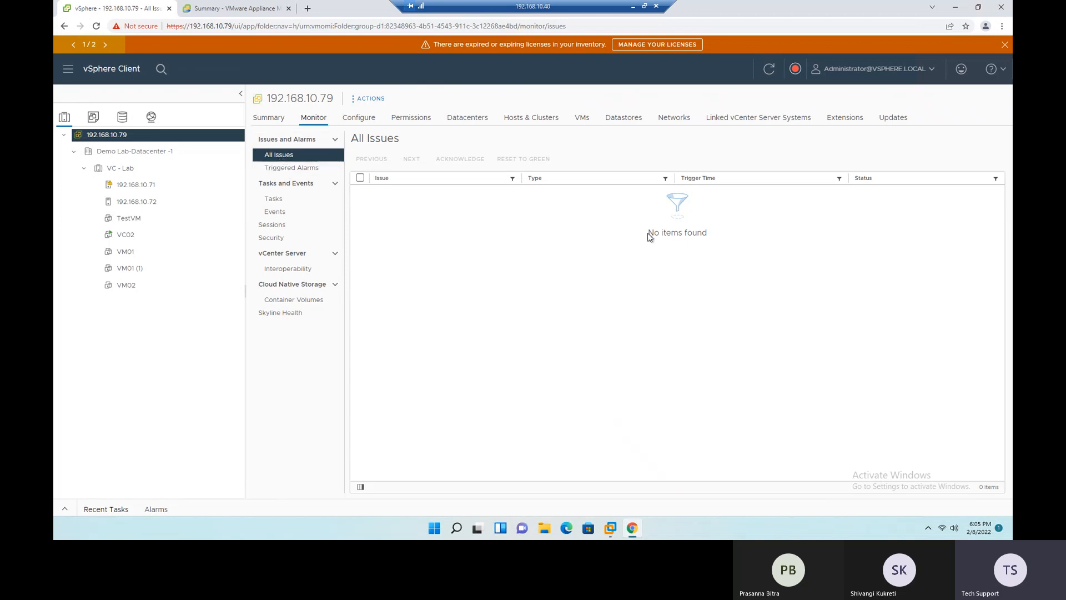
left_click_drag(682, 232, 715, 235)
left_click(294, 168)
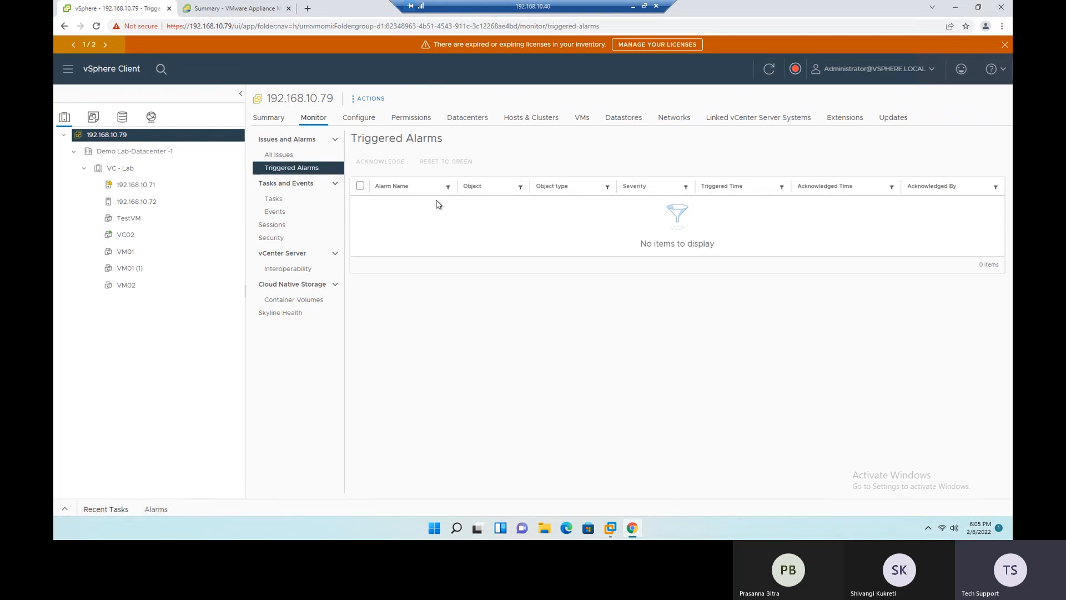
left_click_drag(641, 245, 713, 243)
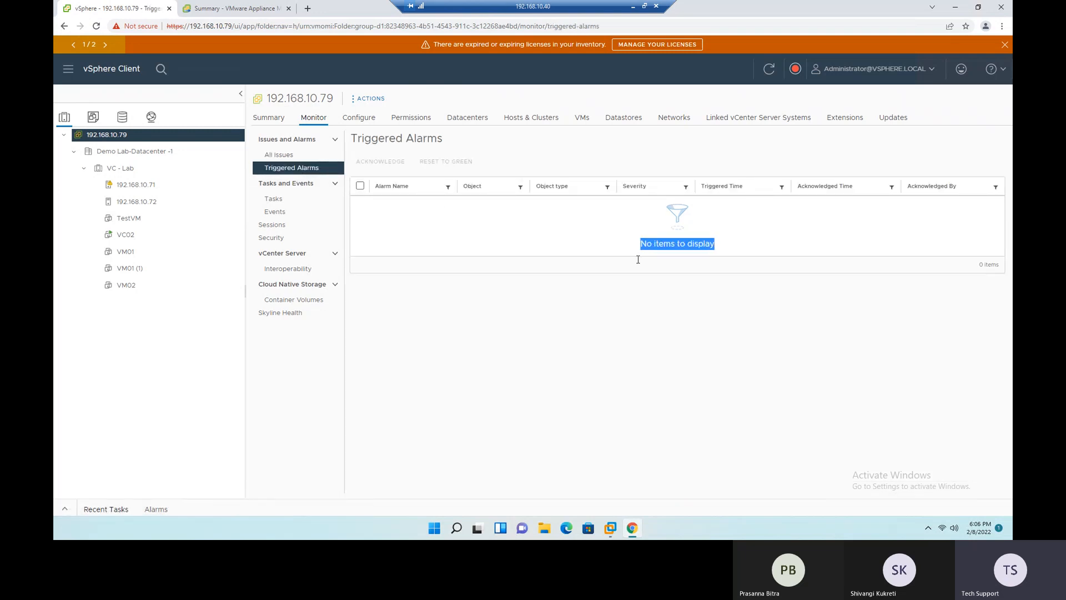
- Review the vCenter server's task history and its event list in the monitoring views
left_click(273, 200)
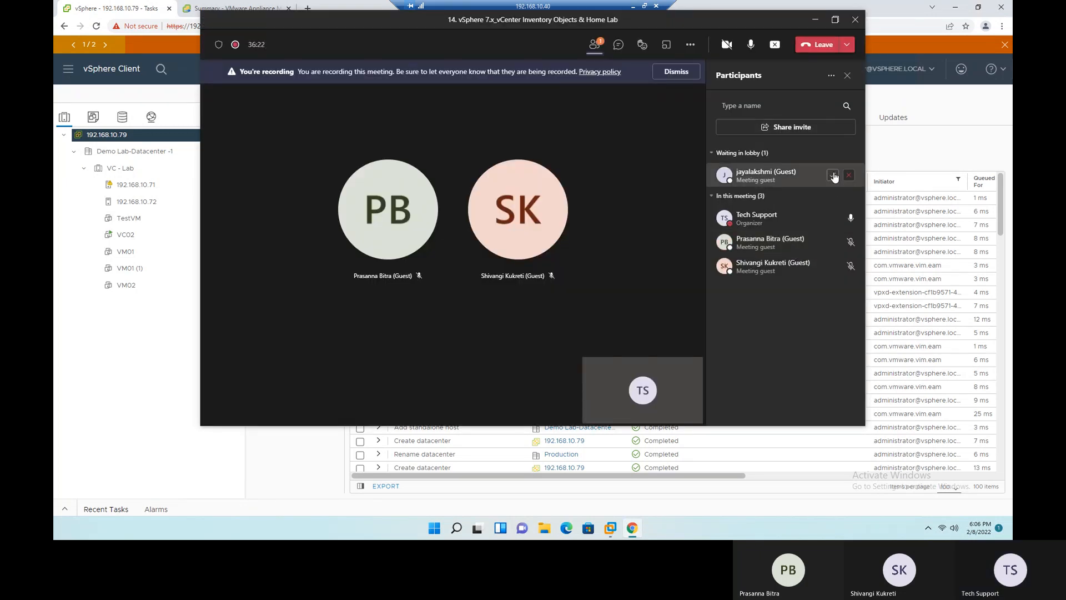
left_click(833, 176)
left_click(815, 18)
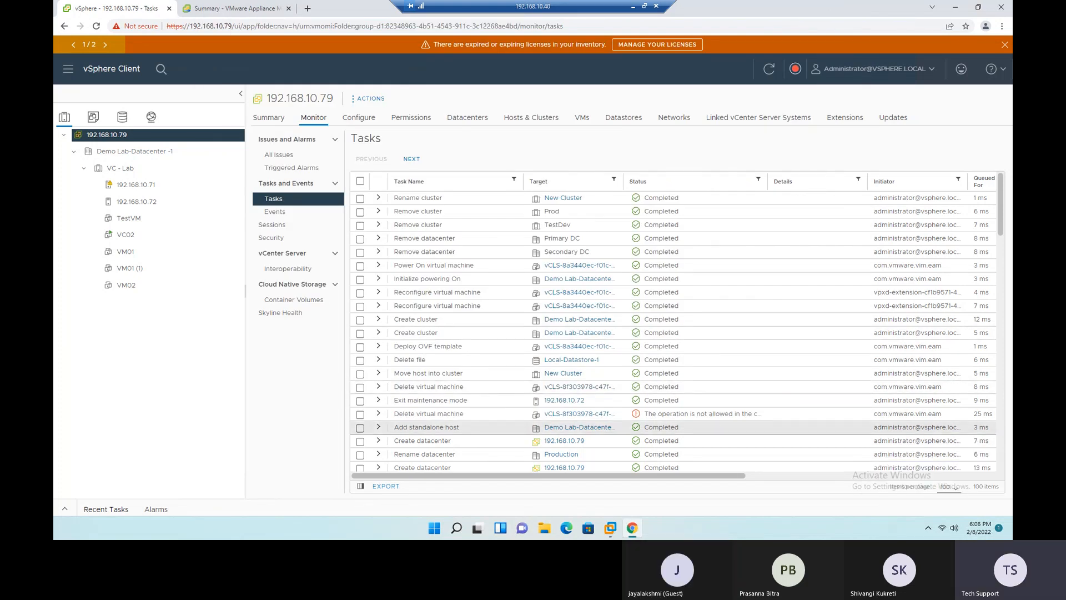
left_click(279, 214)
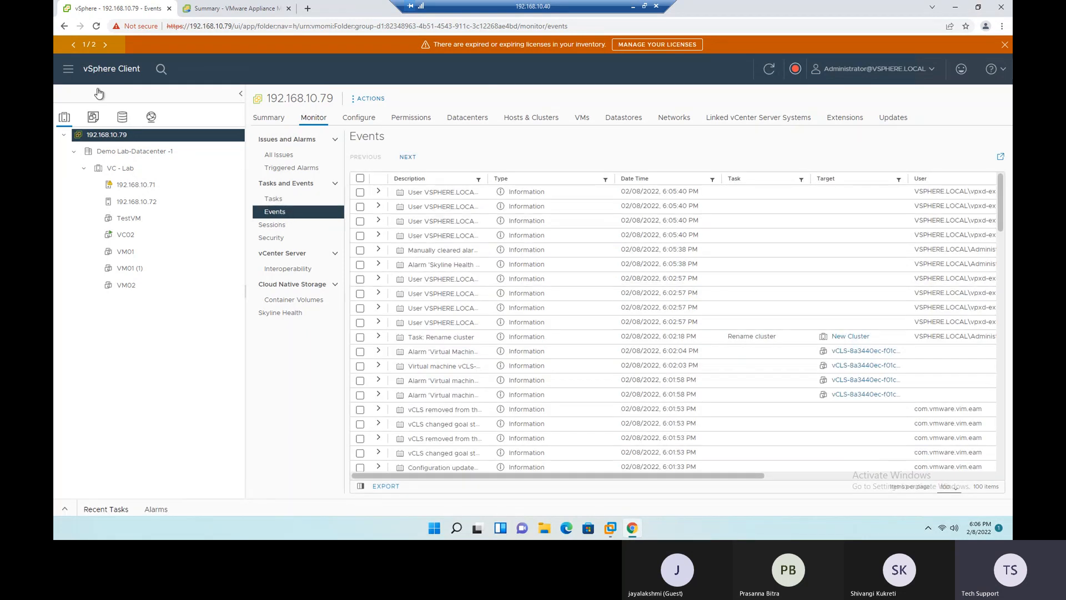
- View the Shortcuts page with the Task Console and Event Console entries, and return to the Hosts and Clusters inventory
left_click(68, 70)
left_click(79, 109)
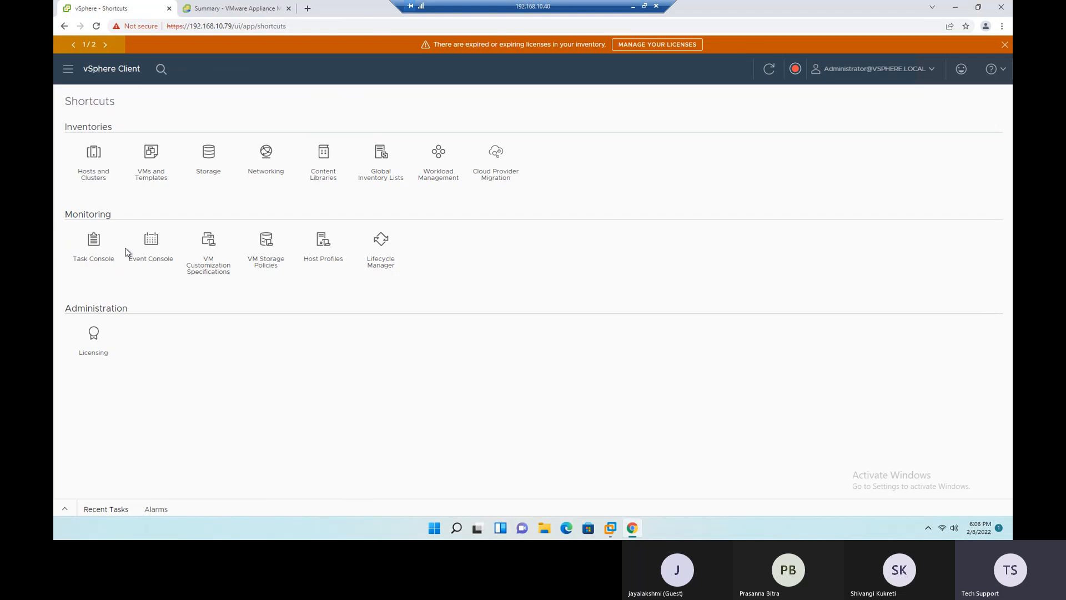
left_click(92, 153)
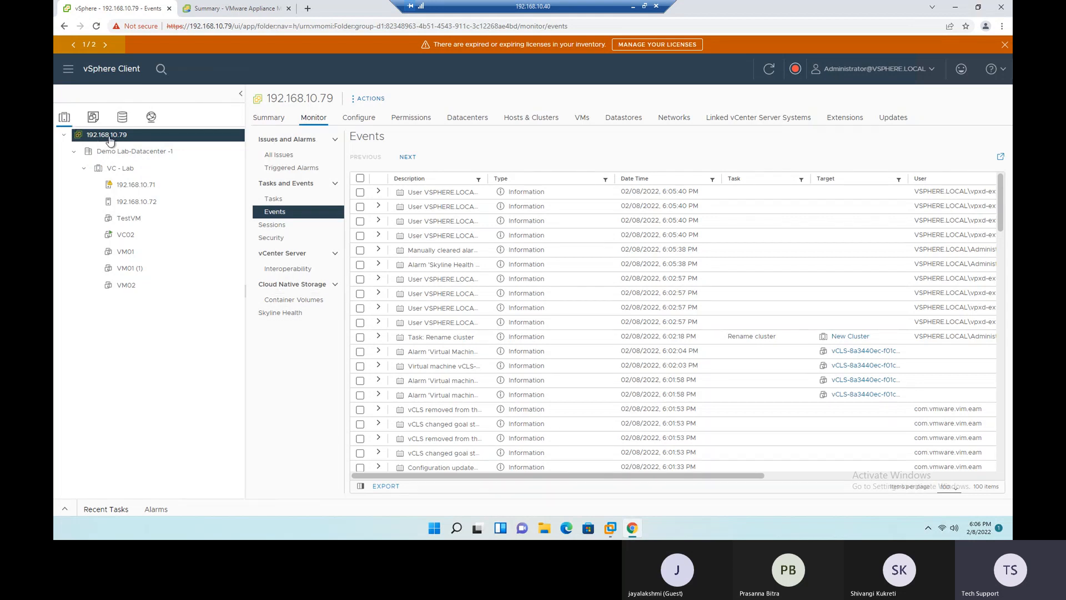
- Look over the vCenter server's recent tasks again and browse through the older entries in its event log
left_click(289, 200)
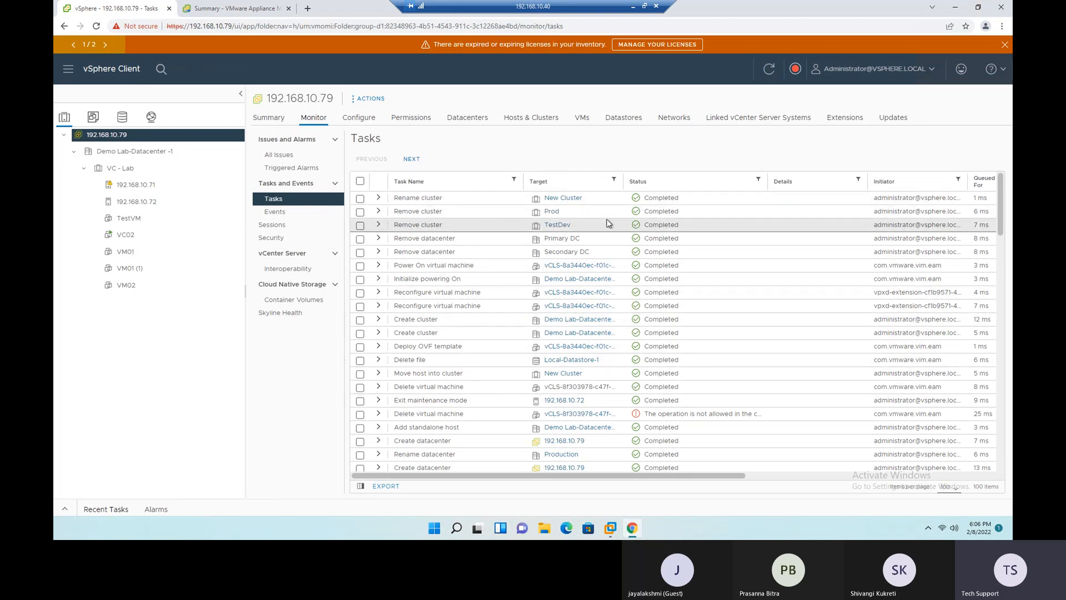
left_click(286, 213)
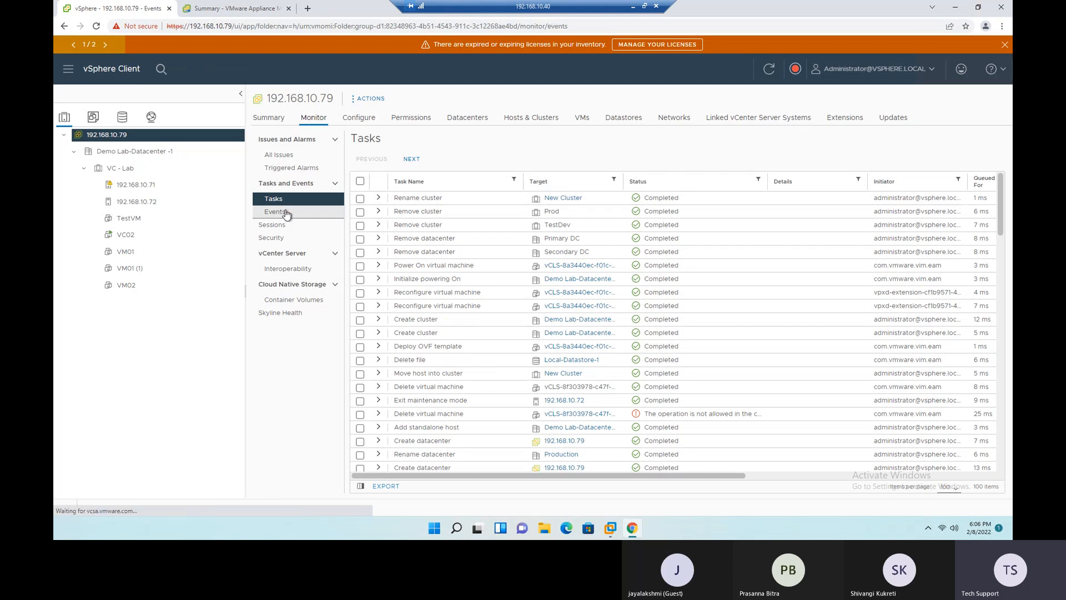
scroll(525, 221, "down", 10)
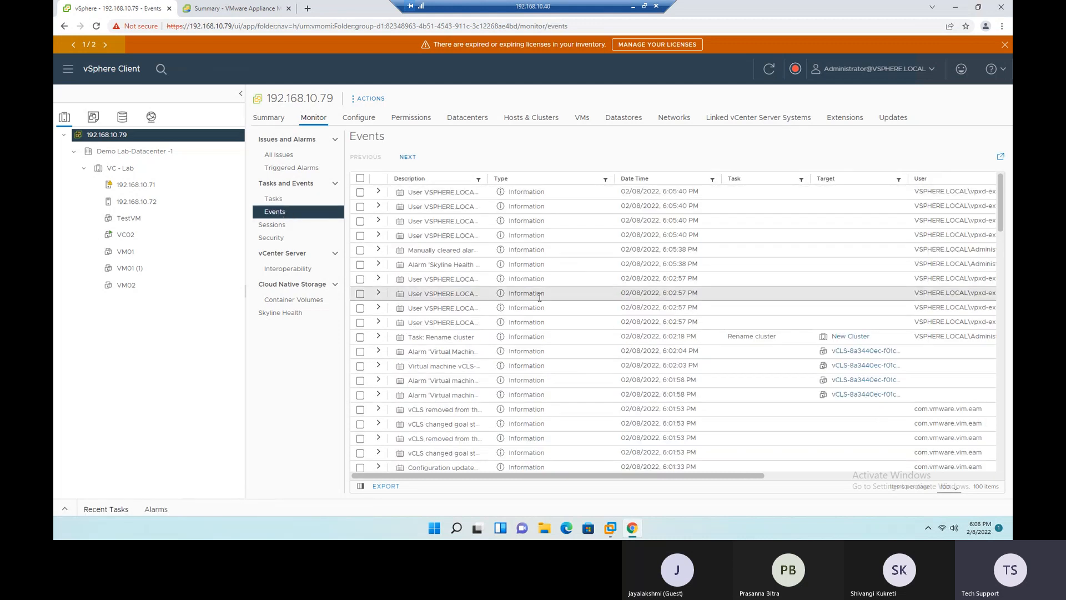
scroll(544, 294, "up", 5)
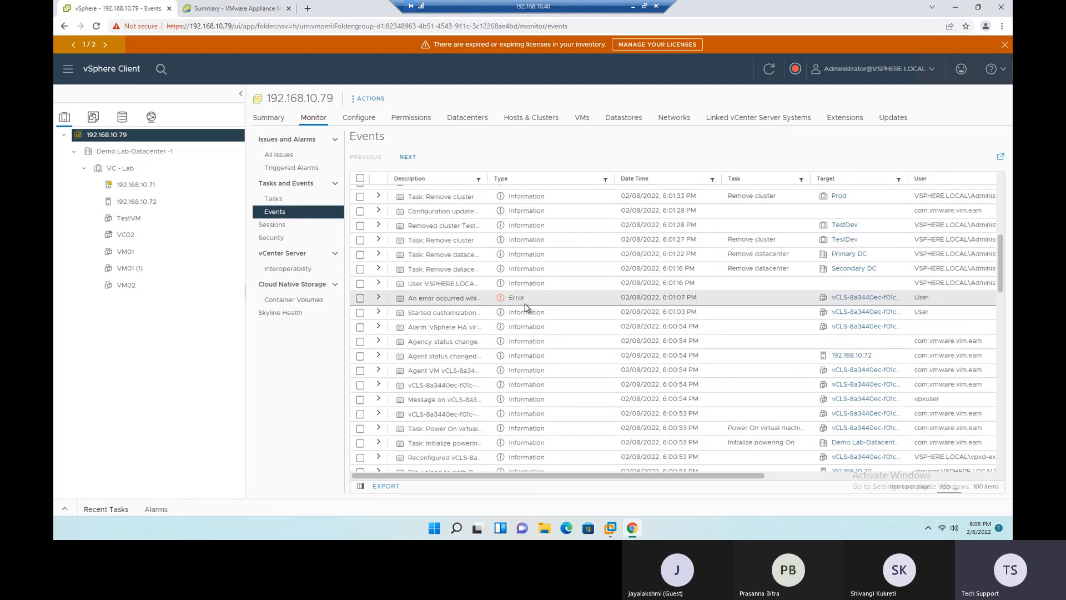
scroll(511, 297, "down", 8)
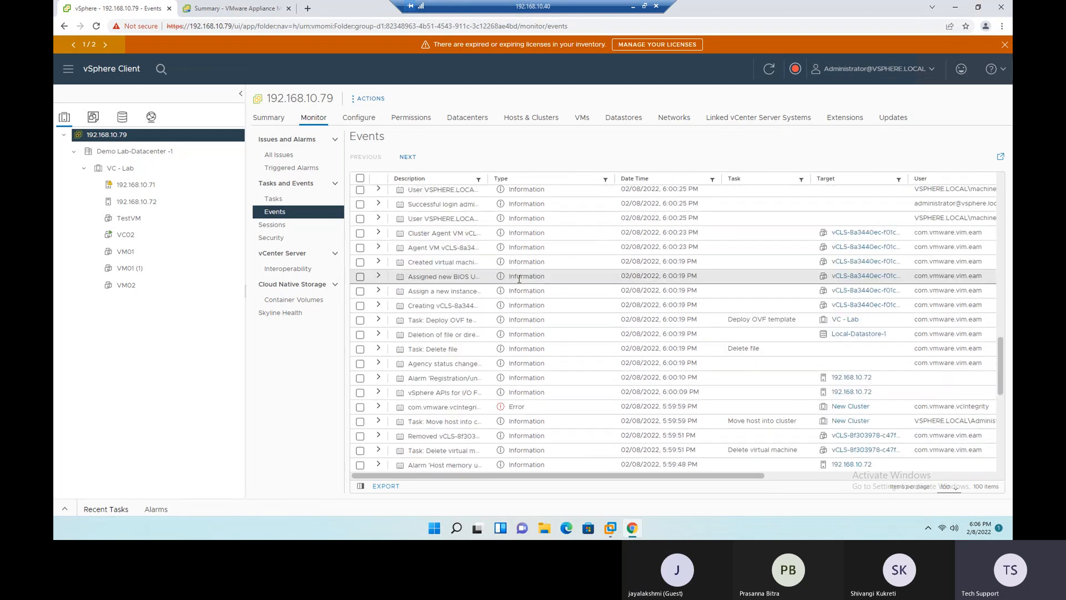
- Widen the User Name column in vCenter Sessions and terminate the idle session online since 2/7/22, 9:05 PM
left_click(280, 227)
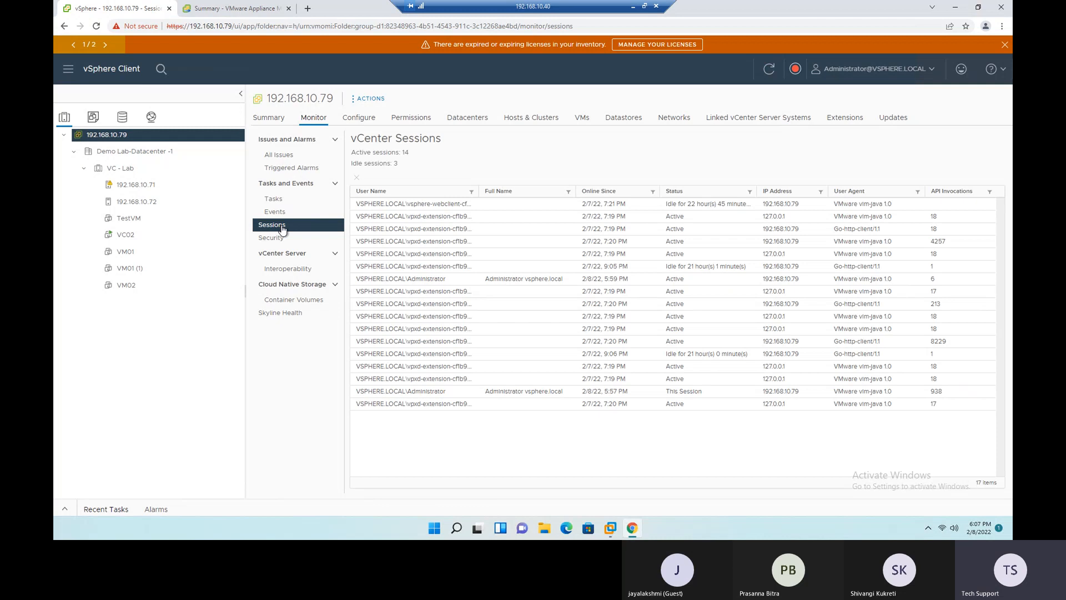
left_click_drag(508, 189, 503, 191)
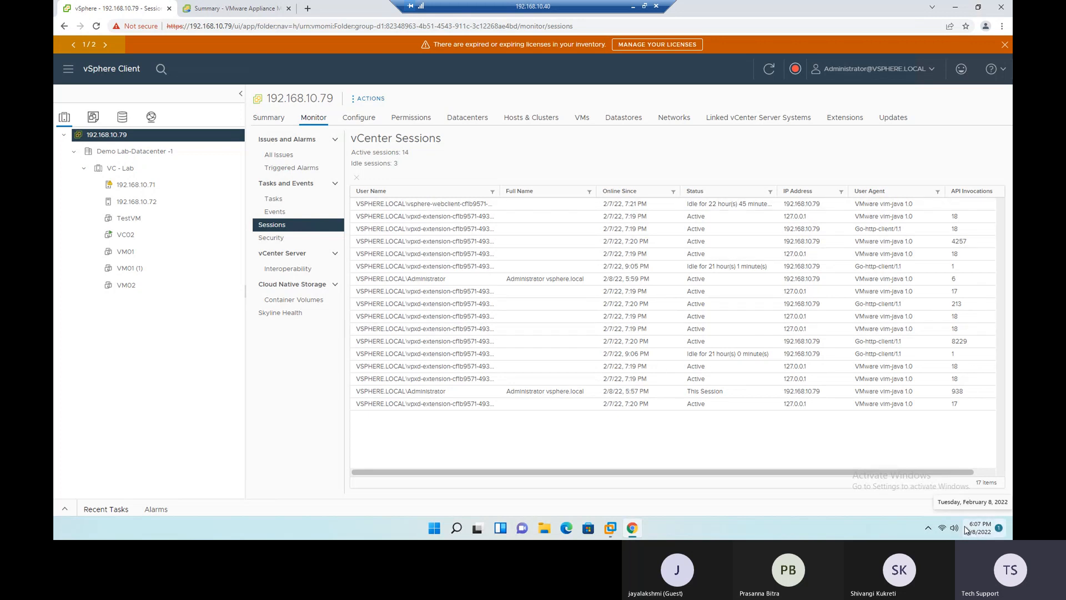
left_click(602, 205)
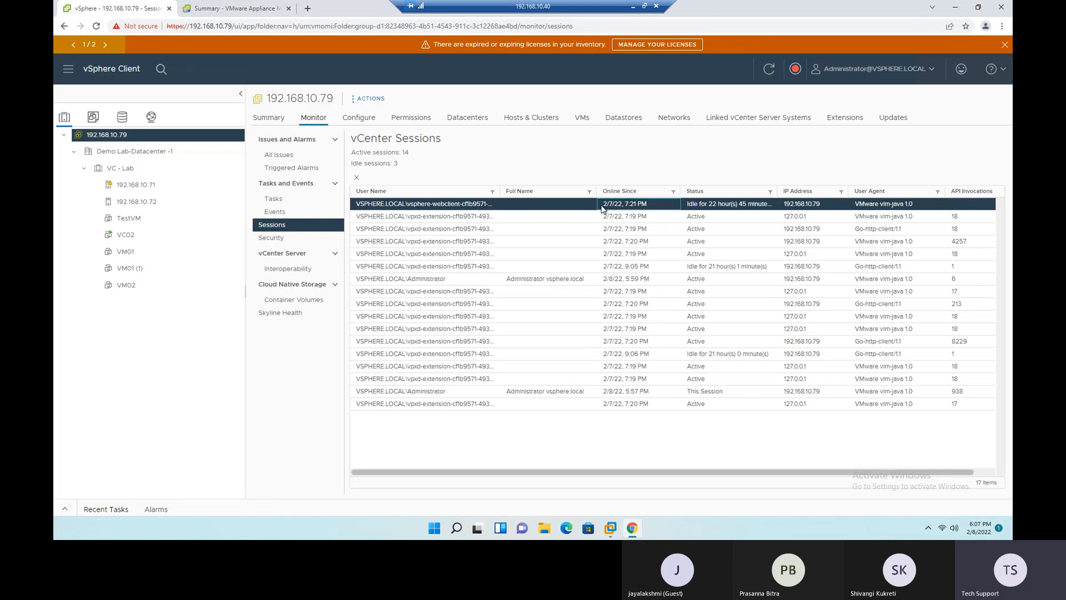
left_click(607, 282)
left_click(603, 266)
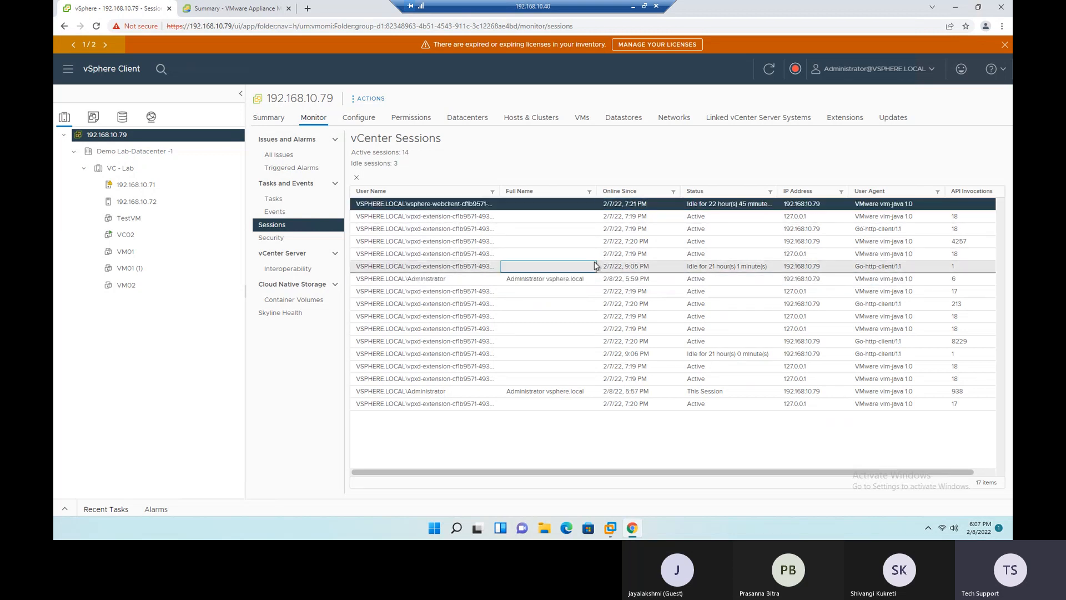
left_click(356, 178)
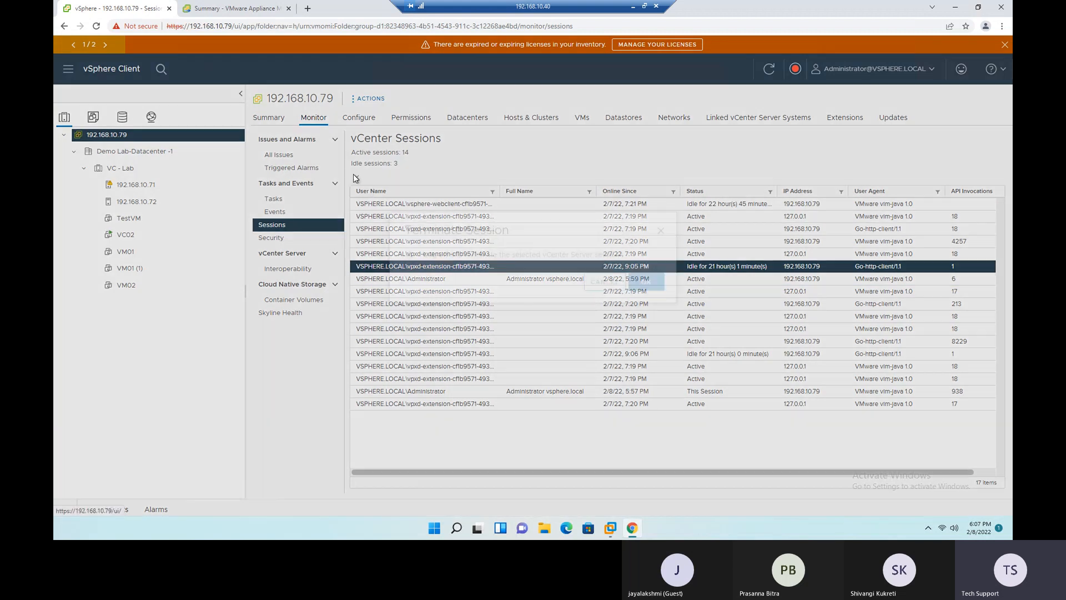
left_click(646, 301)
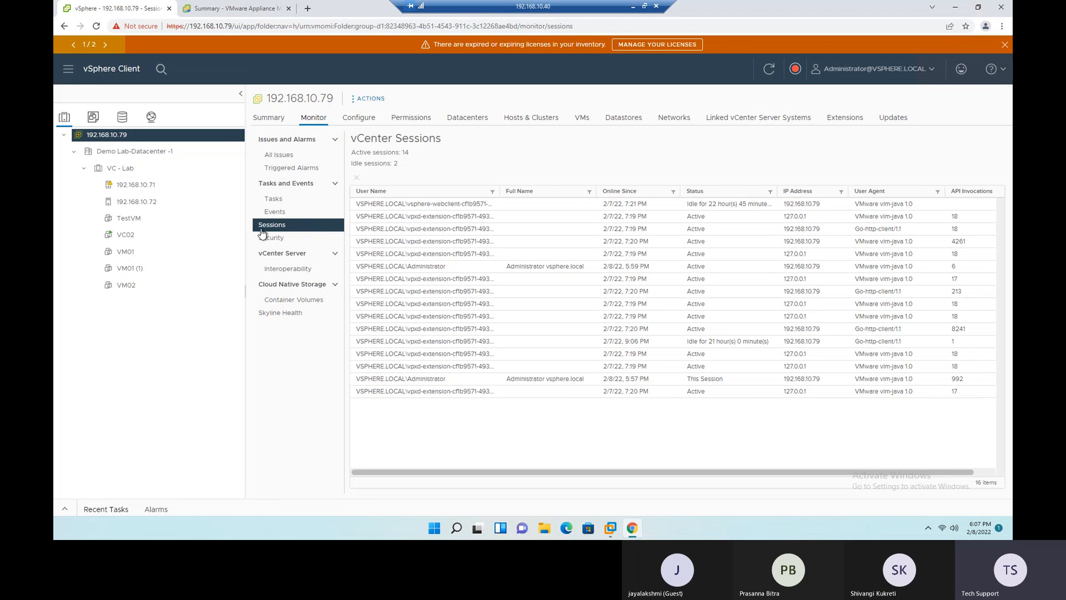
- Check the hosts' attestation in the Security view with a wider Name column, and load the vCenter Interoperability view
left_click(277, 239)
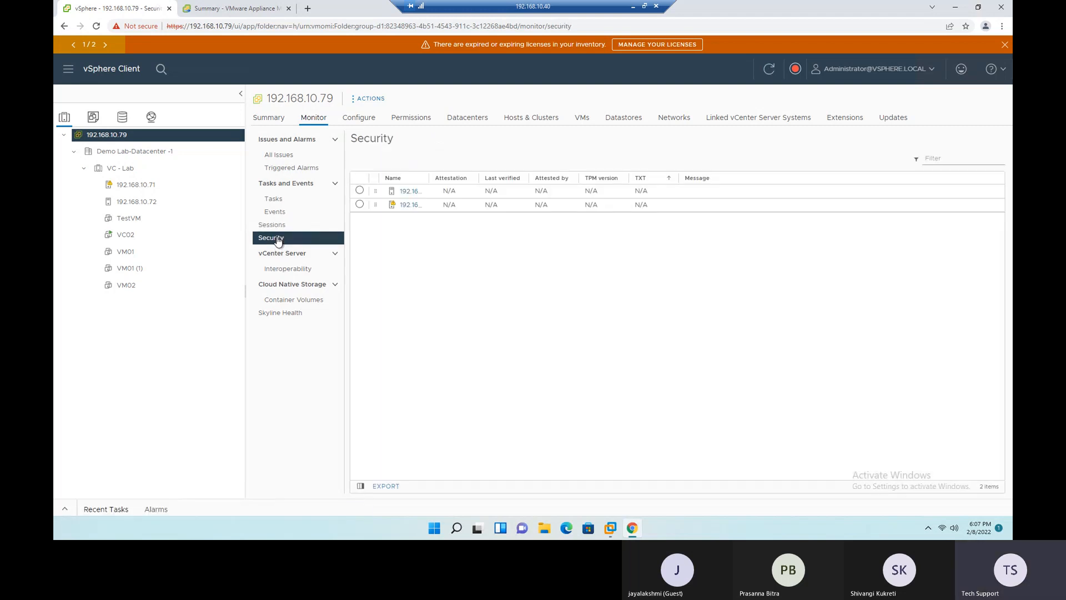
left_click_drag(429, 173, 552, 173)
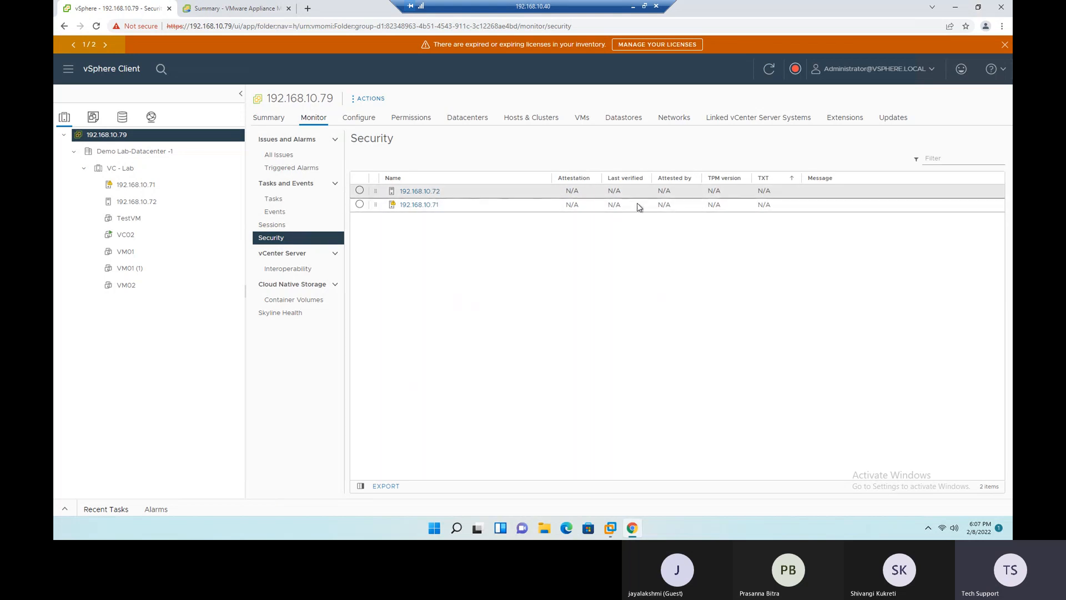
left_click(275, 272)
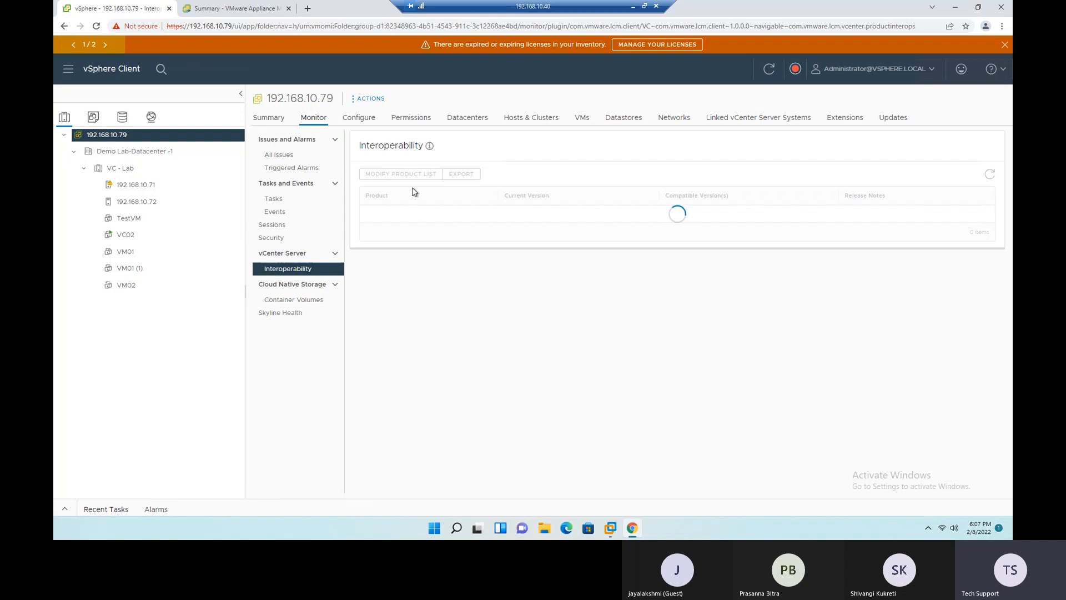
double_click(382, 146)
left_click(434, 323)
left_click_drag(359, 146, 417, 146)
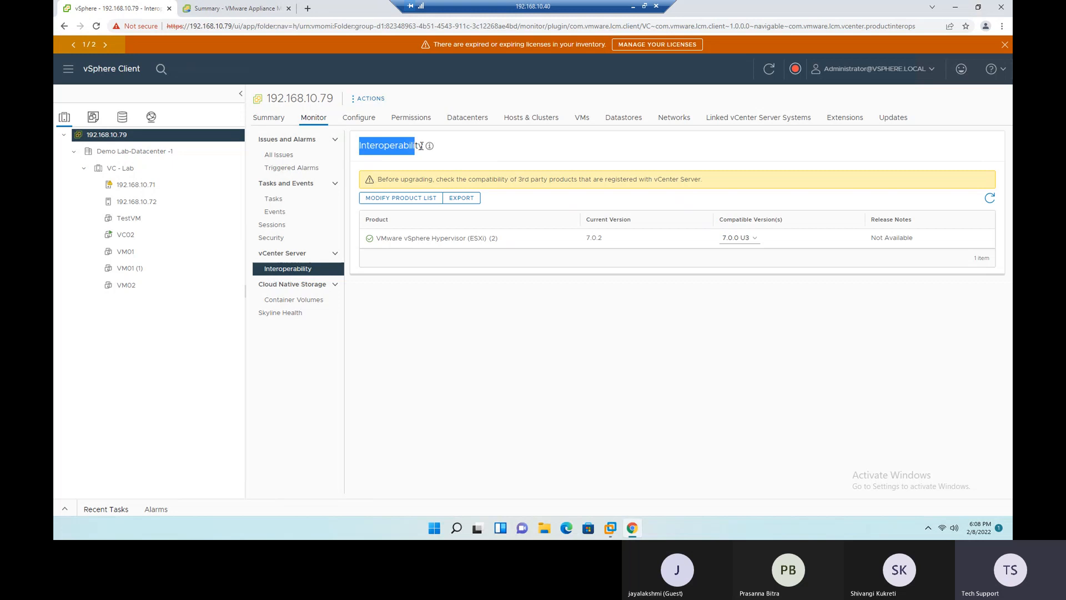
left_click(462, 308)
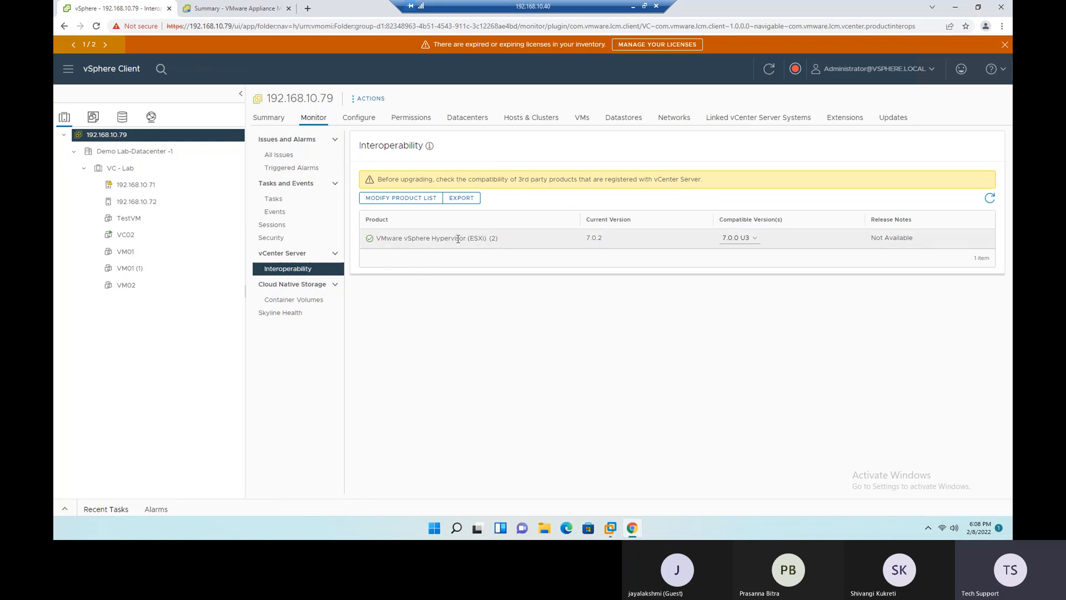
- Examine the ESXi product's current version, its release notes and the third-party compatibility notice in the Interoperability view
left_click_drag(515, 244, 387, 249)
left_click(464, 331)
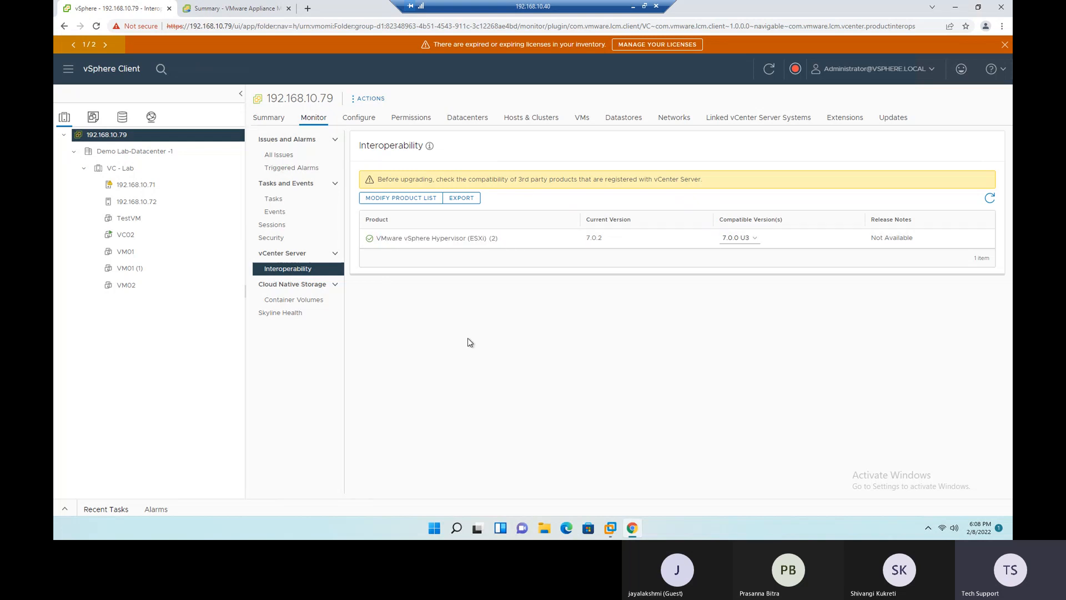
double_click(493, 239)
double_click(590, 239)
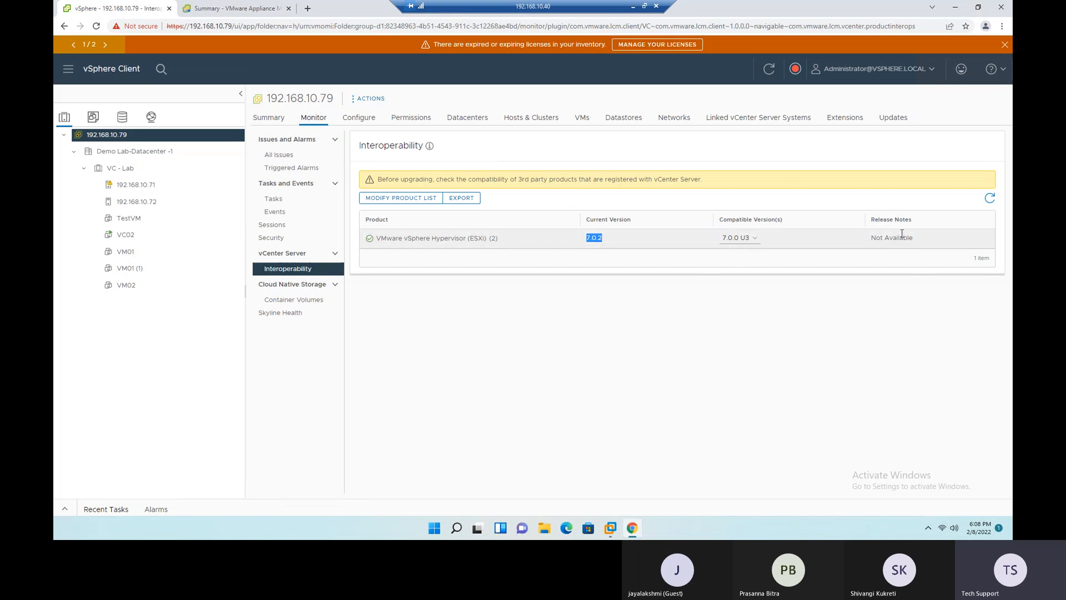
left_click_drag(871, 239, 917, 239)
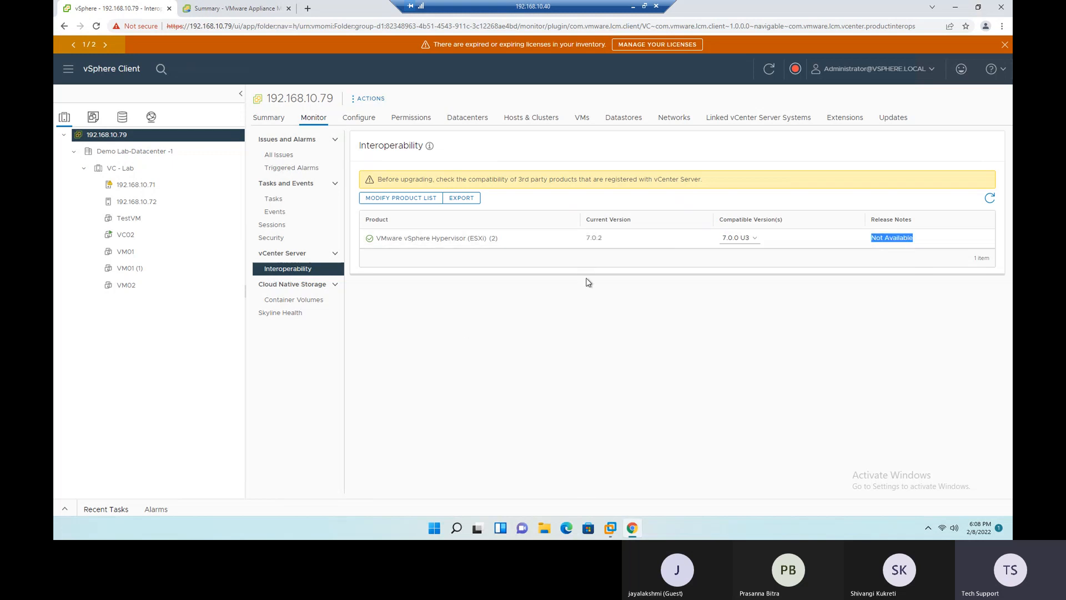
left_click_drag(399, 179, 701, 188)
left_click(668, 335)
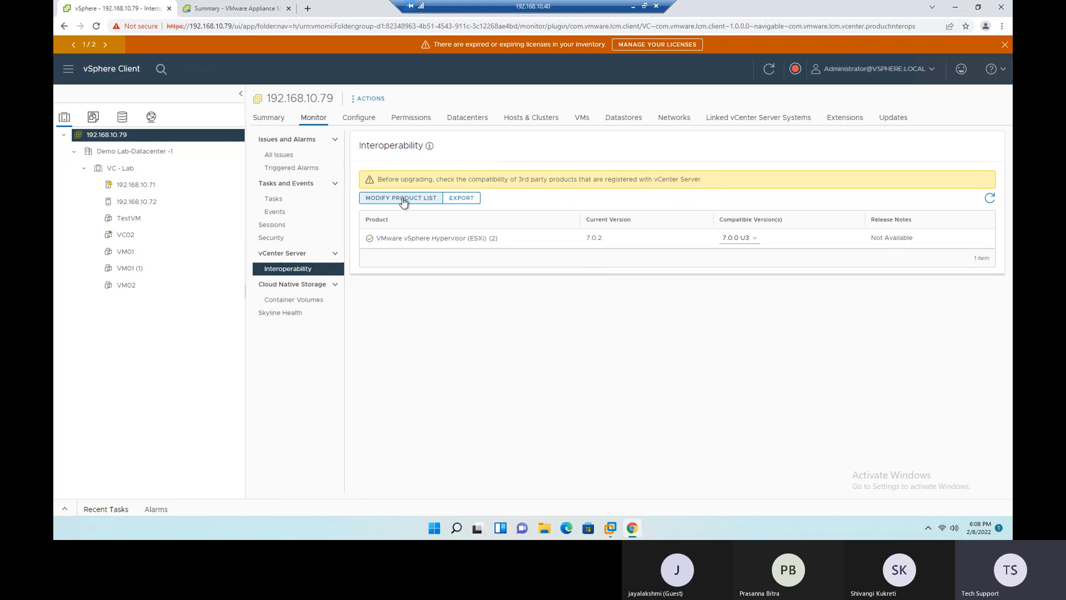
left_click_drag(378, 178, 696, 189)
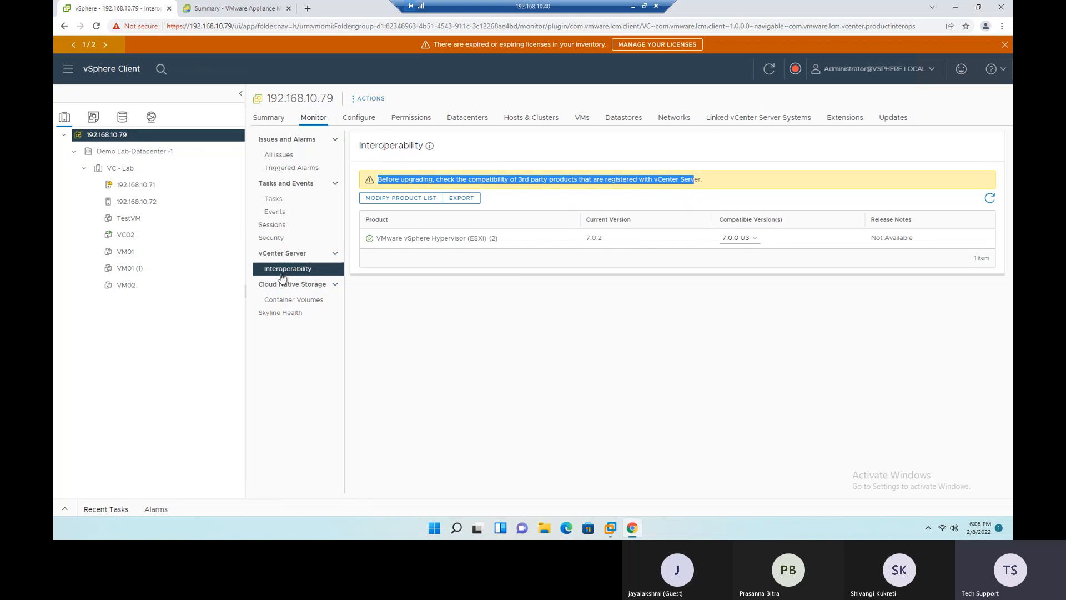
- Search the web for "vmware interoperability matrix" in a new browser tab and open VMware's Product Interoperability Matrix, dismissing the feedback request
left_click(308, 8)
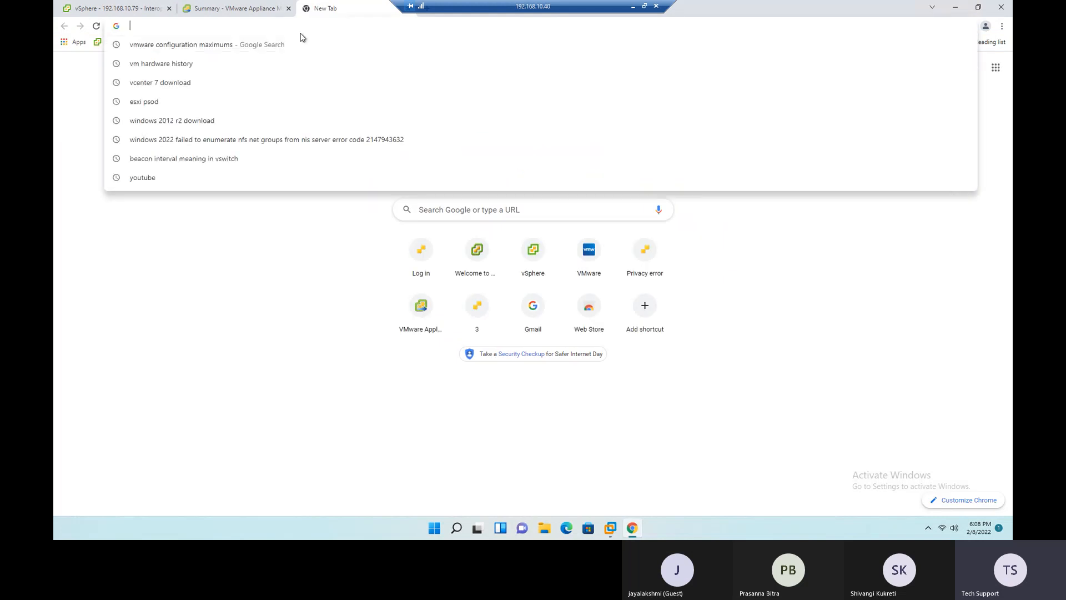
type("vmware in")
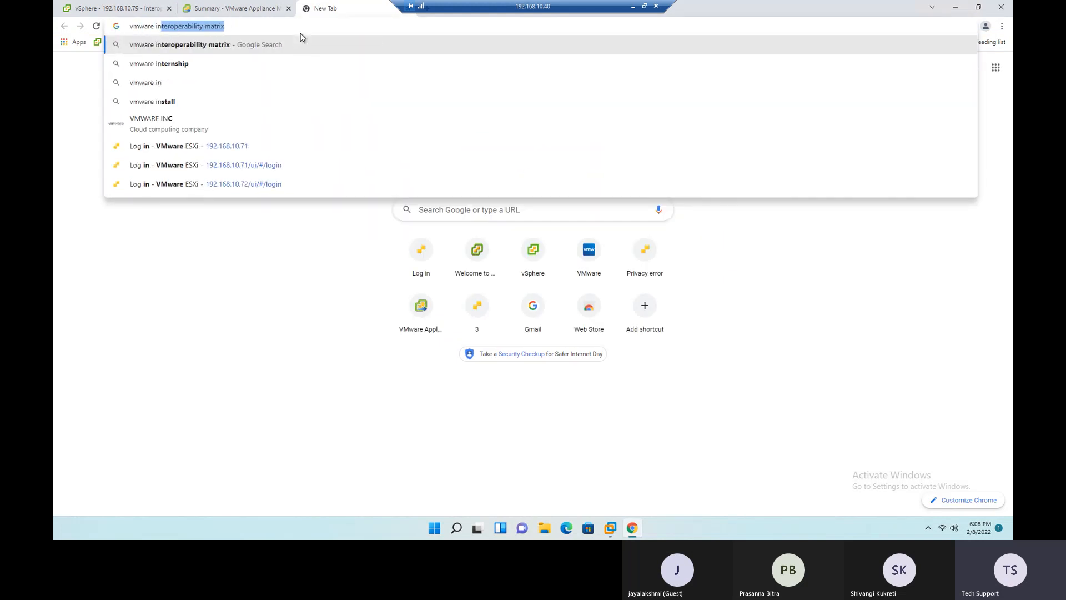
type("t")
key("Down")
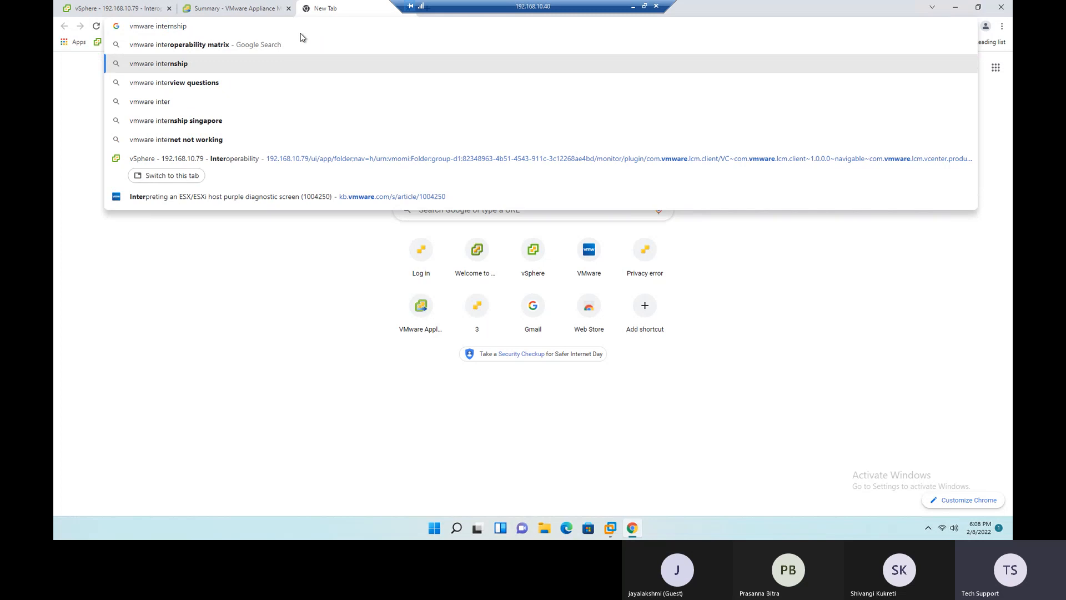
key("Up")
key("Return")
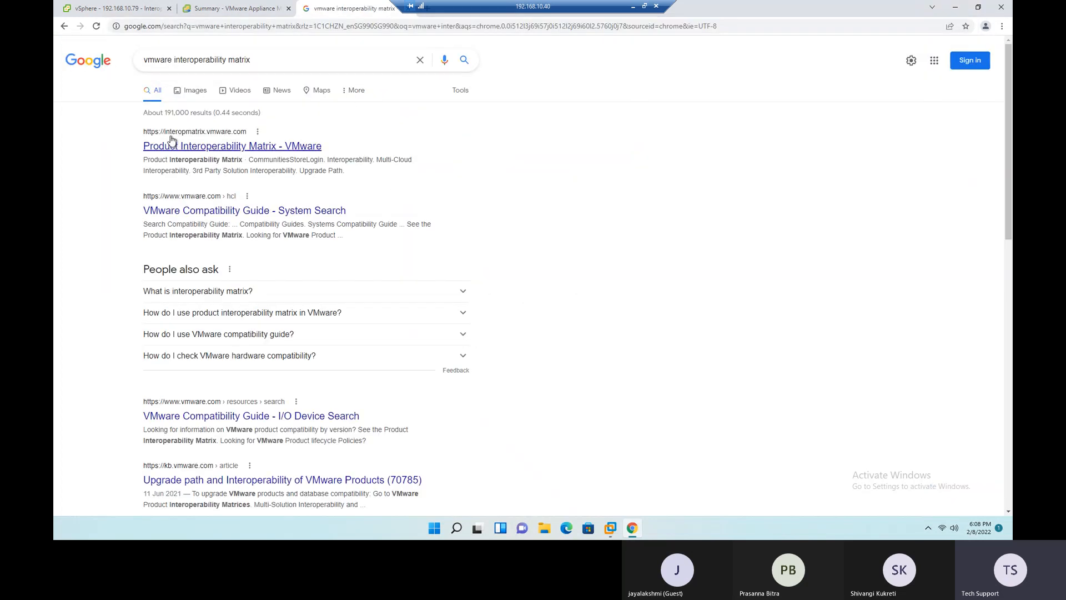
left_click(203, 147)
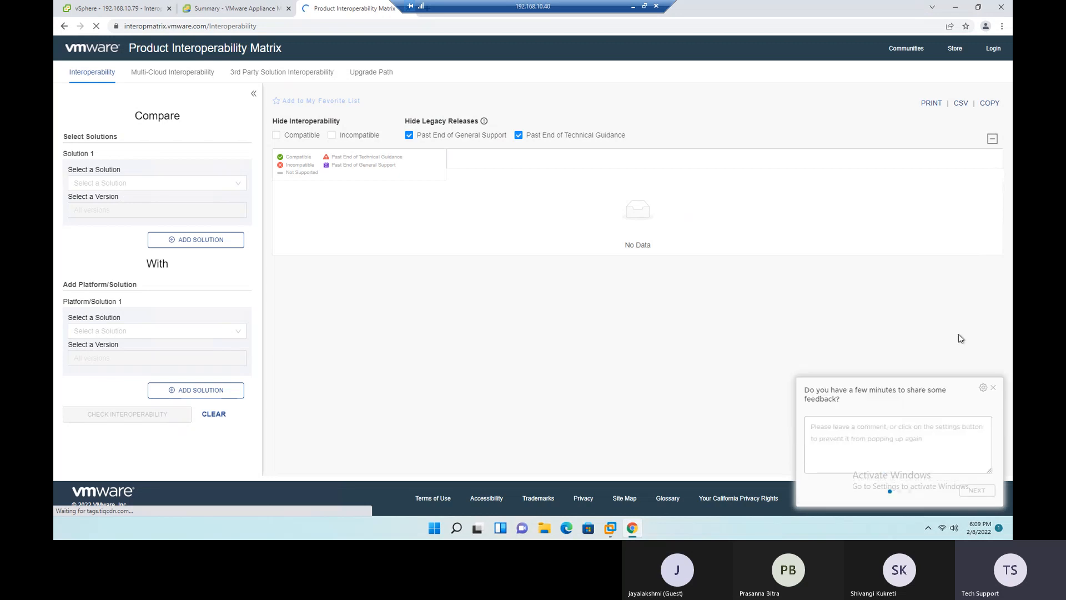
left_click(994, 388)
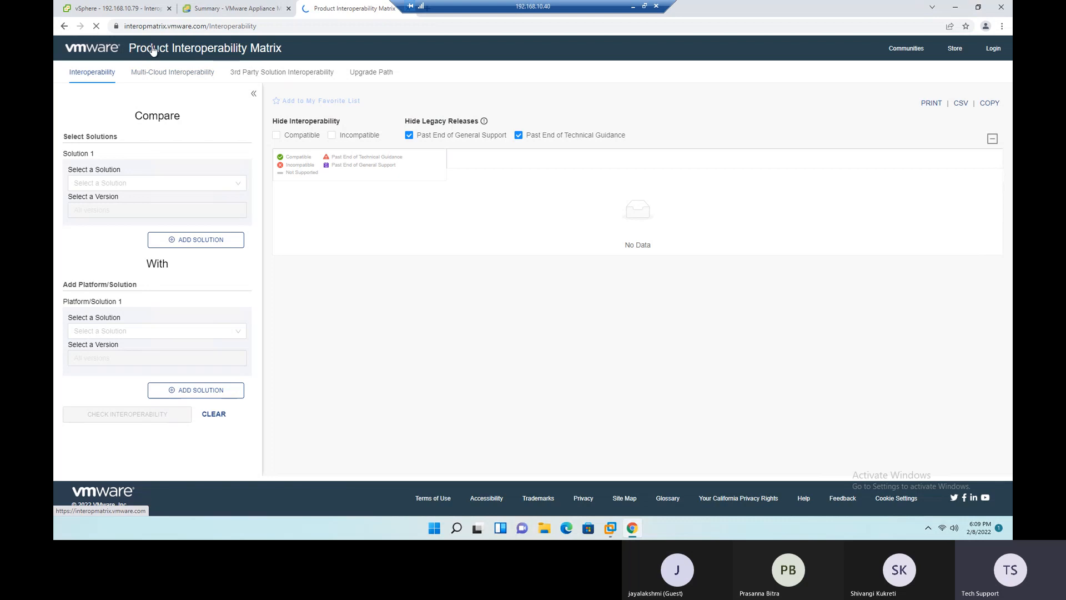
- Check the interoperability of all VMware vSphere Hypervisor (ESXi) versions with VMware vCenter Server
left_click(138, 187)
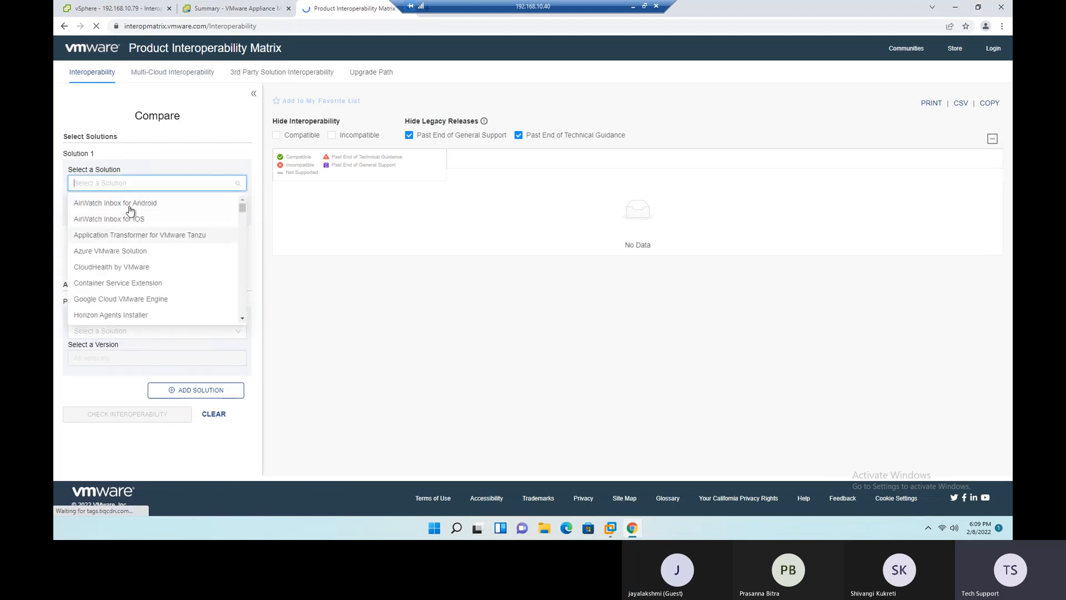
type("esxi")
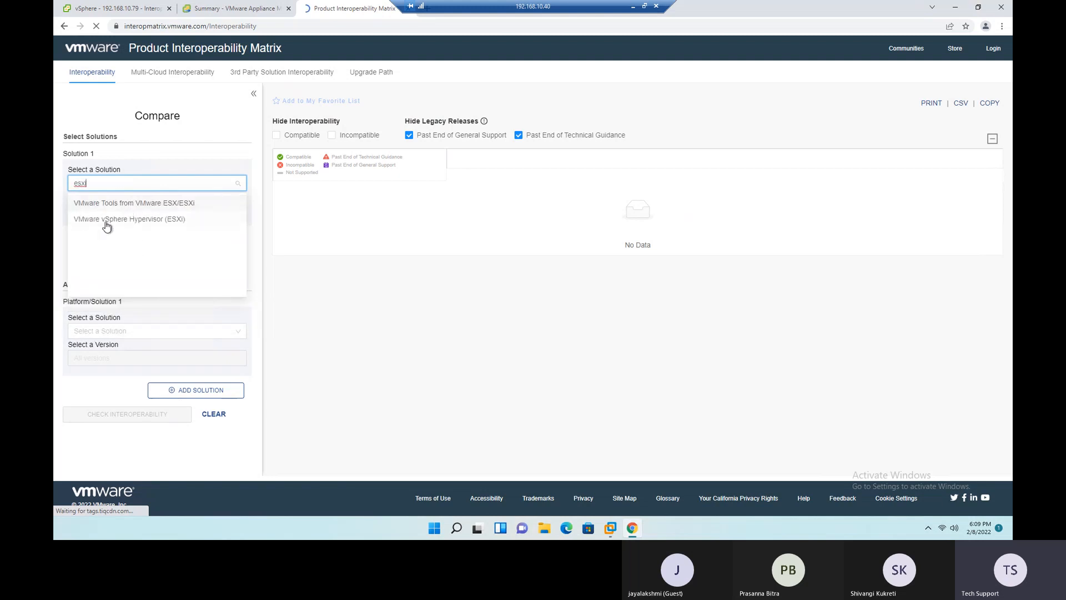
left_click(169, 221)
left_click(139, 333)
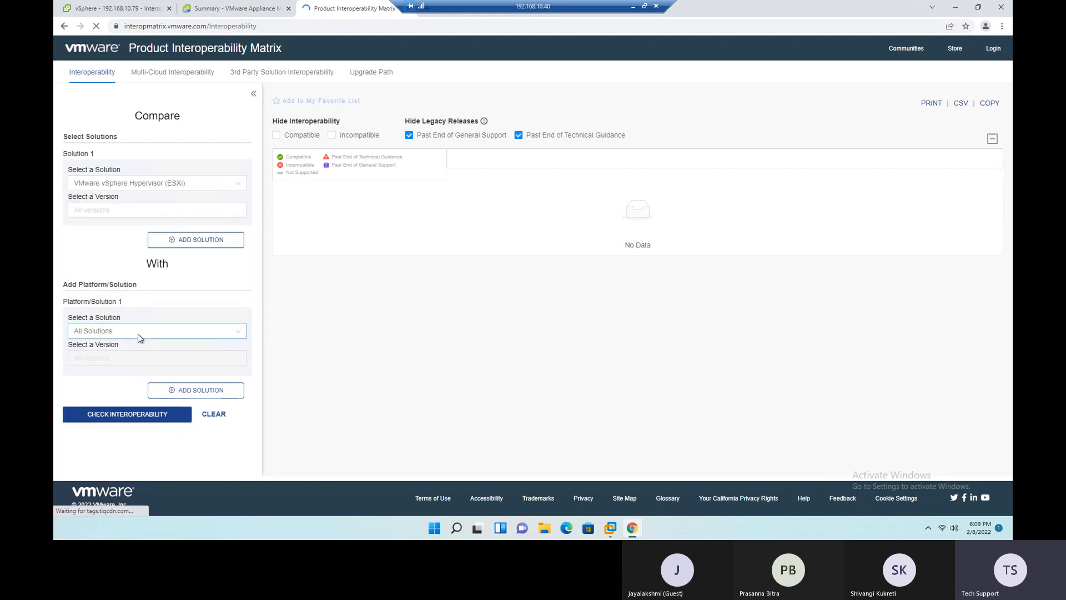
type("vCenter")
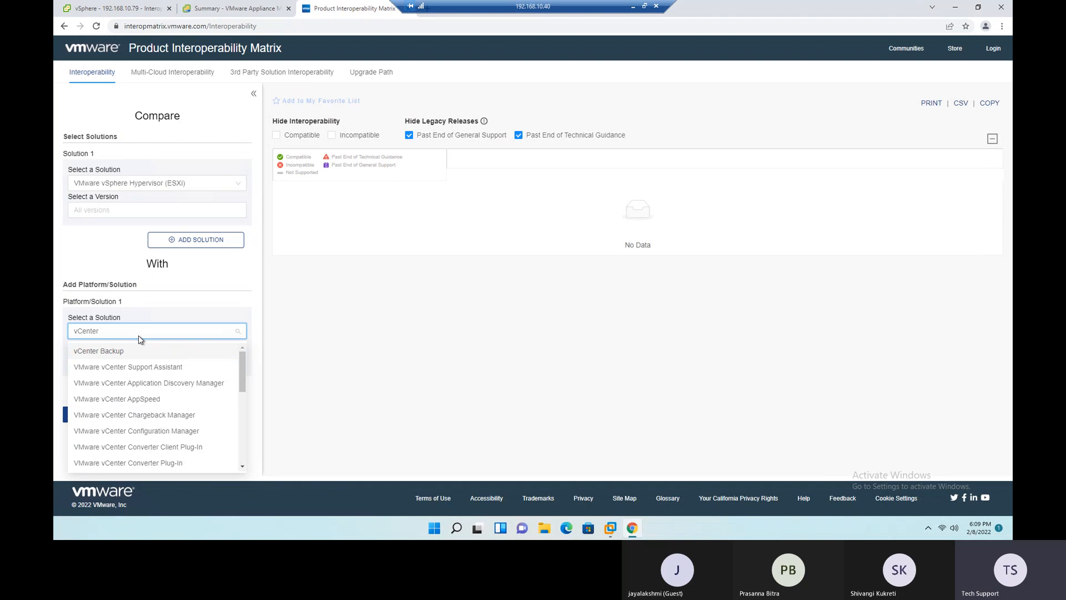
scroll(187, 398, "down", 4)
scroll(188, 400, "down", 3)
left_click(139, 374)
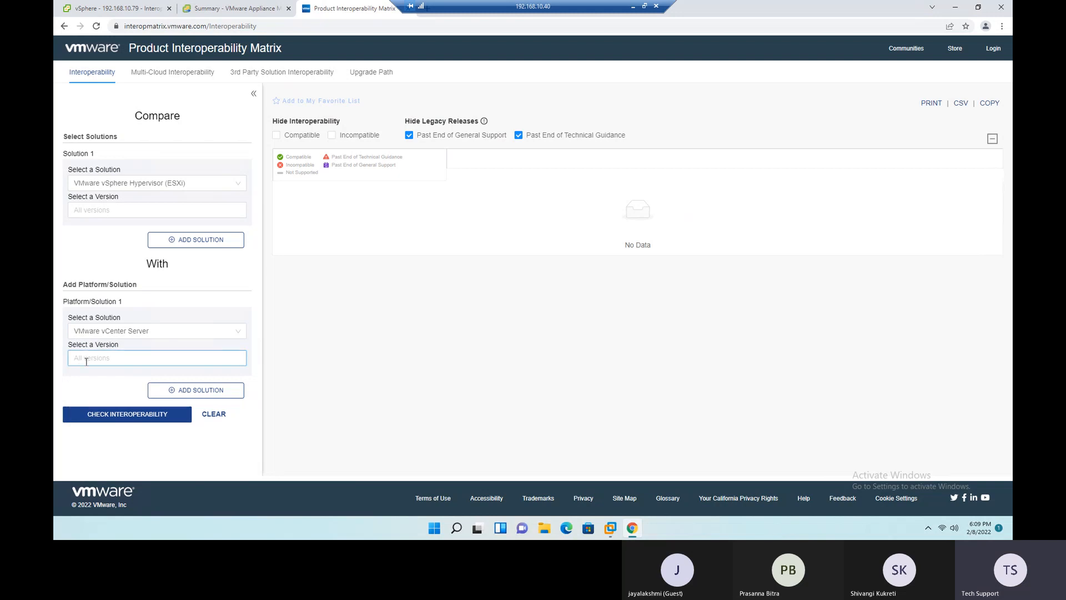
left_click(126, 416)
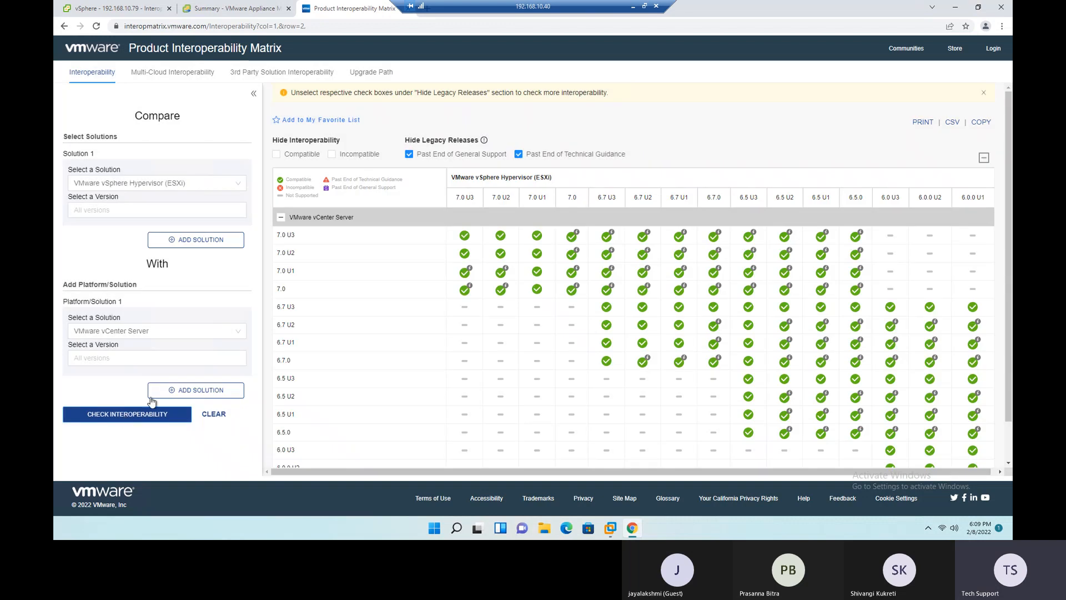
- Examine which vCenter Server releases support which ESXi releases in the matrix, comparing the 7.0, 6.7, 6.5 and 6.0 versions
mouse_move(783, 413)
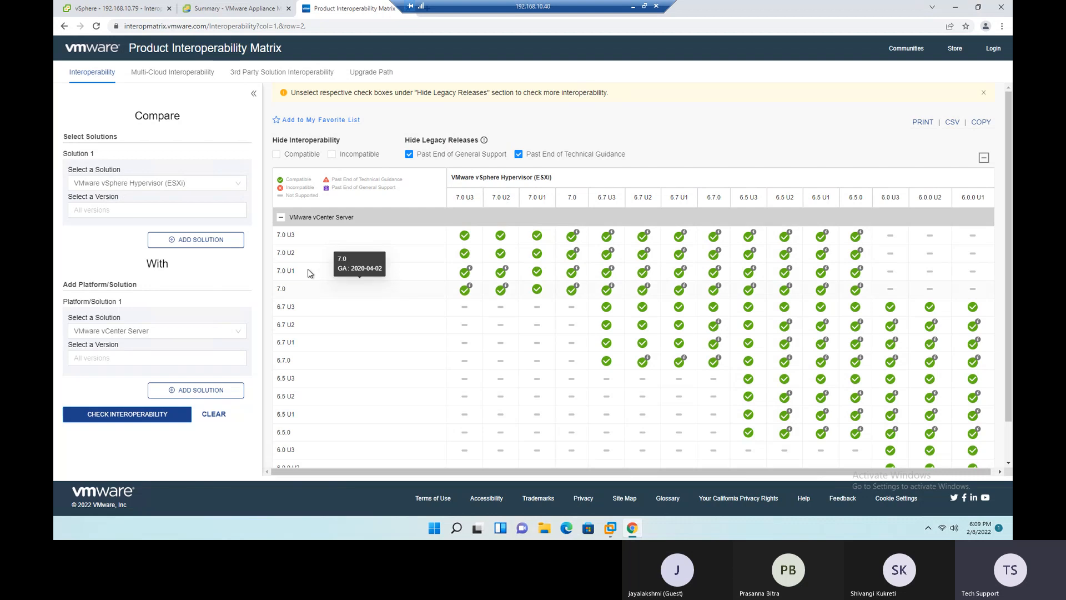
left_click_drag(297, 236, 277, 238)
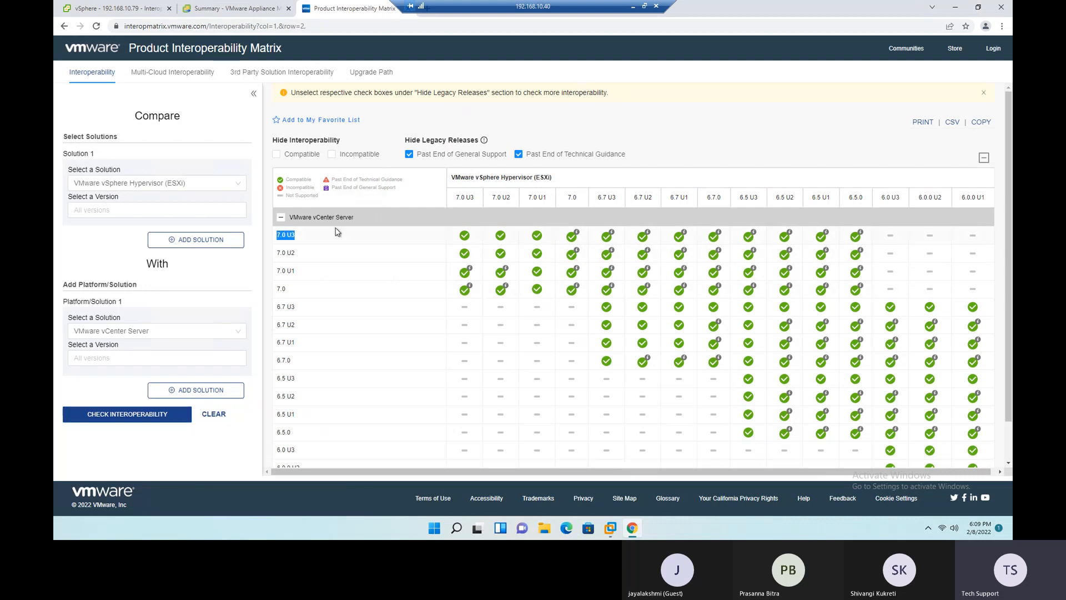
left_click_drag(572, 178, 477, 198)
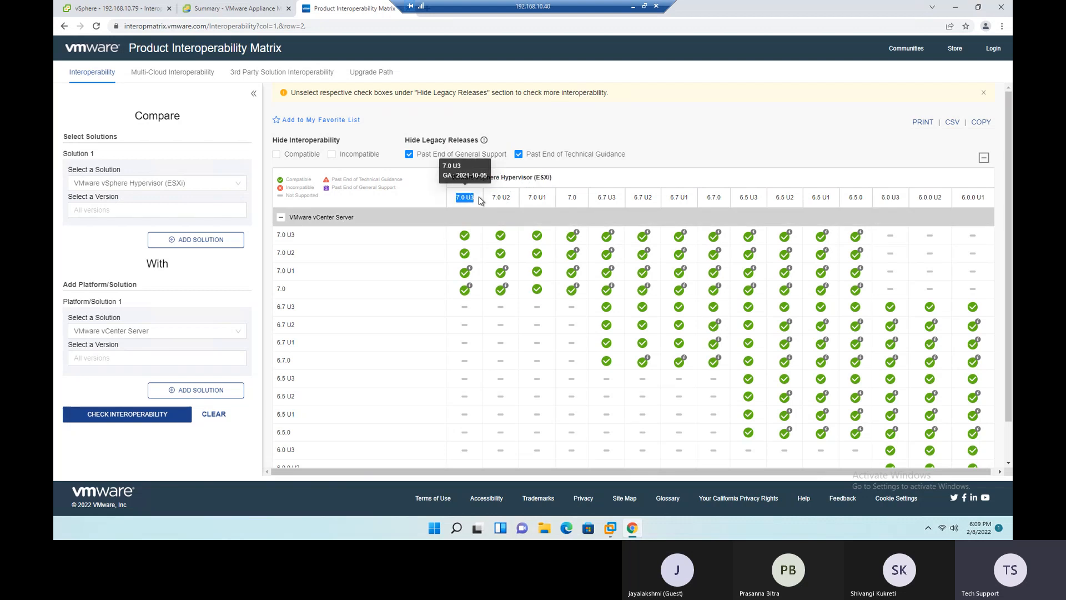
left_click(740, 130)
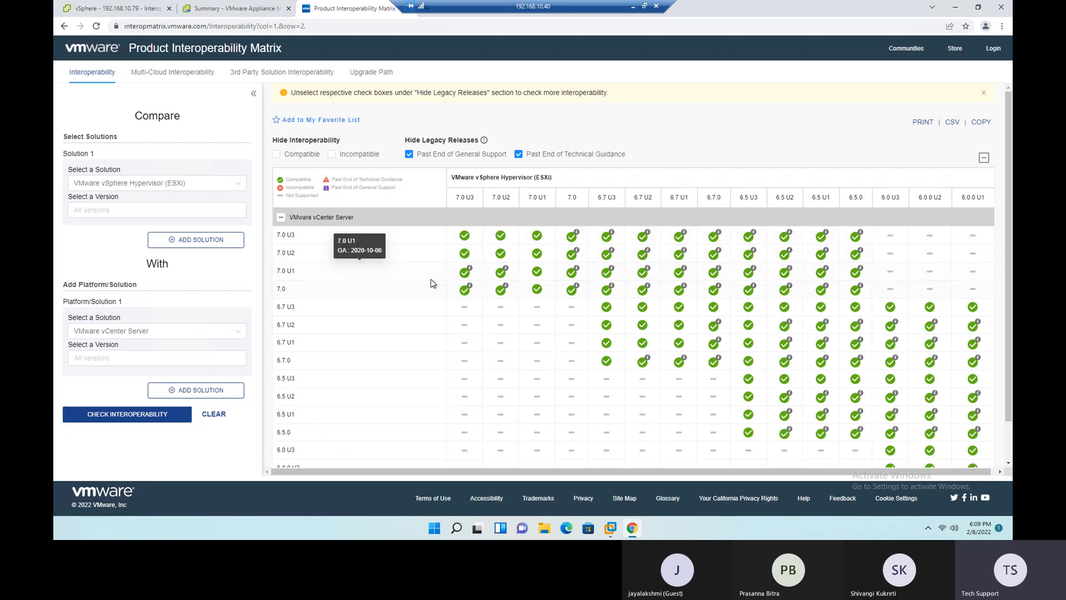
mouse_move(469, 273)
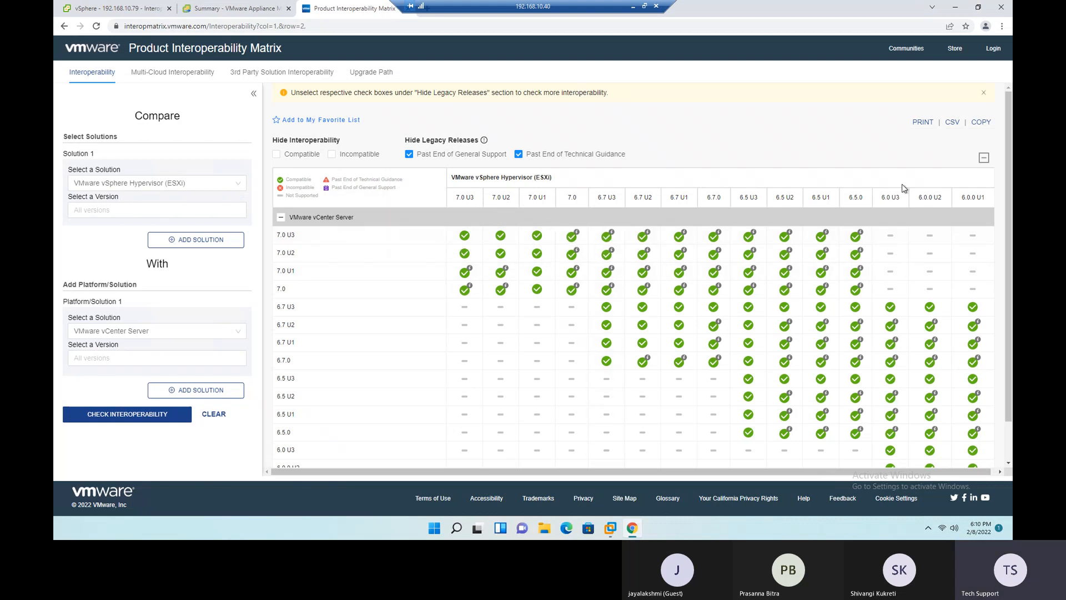
left_click_drag(804, 472, 894, 459)
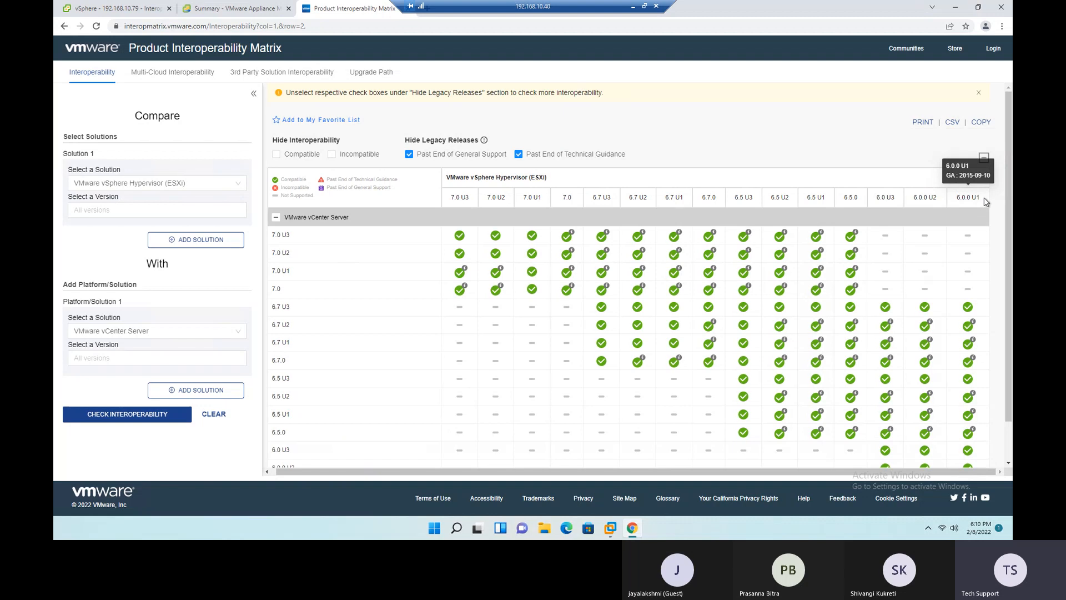
left_click_drag(980, 198, 963, 199)
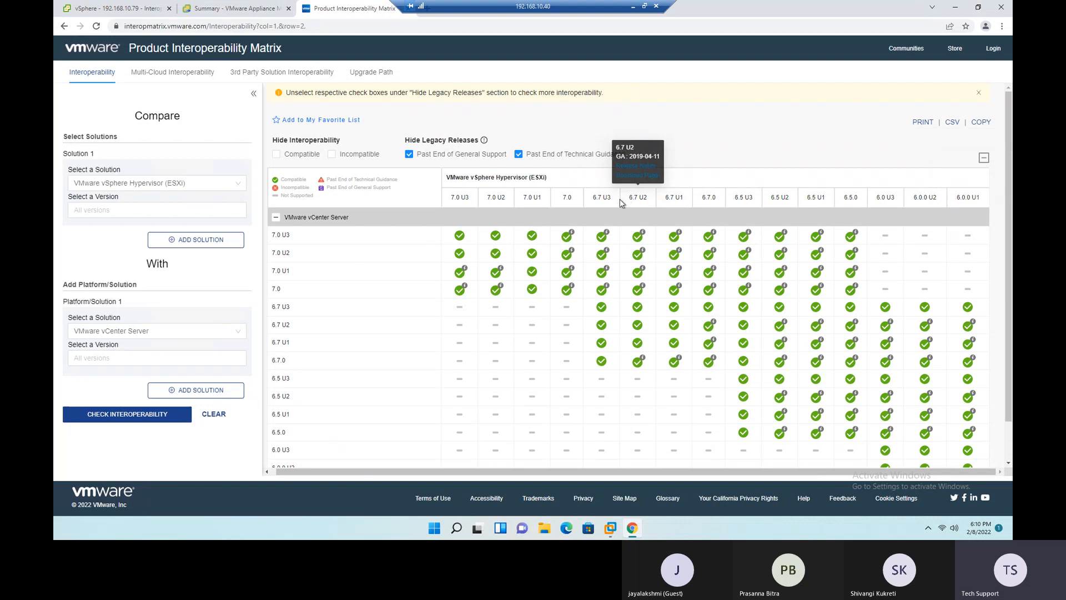
left_click_drag(593, 198, 604, 198)
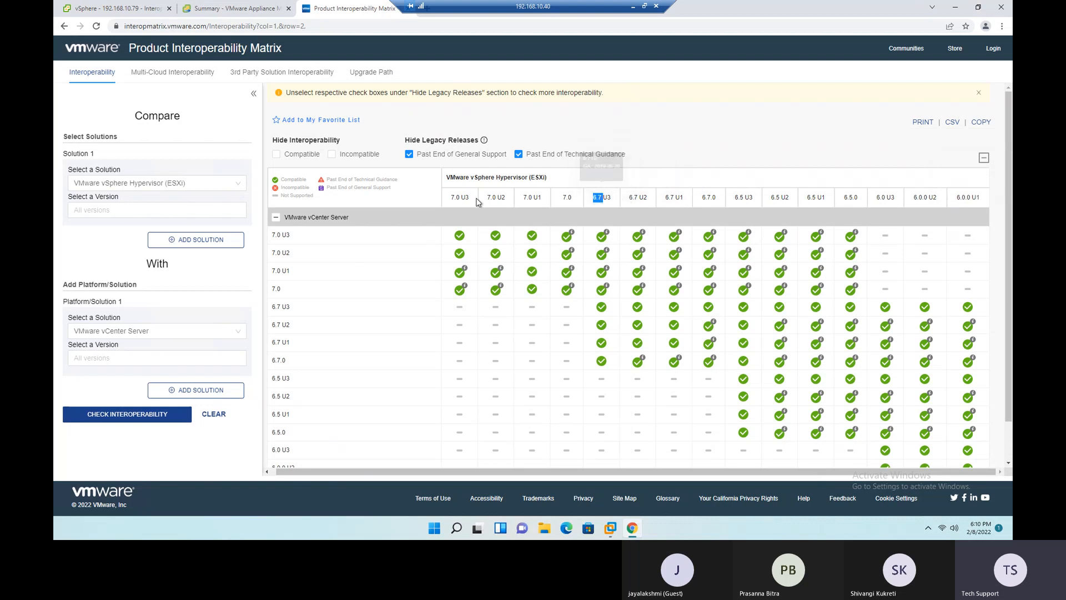
left_click_drag(451, 197, 463, 197)
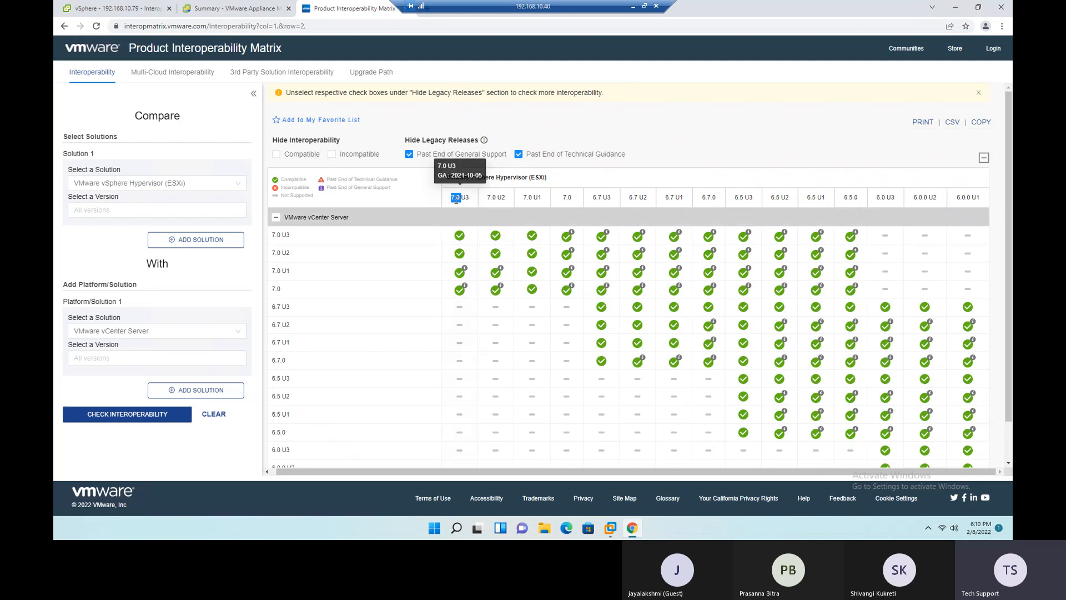
left_click_drag(595, 198, 854, 198)
left_click(685, 142)
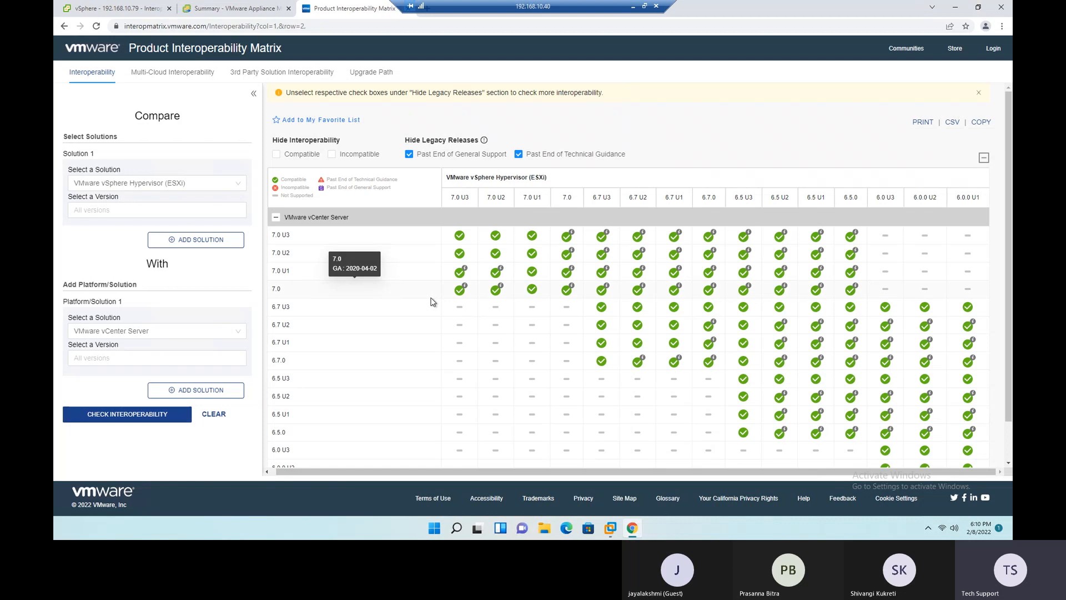
- Add a second platform solution to the comparison and set it to VMware NSX for vSphere
left_click(207, 397)
scroll(211, 396, "down", 2)
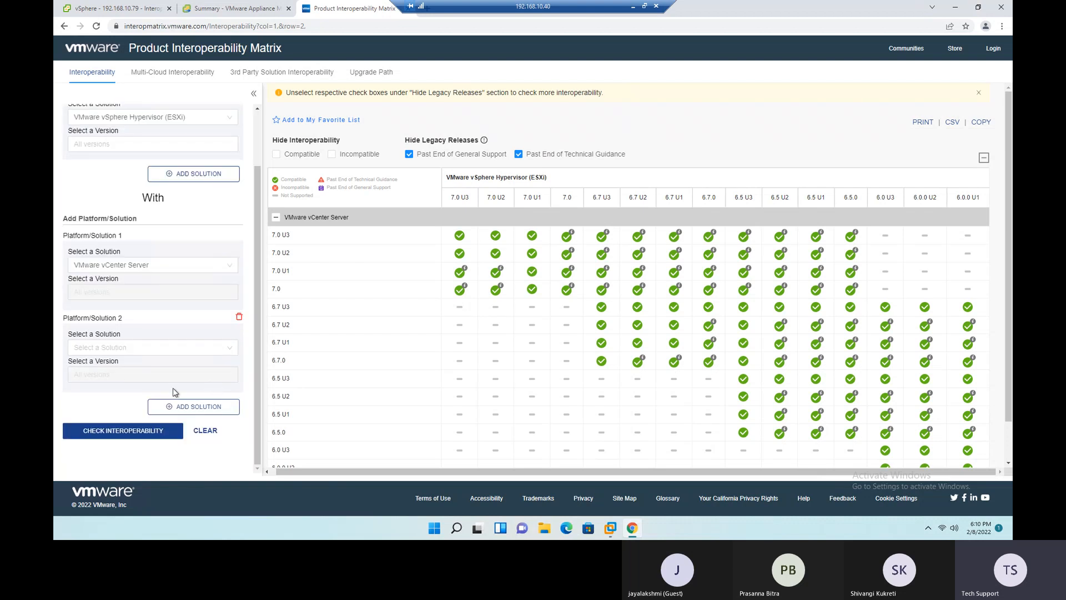
left_click(138, 347)
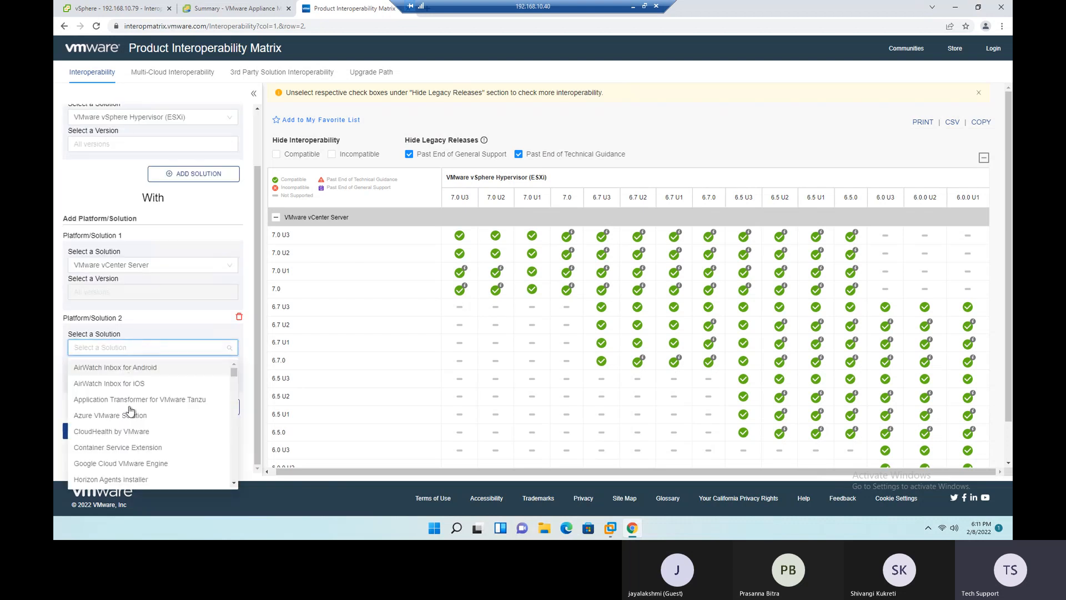
type("nsx")
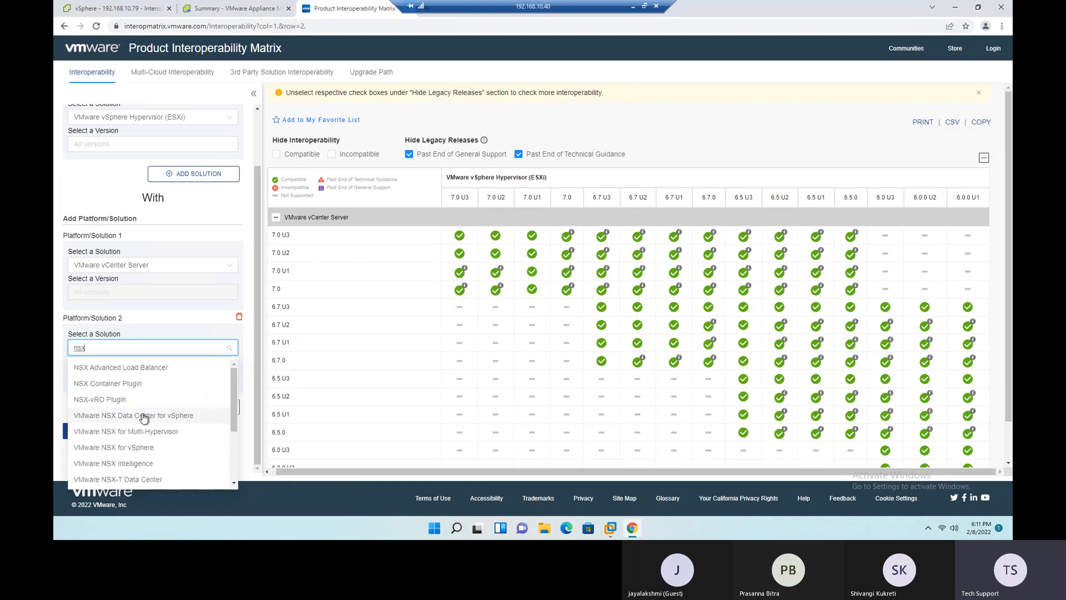
scroll(151, 414, "down", 1)
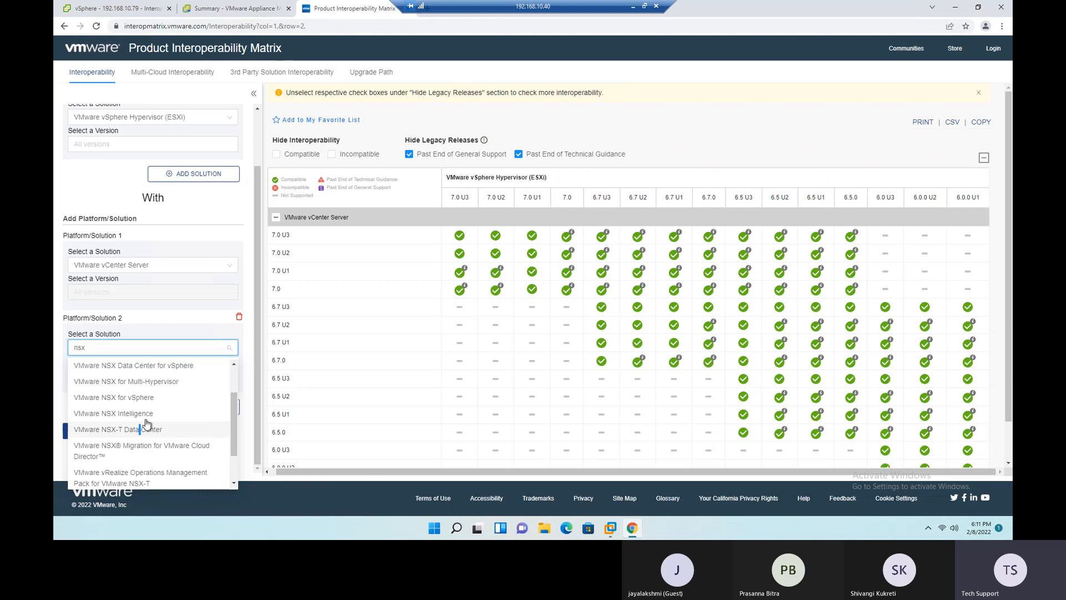
left_click_drag(139, 431, 164, 411)
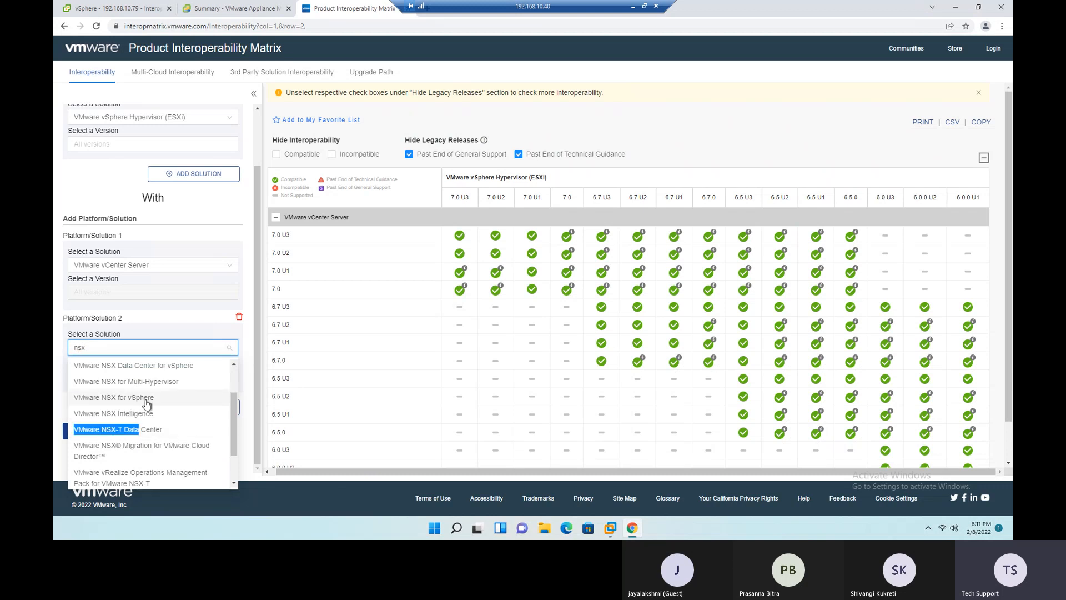
left_click(113, 400)
left_click(174, 352)
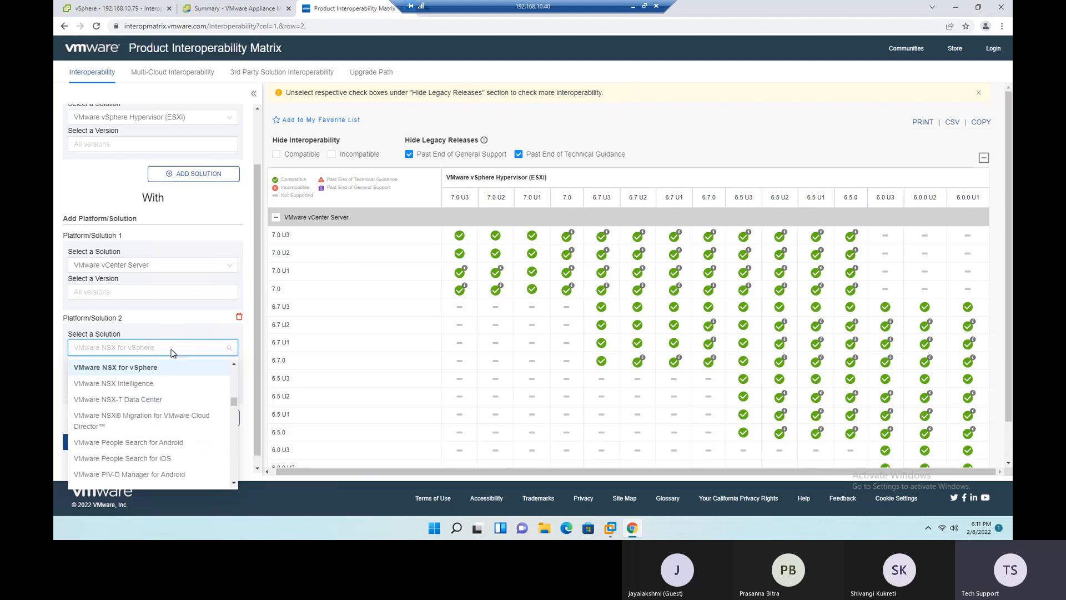
left_click(174, 352)
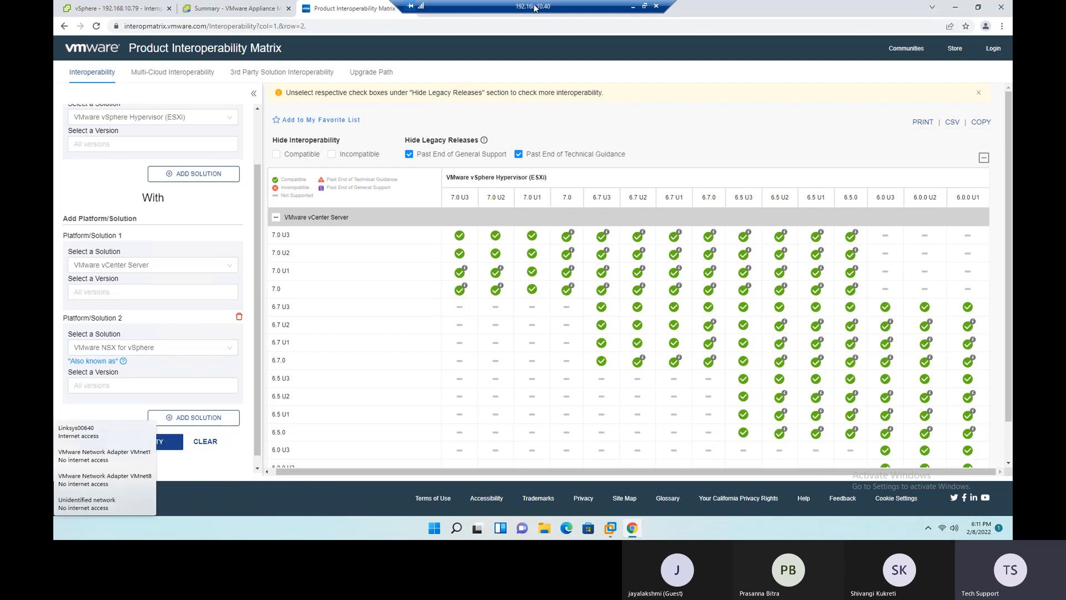
- Search the web for "vmware eol" in a new browser tab
left_click(424, 8)
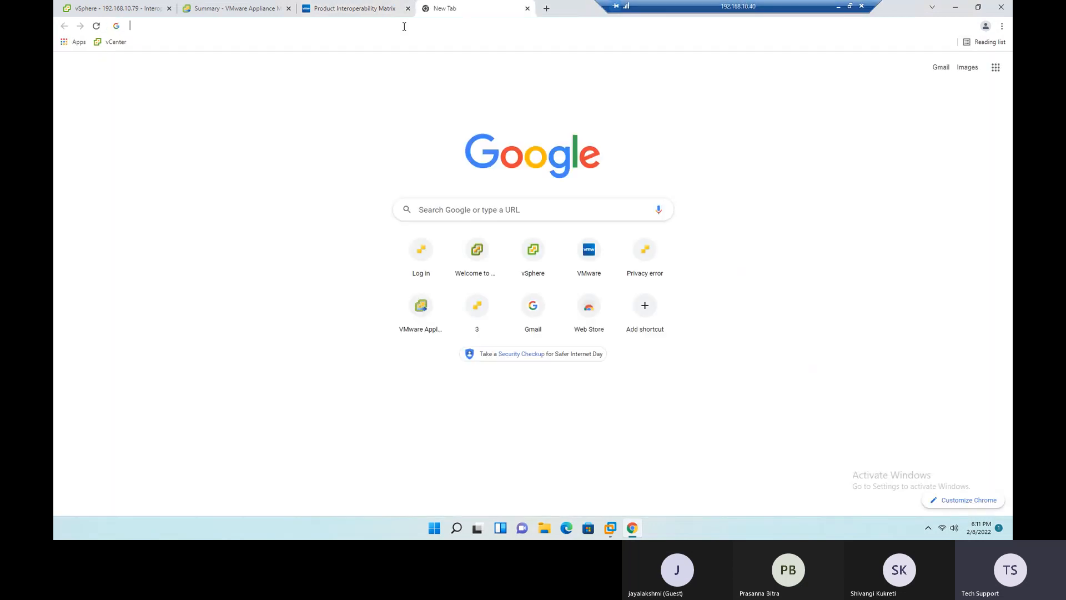
left_click(405, 26)
type("vmware")
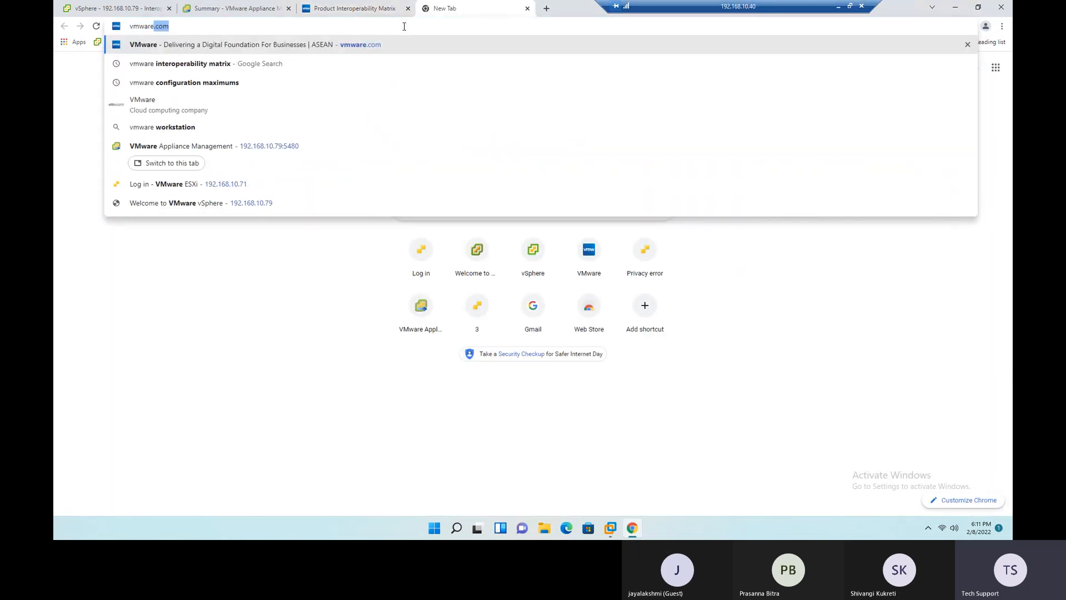
type(" eol")
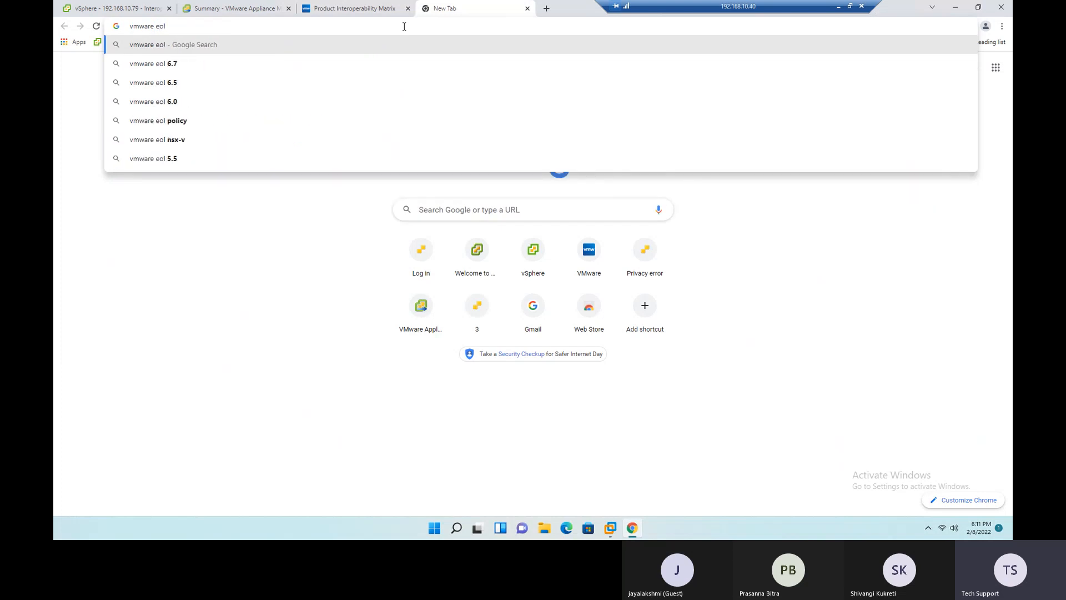
key("Return")
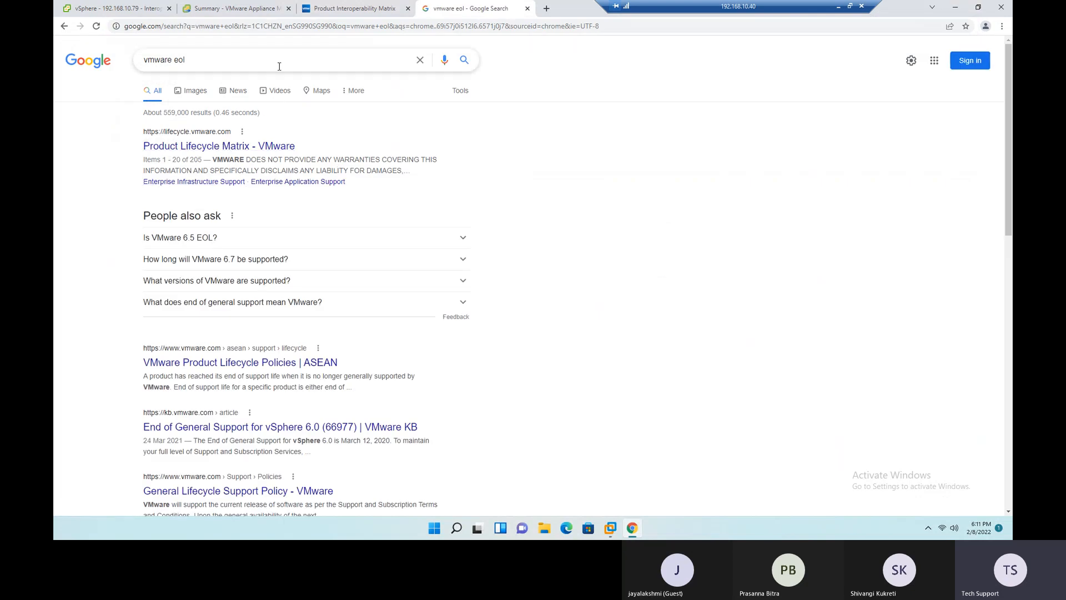
- Refine the web search to "vmware end of life pdf" and open VMware's Product Lifecycle Matrix from the results
type("pdf")
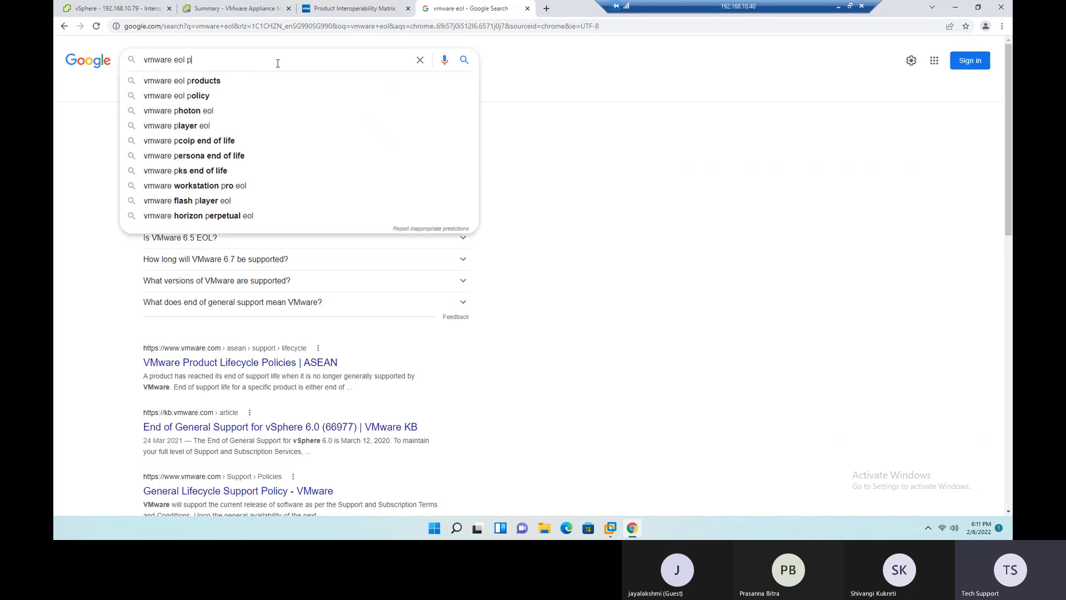
key("Down")
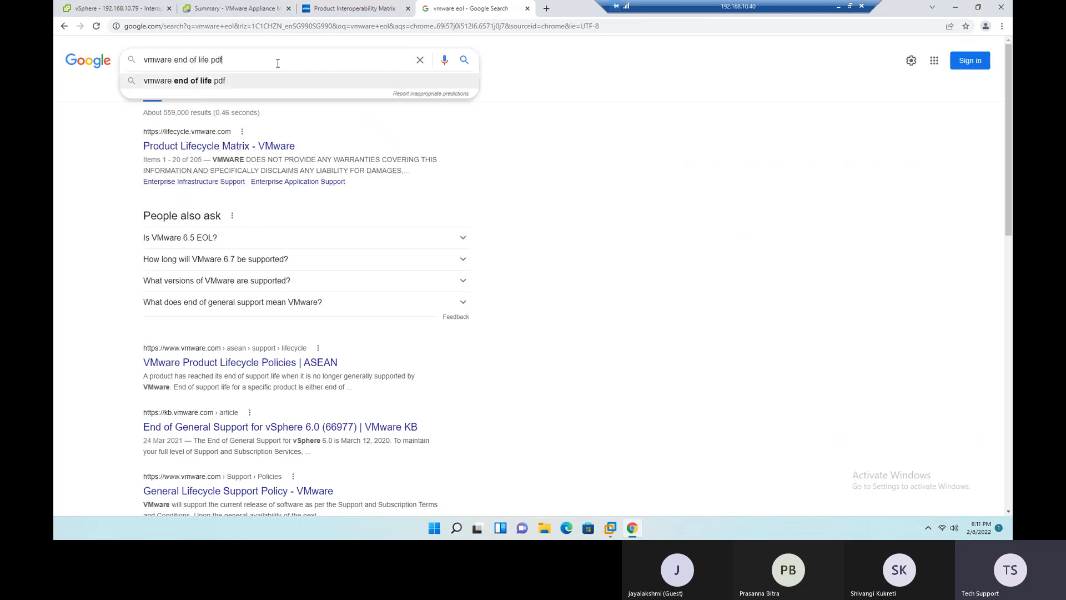
key("Return")
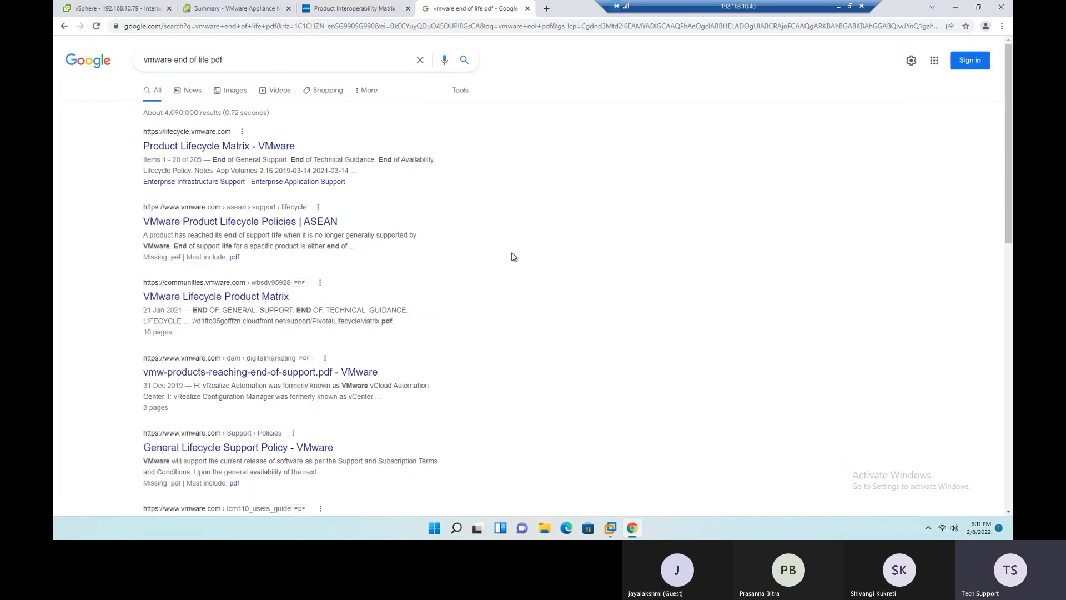
scroll(514, 256, "down", 5)
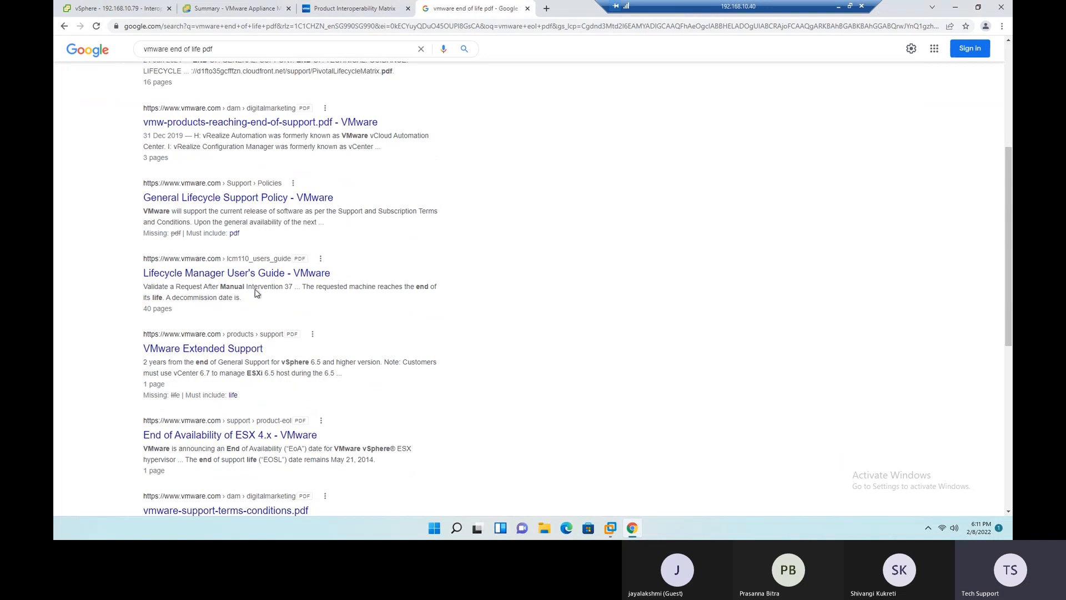
scroll(555, 260, "up", 5)
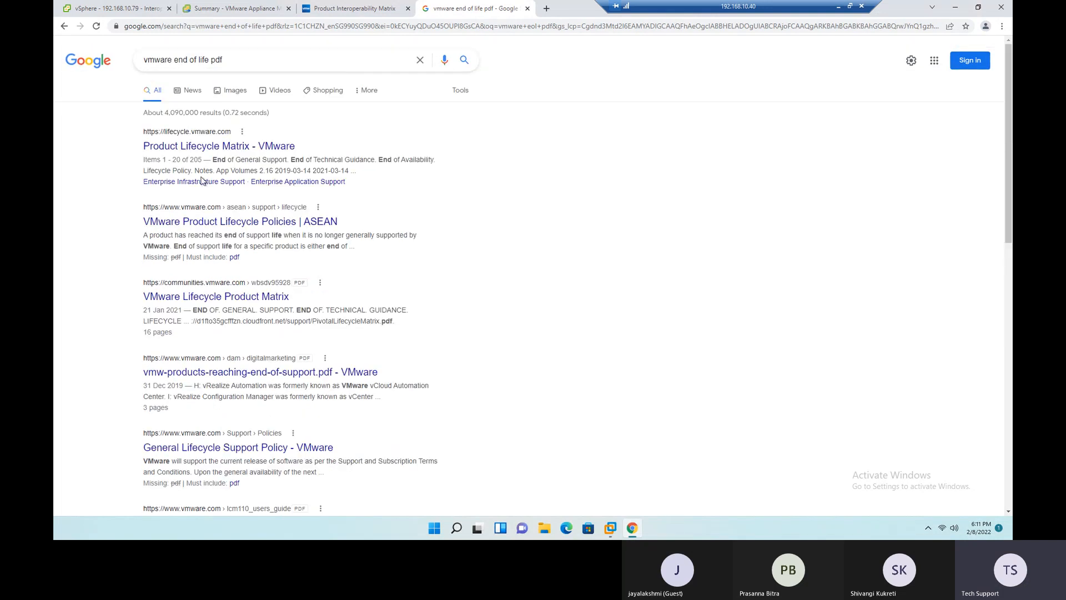
left_click(188, 146)
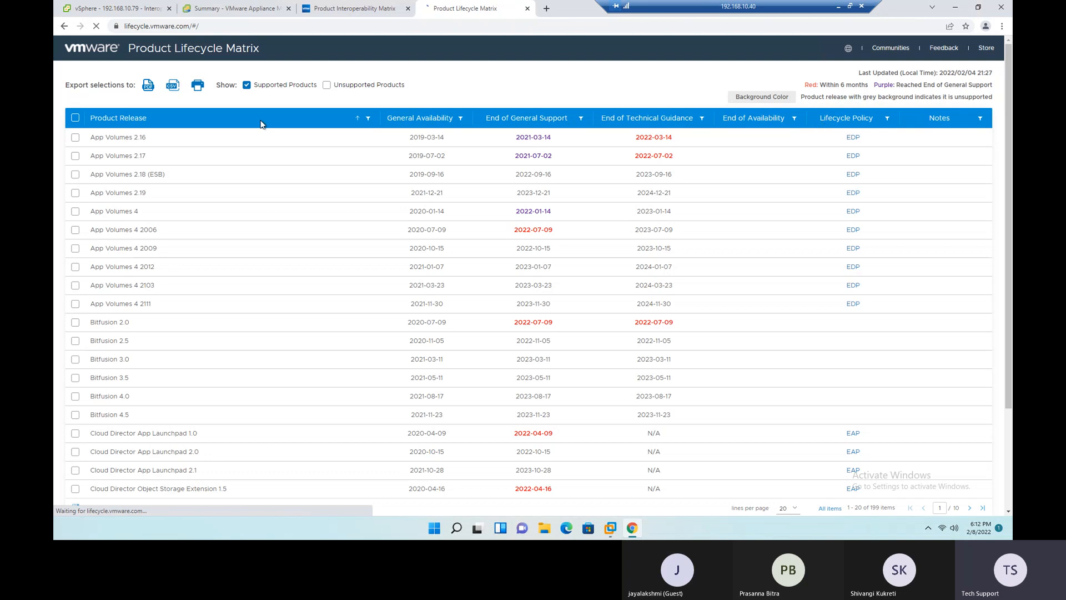
- Select all product releases listed on the page, export them as a PDF and open the downloaded Supported.pdf
left_click(75, 118)
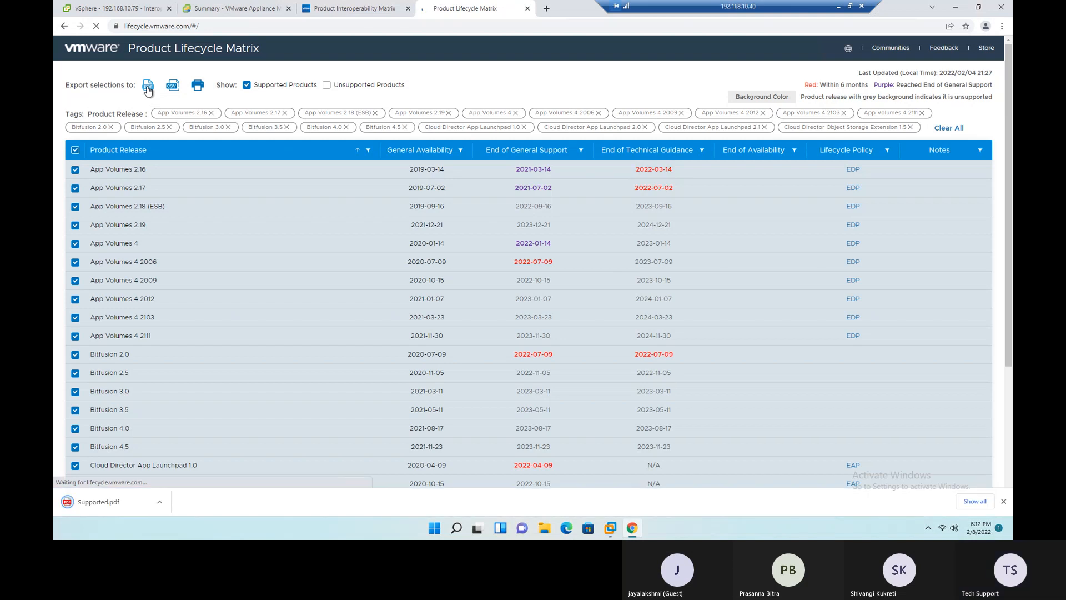
left_click(109, 508)
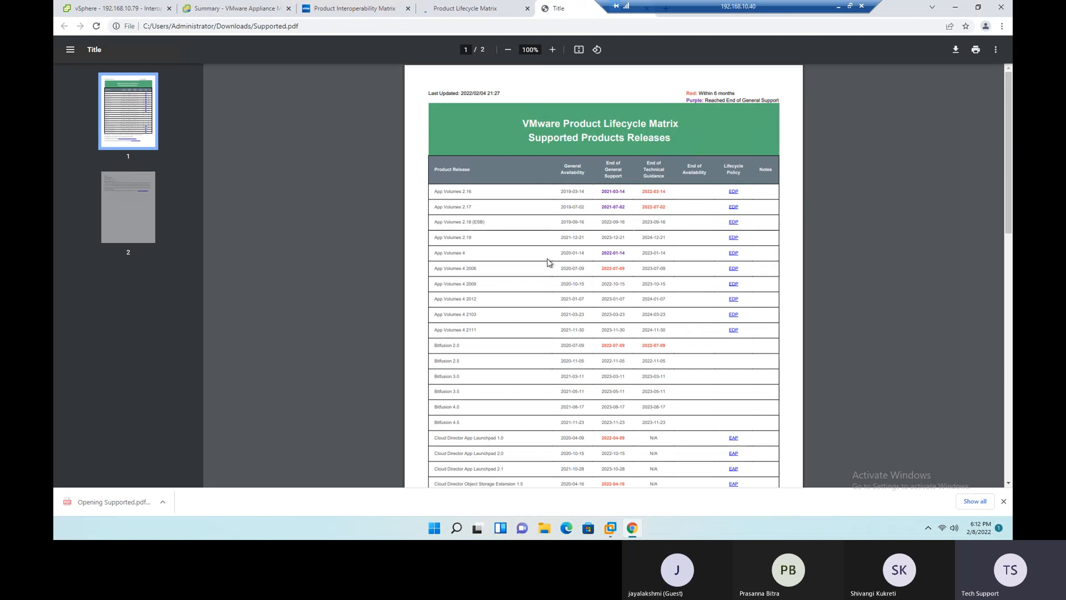
- Examine the lifecycle dates and the closing policy notes in the exported PDF of supported product releases
scroll(548, 259, "up", 2)
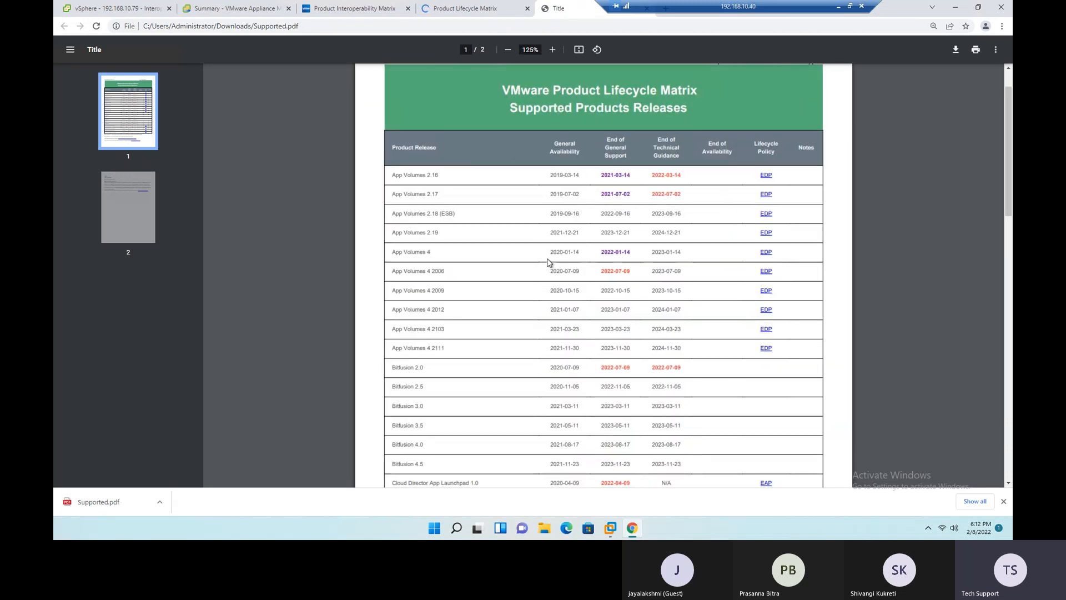
scroll(548, 259, "down", 5)
scroll(553, 254, "down", 10)
scroll(553, 255, "up", 13)
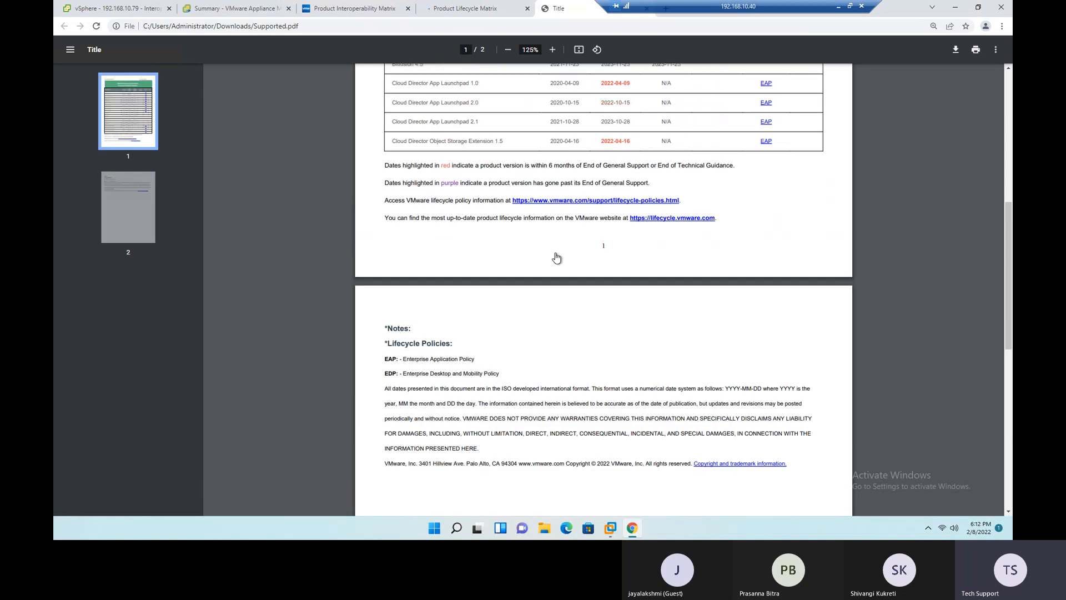
- Return to the Product Lifecycle Matrix page and set the release list to show 100 lines per page
left_click(466, 12)
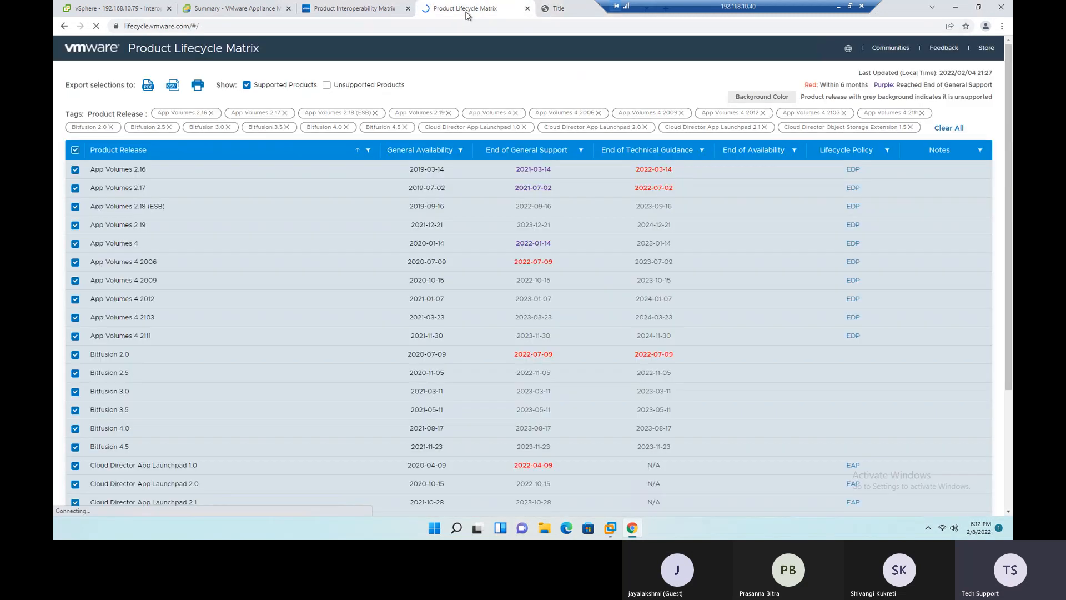
scroll(208, 285, "down", 3)
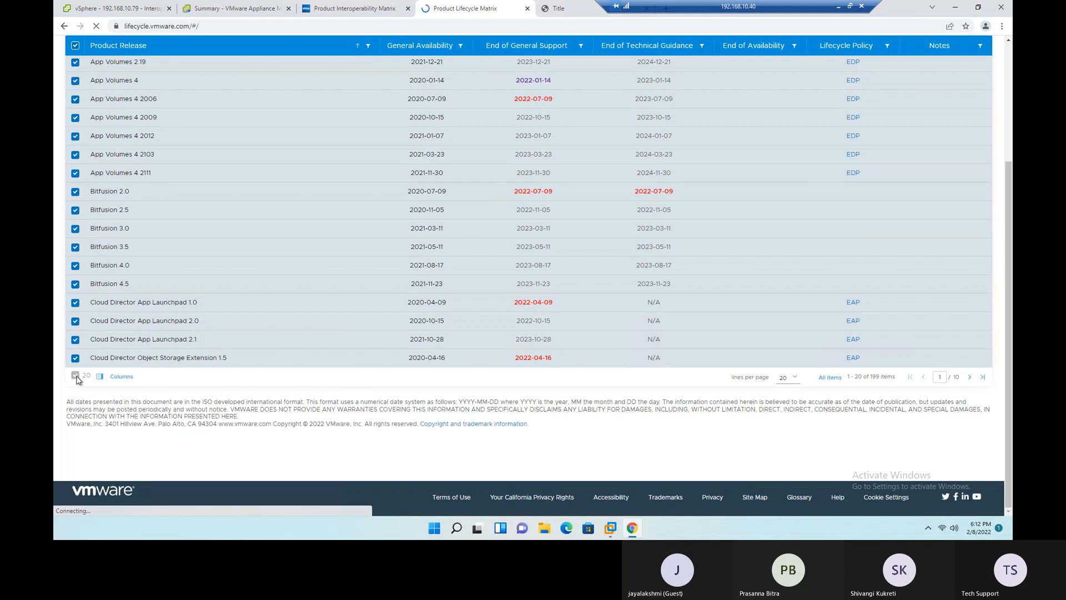
left_click(793, 380)
left_click(789, 403)
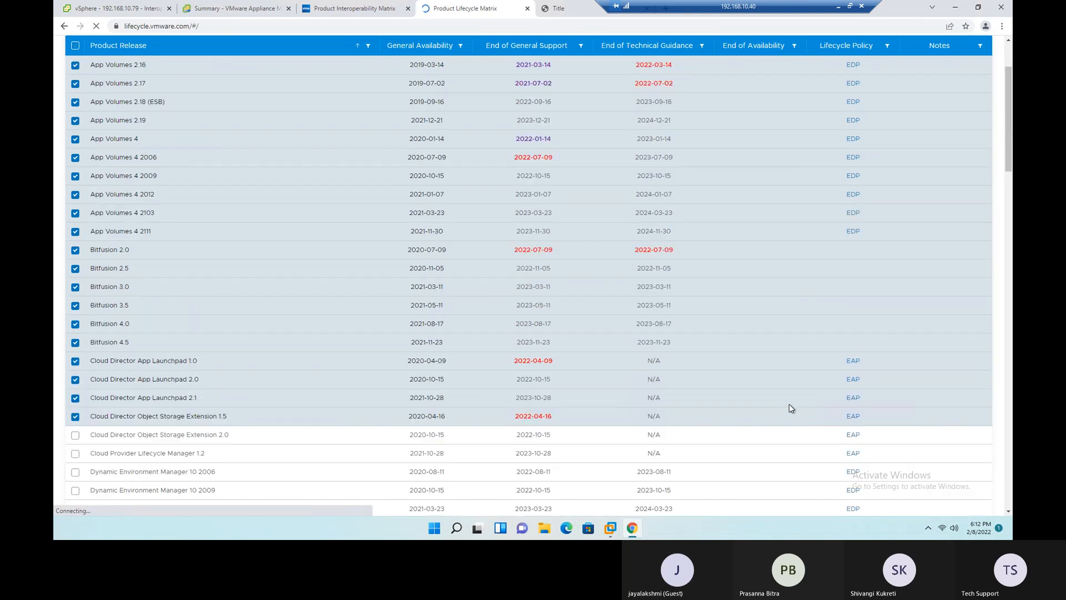
scroll(791, 392, "down", 5)
scroll(791, 392, "down", 20)
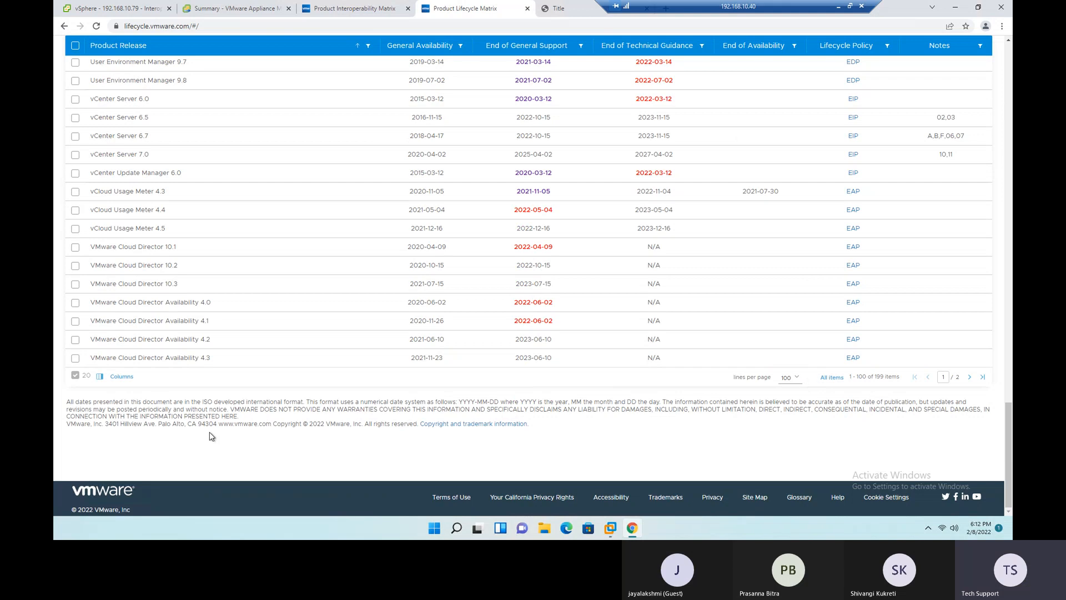
- Clear all selected product release tags and export the supported products list as a CSV file
scroll(284, 316, "up", 13)
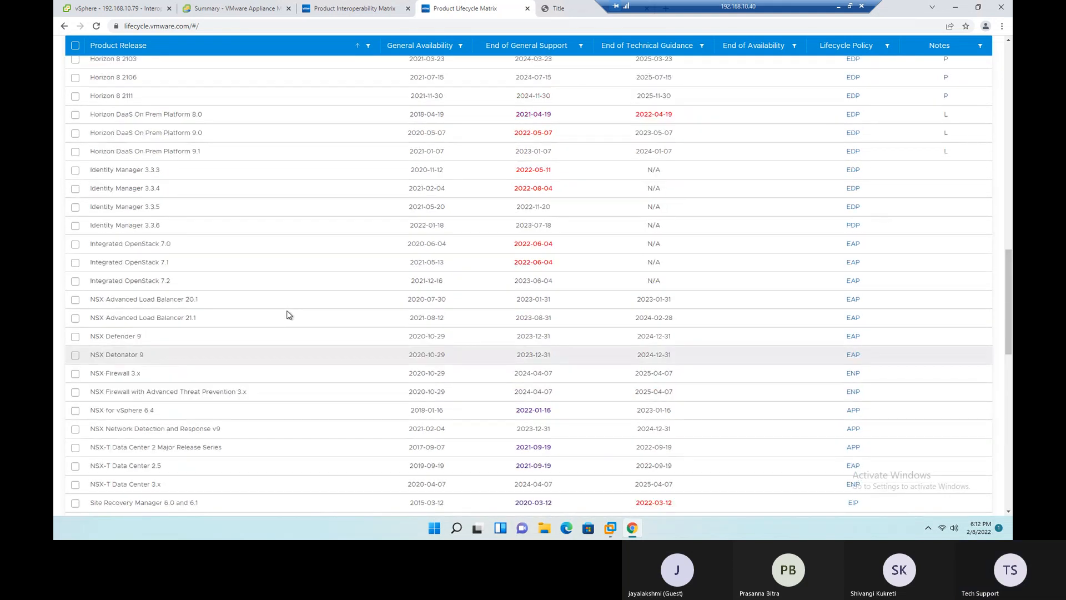
scroll(287, 314, "up", 15)
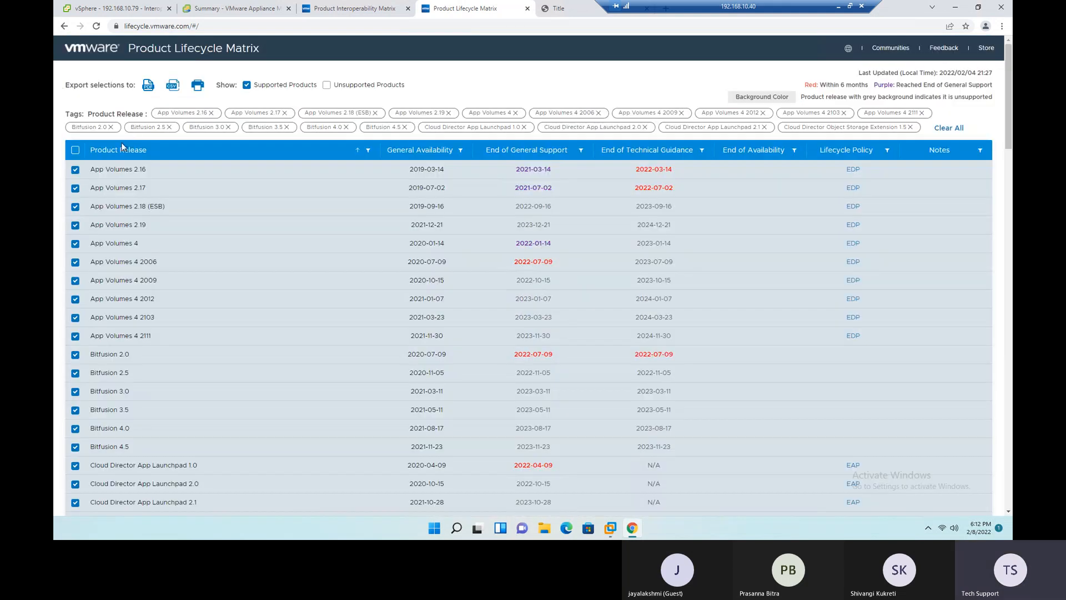
left_click(950, 129)
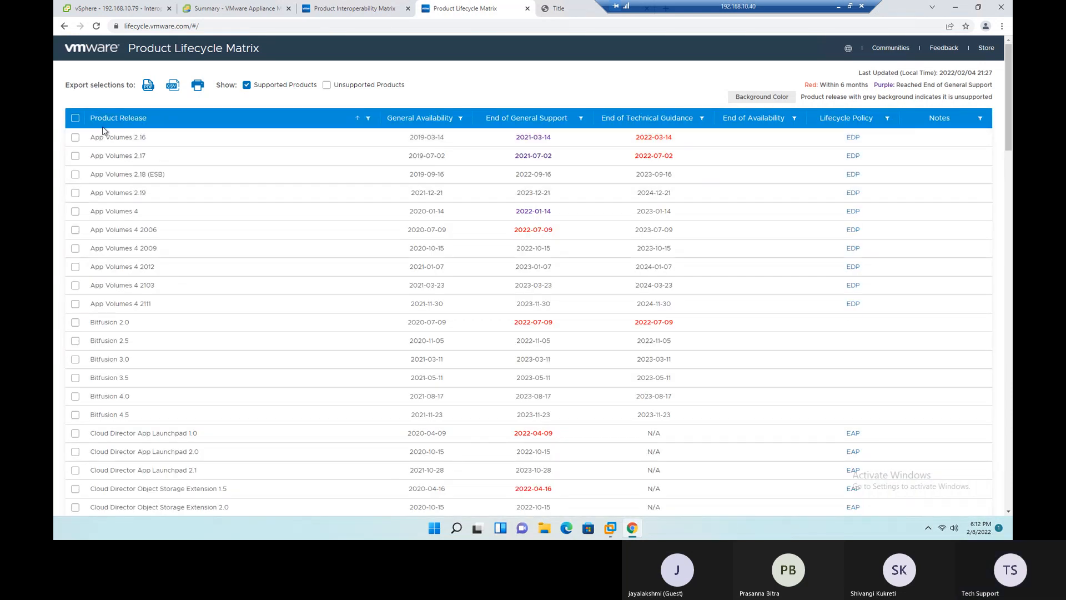
scroll(194, 273, "down", 1)
scroll(194, 273, "up", 1)
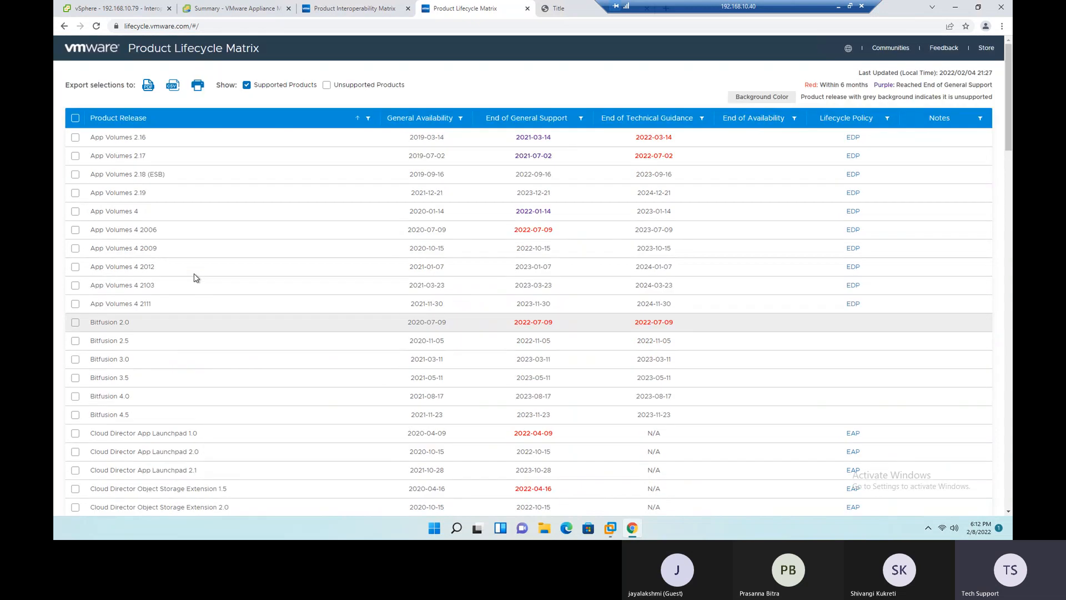
left_click(172, 86)
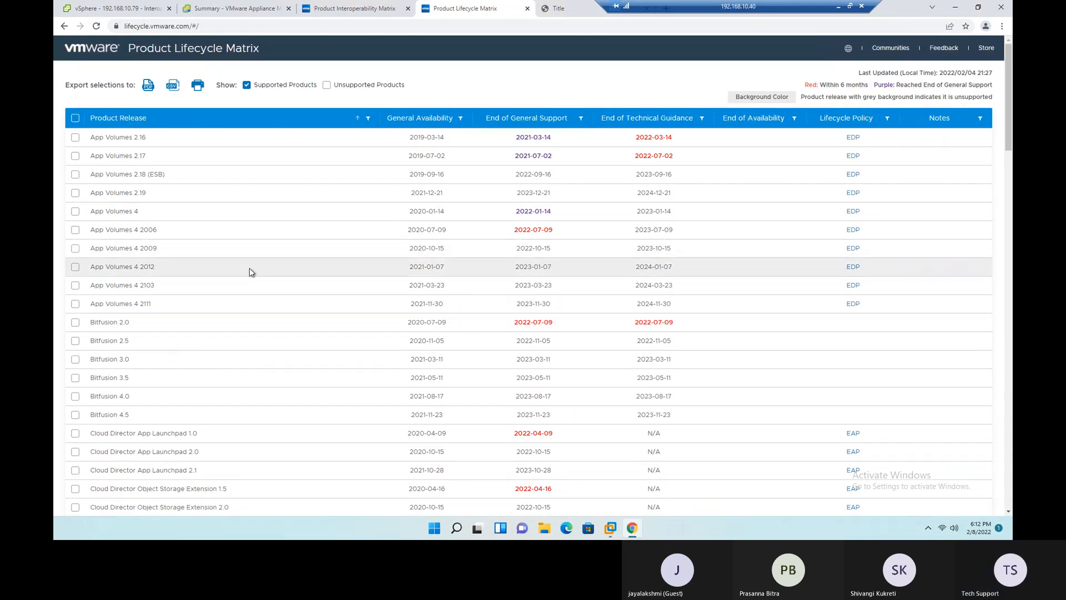
- Select all releases listed on the page, export them as CSV again, and open the downloaded Supported.csv in Excel
left_click(76, 119)
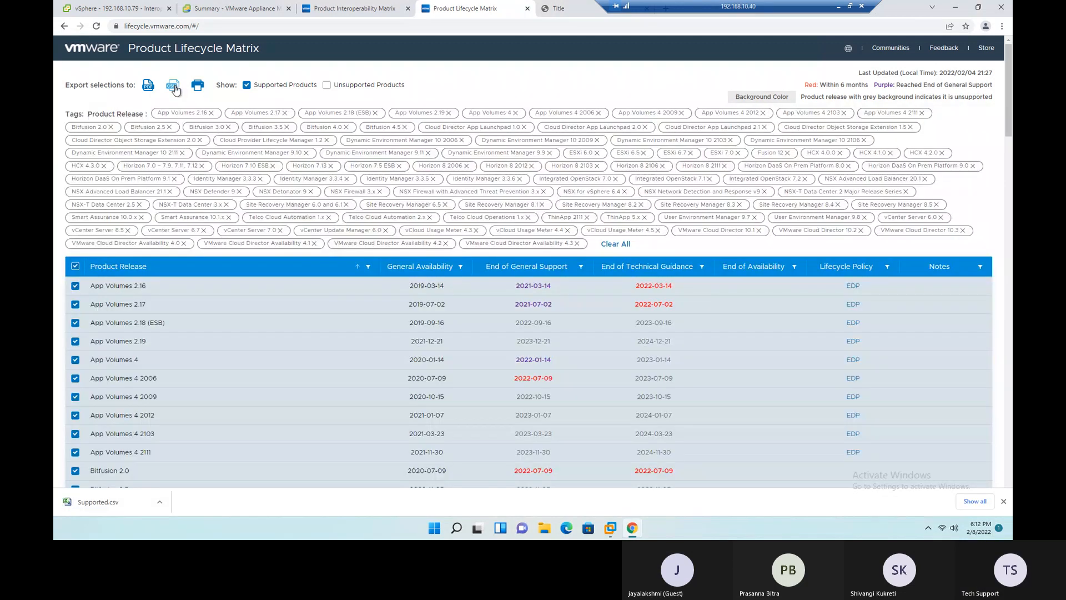
left_click(175, 90)
left_click(208, 505)
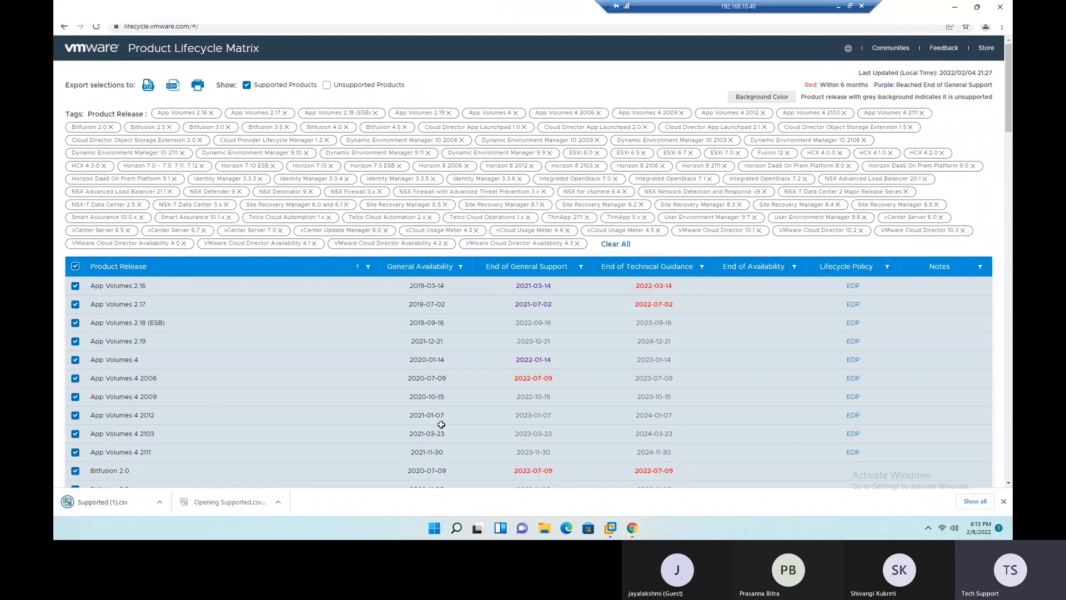
- Widen the Product Release column and fit the support status, availability, end-of-support, technical guidance and lifecycle policy columns to their contents
left_click(626, 287)
left_click_drag(98, 87, 269, 183)
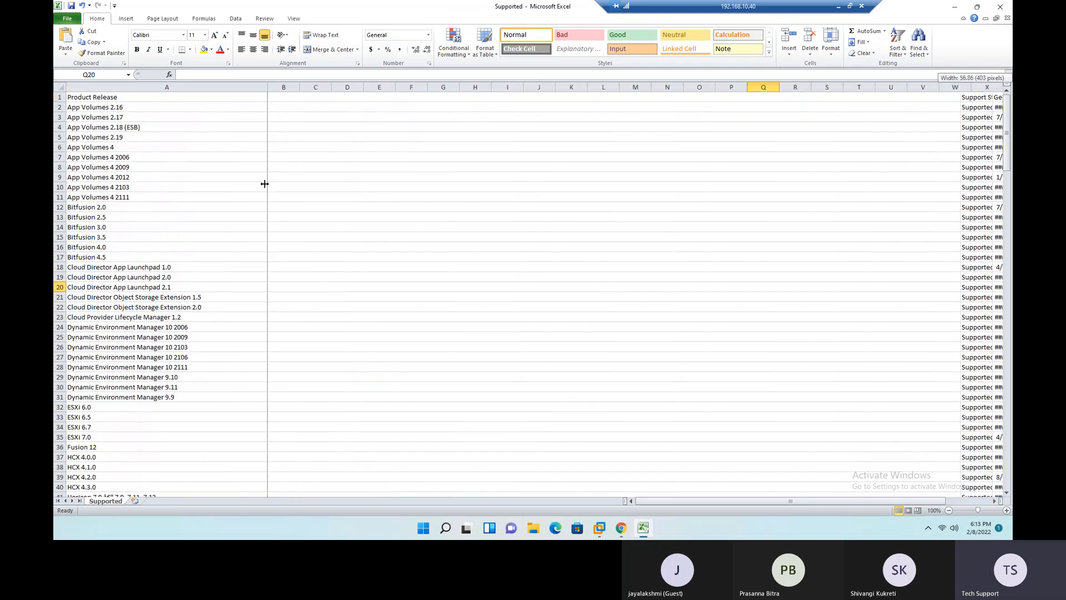
left_click(155, 87)
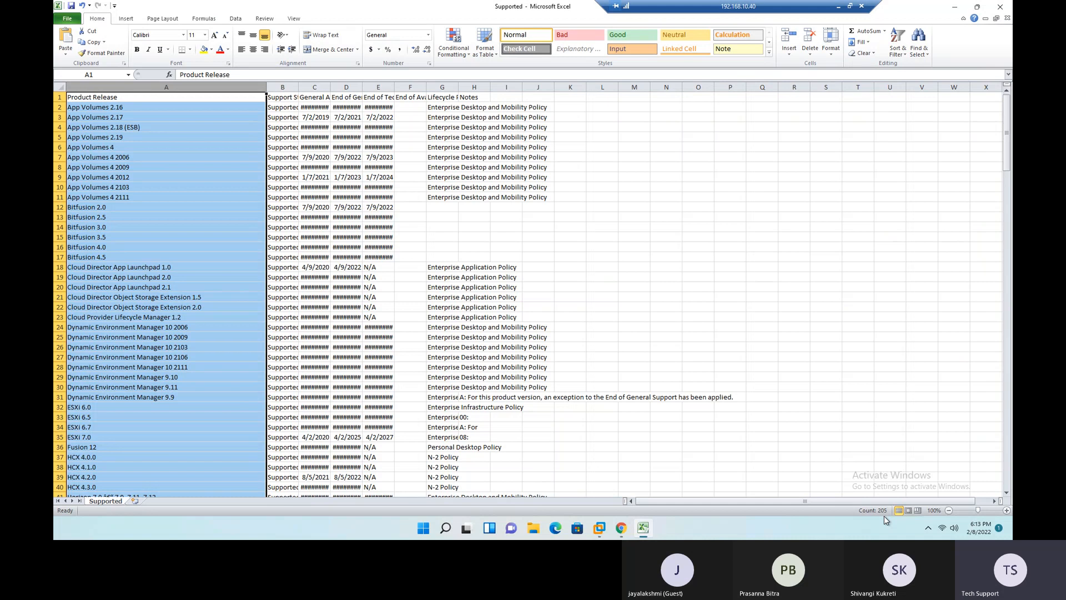
left_click(444, 266)
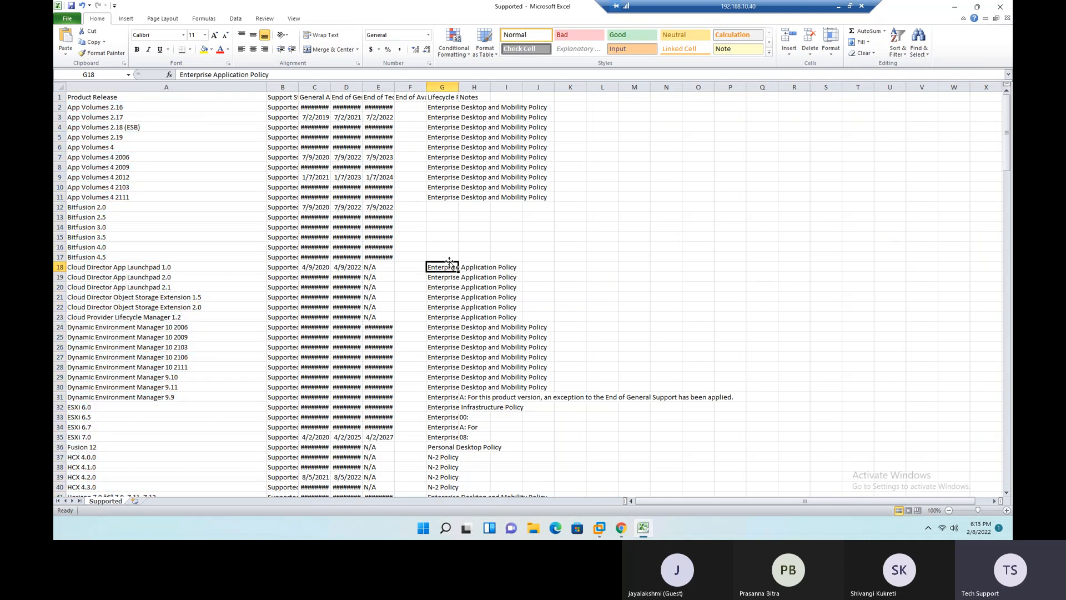
double_click(298, 86)
double_click(348, 87)
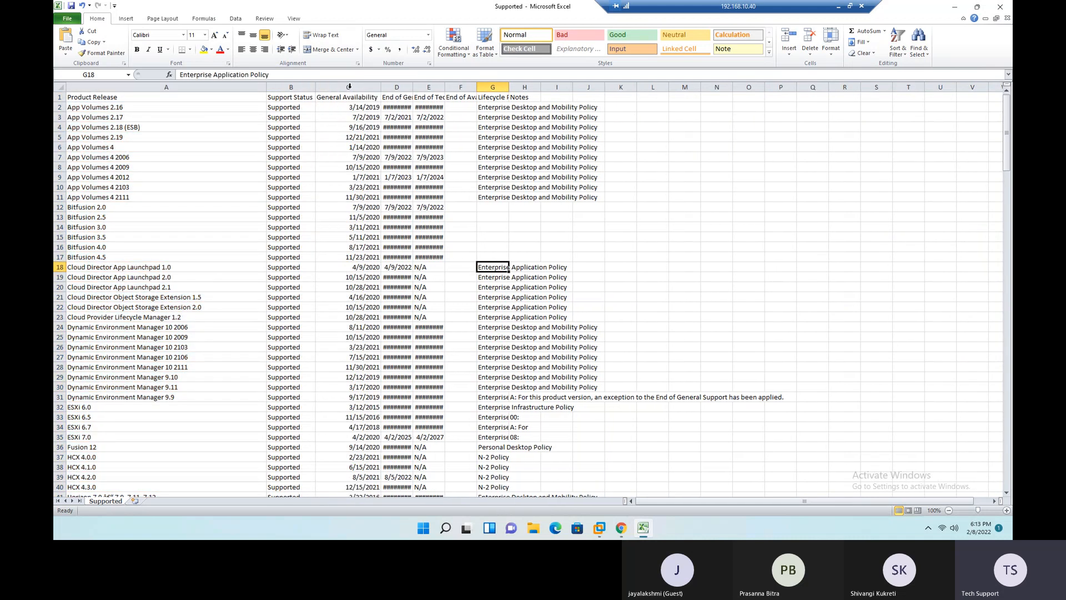
double_click(409, 87)
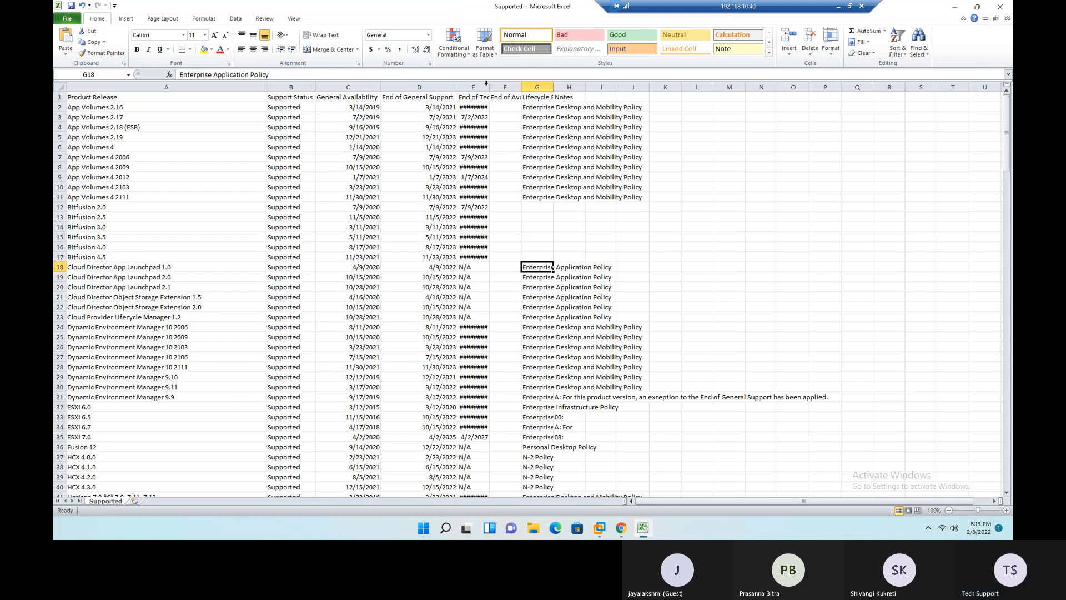
double_click(488, 87)
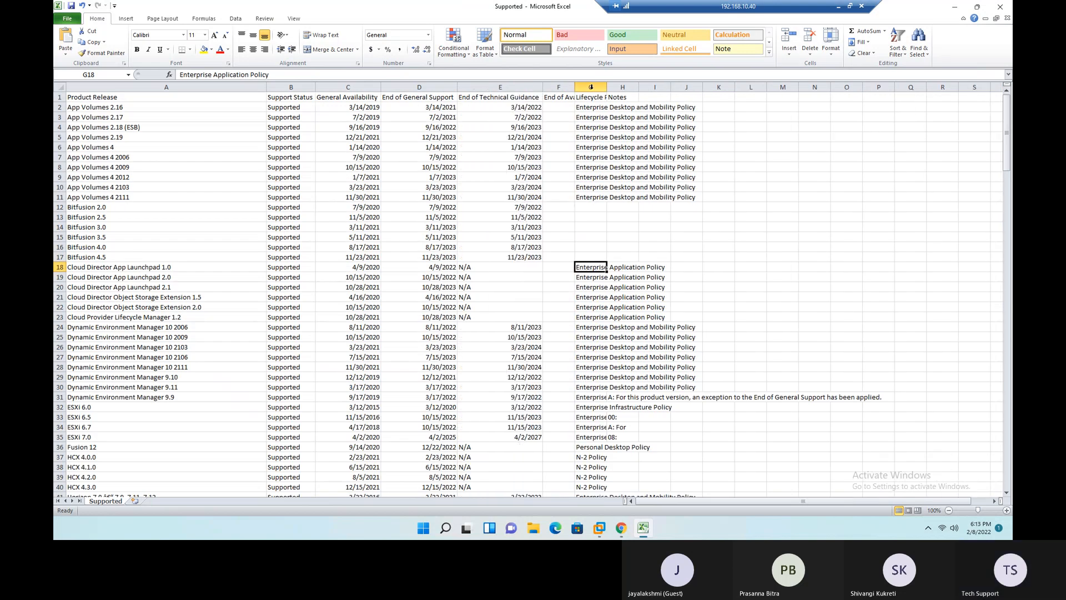
- Save a copy of the file in Downloads as an Excel Workbook named Supported
left_click(66, 21)
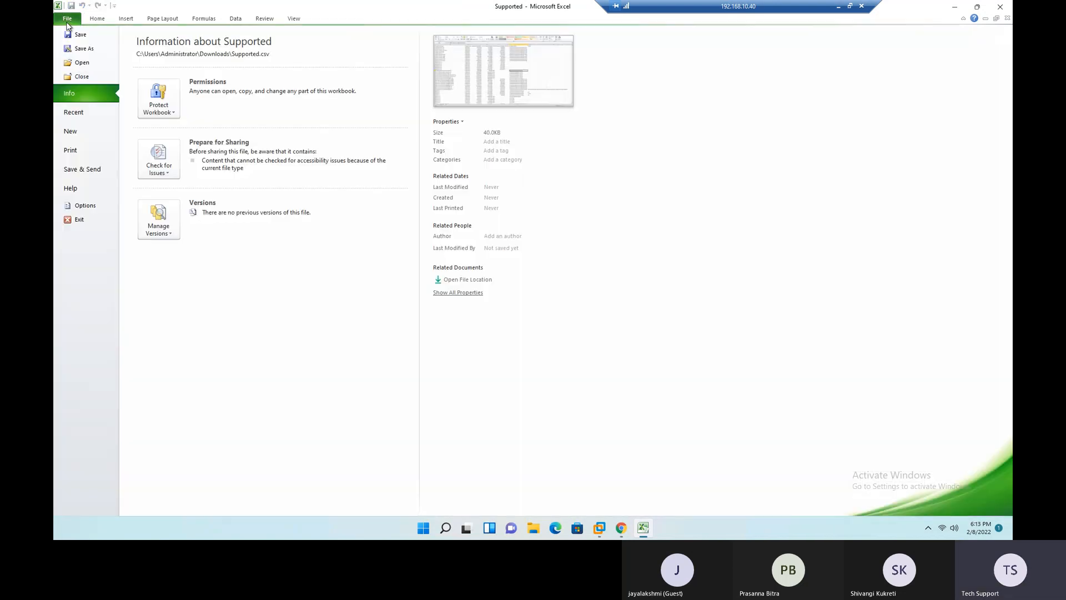
left_click(89, 51)
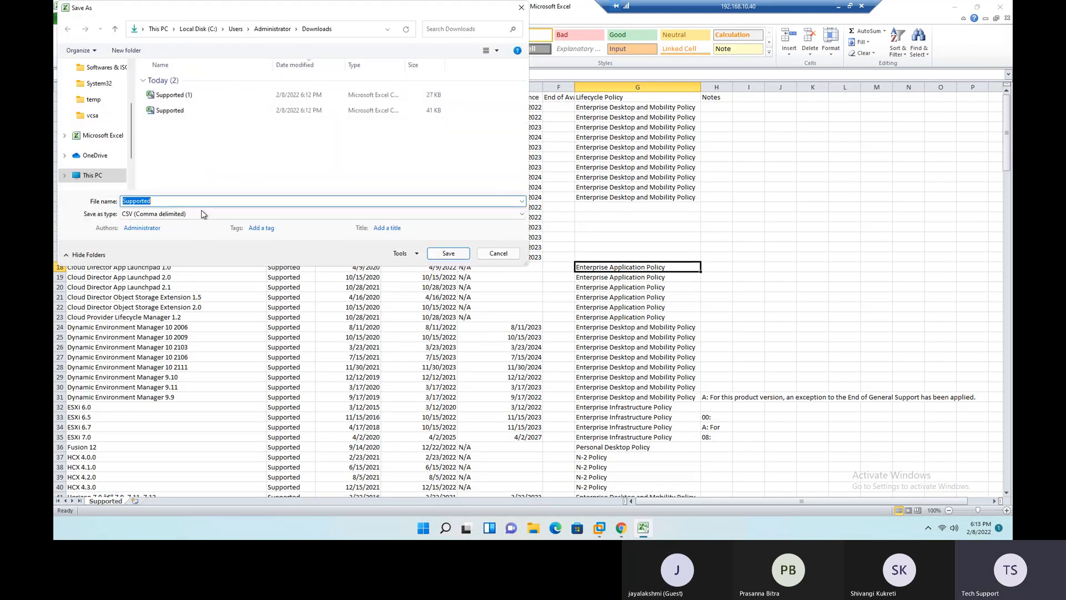
left_click(201, 215)
left_click(143, 224)
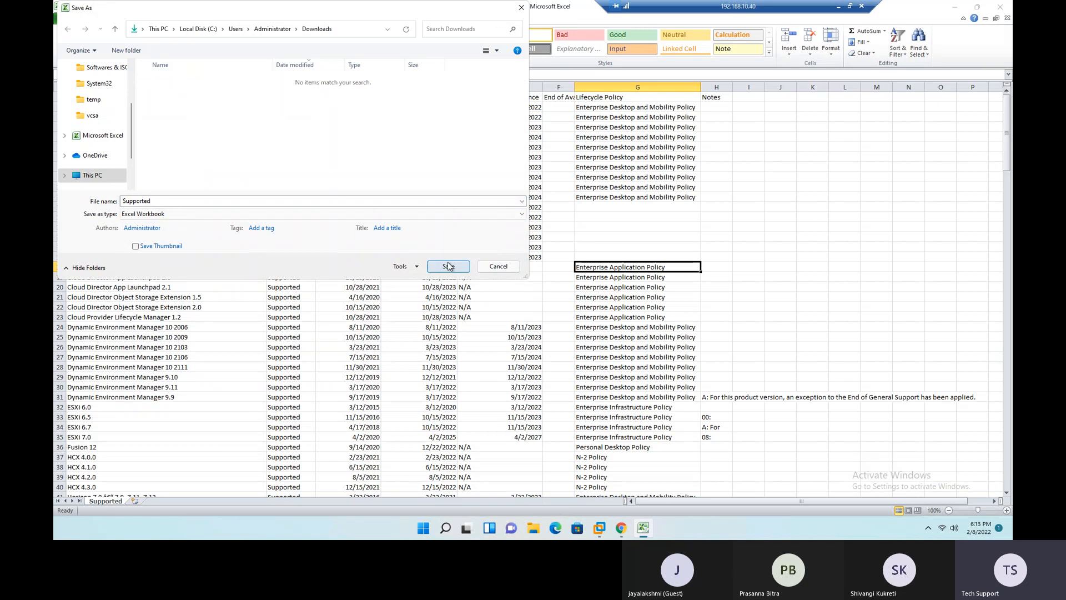
left_click(448, 265)
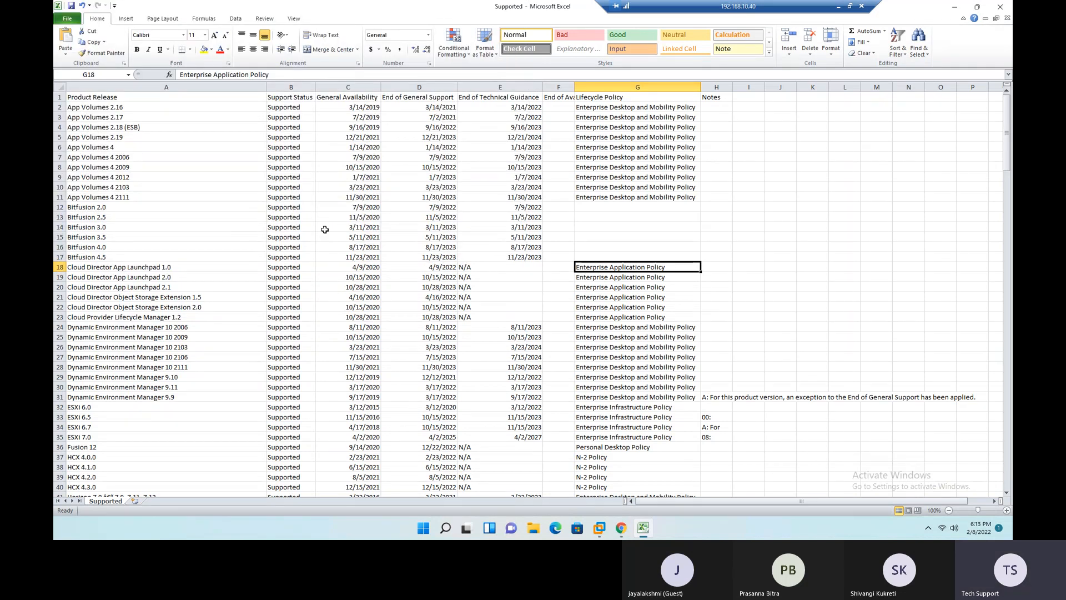
- Delete the End of Availability, Lifecycle Policy and Notes columns from the sheet
left_click_drag(139, 97, 707, 97)
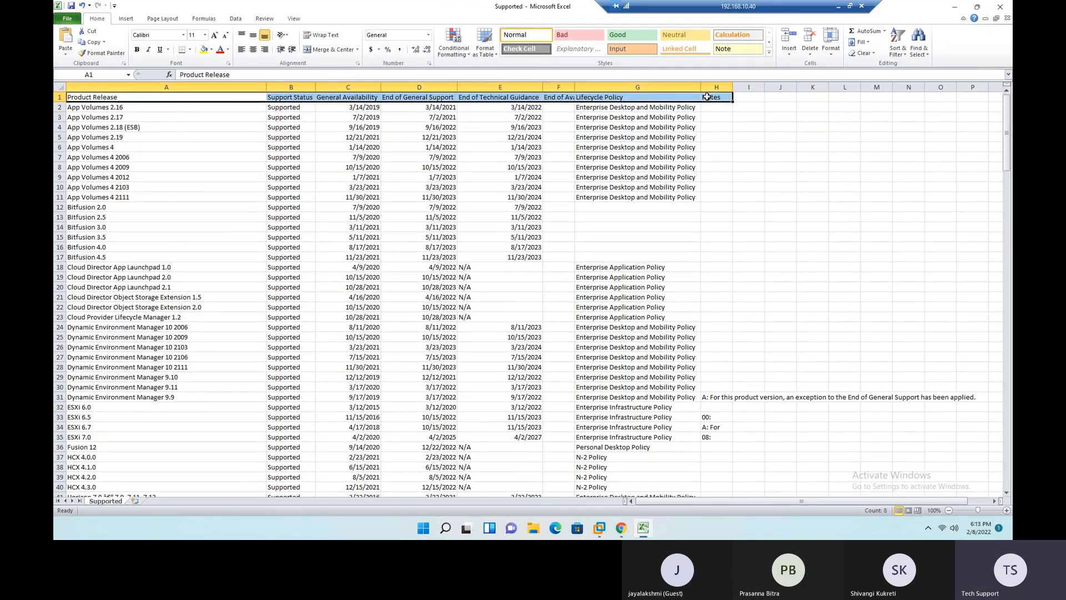
left_click(619, 217)
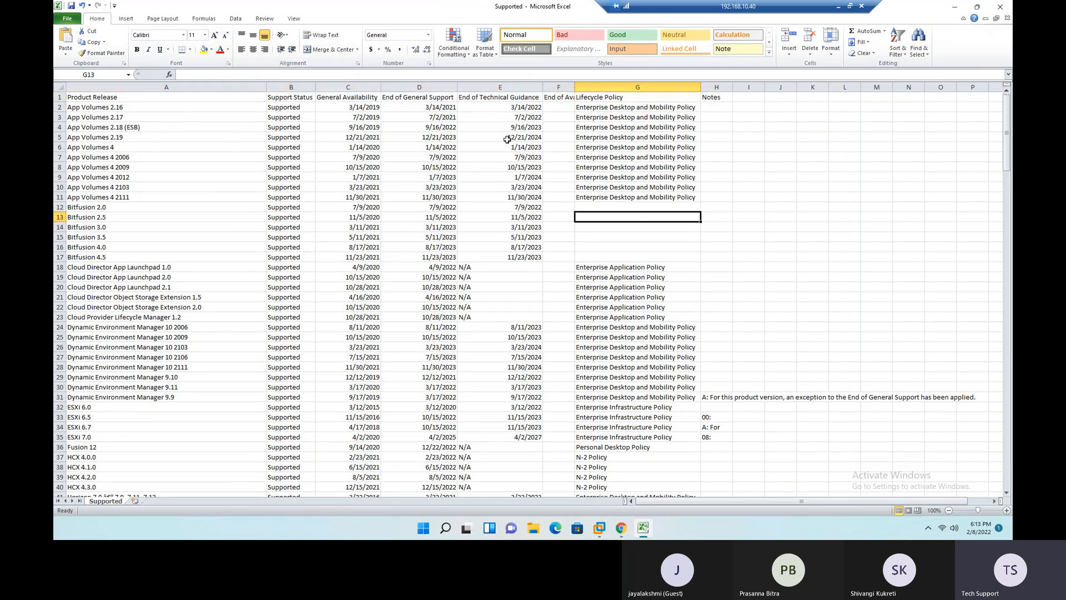
left_click_drag(565, 87, 750, 87)
right_click(715, 87)
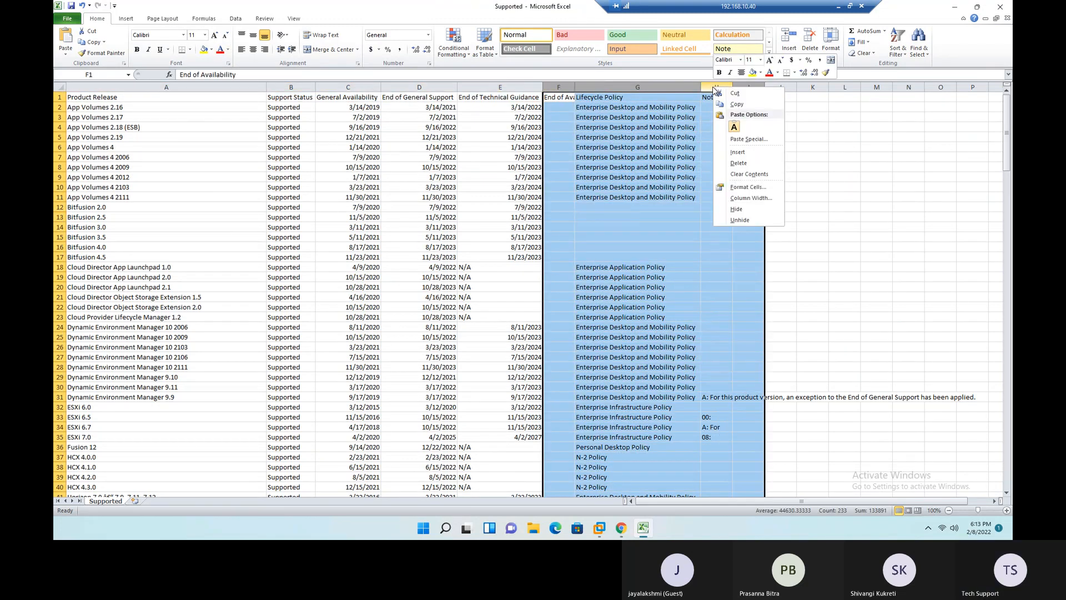
left_click(738, 163)
left_click(654, 187)
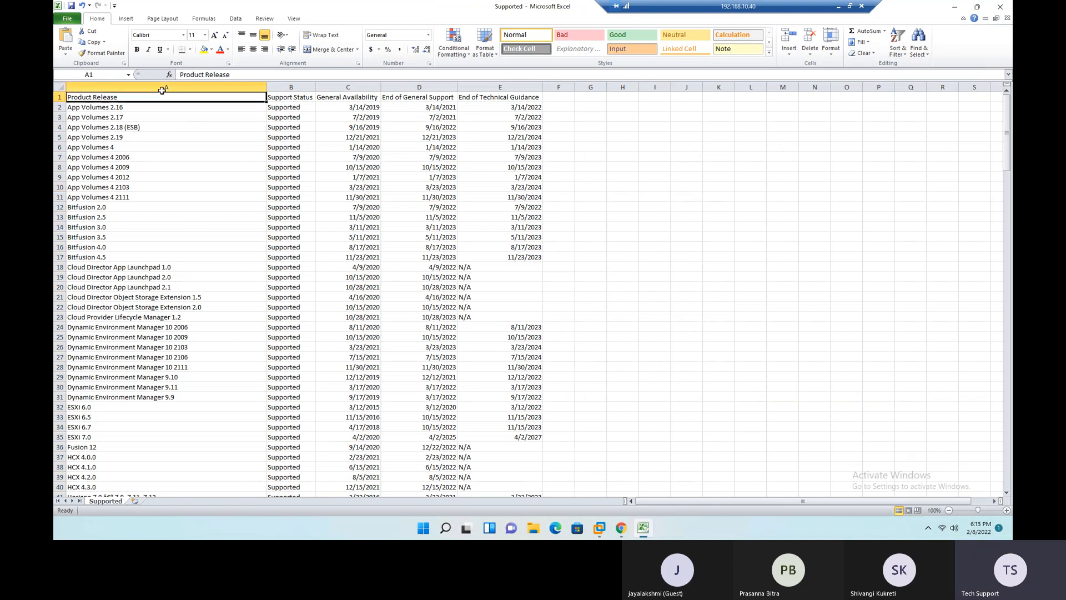
- Format the header cells A1:E1 with white text and a dark blue fill
left_click_drag(106, 97, 502, 97)
left_click(228, 50)
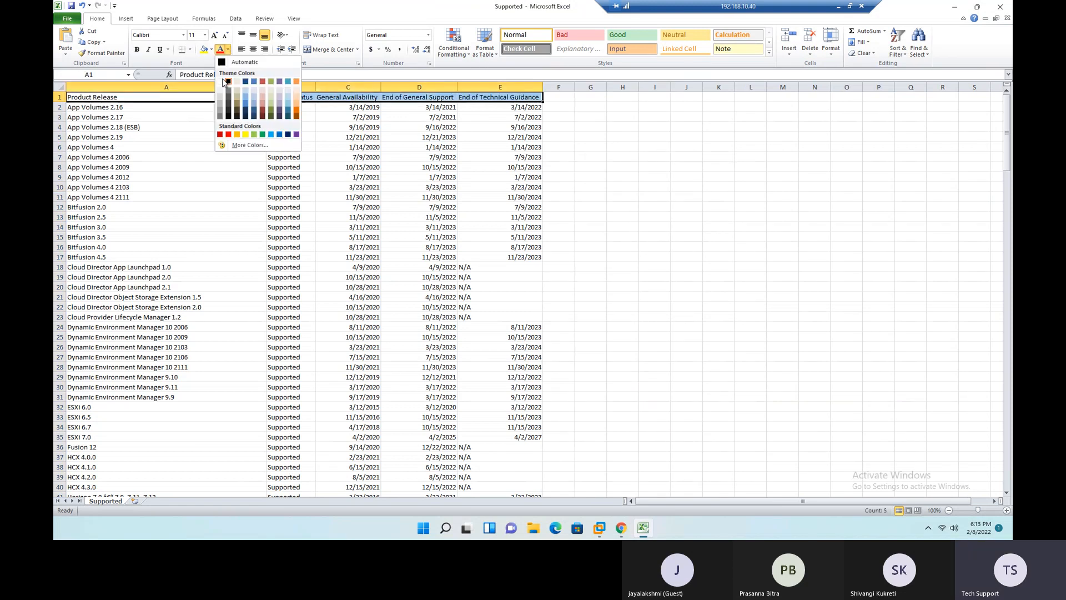
left_click(227, 82)
left_click(211, 50)
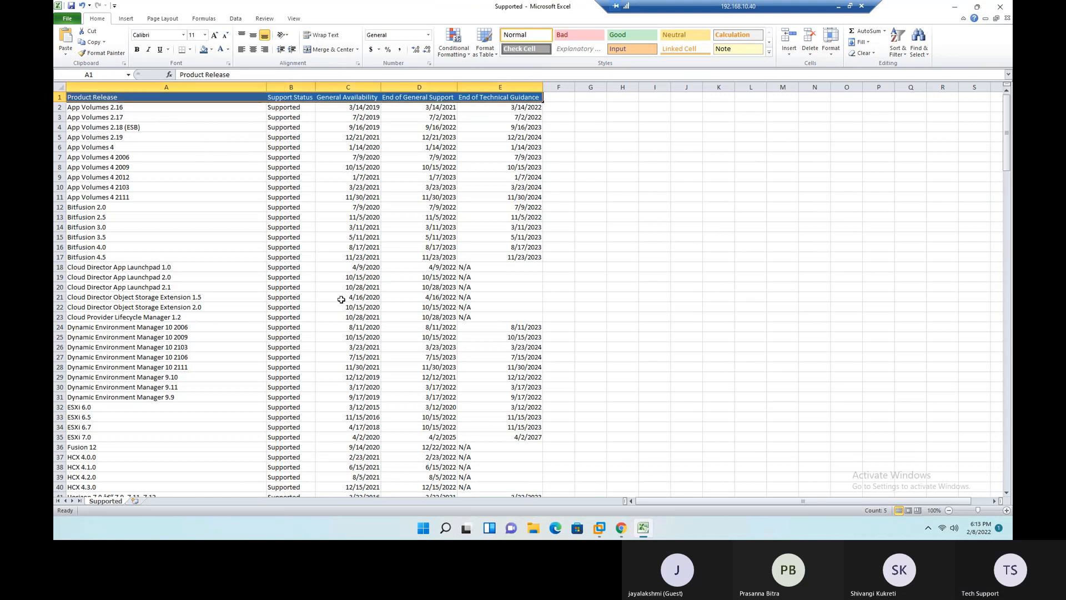
- Convert the lifecycle data in A1:E200, from Product Release to End of Technical Guidance, into a table with headers
scroll(349, 300, "up", 2)
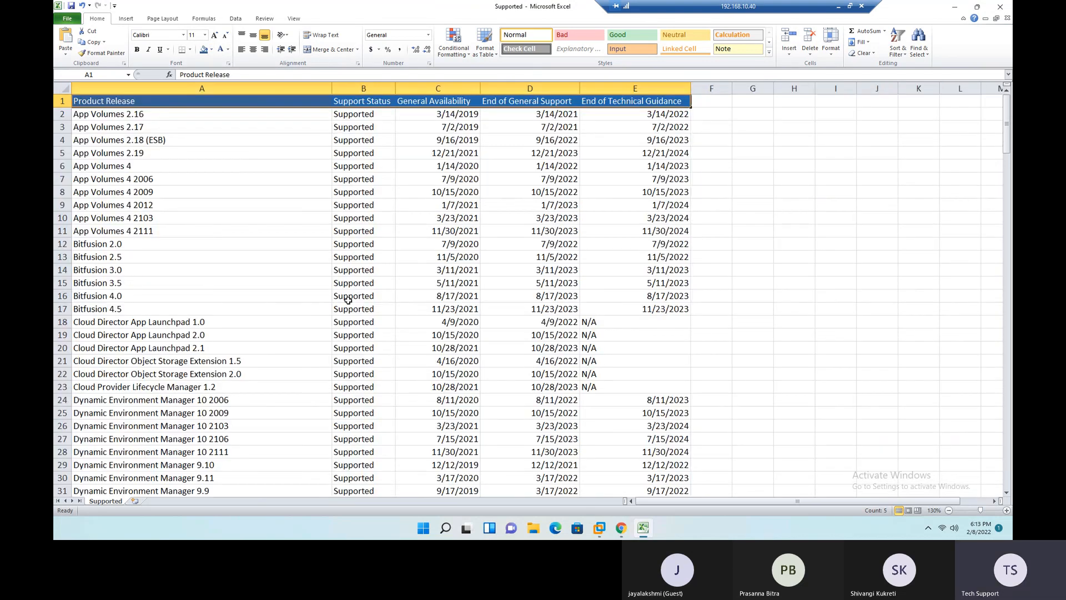
left_click(250, 206)
scroll(209, 135, "up", 1)
left_click(202, 104)
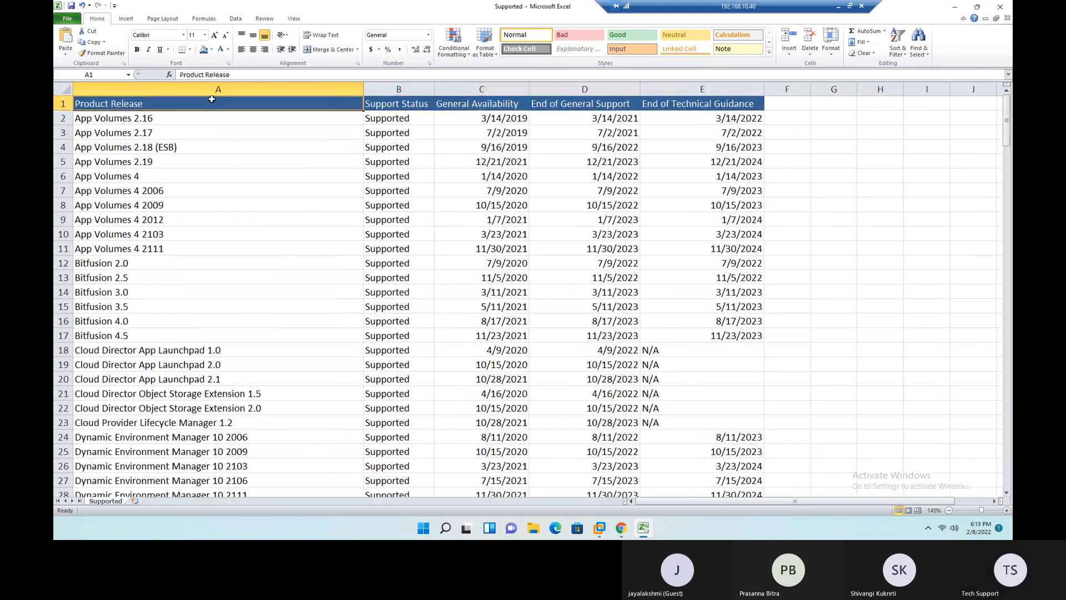
left_click_drag(314, 203, 309, 190)
left_click_drag(280, 100, 734, 99)
key("ctrl+shift+Down")
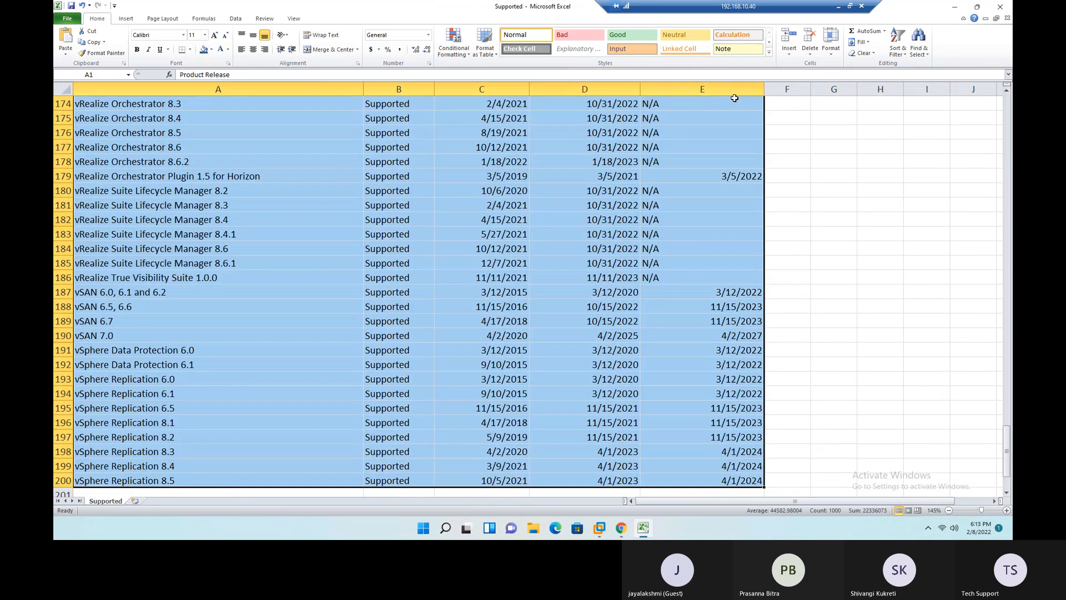
left_click(126, 18)
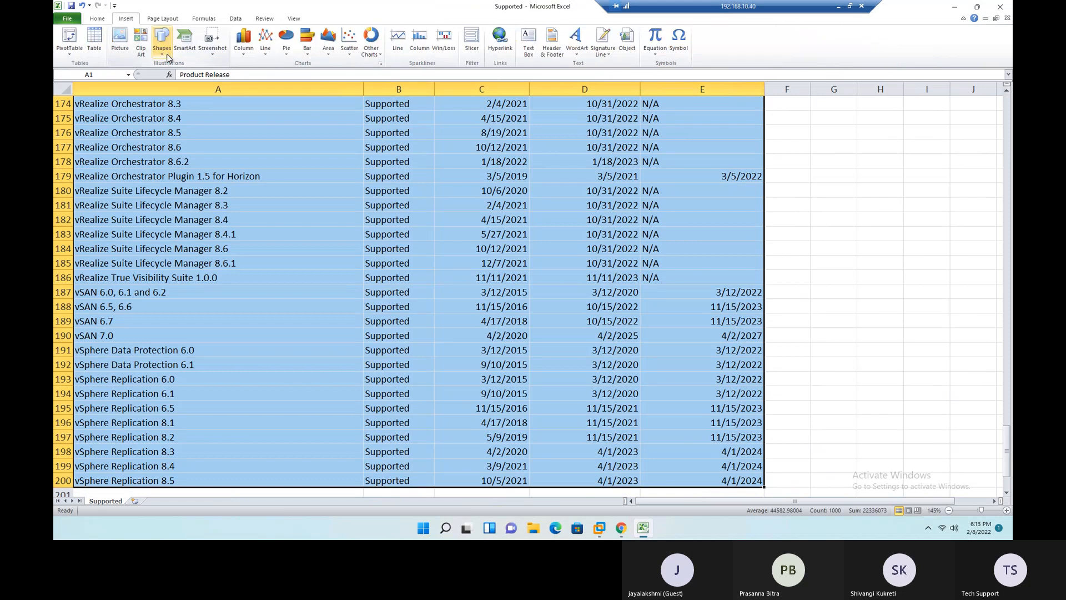
left_click(94, 38)
left_click(296, 271)
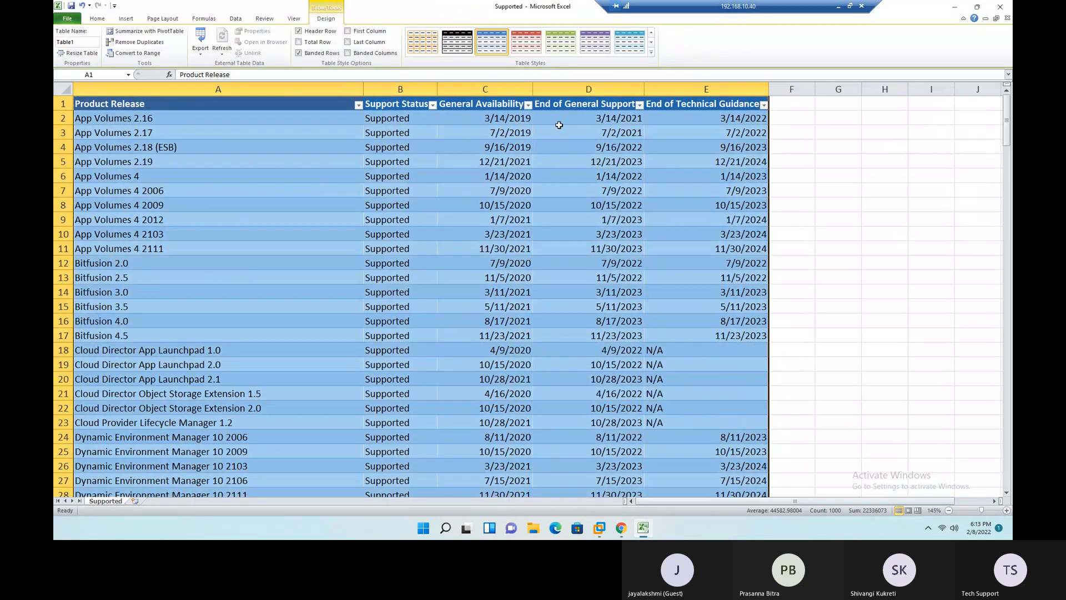
- Apply the blue Medium table style with shaded banded rows to the product lifecycle table
left_click(654, 51)
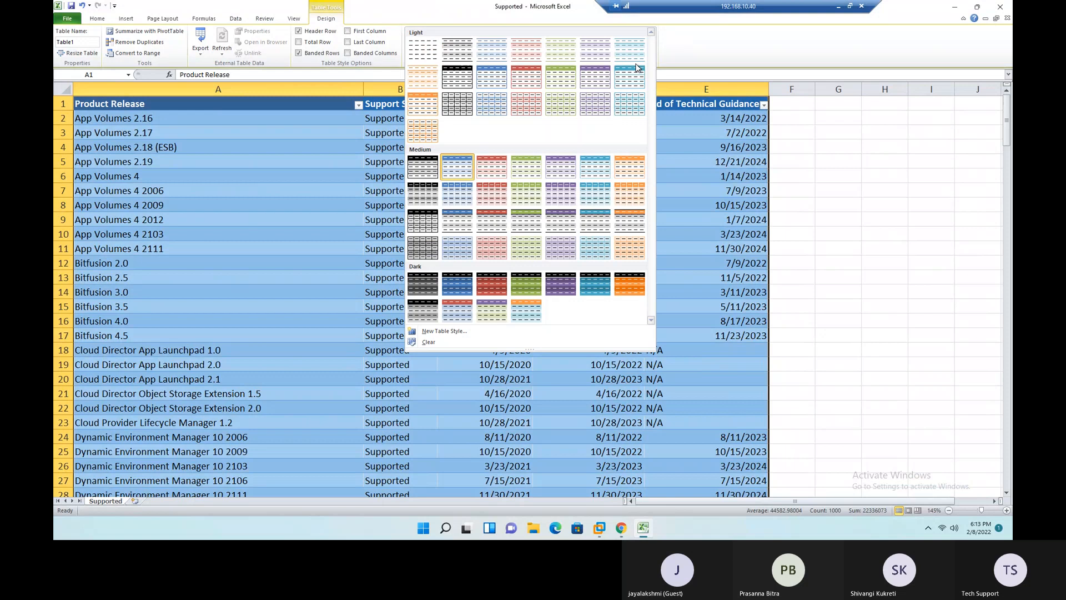
left_click(462, 193)
left_click(236, 101)
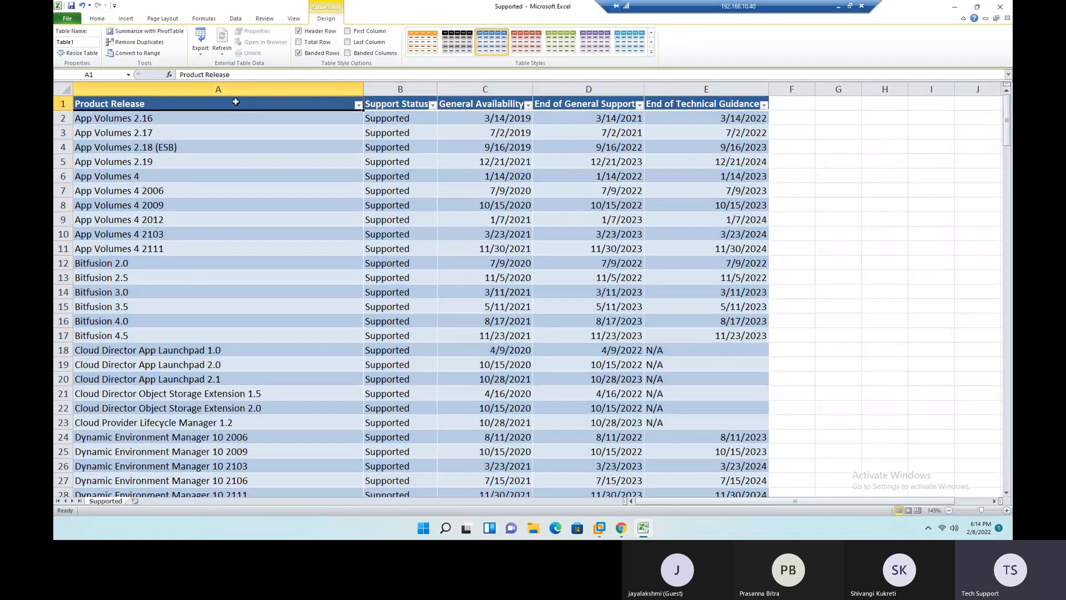
- Filter the Product Release column by "ESXi"
key("ctrl+shift+l")
key("ctrl+shift+l")
left_click(358, 105)
left_click(305, 186)
type("ESXi")
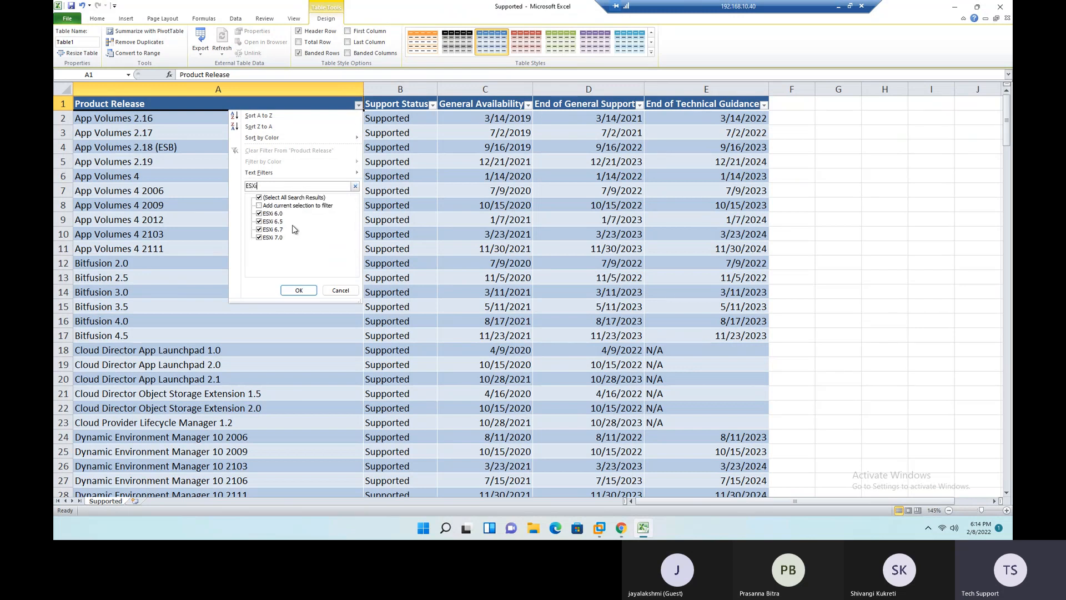
left_click(299, 290)
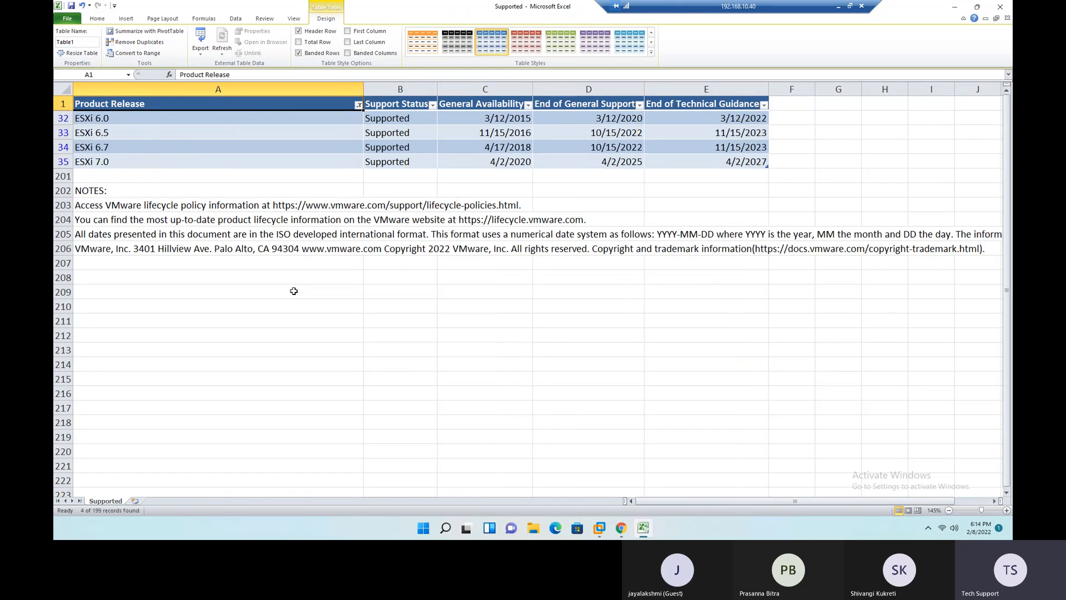
- Widen the Support Status and End of General Support columns so their headers clear the filter arrows
mouse_move(131, 119)
left_mouse_down()
mouse_move(130, 145)
mouse_move(128, 135)
left_mouse_up()
left_click(128, 147)
left_click(128, 162)
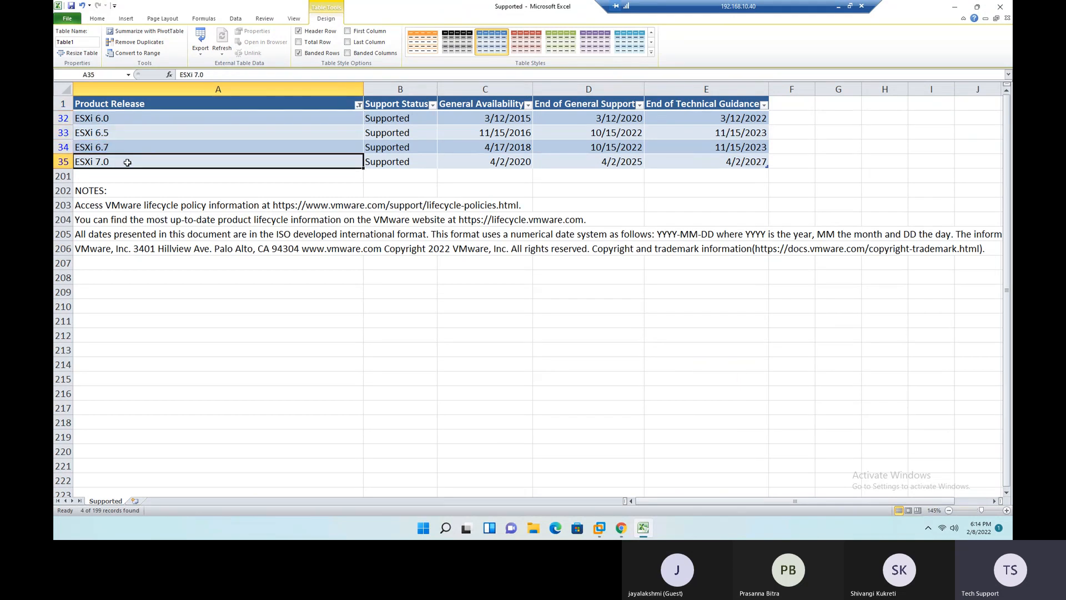
left_click_drag(437, 89, 449, 89)
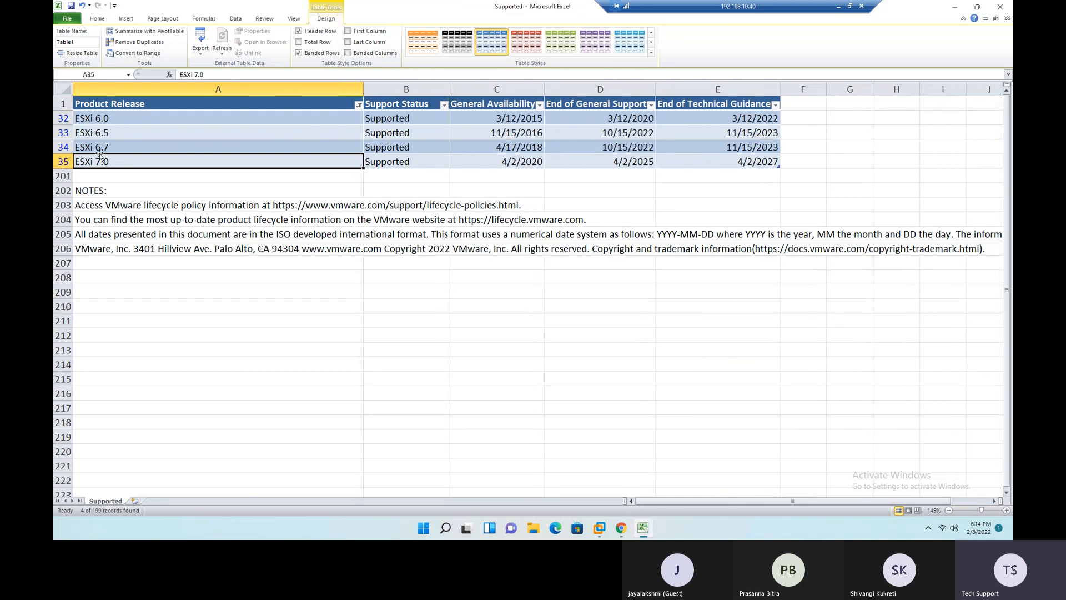
left_click(489, 165)
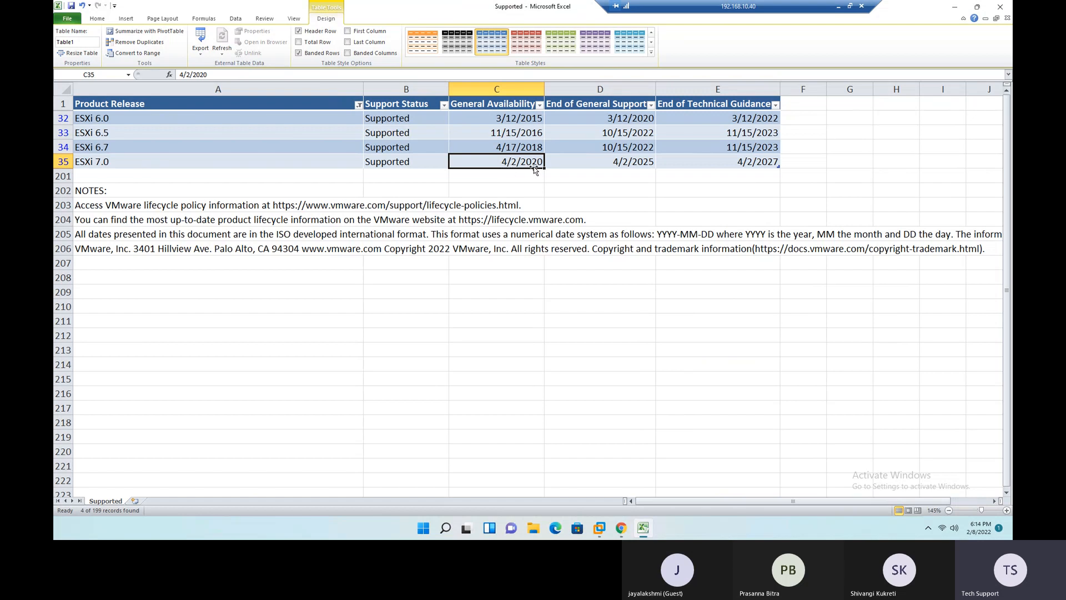
left_click(611, 173)
left_click_drag(657, 90, 679, 89)
- Examine the End of General Support dates for ESXi 7.0, 6.7, 6.5 and 6.0
left_click(588, 160)
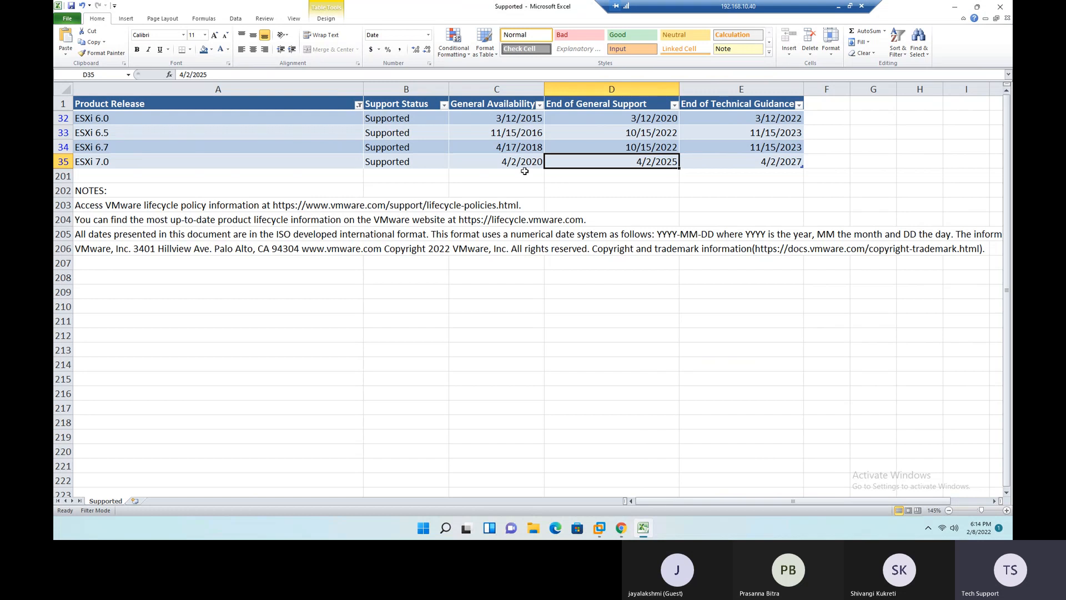
left_click(133, 149)
left_click(632, 150)
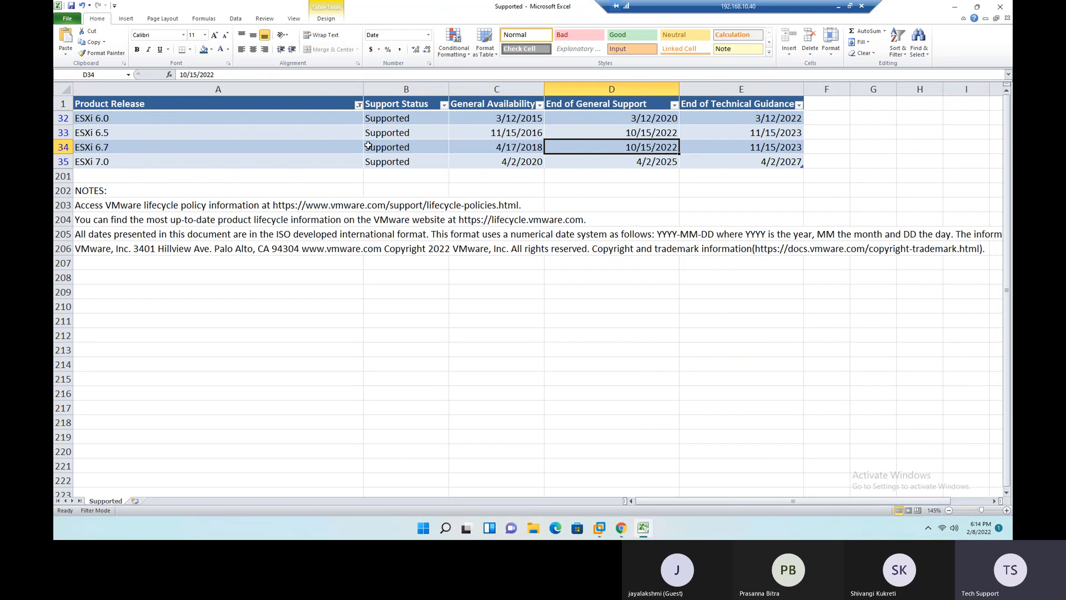
left_click(166, 136)
left_click(628, 135)
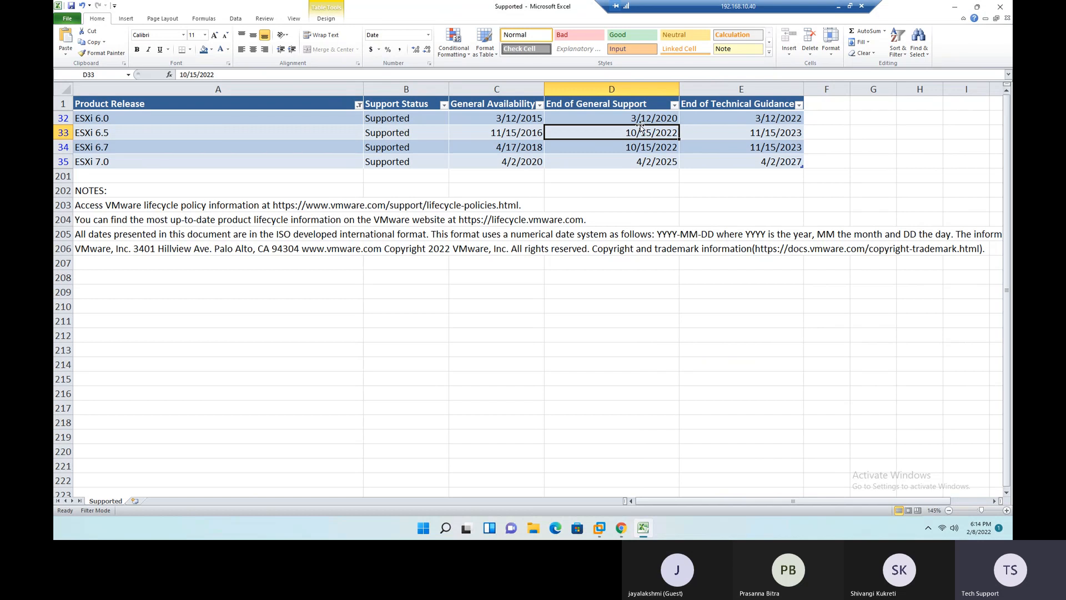
left_click(201, 119)
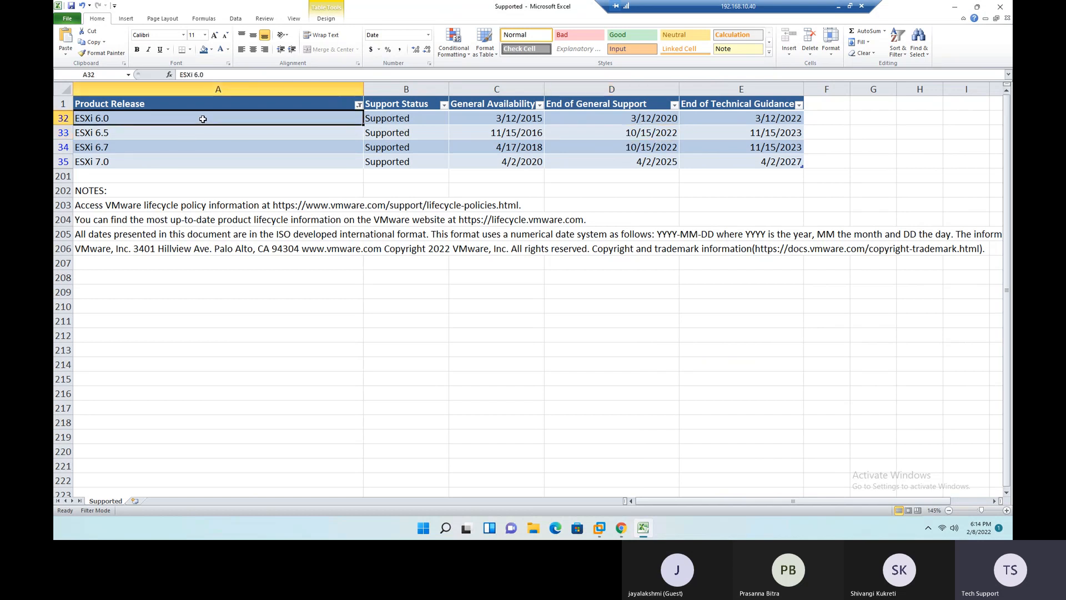
left_click(620, 120)
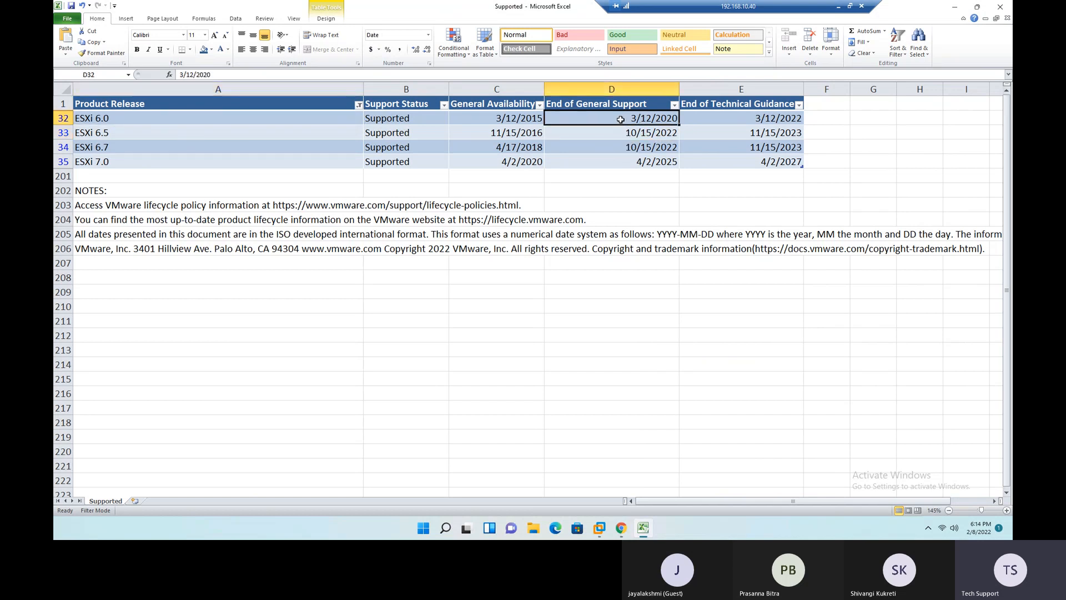
- Turn the table's filtering off and back on to bring back every product release
left_click(220, 106)
key("alt+d")
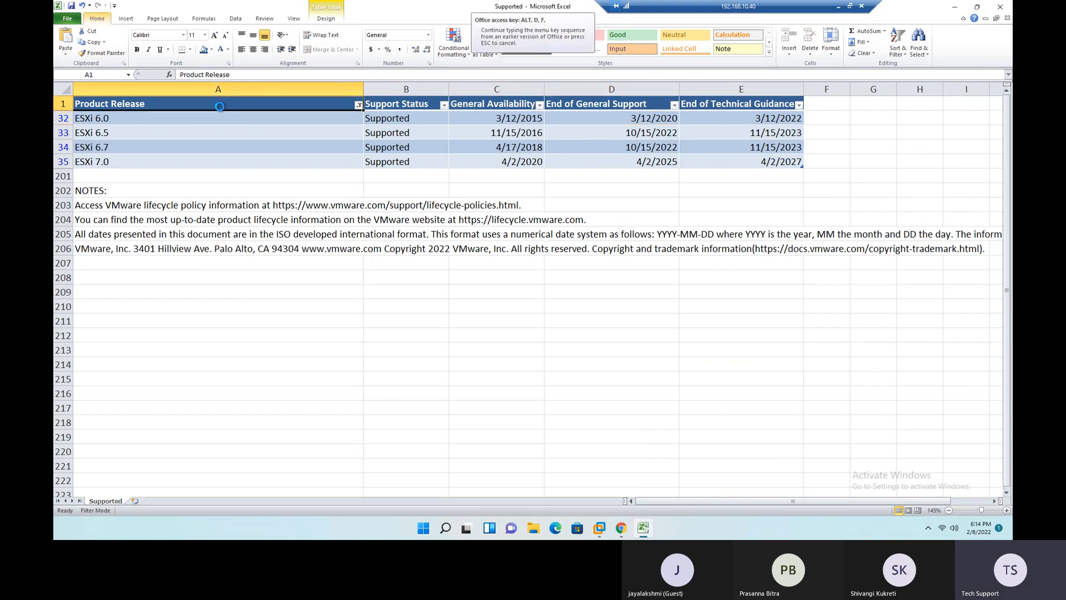
key("f")
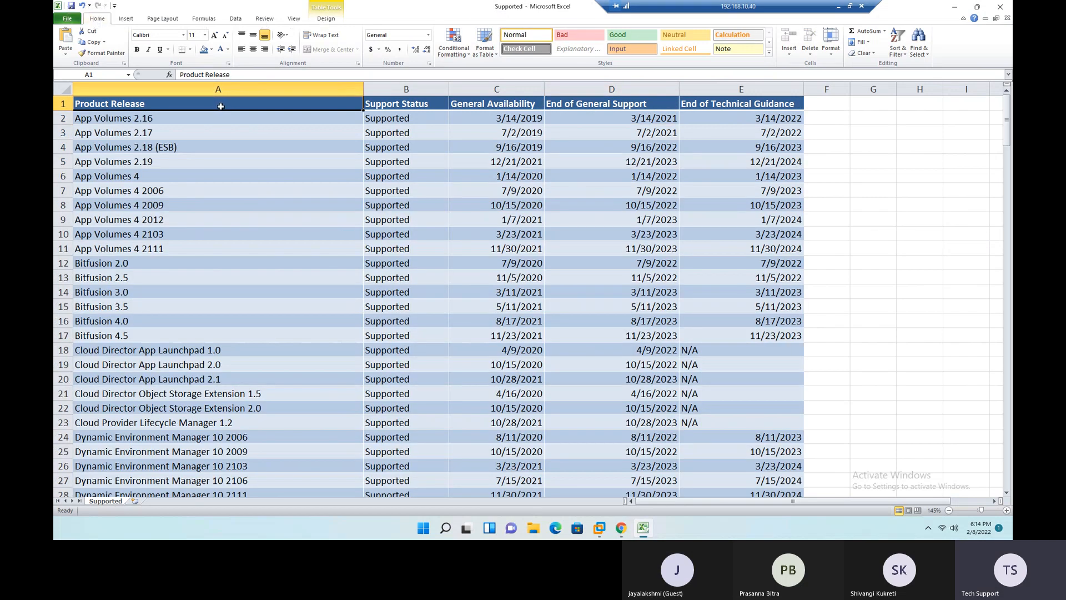
key("alt+d")
key("f")
key("f")
- Filter the Product Release column to the ESXi releases again
left_click(356, 105)
left_click(304, 186)
type("esx")
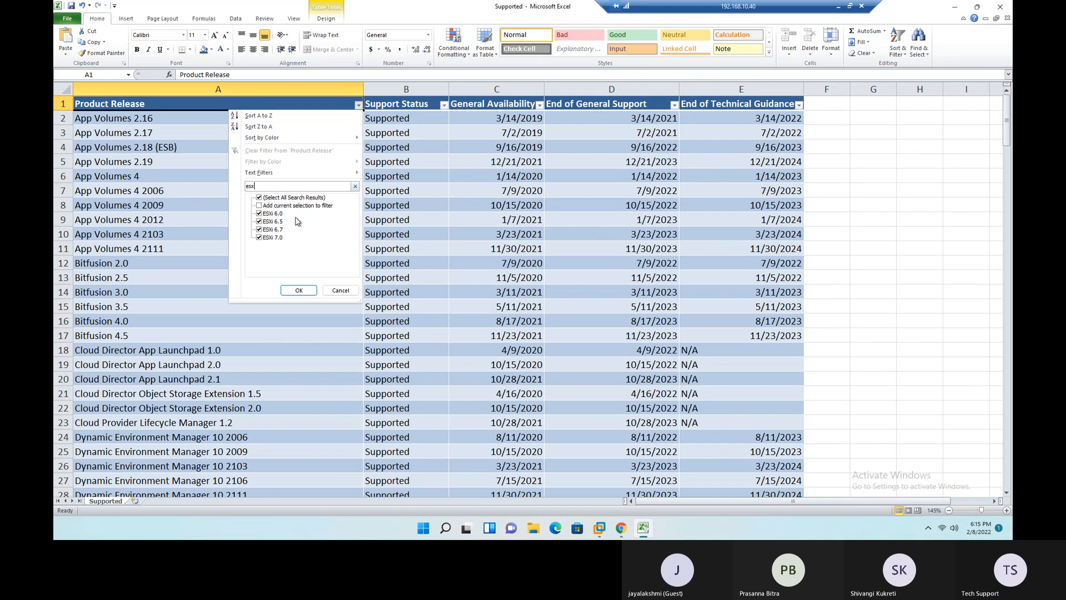
left_click(299, 290)
- Fill the ESXi 6.5, 6.7 and 7.0 product cells with the standard orange color
left_click(147, 146)
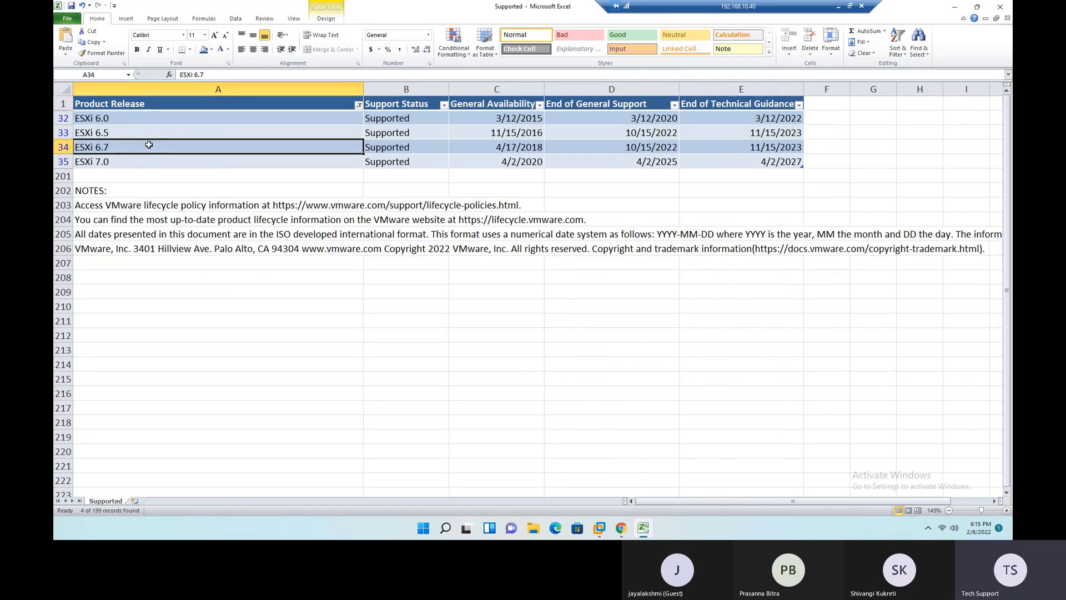
left_click_drag(166, 133, 173, 161)
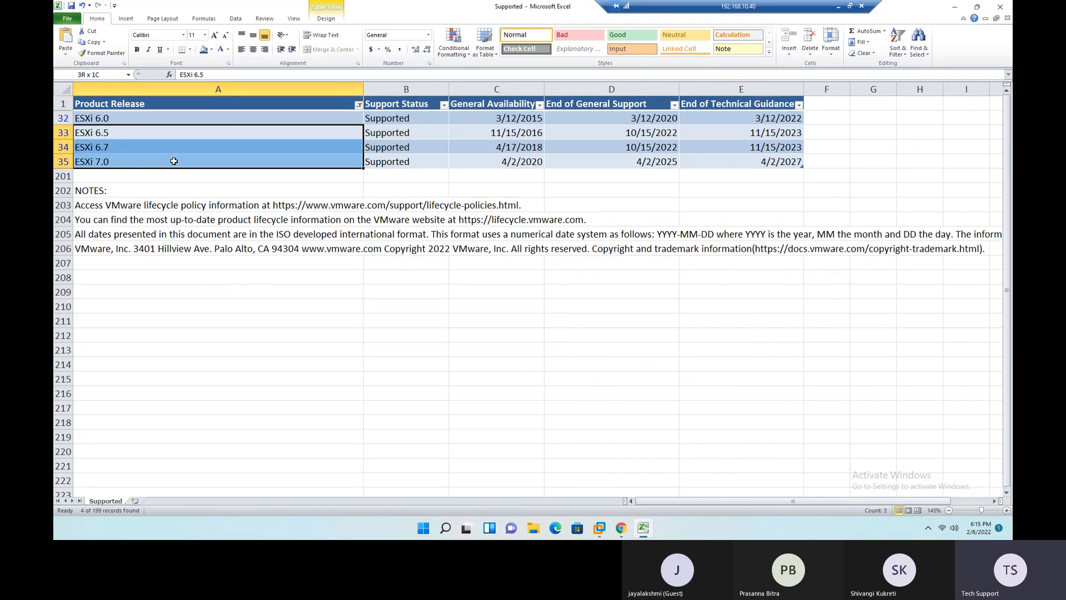
left_click(211, 49)
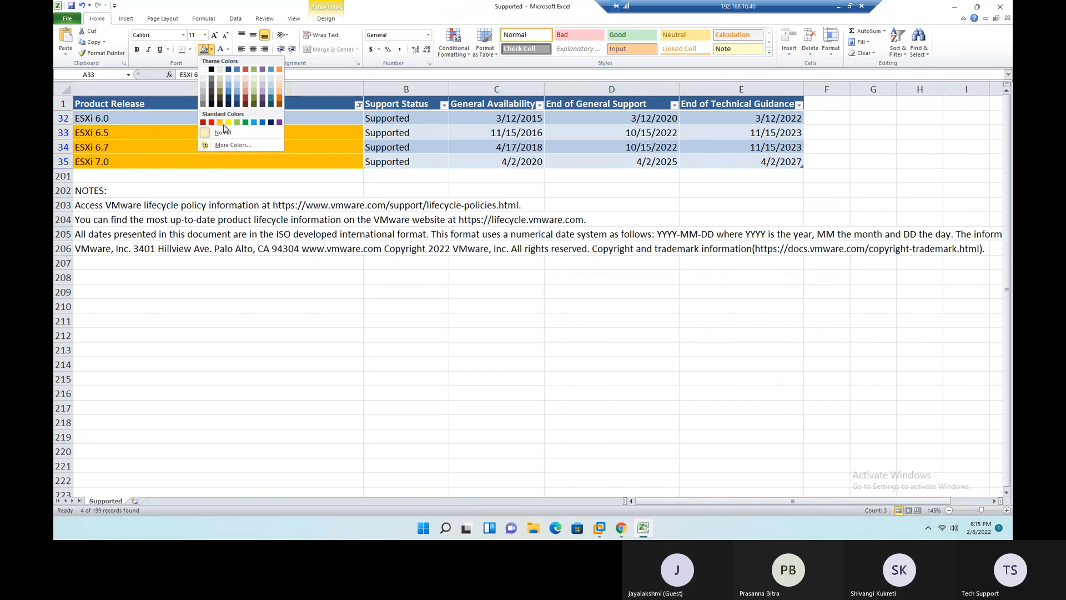
left_click(221, 122)
- Clear the ESXi filter so the table lists all products
left_click(184, 104)
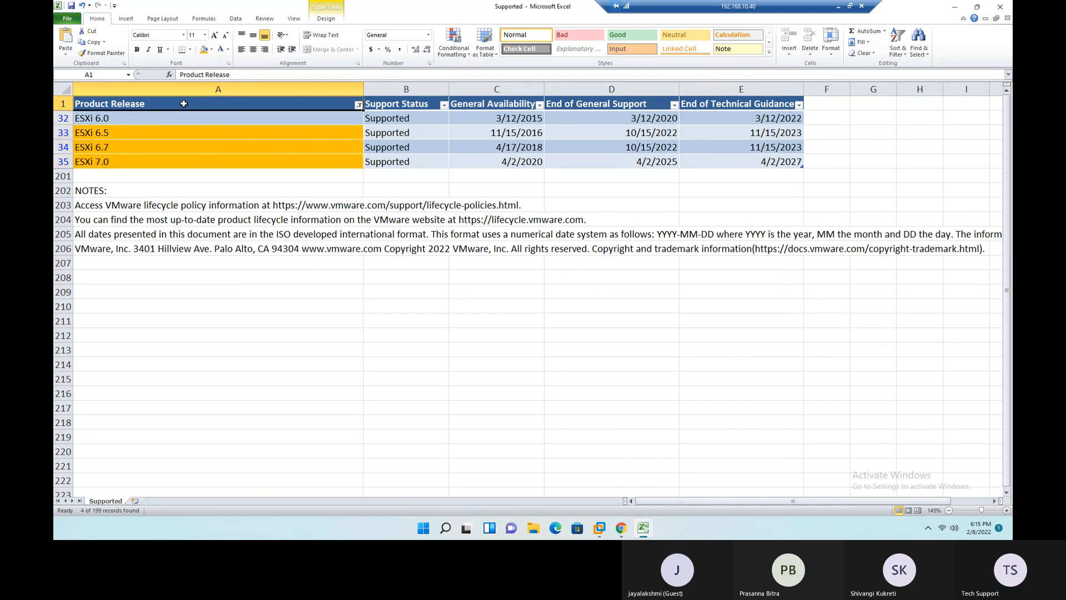
key("alt+d")
key("f")
key("s")
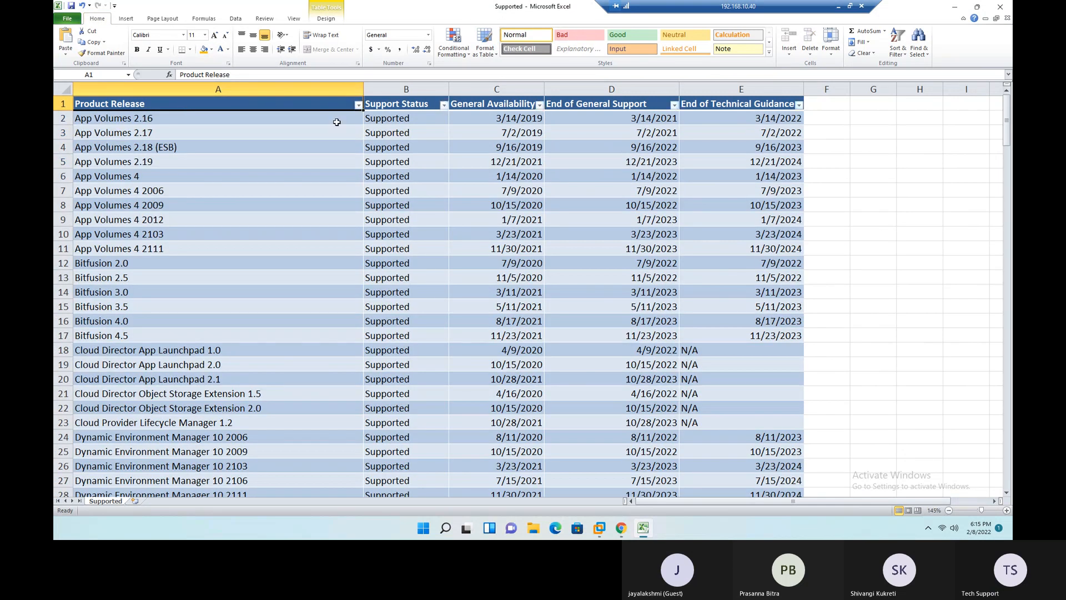
- Filter the Product Release column by "vcenter"
left_click(358, 105)
left_click(290, 186)
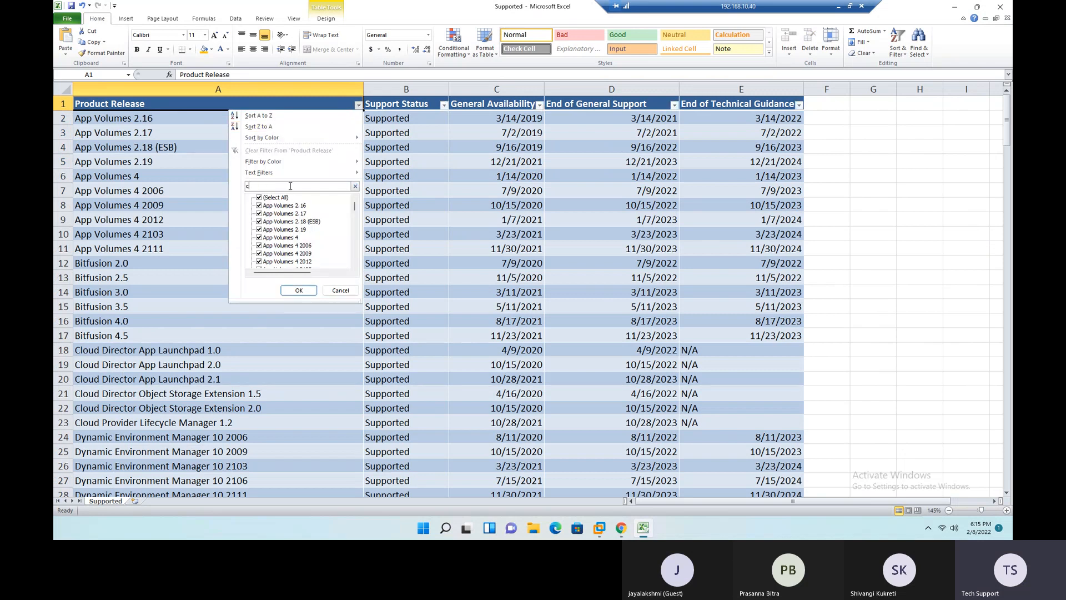
type("vcenter")
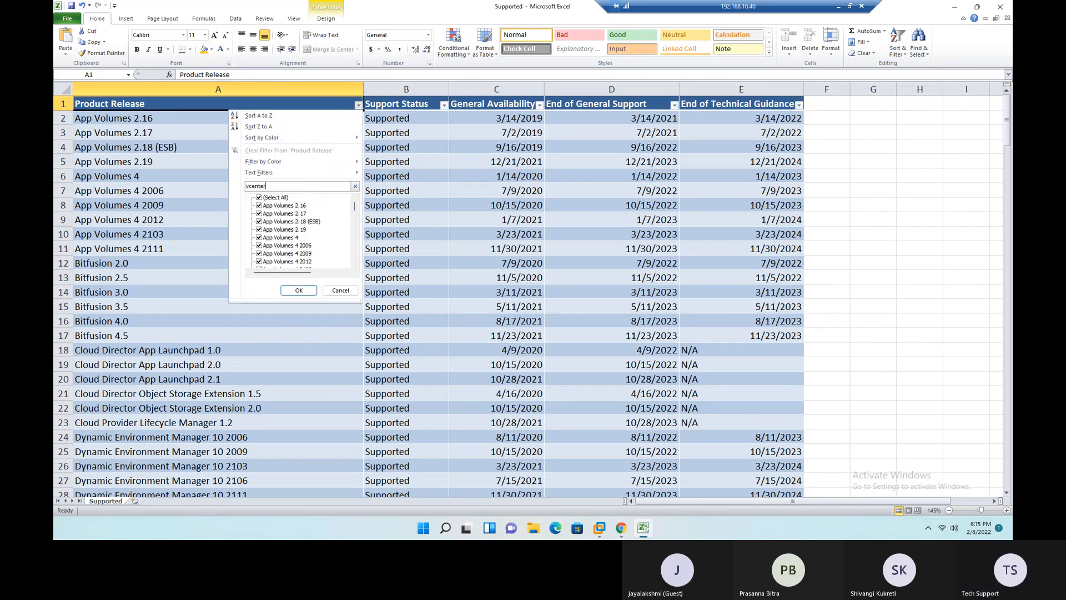
left_click(298, 290)
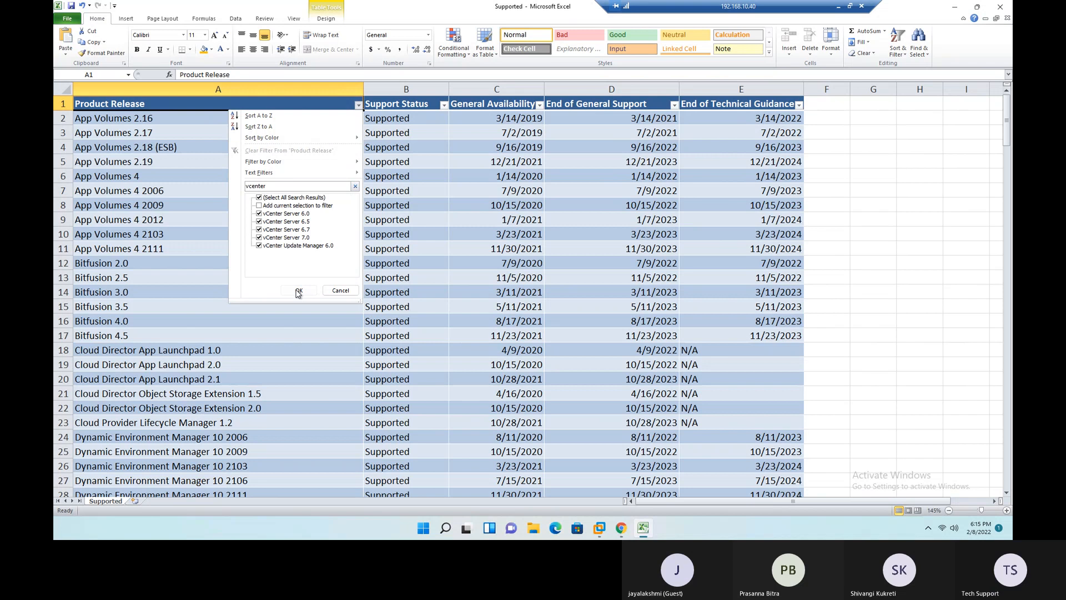
- Examine the vCenter releases' General Availability, End of General Support and End of Technical Guidance dates, especially for vCenter Server 6.0
left_click_drag(234, 118, 233, 161)
left_click_drag(505, 117, 502, 157)
left_click_drag(578, 115, 578, 176)
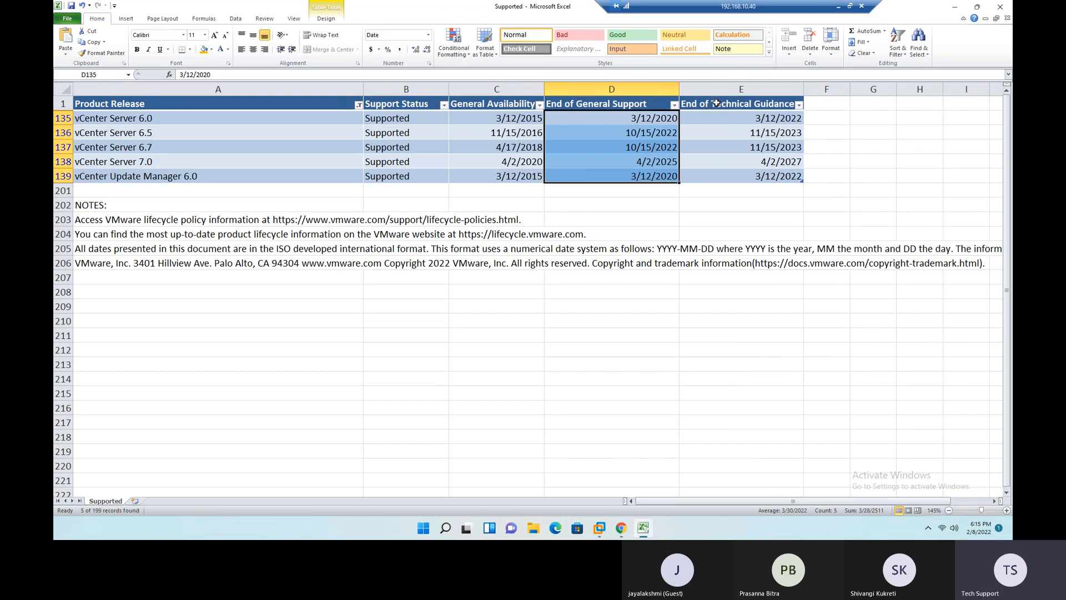
left_click_drag(739, 118, 743, 174)
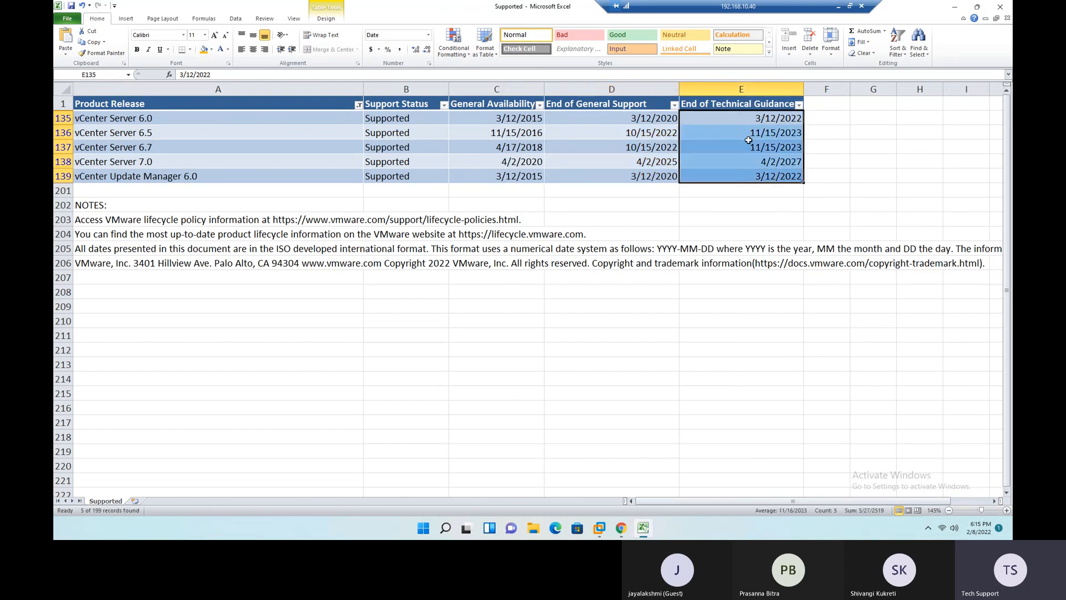
left_click(740, 122)
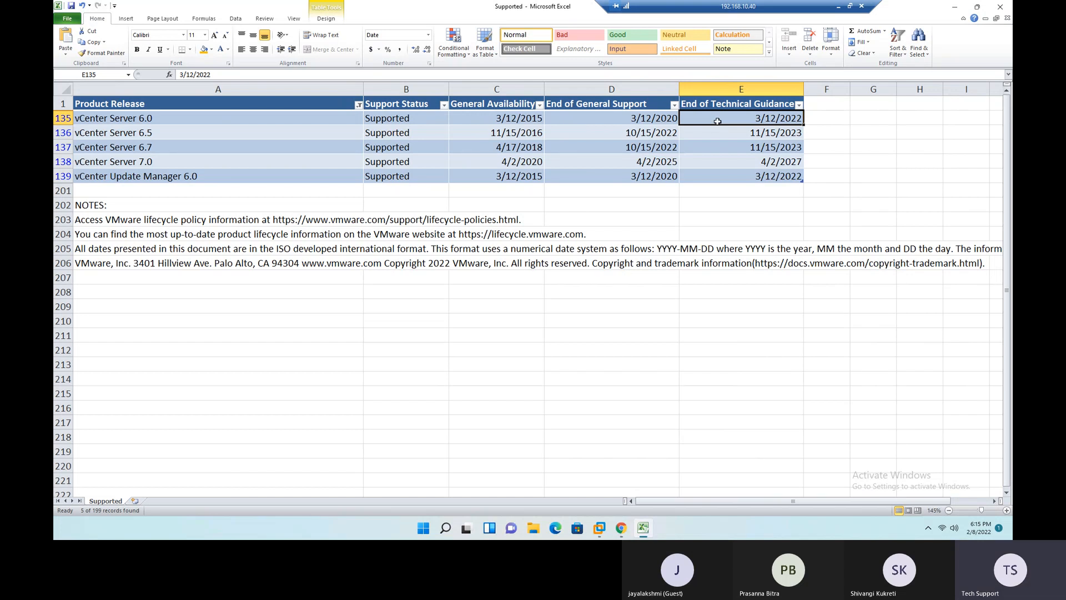
left_click(219, 121)
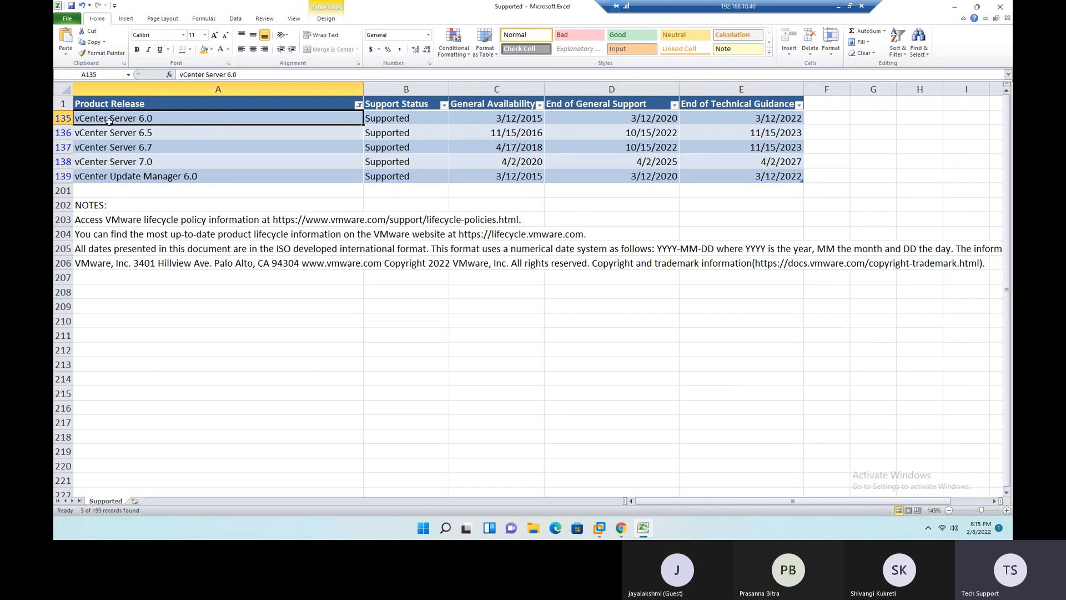
left_click(609, 118)
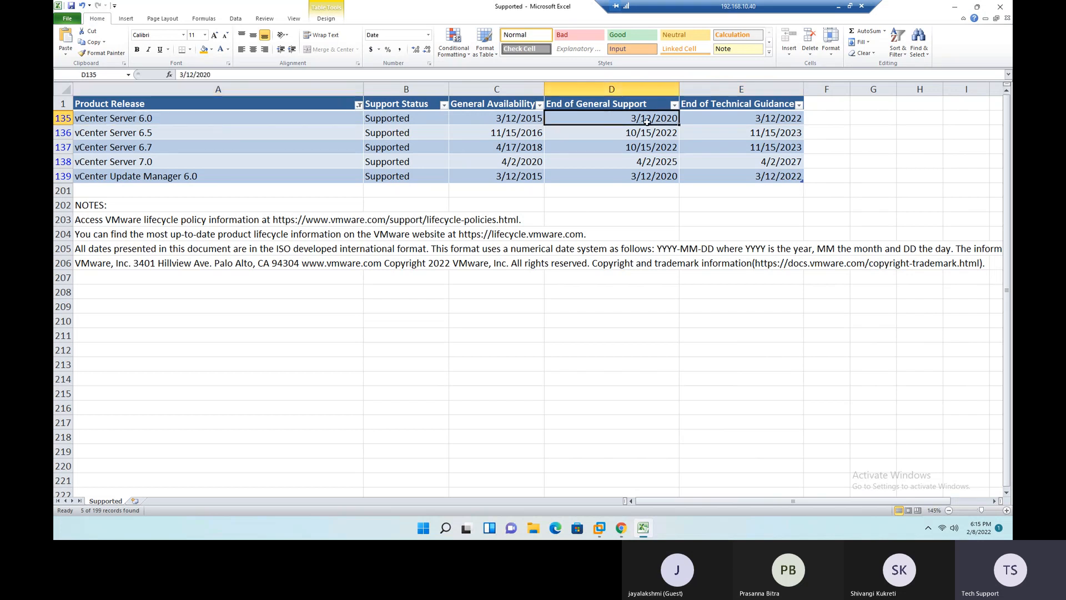
left_click(743, 118)
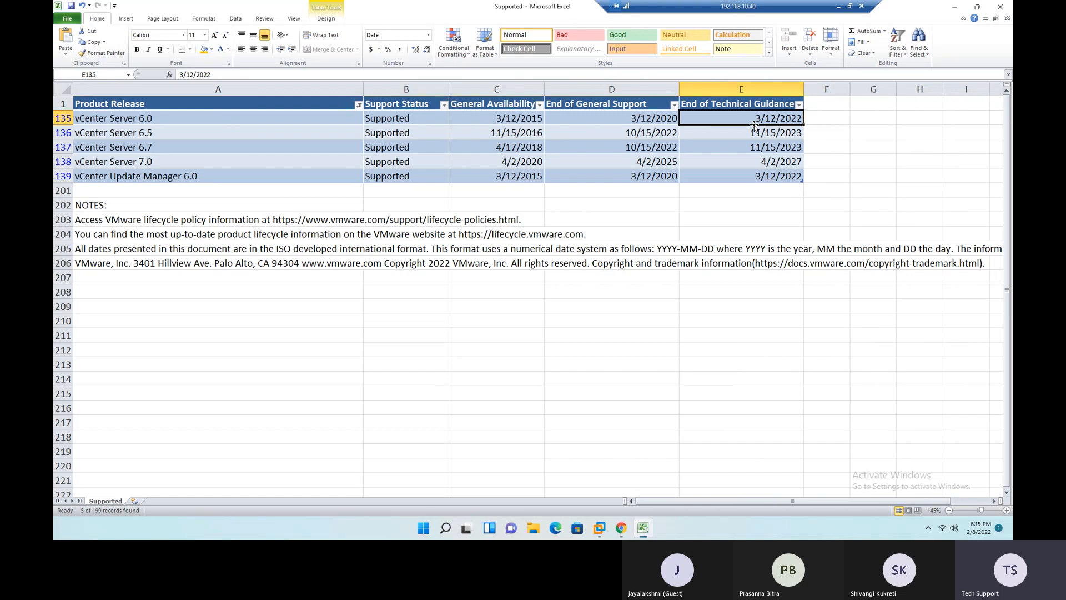
left_click(592, 118)
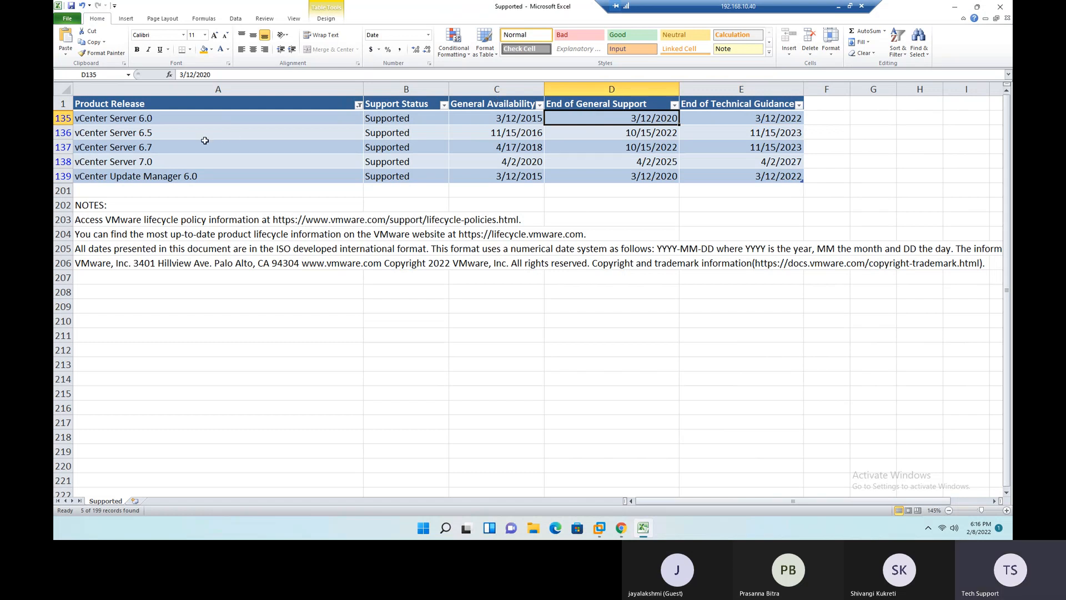
- Fill the vCenter Server 6.5, 6.7 and 7.0 product cells with orange
left_click_drag(205, 118, 213, 167)
left_click(264, 237)
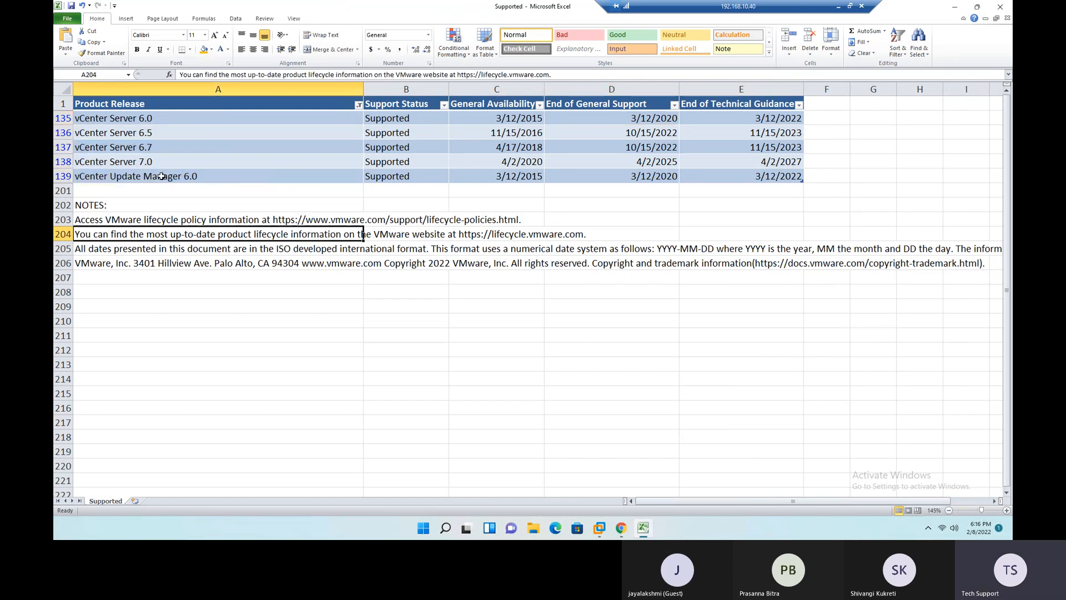
left_click_drag(157, 136, 156, 162)
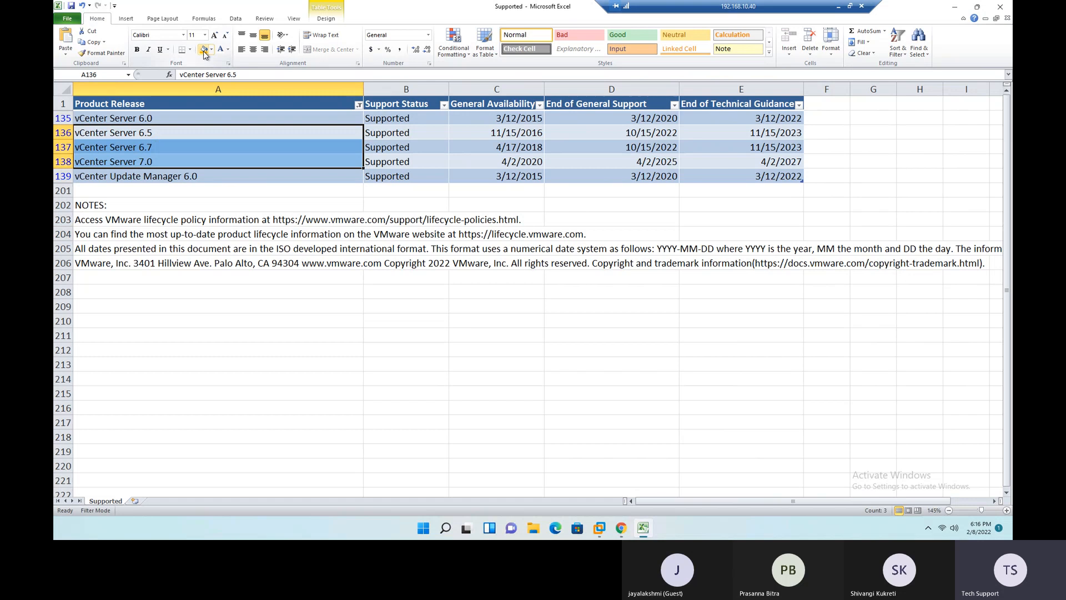
left_click(651, 164)
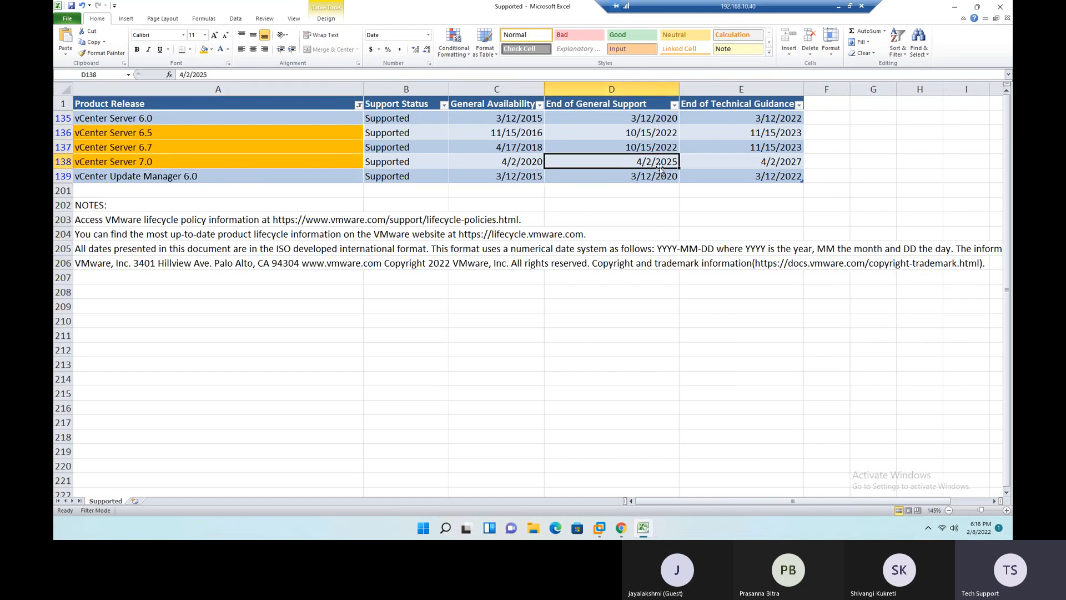
- Remove the vCenter filter so the whole product lifecycle table is shown
left_click(327, 103)
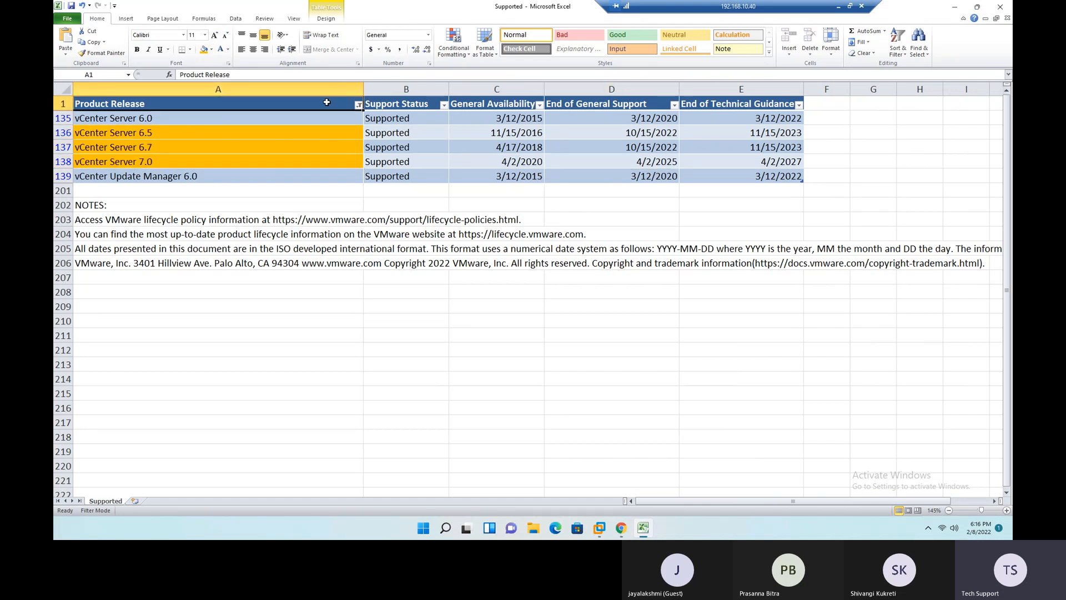
key("alt+d")
key("f")
key("s")
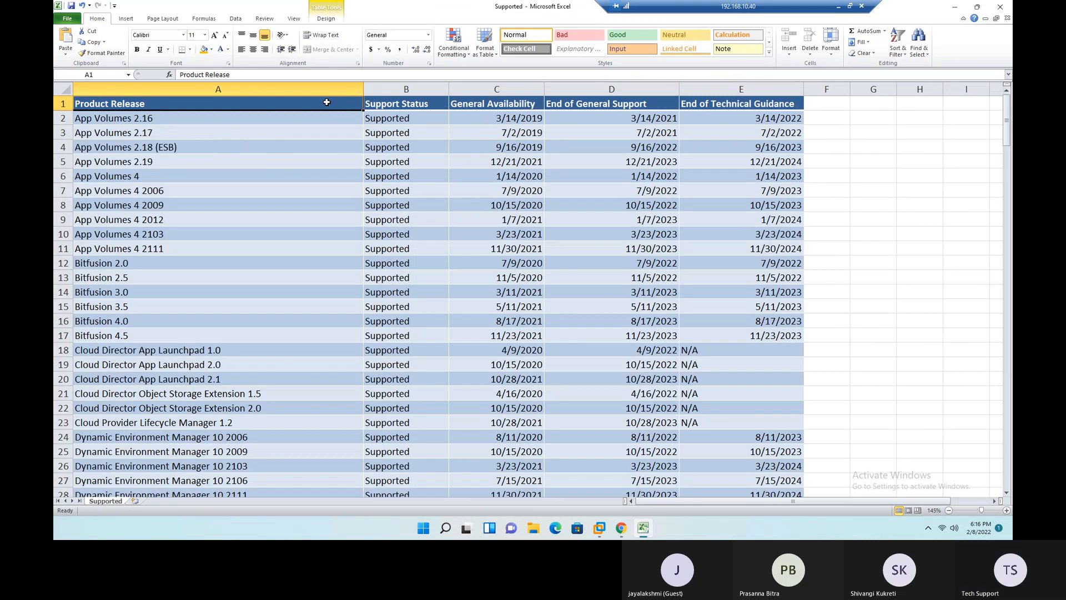
- Filter the Product Release column by "nsx"
left_click(358, 105)
left_click(285, 186)
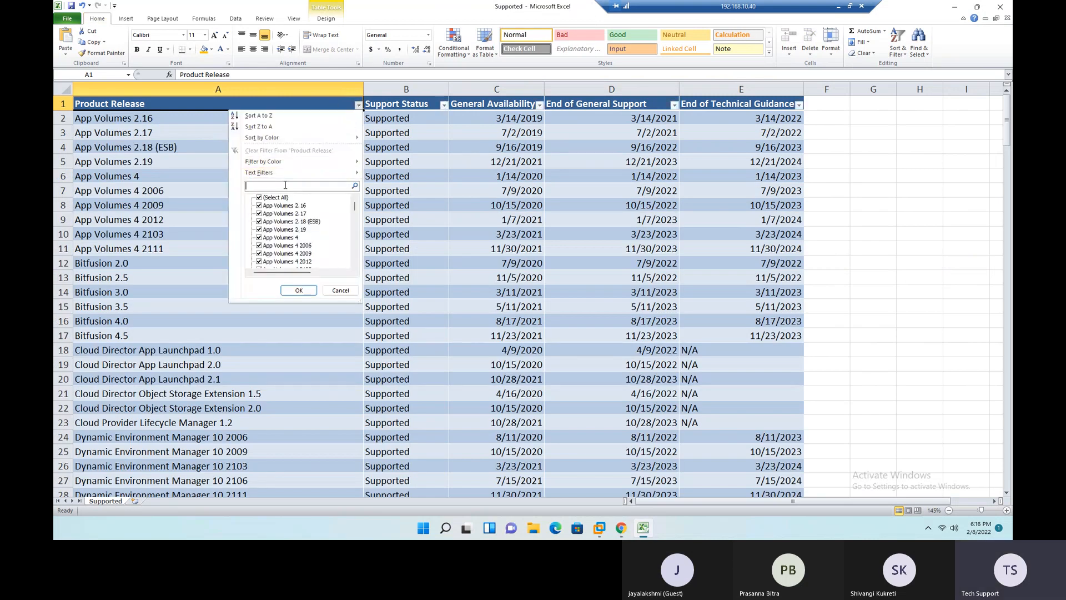
type("nsx")
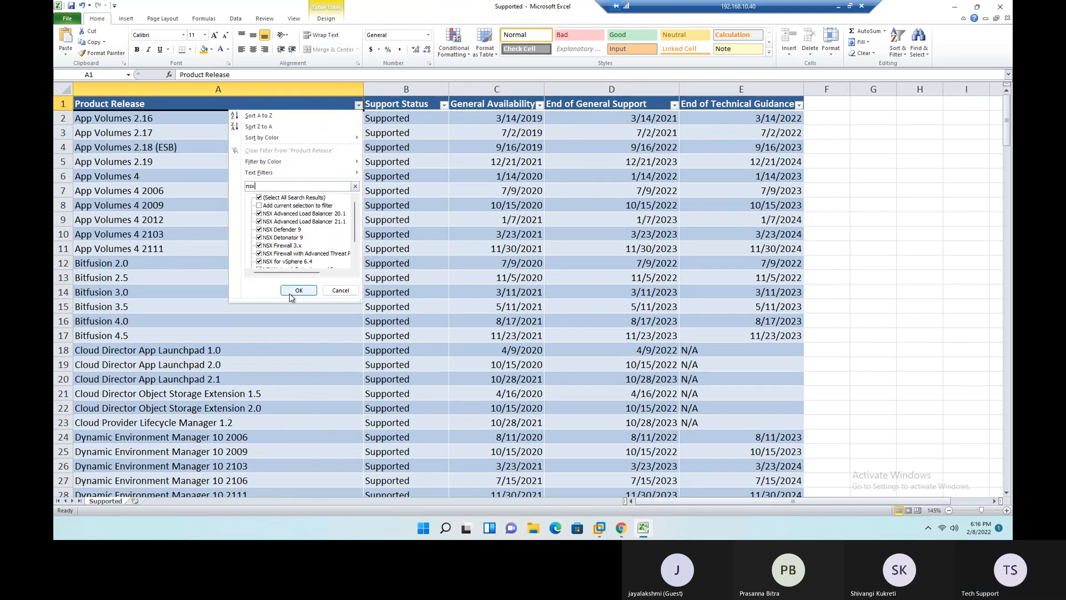
left_click(296, 291)
- Fill the NSX for vSphere 6.4 and NSX-T Data Center 3.x product cells with orange
left_click(174, 126)
left_click_drag(174, 127, 169, 161)
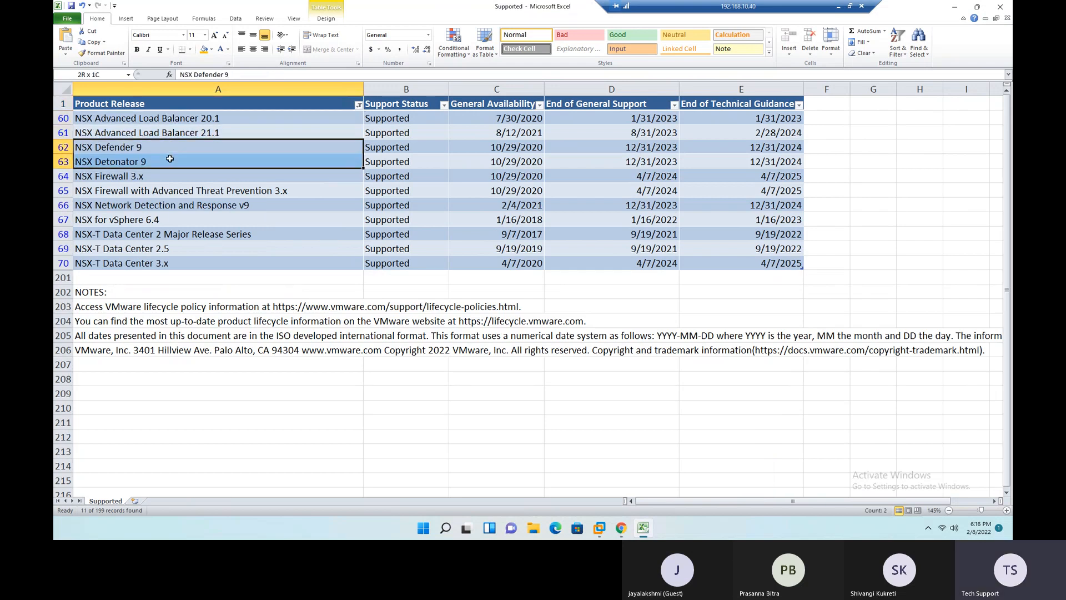
left_click(152, 187)
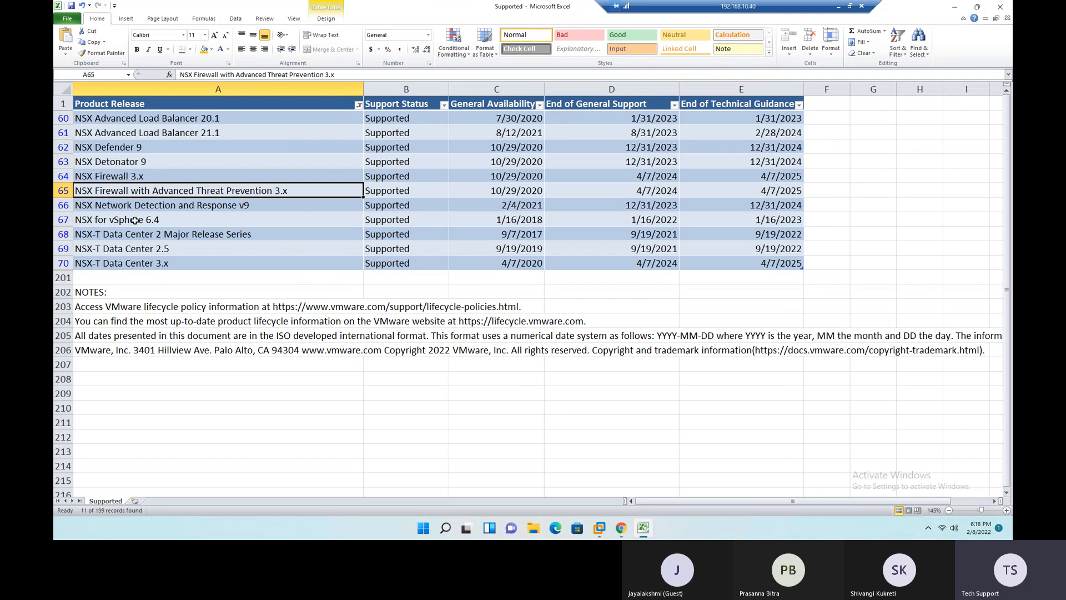
left_click(175, 221)
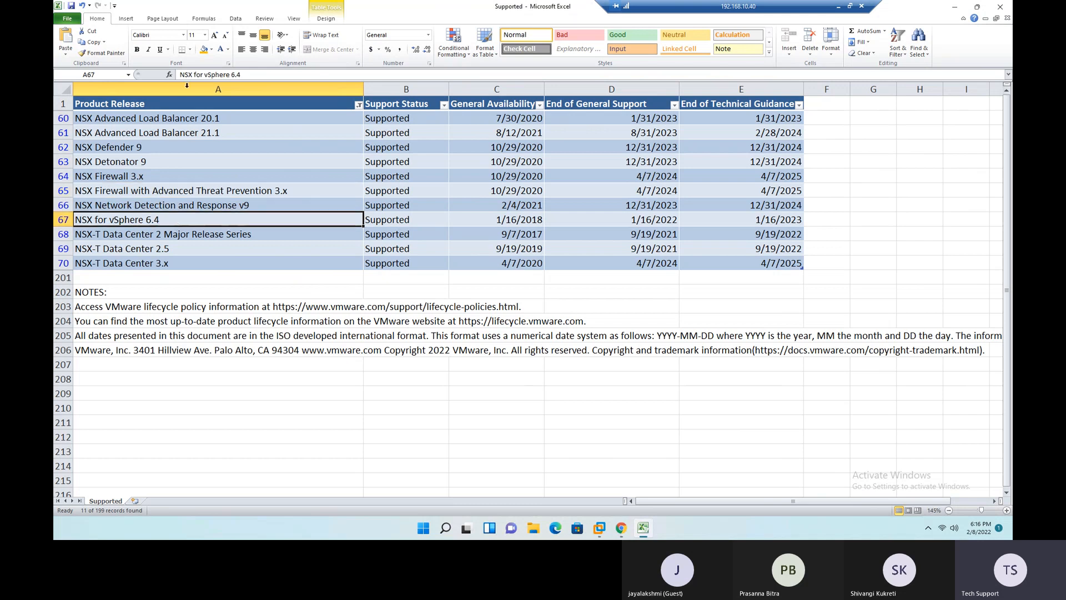
left_click(204, 49)
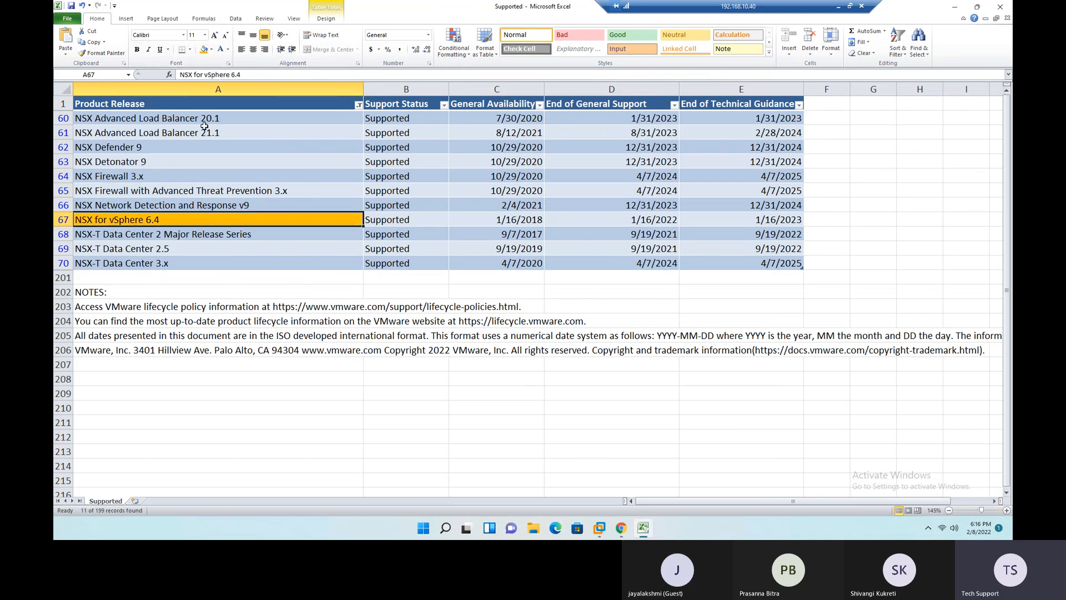
left_click(175, 264)
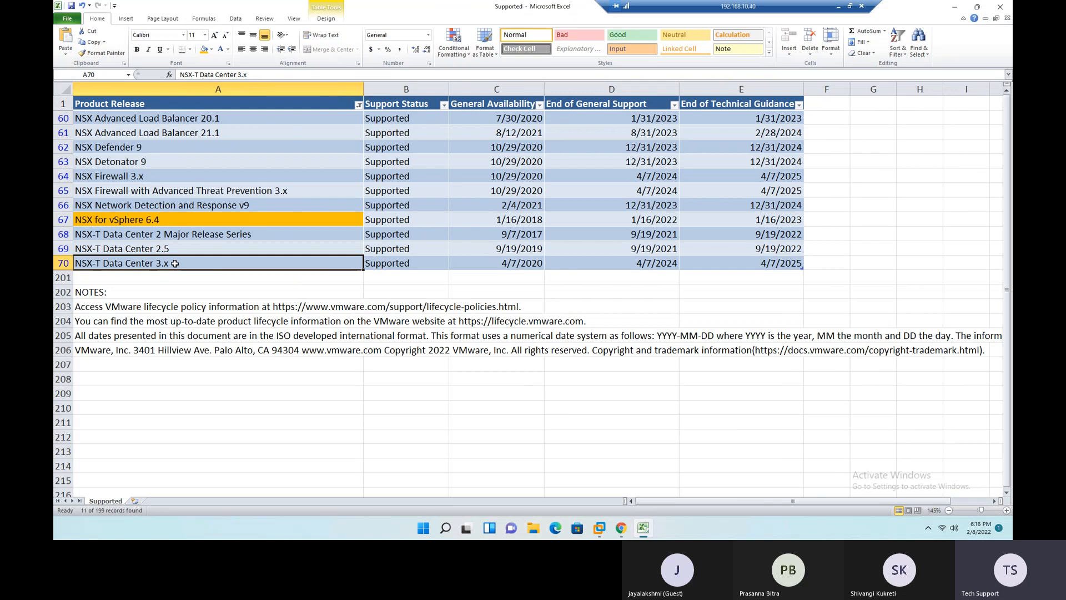
left_click(204, 49)
left_click(217, 393)
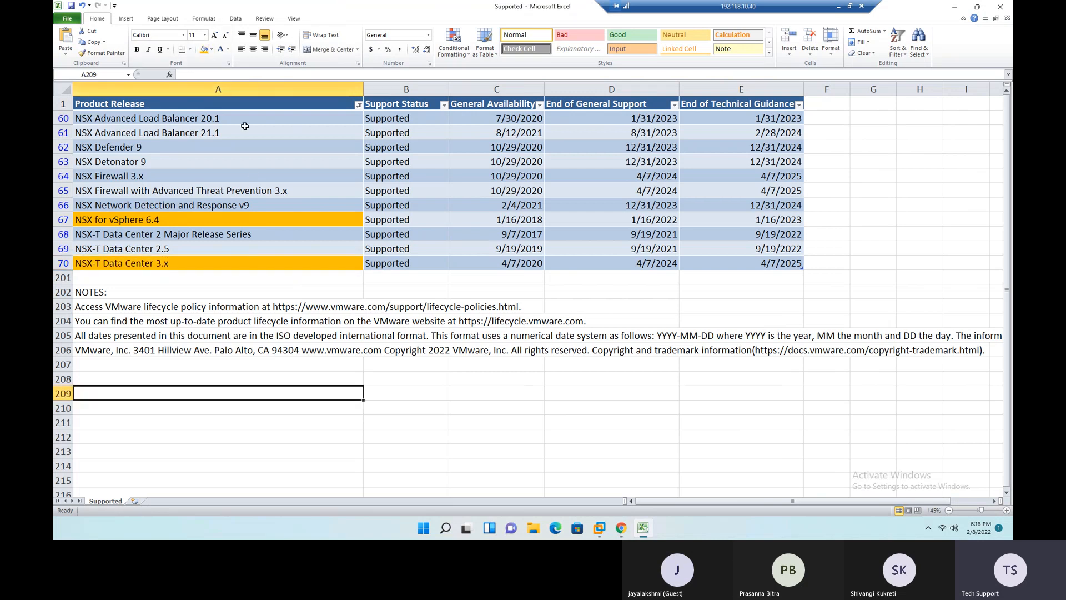
- Clear the NSX filter and filter the Product Release column by the orange cell color instead
left_click(248, 103)
key("alt+d")
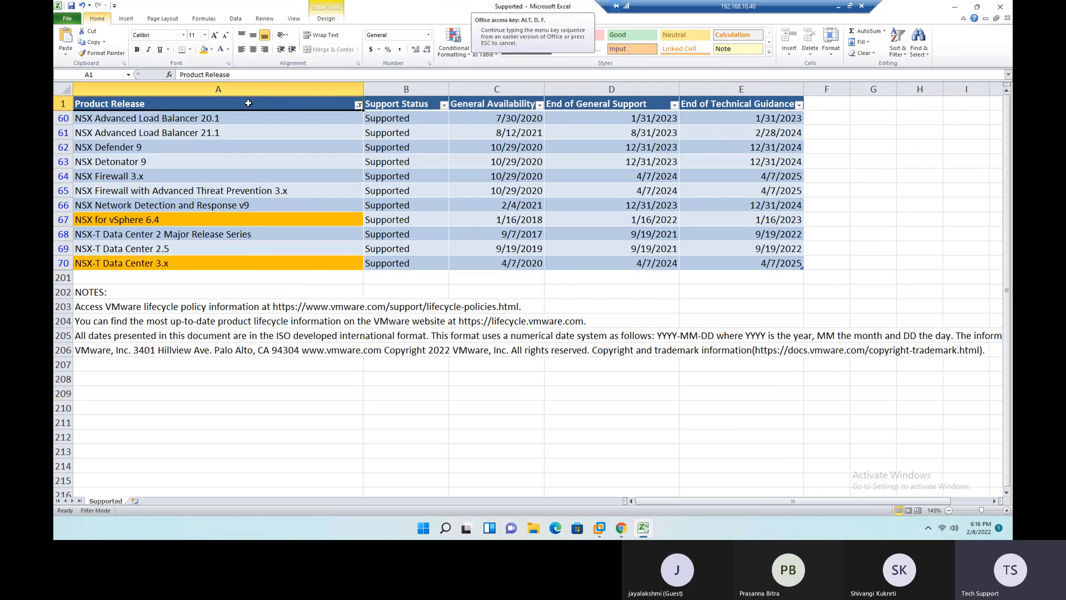
key("s")
left_click(358, 105)
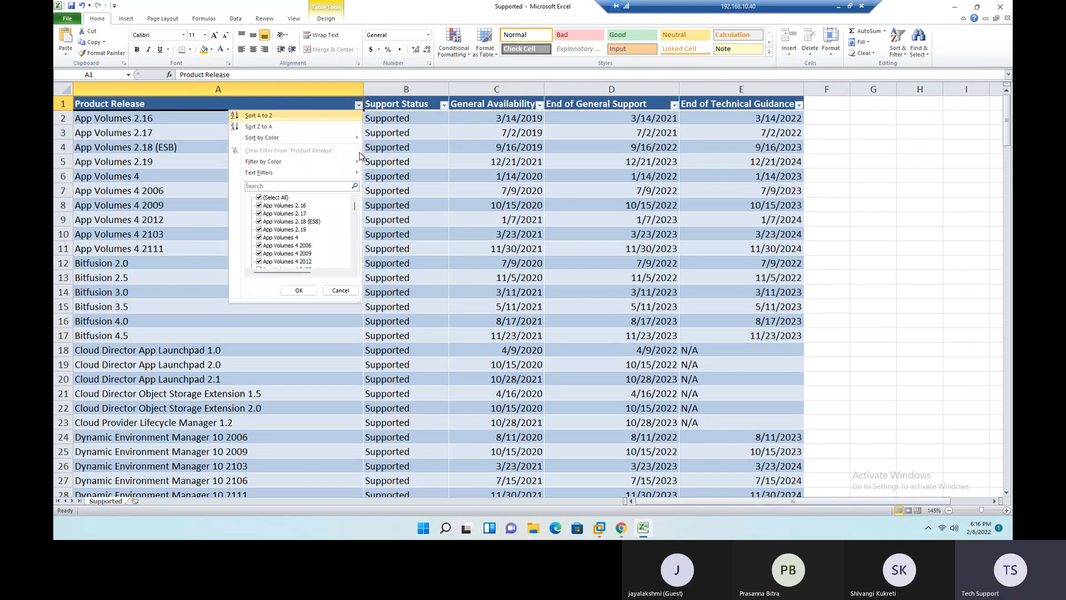
mouse_move(326, 161)
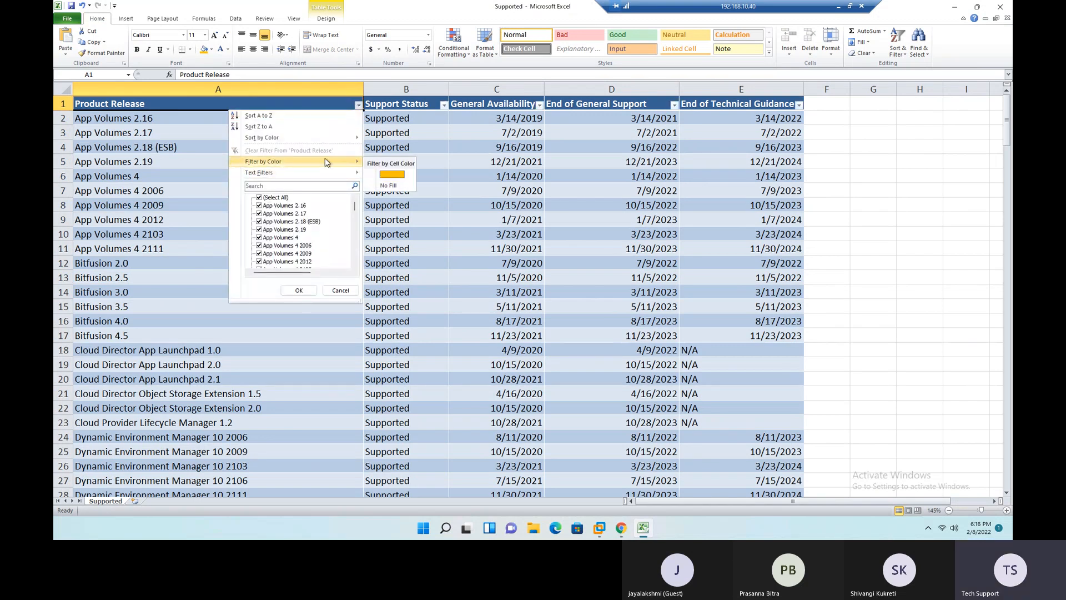
left_click(392, 174)
- Examine the highlighted releases in the filtered table, especially ESXi 6.7 and 7.0 and vCenter Server 6.7 and 7.0
left_click(156, 123)
left_click_drag(156, 129, 126, 128)
left_click(158, 162)
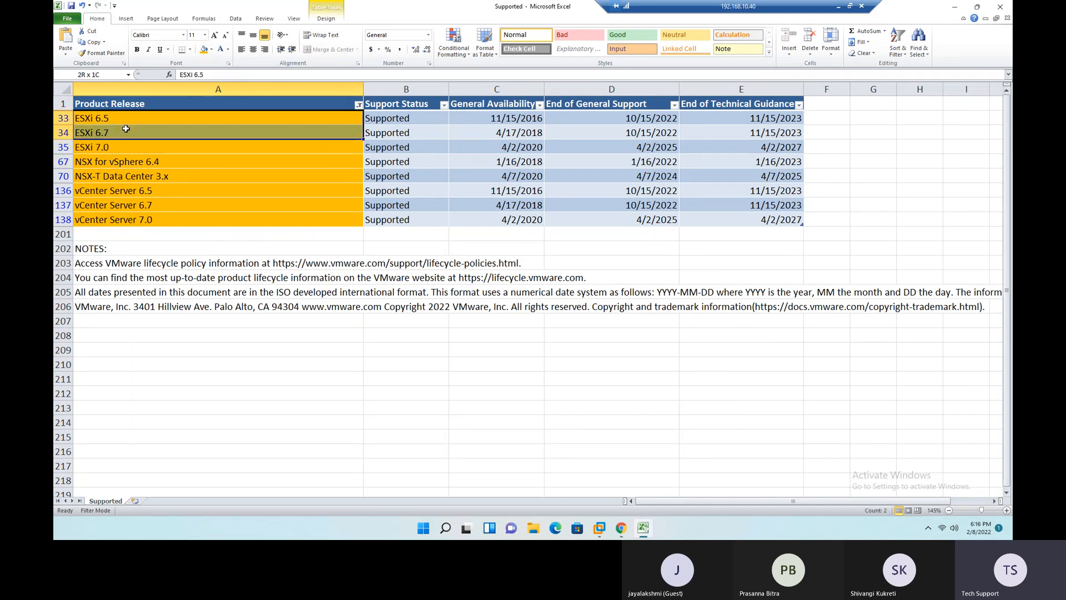
left_click(329, 161)
left_click(240, 133)
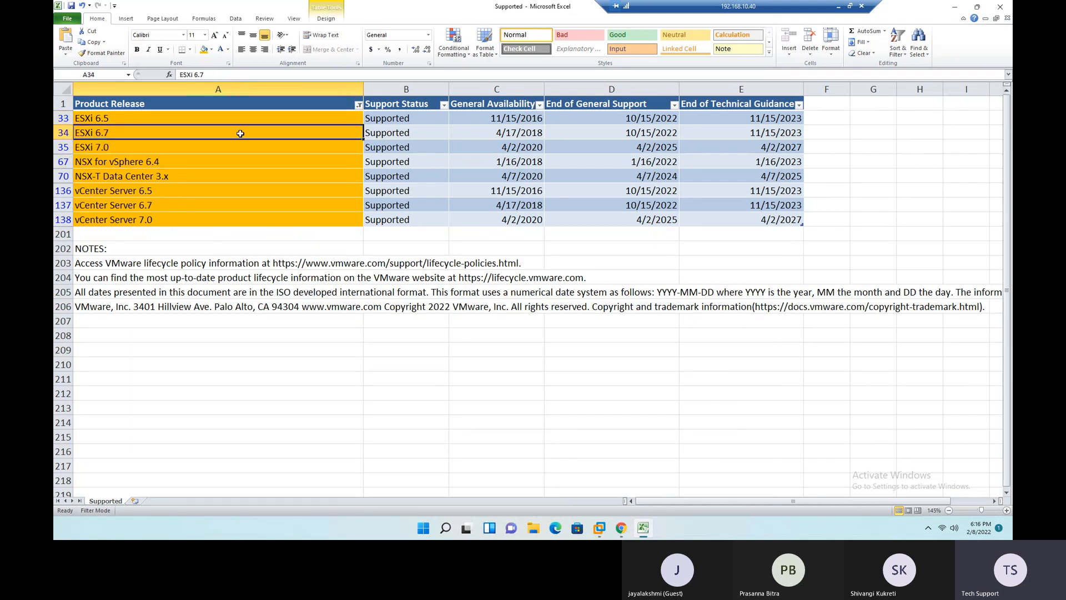
left_click(213, 147)
left_click(214, 131)
left_click(215, 150)
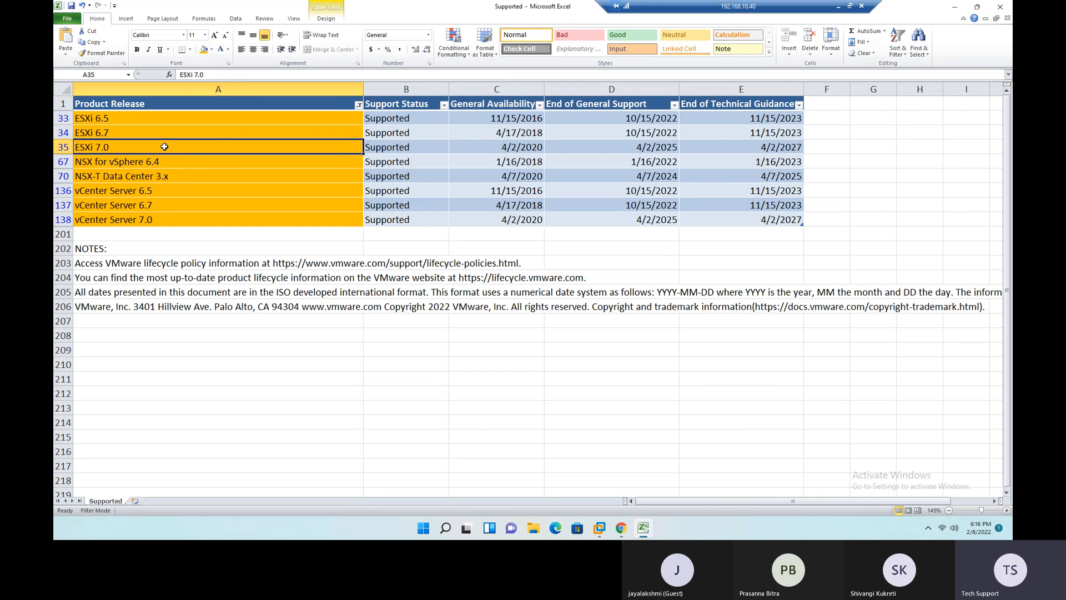
left_click_drag(170, 132, 164, 143)
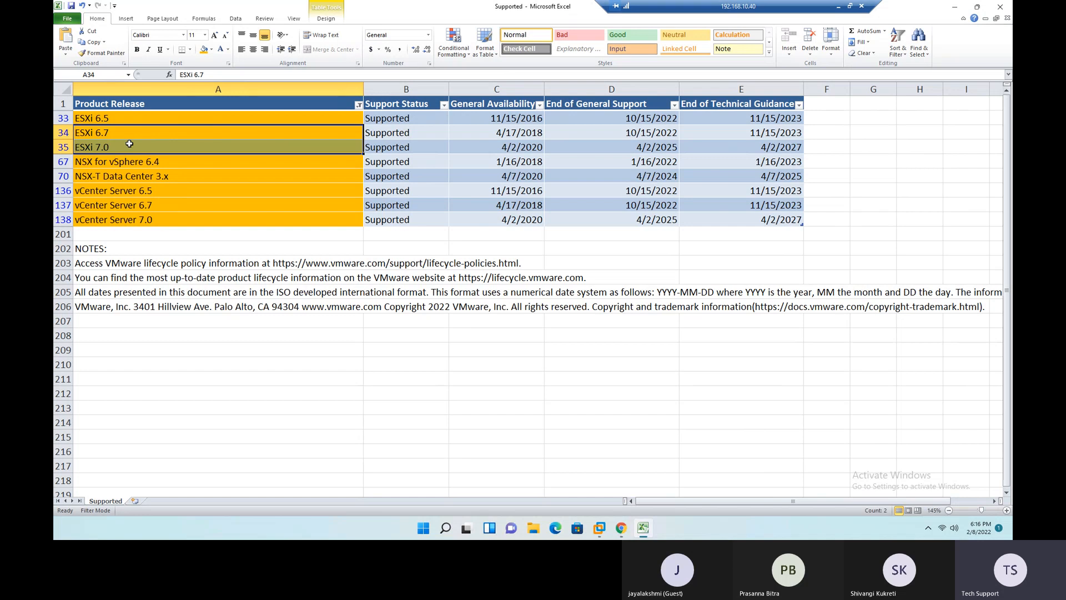
left_click_drag(173, 205, 171, 216)
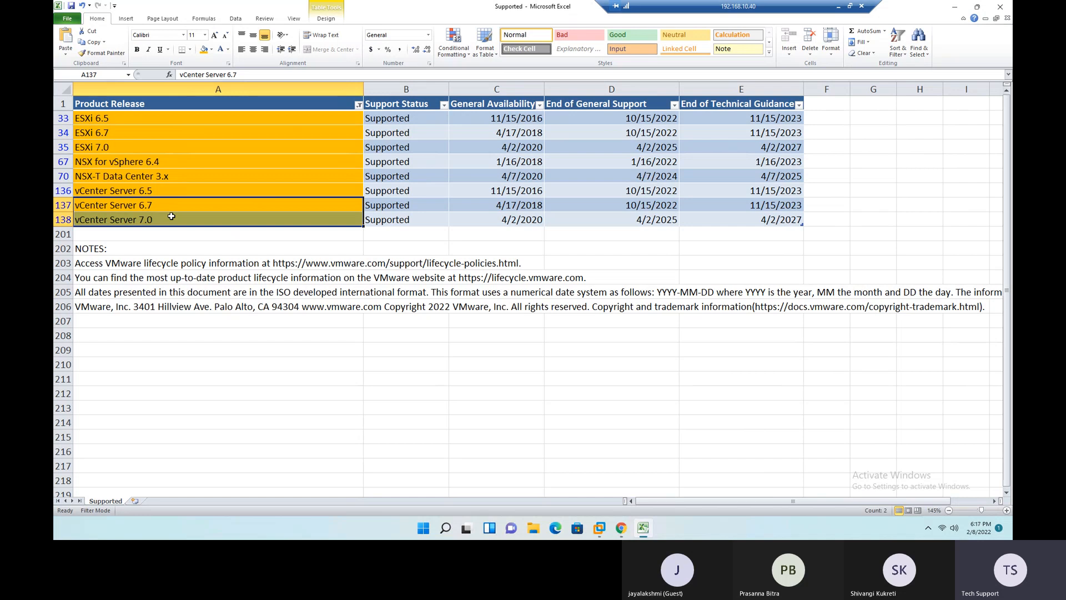
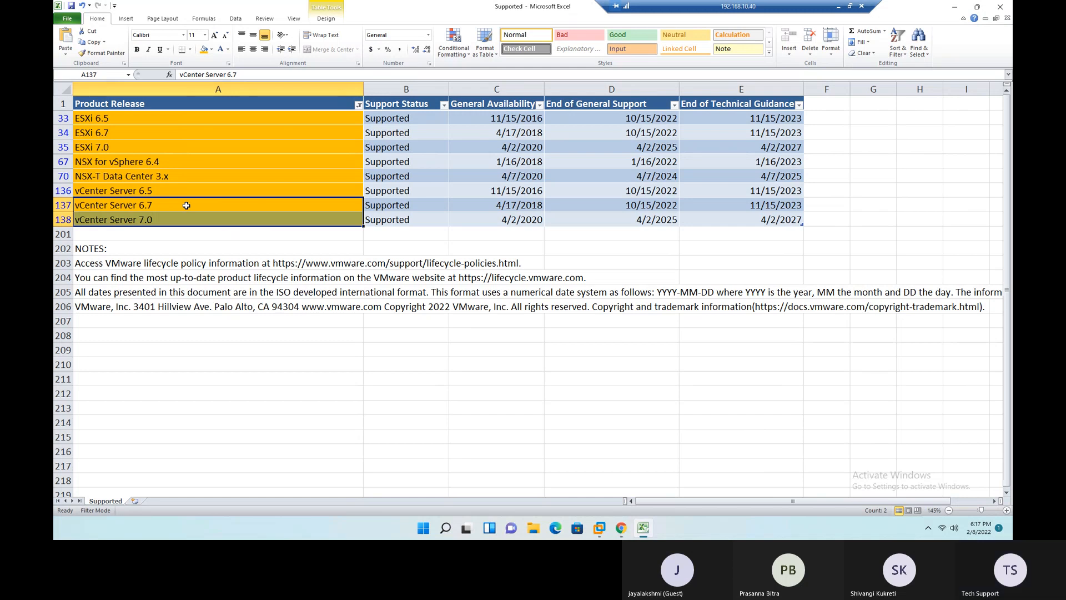
- Examine the End of General Support and End of Technical Guidance dates in the NSX for vSphere 6.4 row
left_click(213, 164)
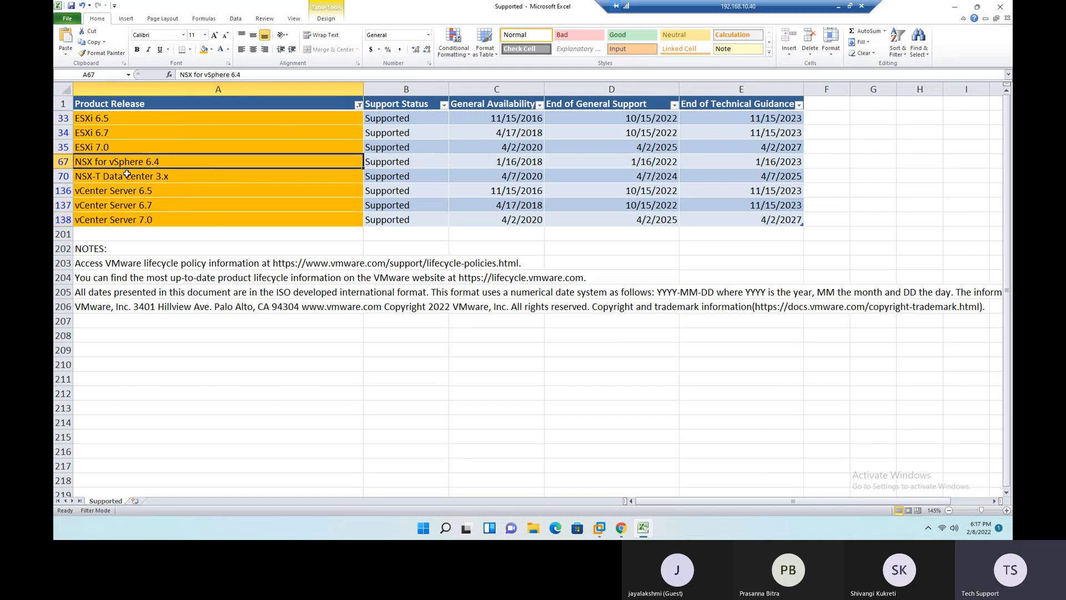
left_click(667, 162)
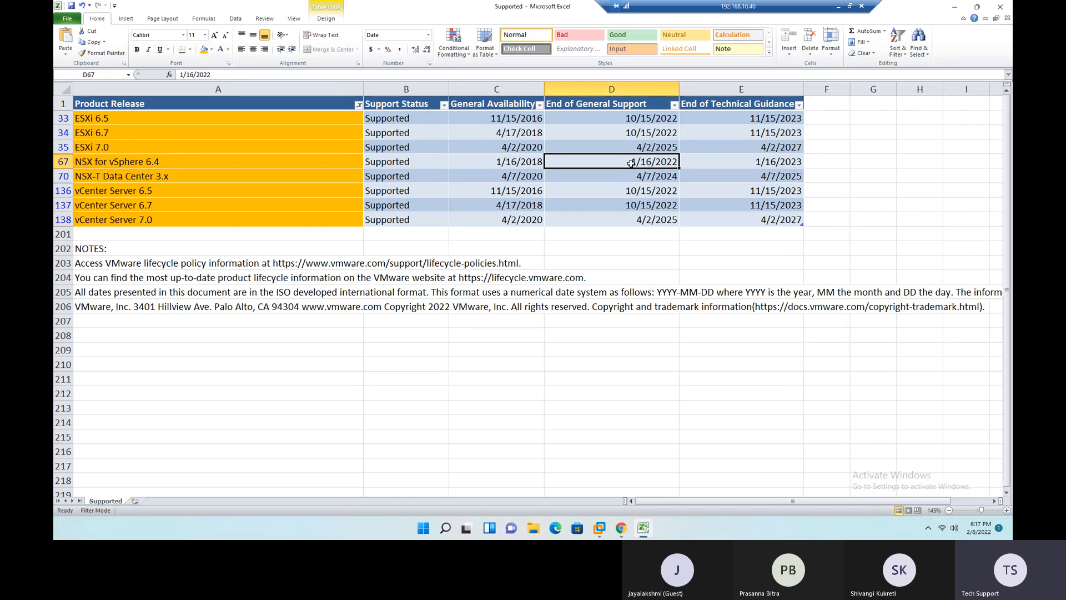
left_click(772, 162)
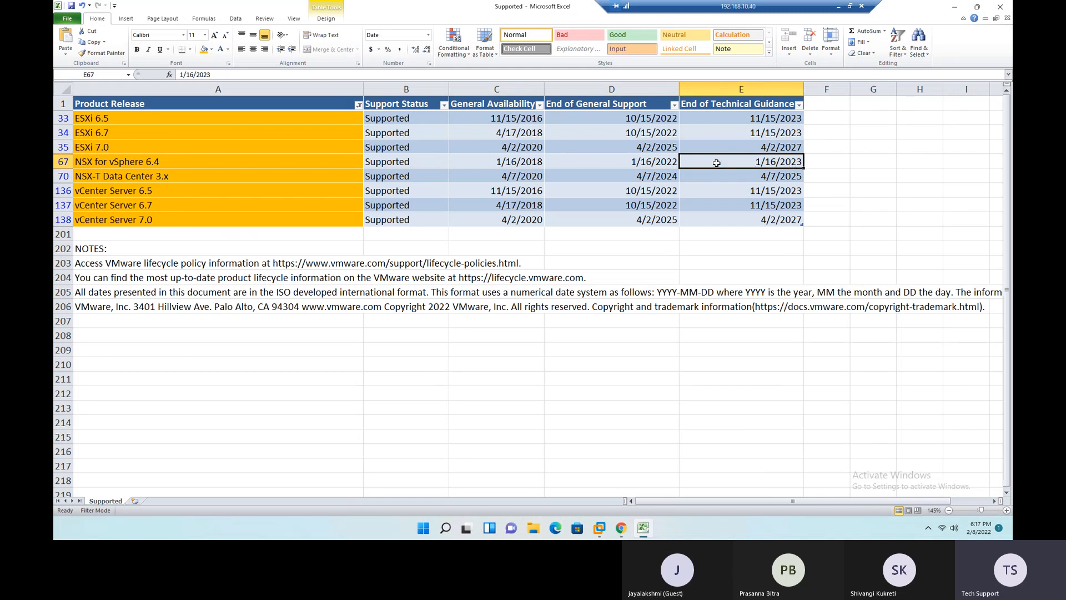
left_click(243, 162)
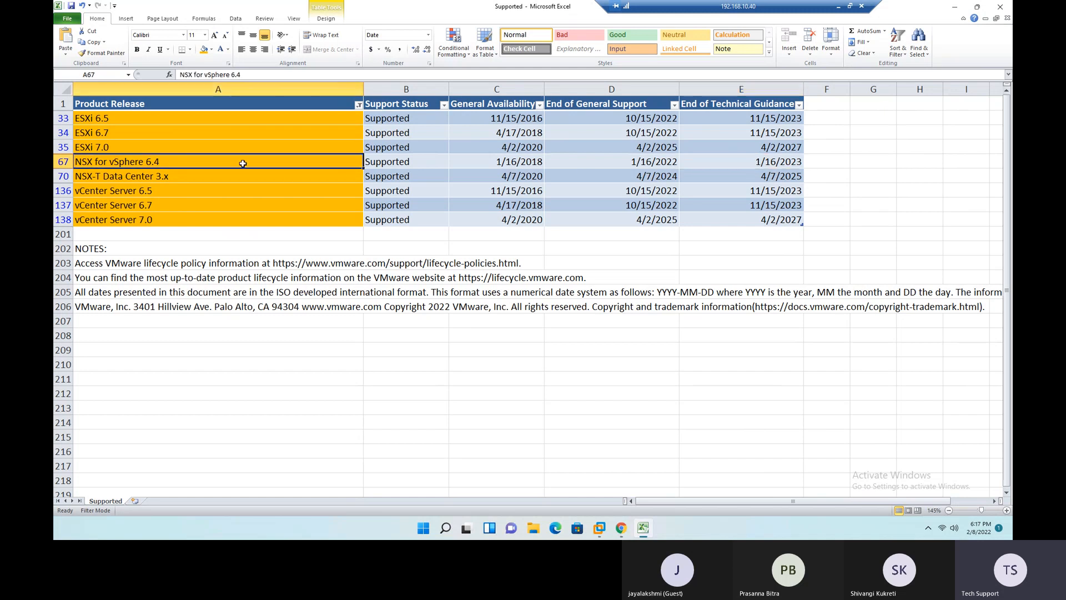
- Examine the NSX-T Data Center 3.x row's availability, general support and technical guidance dates, comparing the release with NSX for vSphere 6.4
left_click(122, 179)
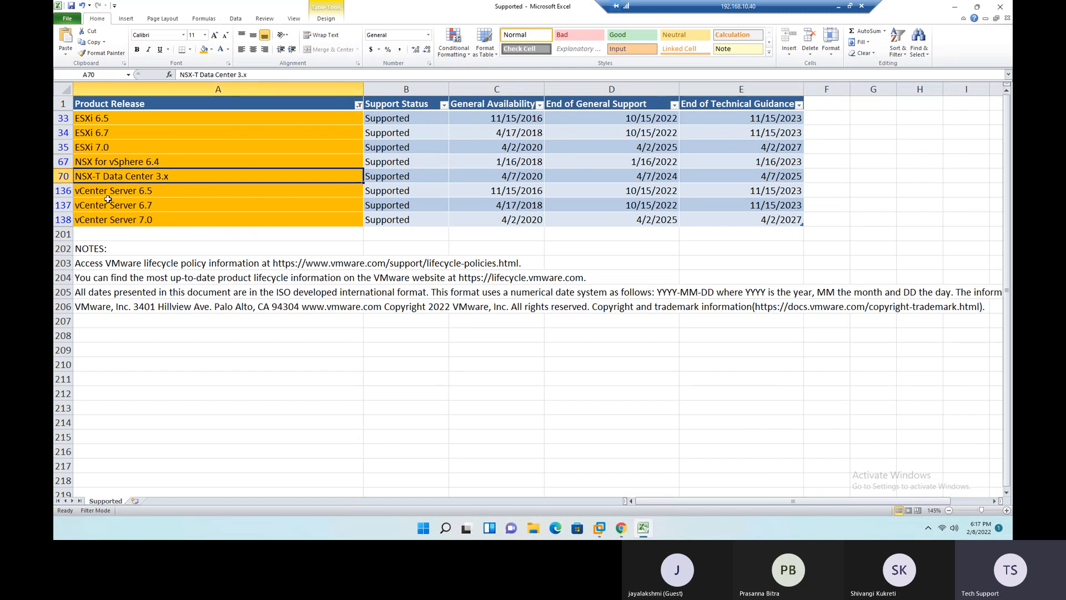
left_click(132, 162)
left_click(100, 176)
double_click(103, 175)
left_click_drag(103, 174, 75, 175)
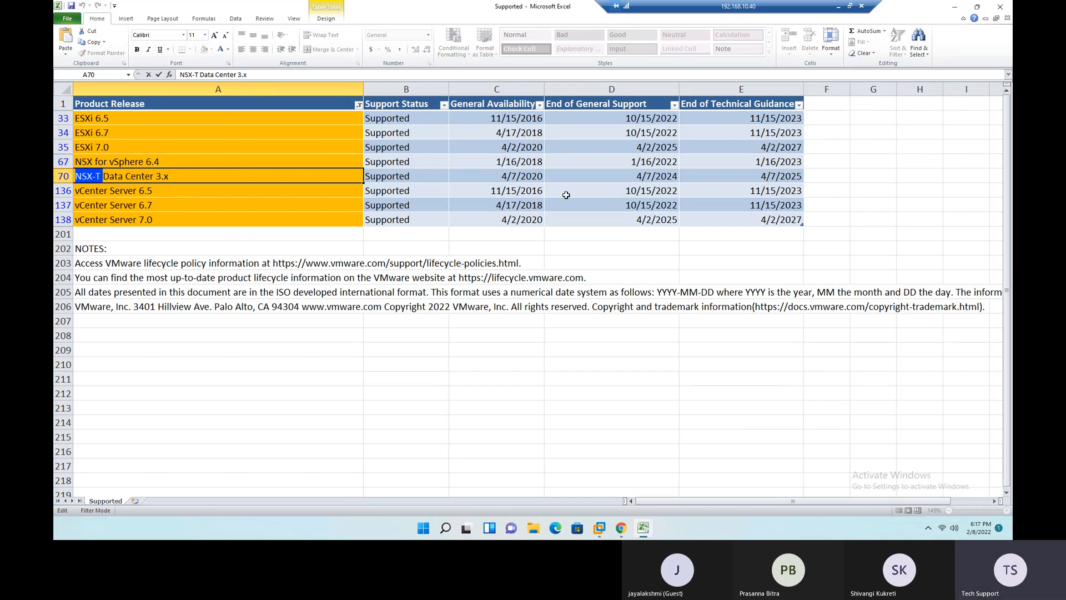
left_click(522, 177)
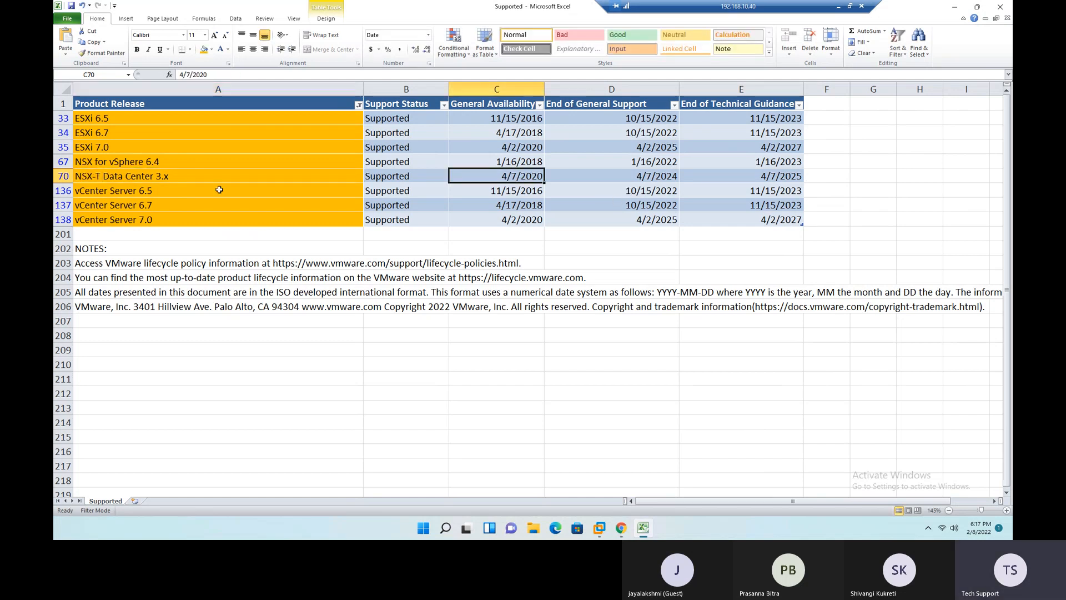
double_click(197, 179)
left_click_drag(169, 176, 156, 176)
left_click(651, 181)
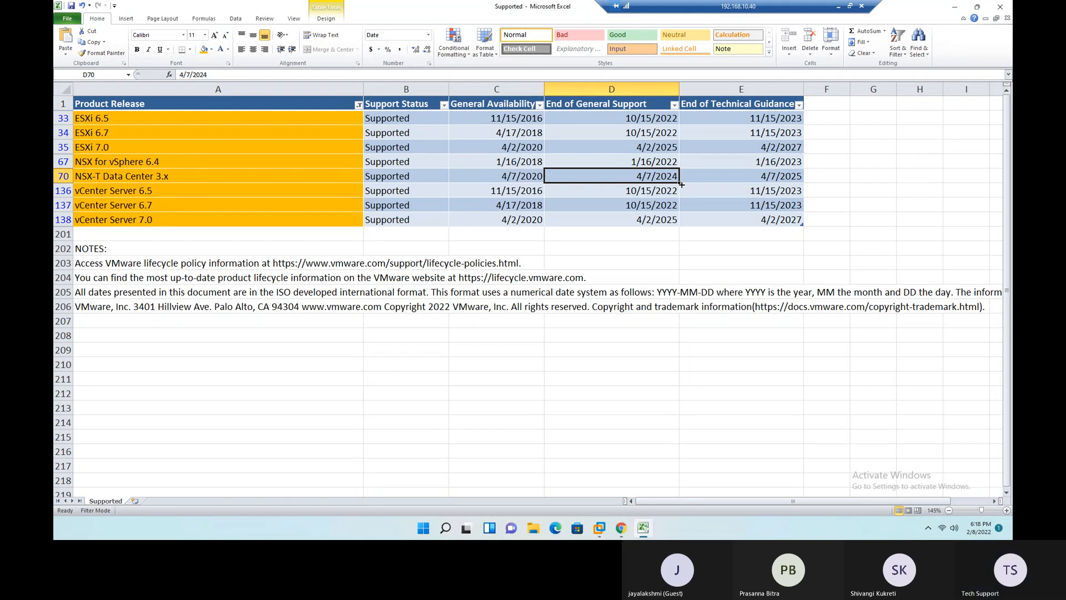
left_click(767, 178)
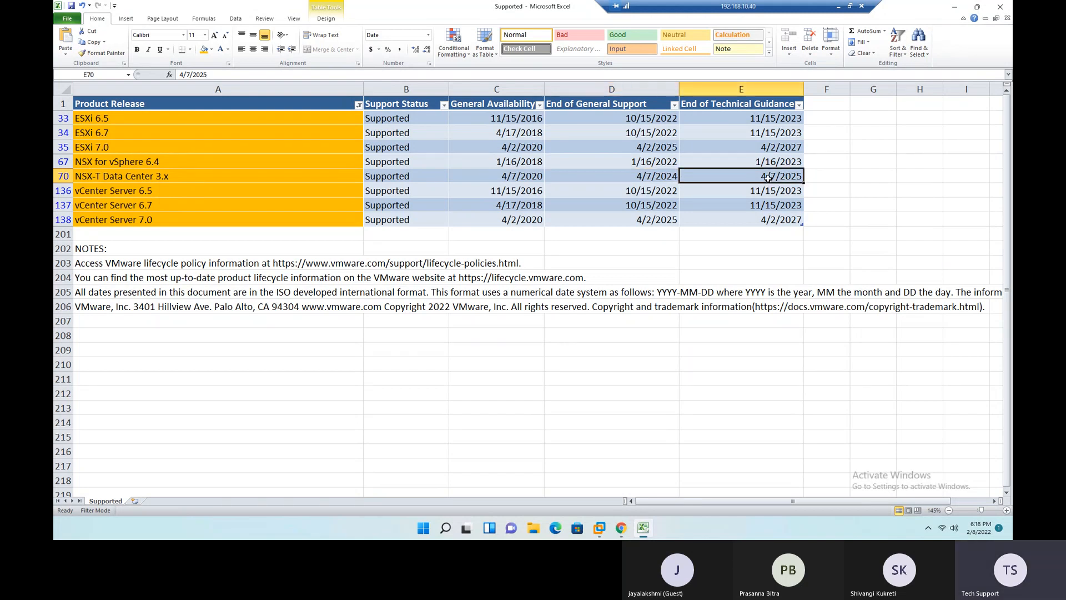
left_click_drag(178, 163, 222, 175)
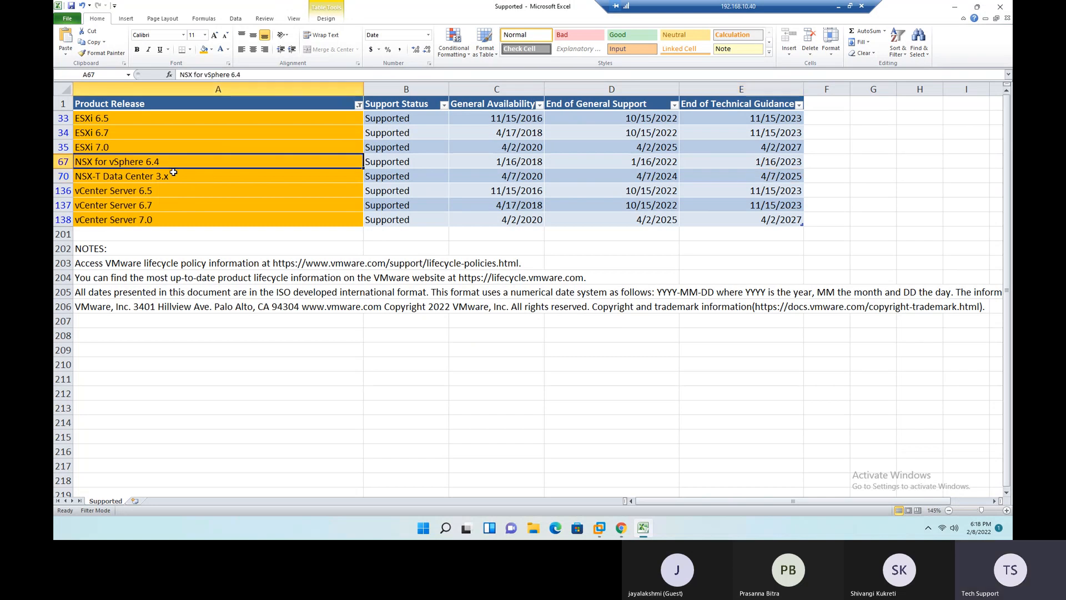
left_click(239, 105)
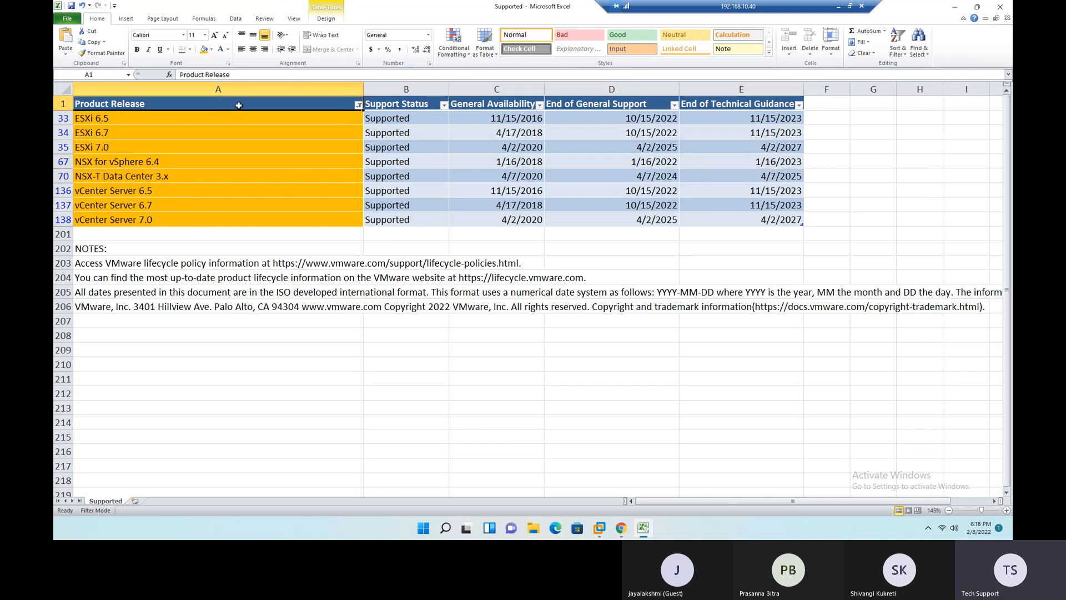
key("alt+d")
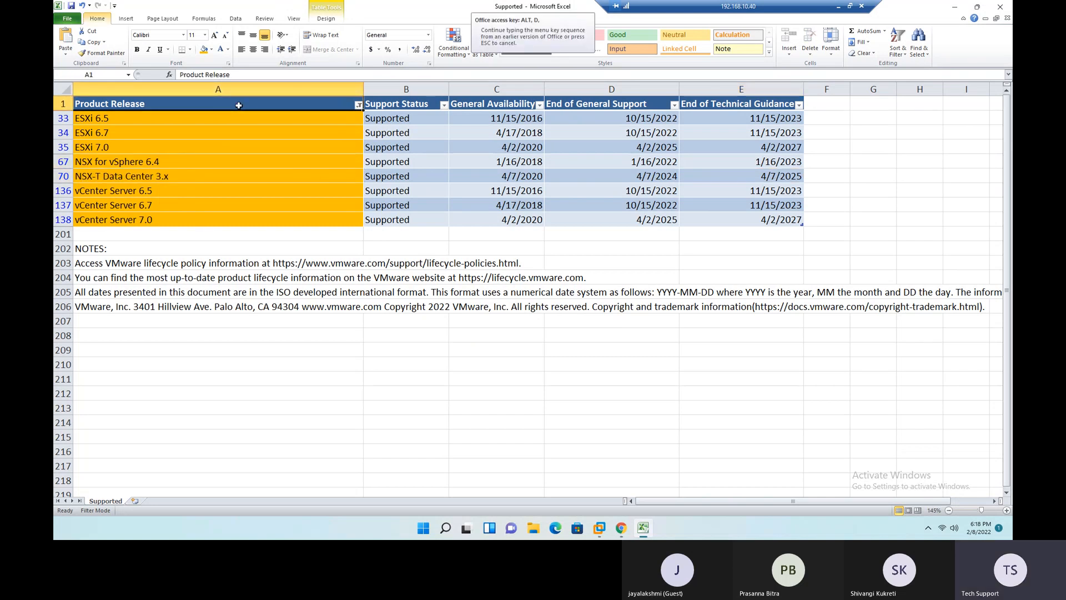
- Switch from Excel to Chrome and look through the product releases and support dates in the VMware Product Lifecycle Matrix
left_click(621, 527)
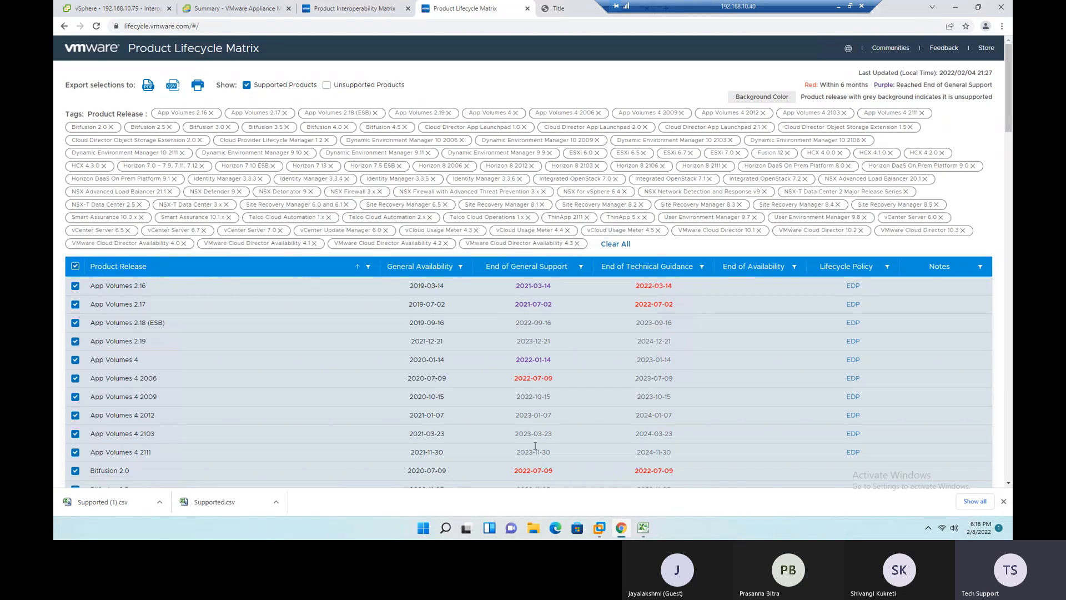
left_click(643, 529)
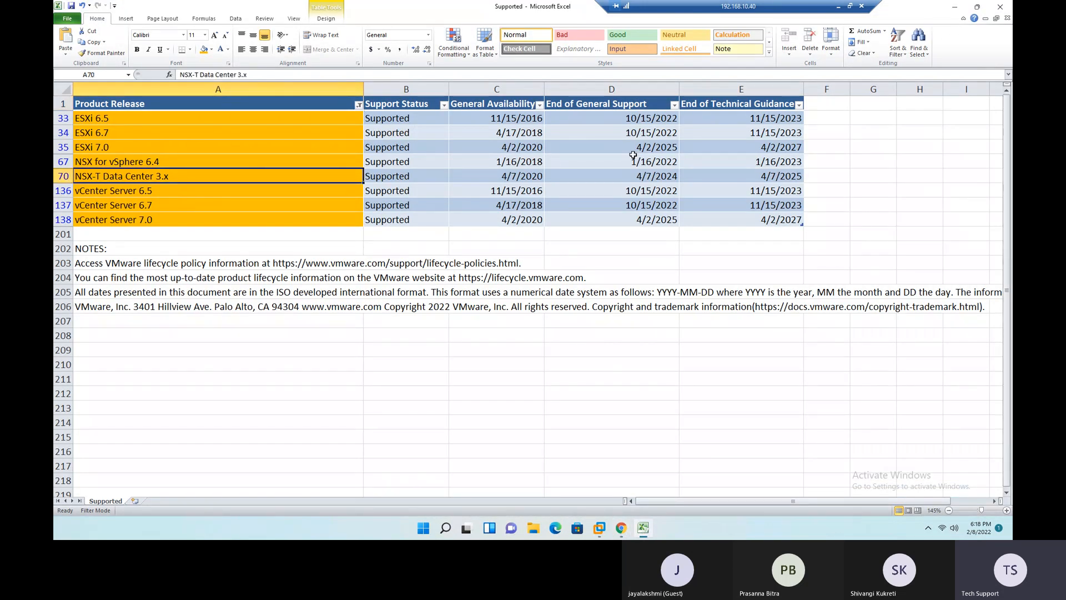
left_click(959, 8)
scroll(555, 375, "down", 3)
scroll(555, 376, "up", 3)
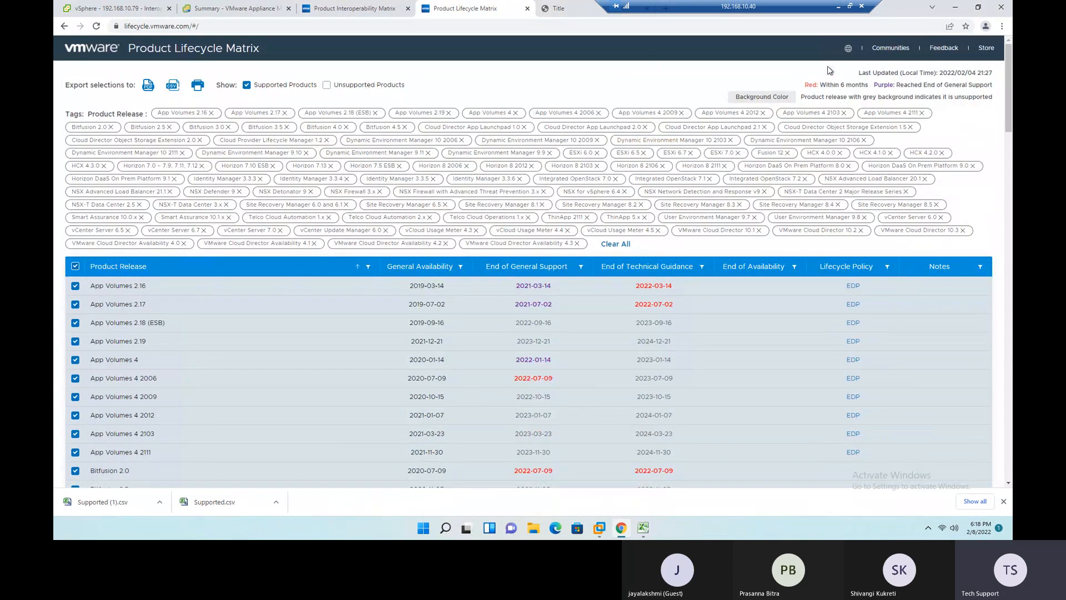
scroll(753, 275, "down", 17)
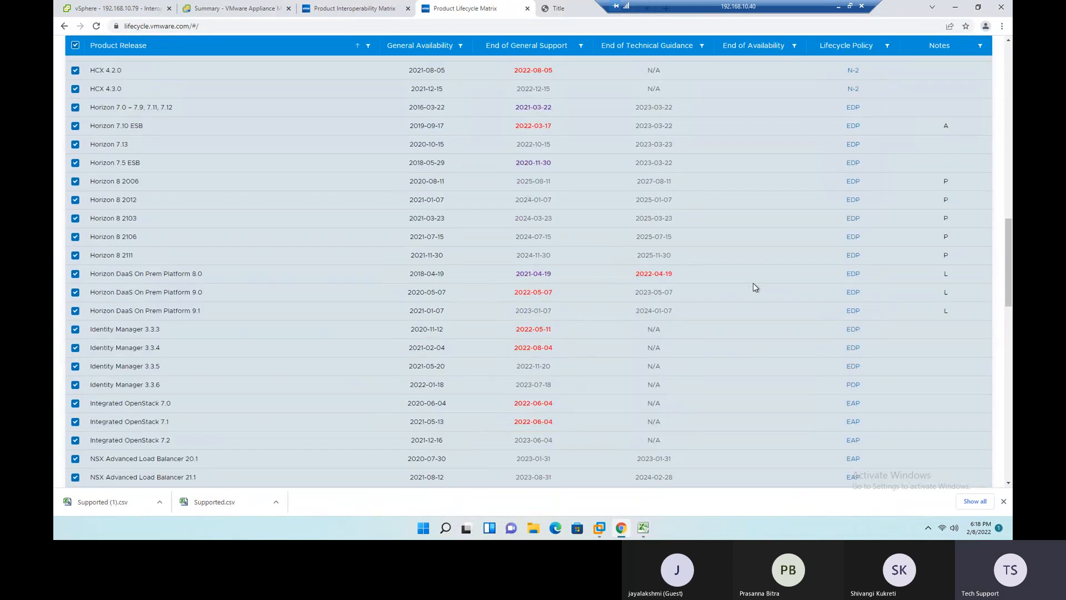
scroll(754, 285, "down", 15)
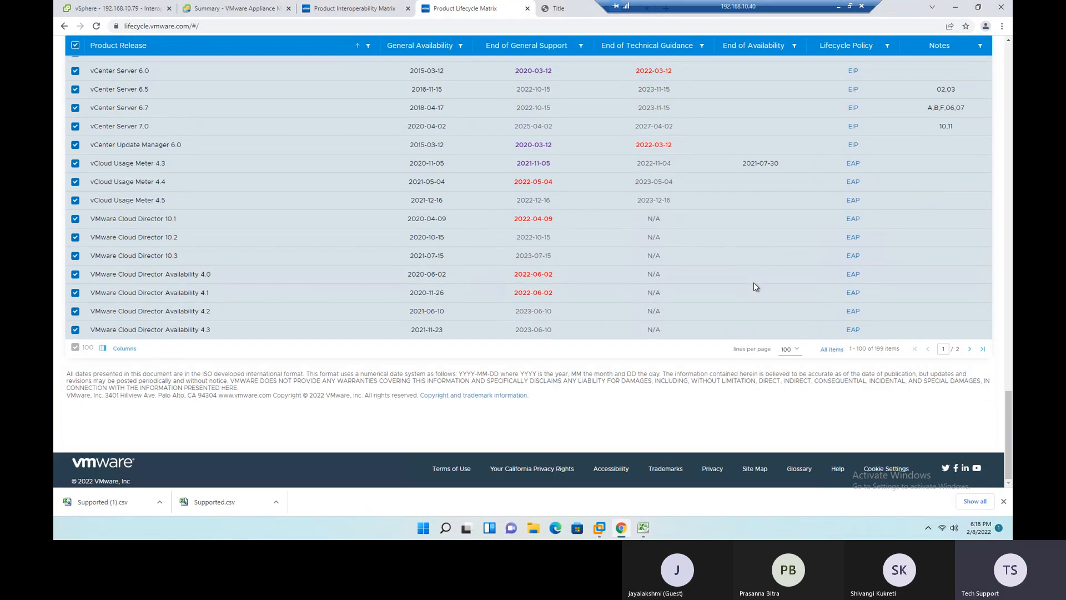
scroll(663, 352, "up", 6)
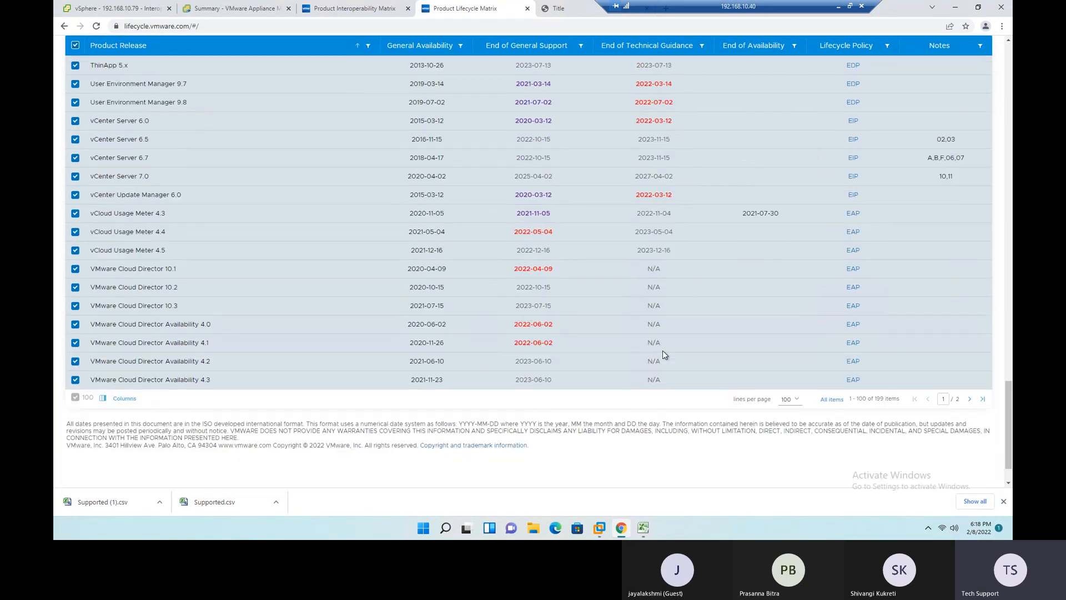
scroll(367, 248, "up", 20)
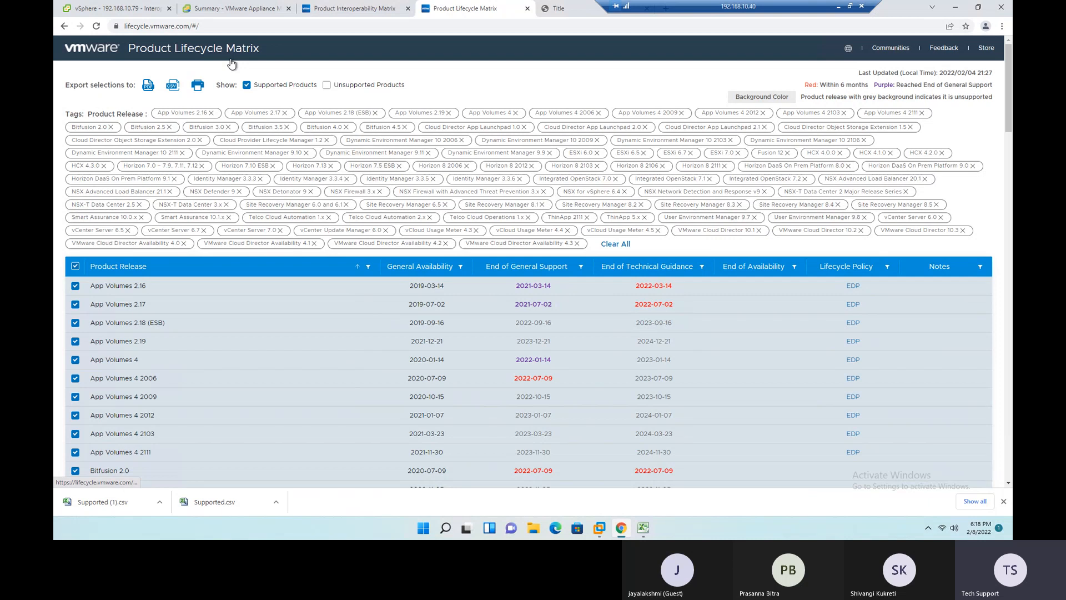
- Open Google in place of the exported lifecycle PDF and search for "vmware eol"
left_click(558, 9)
left_click(510, 27)
type("goog")
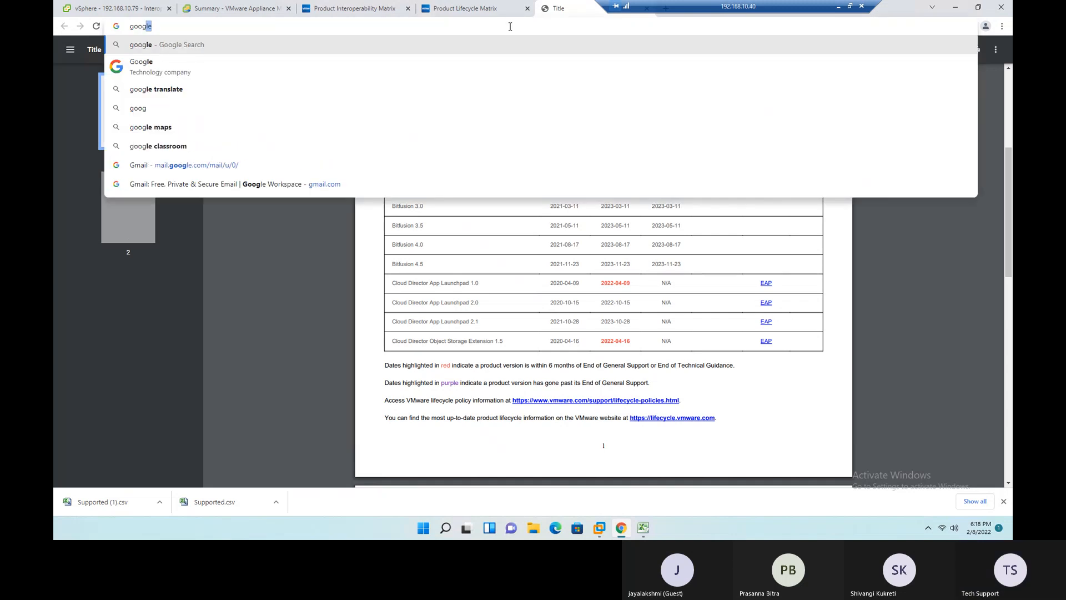
key("Return")
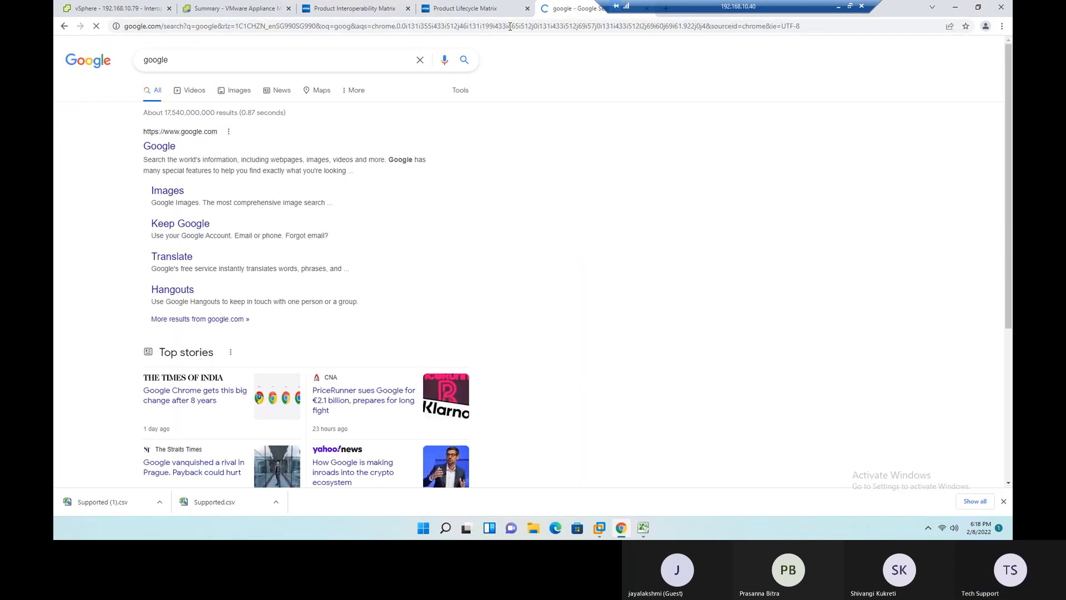
double_click(155, 59)
type("vmw")
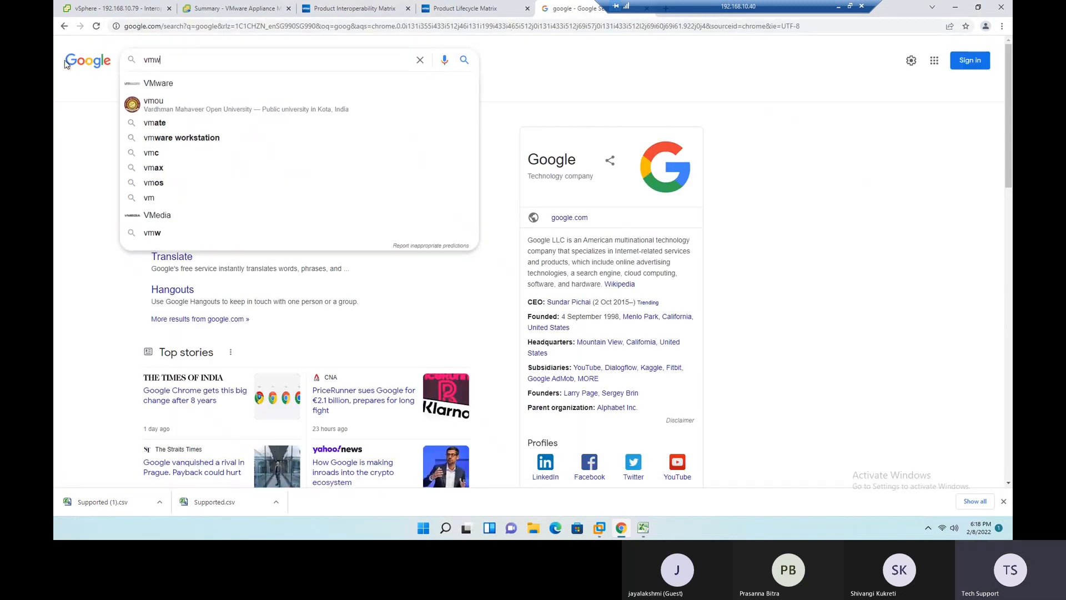
type("are eol")
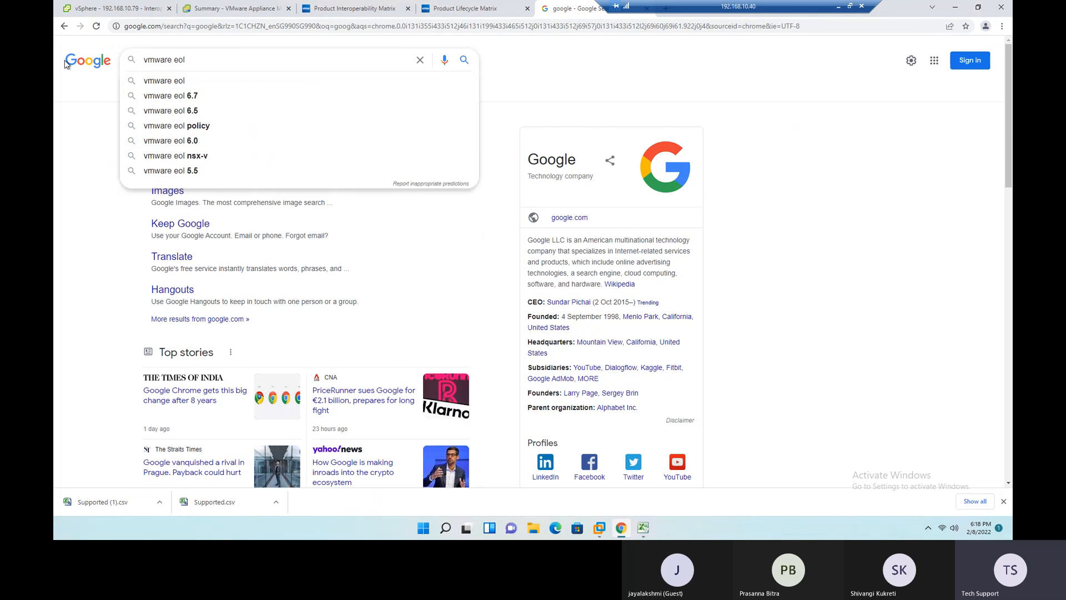
key("Return")
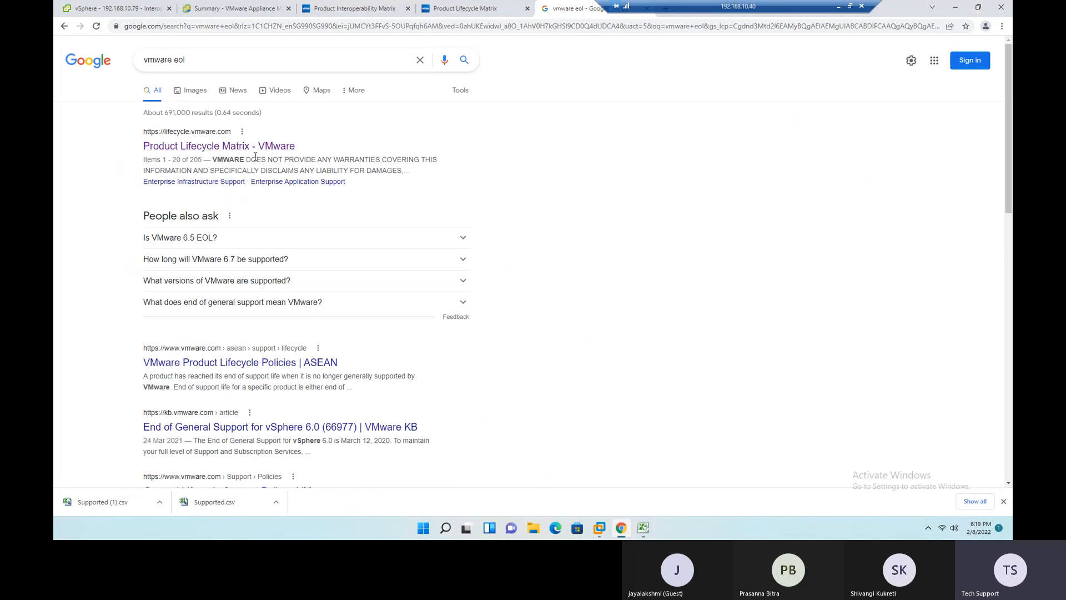
- Close the Product Lifecycle Matrix page and the "vmware eol" search results
left_click(468, 10)
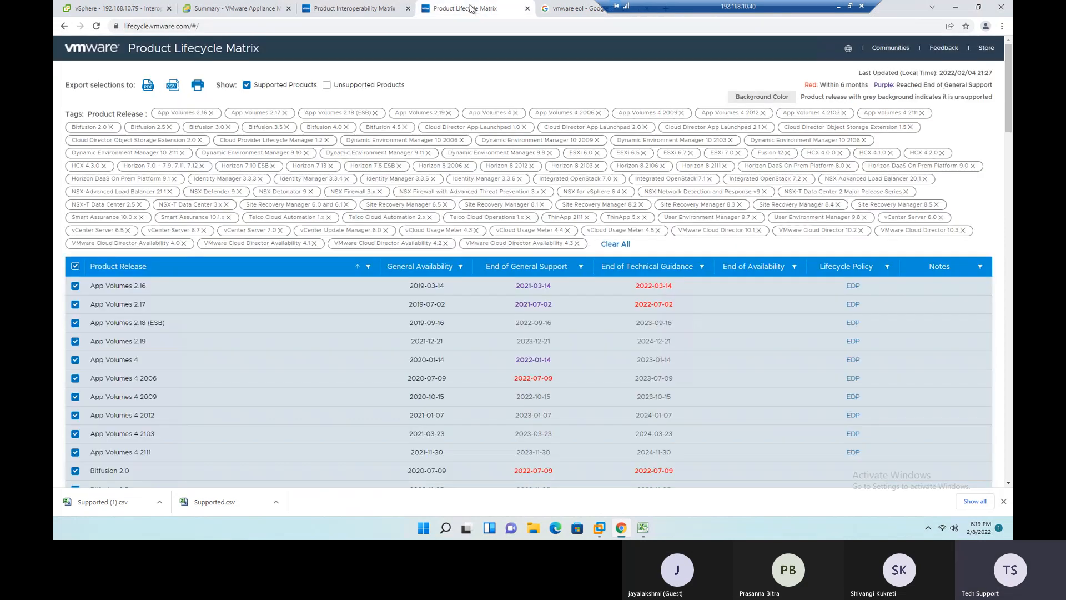
left_click(528, 9)
left_click(528, 8)
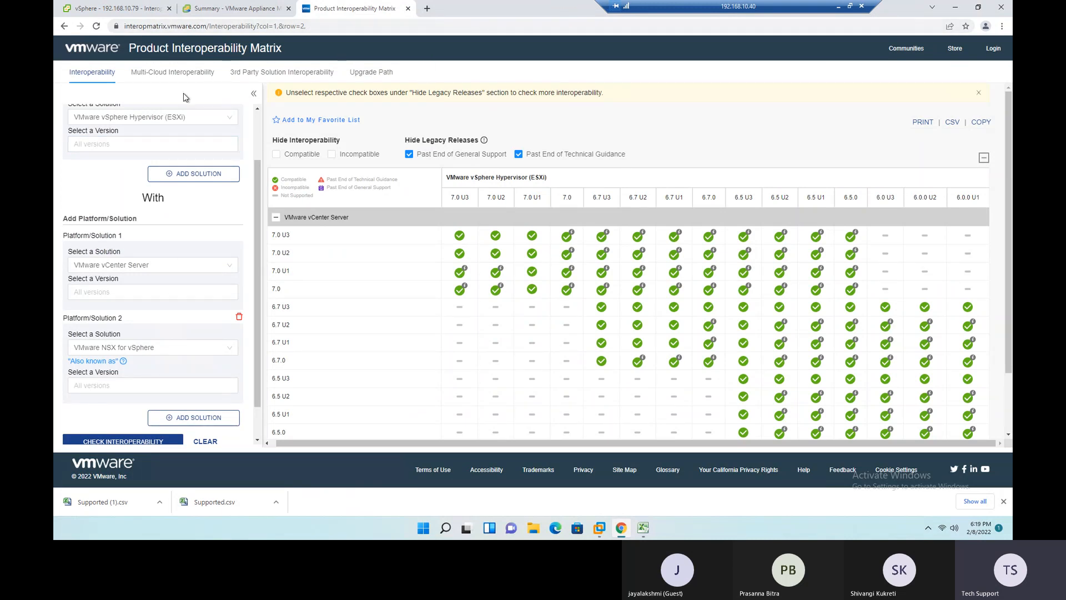
- View the vCenter Server Management summary and the vSphere Client's Interoperability page
mouse_move(315, 194)
left_click(242, 9)
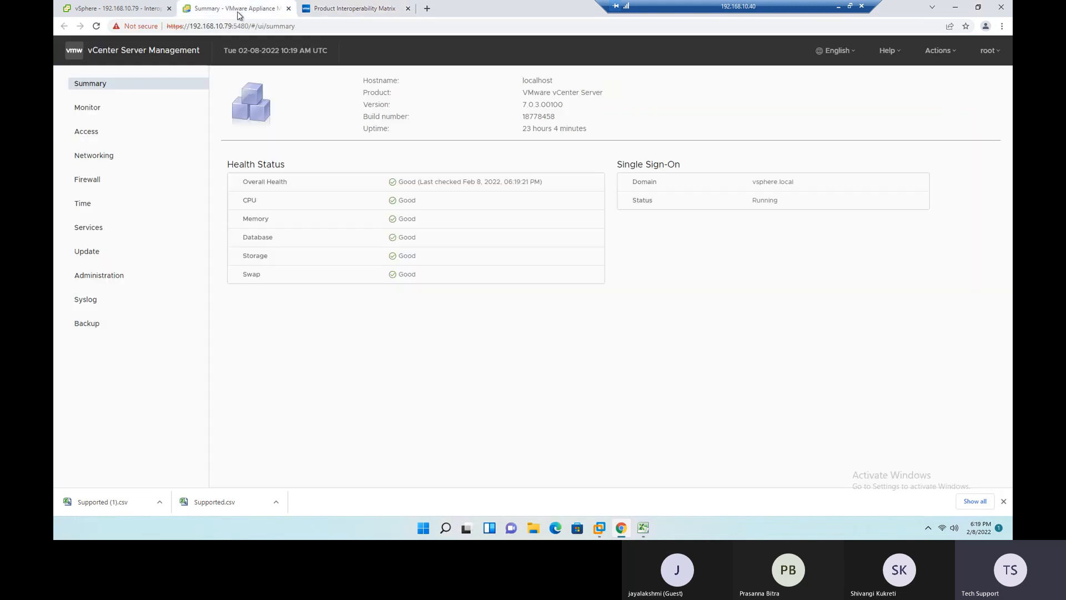
left_click(123, 7)
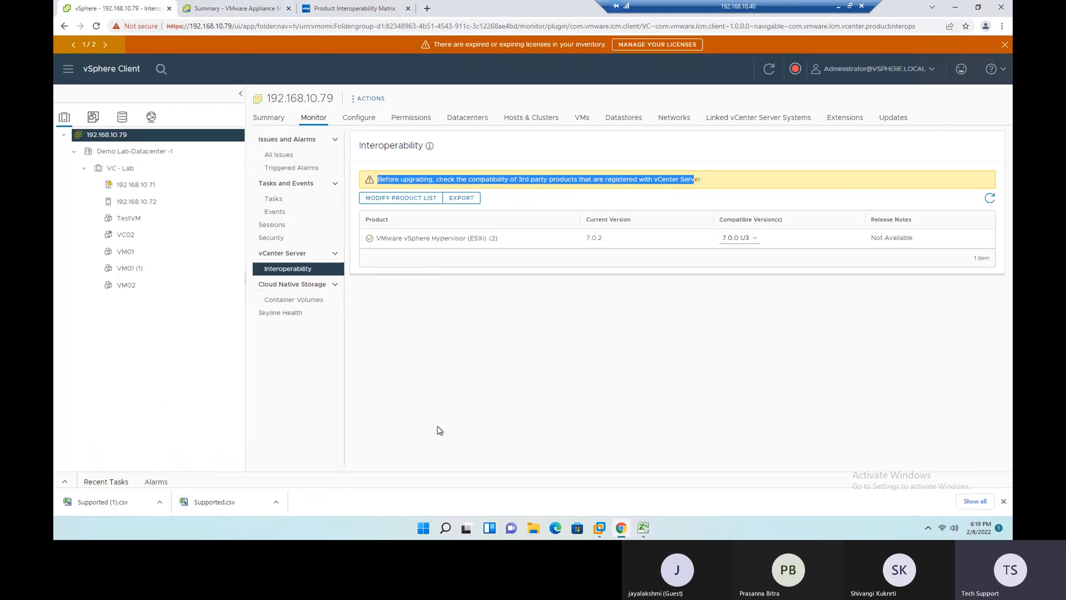
- Add VMware NSX-T Data Center as Platform/Solution 3 in the Product Interoperability Matrix
left_click(357, 13)
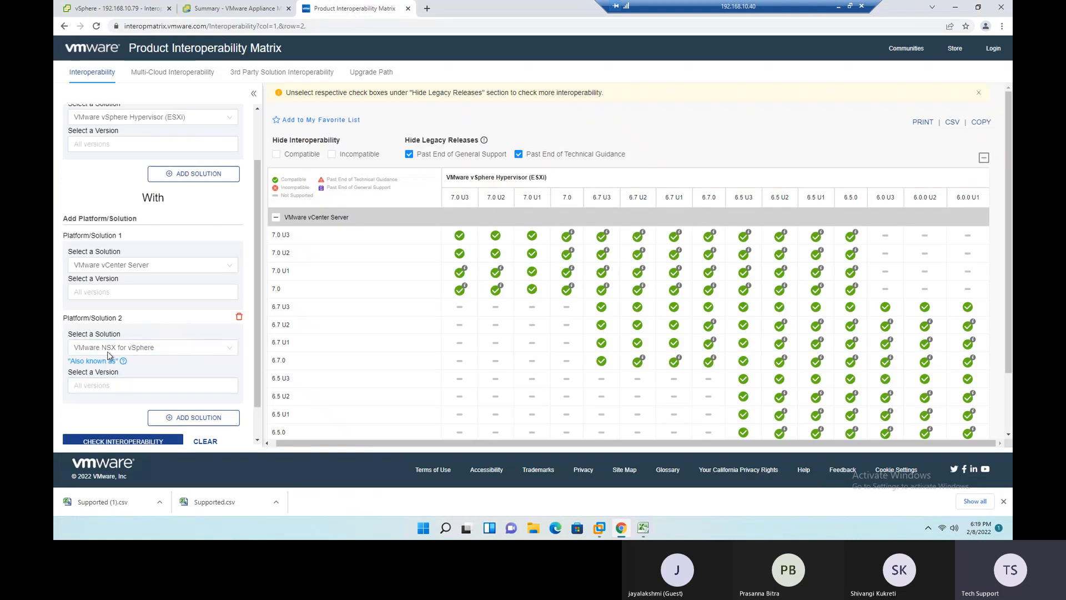
scroll(227, 402, "down", 1)
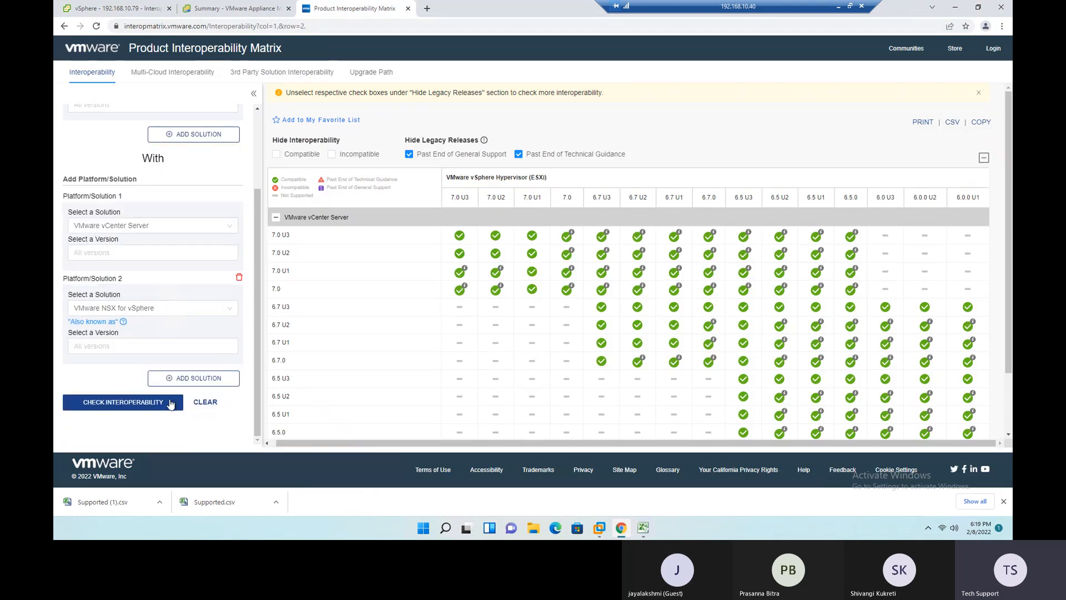
left_click(192, 378)
scroll(191, 382, "down", 2)
left_click(117, 323)
type("nsx")
scroll(161, 392, "down", 1)
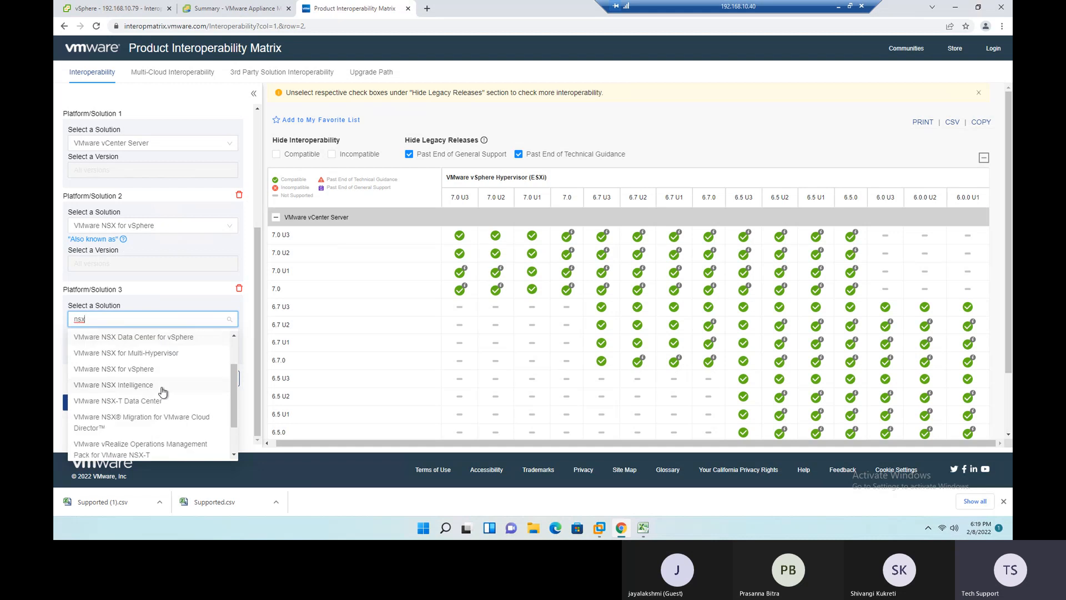
left_click(133, 402)
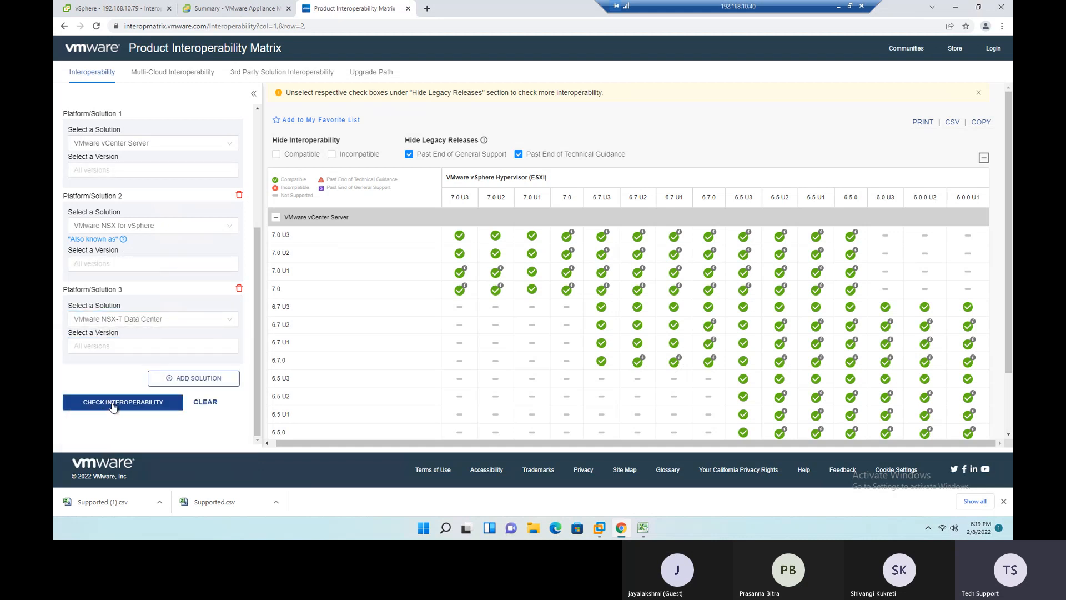
- Run the interoperability check and examine the NSX for vSphere 6.4.5 row against the ESXi versions
left_click(113, 404)
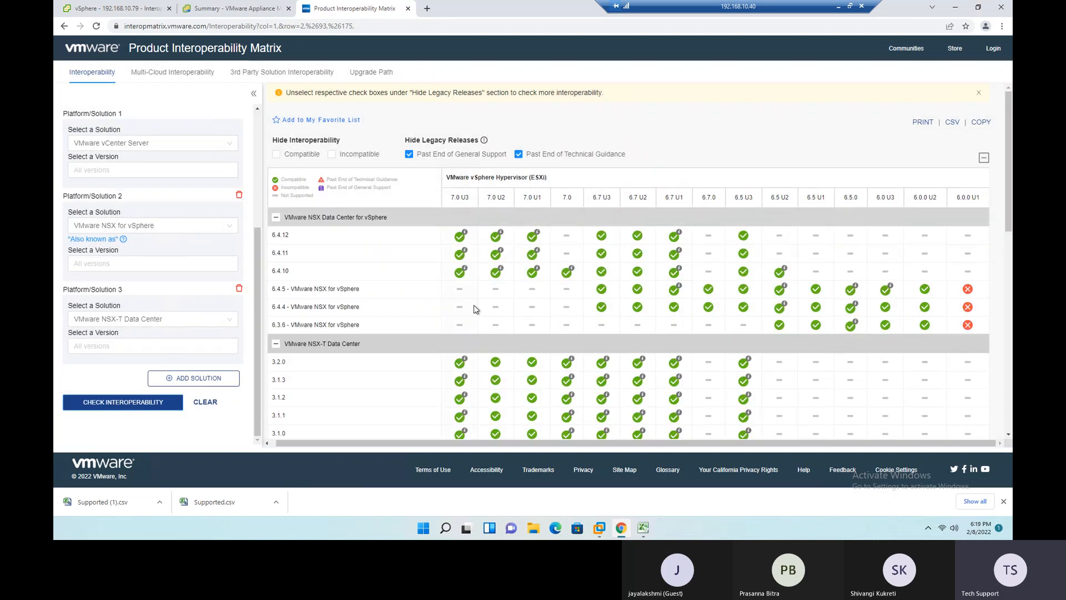
double_click(273, 290)
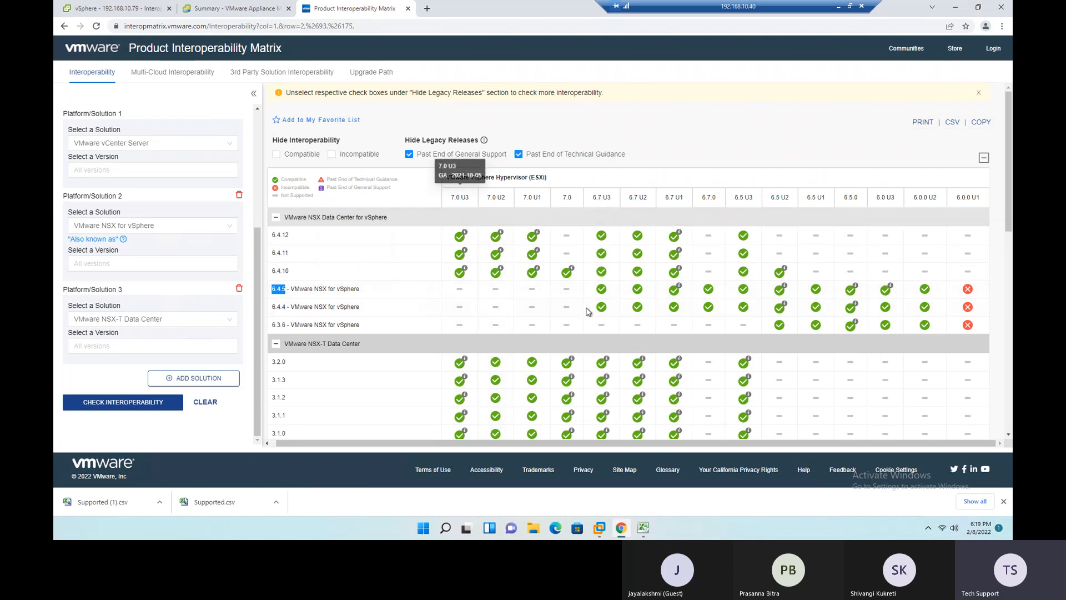
left_click(581, 291)
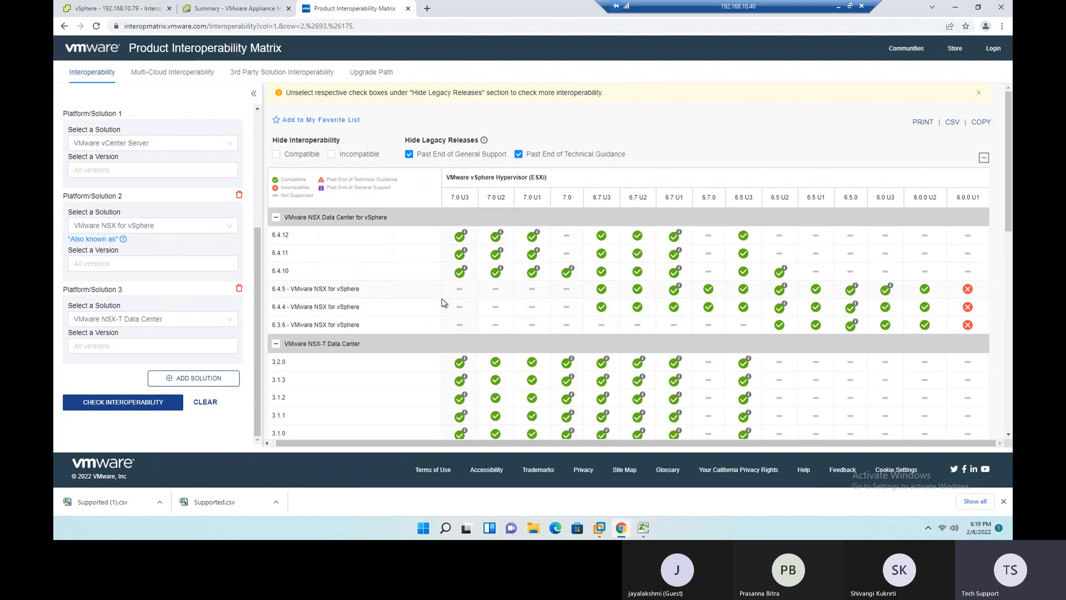
- Examine the compatibility of the NSX for vSphere 6.4.5, 6.4.4 and 6.3.6 rows with the ESXi versions
mouse_move(274, 290)
left_click_drag(272, 290, 336, 327)
left_click(574, 293)
mouse_move(465, 237)
scroll(564, 308, "down", 1)
scroll(391, 319, "down", 2)
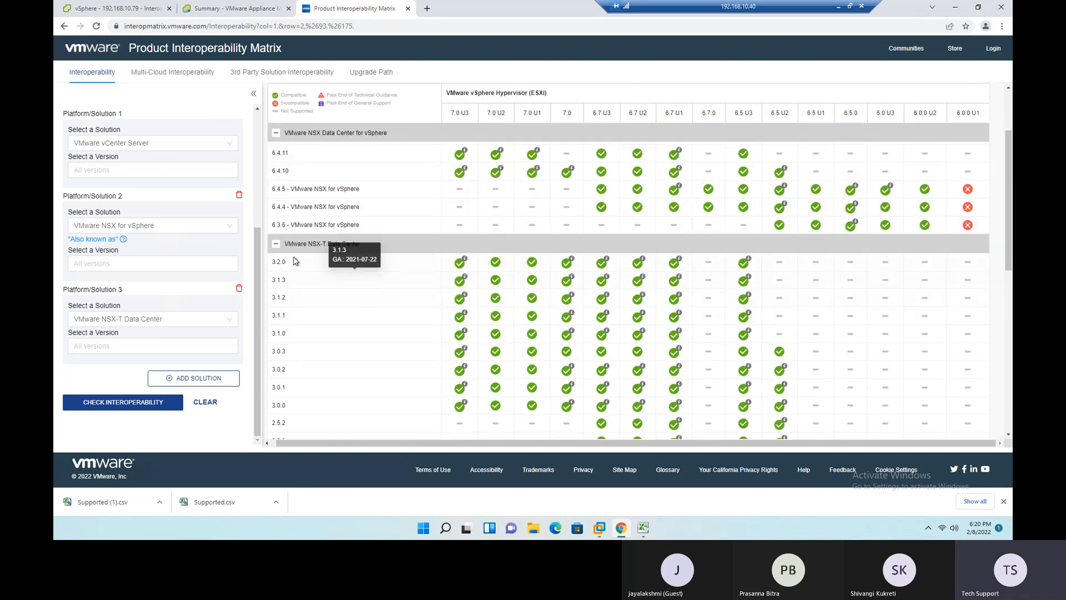
- Examine the ESXi compatibility of NSX-T Data Center 3.2.0 and of releases 2.5.2 through 2.4.0
left_click_drag(283, 265, 287, 265)
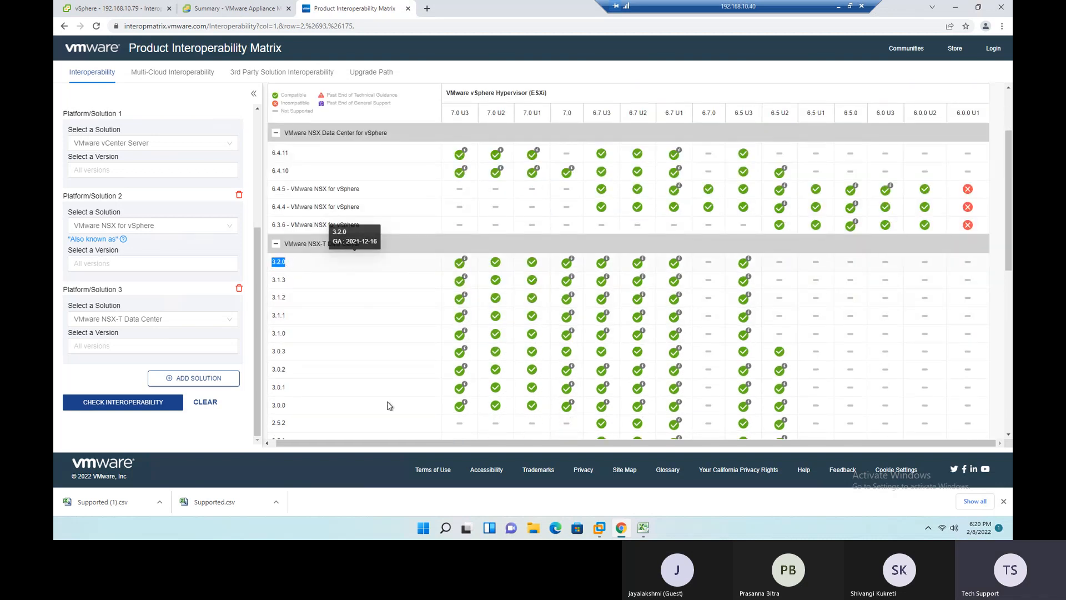
scroll(477, 283, "up", 3)
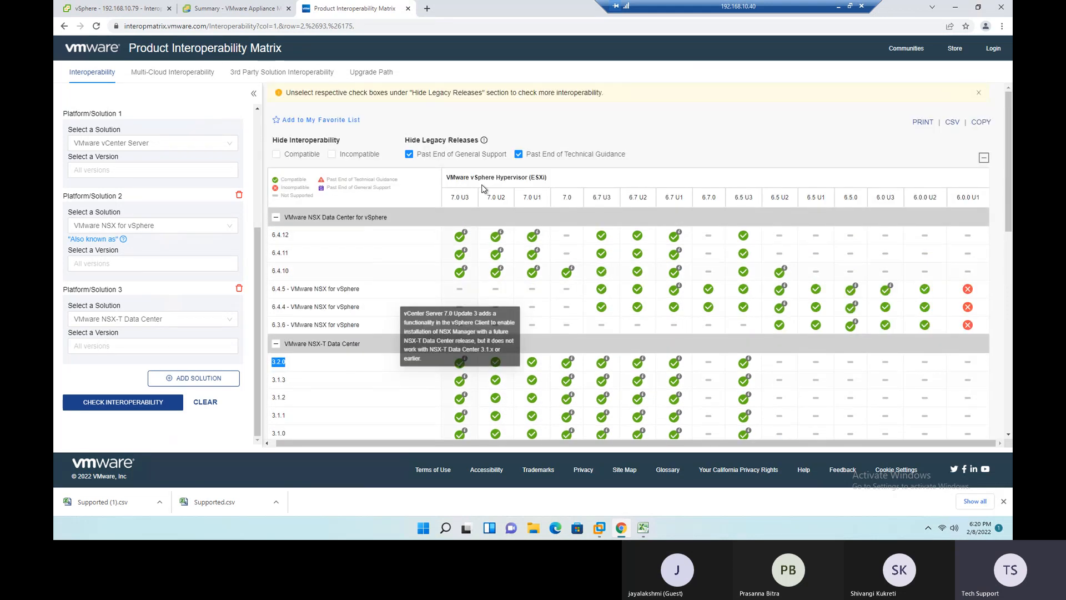
scroll(604, 350, "down", 10)
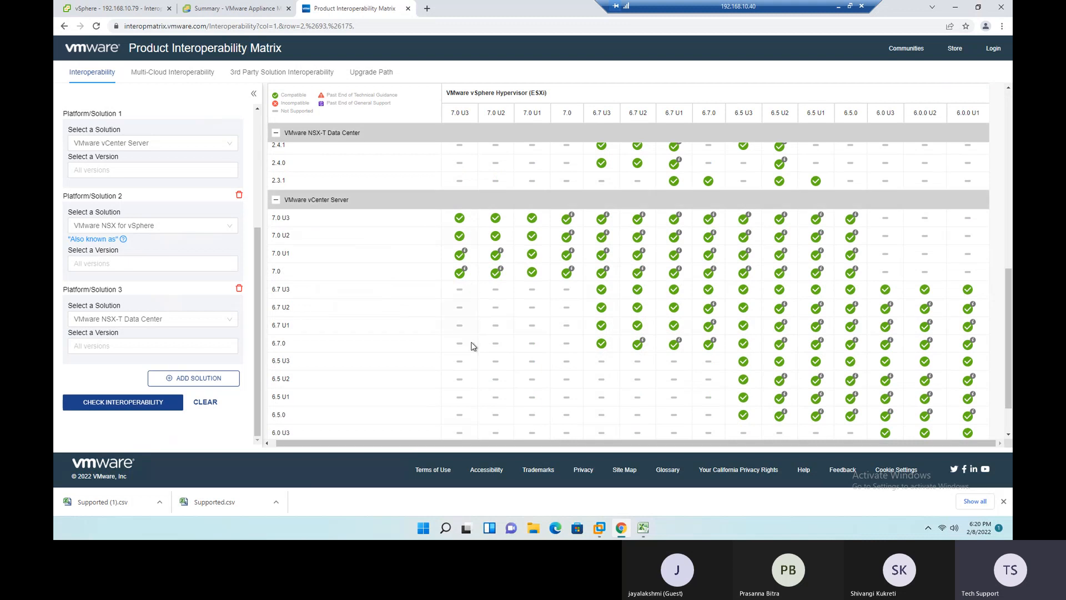
scroll(470, 234, "up", 3)
scroll(456, 233, "up", 3)
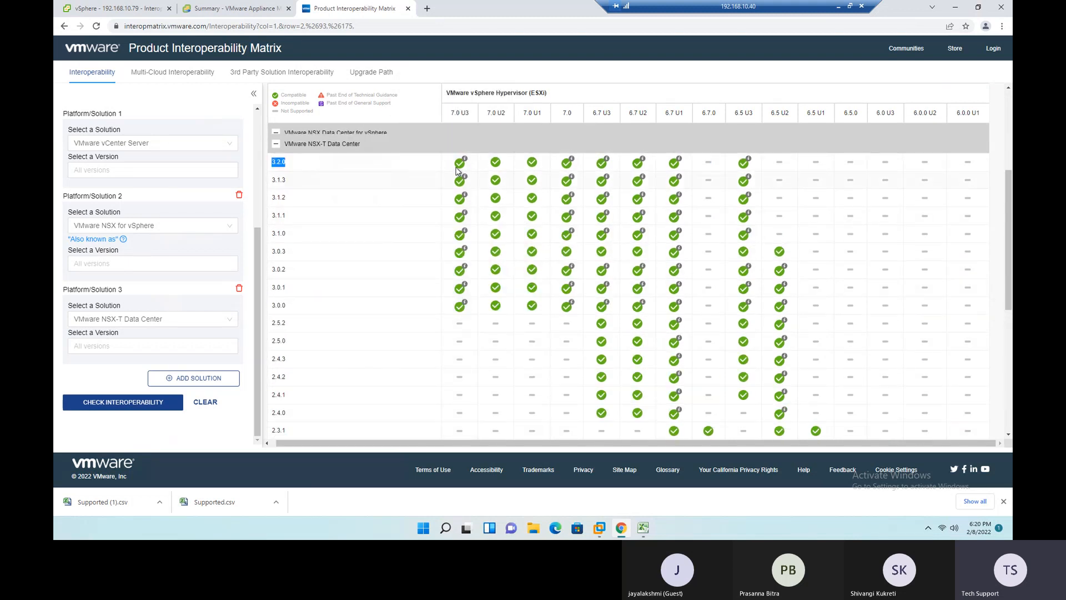
mouse_move(468, 168)
scroll(333, 328, "down", 1)
left_click_drag(273, 273, 495, 361)
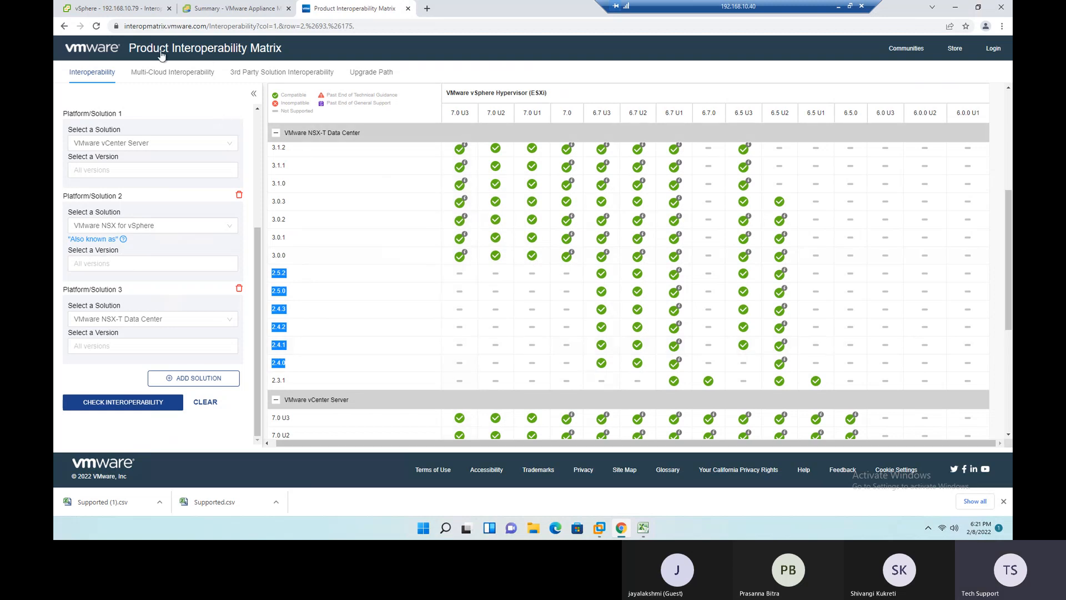
- Return to the vSphere Client and view the Container Volumes page of vCenter 192.168.10.79
left_click(132, 14)
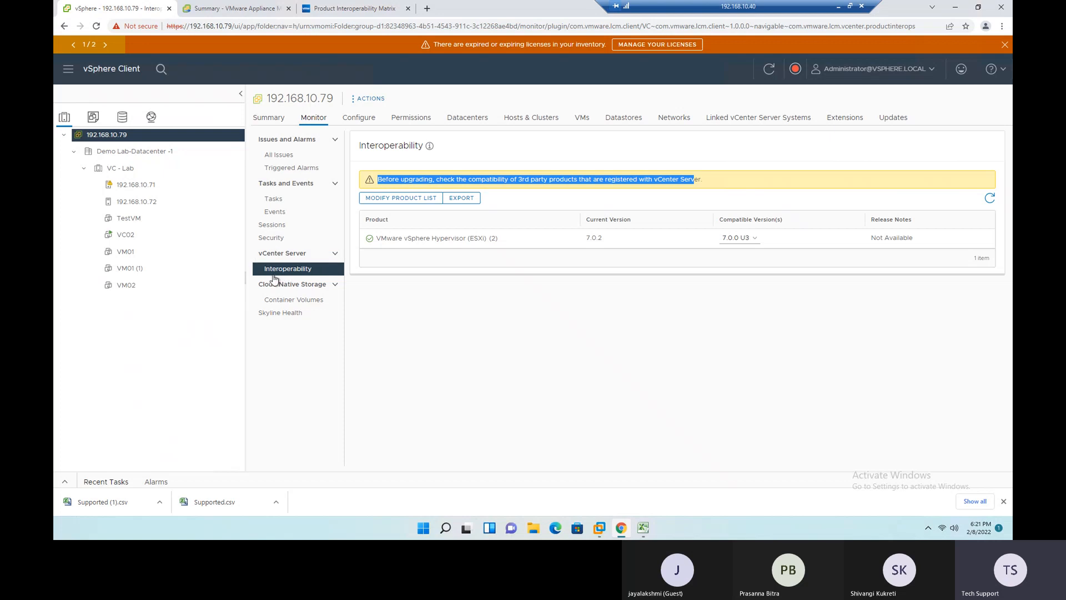
left_click(521, 267)
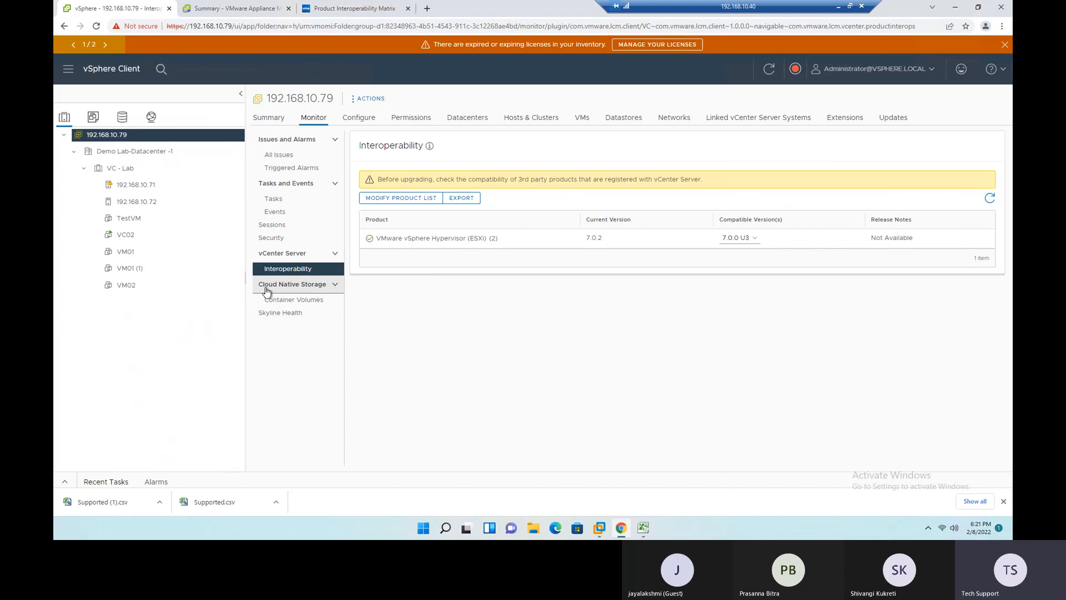
left_click(296, 300)
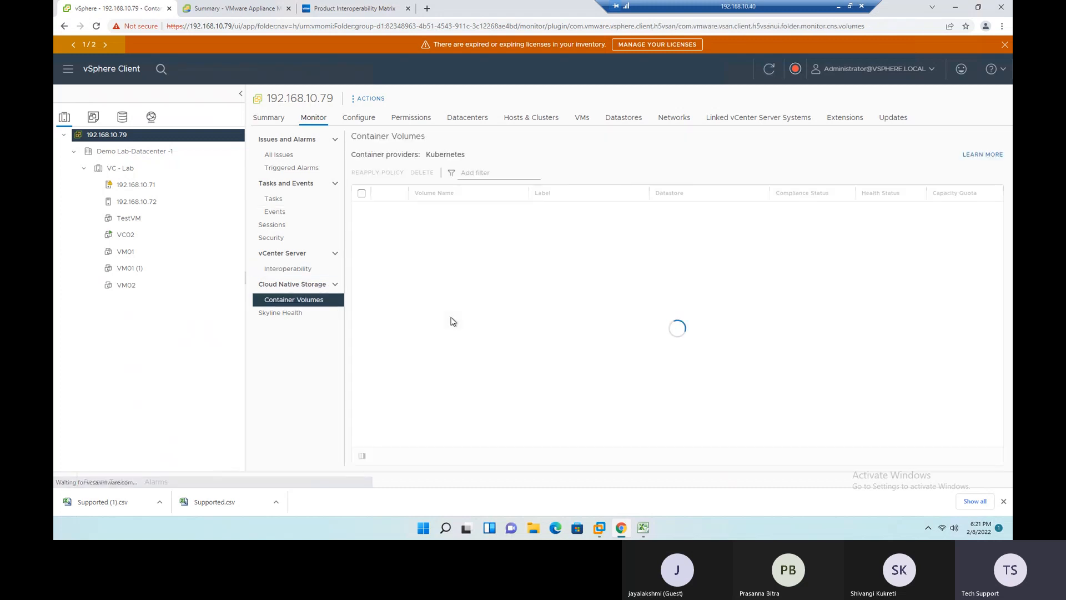
left_click_drag(469, 154, 358, 161)
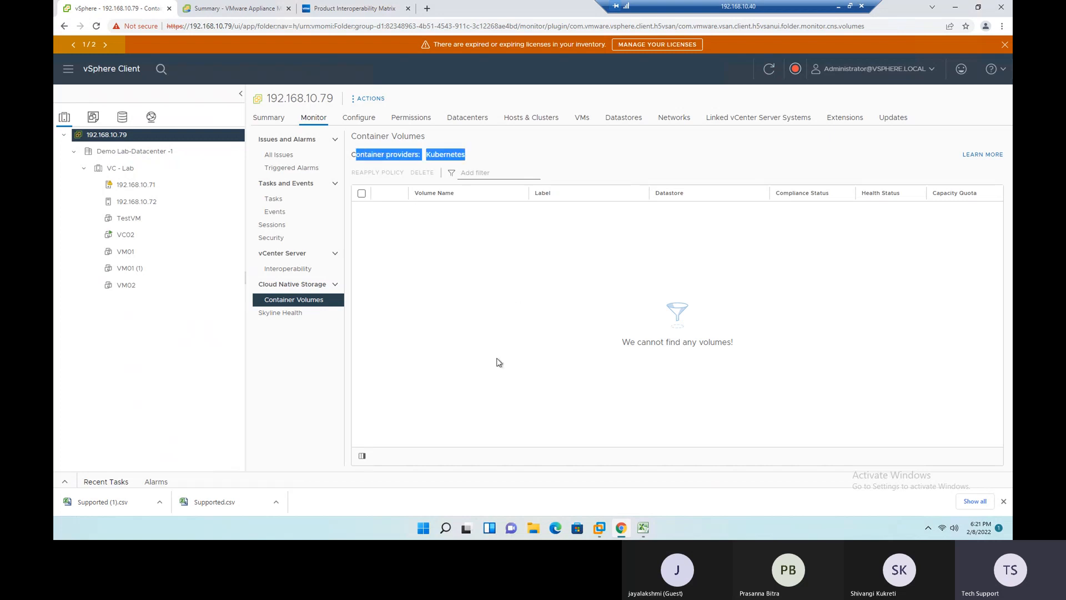
left_click_drag(619, 342, 740, 354)
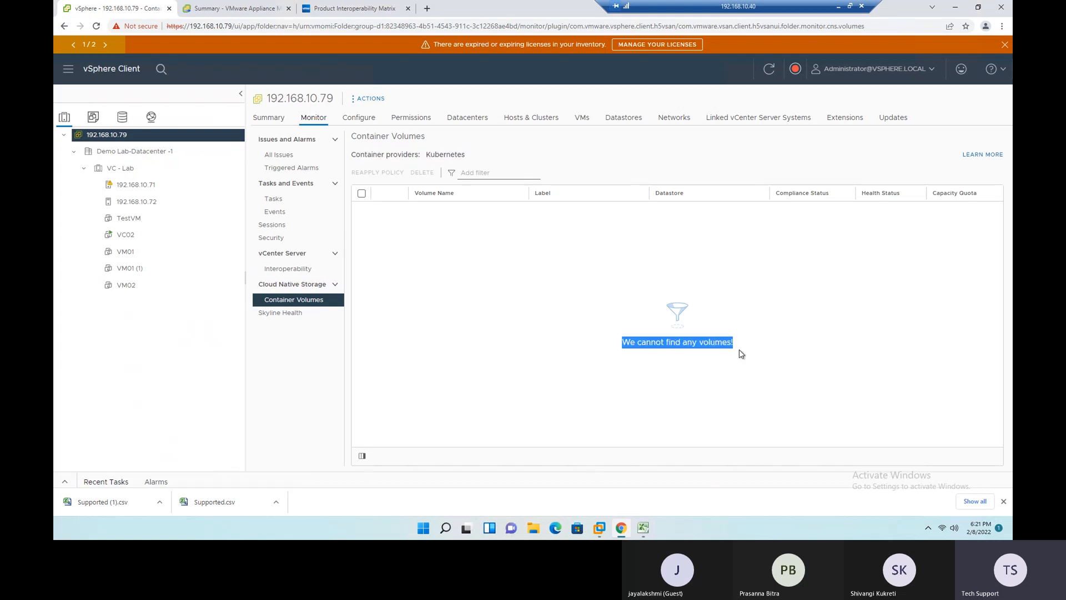
- View the Skyline Health, general settings and permissions pages of vCenter 192.168.10.79
left_click(279, 315)
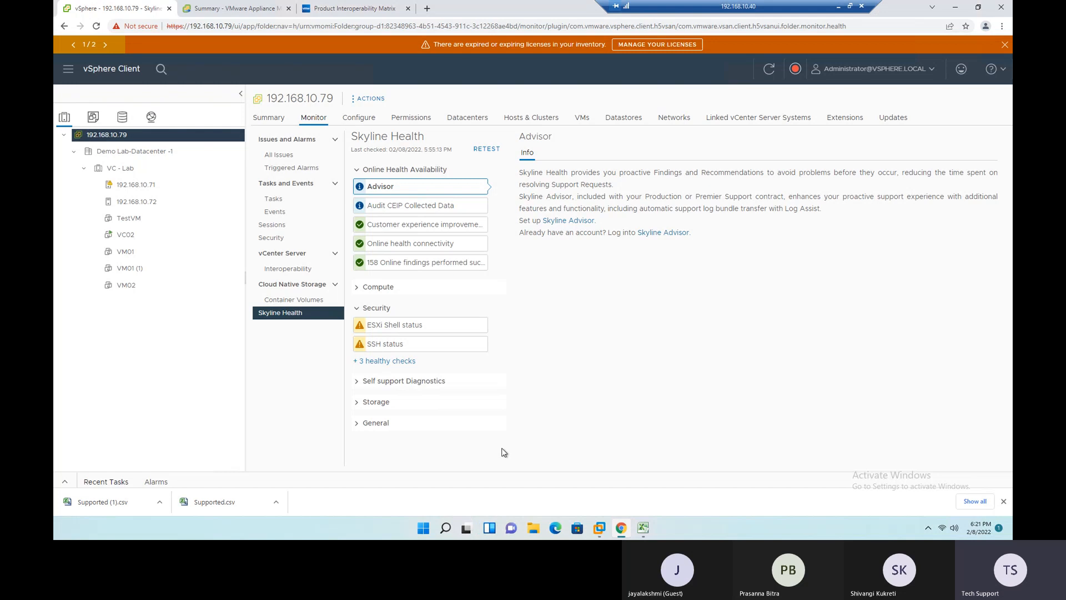
left_click(363, 121)
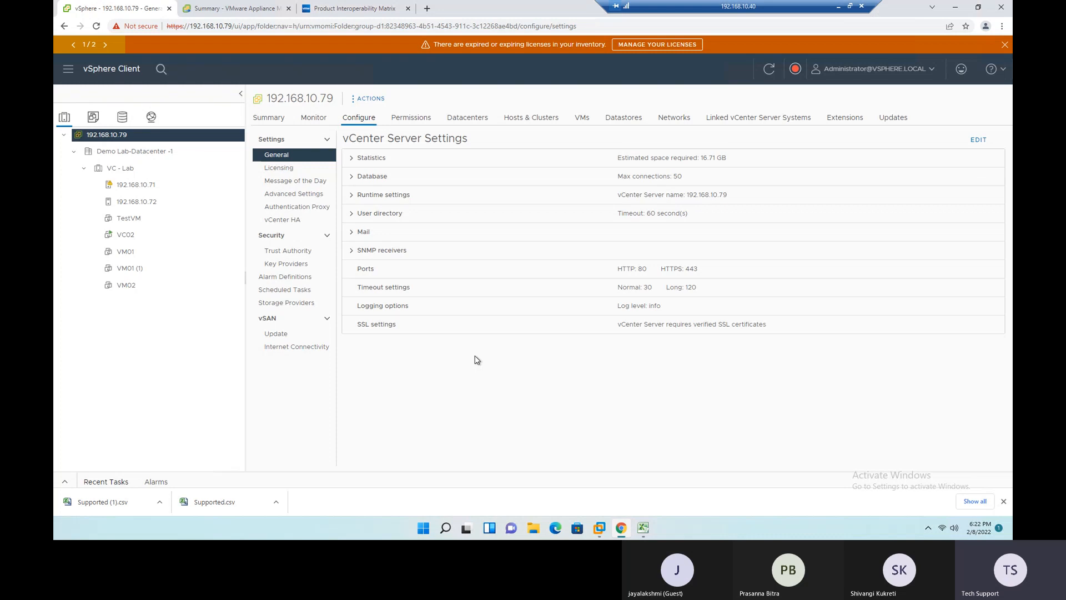
left_click(422, 119)
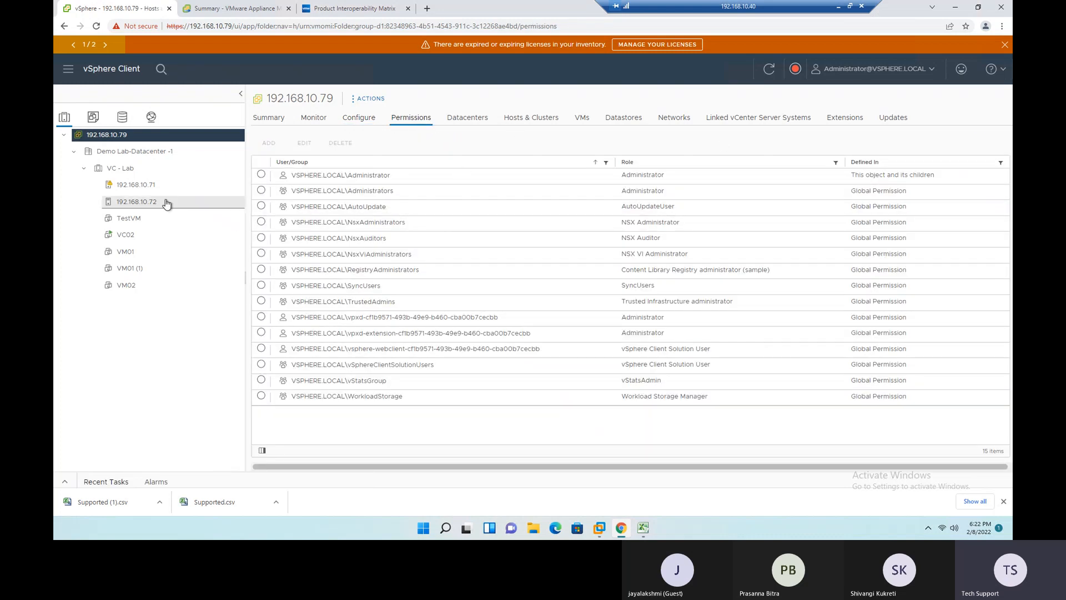
- Open the New Virtual Machine wizard from the VC - Lab cluster and cancel it
left_click(109, 151)
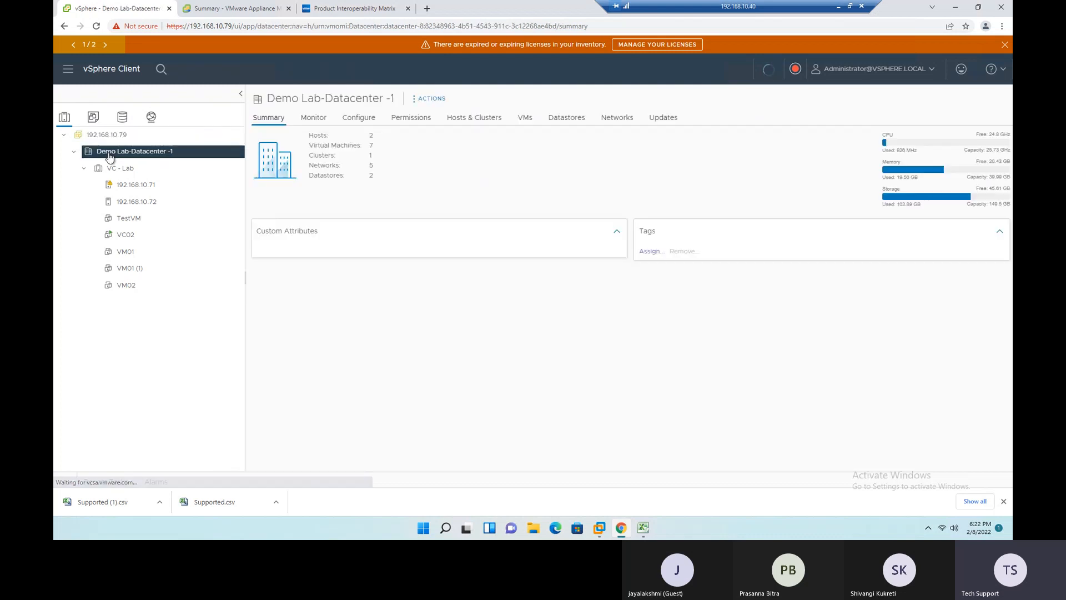
left_click(123, 171)
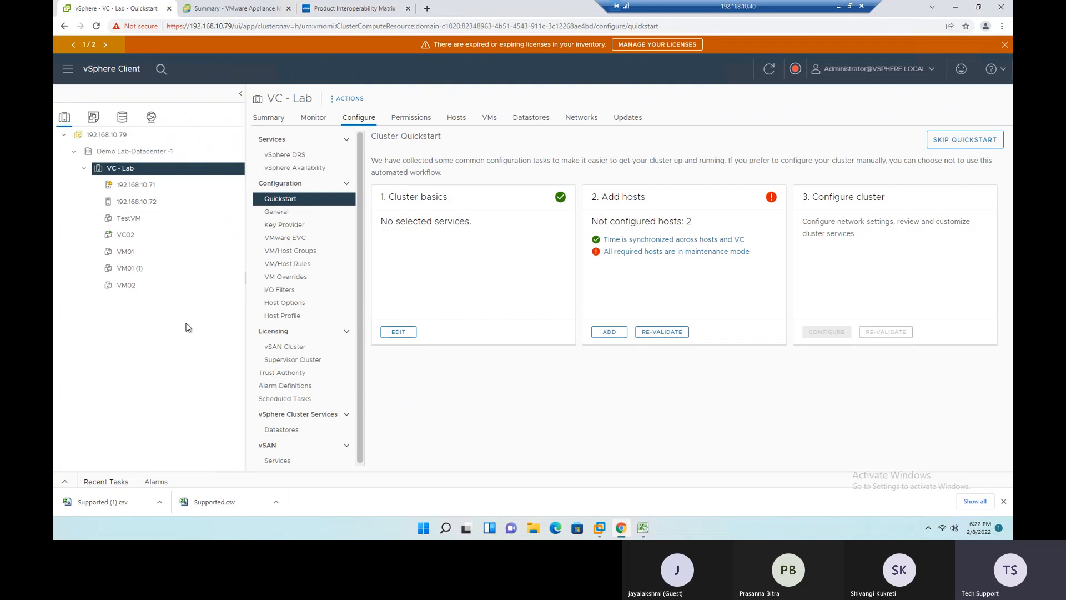
right_click(120, 171)
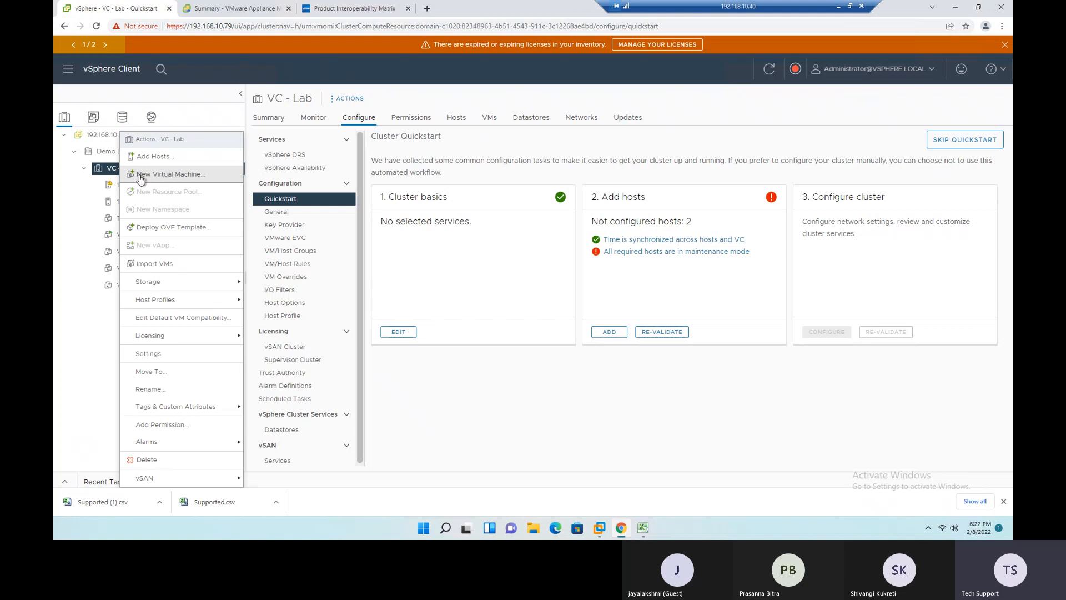
left_click(140, 176)
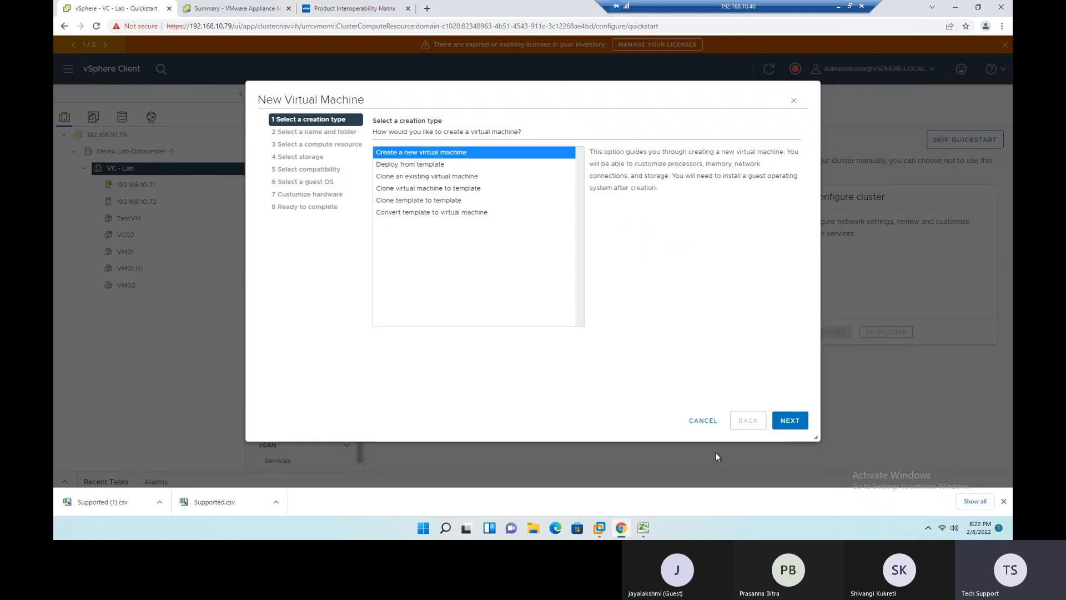
left_click(704, 421)
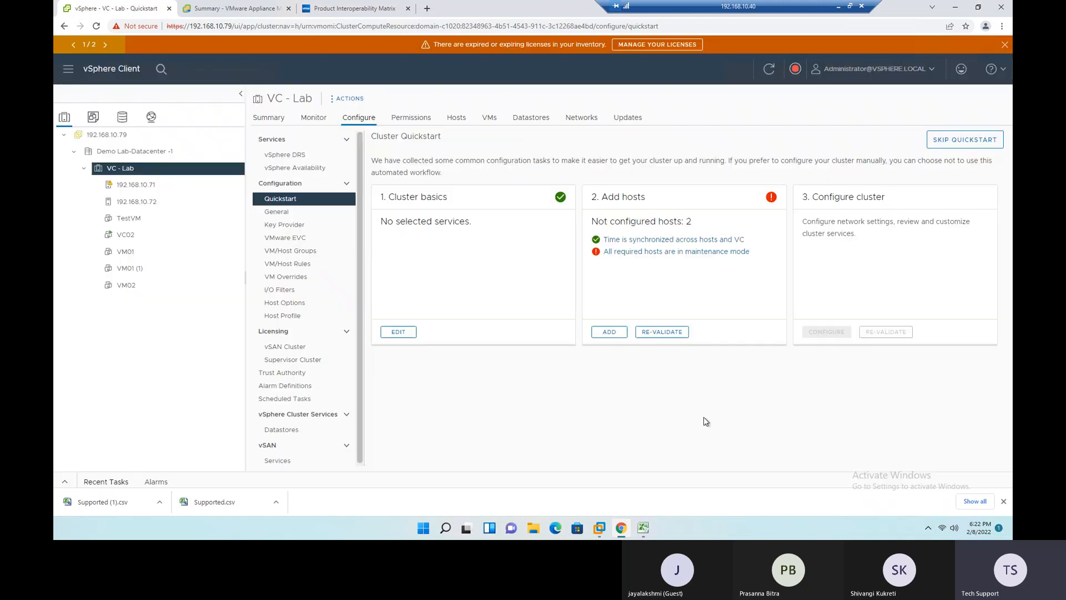
- Look at the actions available for Demo Lab-Datacenter -1 and open the summary of host 192.168.10.72
right_click(134, 155)
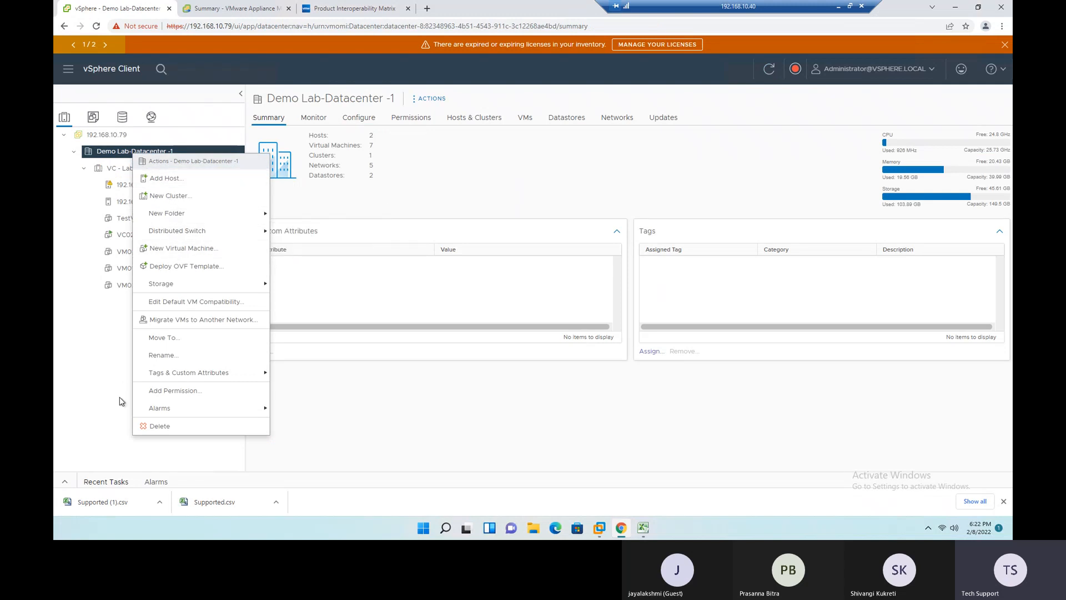
left_click(103, 389)
right_click(127, 205)
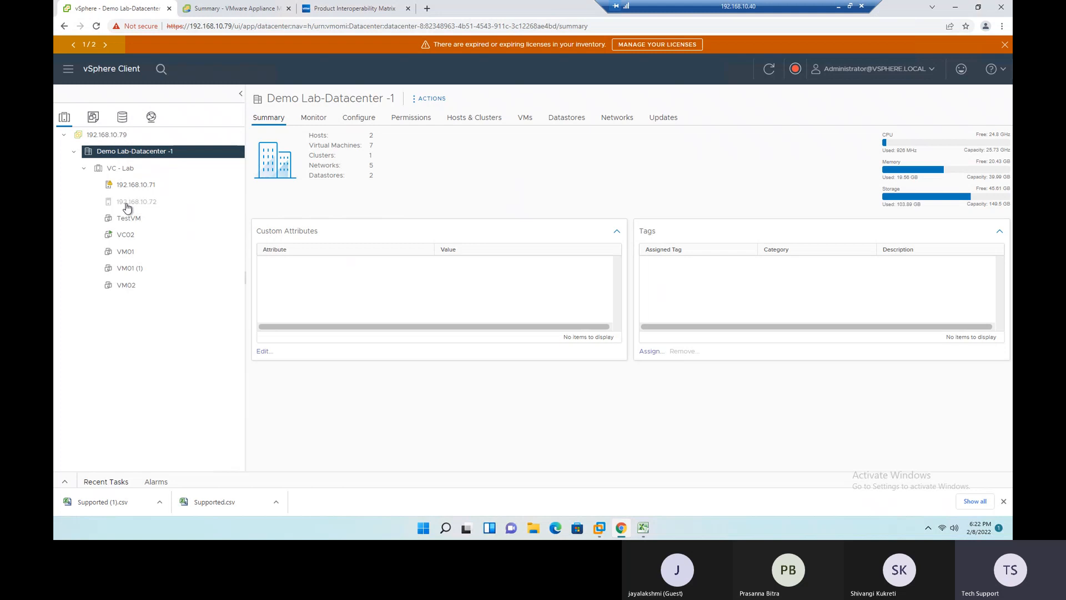
left_click(89, 345)
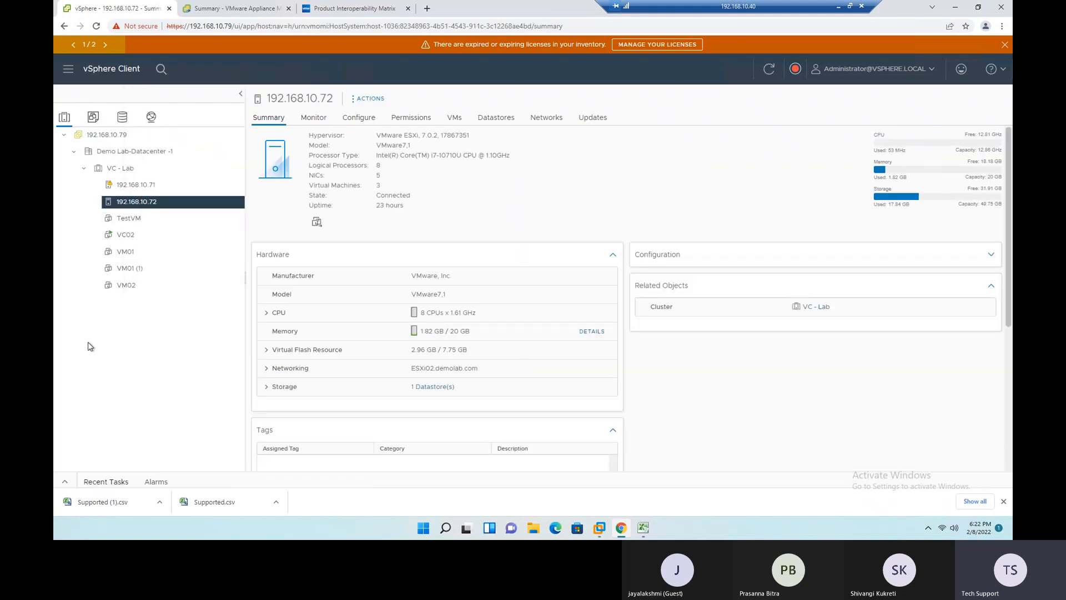
- Compare the logical processors of hosts 192.168.10.71 and 192.168.10.72 with the VC - Lab cluster's total processors
left_click(135, 187)
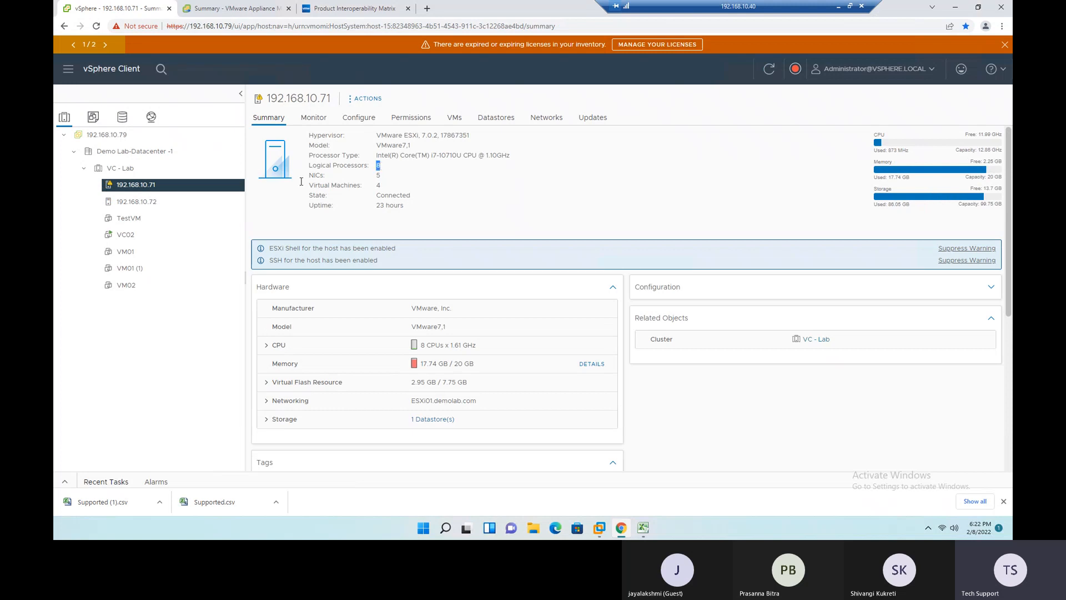
left_click(147, 203)
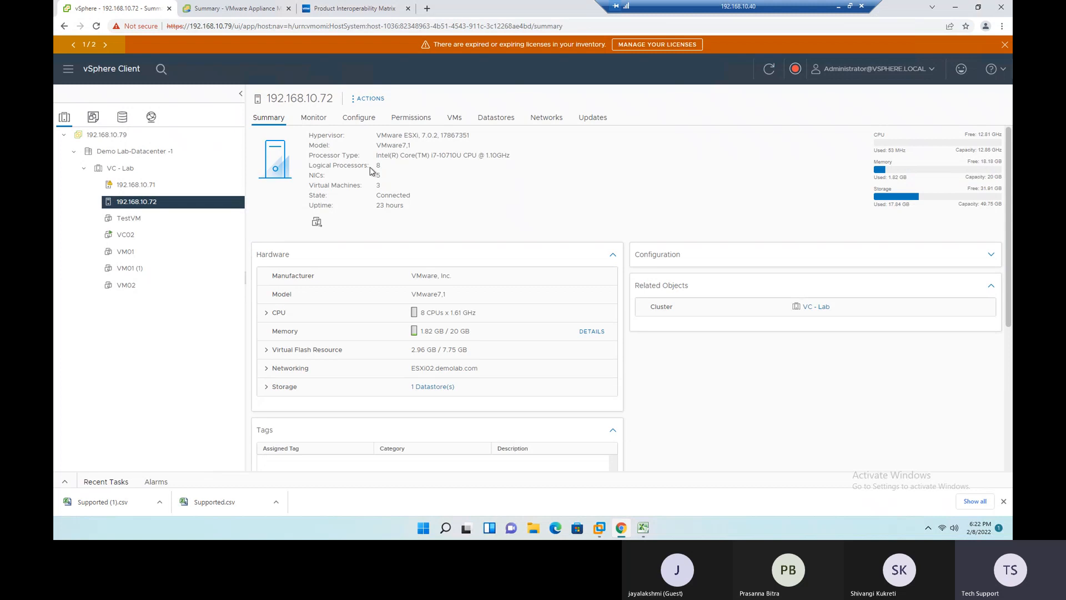
double_click(383, 168)
left_click(116, 170)
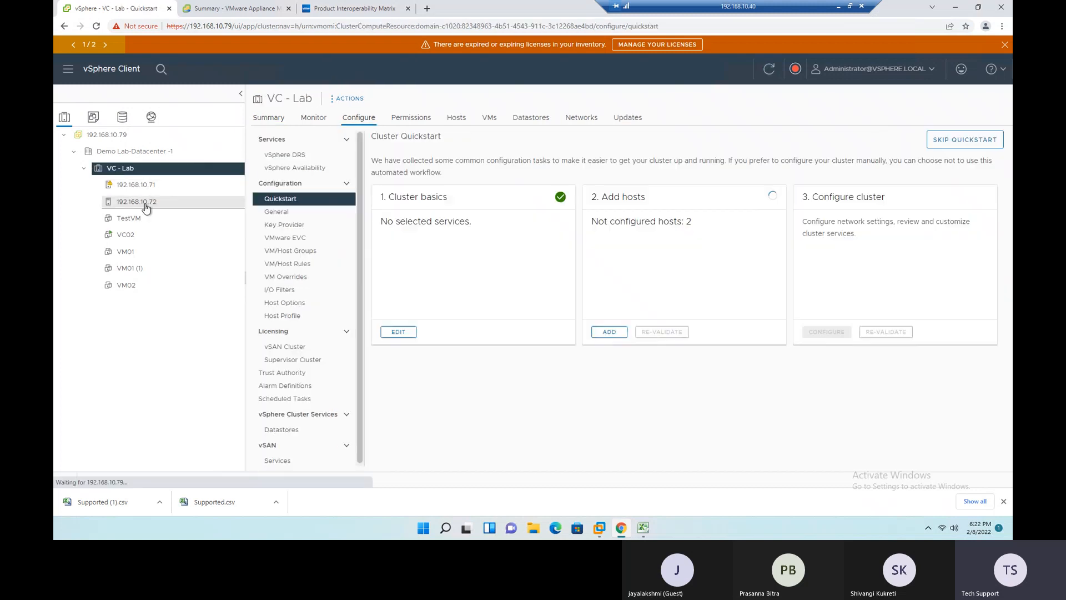
left_click(269, 118)
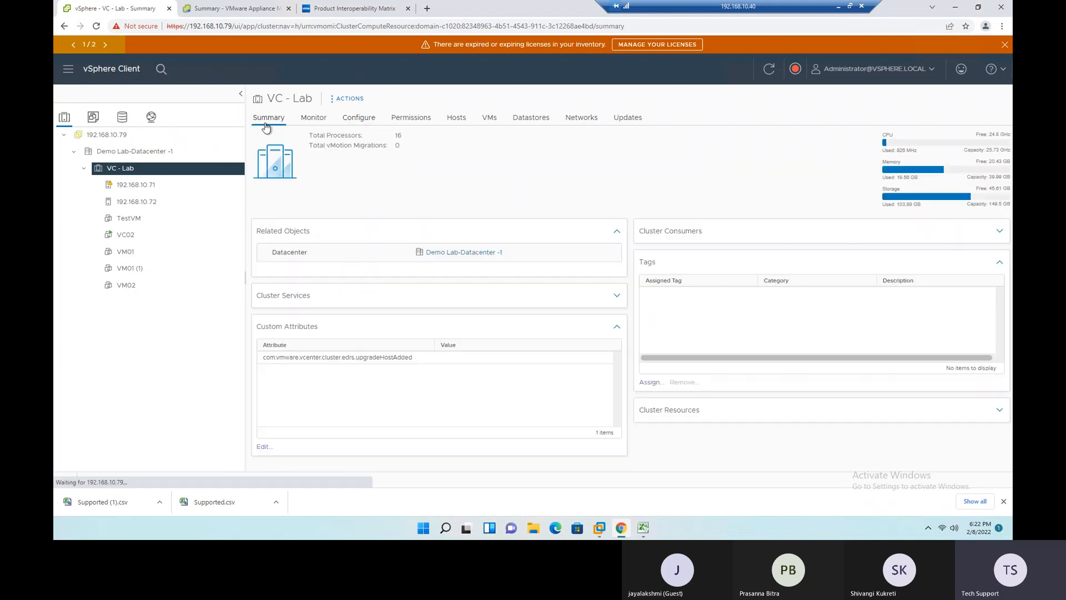
double_click(398, 136)
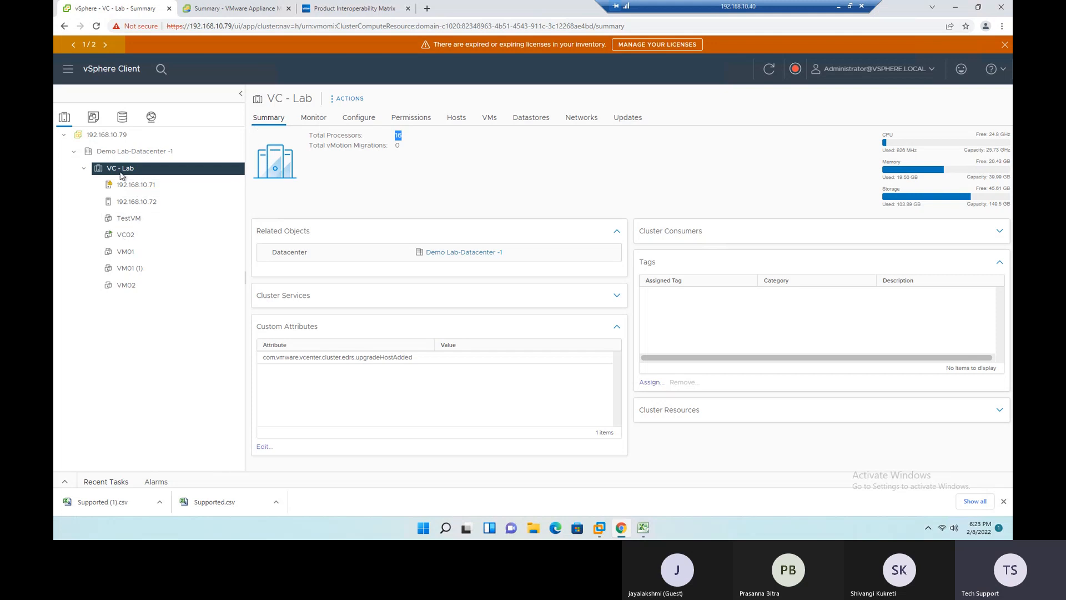
- Look at the actions available for host 192.168.10.72, including New Virtual Machine, without running any
left_click(143, 203)
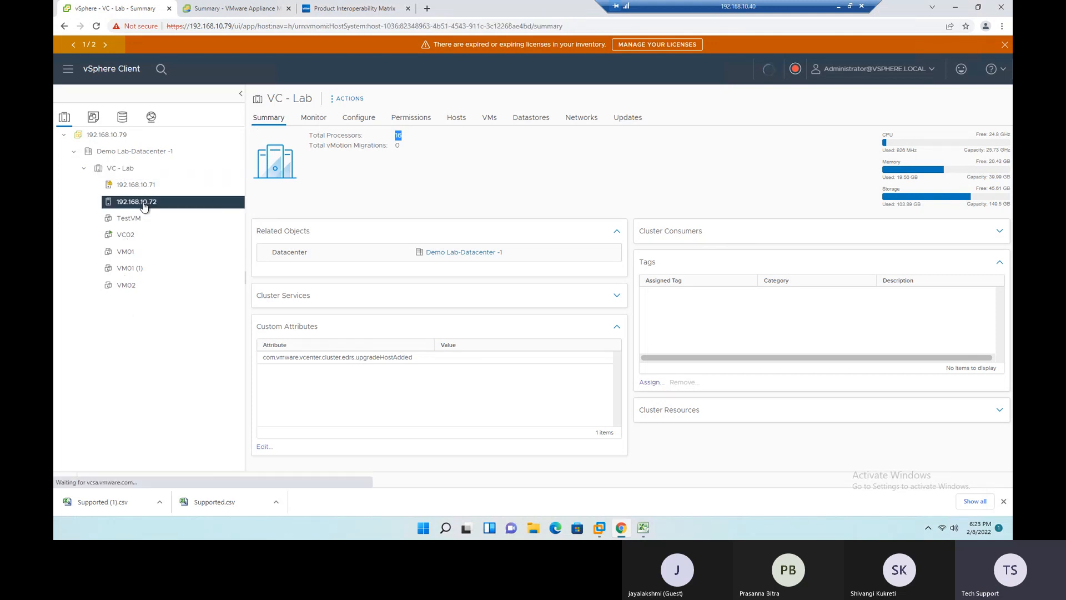
right_click(144, 203)
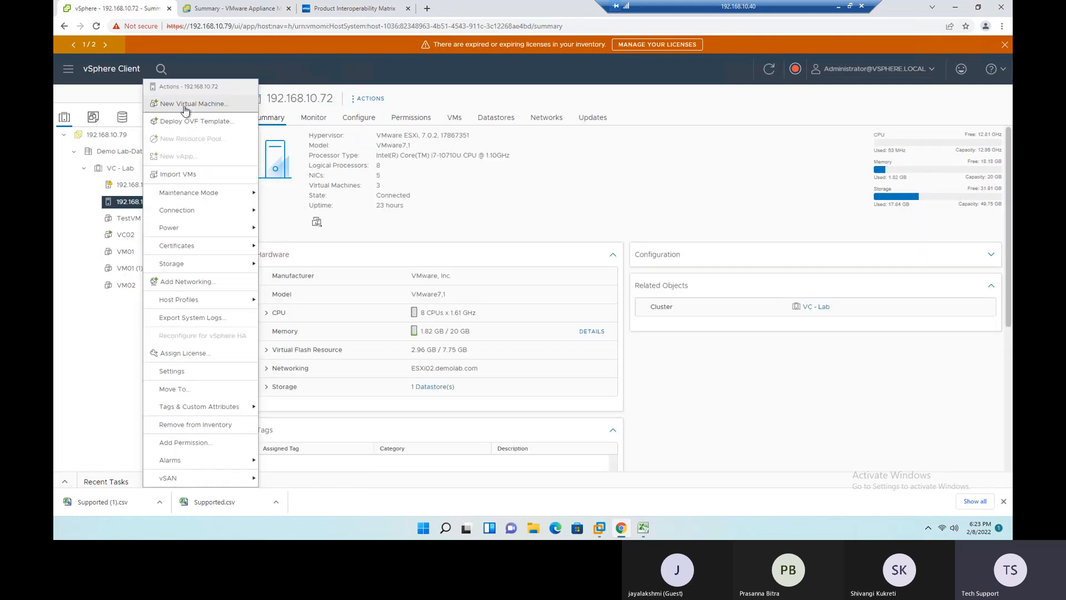
left_click(132, 350)
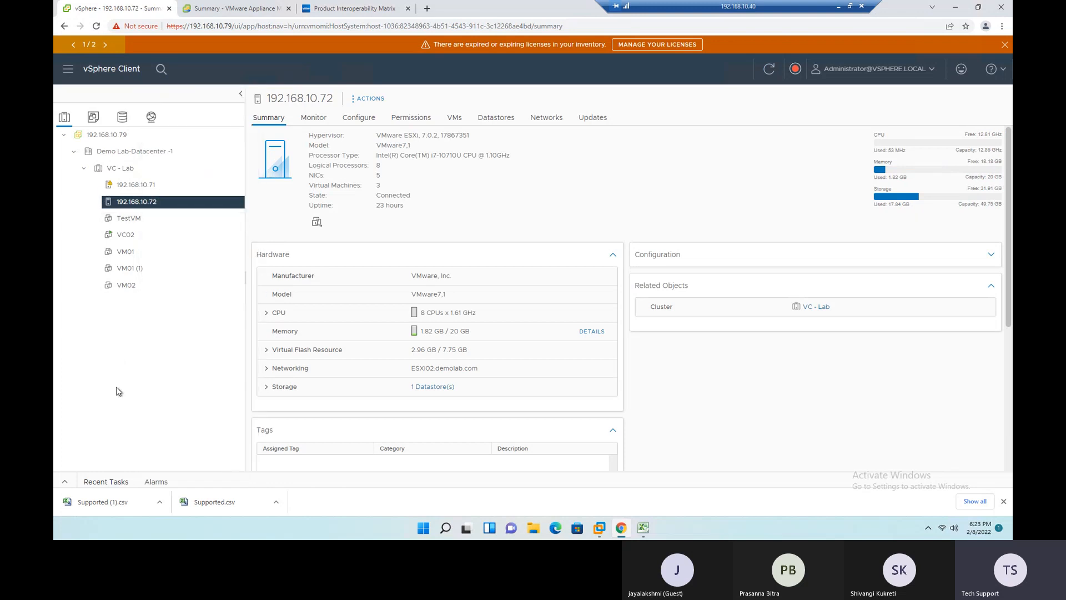
- Start the New Virtual Machine wizard from Demo Lab-Datacenter -1
left_click(113, 152)
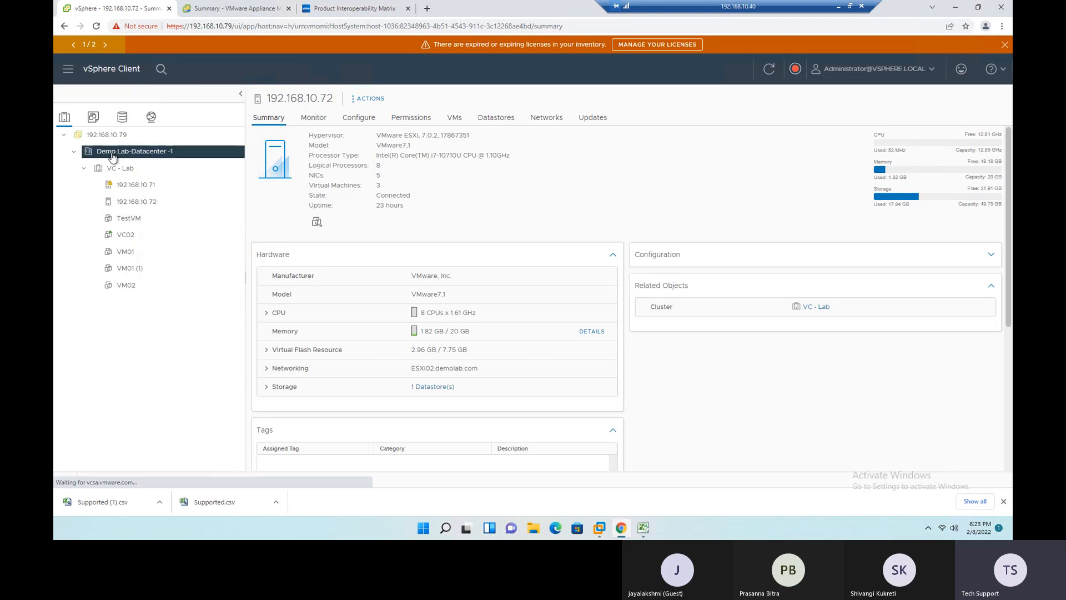
right_click(112, 154)
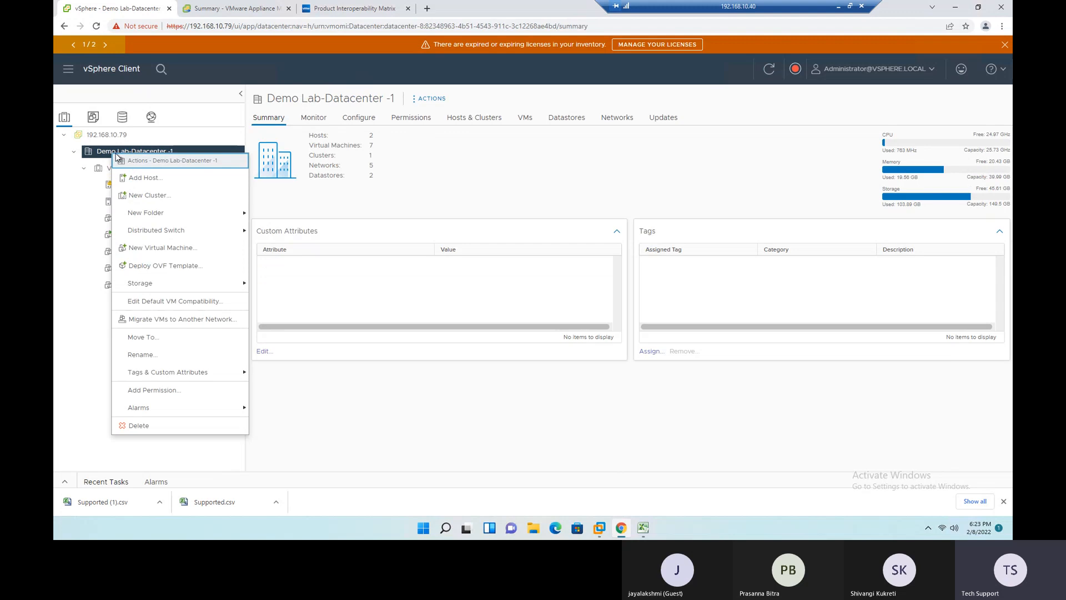
left_click(153, 250)
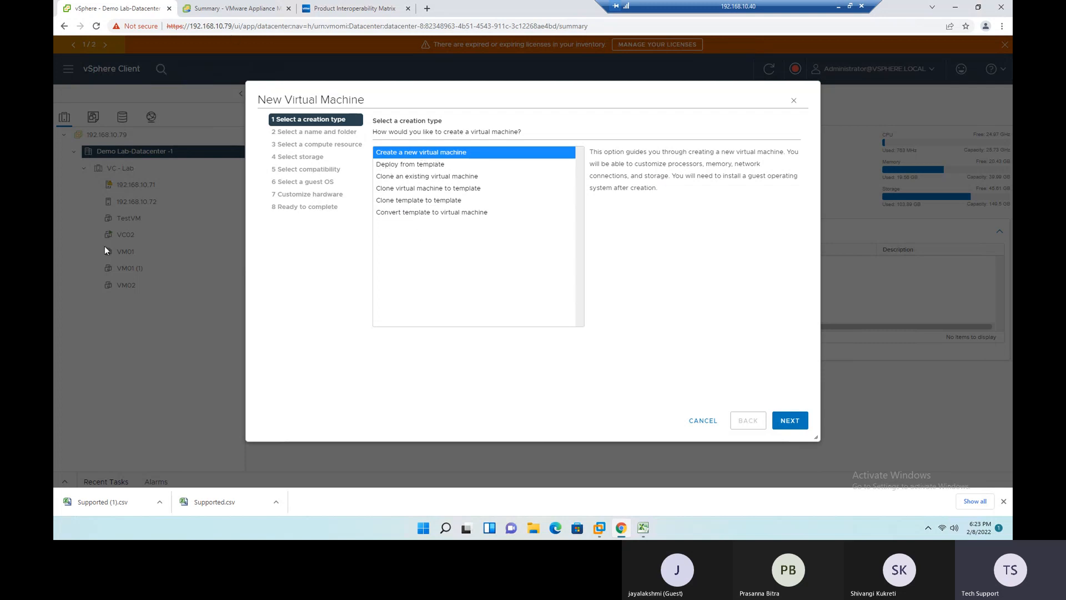
- Review the descriptions of the template, clone and convert creation types, and proceed with Create a new virtual machine
left_click(386, 166)
left_click(392, 177)
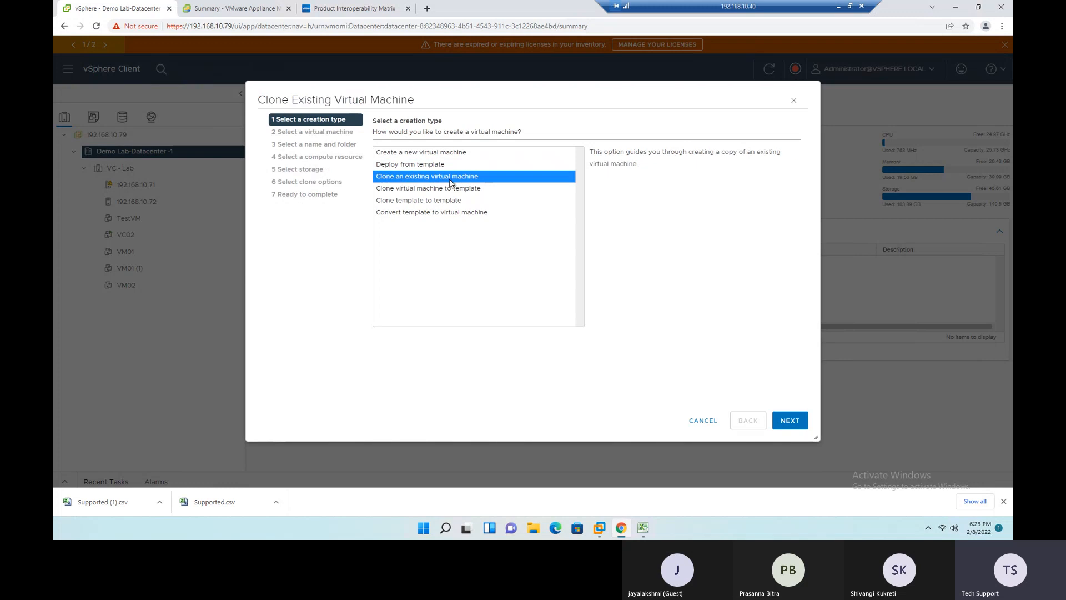
left_click(419, 189)
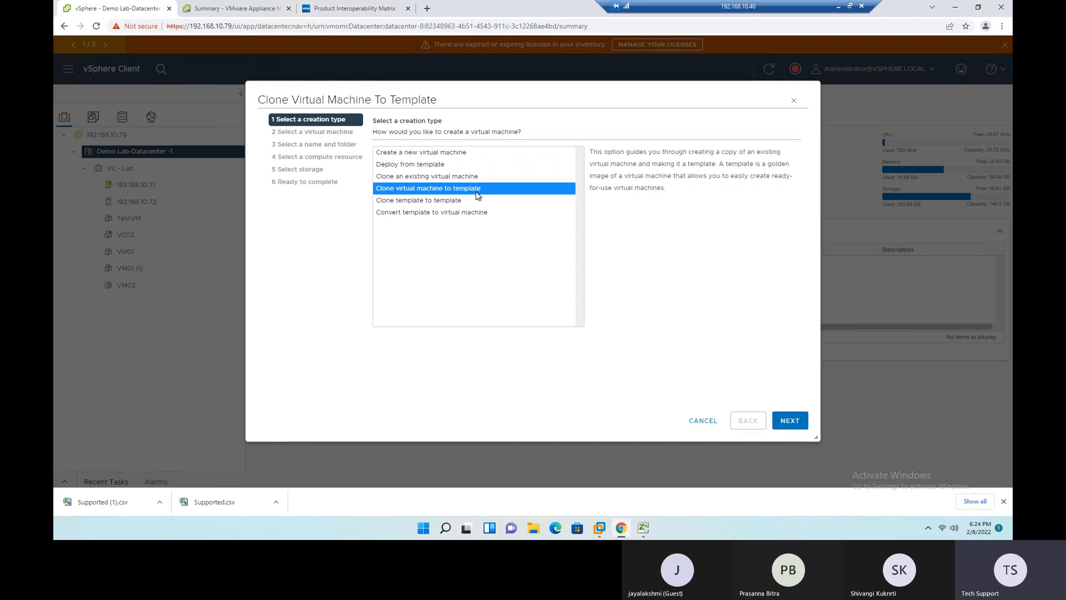
left_click(398, 204)
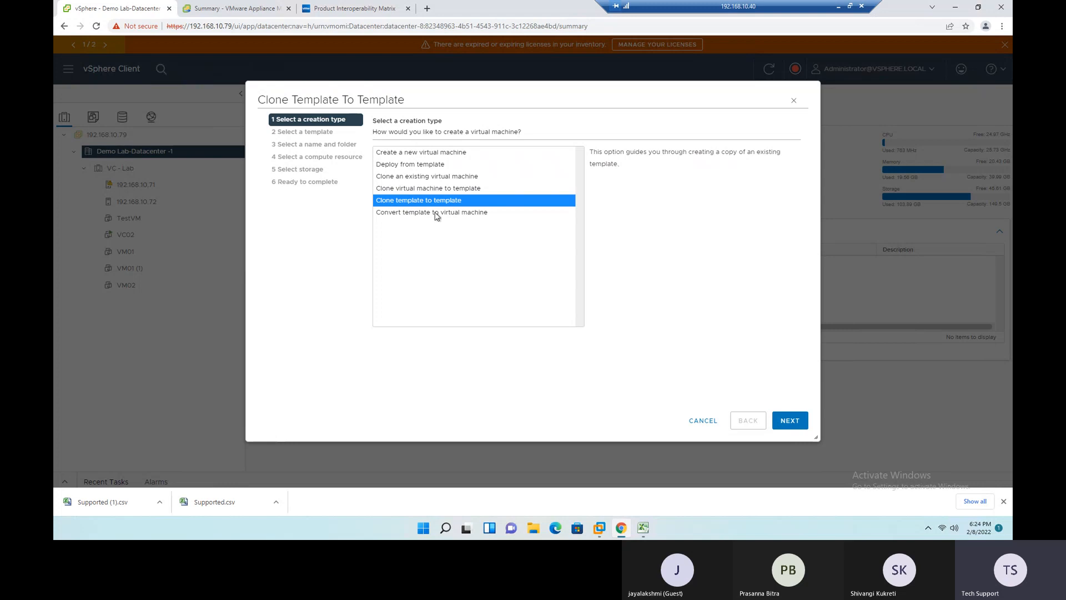
left_click(404, 214)
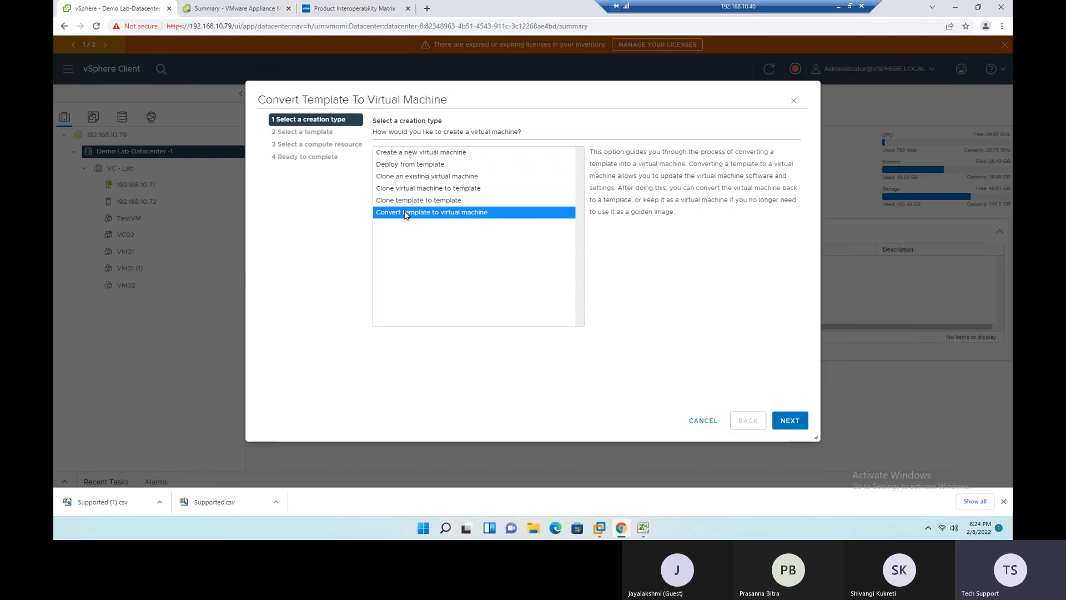
left_click(447, 156)
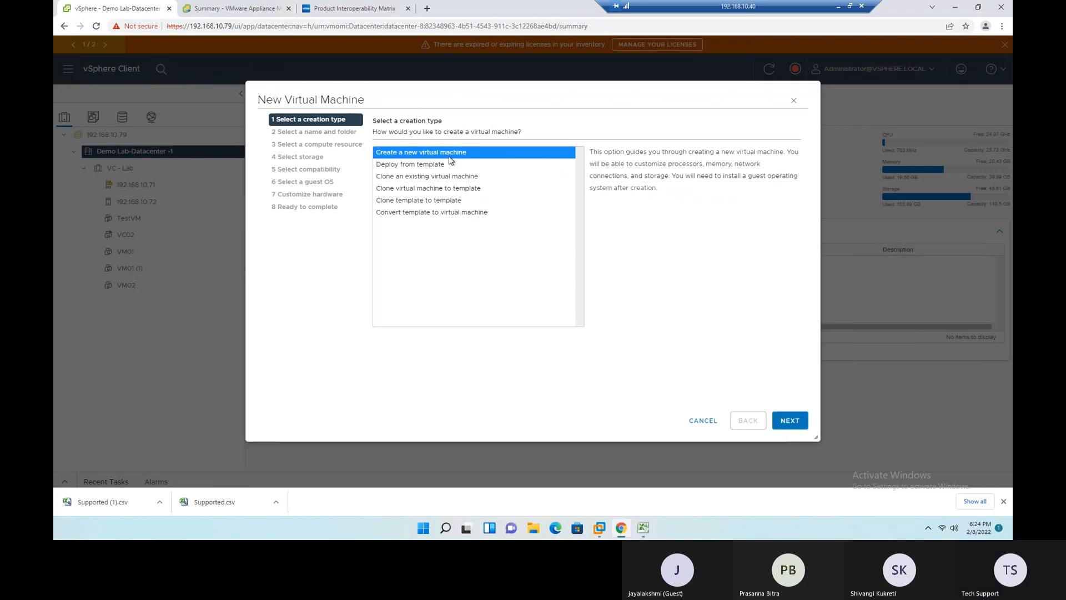
left_click(791, 421)
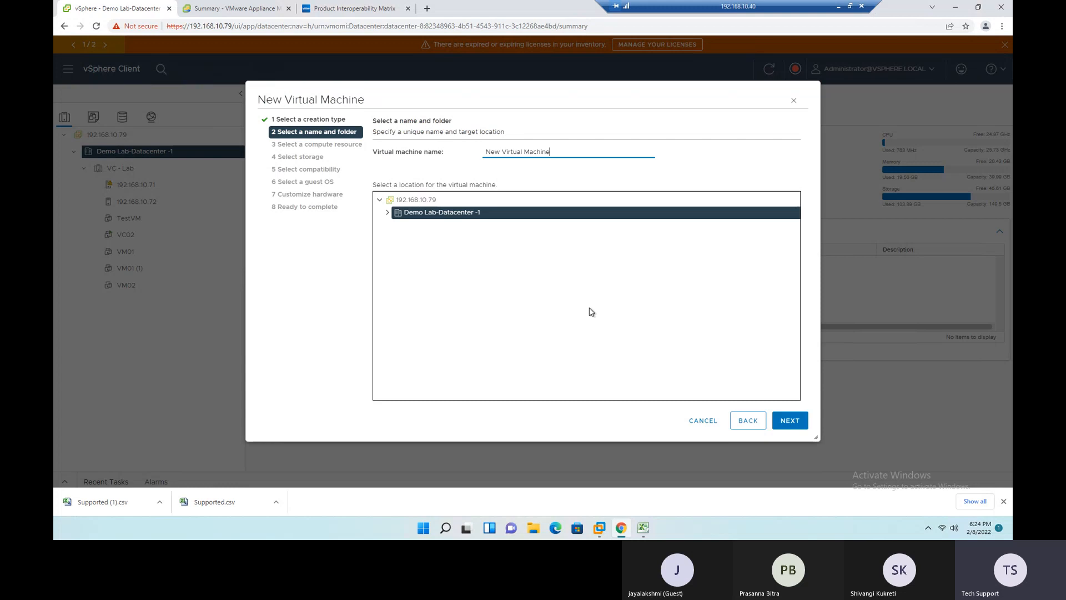
- Name the virtual machine TestVM001 and keep Demo Lab-Datacenter -1 as its location
left_click_drag(562, 152, 473, 146)
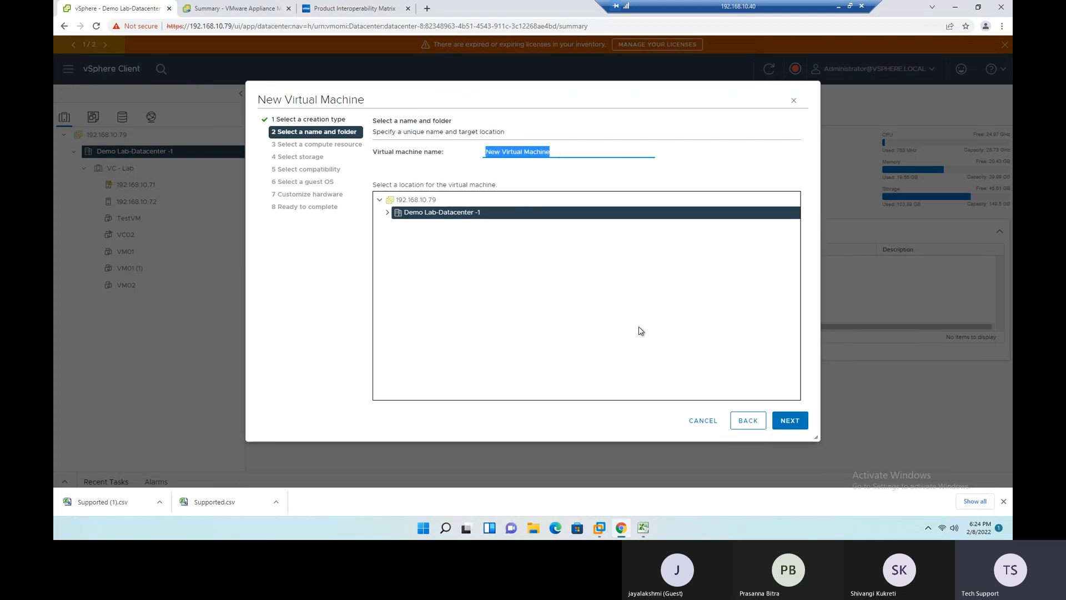
type("V")
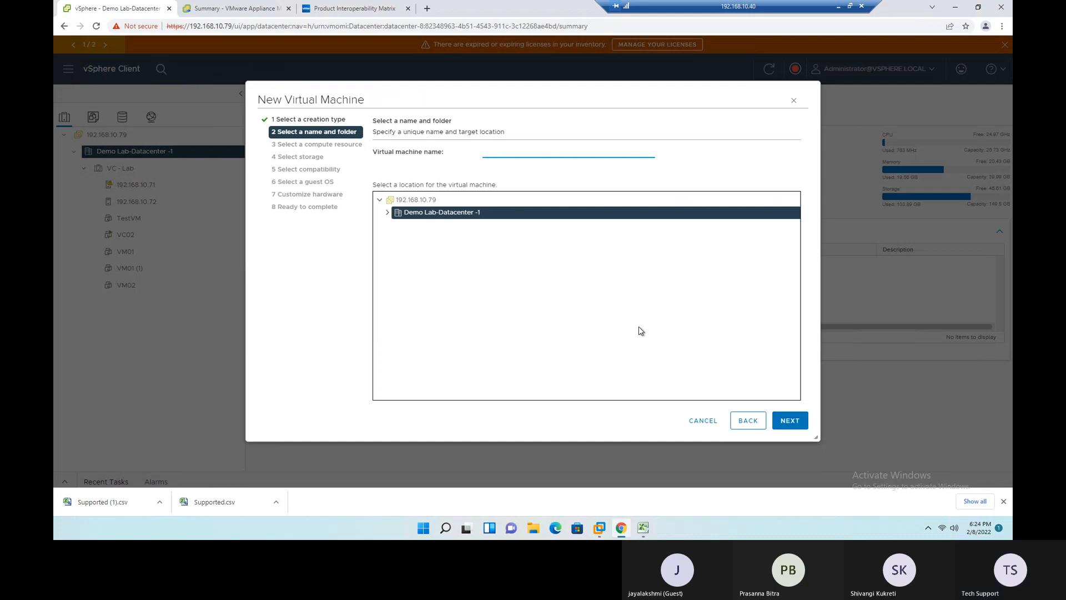
type("estVM001")
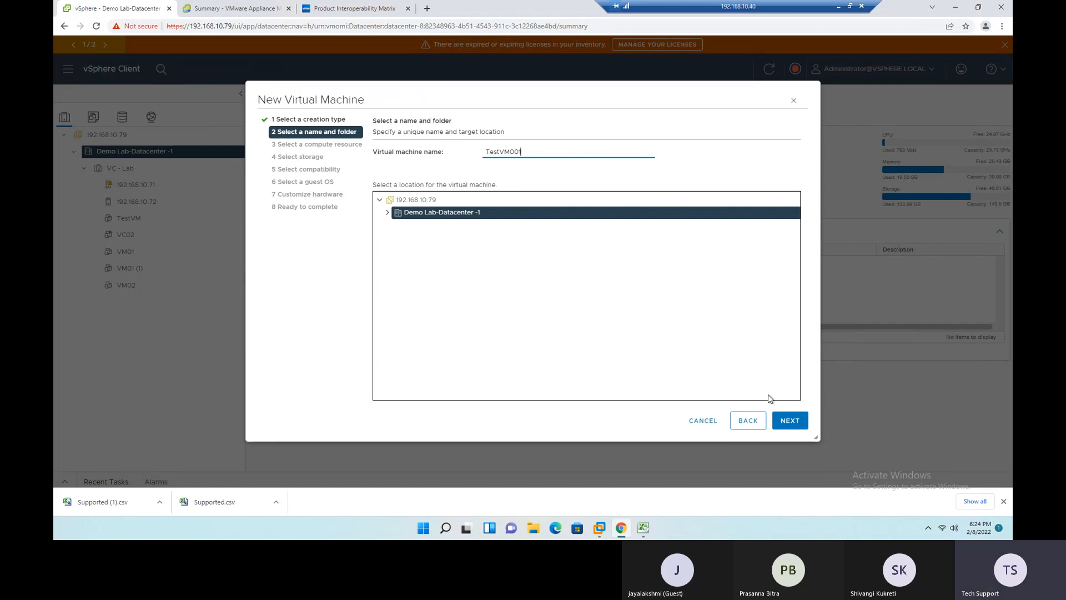
left_click(387, 212)
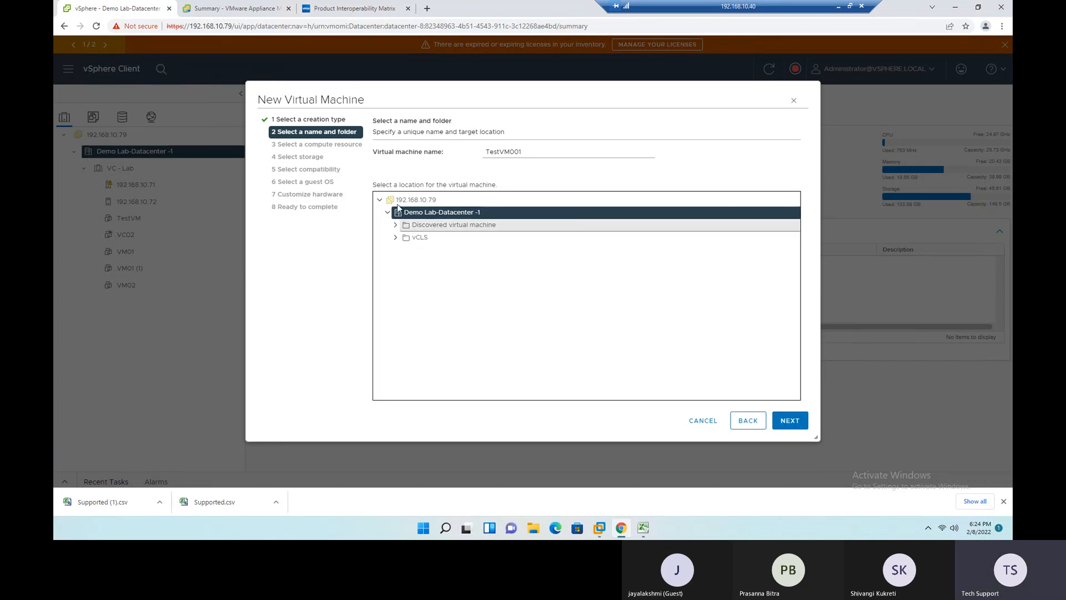
left_click(791, 420)
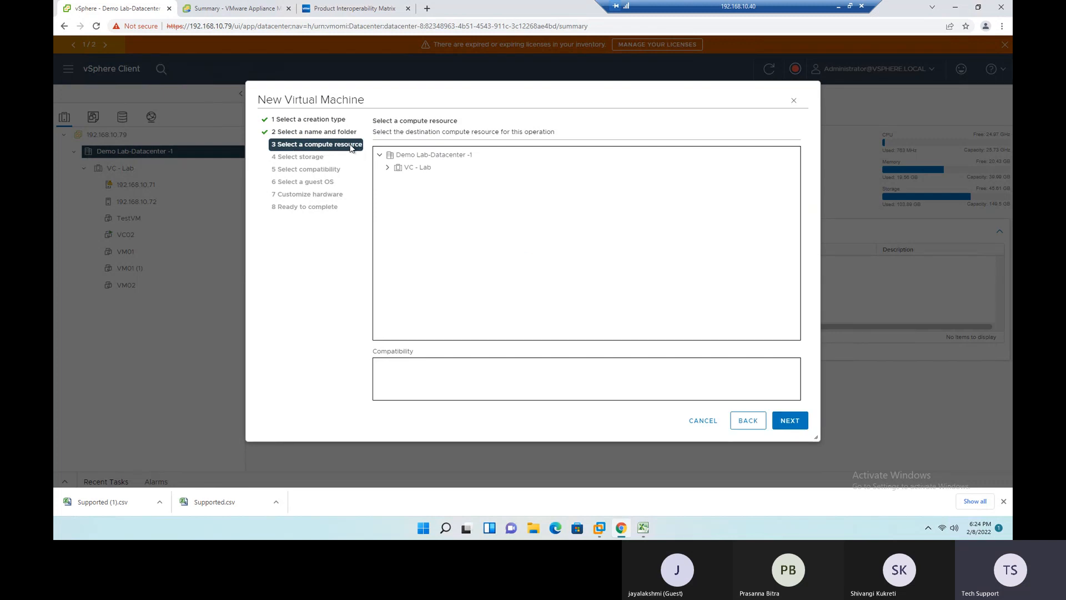
- Try the VC - Lab cluster as the compute resource and read its compatibility message
left_click(388, 168)
left_click(416, 168)
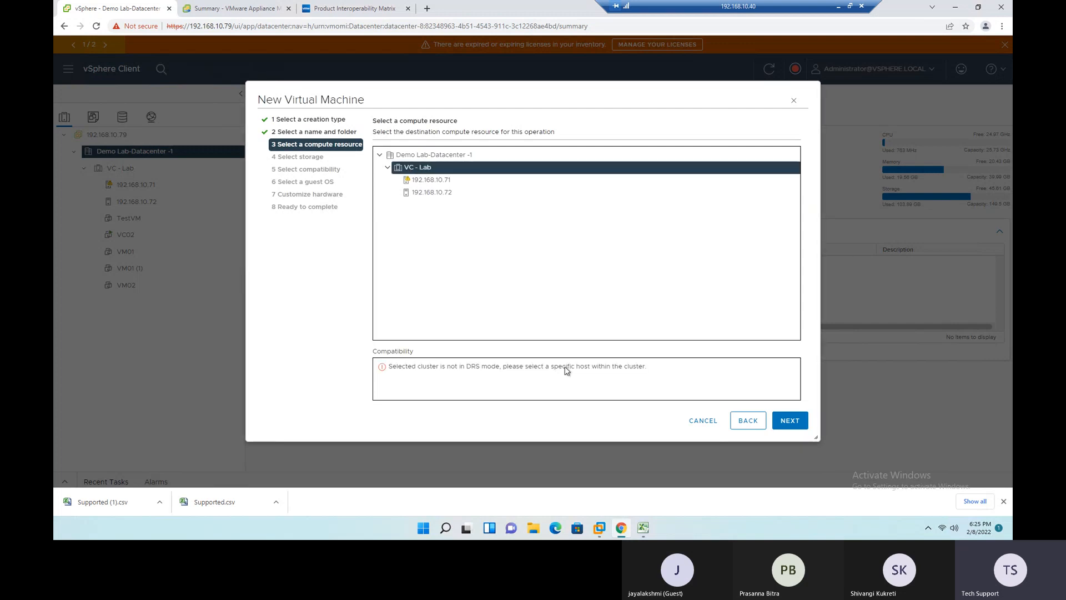
left_click_drag(397, 366, 646, 378)
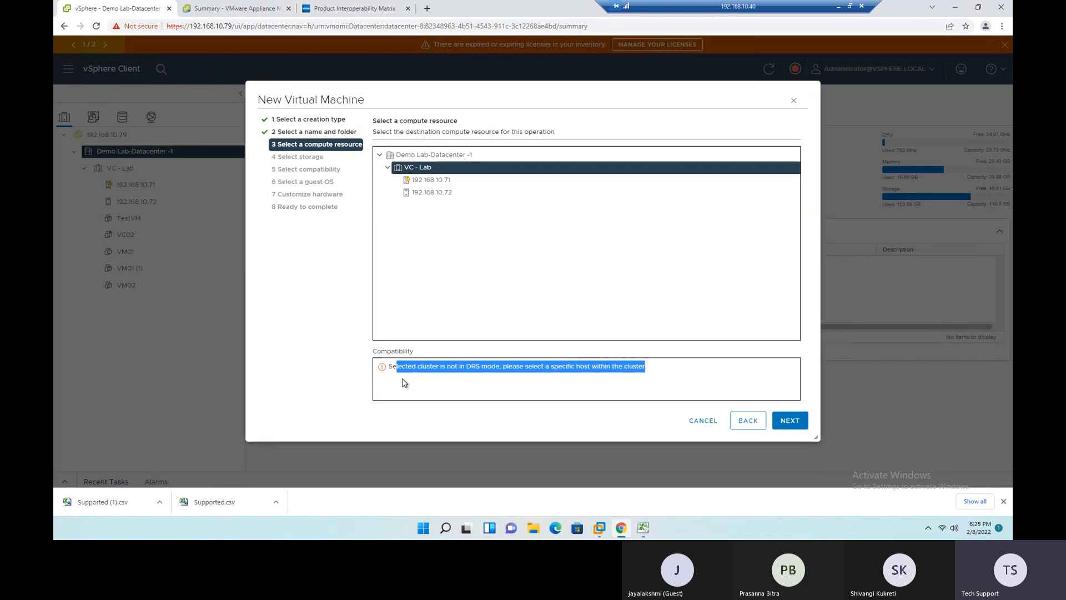
left_click(408, 383)
left_click_drag(450, 367, 480, 368)
left_click(381, 369)
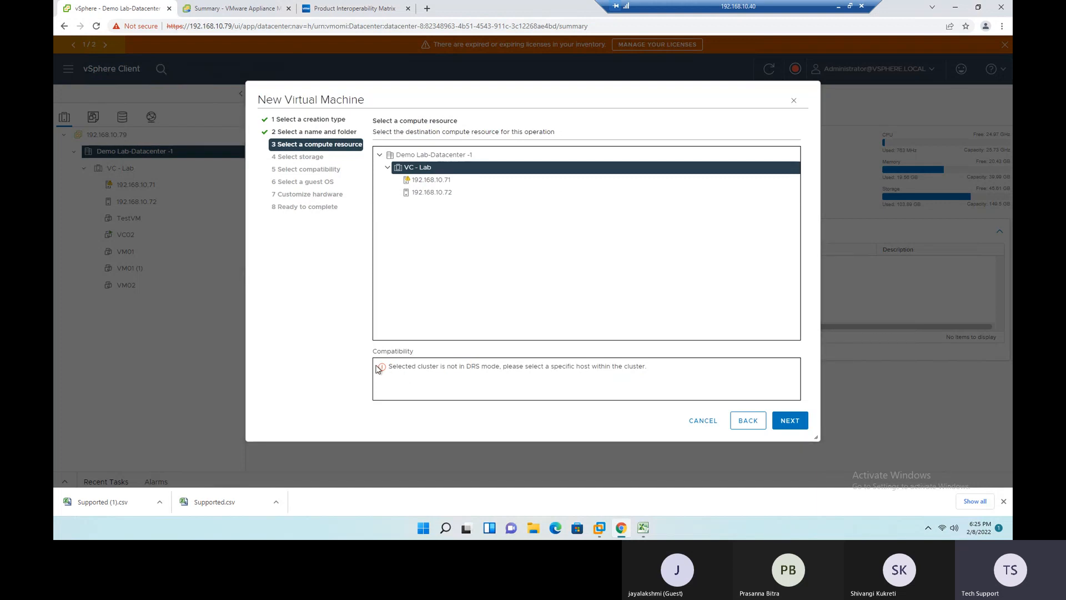
- Choose host 192.168.10.72 as the compute resource, check its compatibility and continue to storage selection
left_click(424, 192)
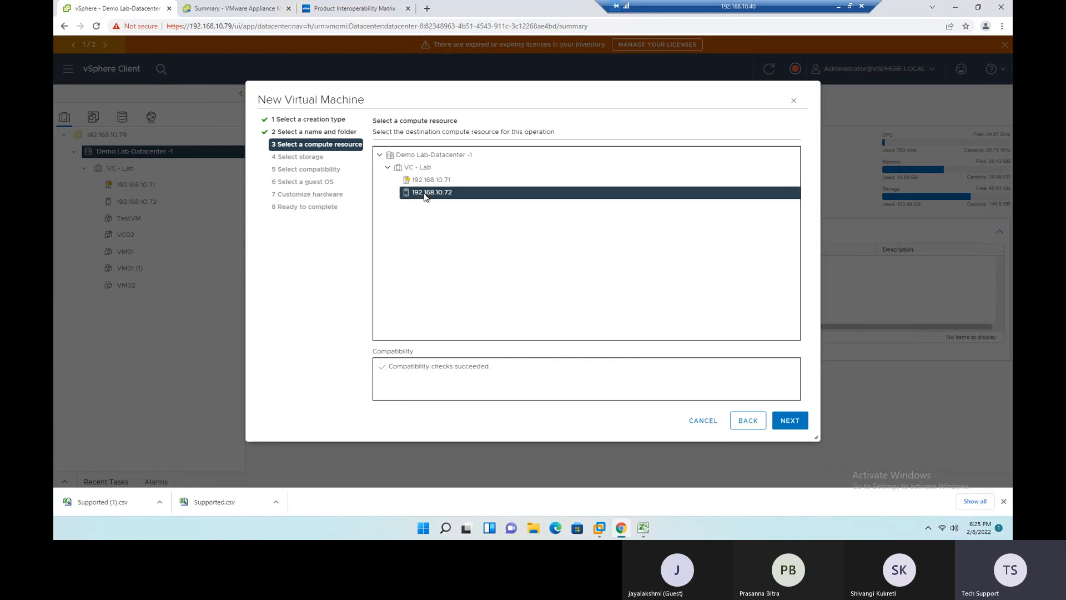
left_click_drag(496, 368, 403, 366)
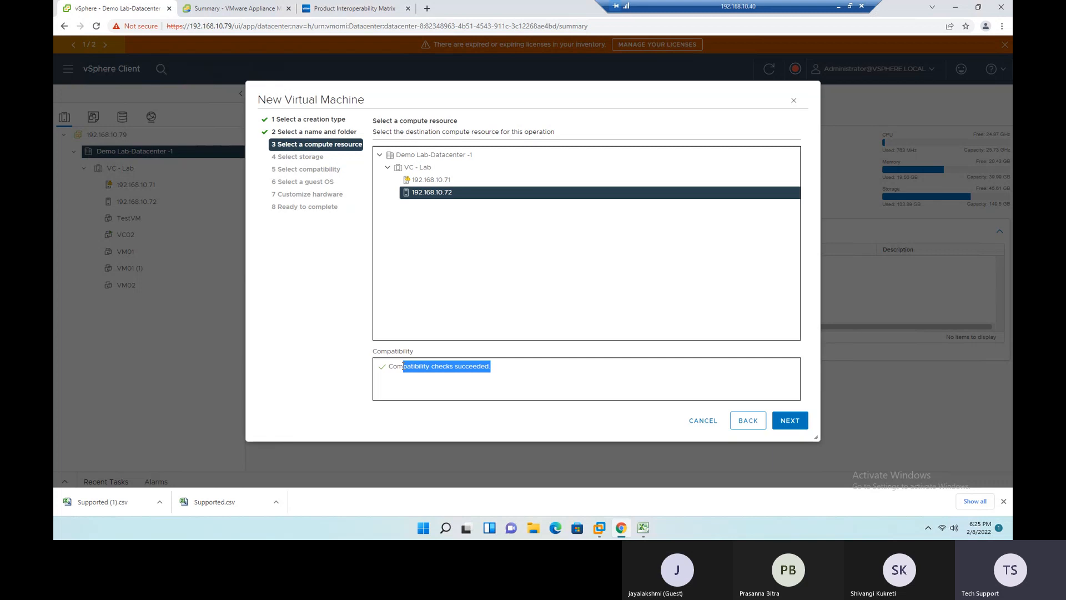
left_click(790, 422)
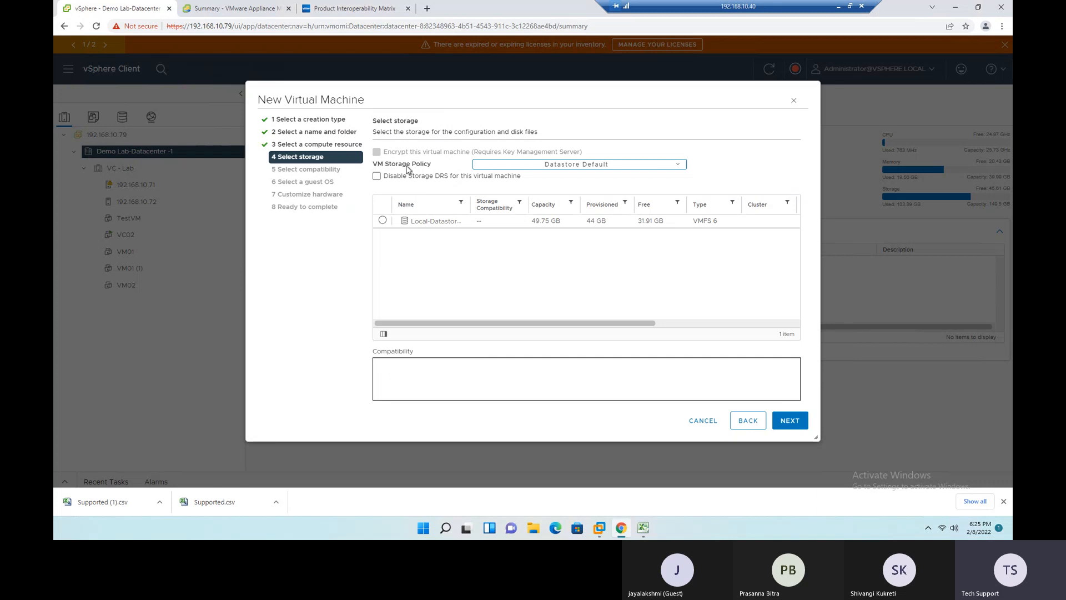
- Widen the datastore Name column and select Local-Datastore-1 as storage, keeping the Datastore Default storage policy
left_click_drag(374, 165, 436, 166)
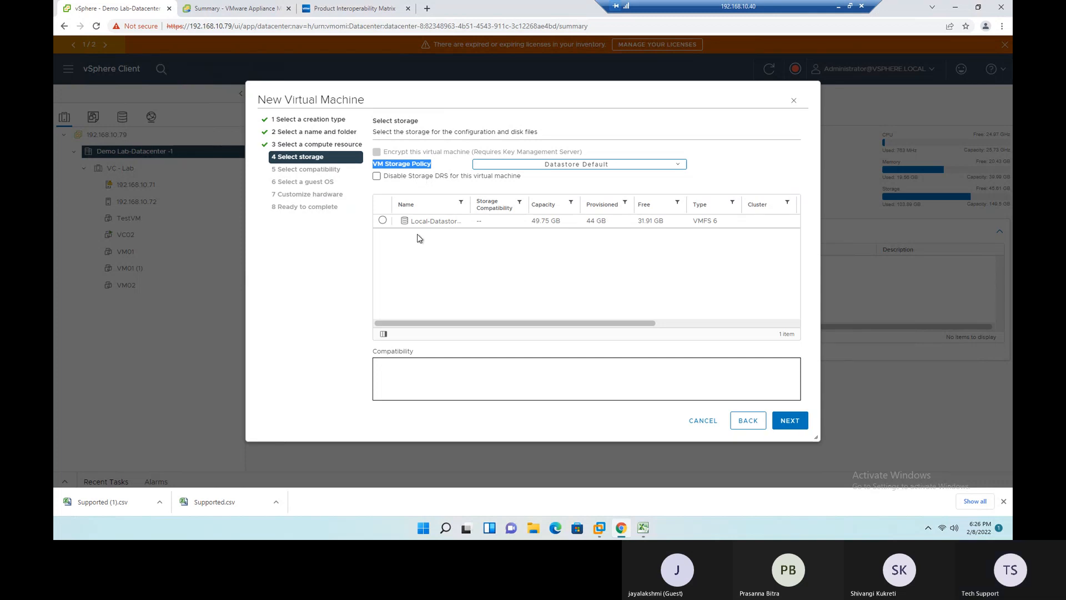
left_click_drag(471, 207, 507, 209)
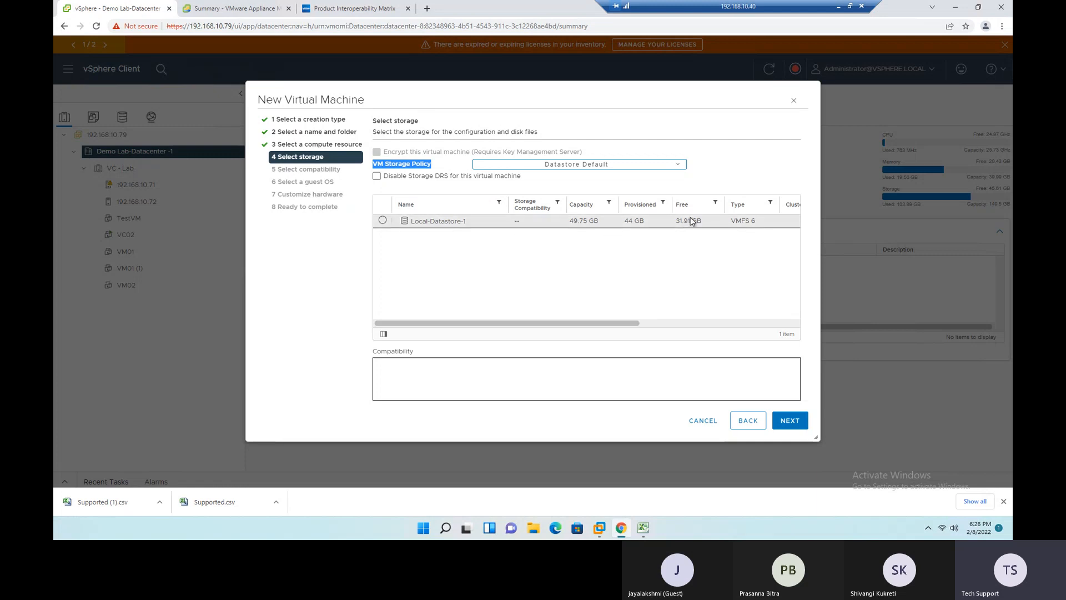
left_click(383, 221)
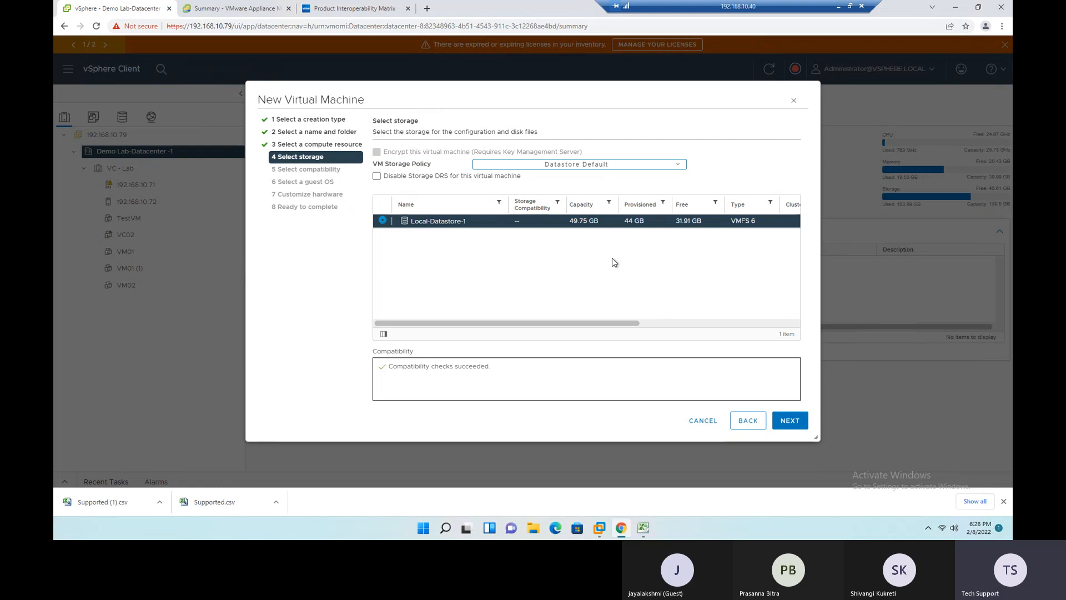
left_click_drag(396, 366, 502, 362)
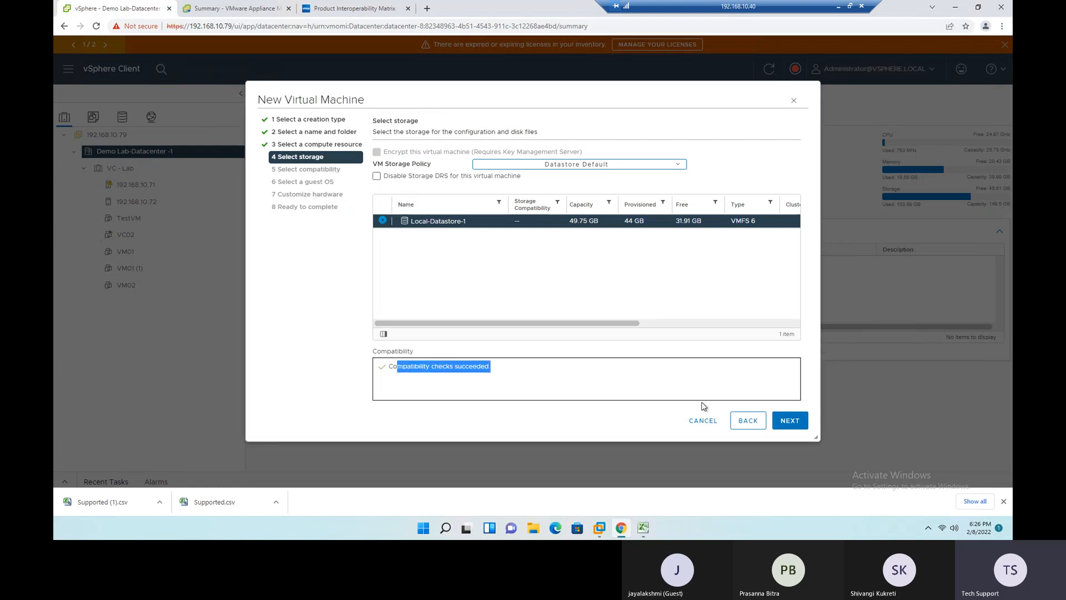
left_click(793, 423)
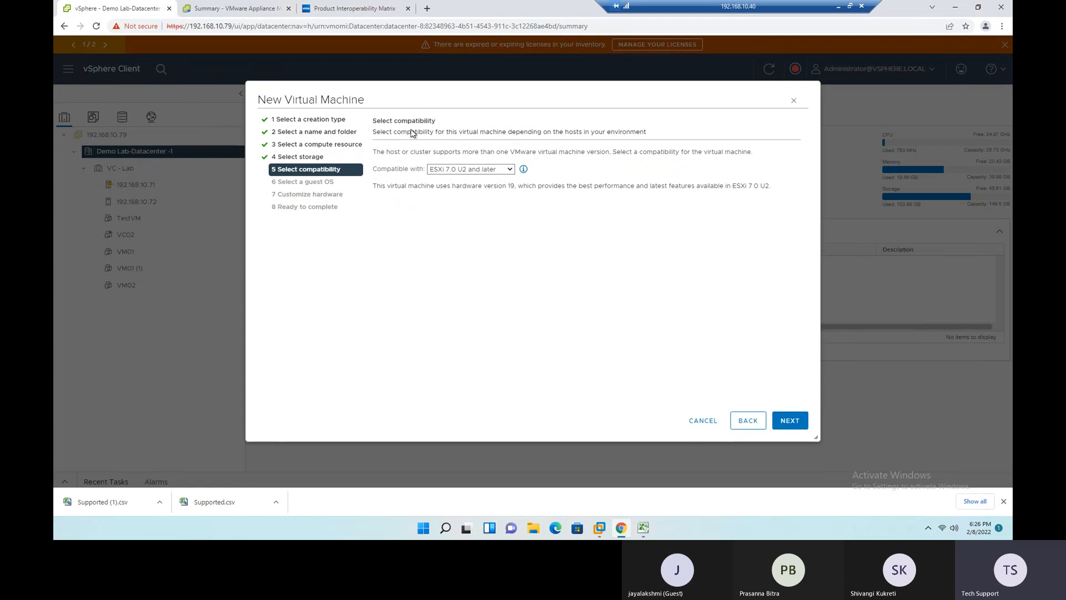
- Set the virtual machine's compatibility to ESXi 7.0 U2 and later and continue to the guest OS
left_click(510, 170)
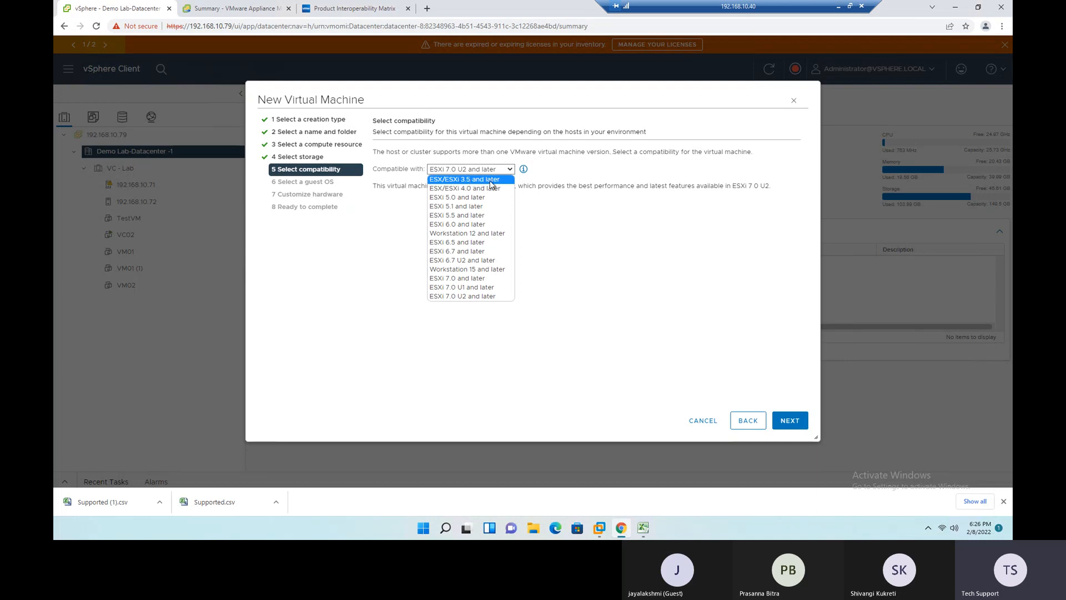
left_click(469, 297)
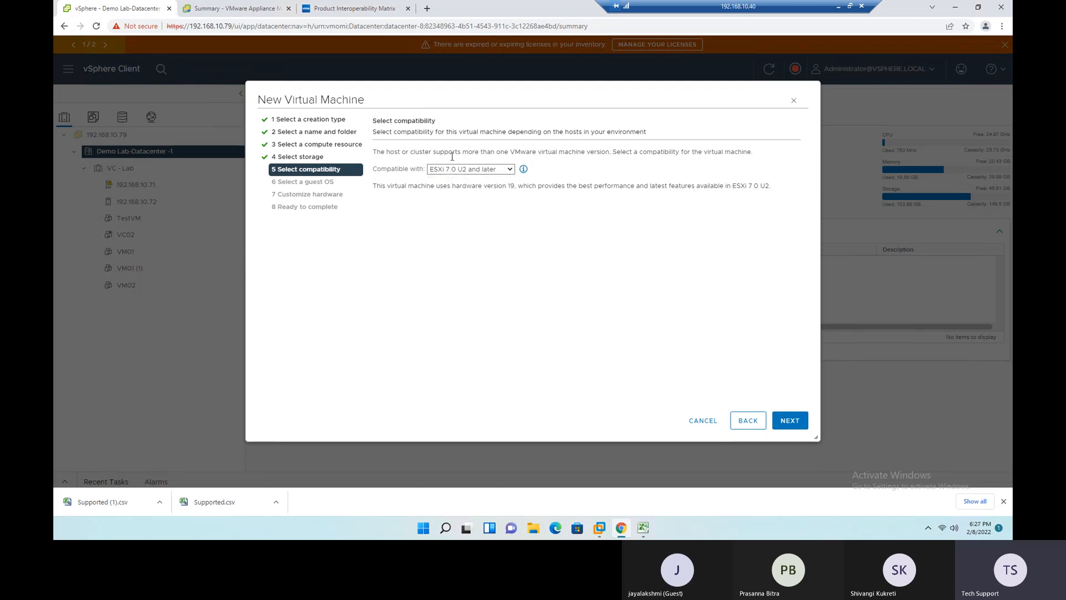
left_click(799, 426)
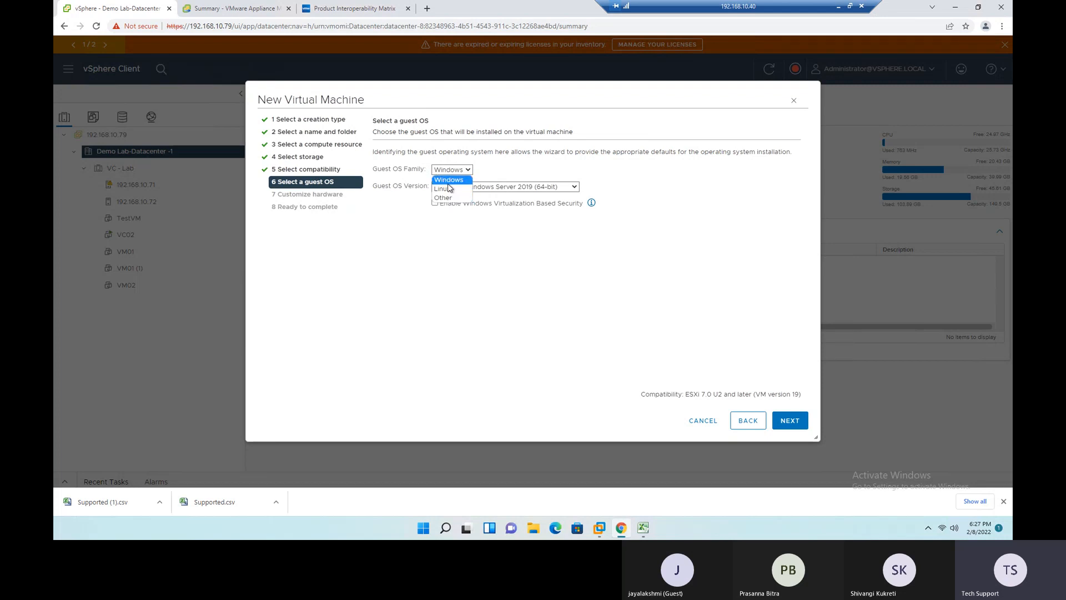
- Keep Windows as the guest OS family and set the version to Microsoft Windows Server 2022 (64-bit)
key("Escape")
left_click(575, 186)
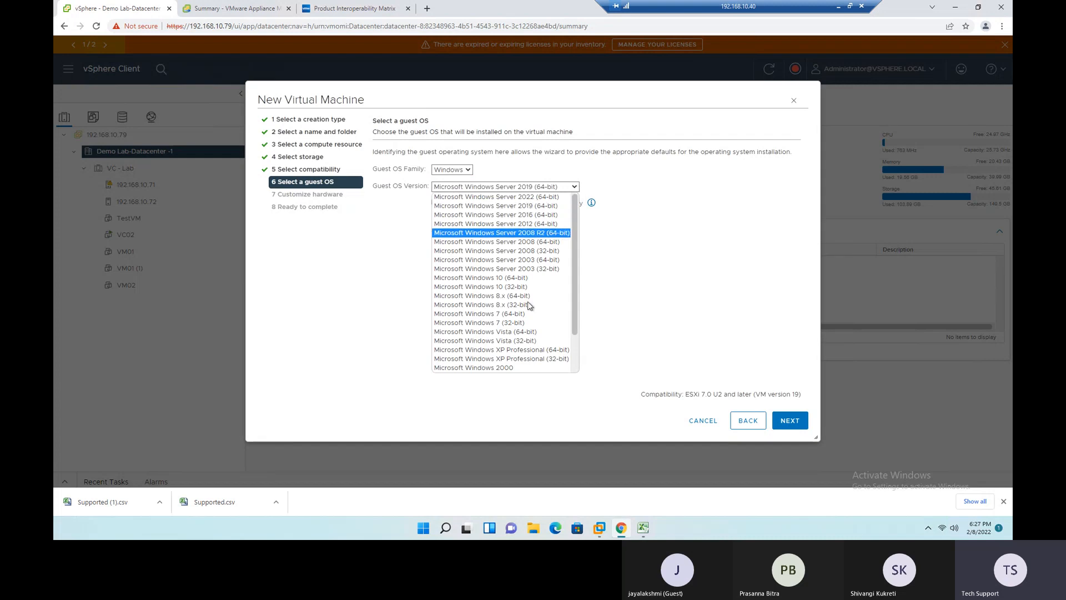
left_click(546, 199)
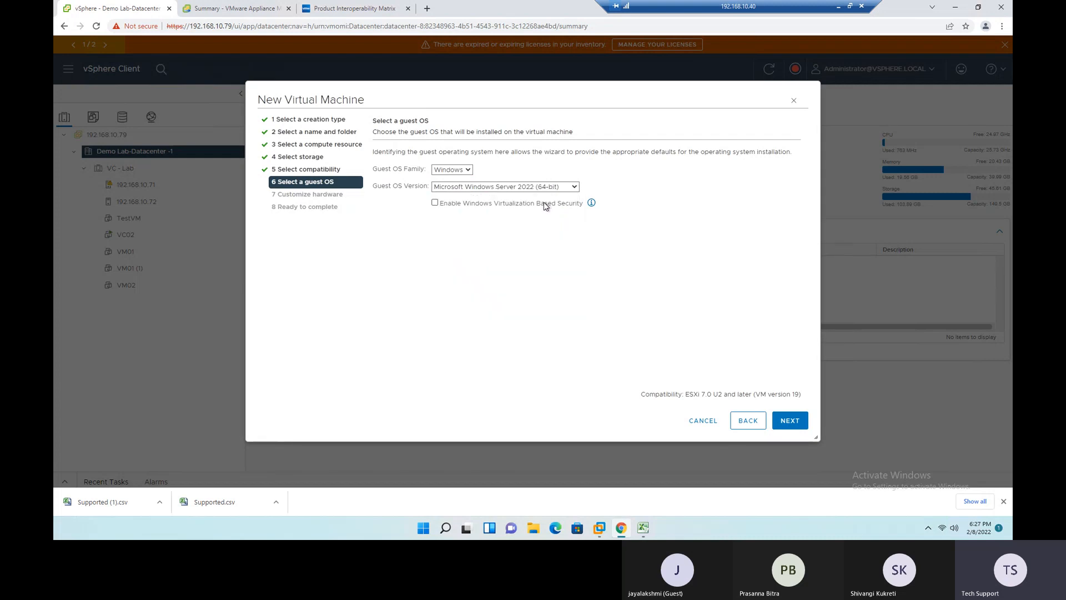
- Switch to File Explorer, check the Windows Server 2022 image in the Softwares & ISOs folder, and return to the wizard
left_click(534, 528)
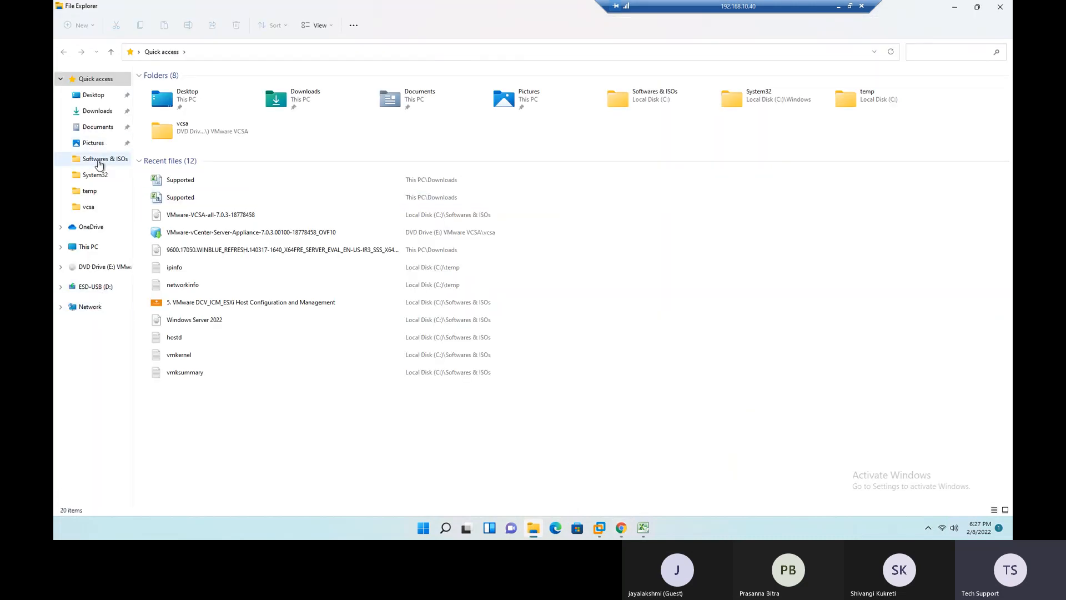
left_click(102, 160)
left_click(191, 243)
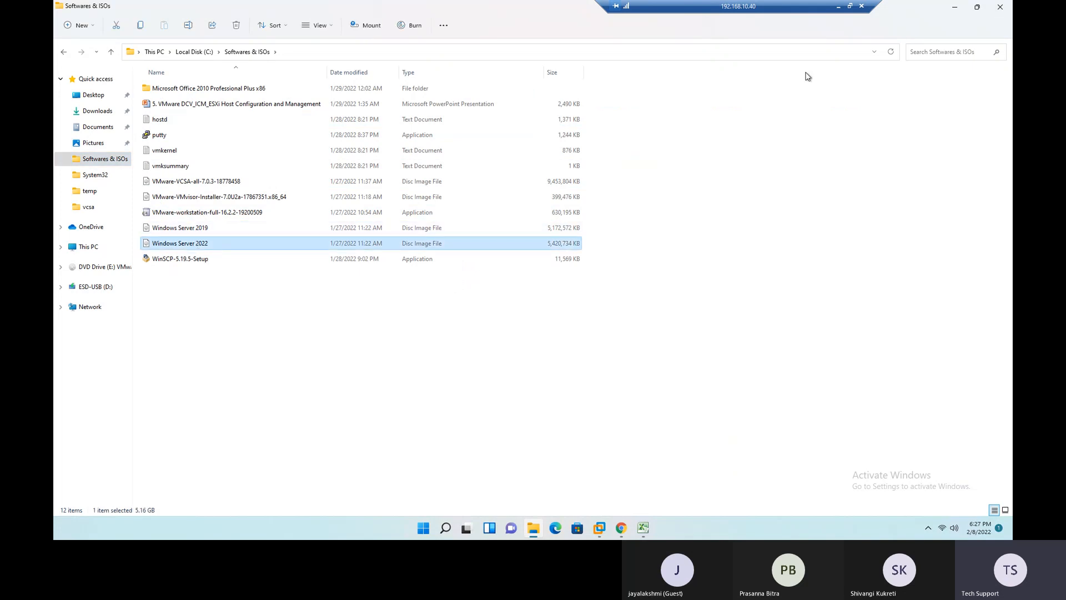
left_click(955, 7)
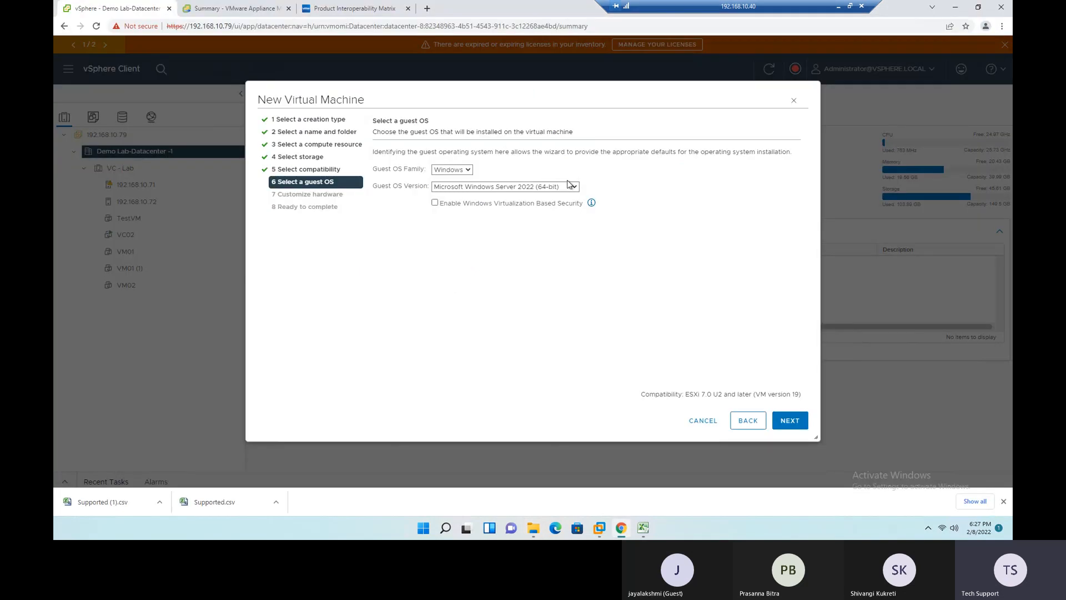
- Continue to the hardware customization page and enable CPU Hot Add for the virtual machine
left_click(791, 421)
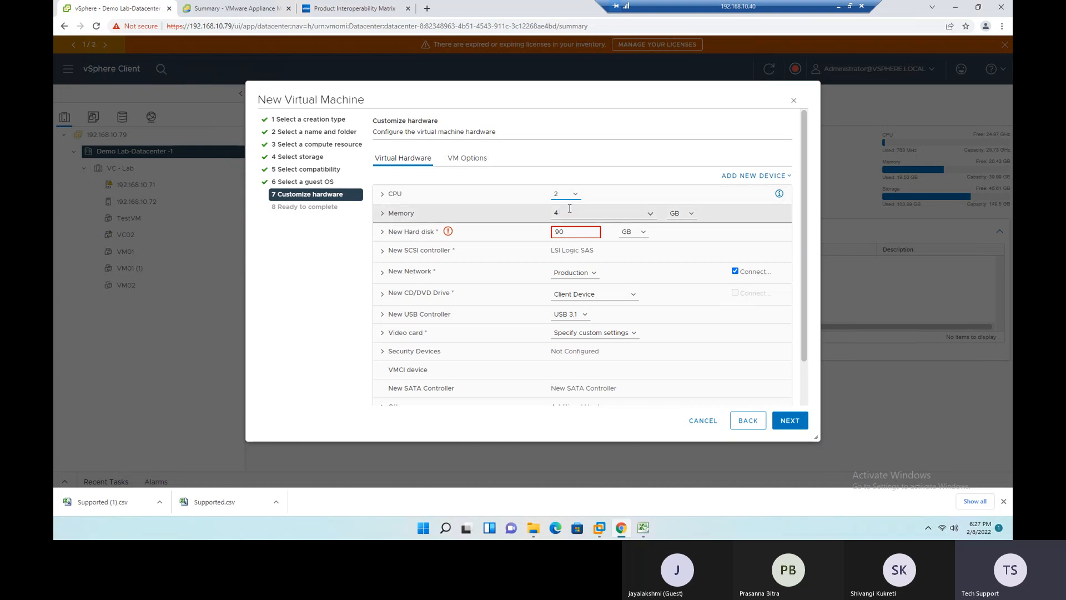
left_click(382, 194)
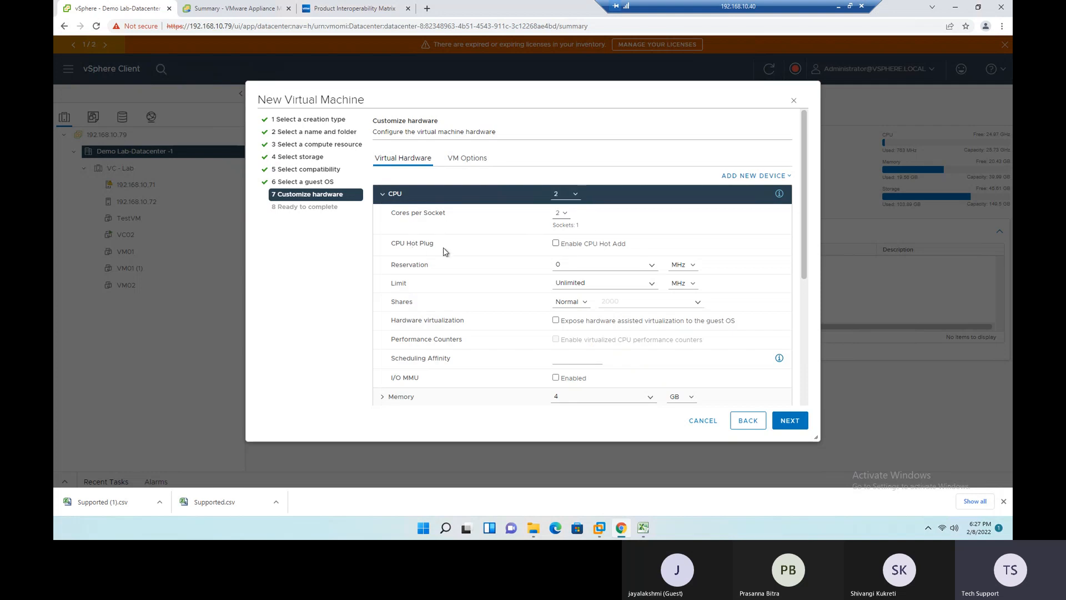
left_click(556, 245)
left_click(384, 196)
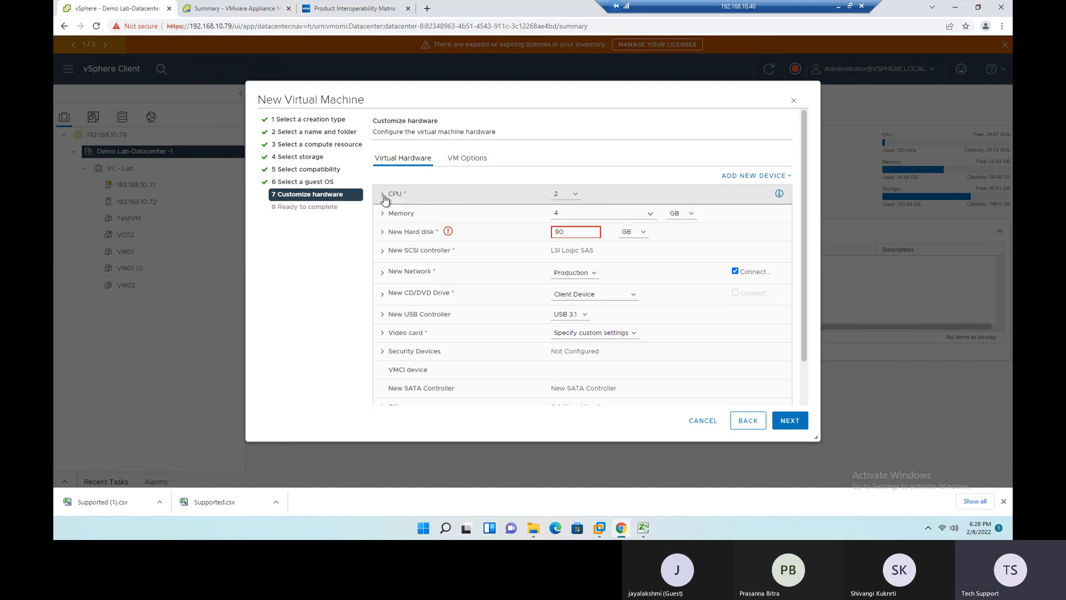
- Set the virtual machine's memory to 2 GB
left_click(650, 214)
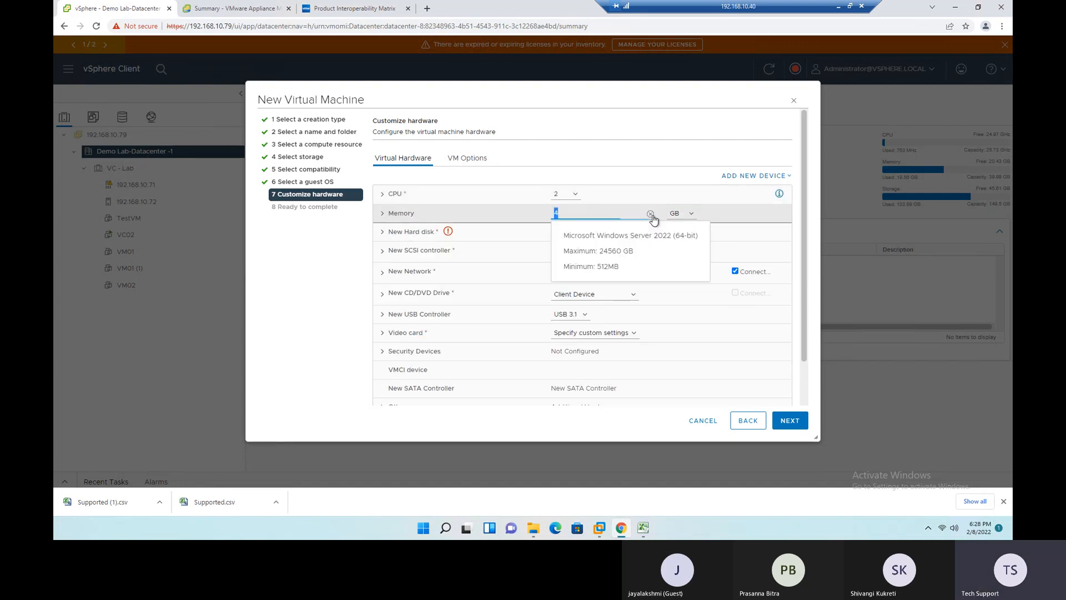
left_click(579, 215)
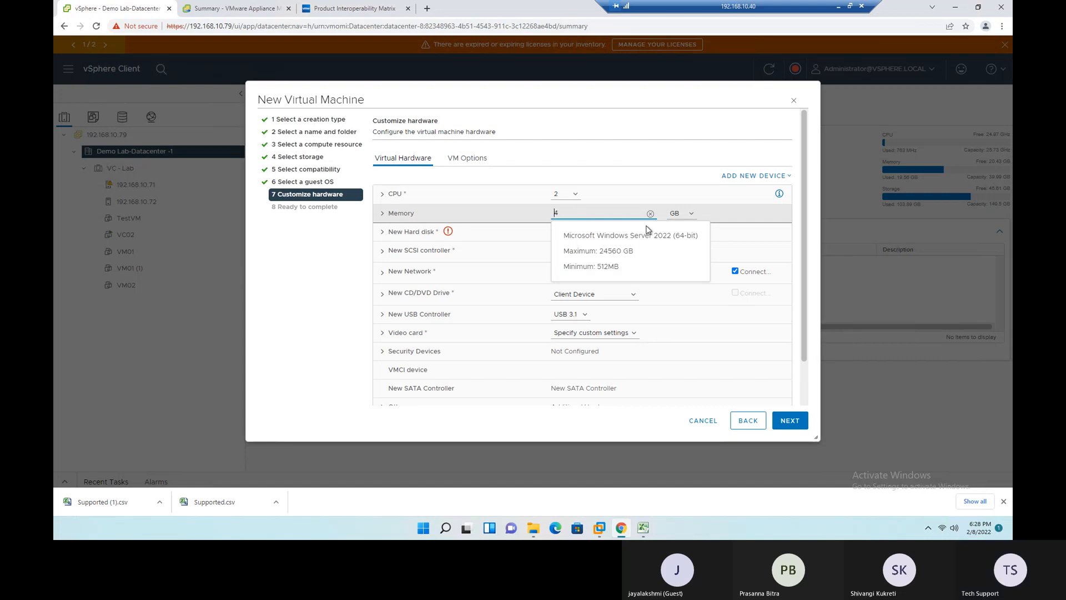
key("Delete")
type("2")
left_click(323, 330)
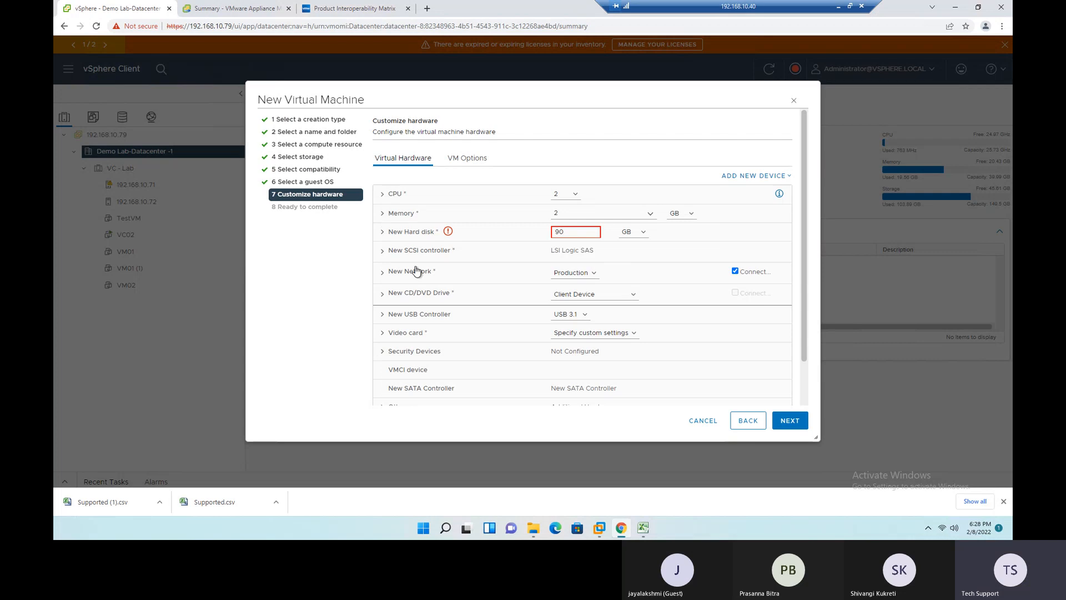
- Set the new hard disk's size to 15 GB and expand its detailed settings
left_click(559, 233)
key("BackSpace")
type("15")
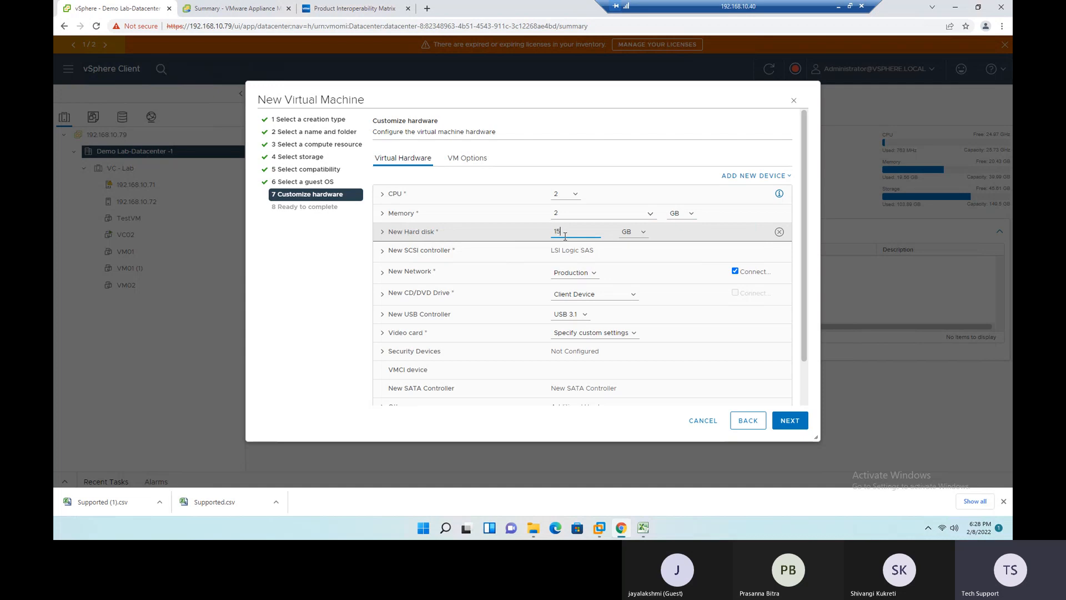
left_click(306, 294)
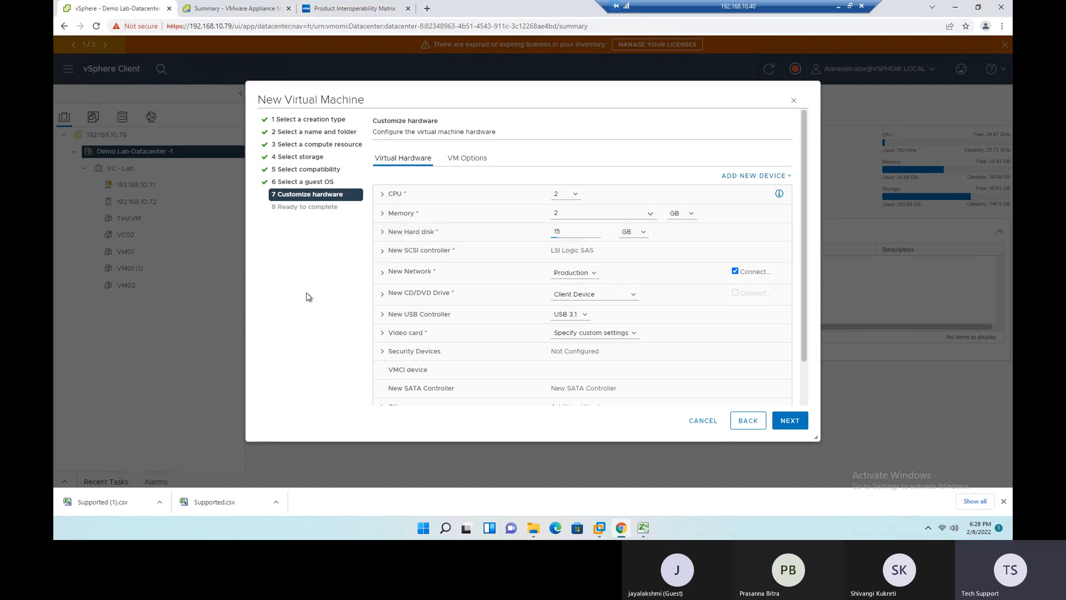
left_click(382, 234)
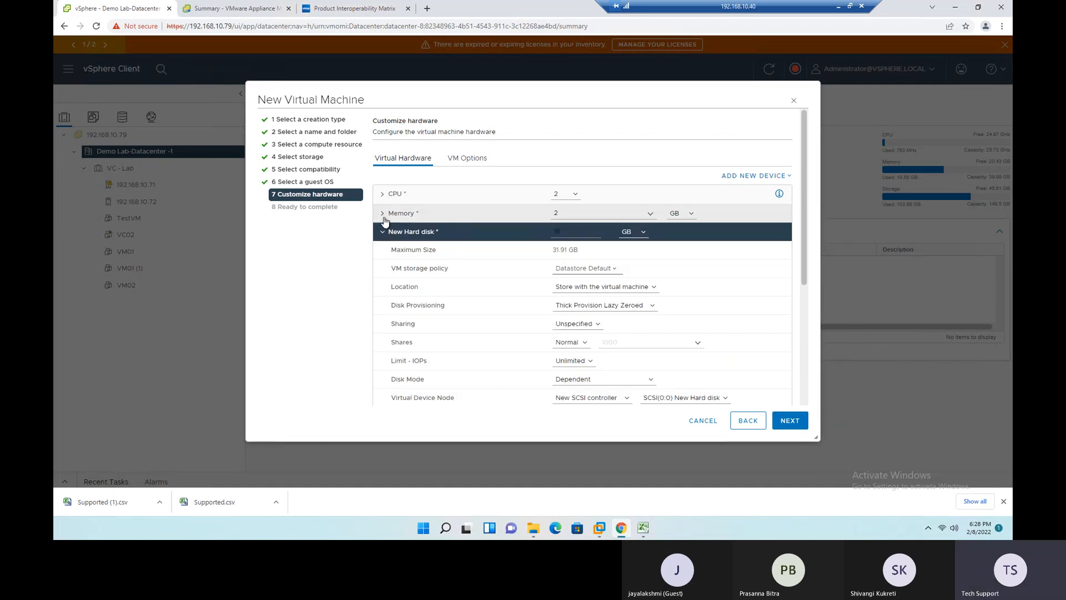
- Enable Memory Hot Plug in the virtual machine's memory settings
left_click(384, 217)
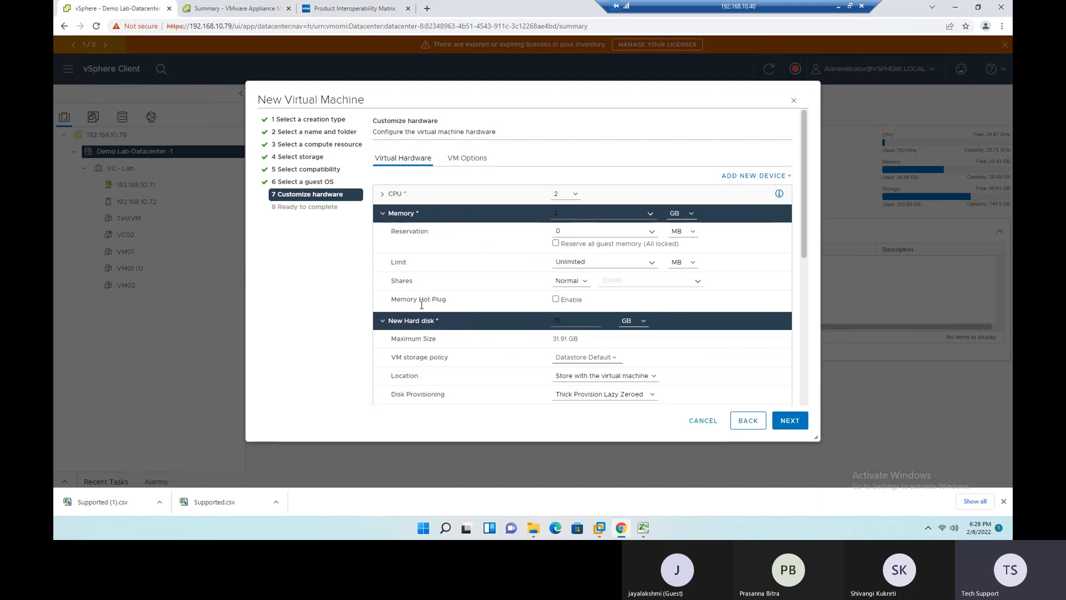
left_click(556, 299)
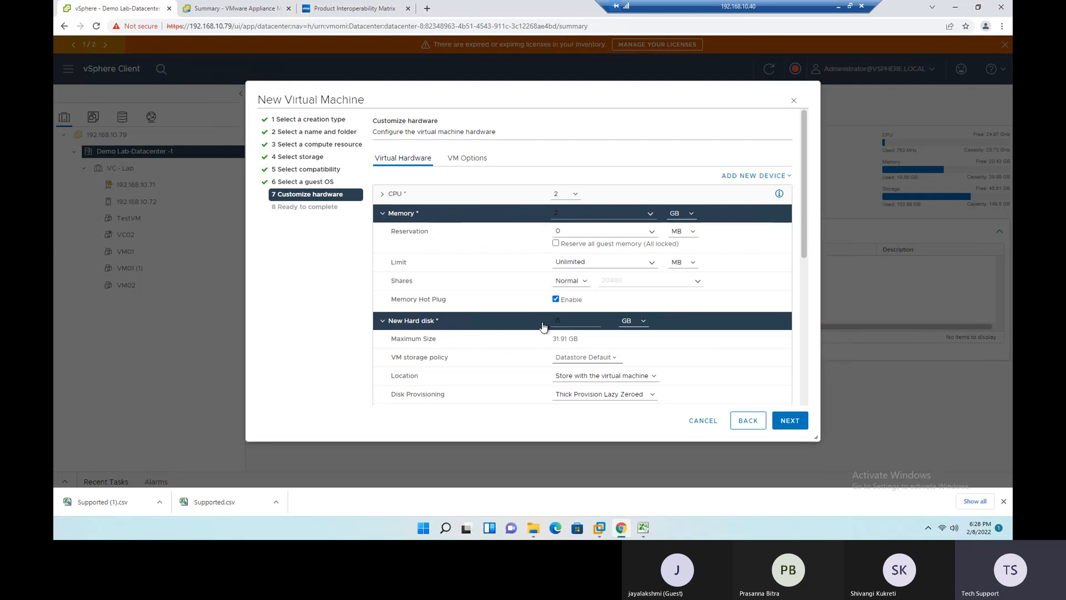
left_click(382, 217)
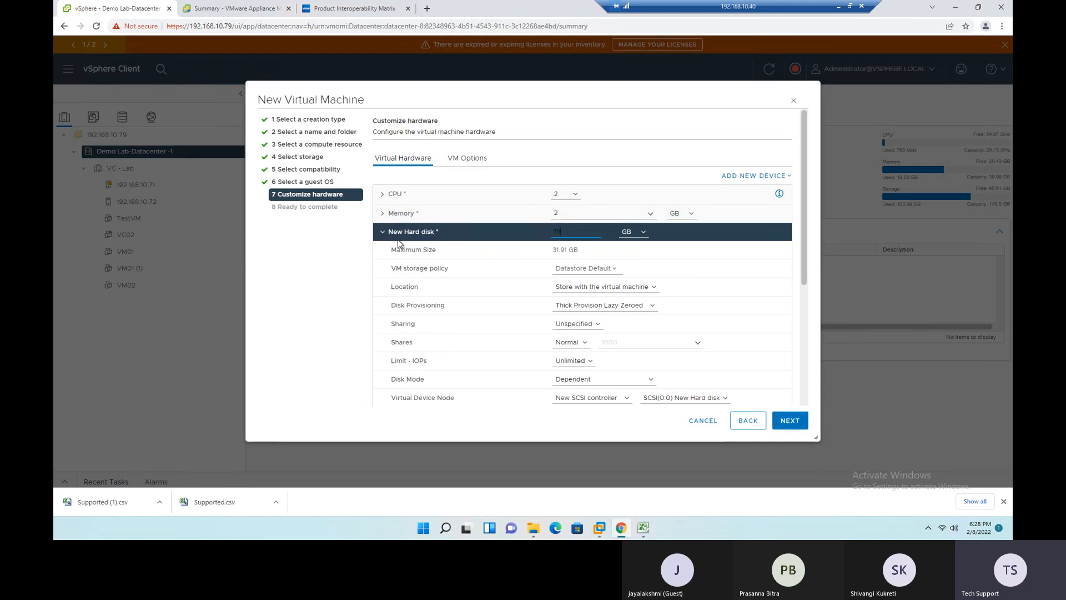
- Set the new hard disk's provisioning to Thin Provision and continue to the Ready to complete page
left_click(383, 236)
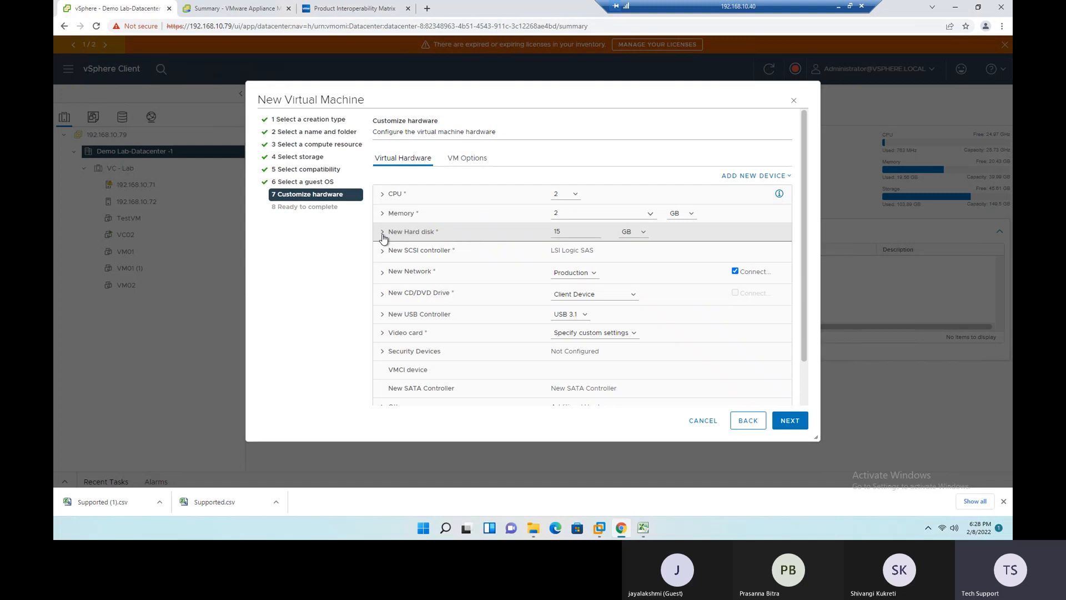
left_click(385, 238)
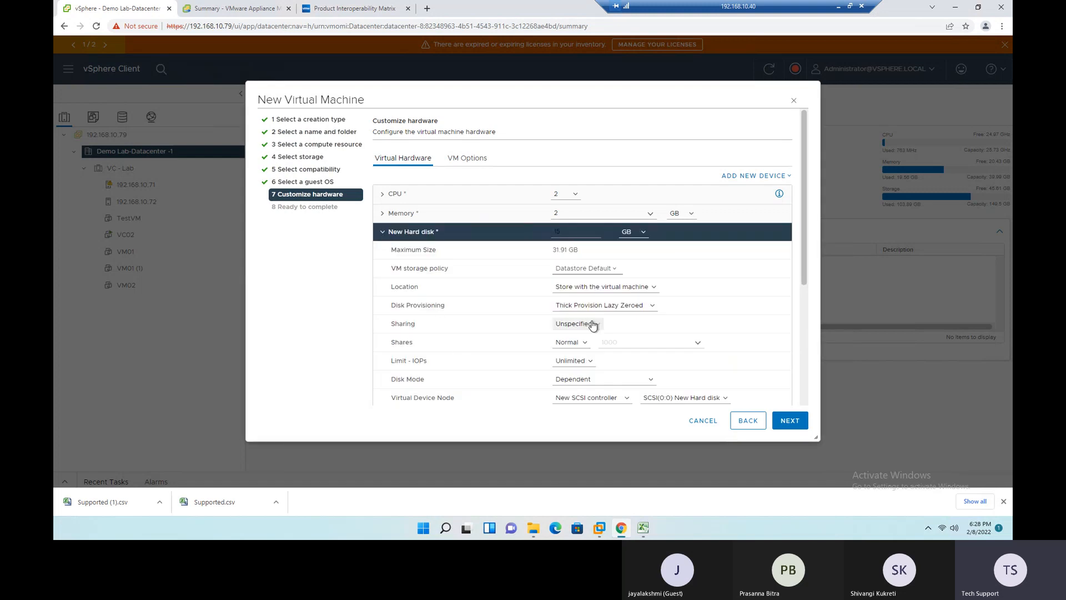
left_click(653, 307)
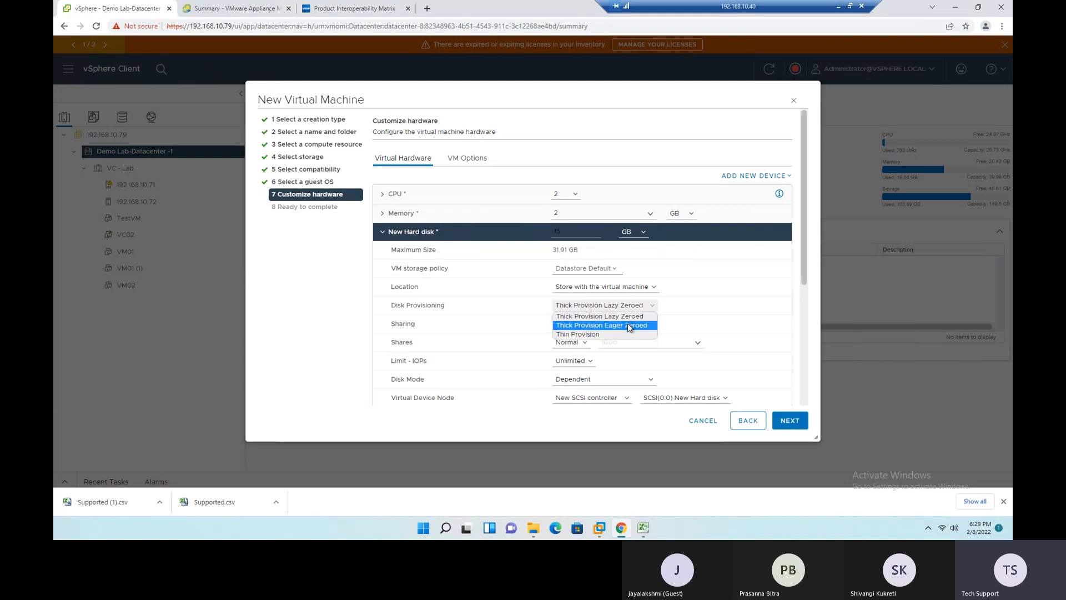
left_click(589, 334)
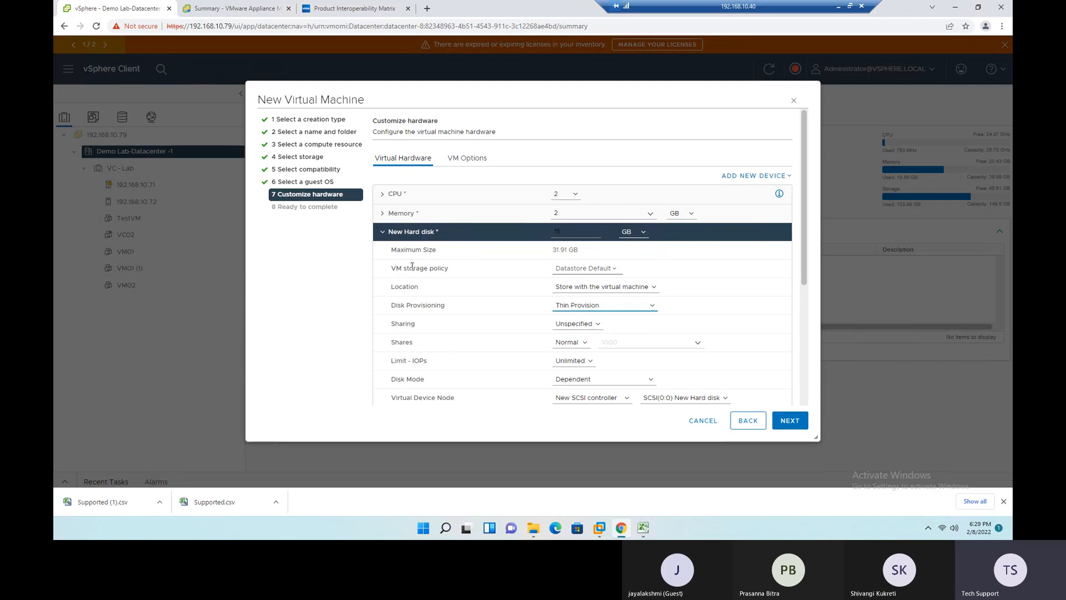
scroll(499, 330, "down", 2)
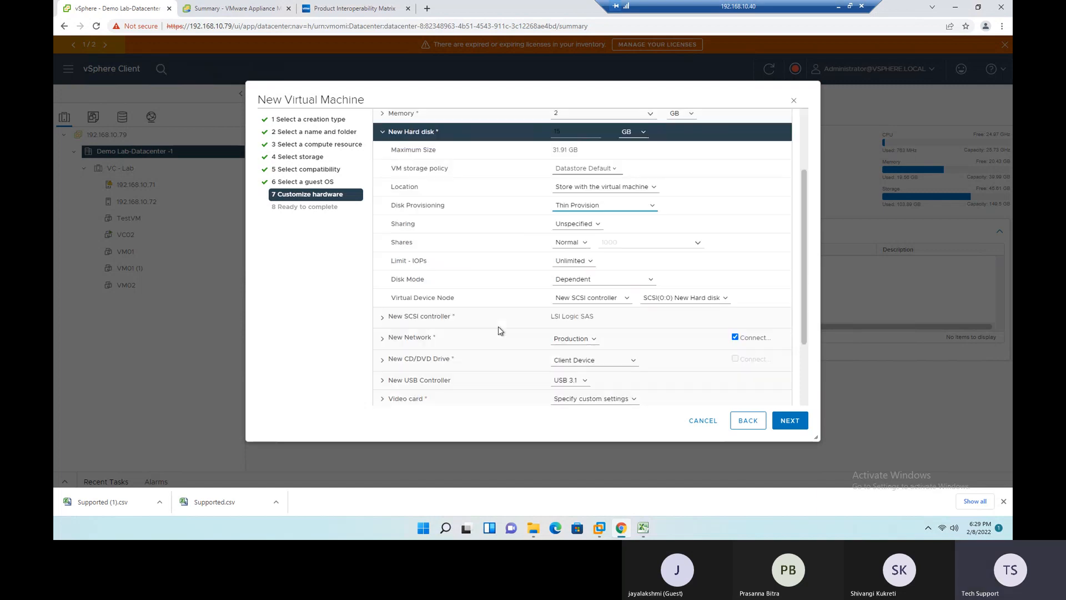
scroll(500, 332, "down", 2)
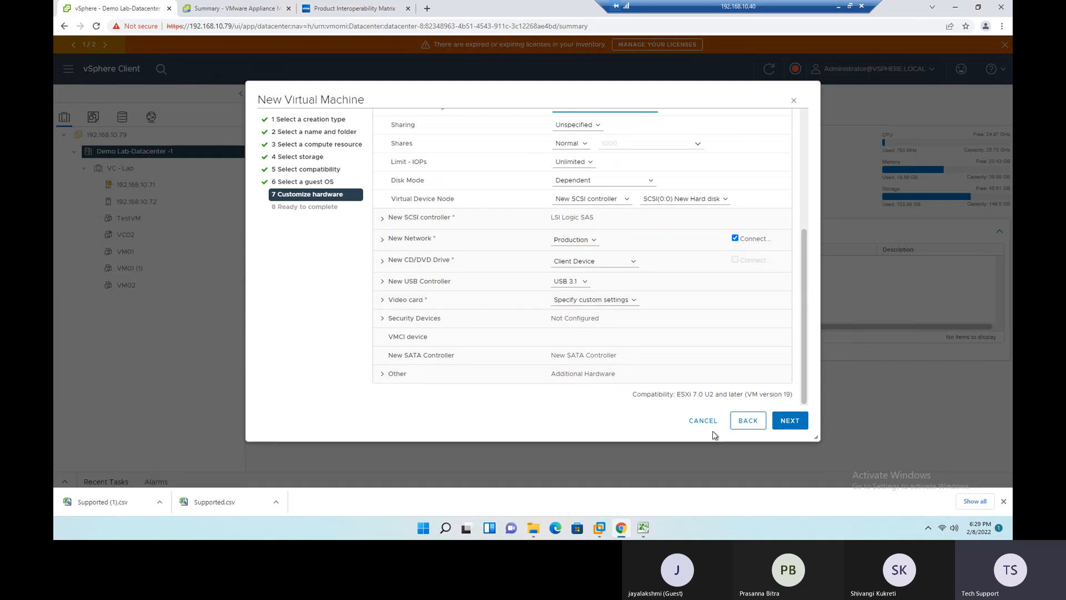
left_click(790, 427)
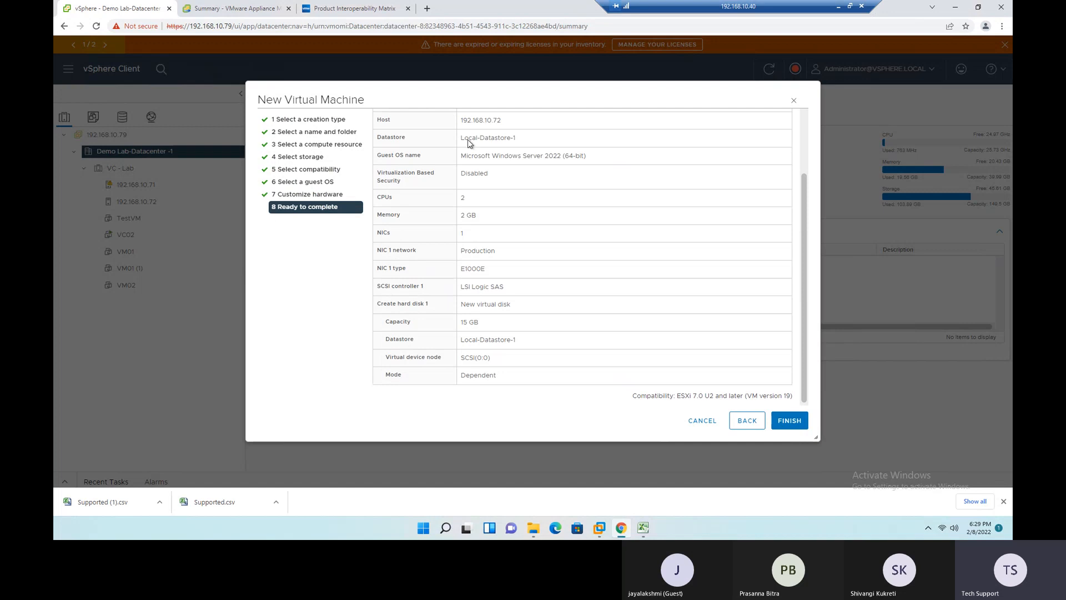
- Review the summary from the folder, host, datastore and guest OS down to the CPU, memory and network adapter entries
scroll(483, 303, "up", 2)
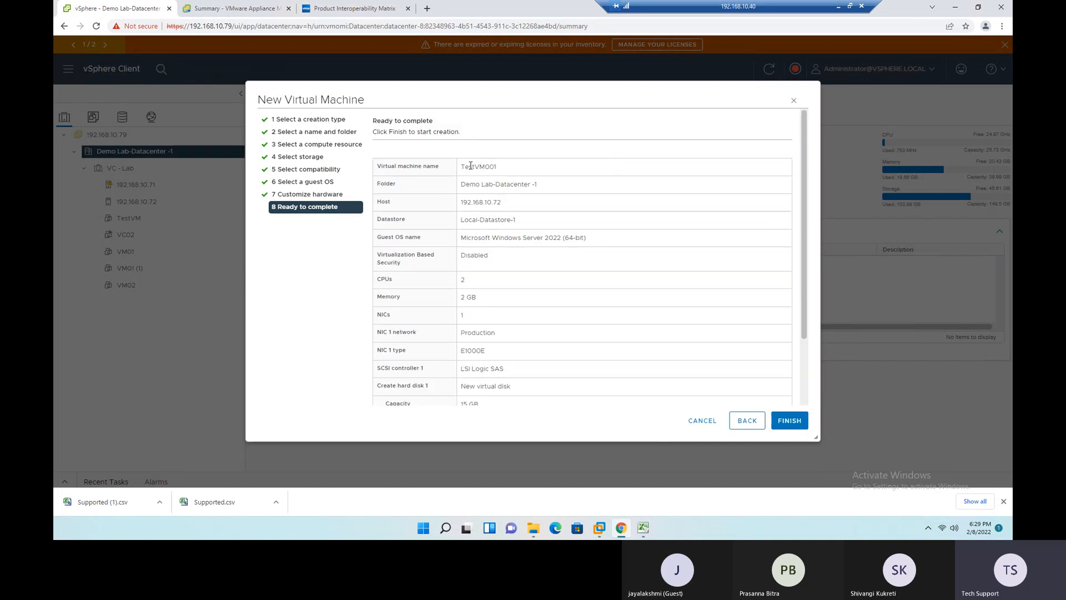
left_click_drag(464, 169, 536, 186)
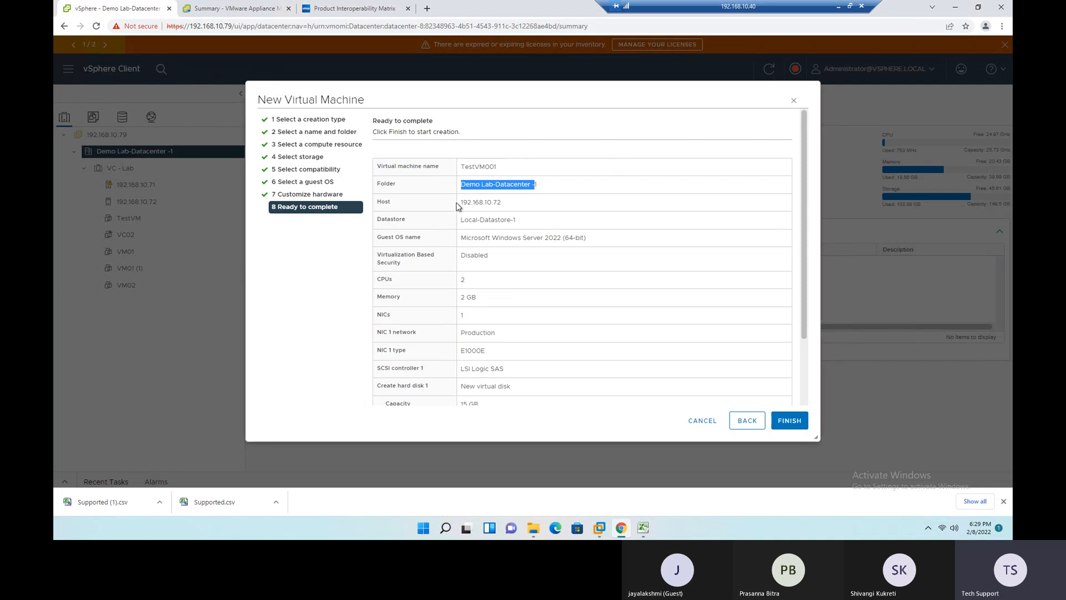
left_click_drag(460, 202, 464, 224)
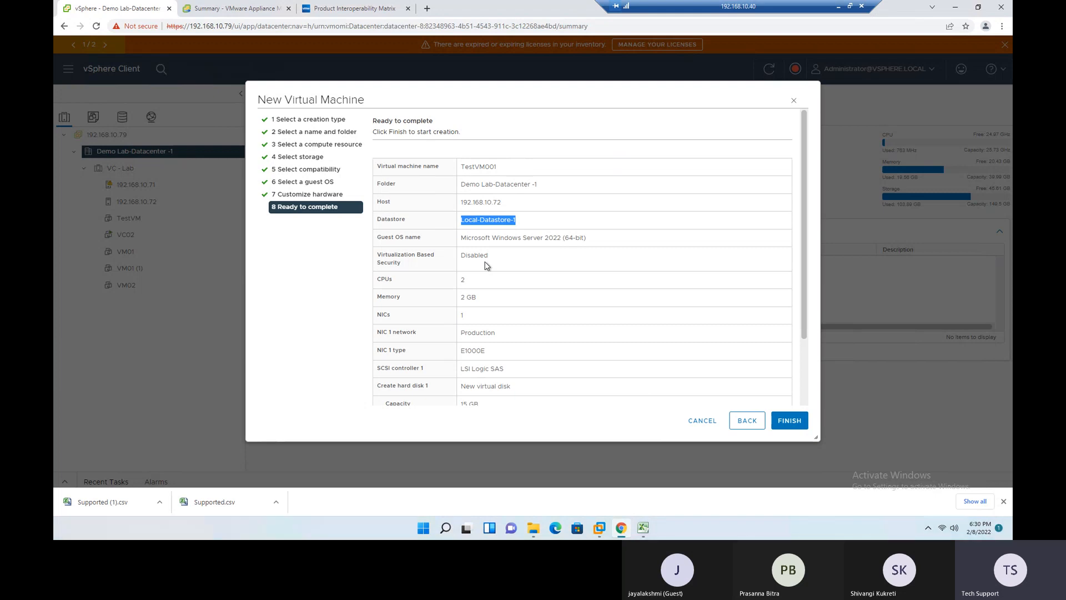
left_click_drag(466, 240, 564, 238)
left_click_drag(492, 253, 451, 267)
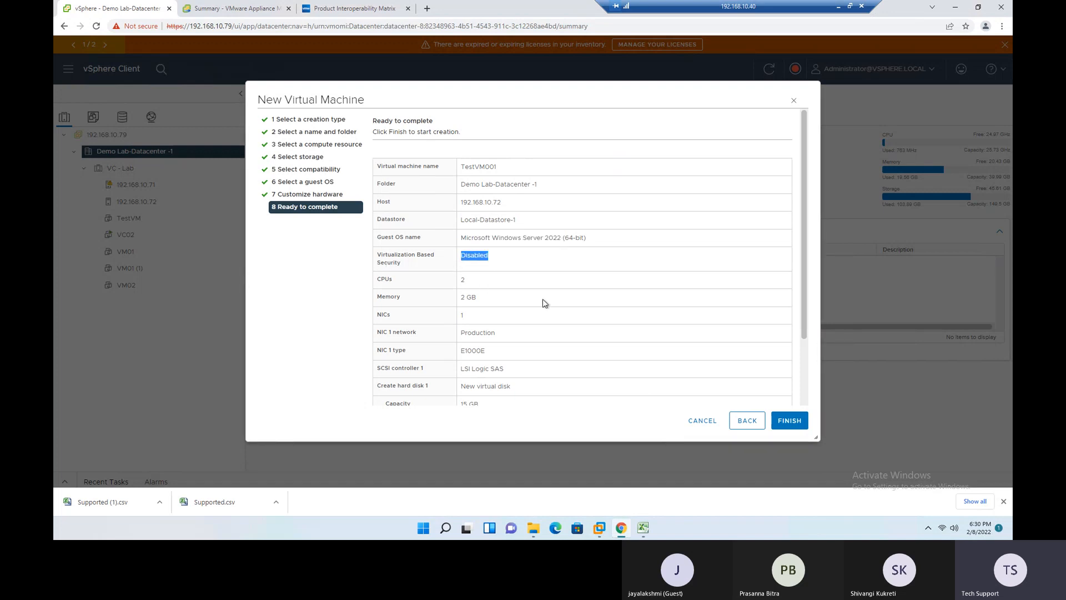
scroll(542, 298, "down", 3)
left_click(465, 193)
left_click_drag(464, 193, 445, 235)
left_click_drag(515, 254, 448, 274)
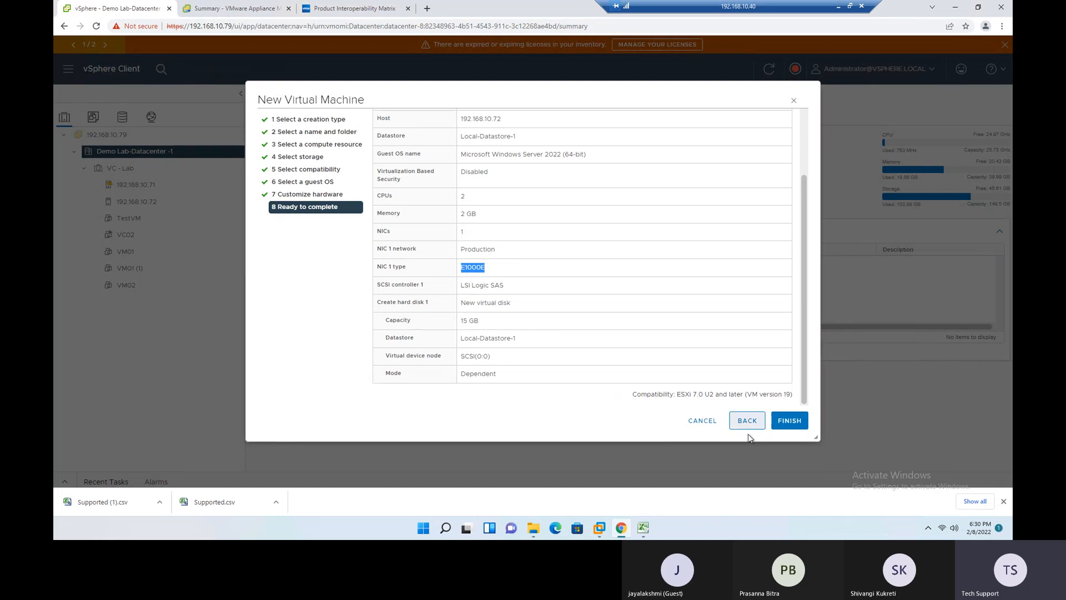
- Return to the hardware customization, change the new network's adapter type to VMXNET 3, and continue to the summary
left_click(740, 422)
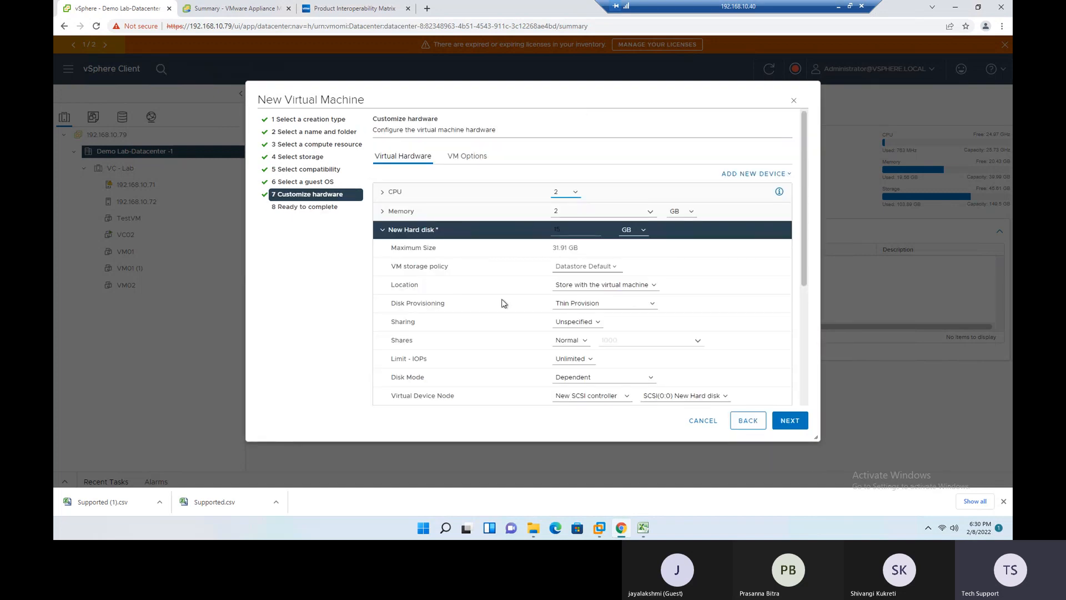
scroll(505, 303, "down", 1)
left_click(382, 180)
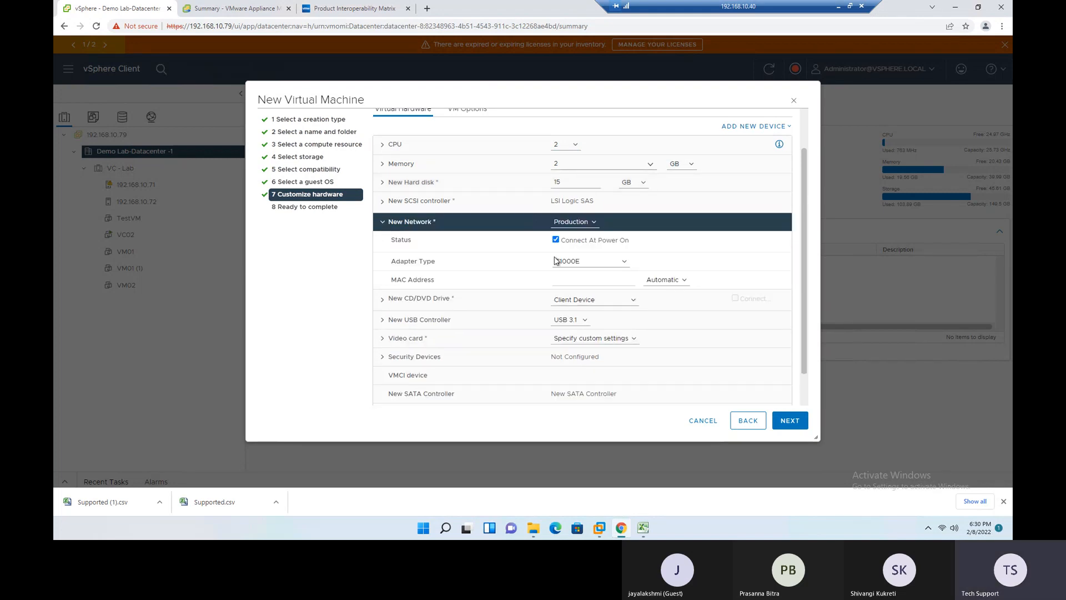
left_click(622, 262)
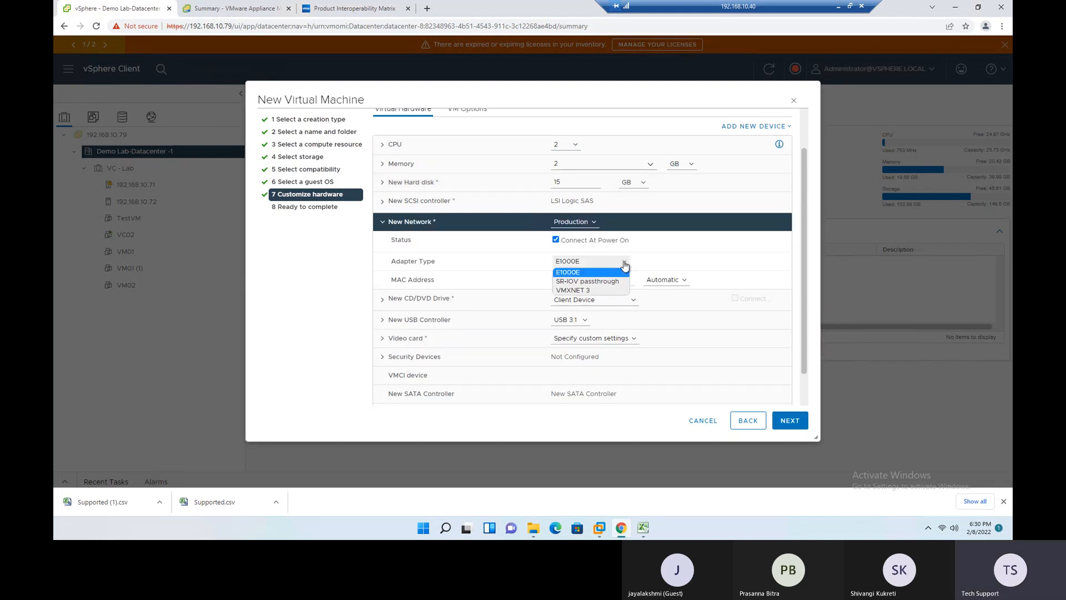
left_click(578, 291)
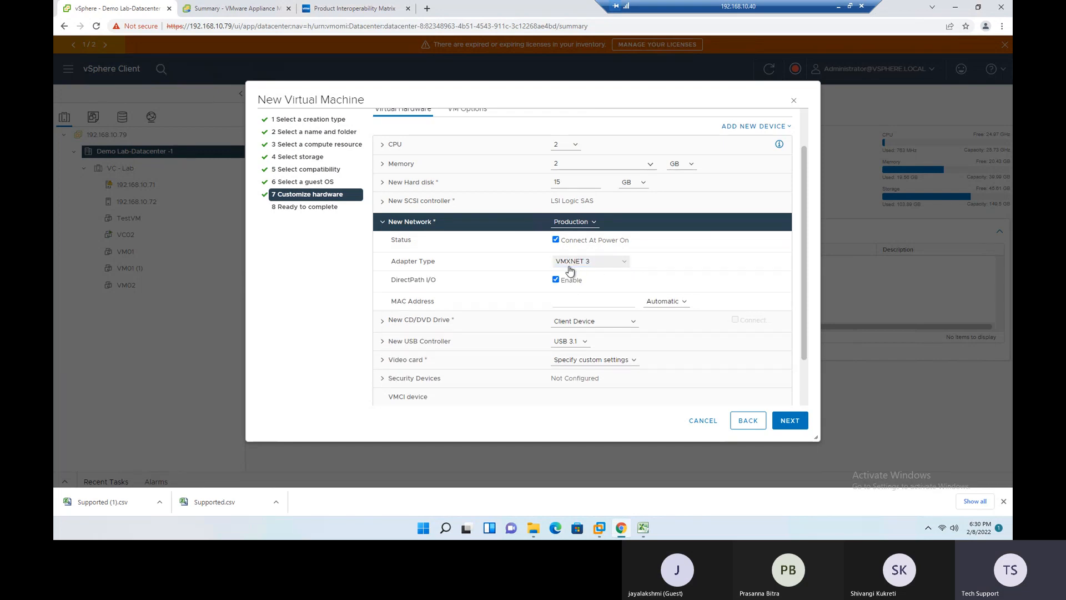
left_click(788, 424)
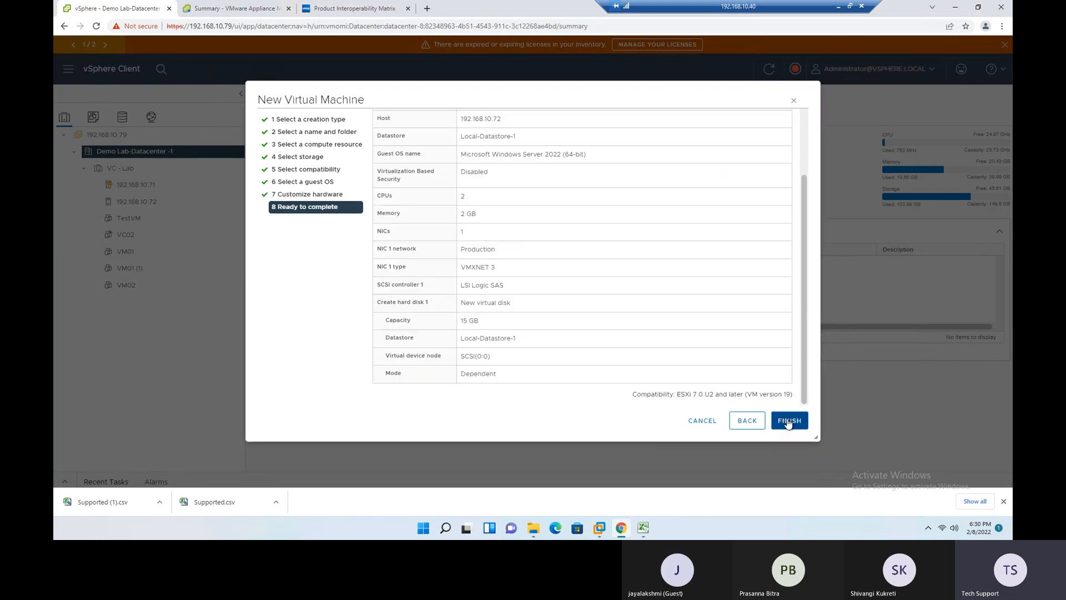
- Check the NIC type, SCSI controller, hard disk capacity, datastore, disk mode and compatibility version in the summary
triple_click(515, 272)
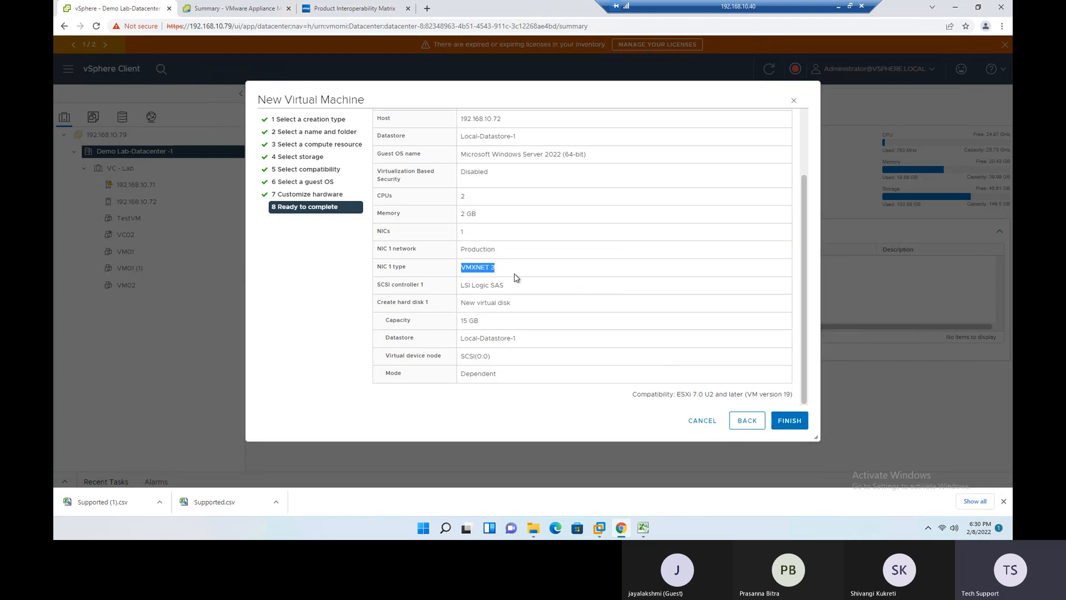
left_click_drag(460, 286, 508, 289)
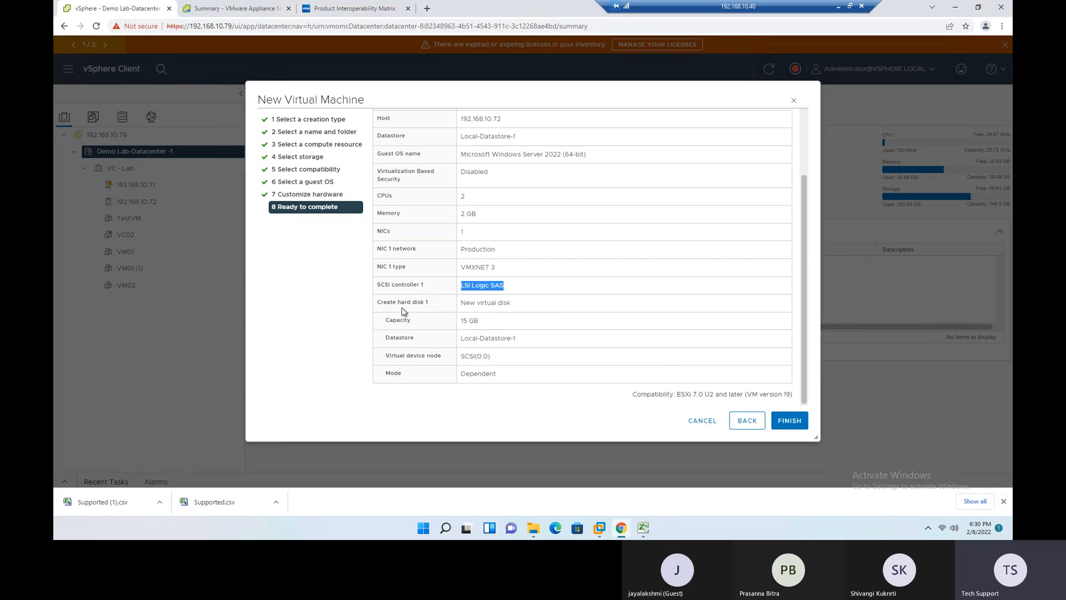
left_click_drag(517, 305, 447, 322)
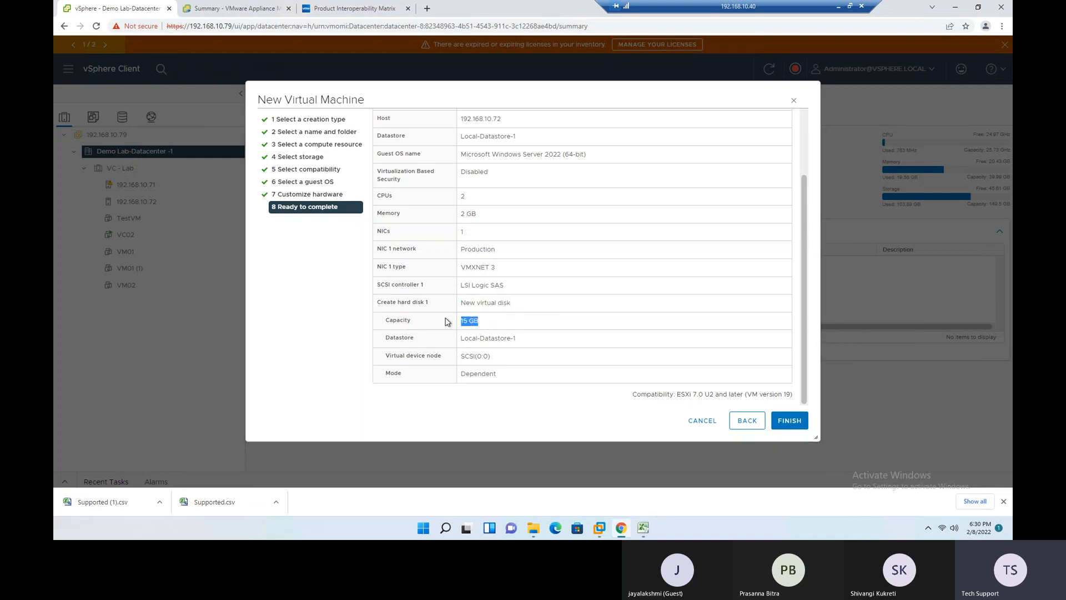
left_click_drag(522, 340, 458, 340)
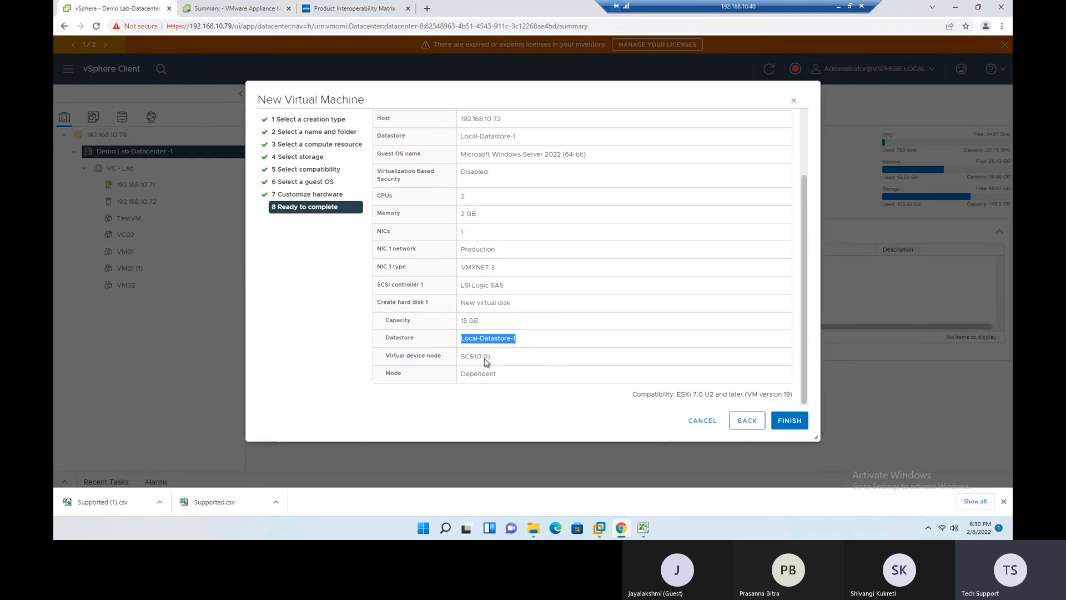
left_click(389, 375)
left_click_drag(470, 373, 466, 374)
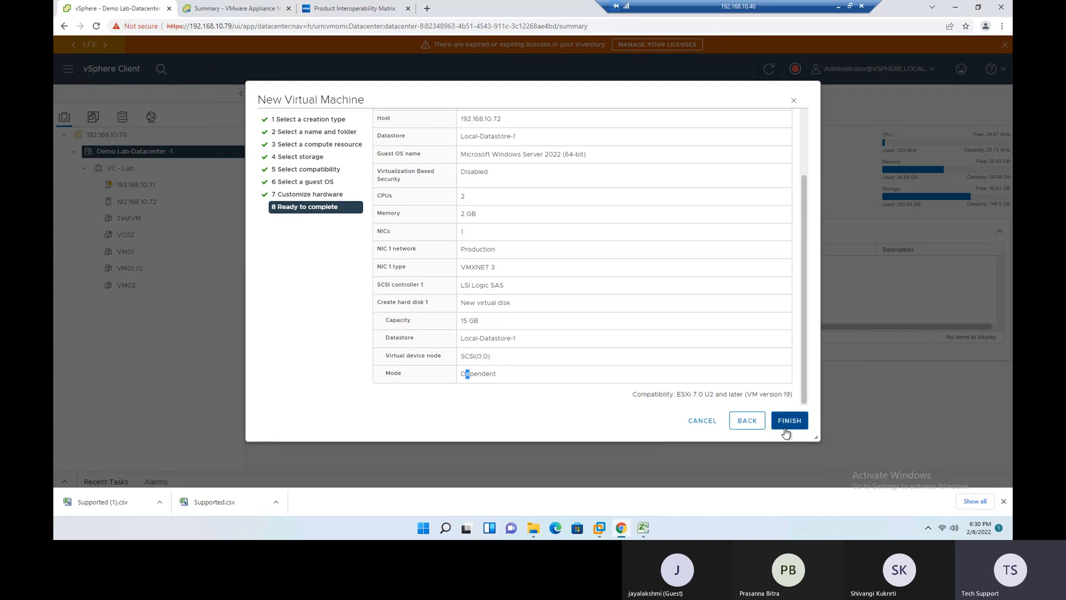
left_click_drag(635, 396, 674, 396)
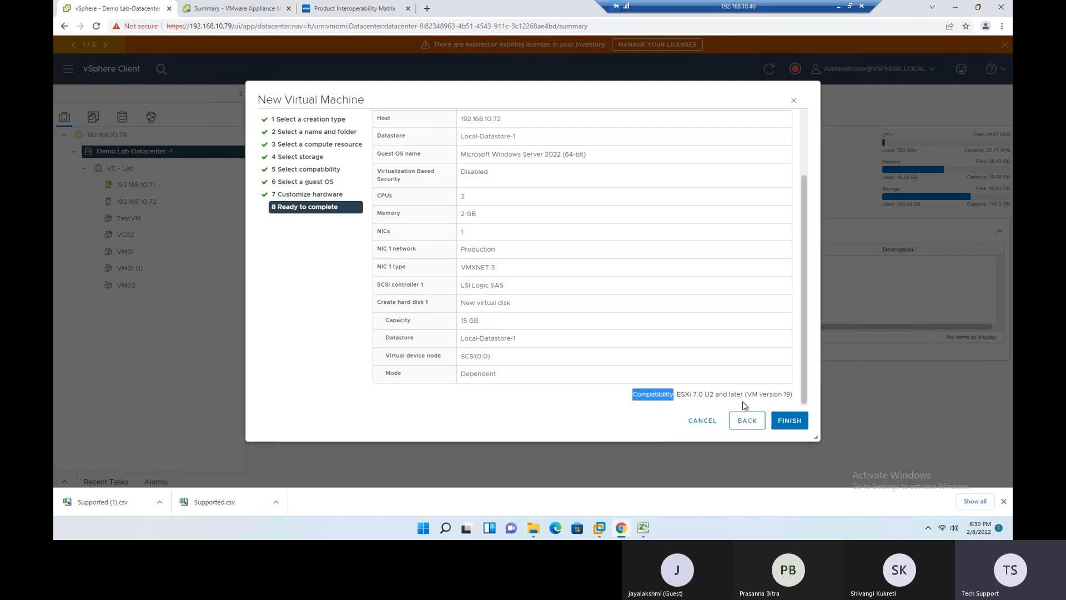
left_click_drag(752, 396, 693, 395)
left_click_drag(791, 396, 794, 400)
left_click(638, 408)
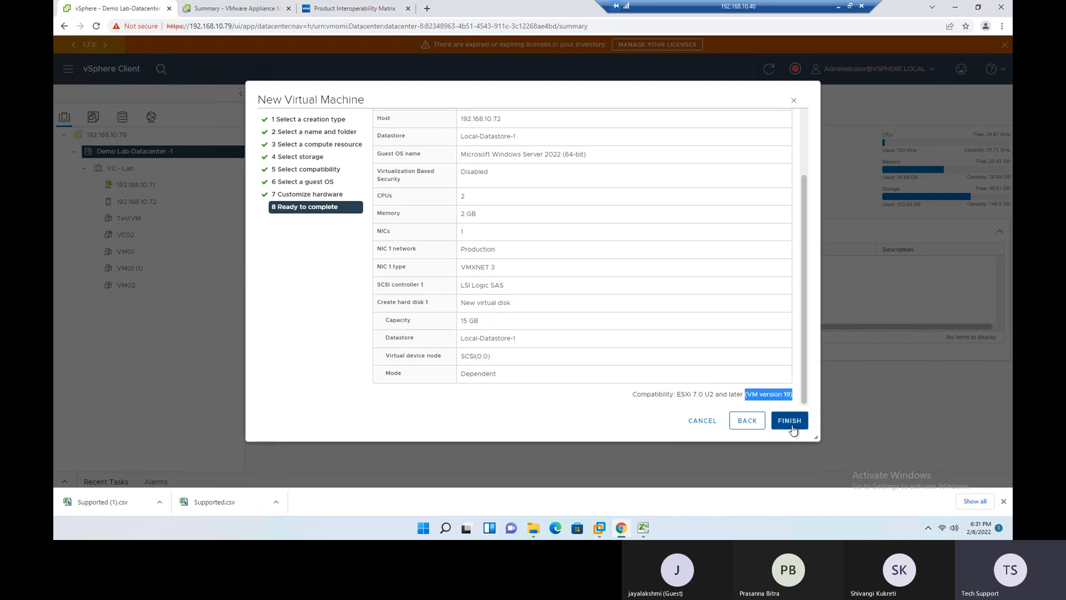
- Finish creating TestVM001, dismiss the downloads bar, and show the recent tasks with widened Start Time and Completion Time columns
left_click(789, 420)
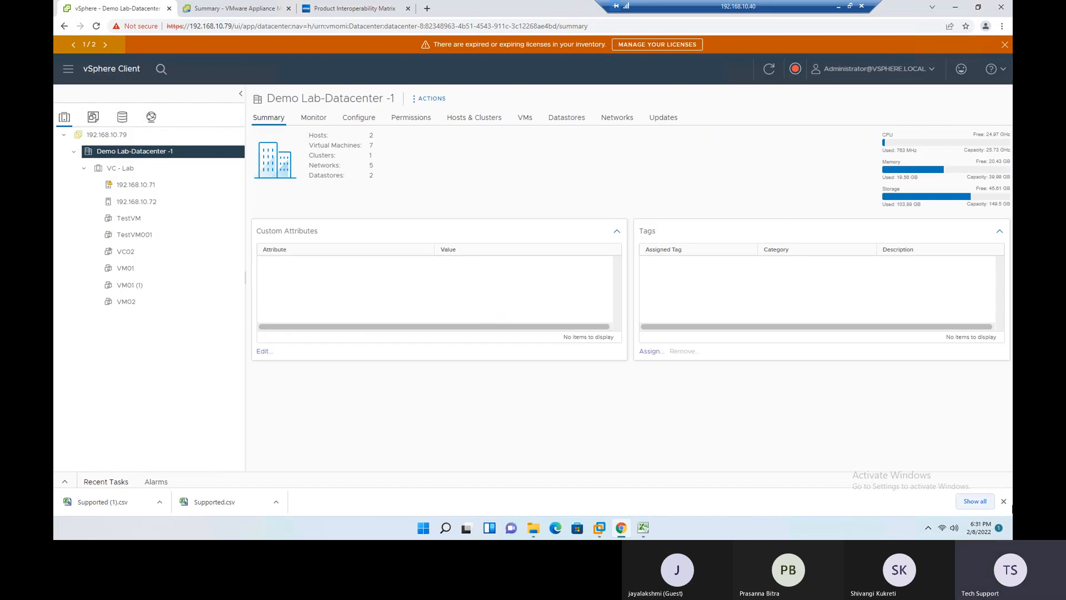
left_click(1004, 501)
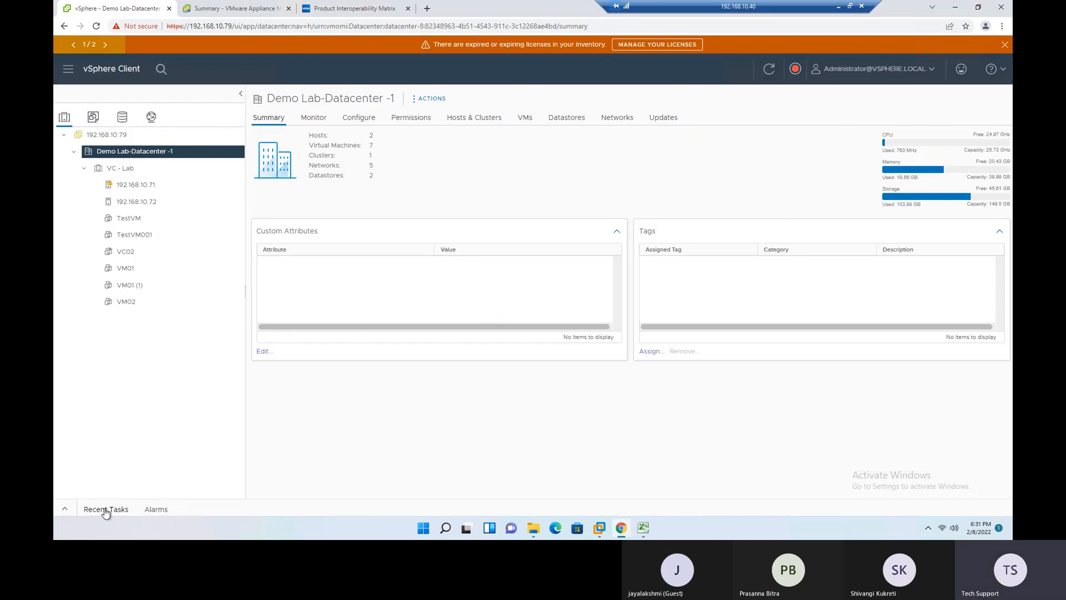
left_click(65, 510)
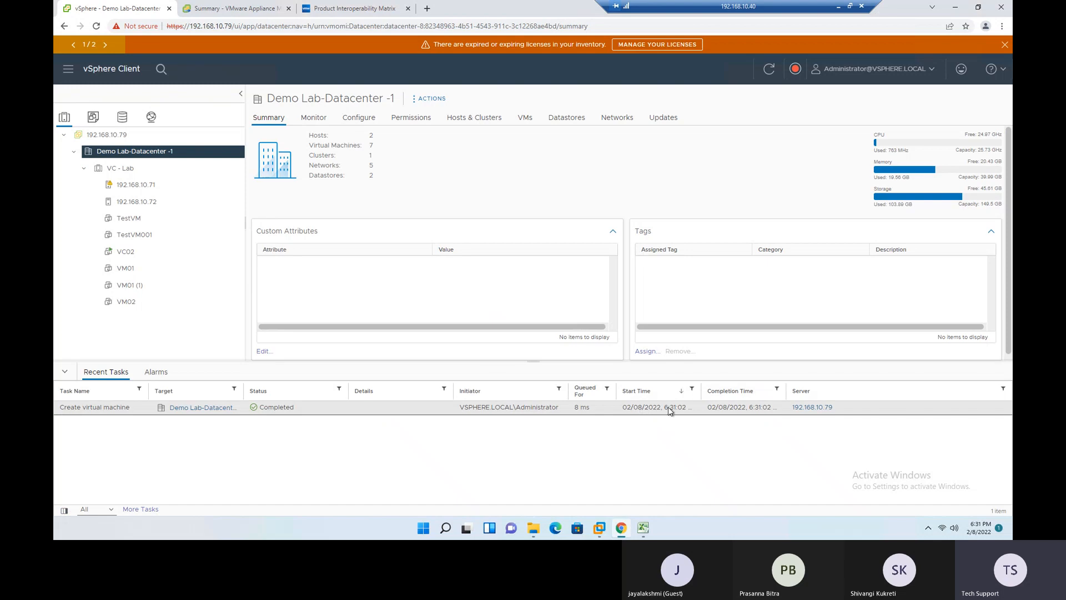
left_click_drag(702, 389, 717, 386)
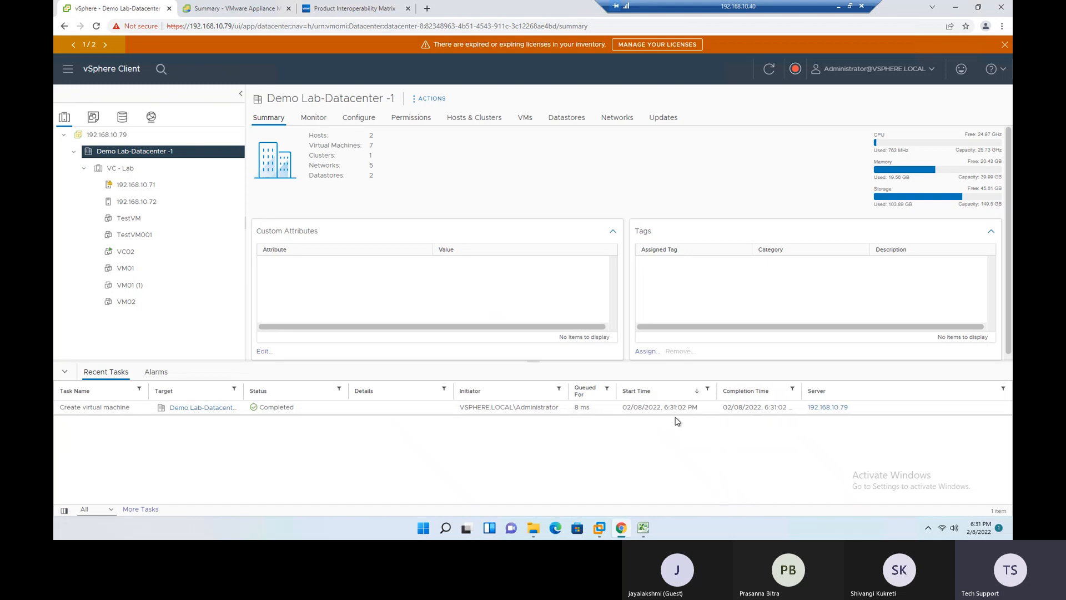
left_click_drag(802, 388, 837, 386)
- Open TestVM001's settings, examine the source options for CD/DVD drive 1, and cancel without changes
left_click(136, 238)
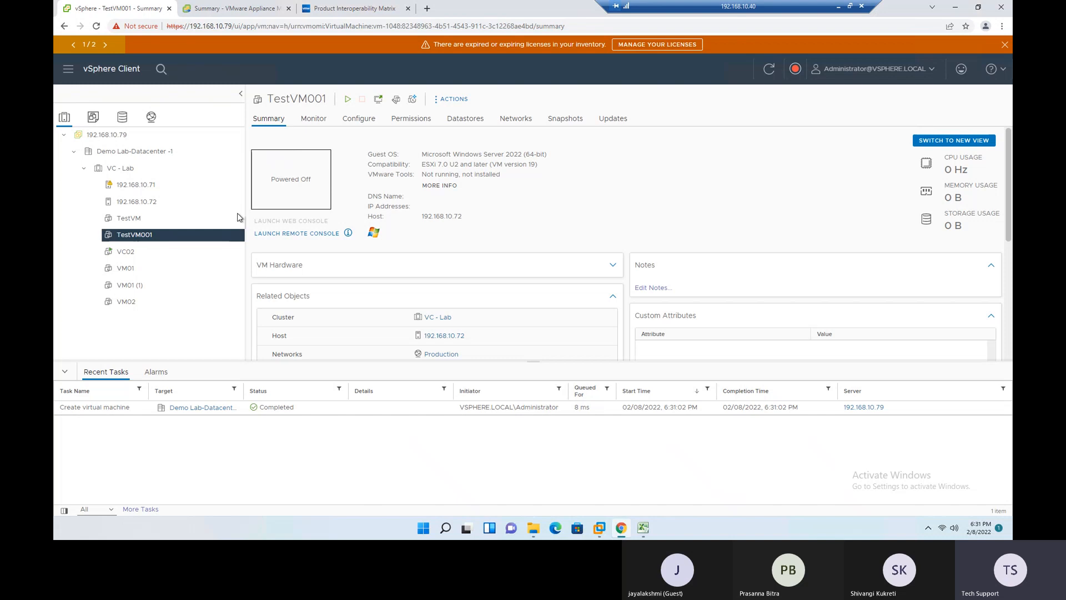
right_click(132, 235)
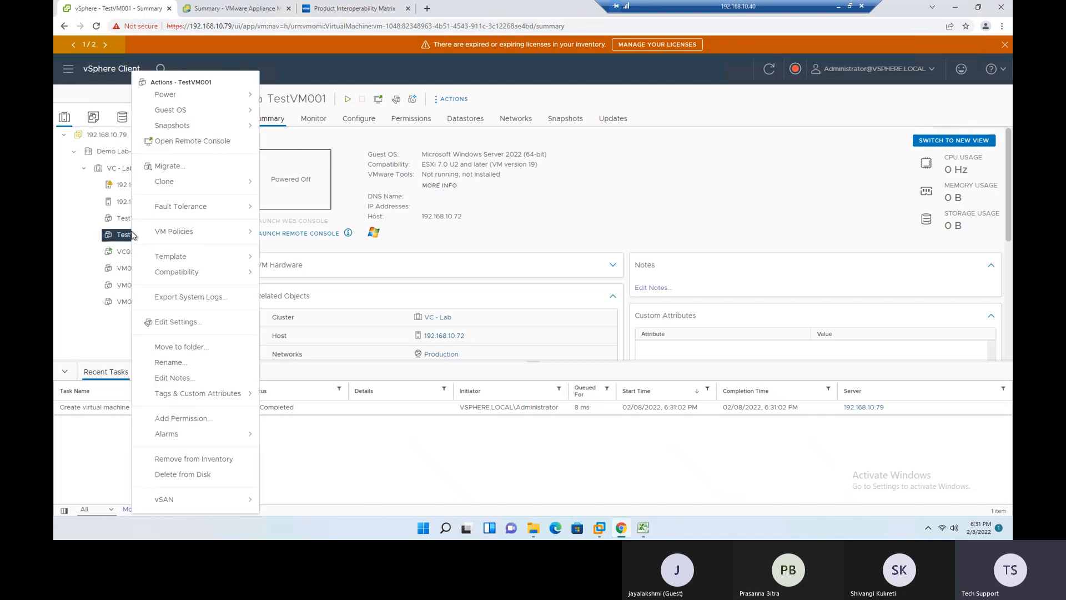
left_click(176, 324)
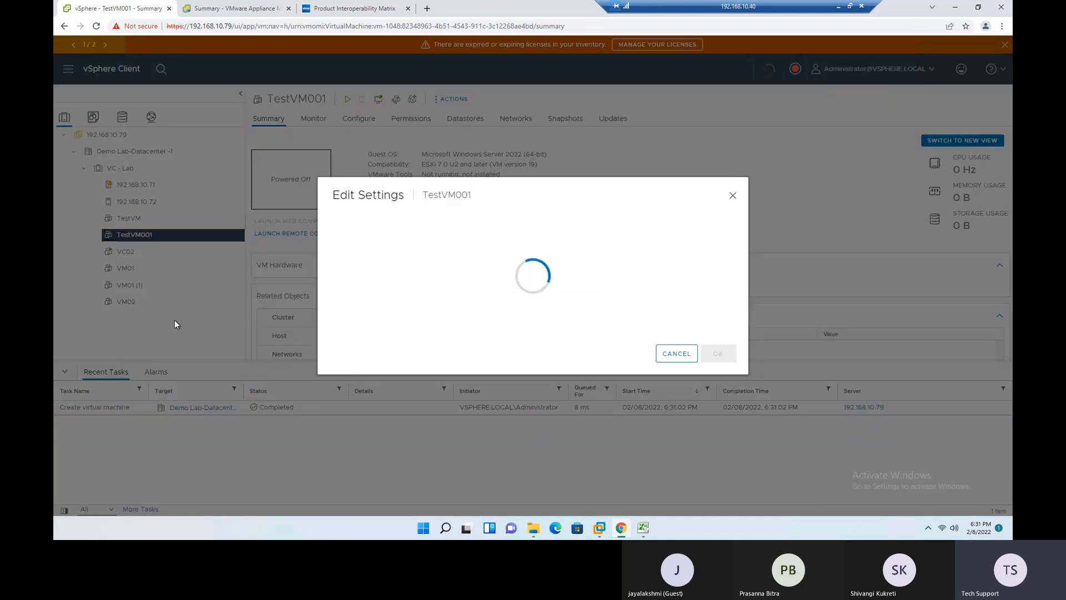
left_click(340, 267)
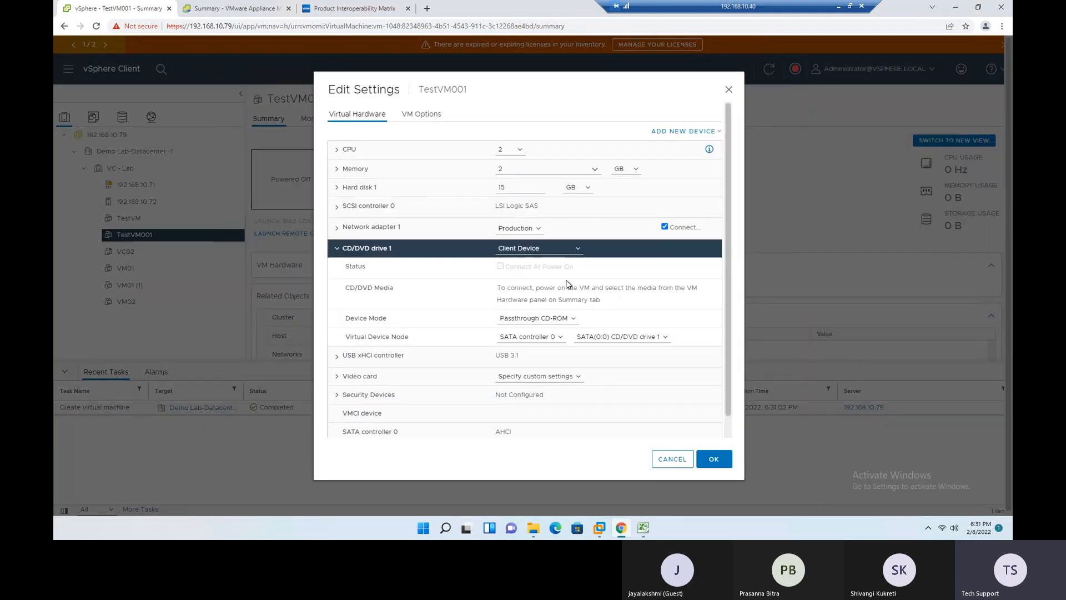
left_click(579, 250)
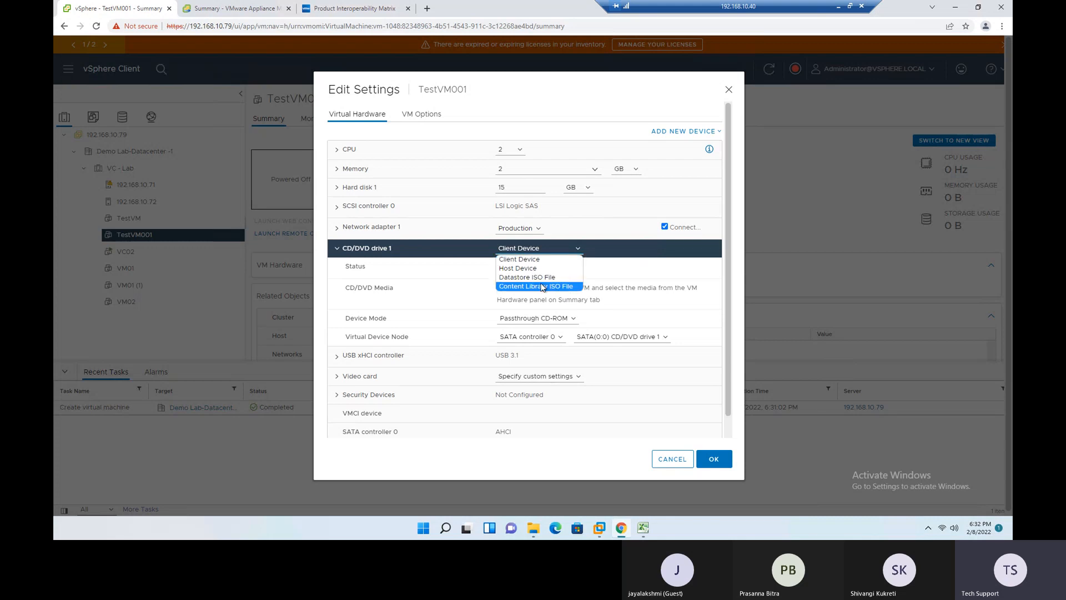
left_click(675, 466)
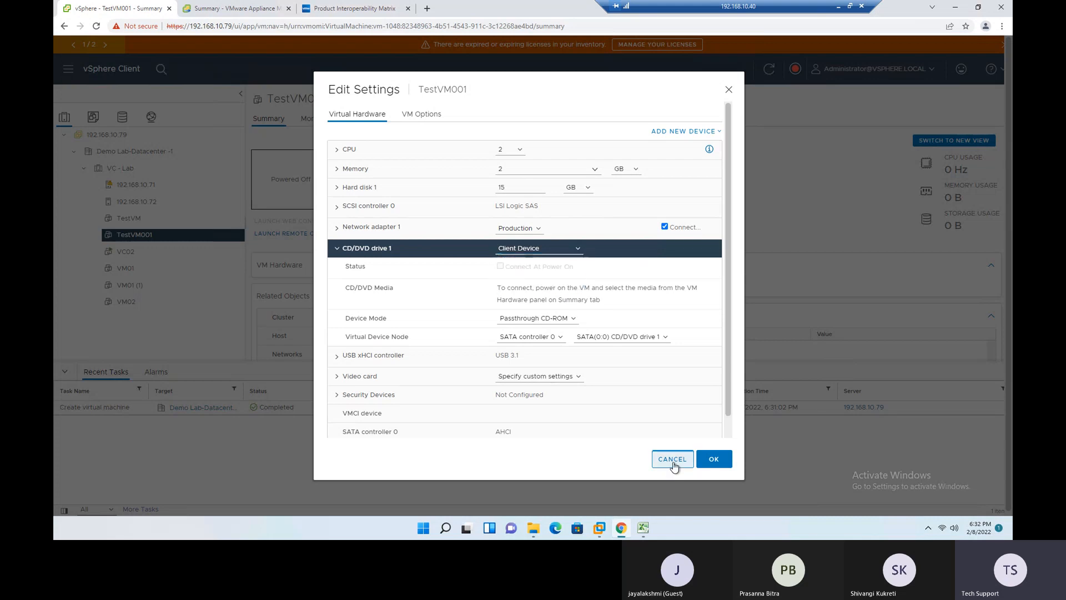
left_click(673, 460)
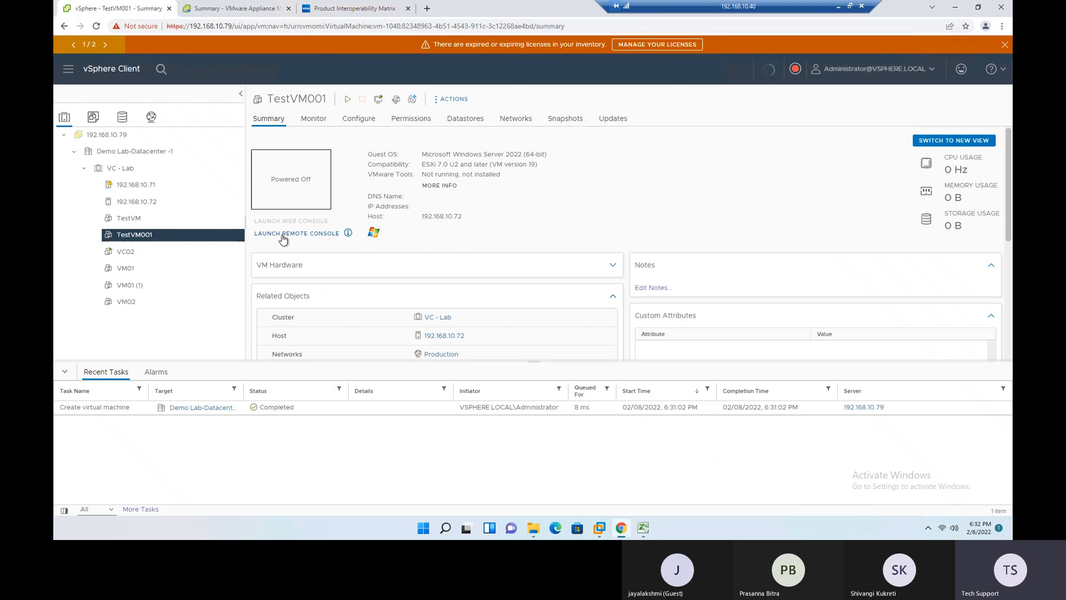
- Launch TestVM001's remote console in VMware Workstation, always allowing 192.168.10.79 links, connect despite the certificate warning, and expand the server's inventory
left_click(283, 236)
left_click(460, 82)
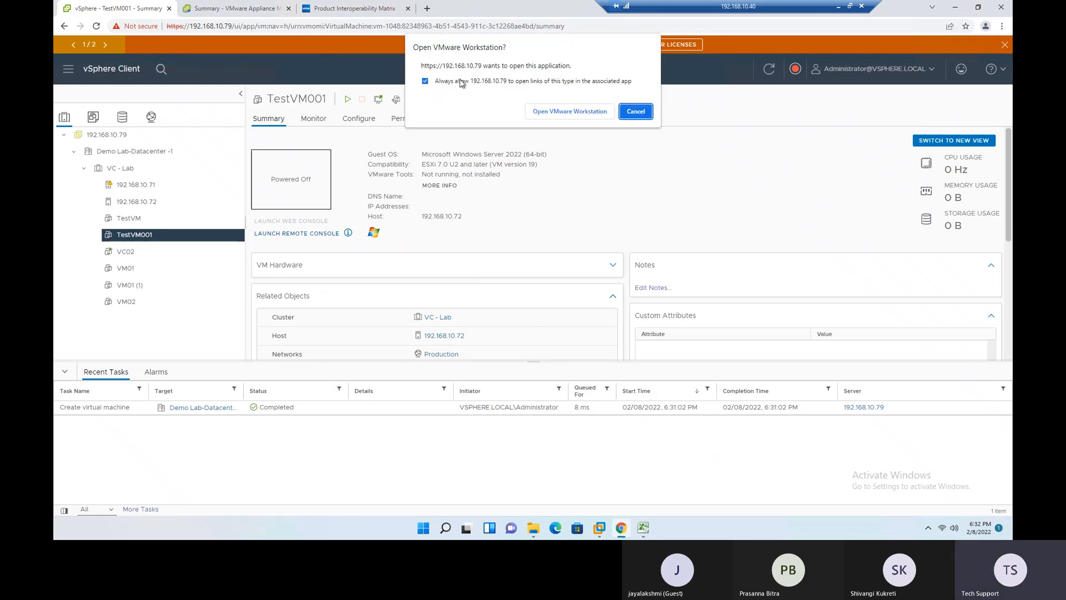
left_click(562, 111)
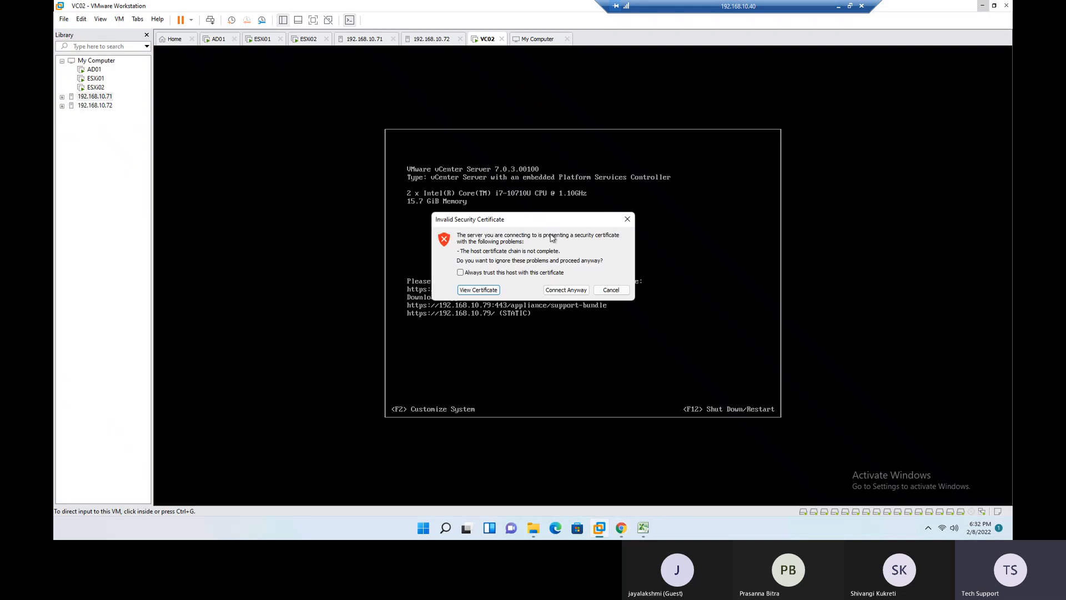
left_click(566, 290)
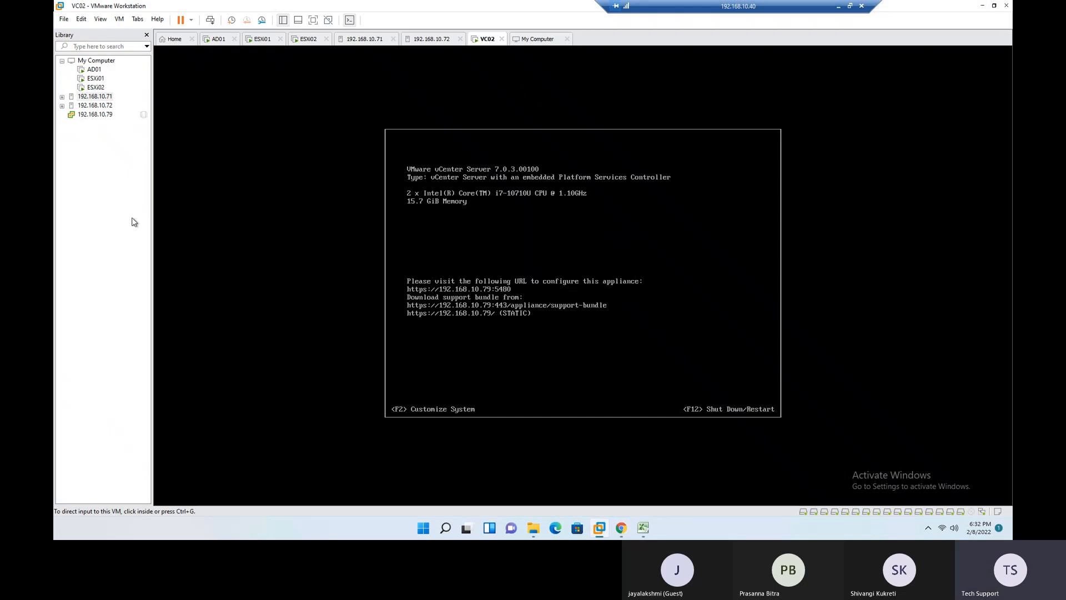
left_click(61, 115)
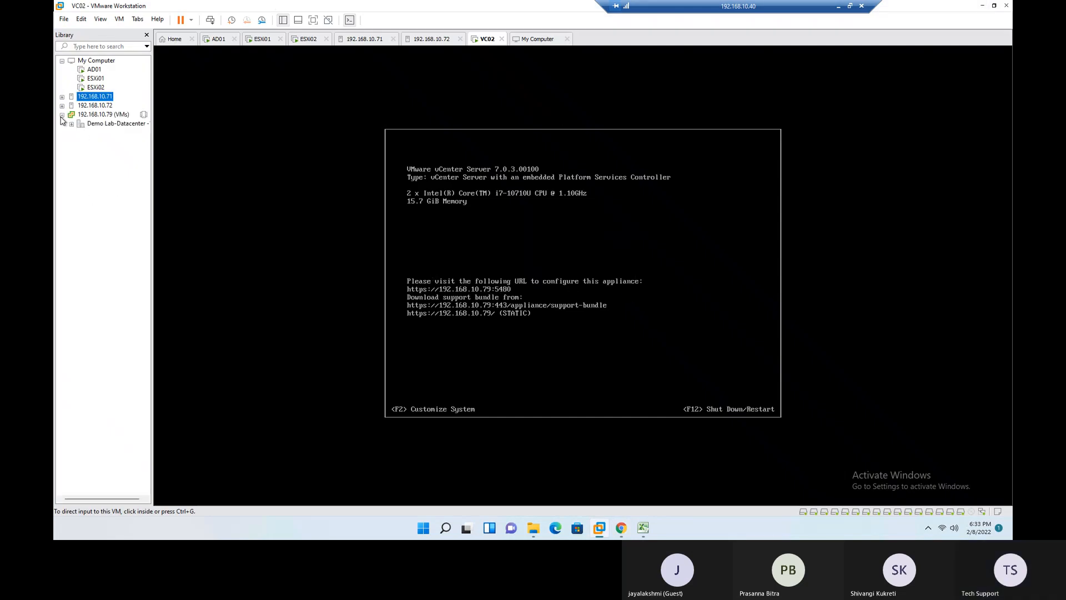
left_click(77, 126)
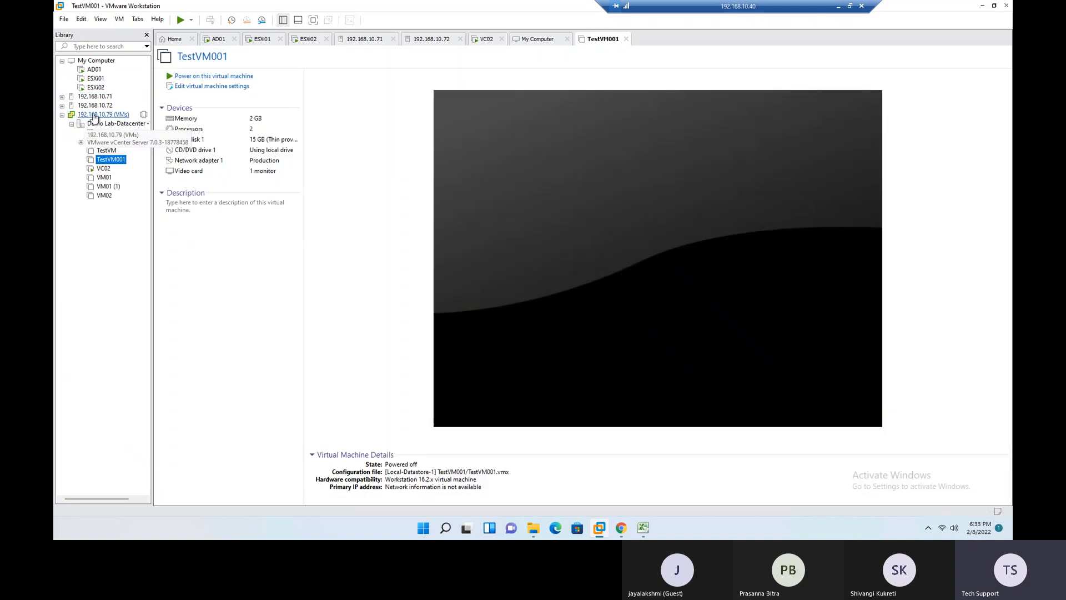
- Disconnect server 192.168.10.79 in VMware Workstation and return to the vSphere Client in Chrome
right_click(96, 115)
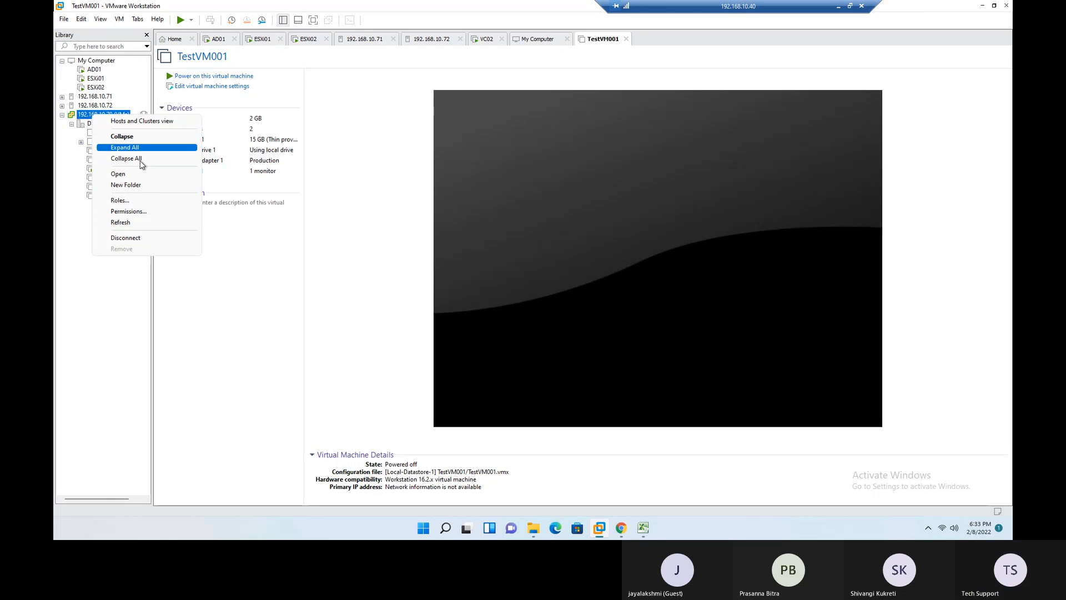
left_click(128, 238)
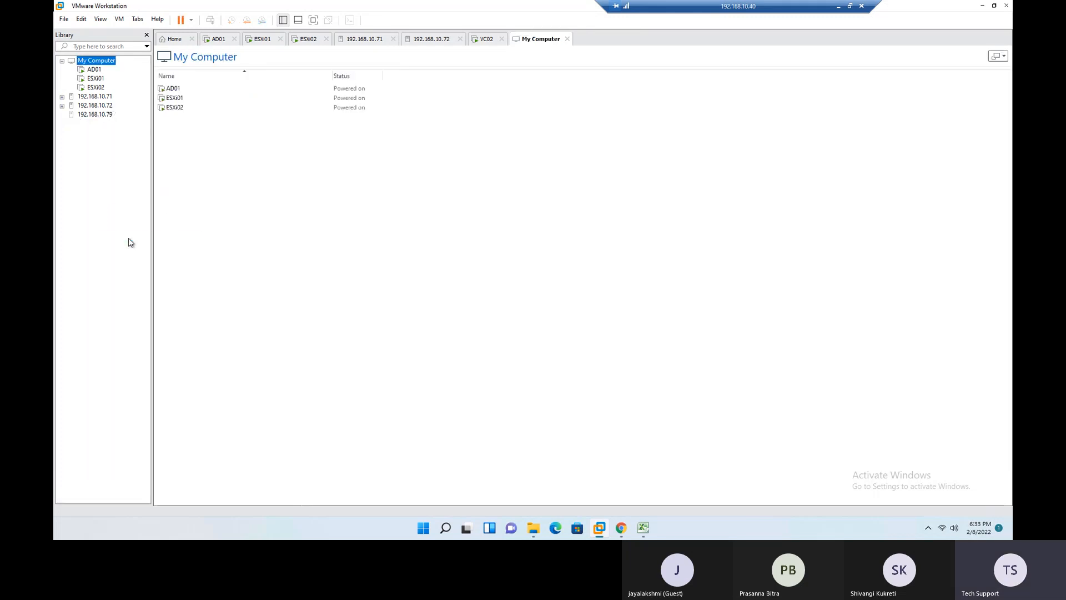
left_click(621, 528)
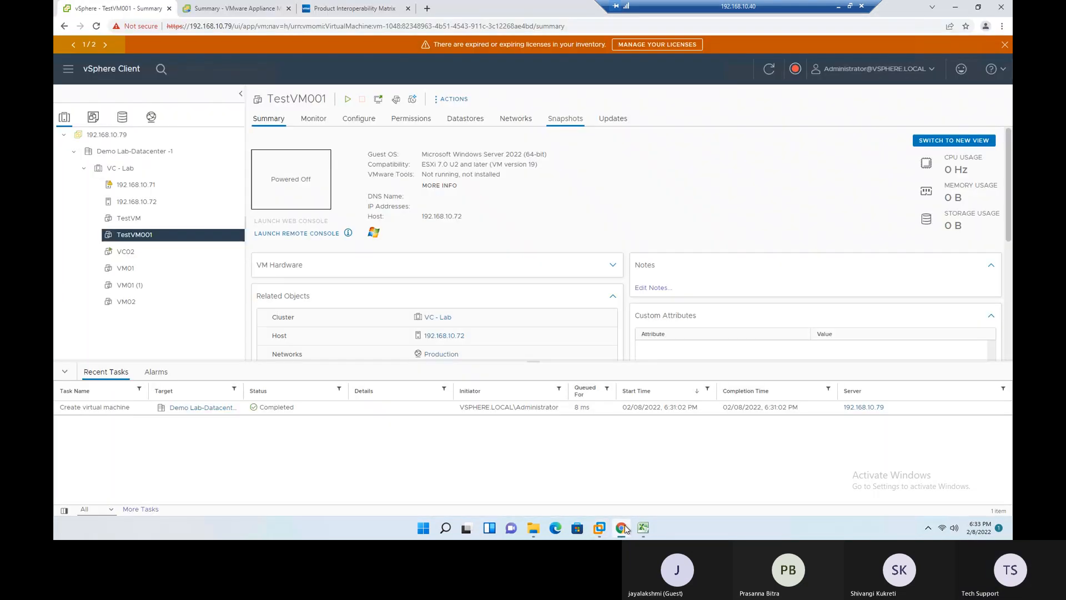
- Relaunch TestVM001's remote console in VMware Workstation, and disconnect server 192.168.10.79 again
left_click(286, 235)
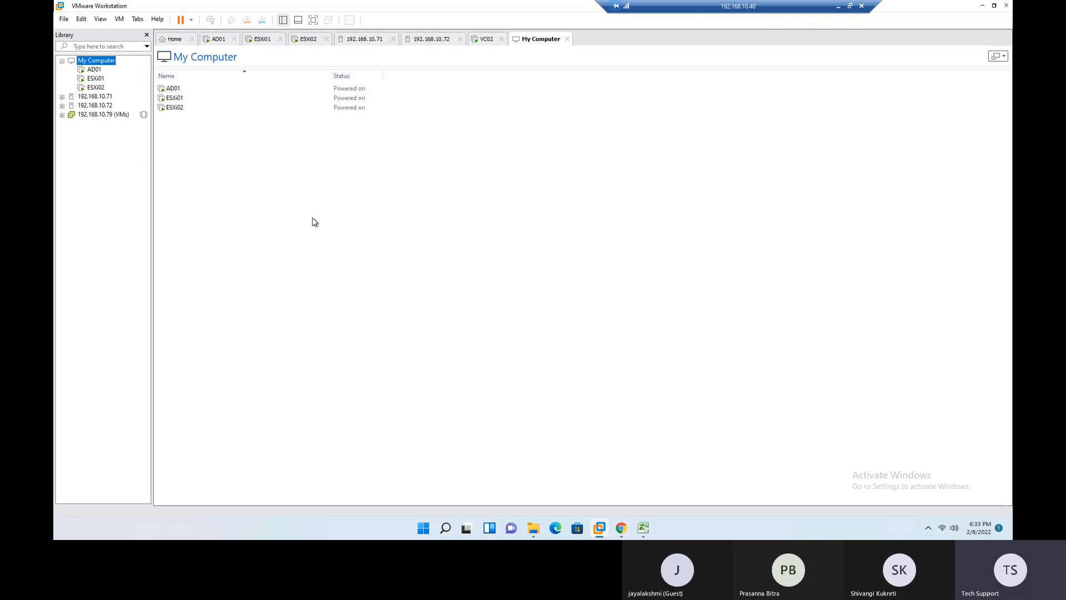
left_click(62, 115)
right_click(105, 117)
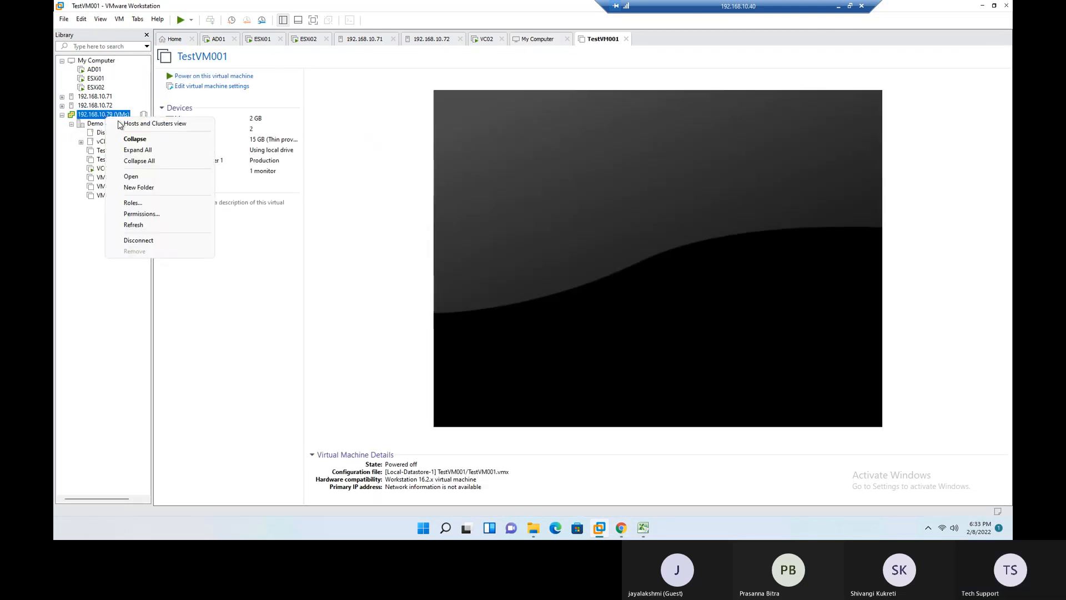
left_click(148, 242)
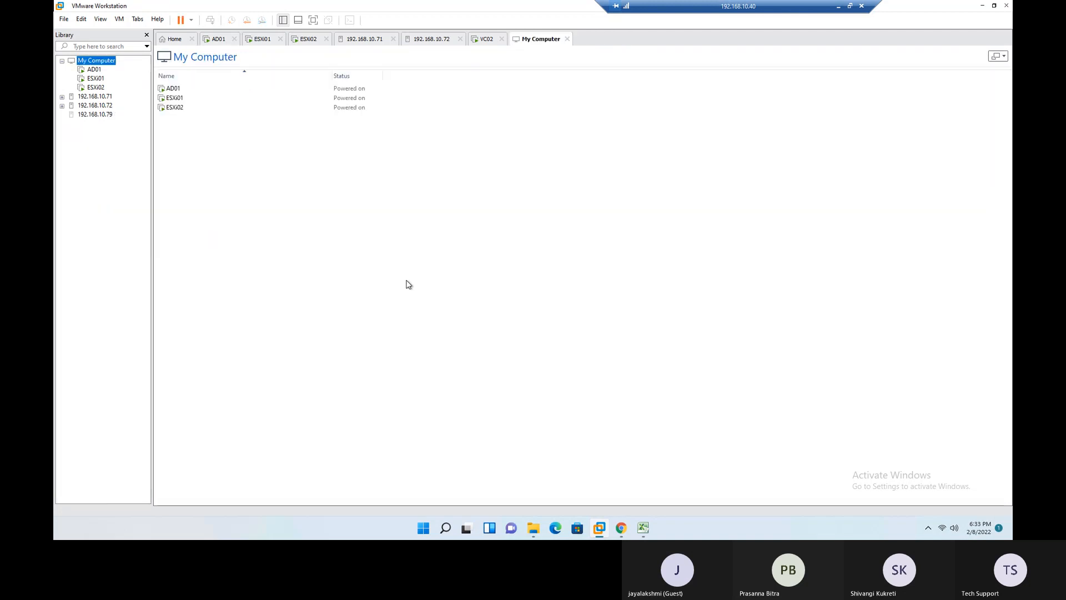
- Switch back to the vSphere Client in Chrome and power on TestVM001
left_click(621, 527)
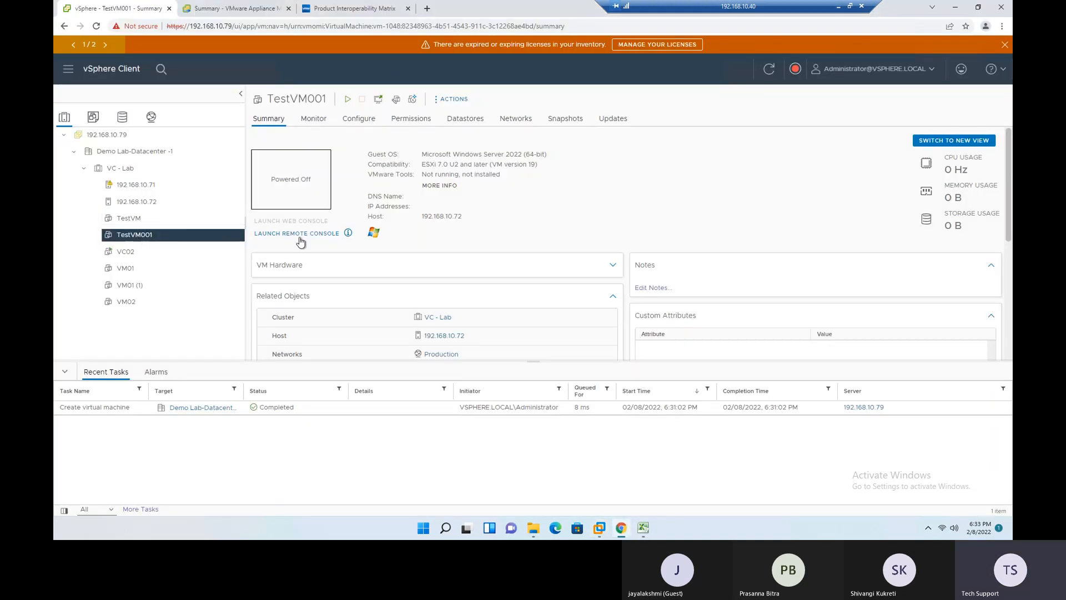
left_click(348, 102)
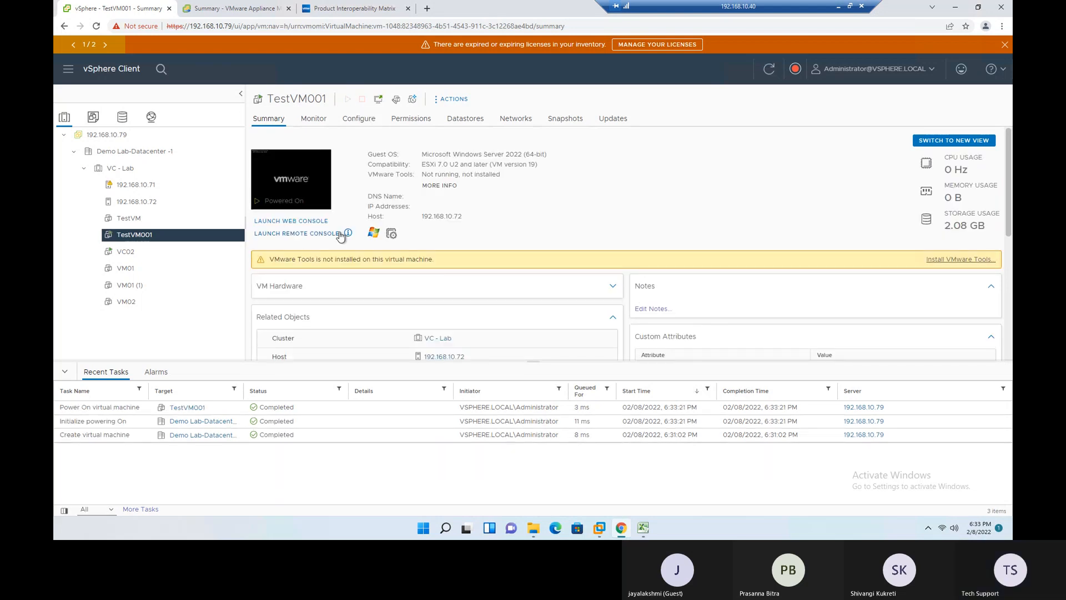
- Open the VMware Remote Console download page from the console information and request the 12.0.1 for Windows download
left_click(348, 234)
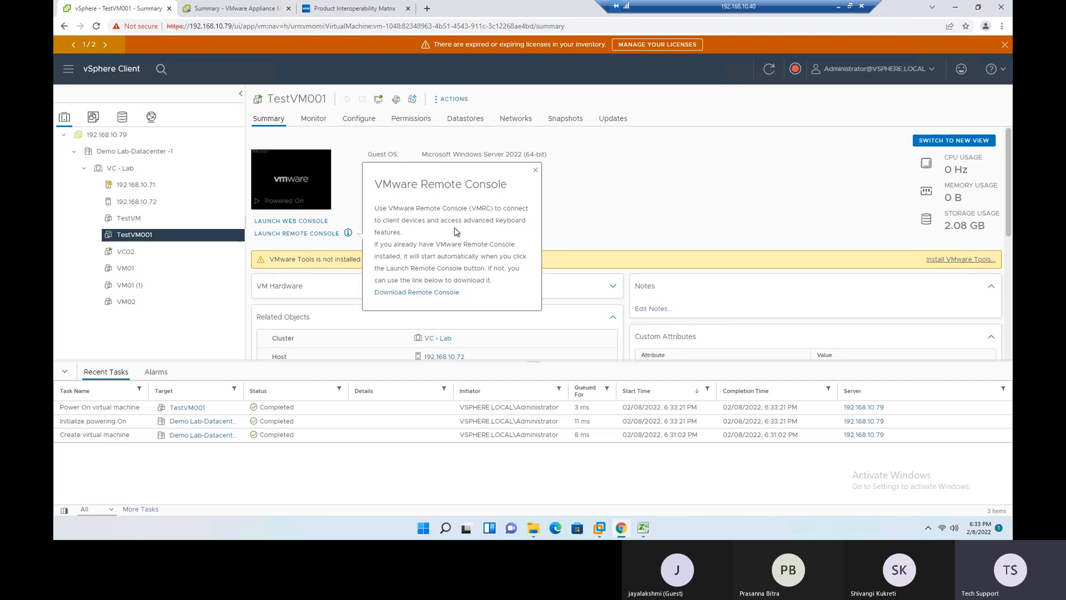
left_click_drag(384, 190, 472, 199)
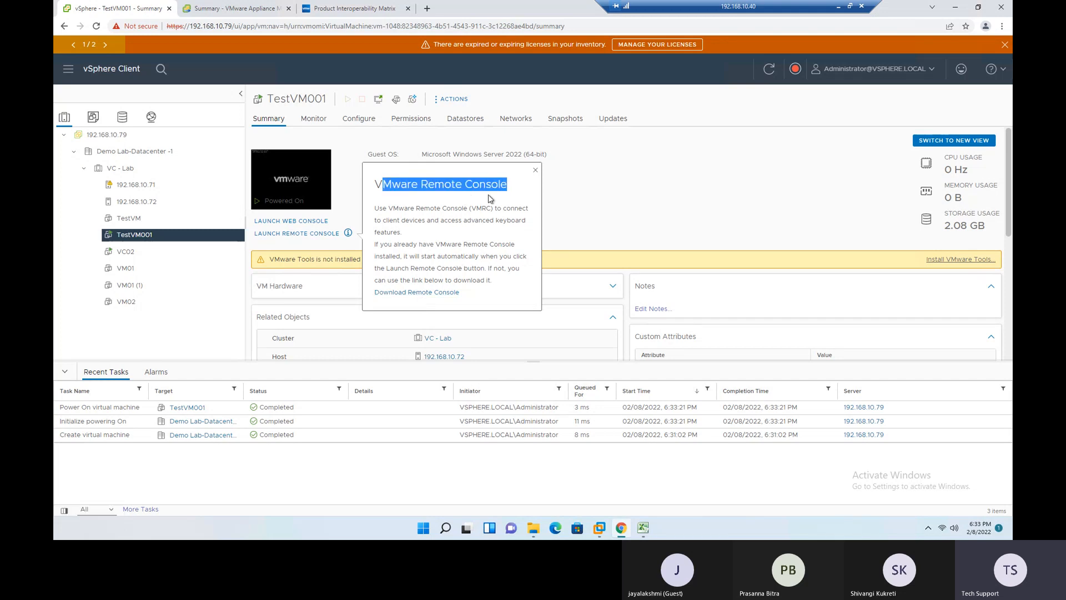
left_click(419, 293)
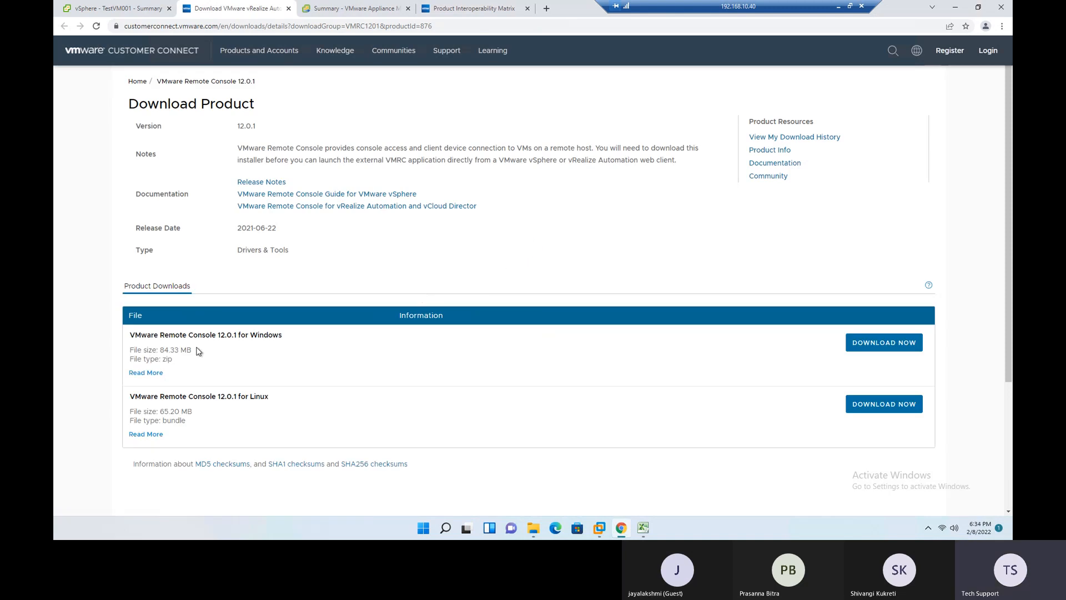
left_click_drag(232, 335, 286, 337)
left_click(245, 335)
left_click(876, 350)
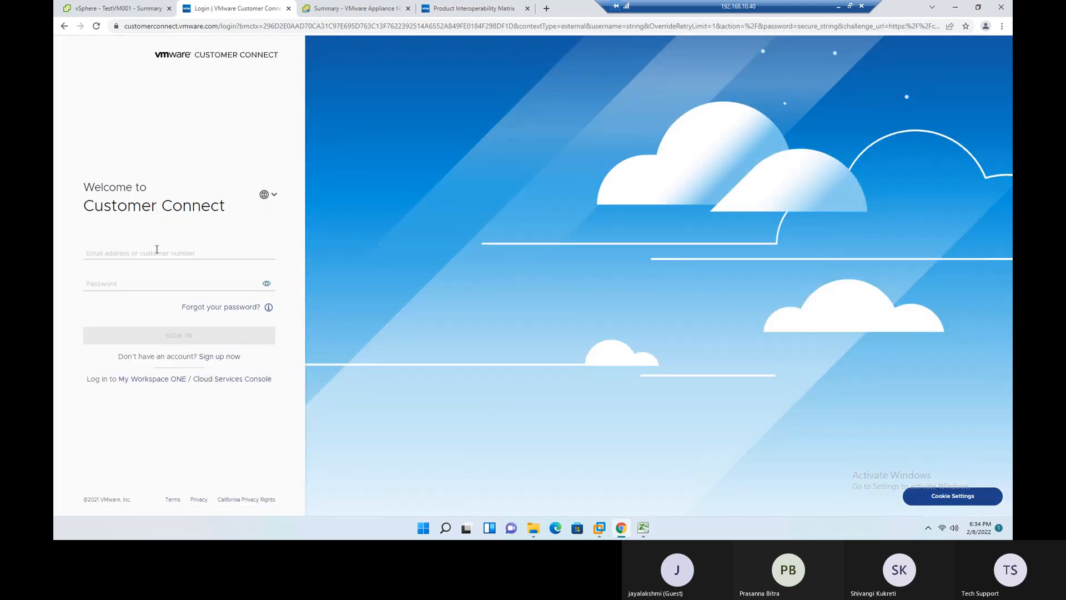
- Move the Customer Connect login page out into its own maximized browser window
left_click(155, 249)
left_click(160, 247)
left_click_drag(237, 10, 177, 122)
left_click_drag(491, 178, 303, 149)
left_click(685, 143)
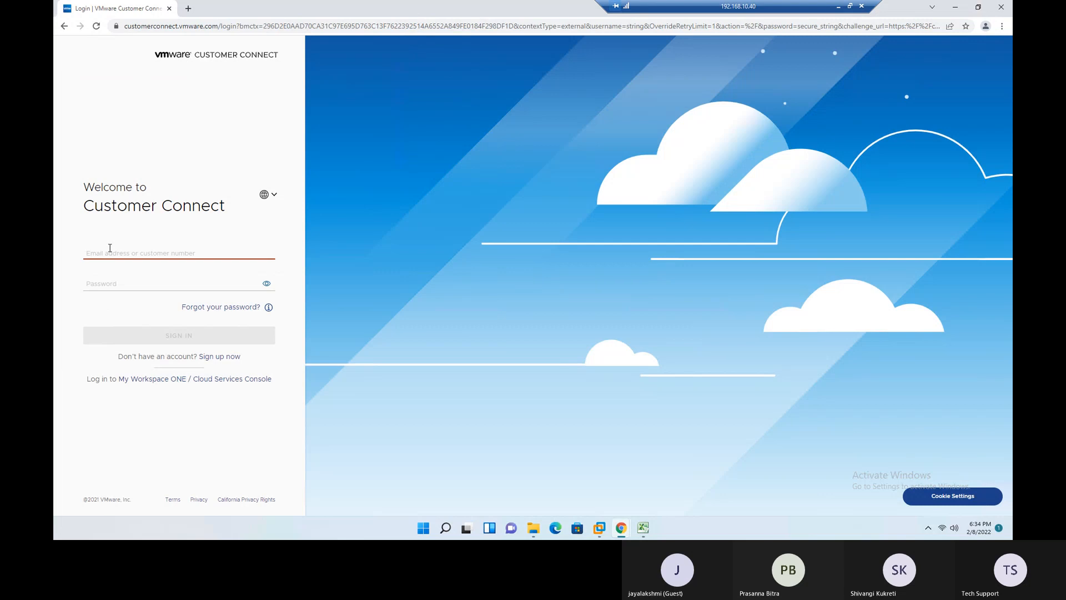
- Try to sign in to Customer Connect with the account e-mail and password, and decline saving the password in the browser
type("BIT")
key("BackSpace")
key("BackSpace")
key("Tab")
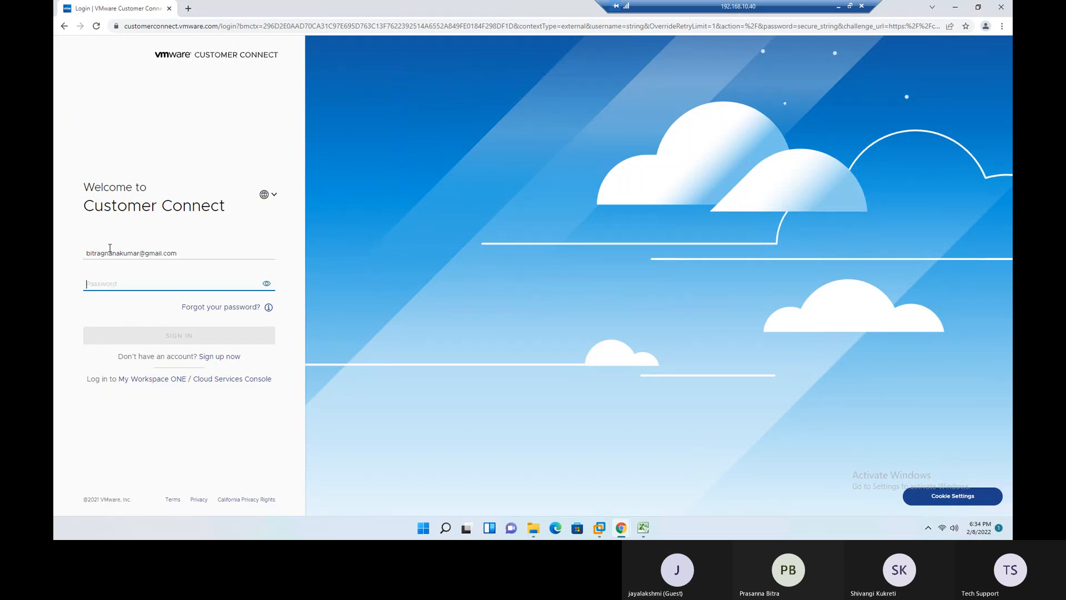
type("********")
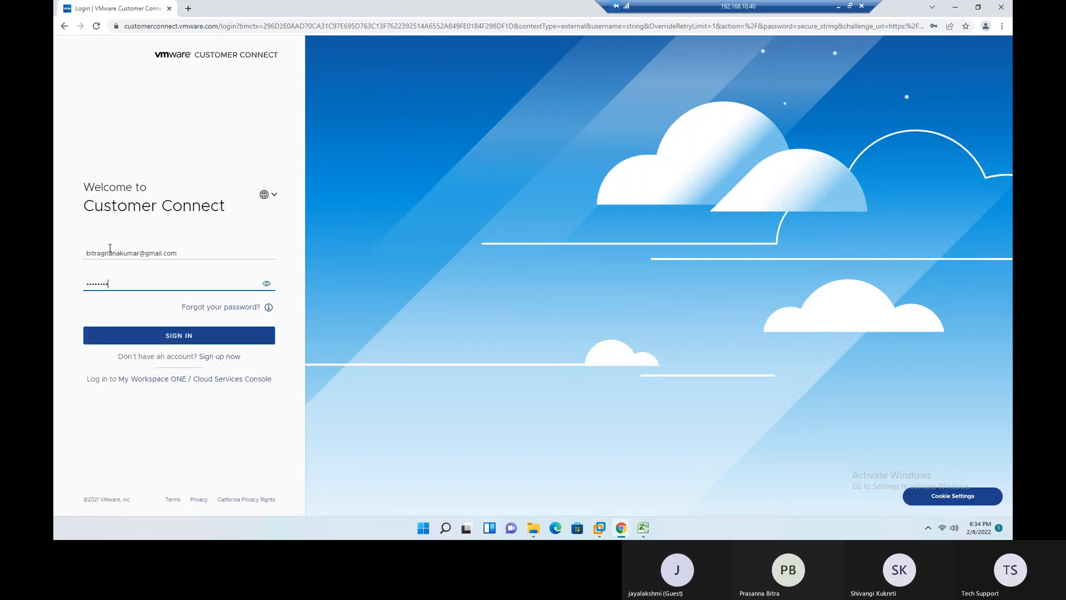
type("*")
key("Return")
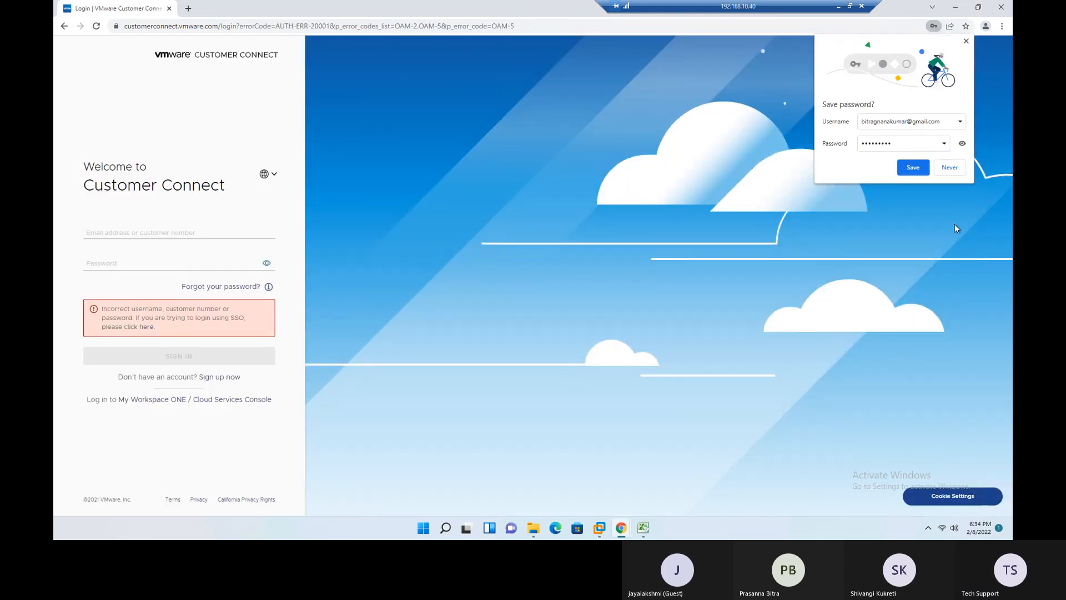
left_click(949, 168)
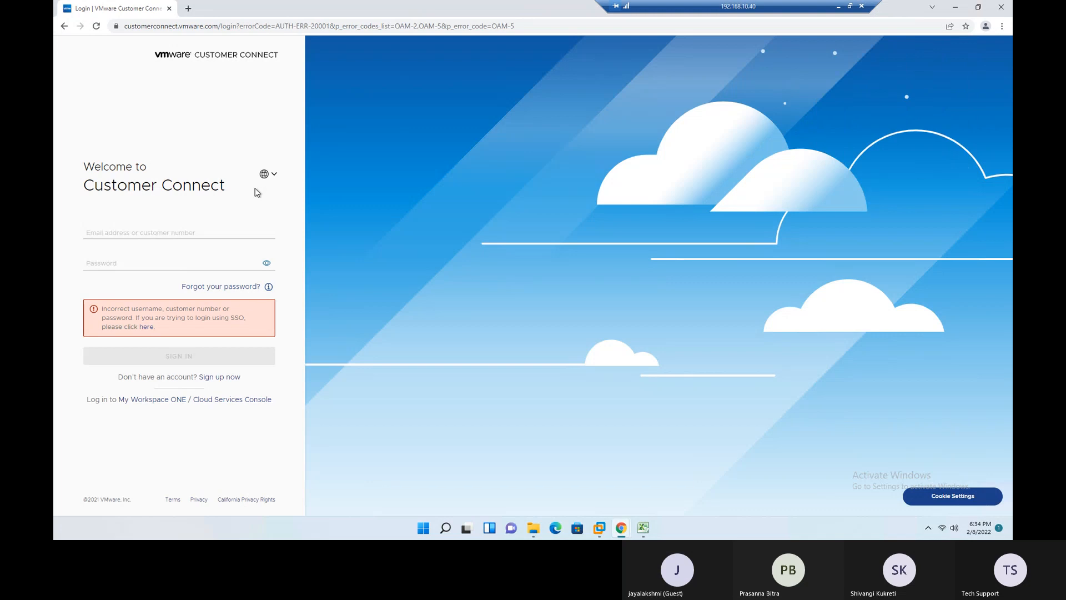
- Sign in to Customer Connect with the account e-mail and password, and decline saving the password in the browser
left_click(158, 235)
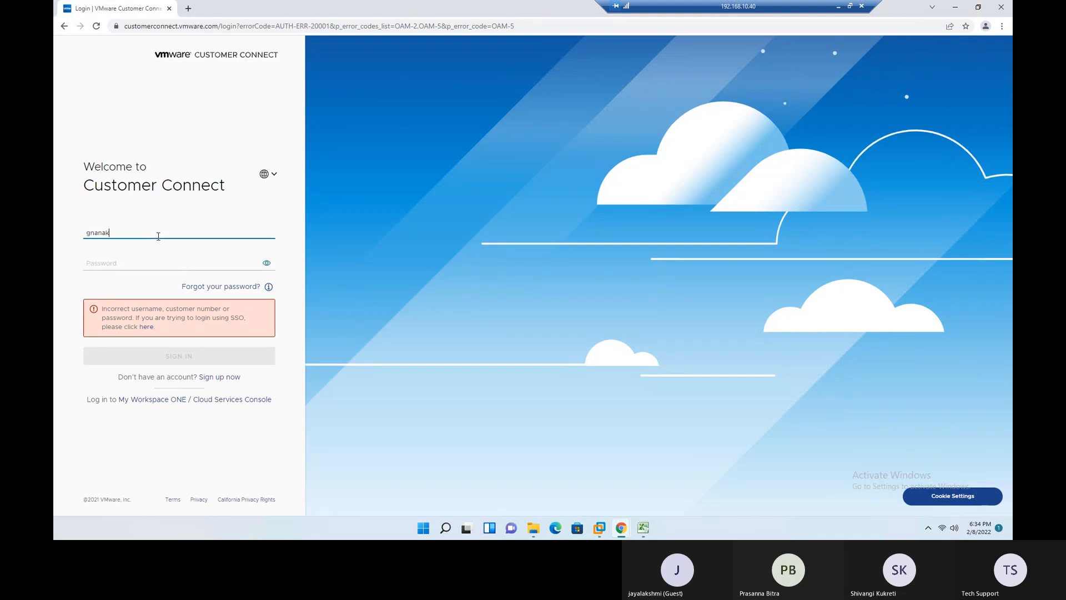
key("Tab")
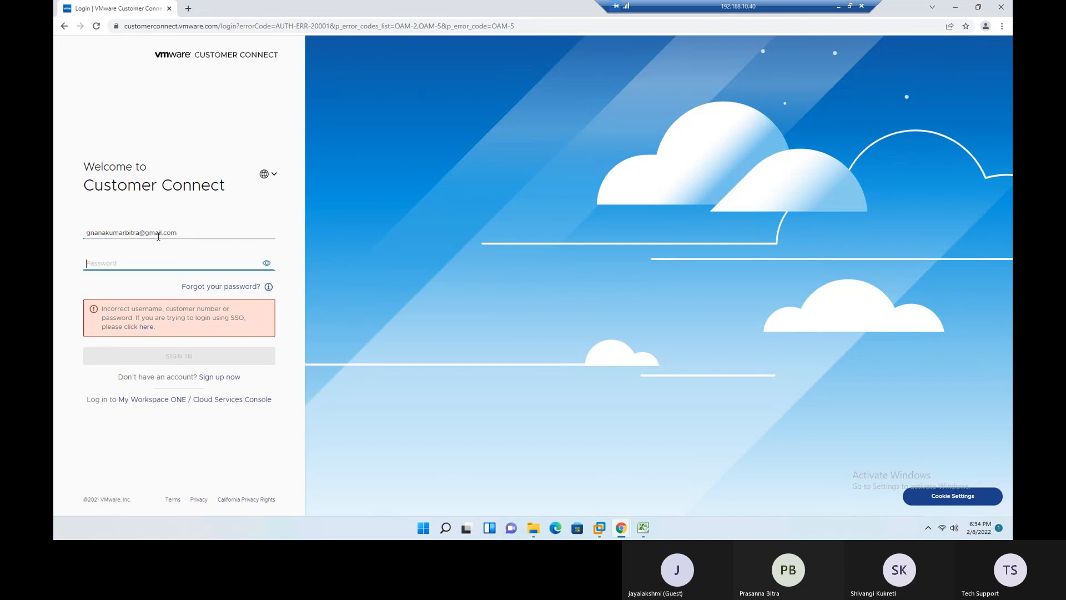
type("*********")
key("Return")
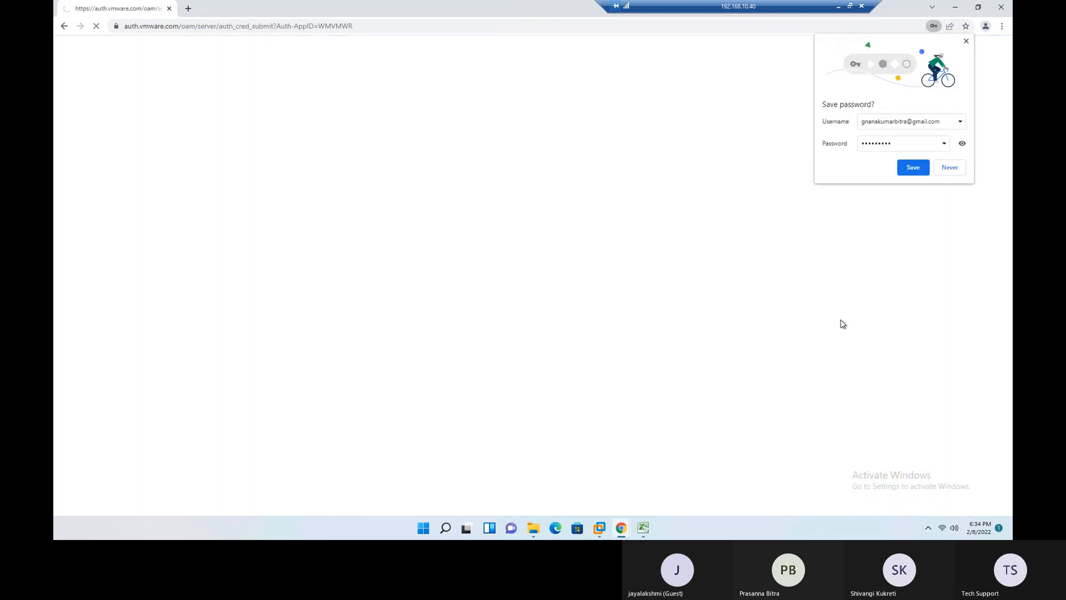
left_click(950, 168)
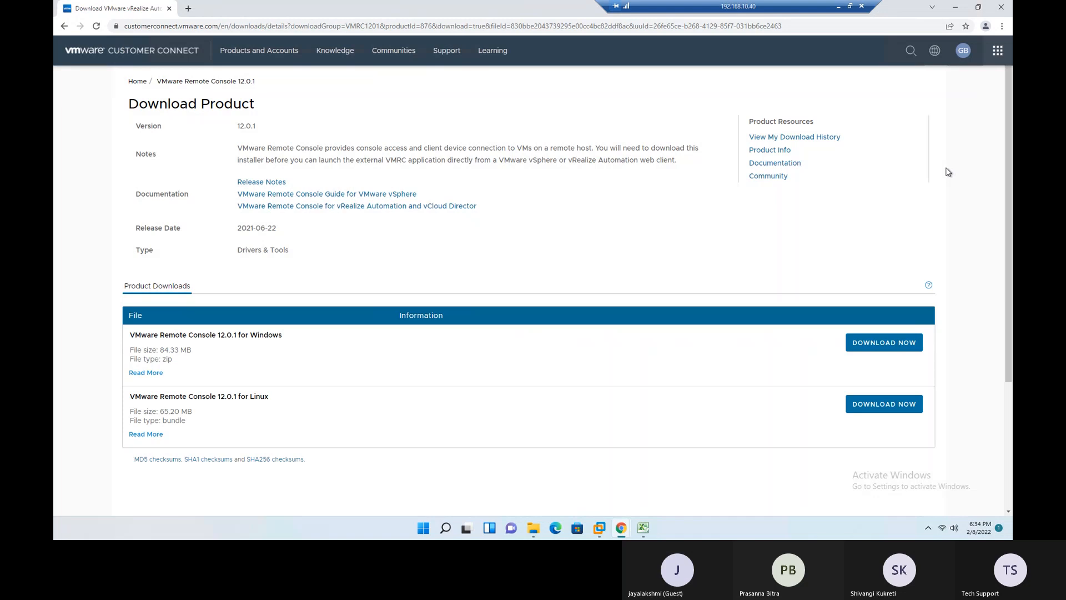
- Download VMware Remote Console 12.0.1 for Windows, cancelling the duplicate "(1)" zip download and removing it from the downloads list
left_click(889, 349)
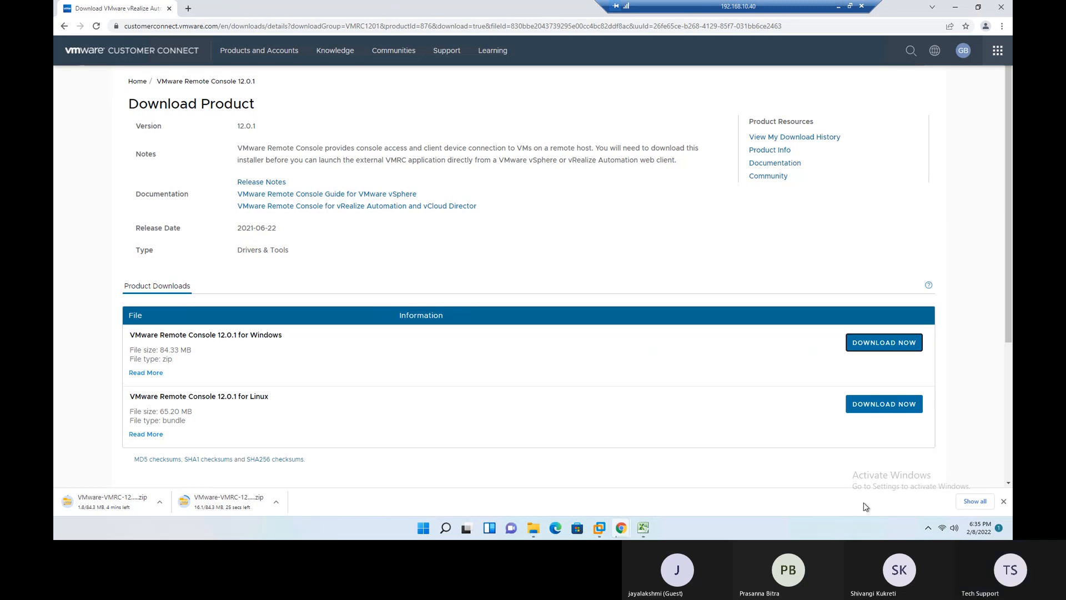
left_click(976, 502)
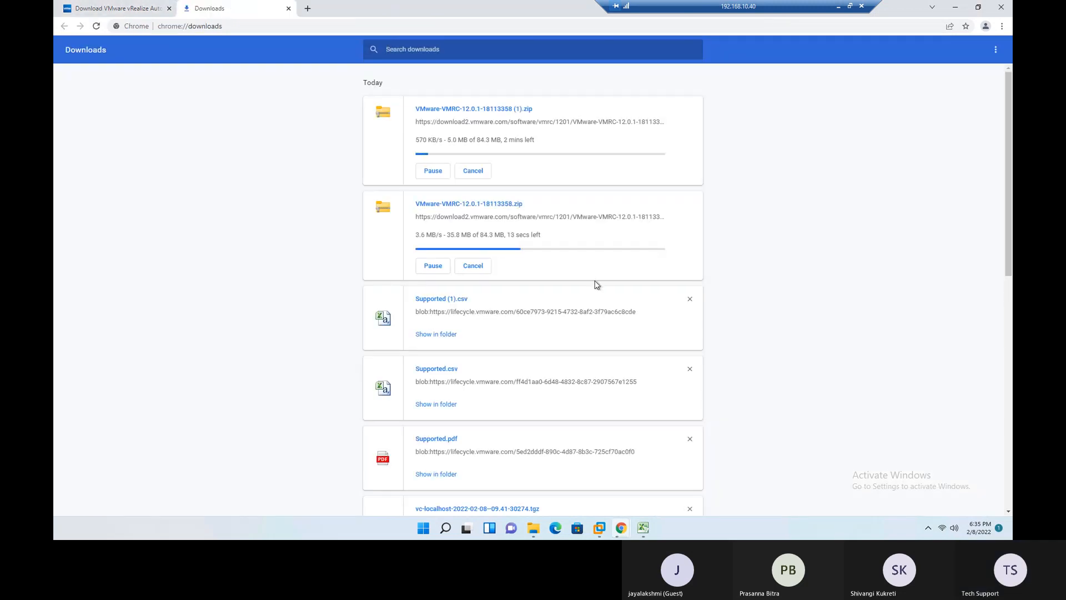
left_click(473, 170)
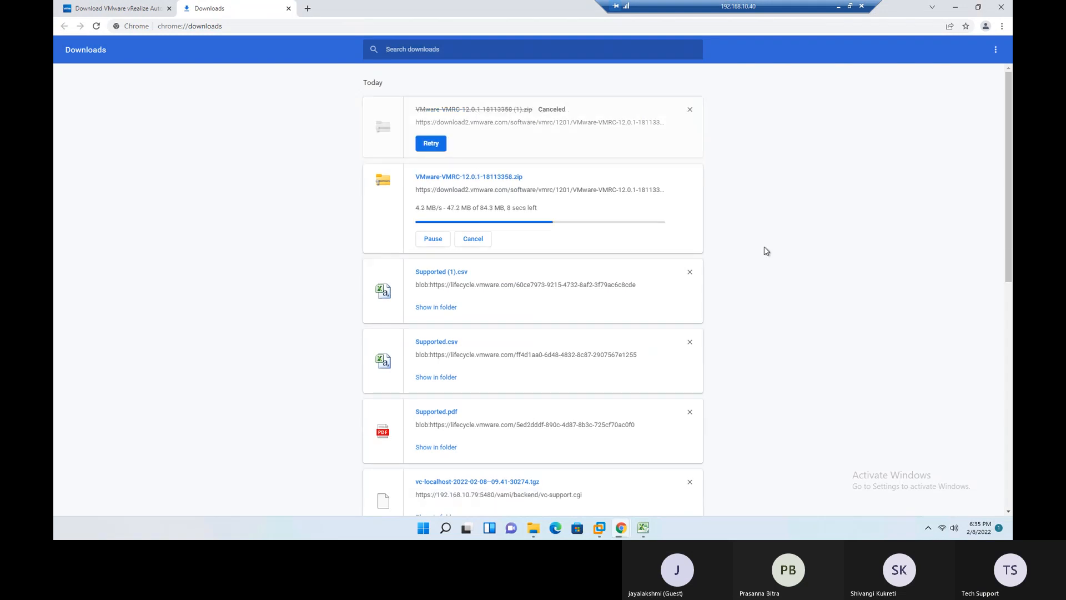
left_click(690, 109)
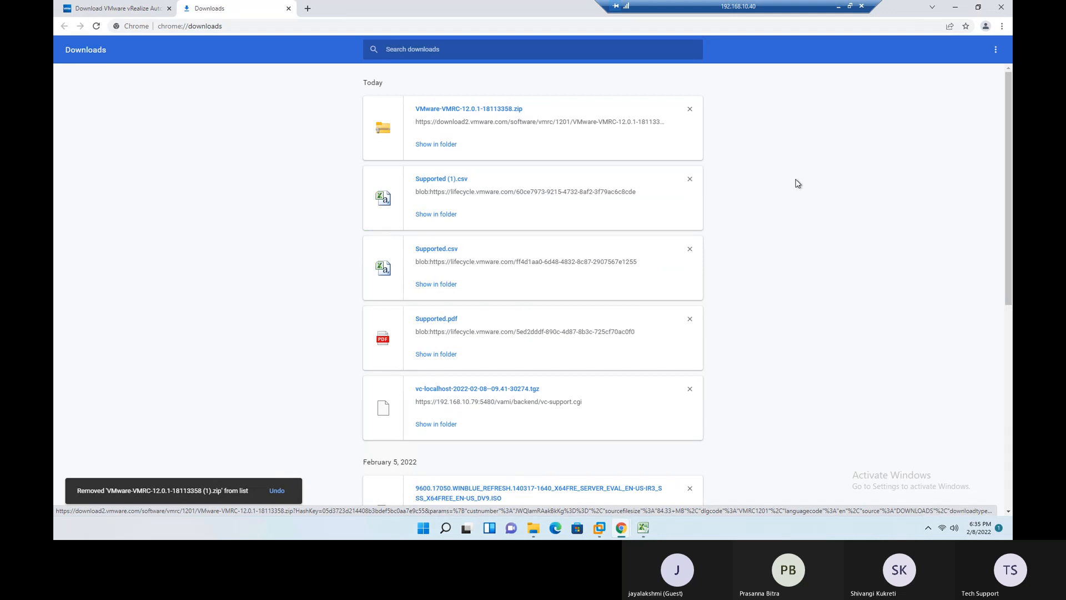
- Show the downloaded VMware-VMRC-12.0.1-18113358 zip in its folder, open it and launch the installer inside
left_click(448, 146)
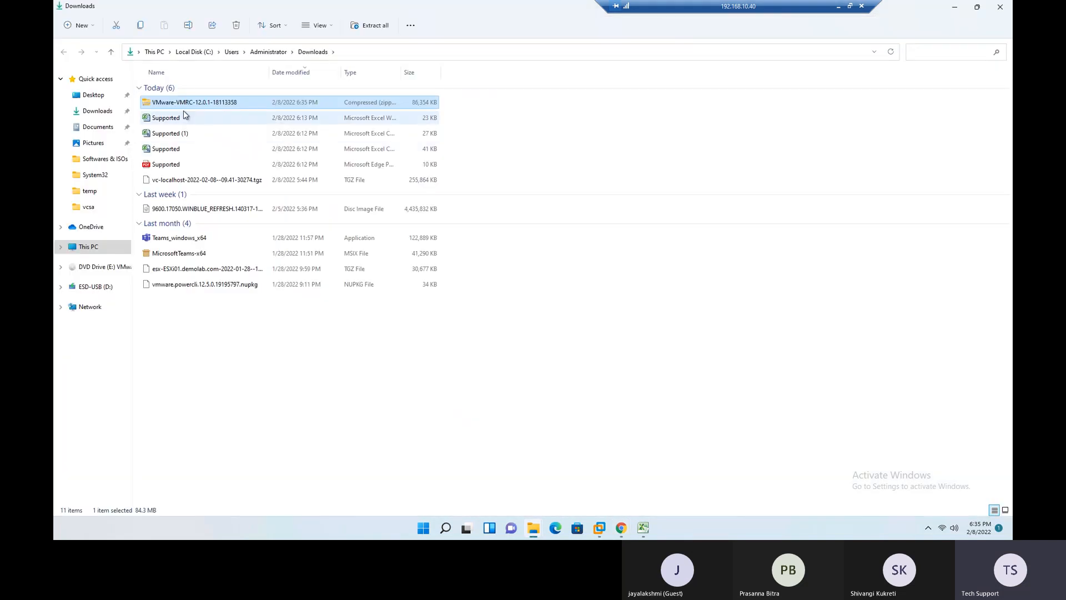
right_click(188, 105)
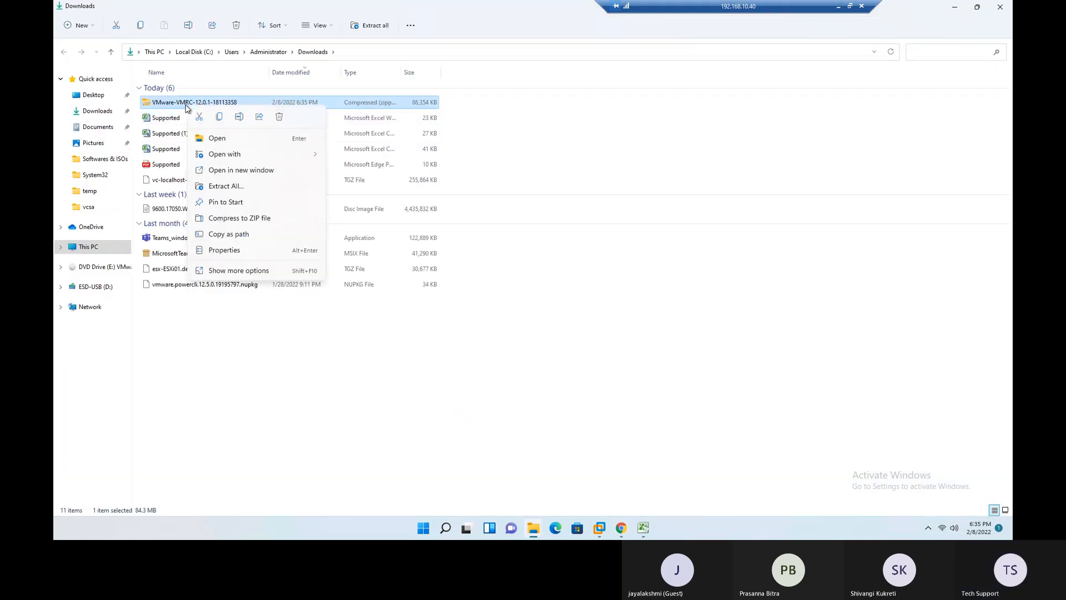
left_click(205, 137)
left_click(178, 89)
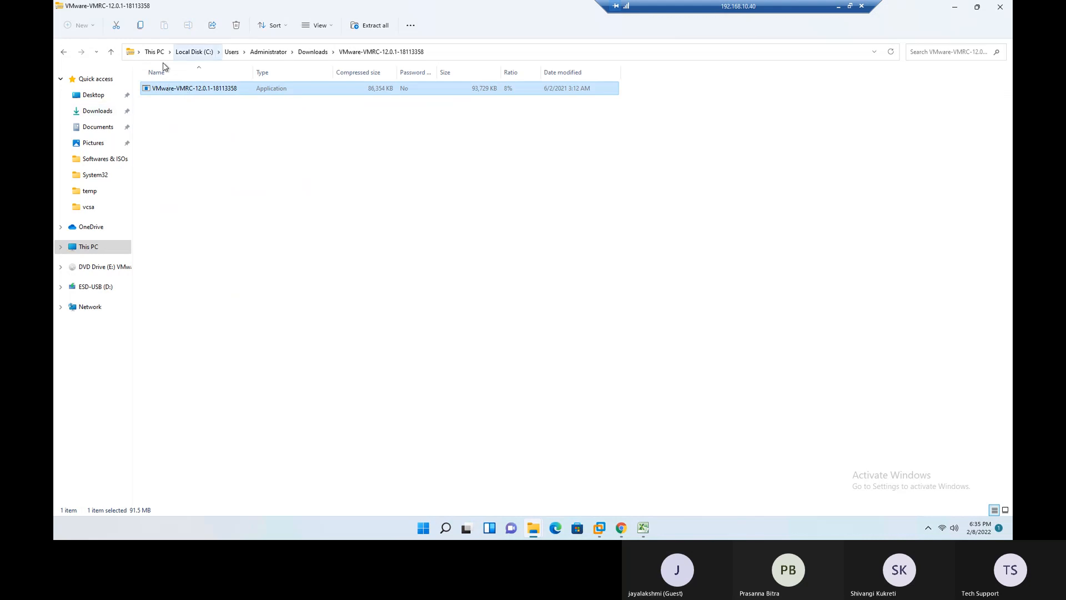
double_click(197, 88)
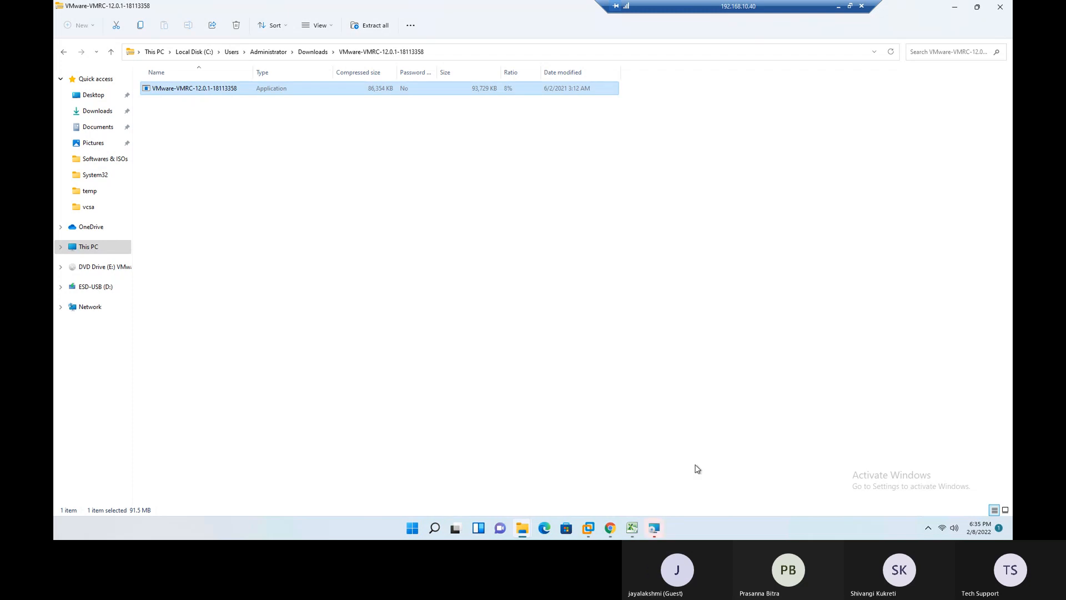
left_click(654, 531)
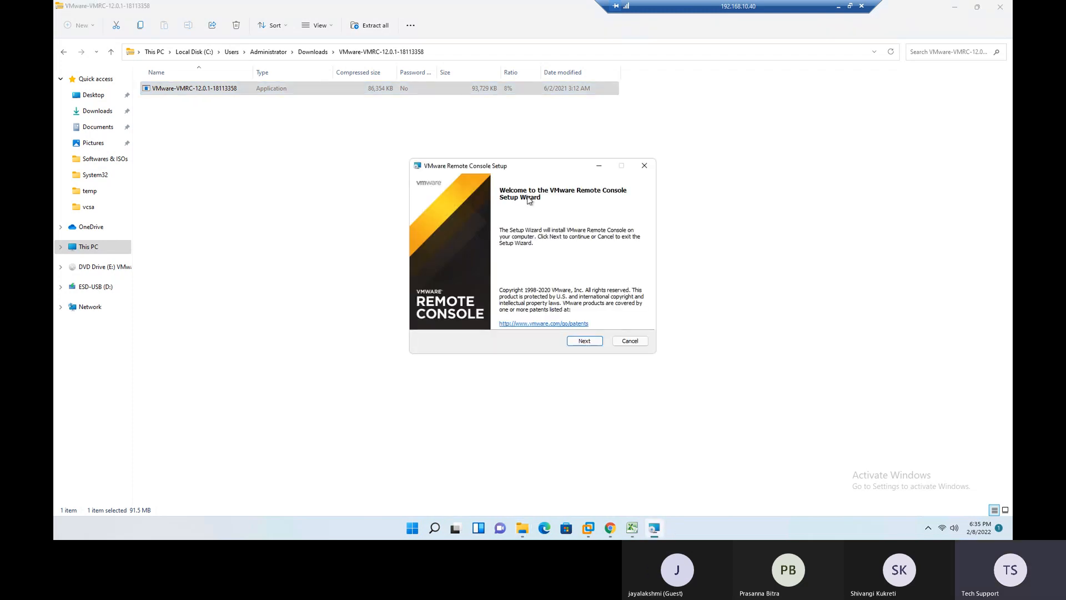
- Install VMware Remote Console, accepting the license agreement and keeping the default destination and user experience settings
left_click(590, 343)
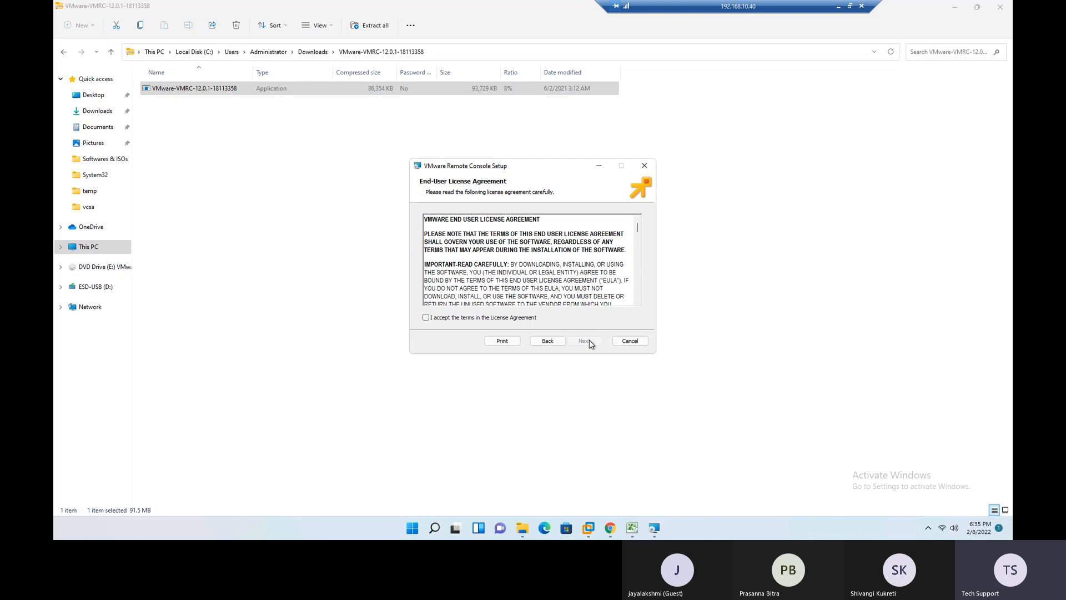
left_click(477, 317)
left_click(592, 347)
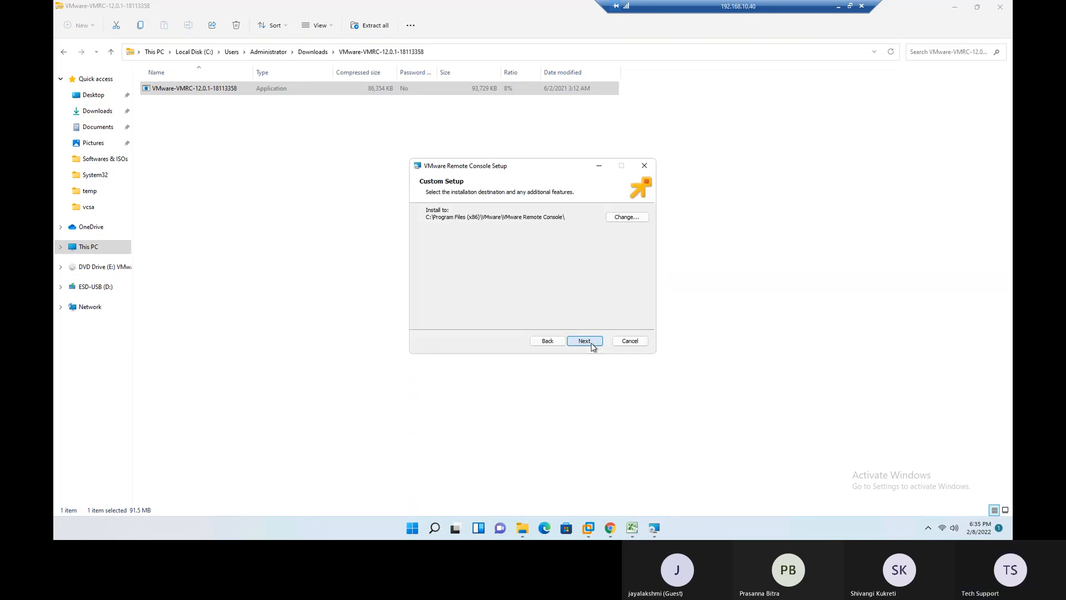
left_click(590, 343)
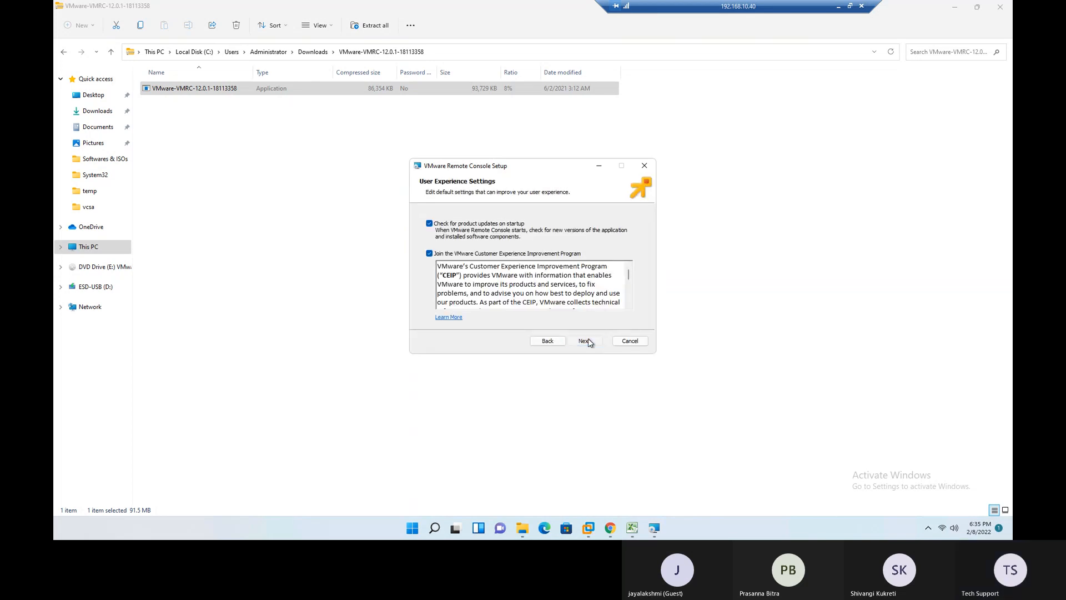
left_click(589, 340)
left_click(589, 341)
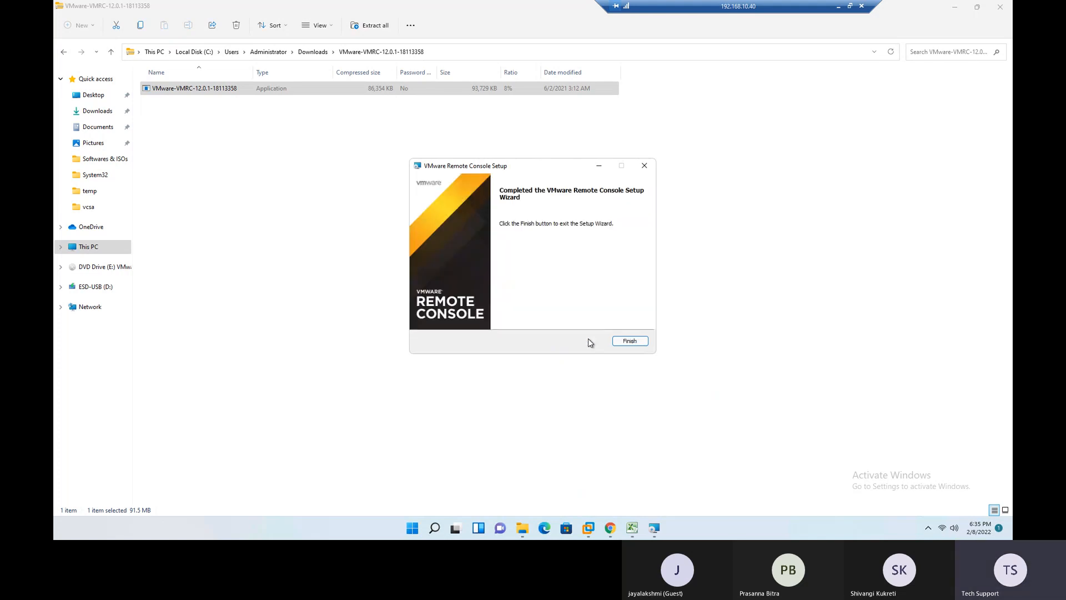
left_click(630, 341)
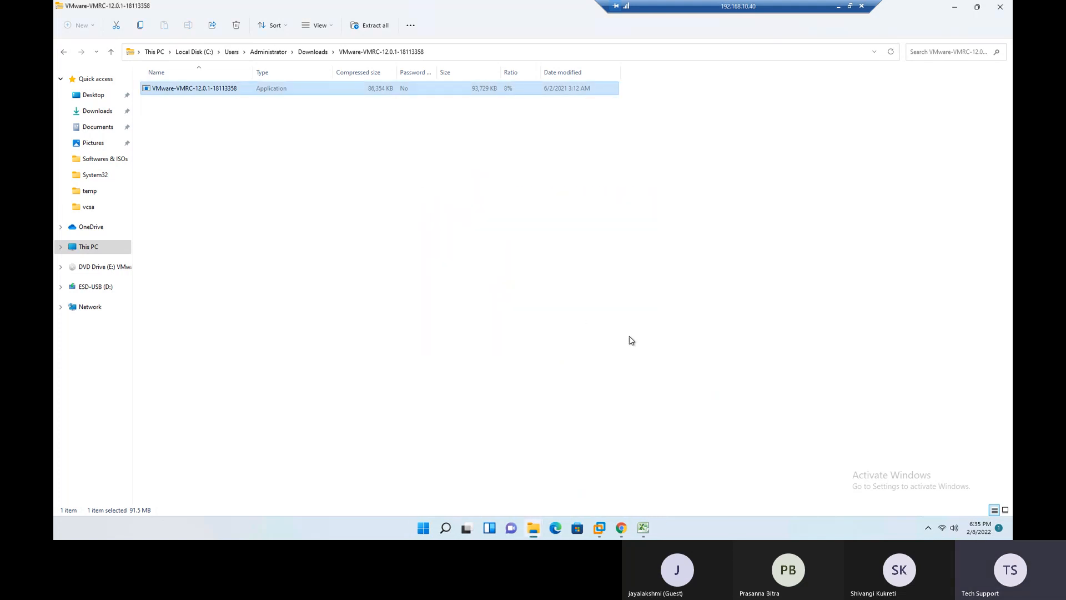
- Return to the vSphere Client in Chrome, reload TestVM001's page, and close the appliance management and Product Interoperability Matrix pages
left_click(954, 6)
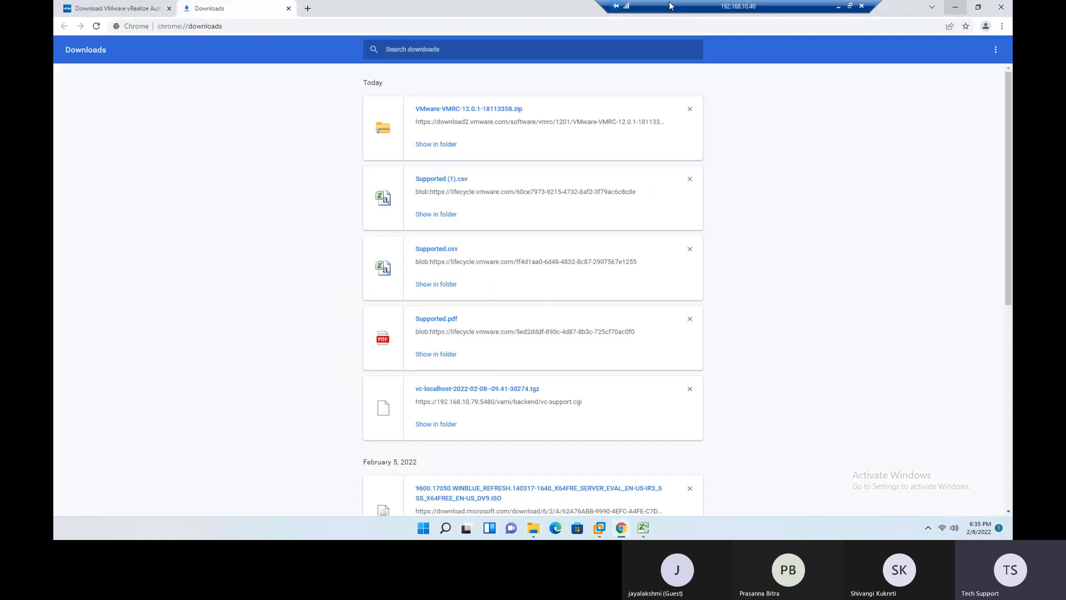
left_click(129, 10)
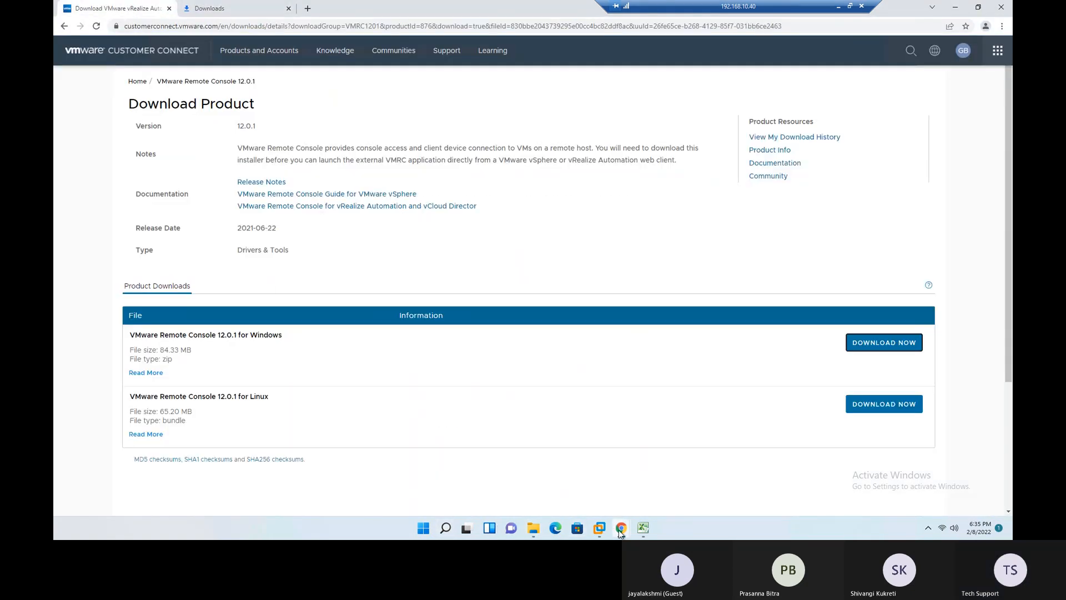
left_click(621, 528)
left_click(555, 482)
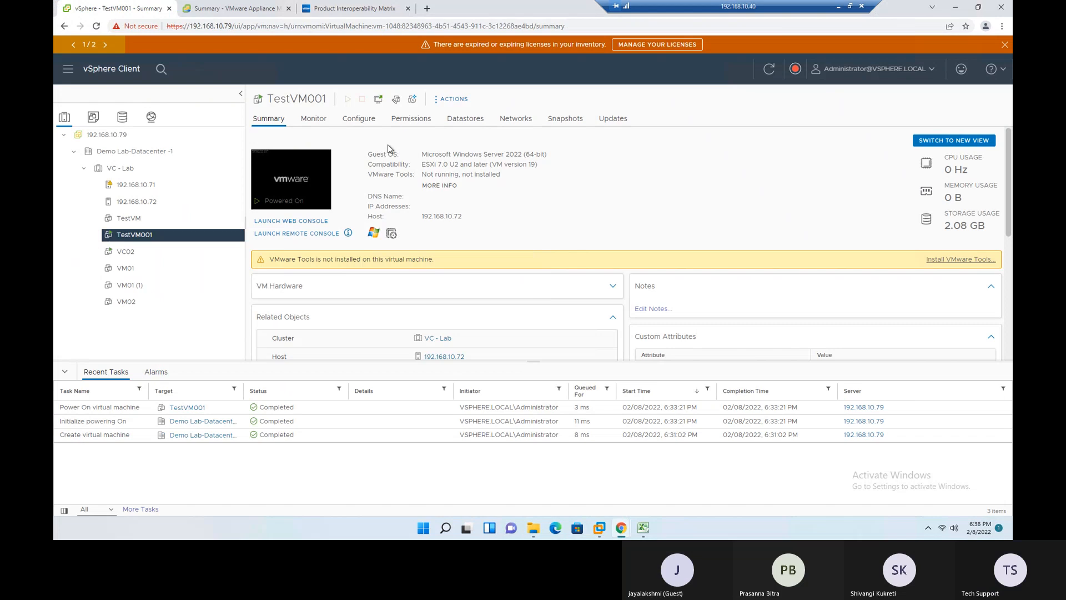
left_click(97, 26)
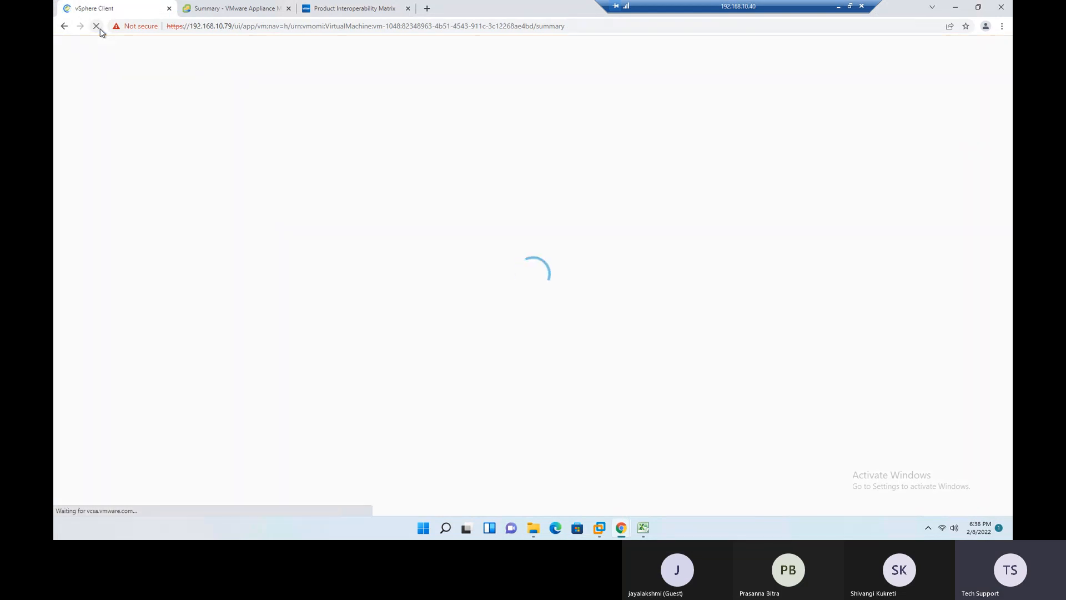
left_click(238, 8)
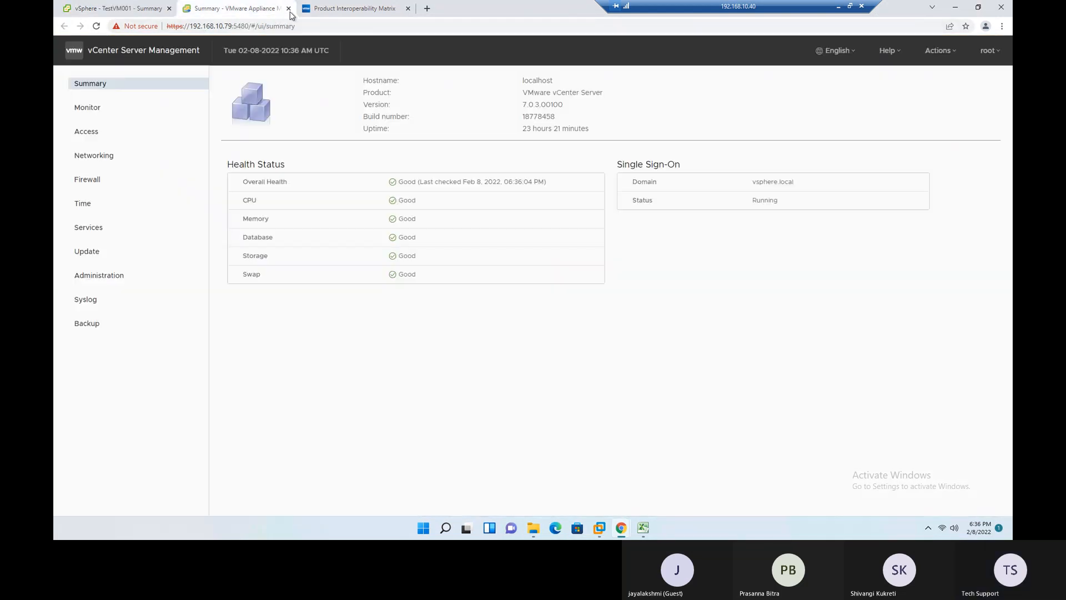
left_click(288, 8)
left_click(288, 8)
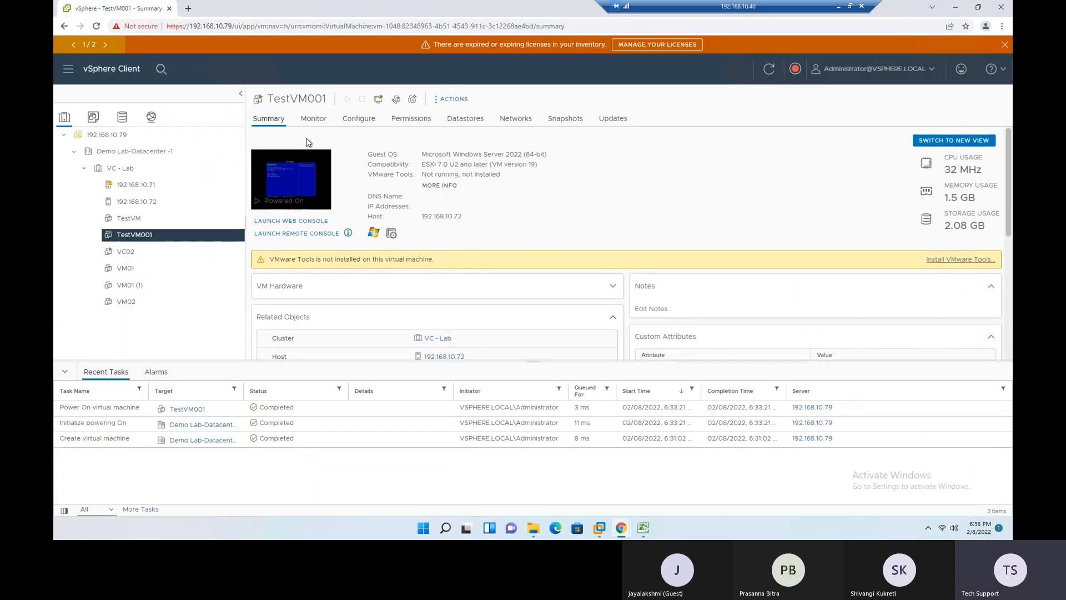
- Launch the remote console for TestVM001 and move its window toward the middle of the desktop
left_click(300, 236)
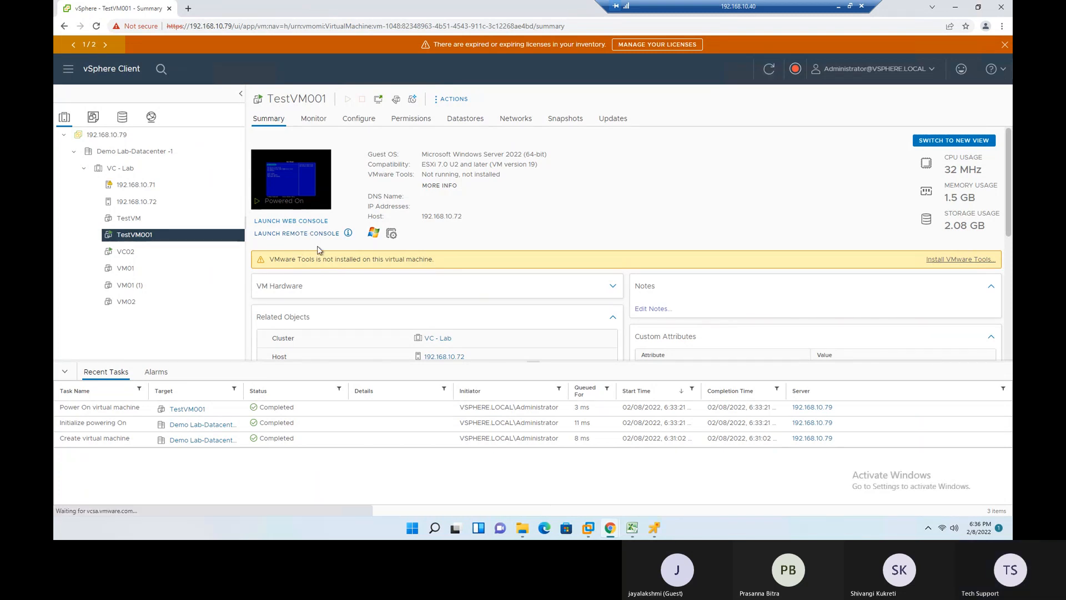
left_click(278, 165)
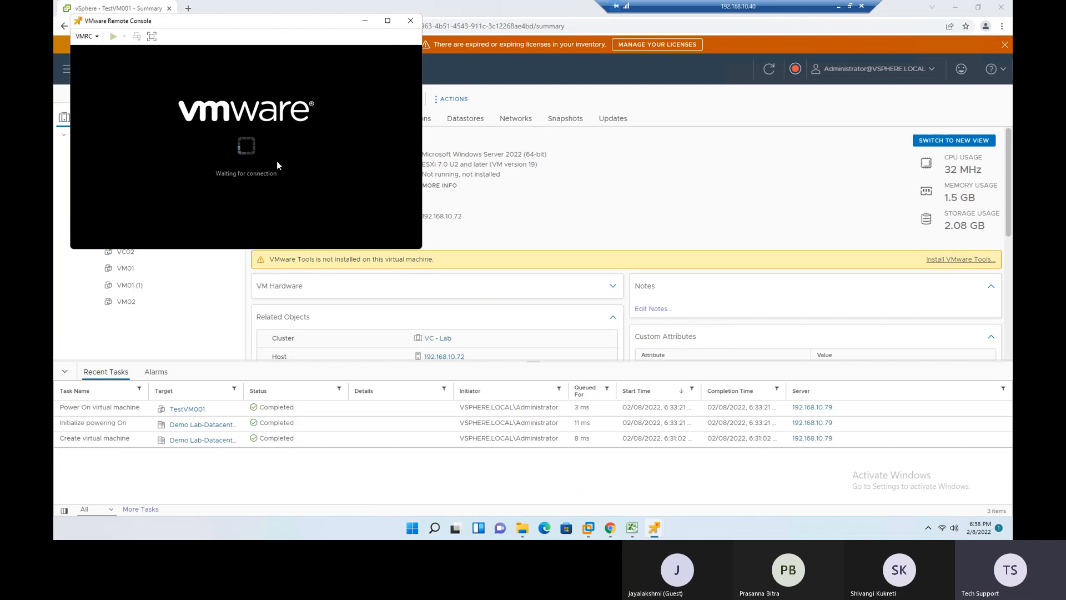
left_click_drag(242, 29, 463, 127)
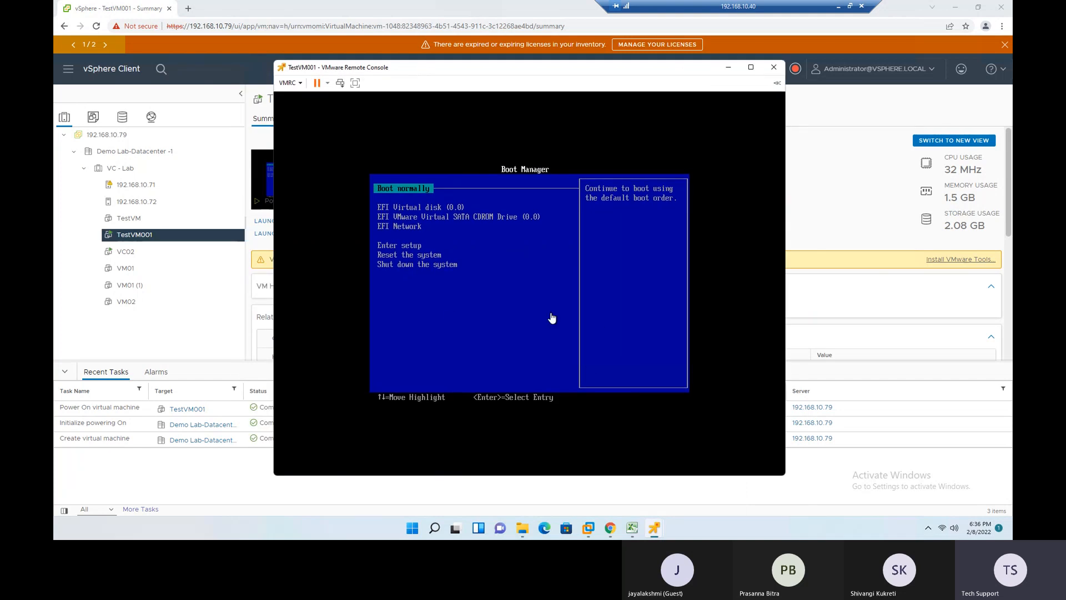
- Connect TestVM001's CD/DVD drive 1 to an ISO disk image stored on Local Disk (C:), and return input focus to the guest console
left_click(290, 83)
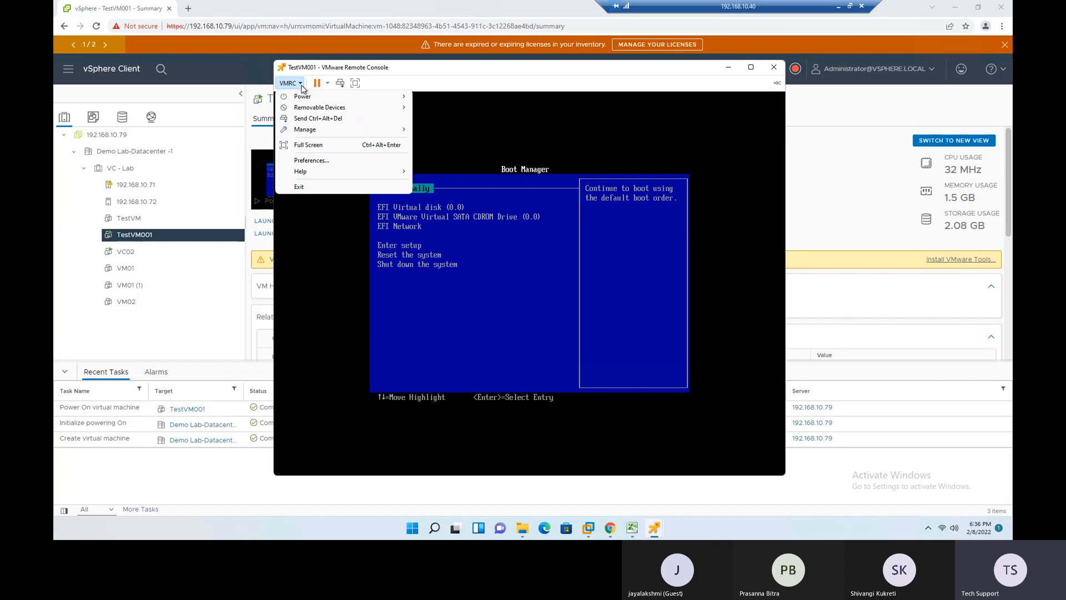
mouse_move(306, 111)
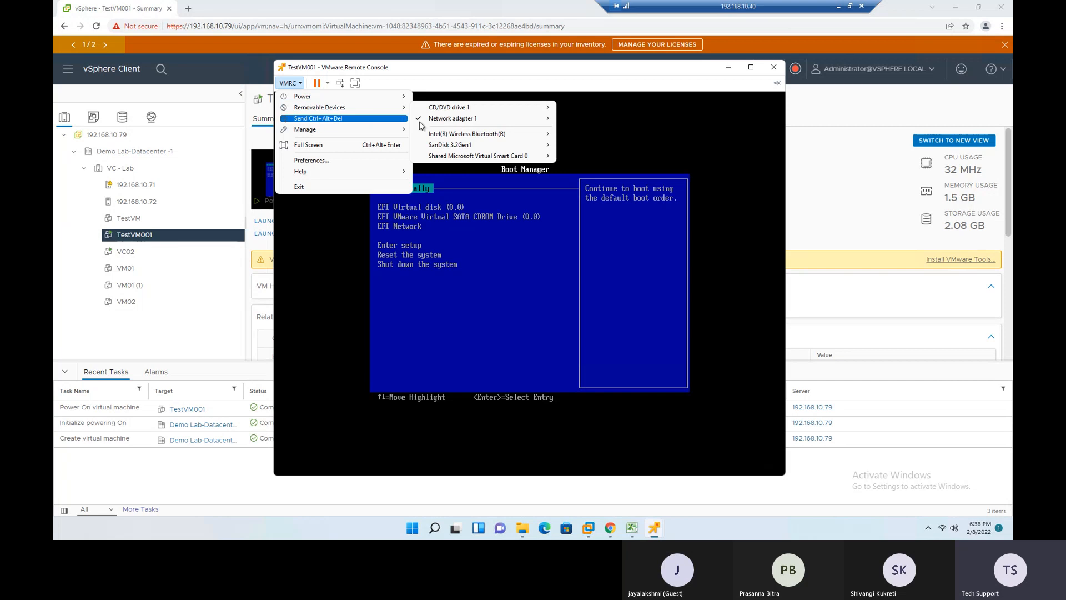
mouse_move(476, 112)
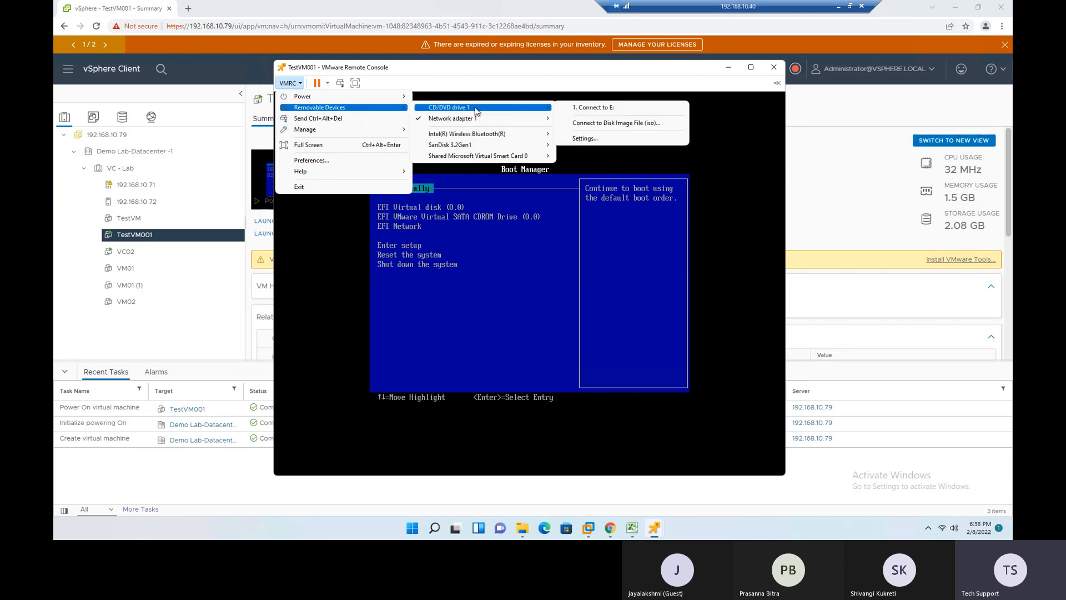
left_click(626, 122)
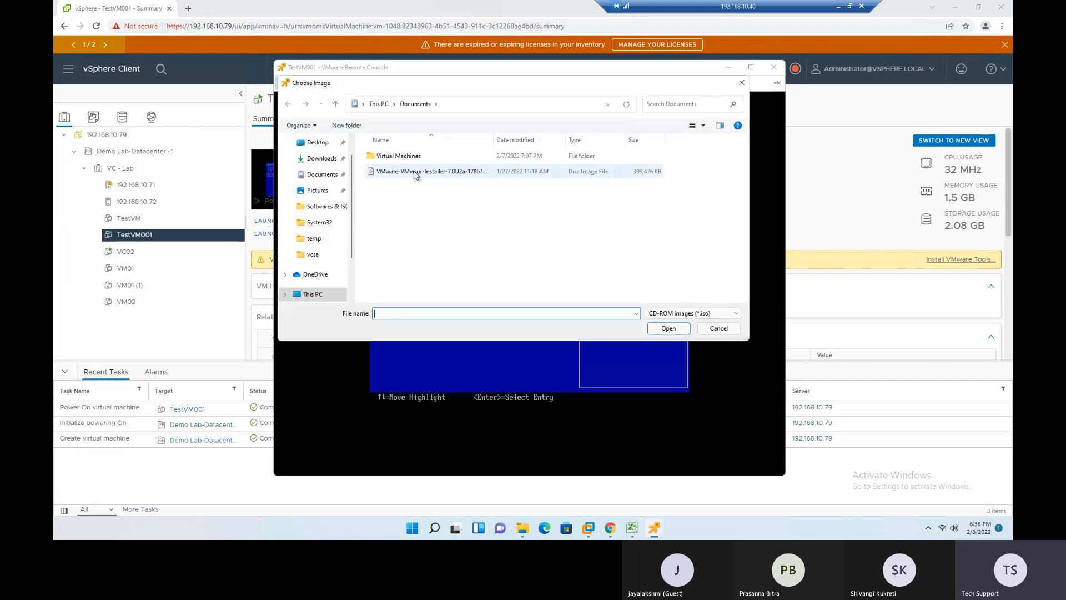
left_click_drag(352, 232, 348, 276)
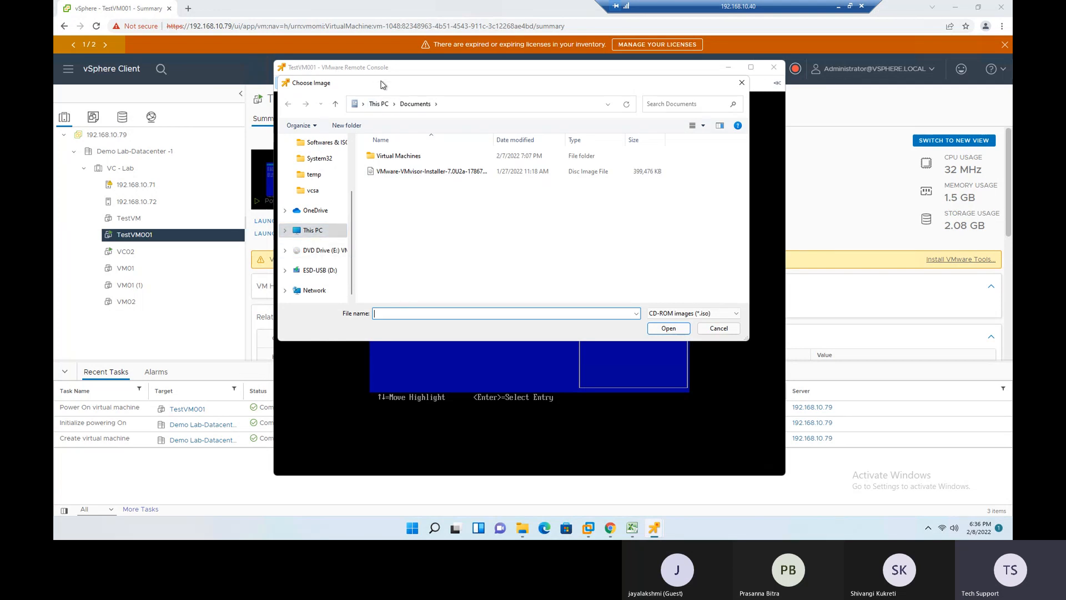
left_click(312, 230)
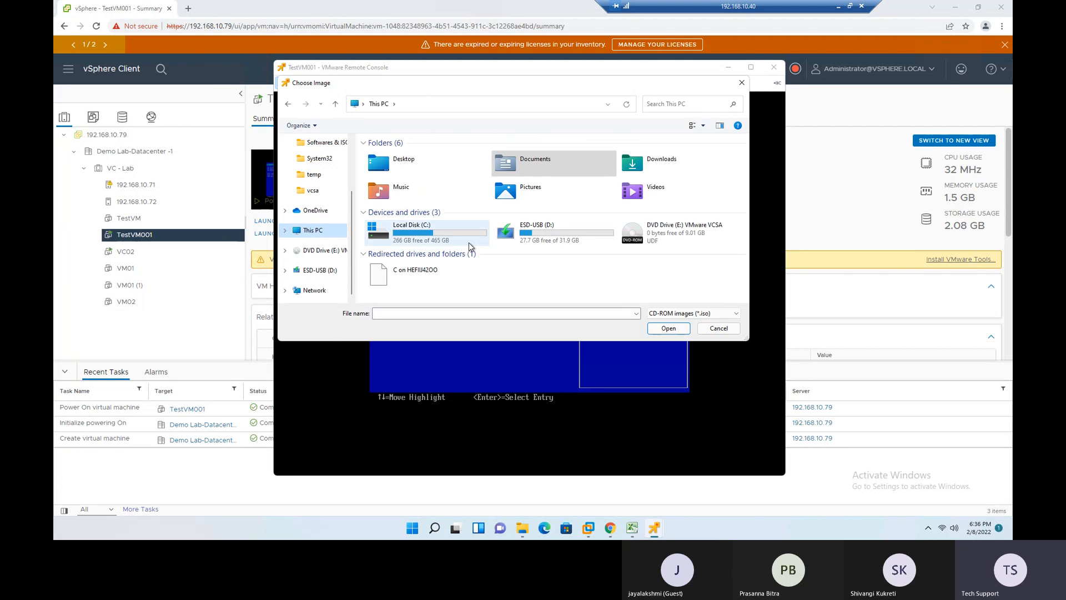
double_click(411, 241)
left_click(397, 233)
double_click(397, 233)
double_click(419, 219)
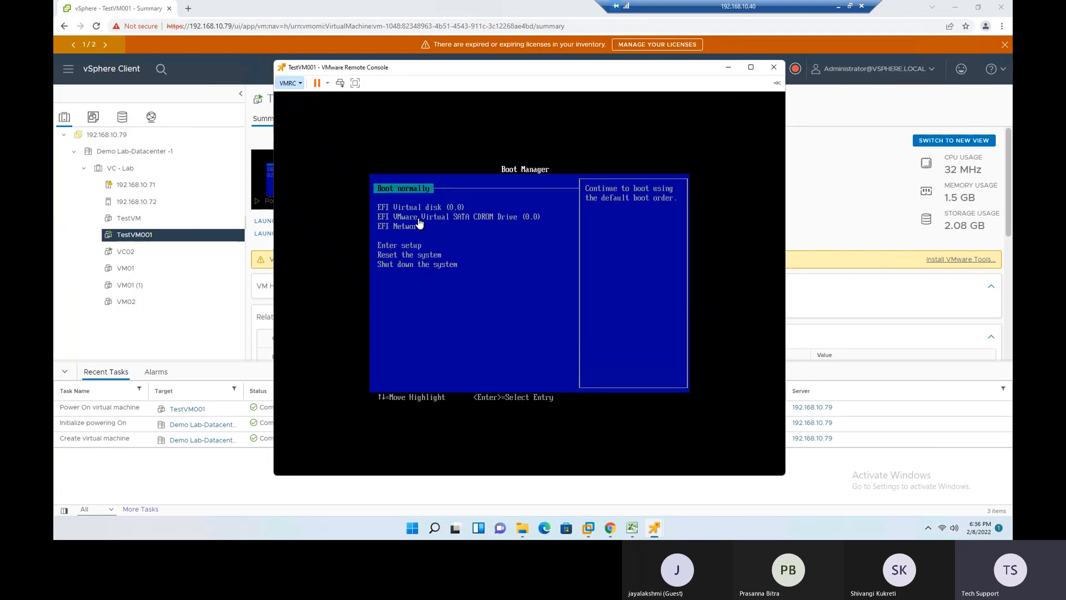
left_click(363, 318)
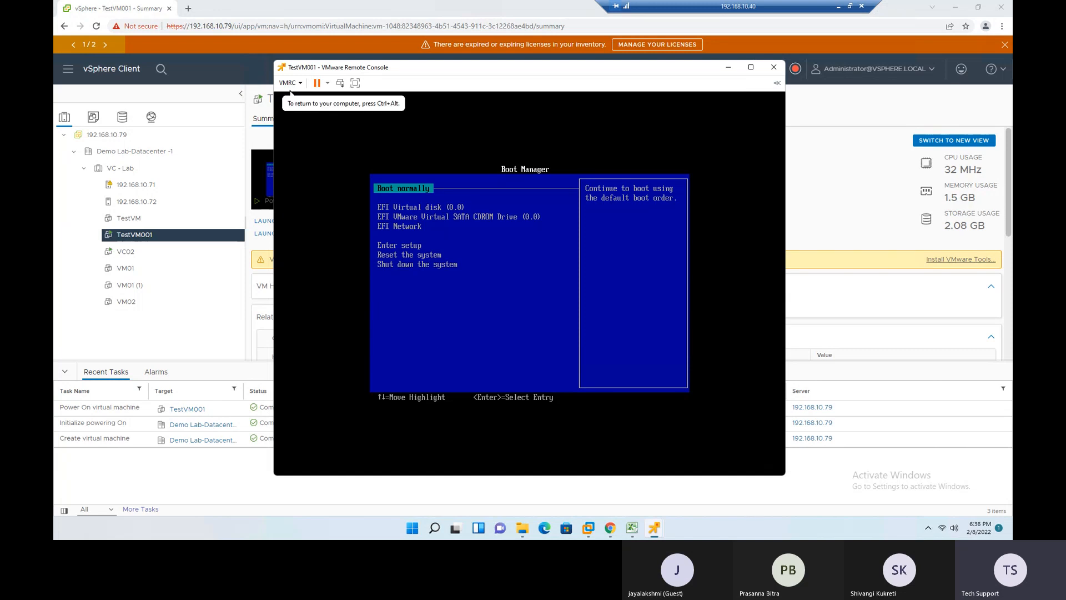
- Boot TestVM001 normally from the boot manager and start Windows Setup [EMS Enabled]
key("Return")
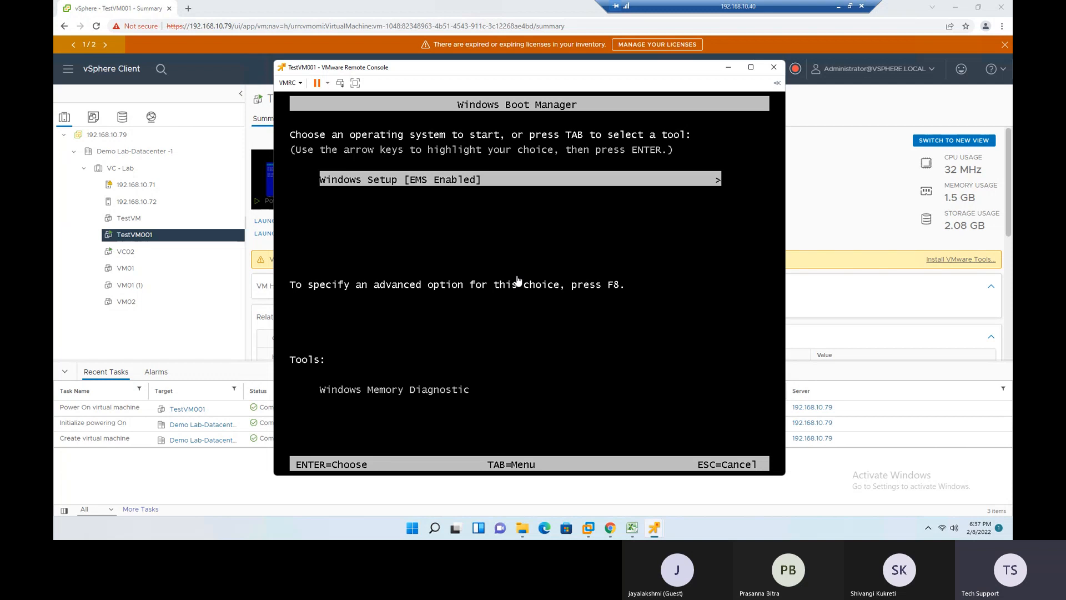
key("Return")
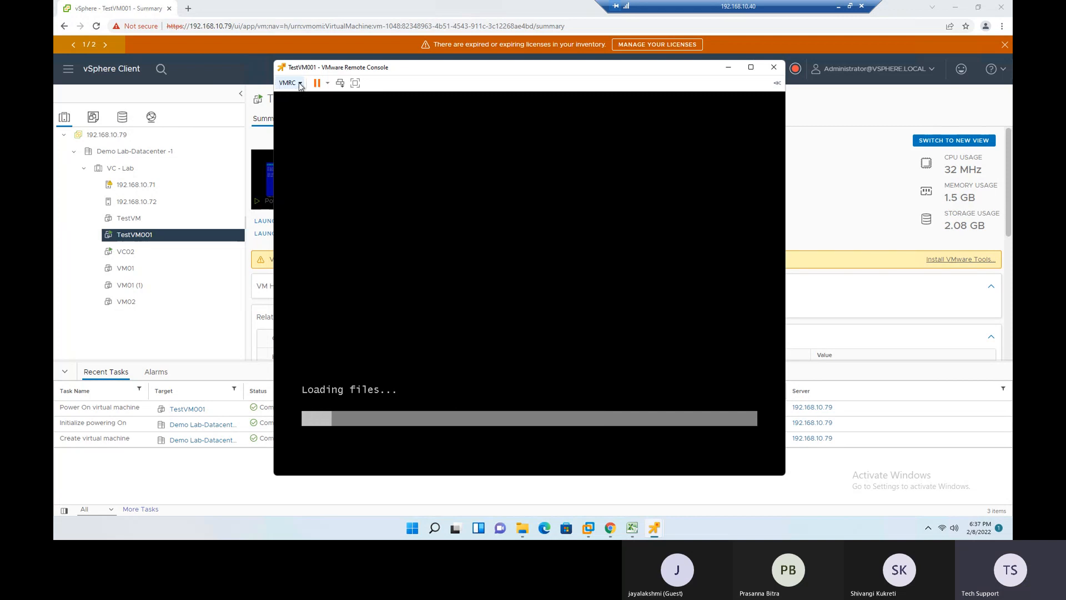
- Examine TestVM001's removable devices in the remote console, including the connection options of Network adapter 1
left_click(300, 84)
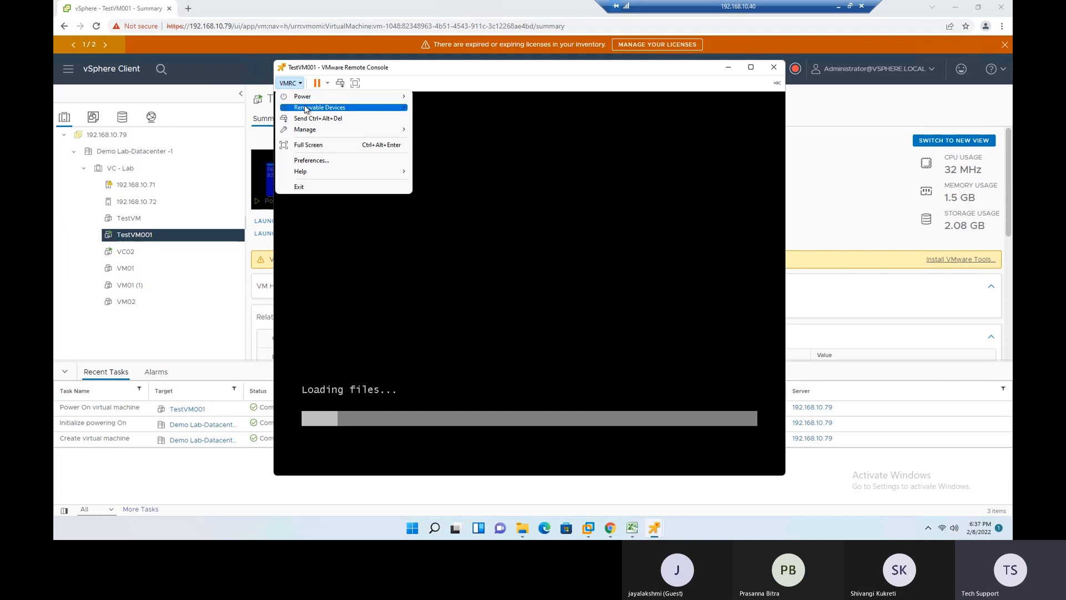
mouse_move(318, 111)
mouse_move(465, 124)
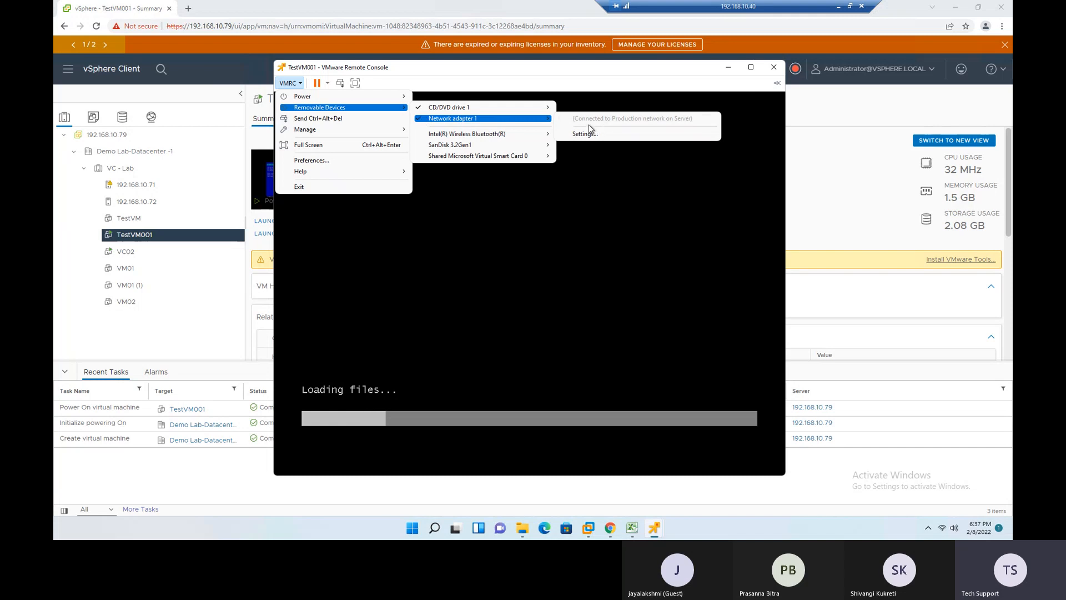
left_click(483, 69)
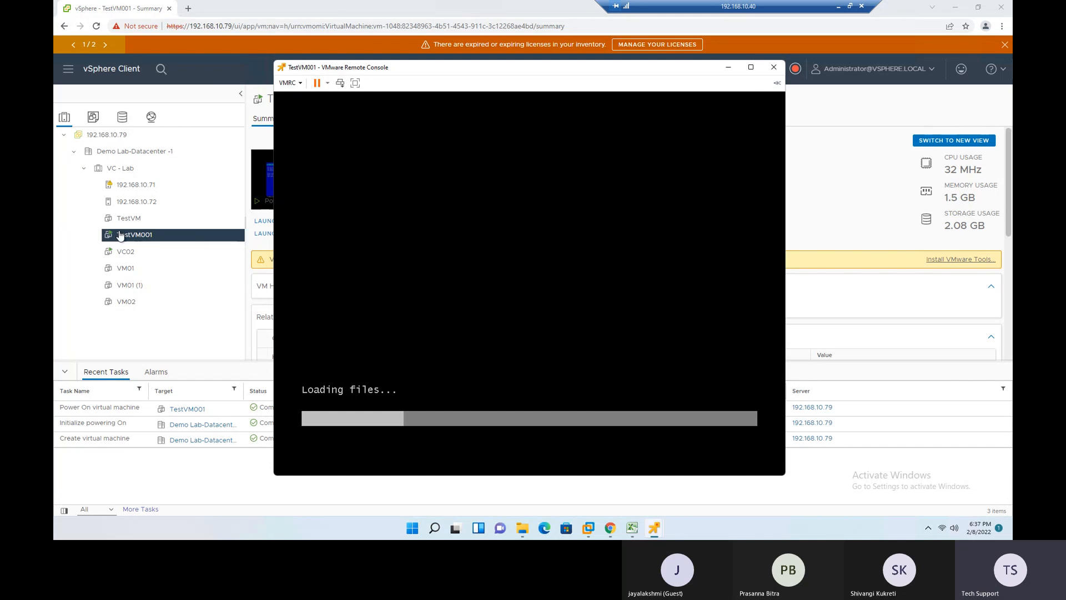
- Review the media source options for CD/DVD drive 1 in VM01's settings, discard the dialog, and return to TestVM001's remote console
left_click(123, 269)
right_click(123, 269)
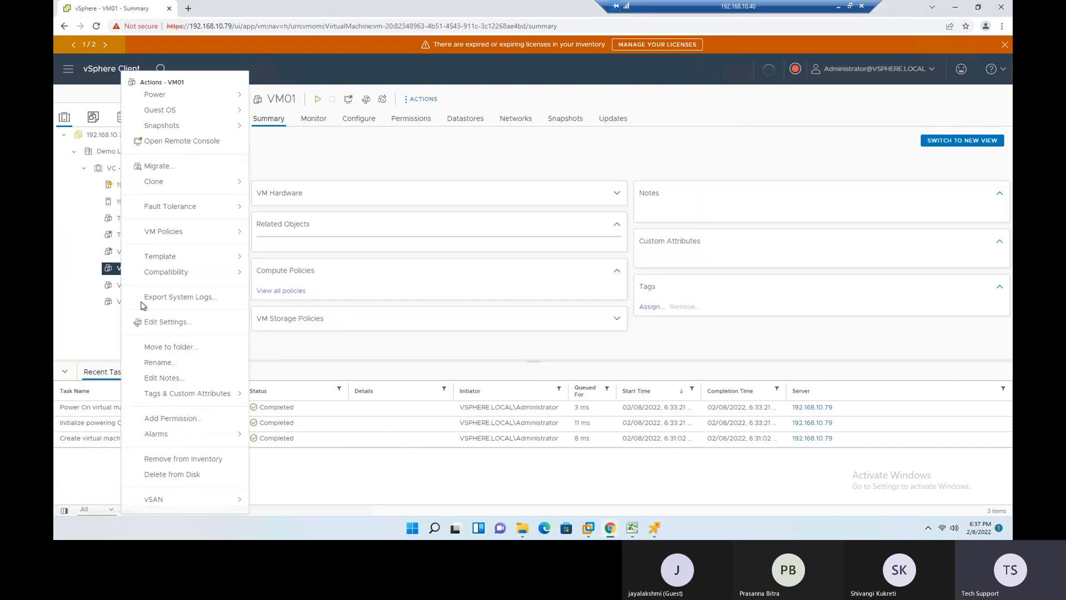
left_click(186, 323)
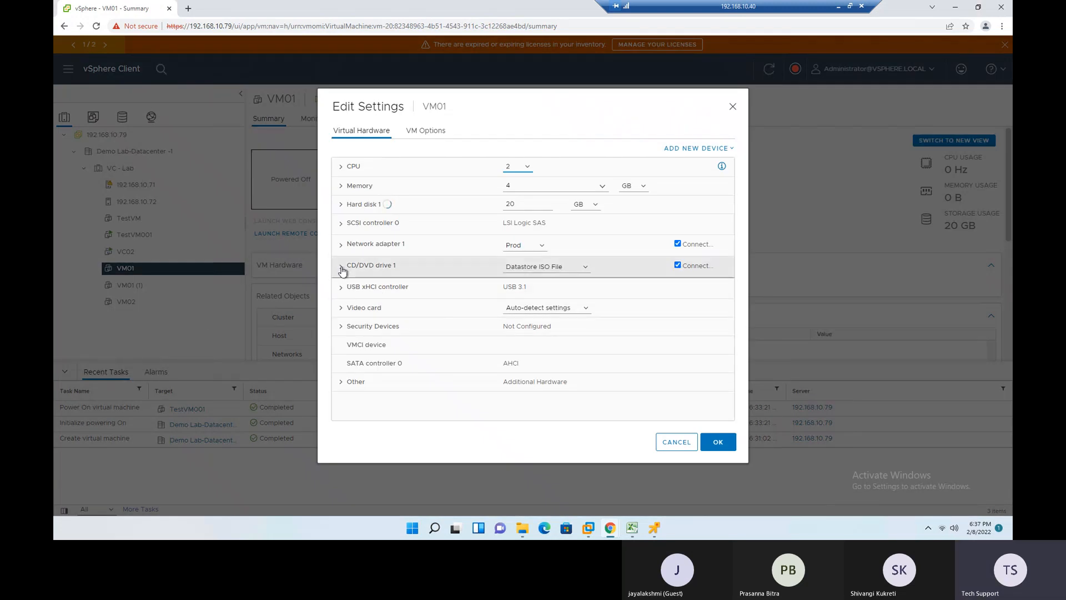
left_click(341, 270)
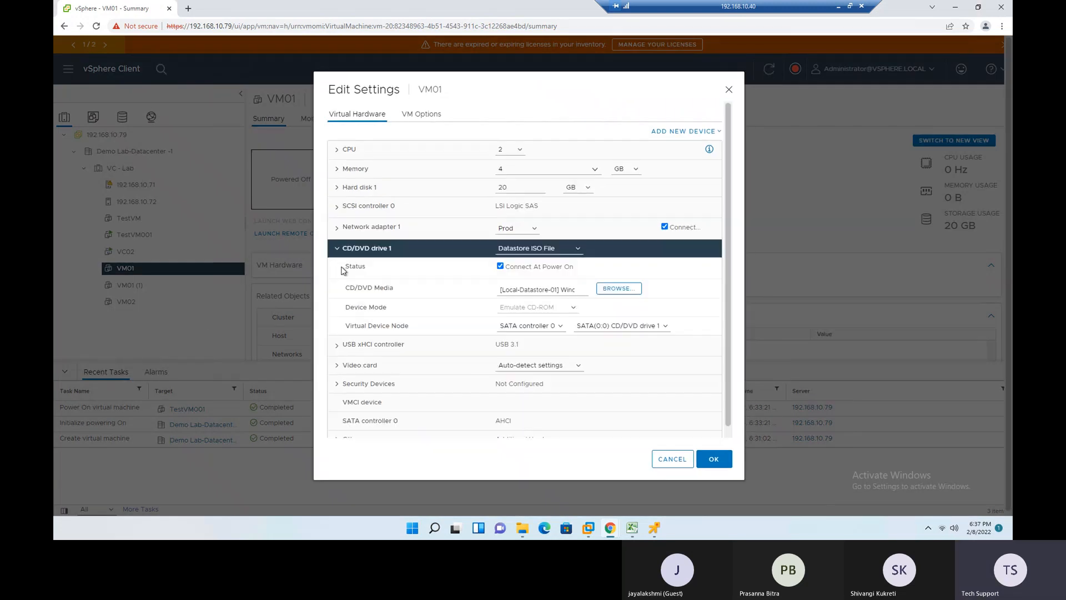
left_click(577, 251)
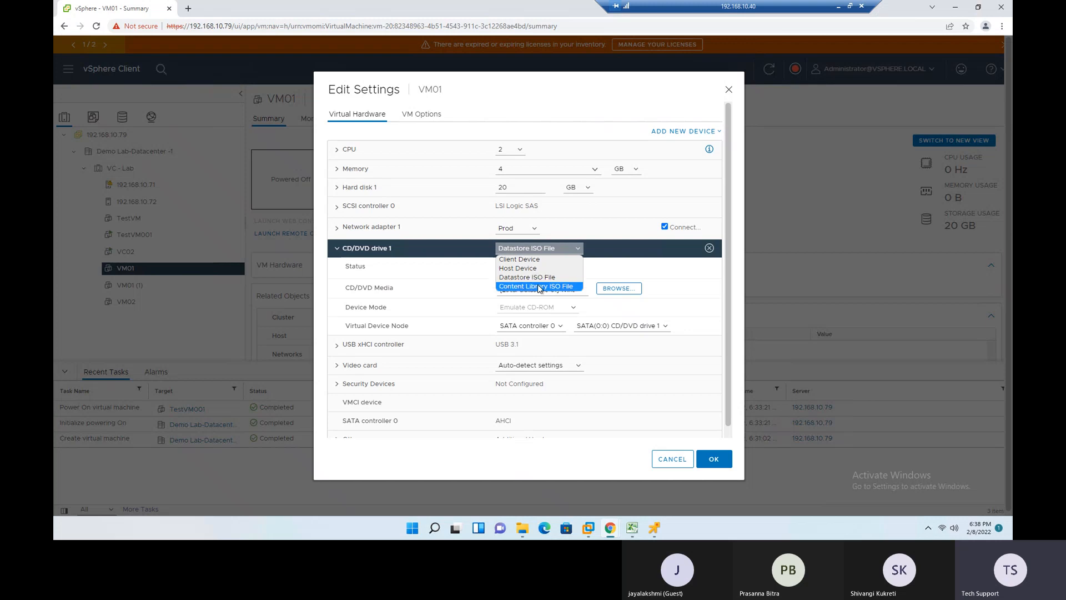
left_click(681, 467)
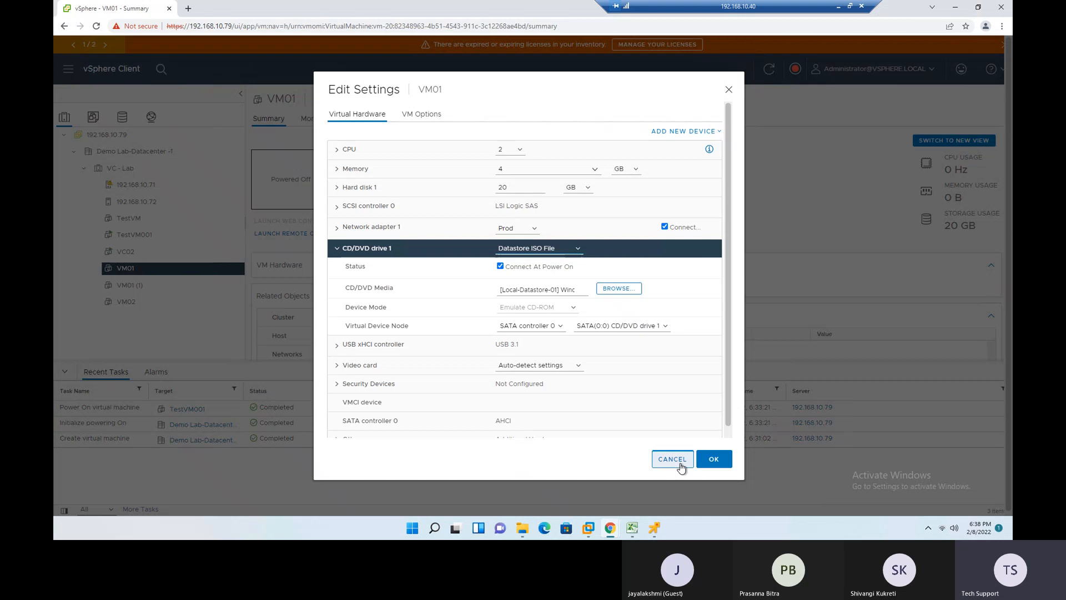
left_click(672, 460)
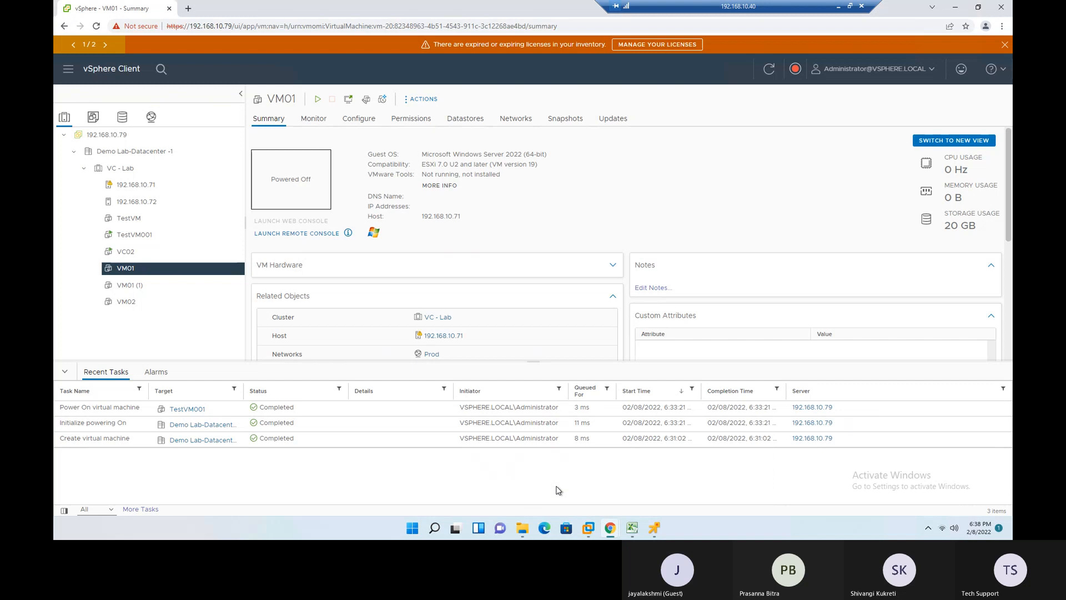
mouse_move(611, 528)
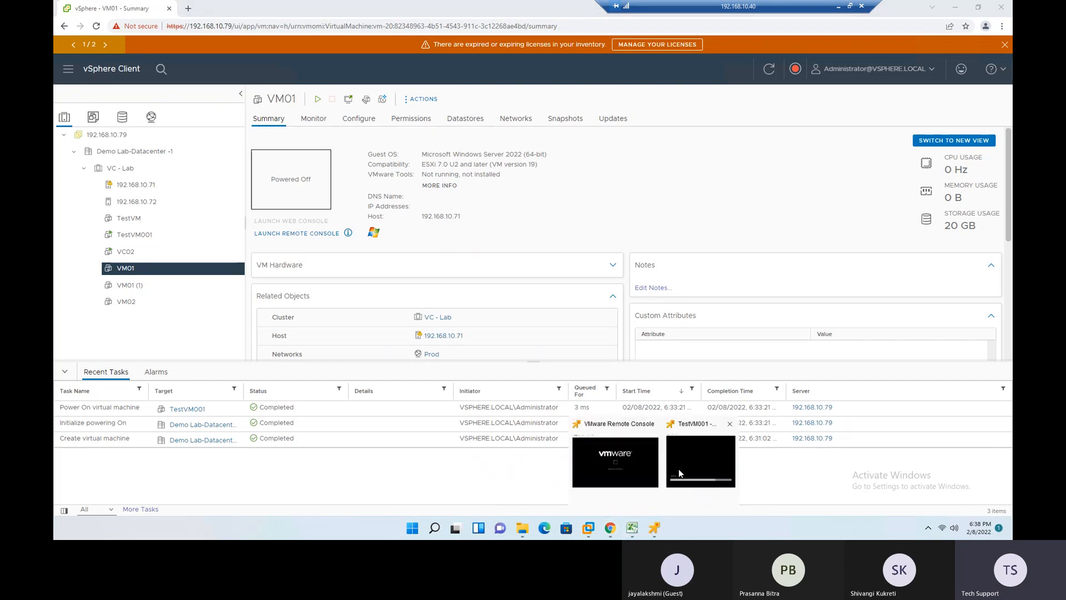
left_click(679, 469)
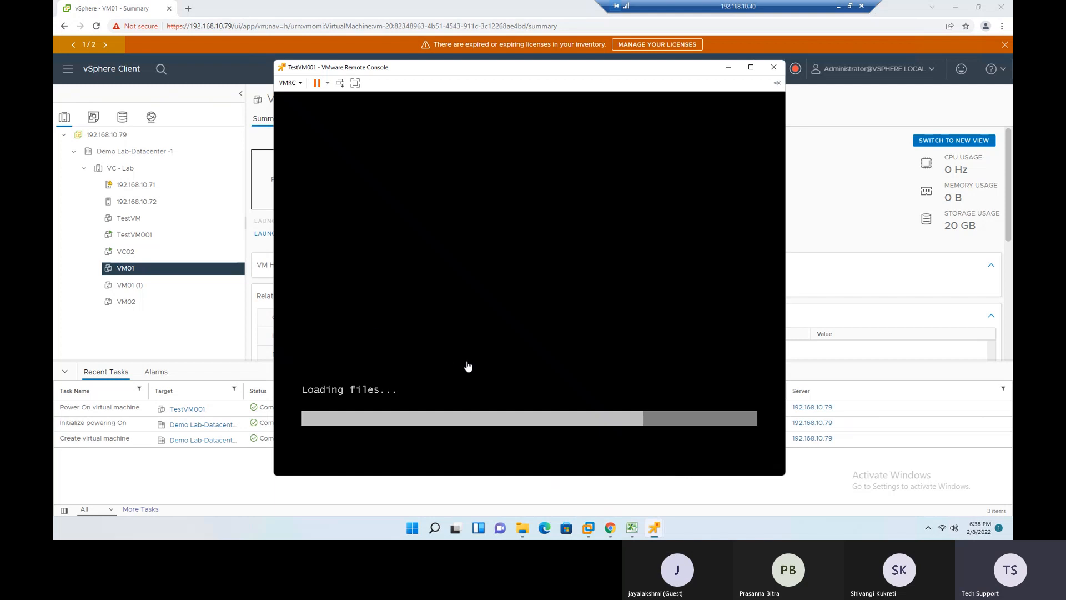
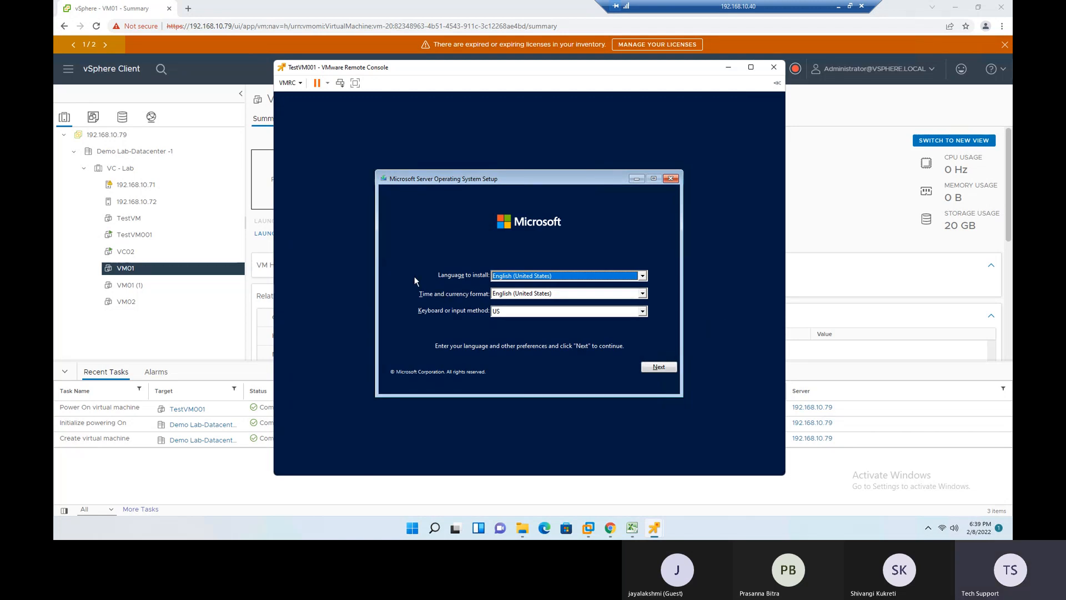
- Start the installation with the default language settings and choose Windows Server 2022 Standard Evaluation (Desktop Experience)
left_click(662, 368)
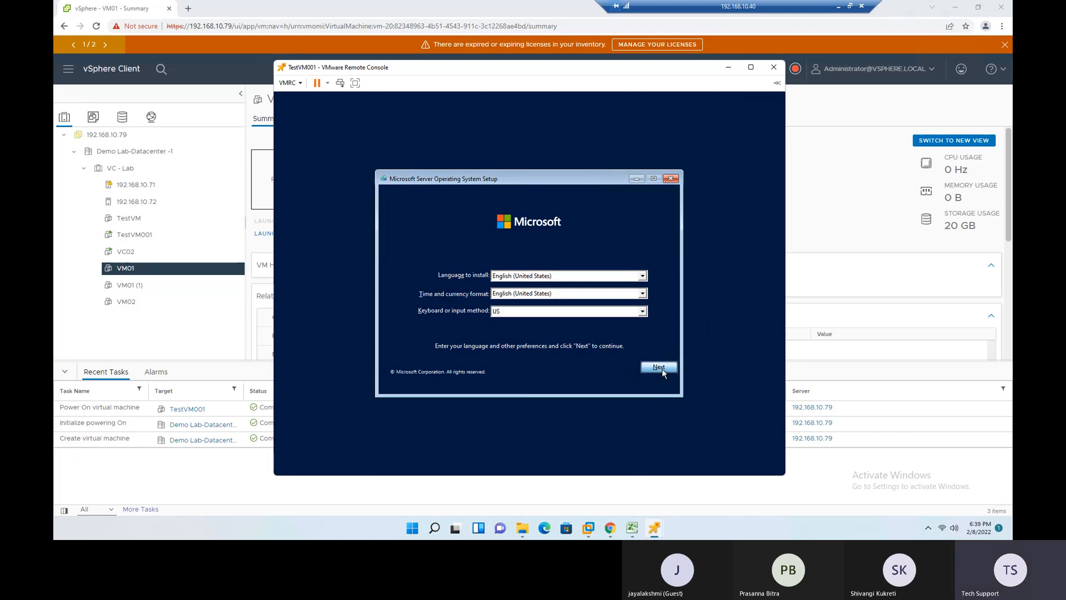
left_click(522, 287)
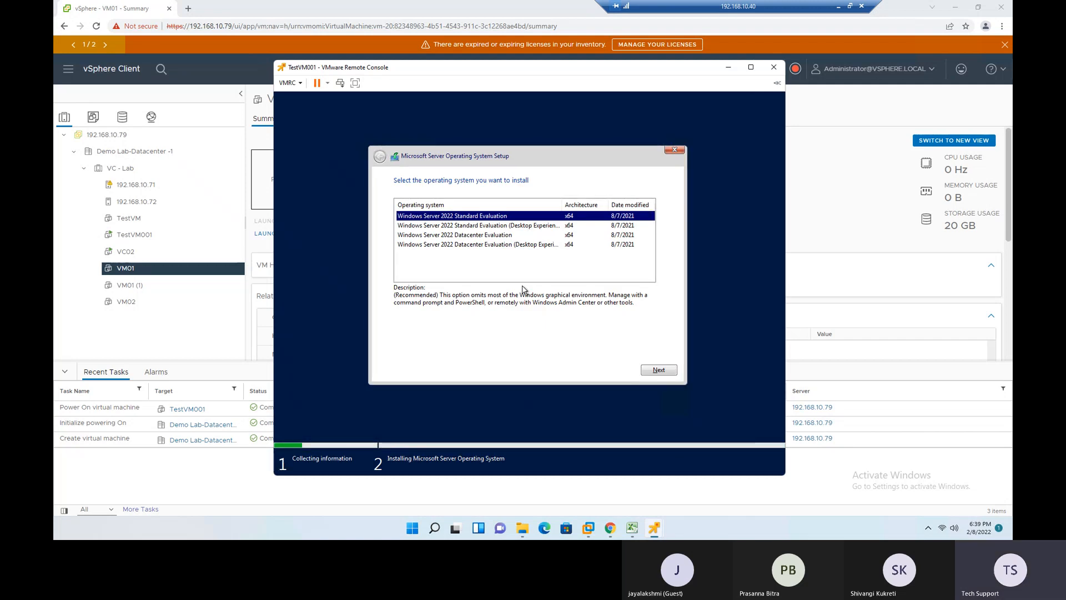
left_click(532, 226)
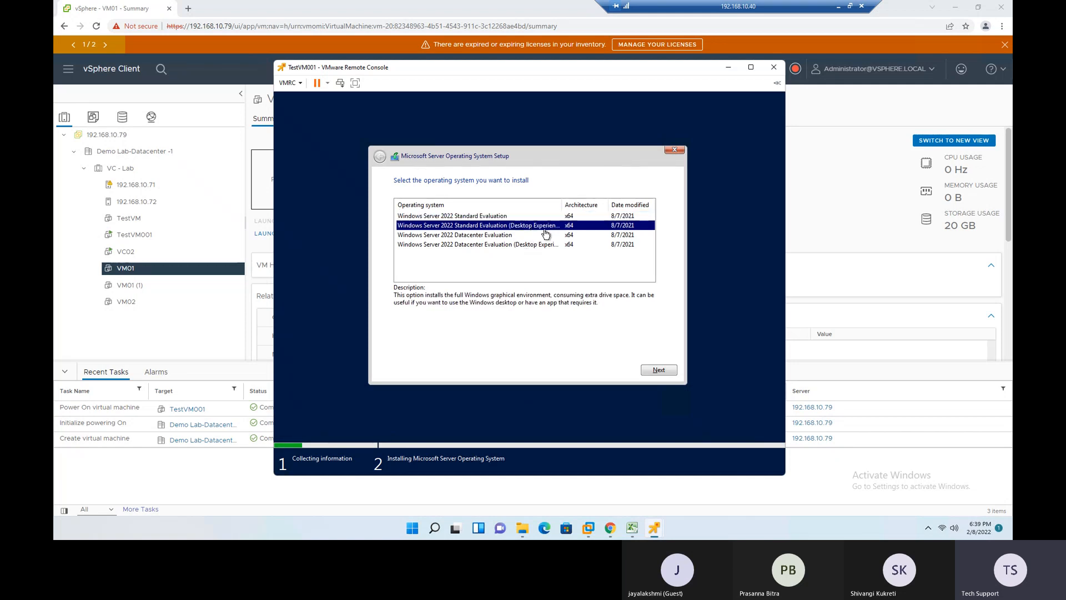
left_click(659, 370)
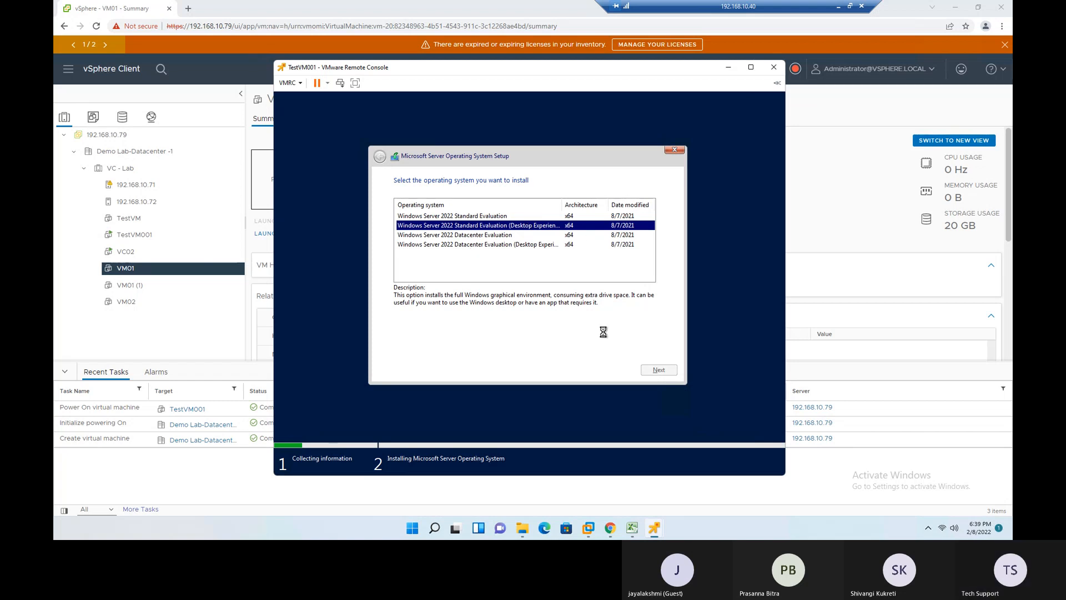
- Accept the license terms, start a custom installation on Drive 0 Unallocated Space, and minimize TestVM001's remote console
left_click(532, 354)
left_click(658, 373)
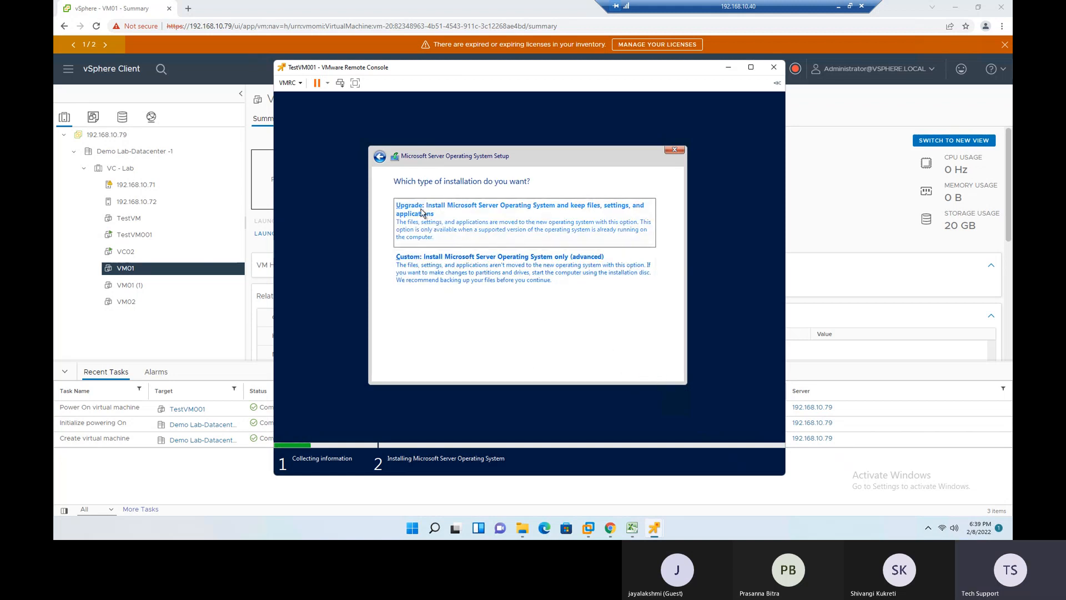
left_click(453, 273)
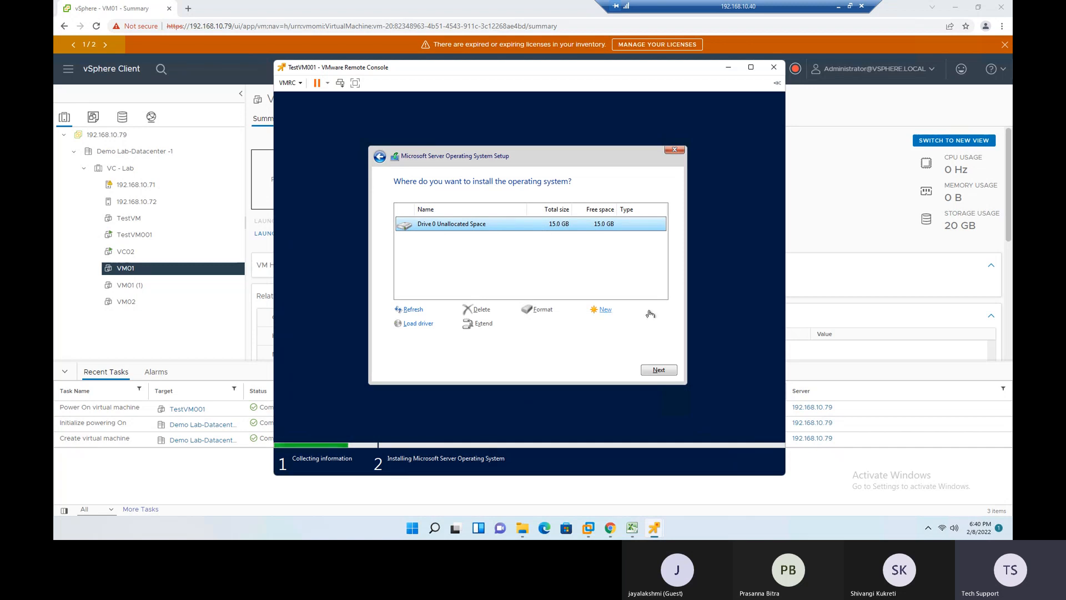
left_click(659, 370)
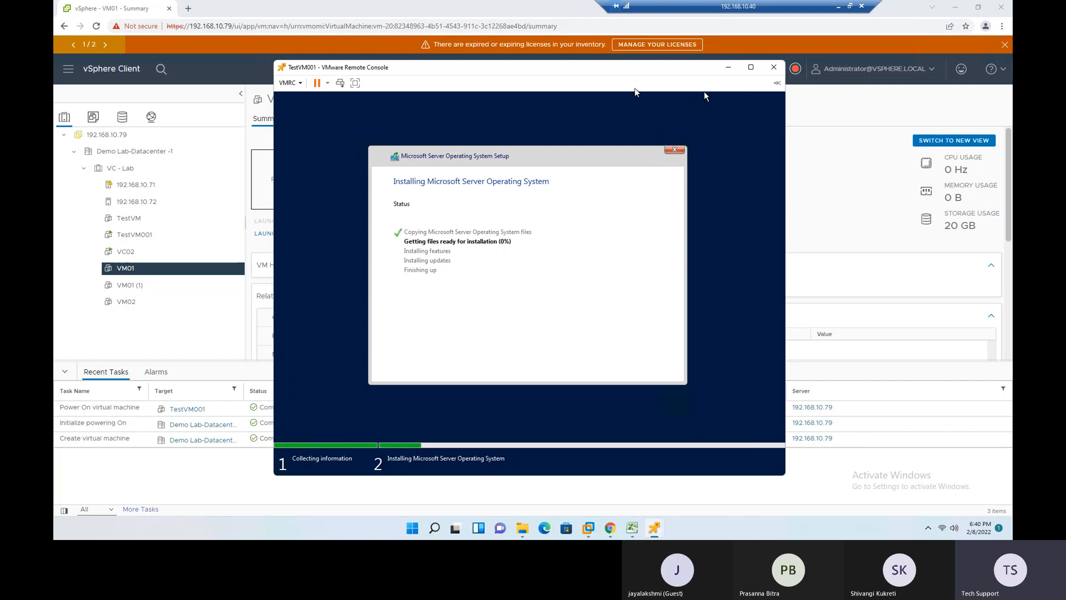
left_click(730, 73)
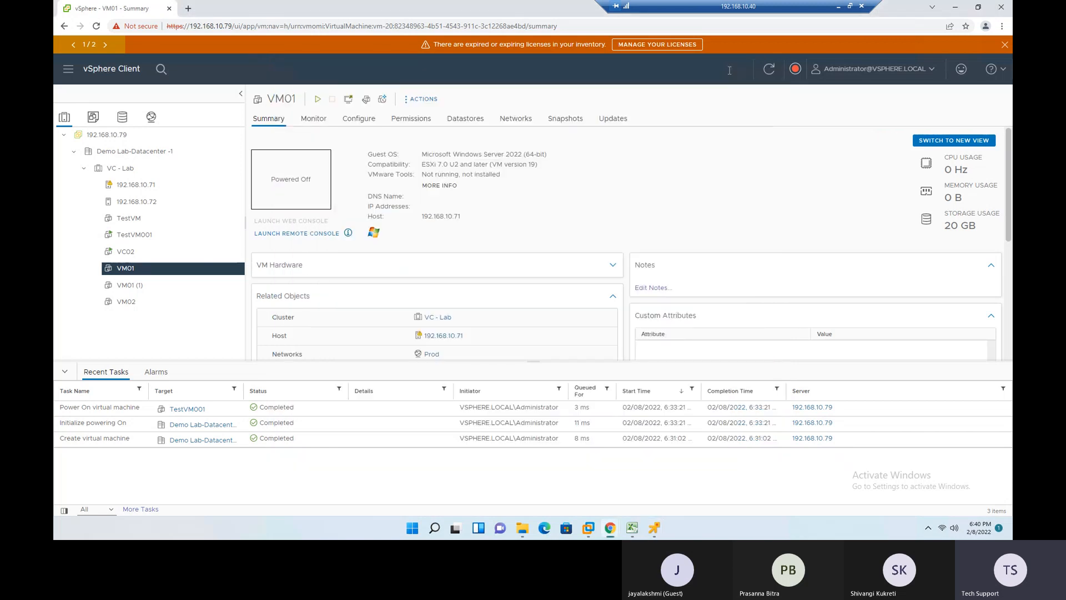
- Browse from TestVM001's datastores to the files of Local-Datastore-1 and open the TestVM001 folder
left_click(124, 238)
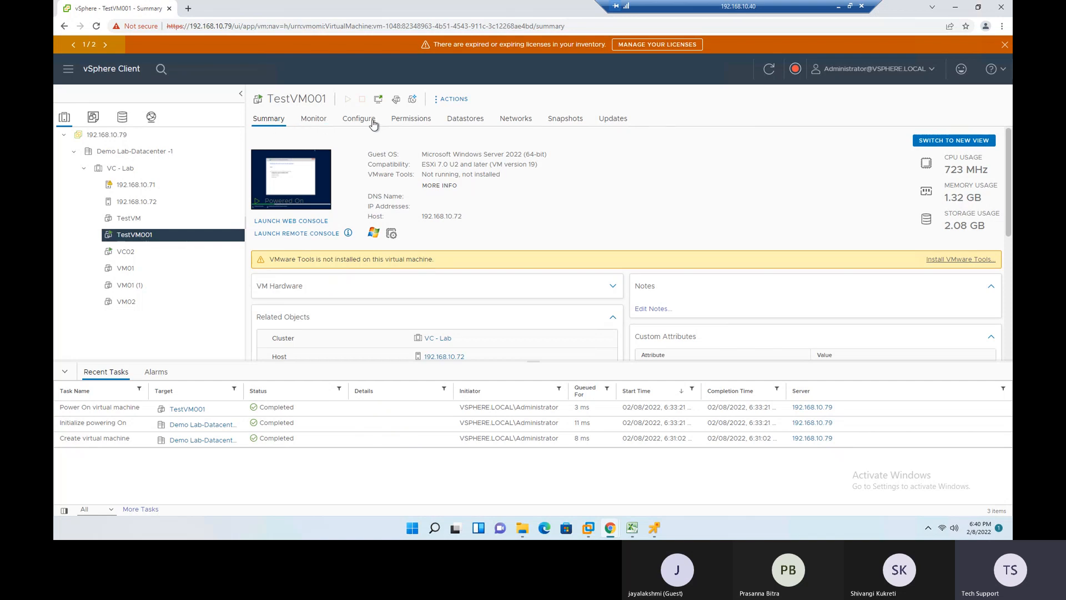
left_click(468, 123)
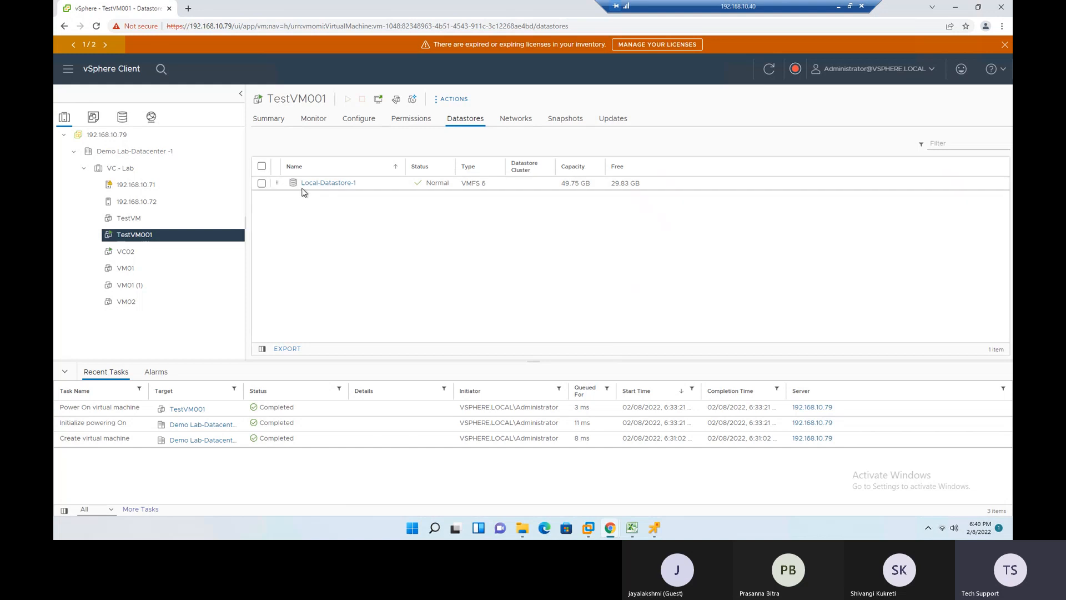
left_click(336, 185)
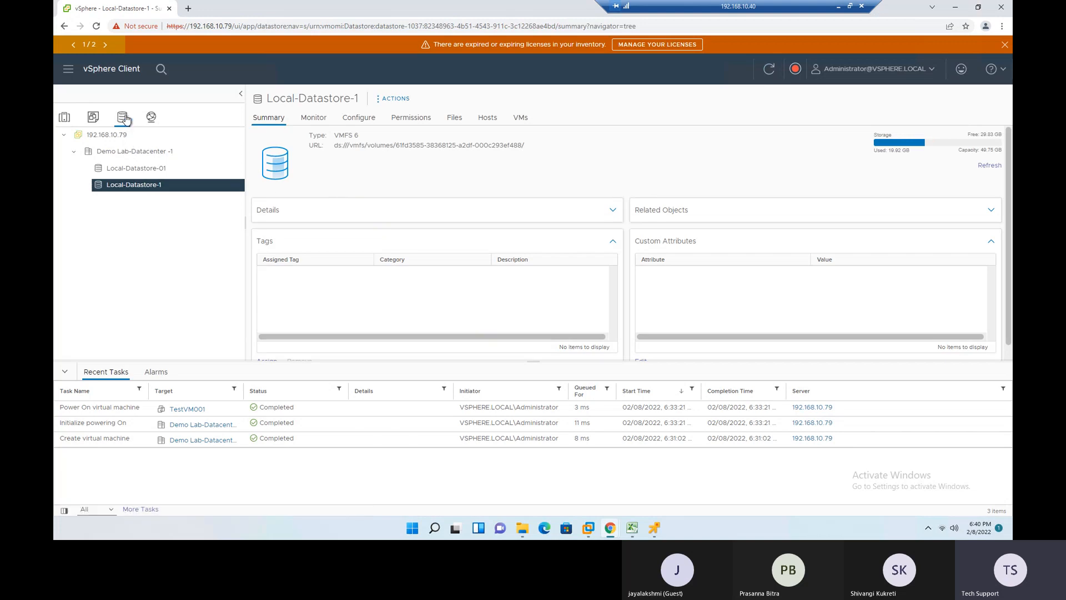
left_click(452, 120)
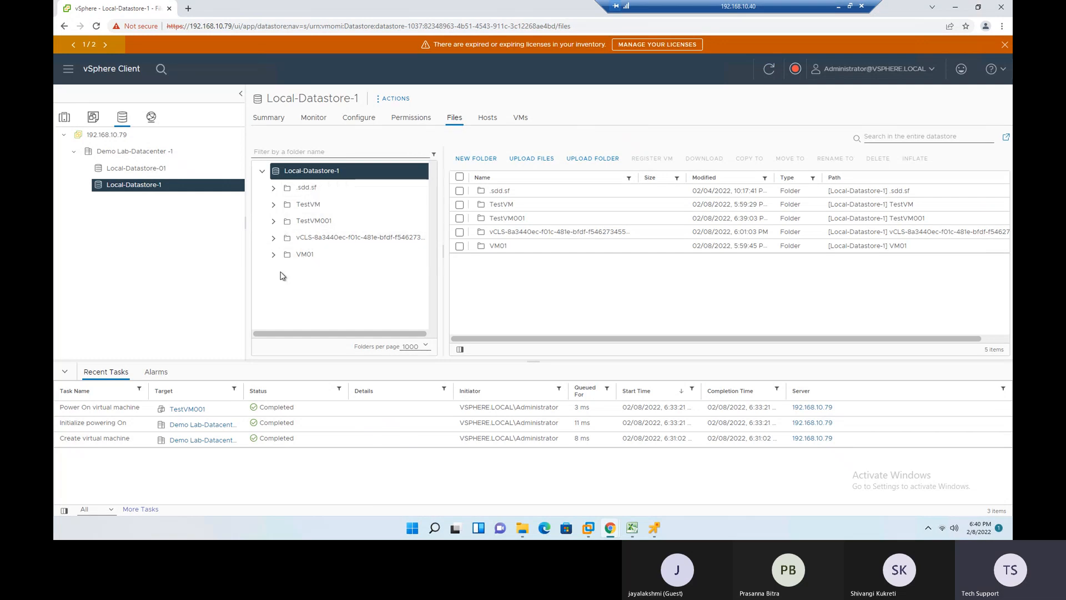
left_click(315, 222)
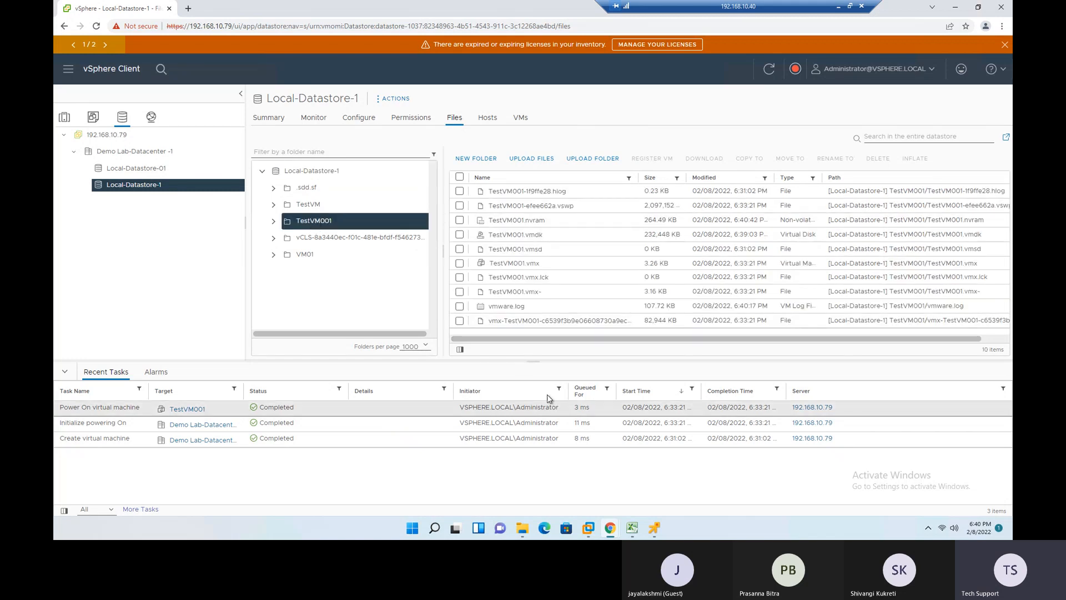
- Collapse the recent tasks area and adjust the file list's column widths so the full file types are readable
left_click(64, 374)
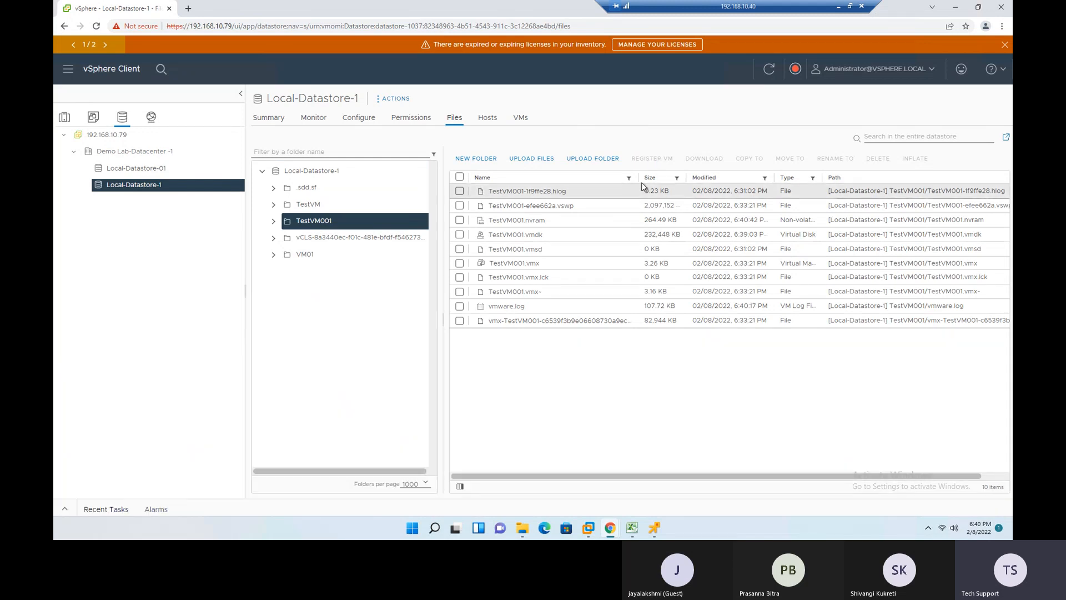
left_click_drag(821, 178, 867, 172)
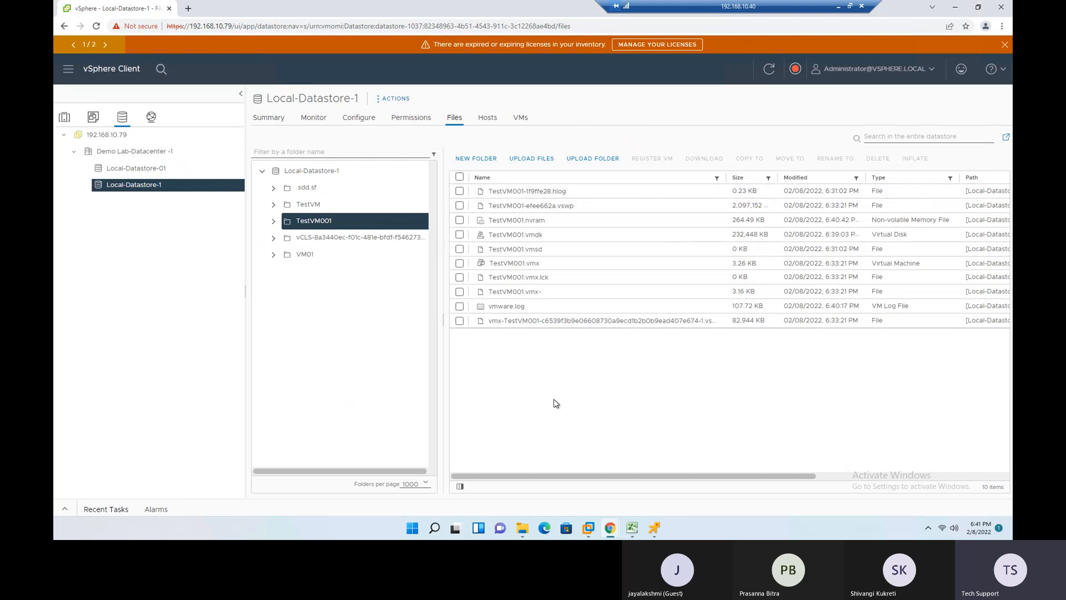
left_click_drag(726, 178, 617, 181)
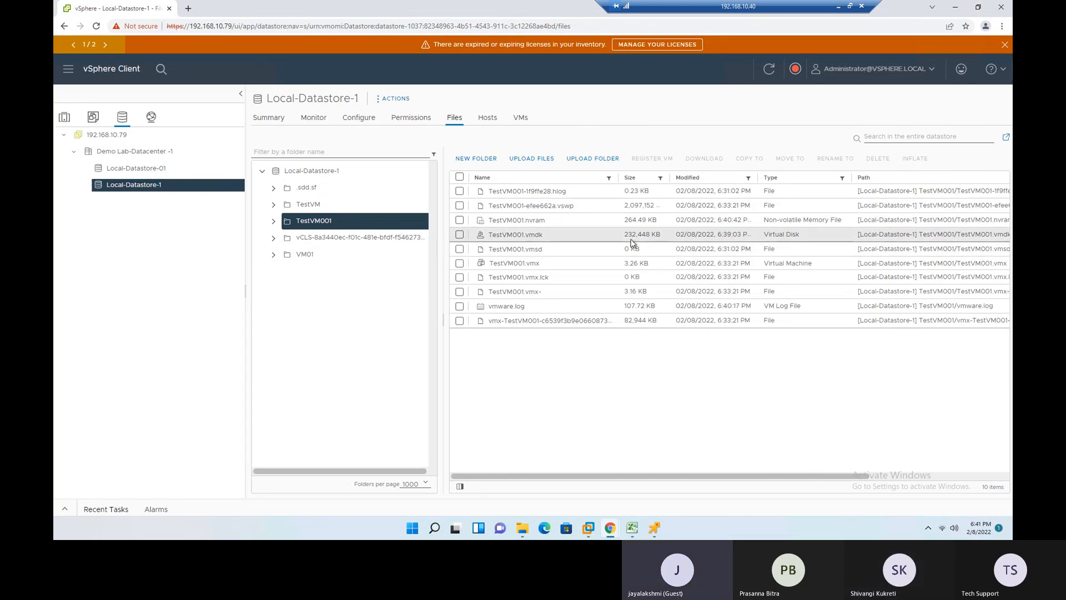
- Examine the types and sizes of TestVM001's .vmx, .vmdk, .nvram, .vswp, .vmsd, .log and .lck files
left_click_drag(489, 262, 763, 264)
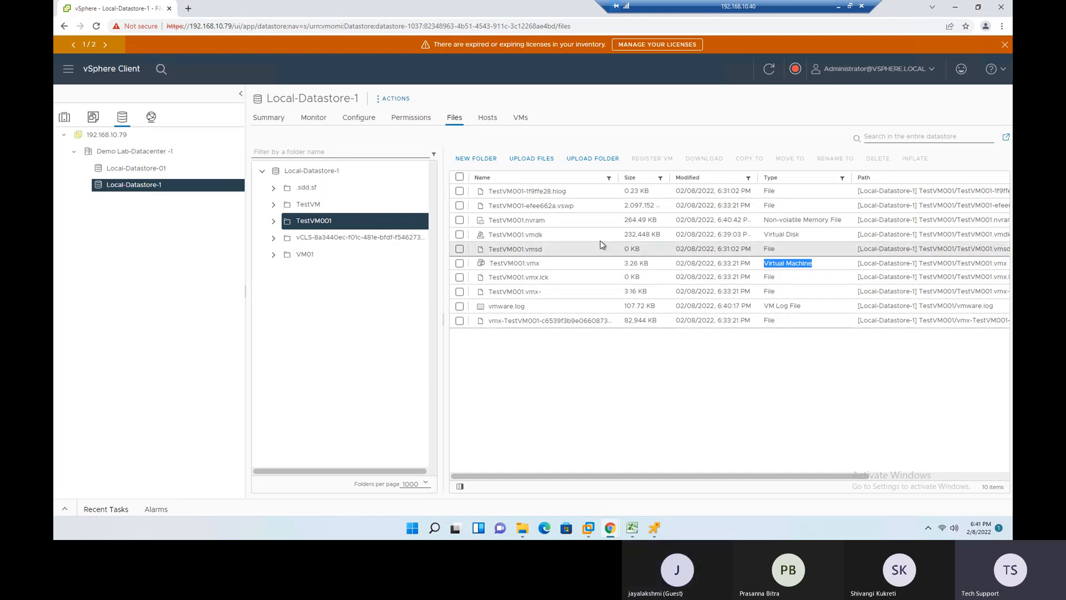
left_click_drag(519, 236, 549, 238)
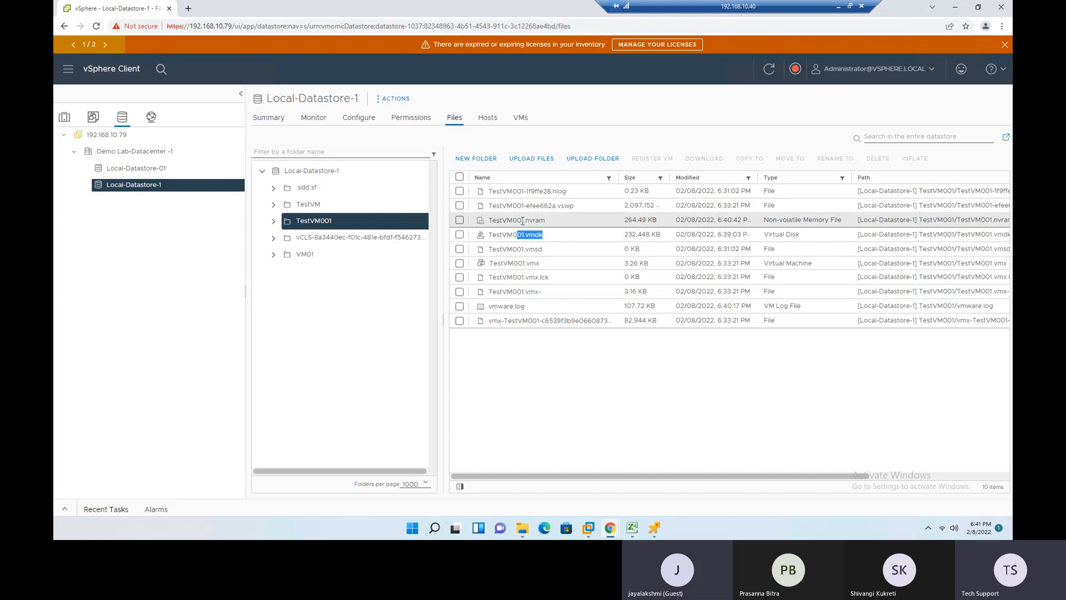
left_click_drag(522, 221, 542, 222)
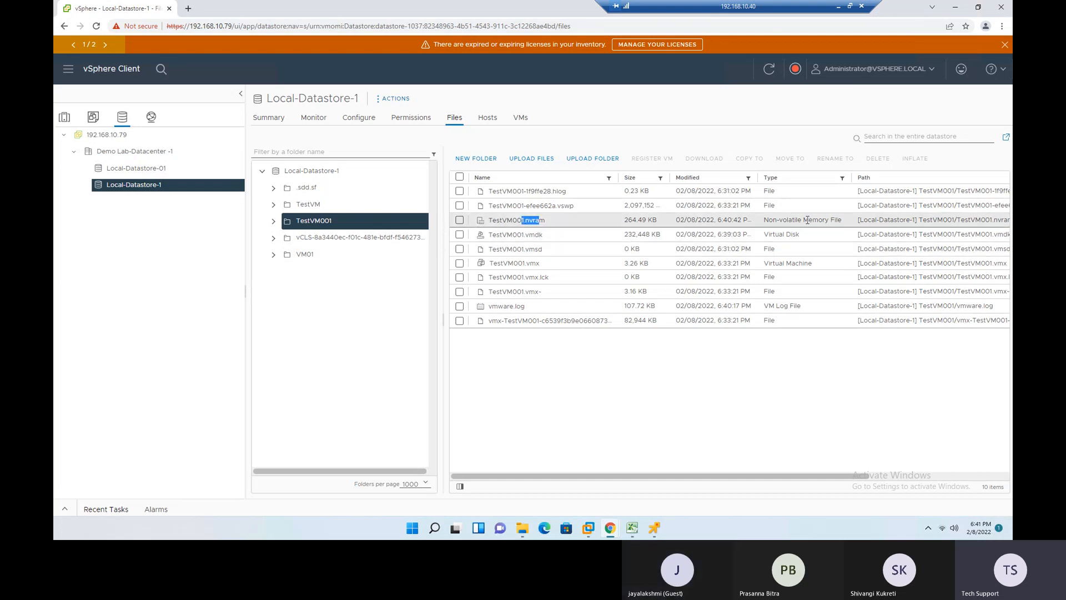
left_click_drag(765, 221, 848, 229)
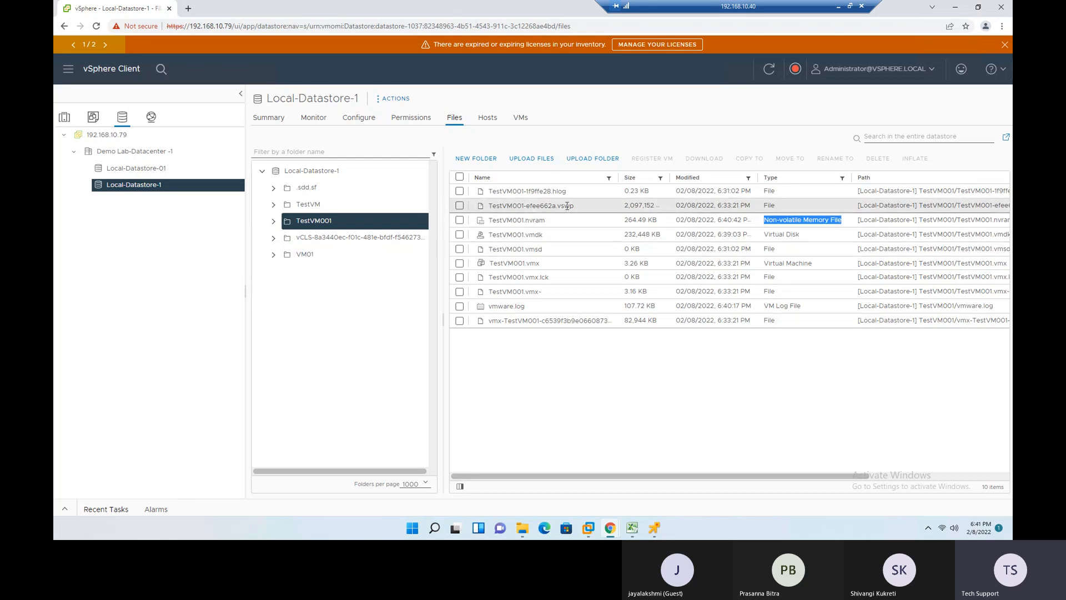
left_click_drag(555, 209, 659, 208)
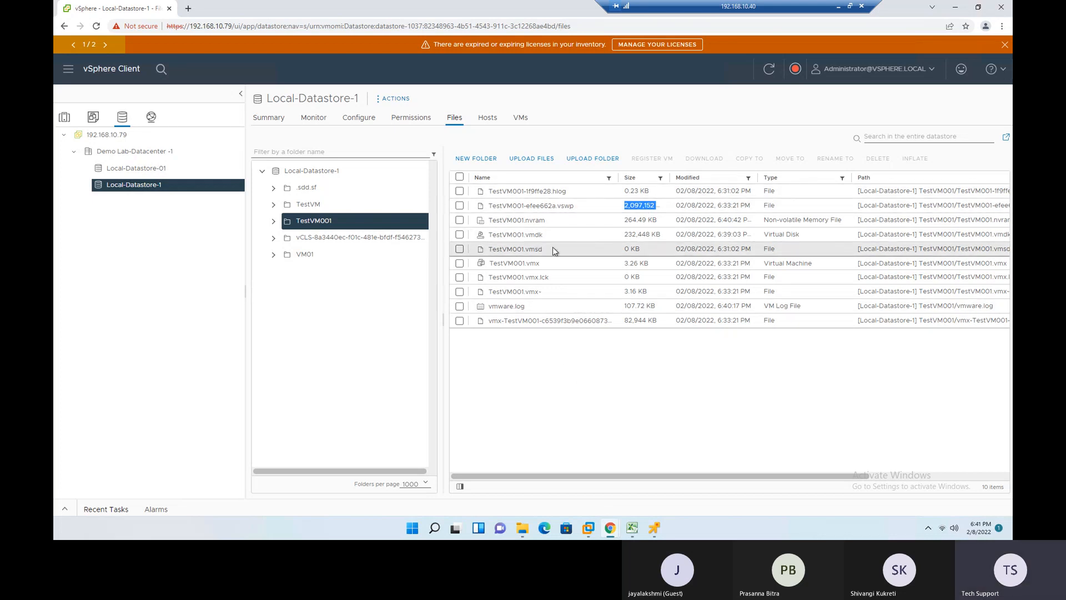
left_click_drag(623, 253, 643, 254)
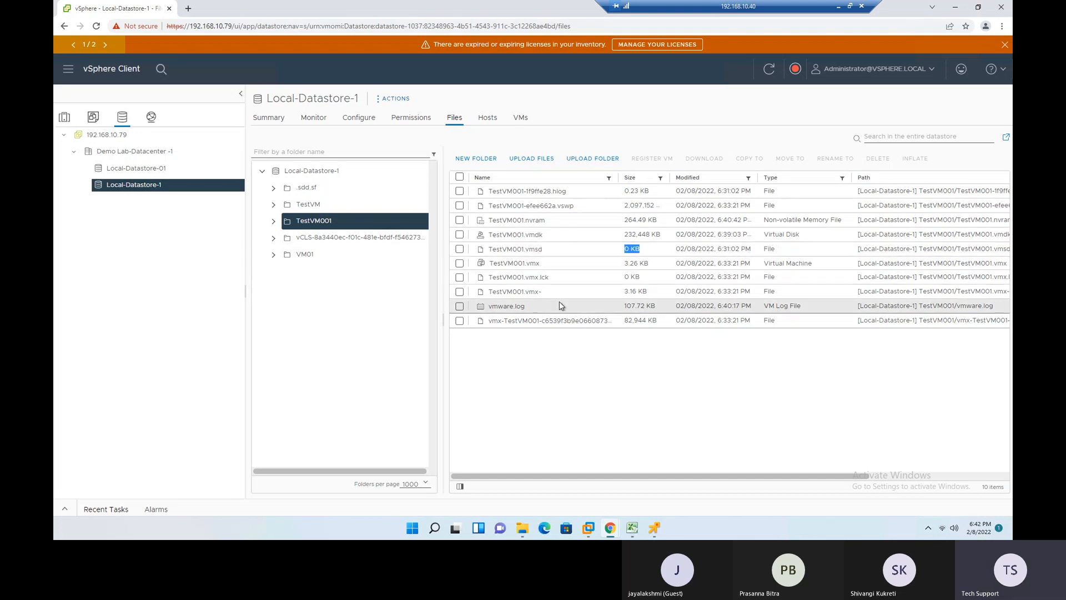
left_click(503, 305)
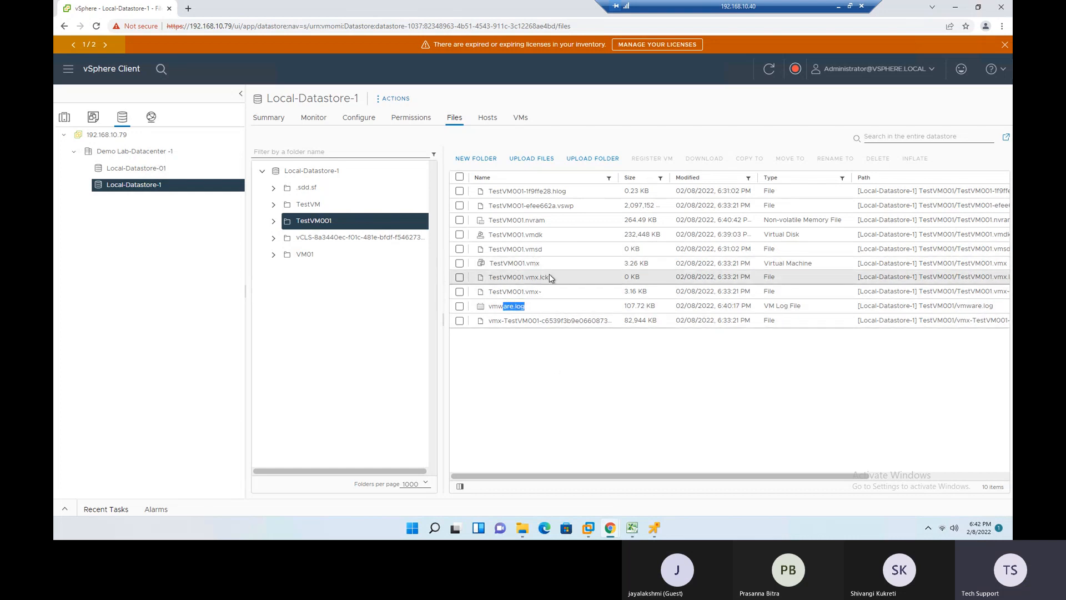
left_click_drag(554, 279, 543, 276)
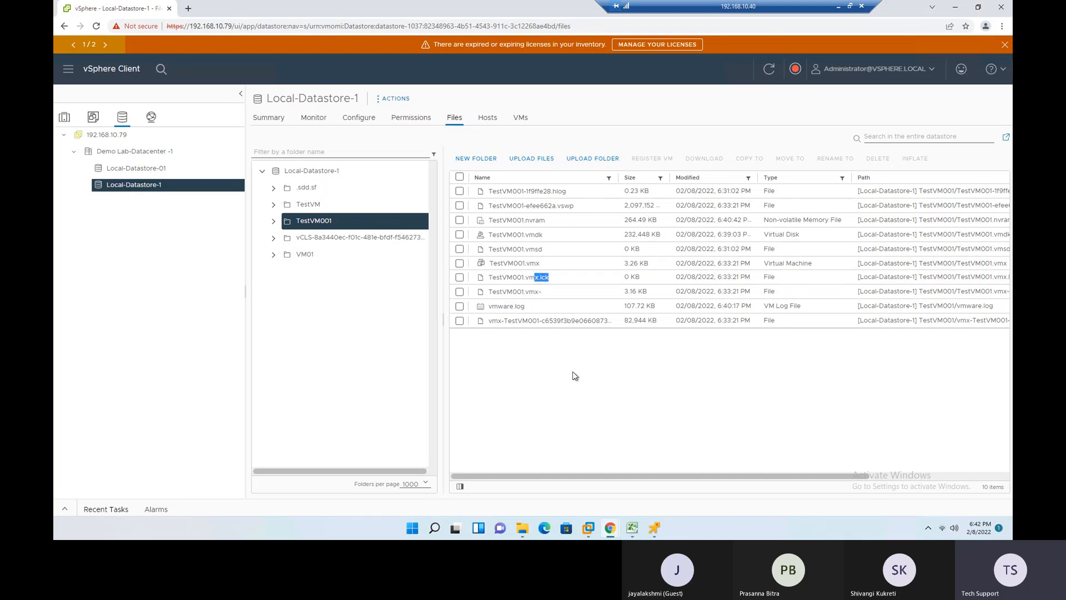
left_click_drag(624, 278, 641, 277)
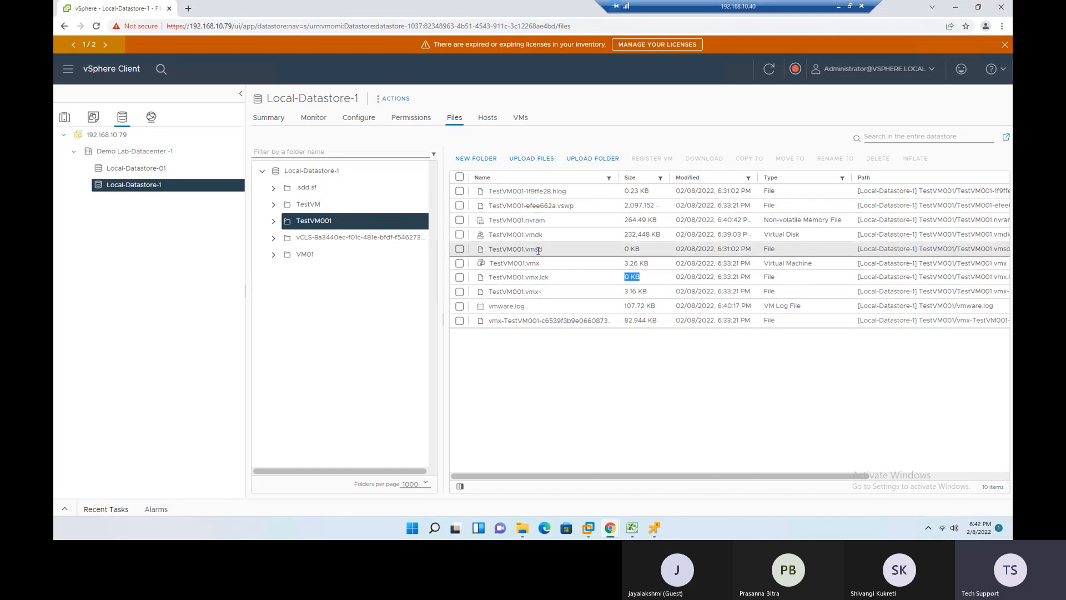
left_click_drag(623, 253, 644, 253)
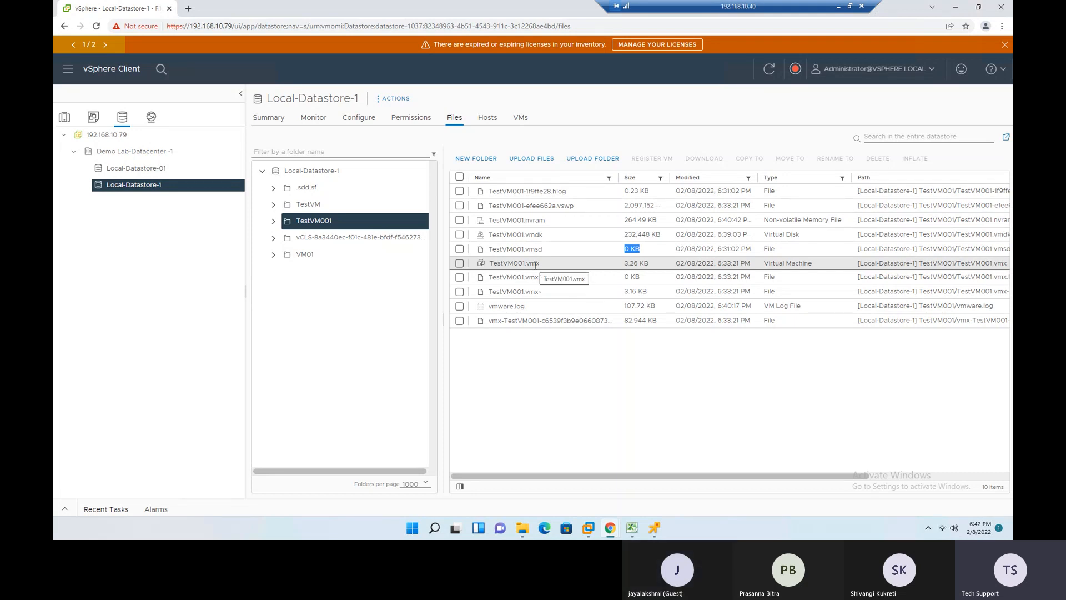
left_click_drag(527, 265, 547, 268)
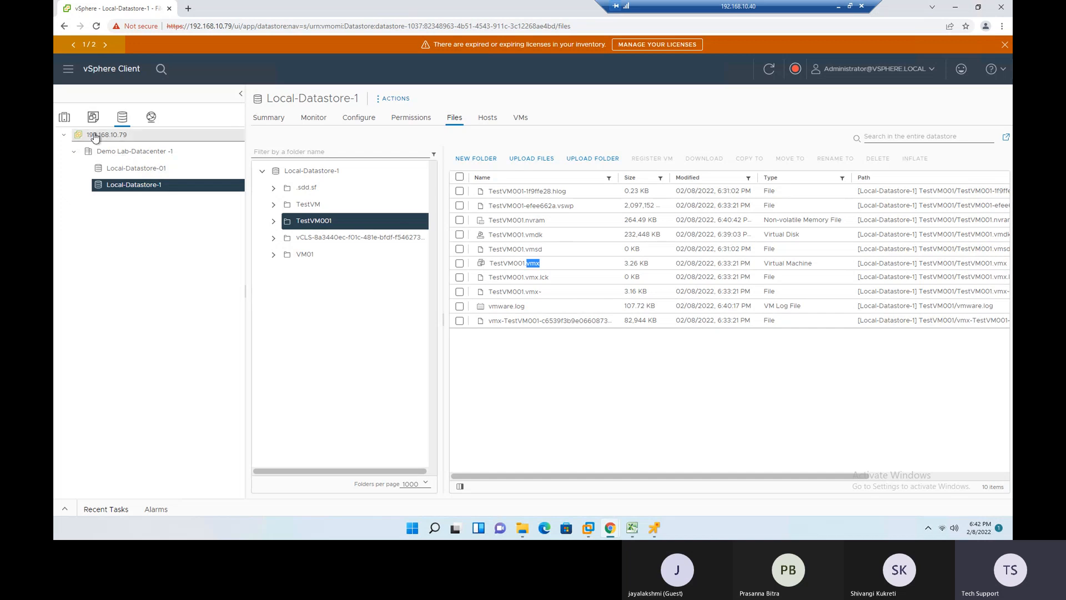
- Return to the hosts and VMs inventory, check TestVM001's installation progress in its remote console, and go back to vSphere Client
left_click(65, 118)
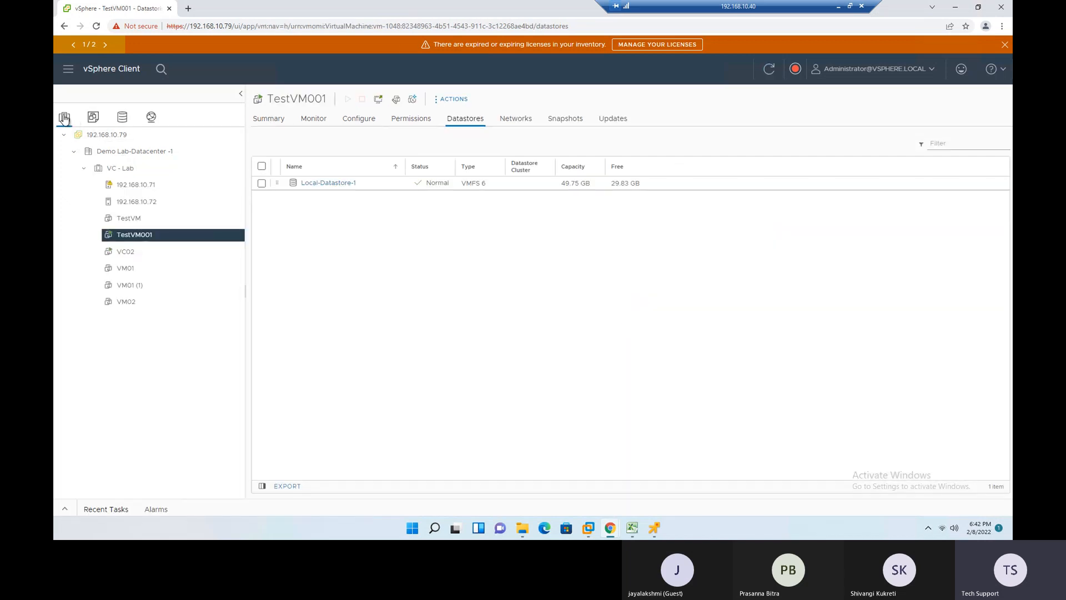
mouse_move(621, 532)
mouse_move(655, 530)
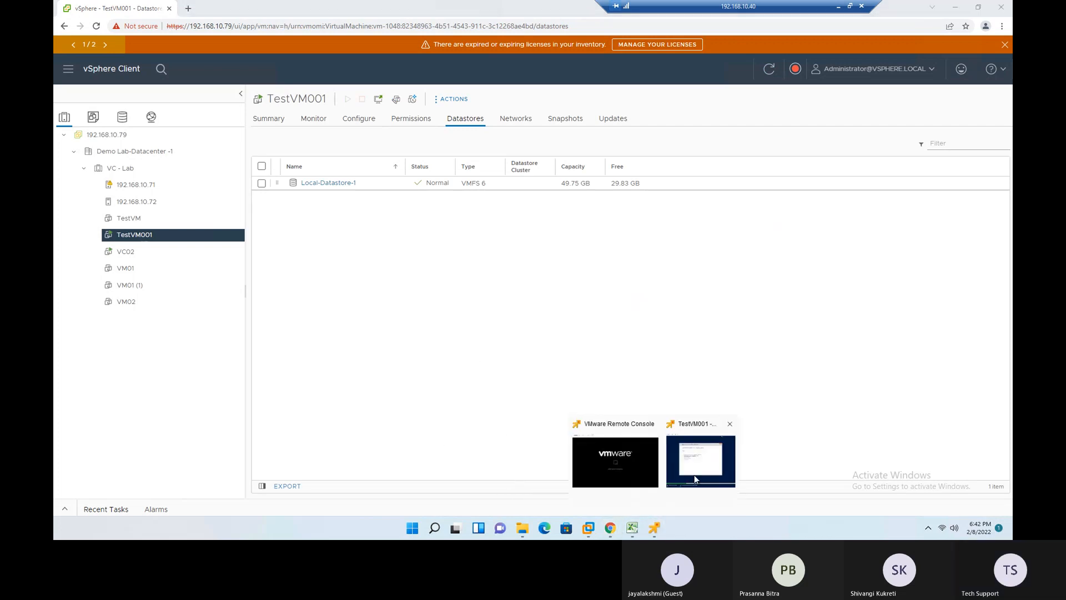
left_click(694, 475)
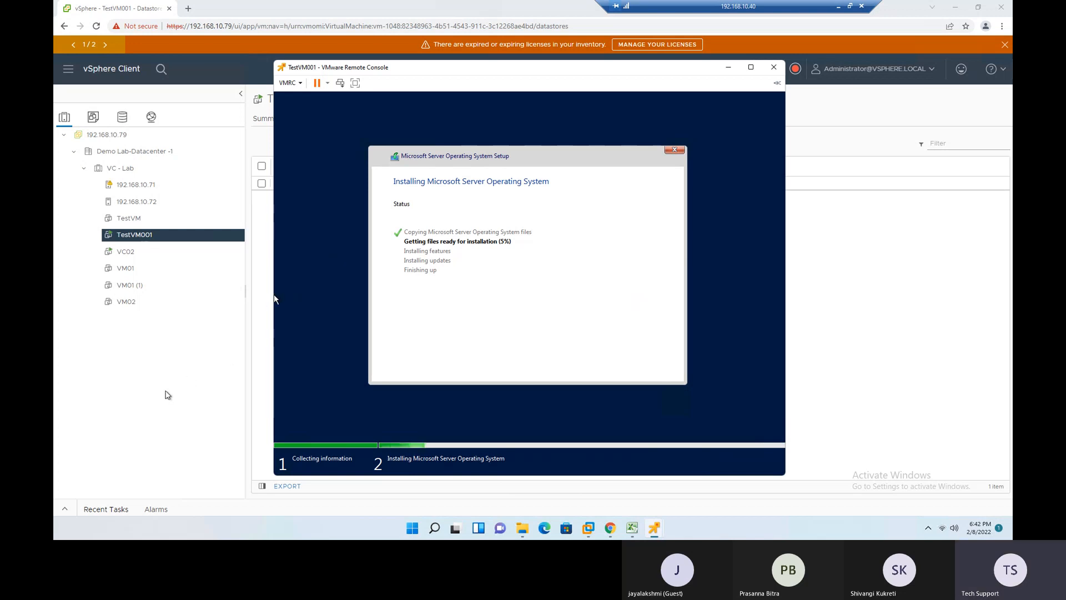
left_click(168, 395)
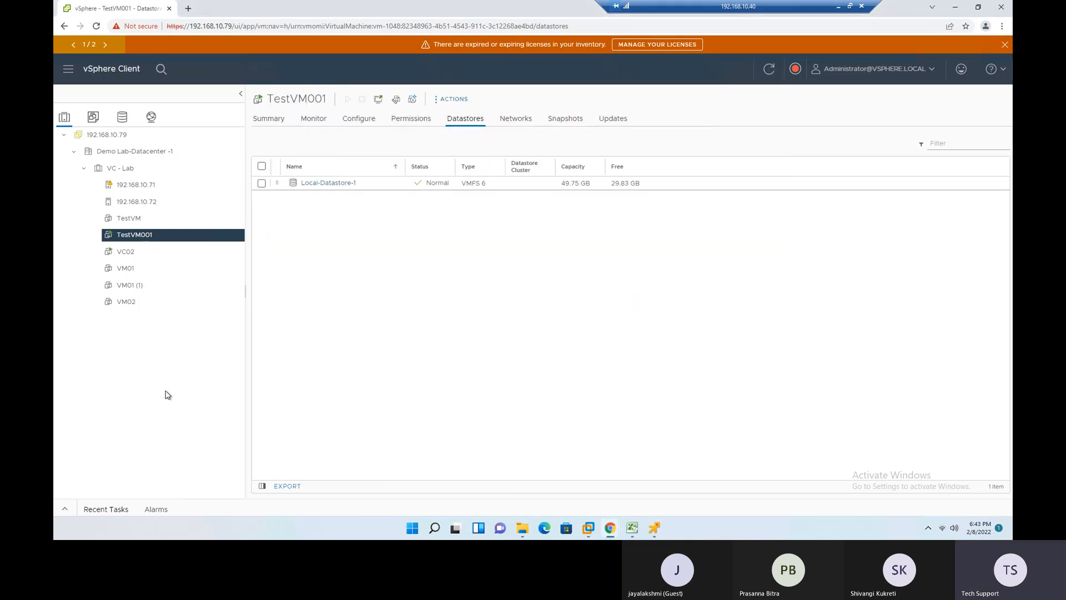
- View VM01's summary and check its guest operating system
left_click(126, 268)
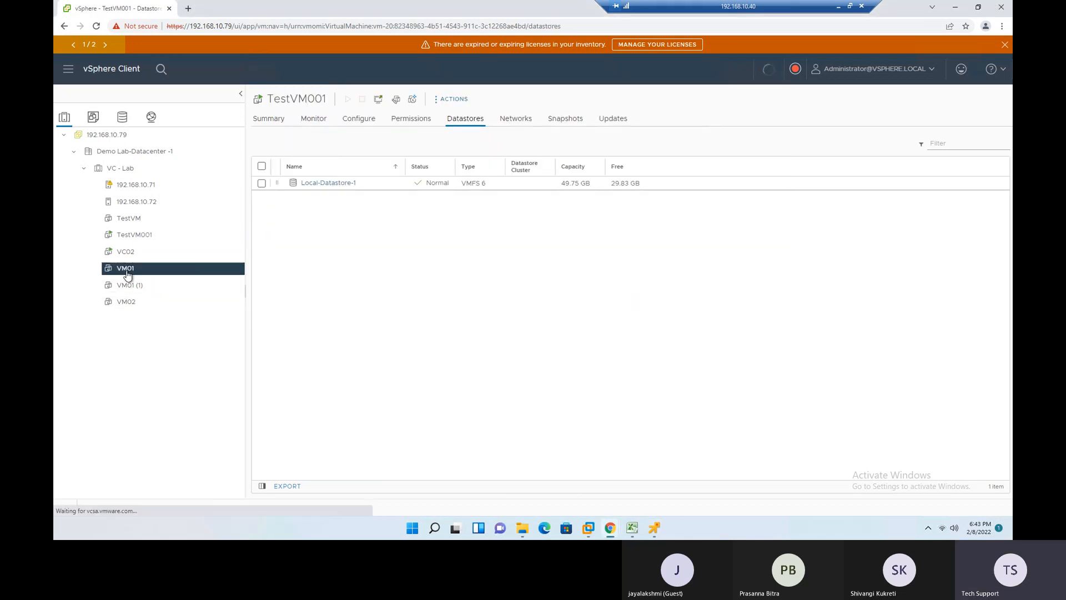
left_click(269, 119)
left_click_drag(428, 154, 544, 154)
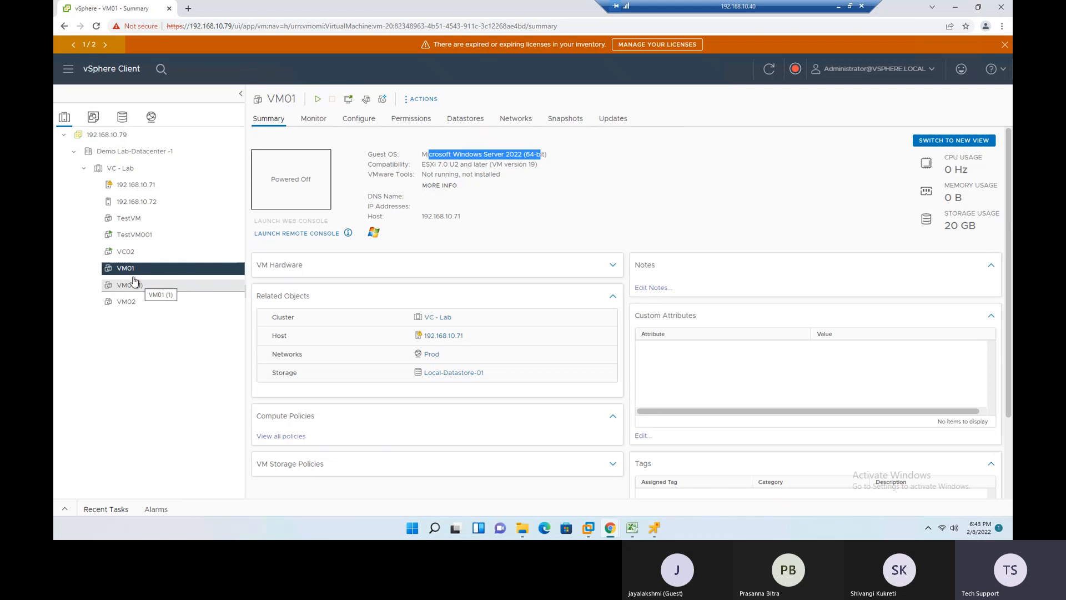
right_click(120, 270)
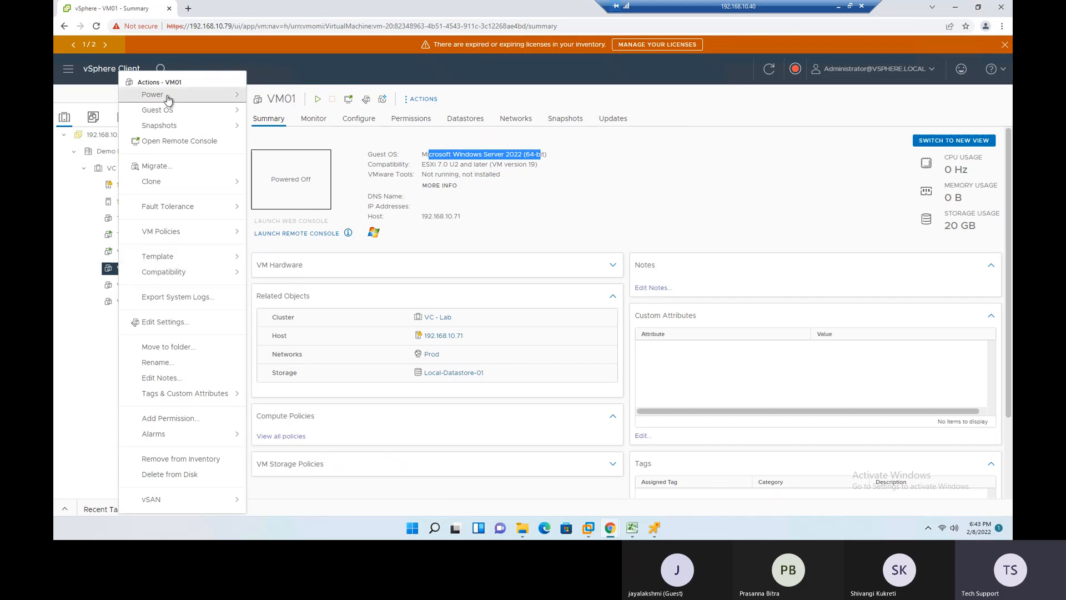
mouse_move(157, 95)
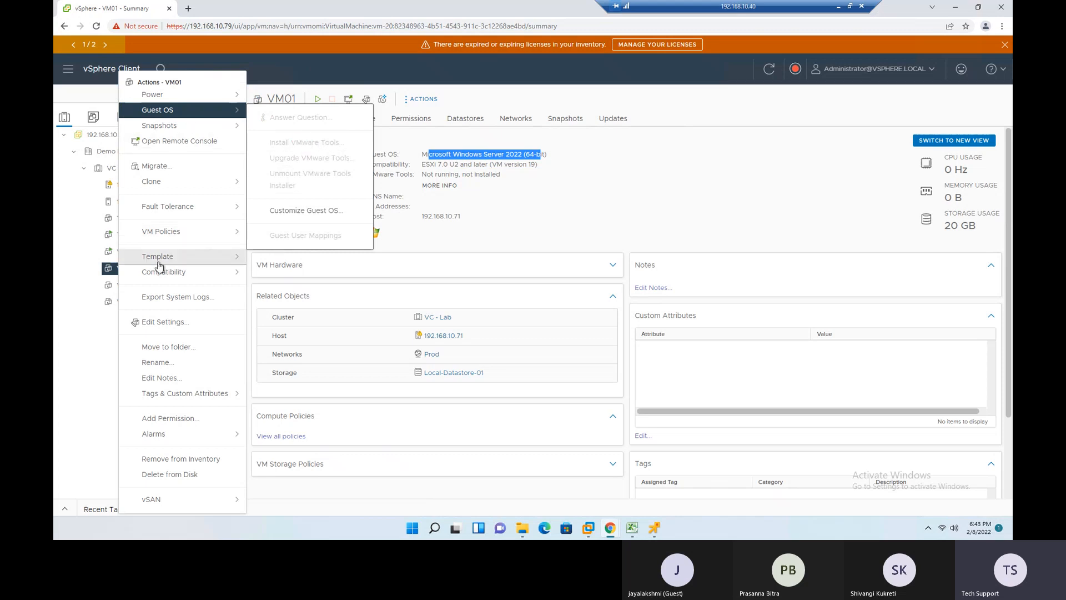
mouse_move(178, 262)
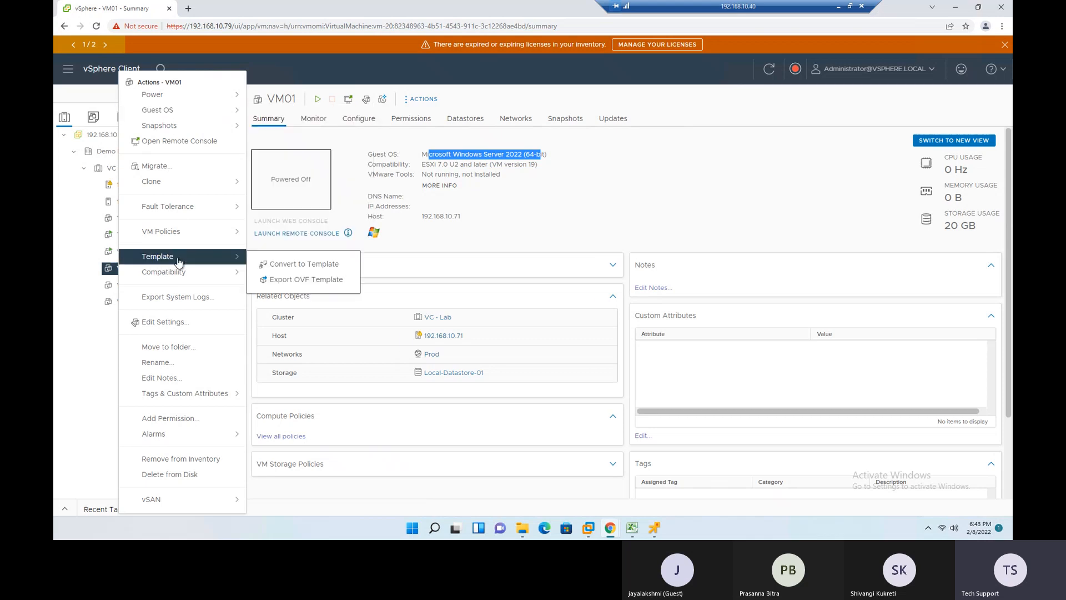
left_click(324, 265)
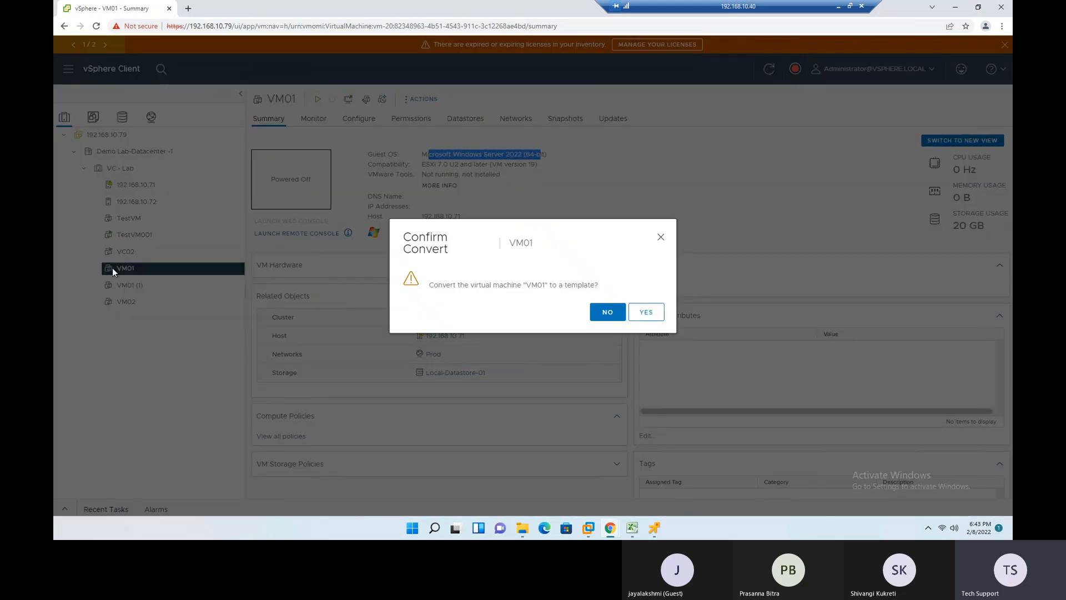
left_click(606, 314)
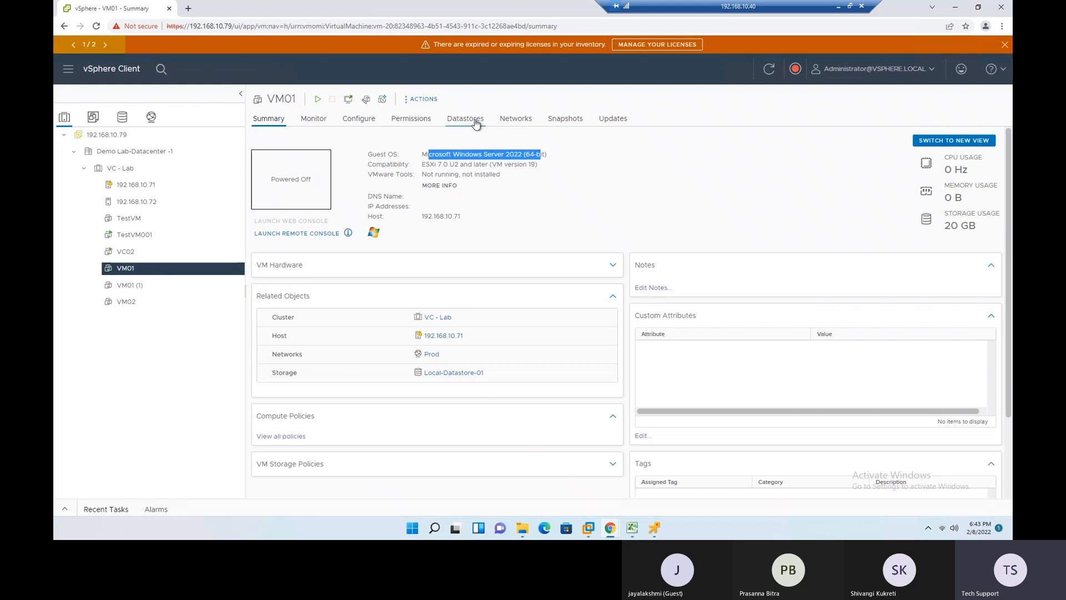
- Browse from VM01's datastores to its folder on Local-Datastore-01 and examine the .vmx and log files
left_click(470, 119)
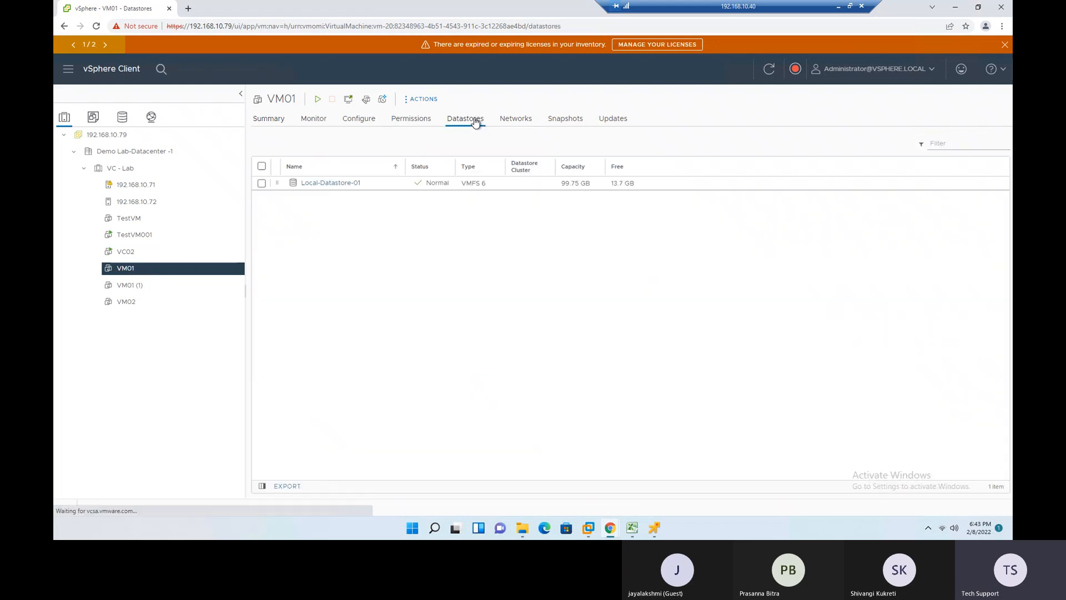
left_click(332, 183)
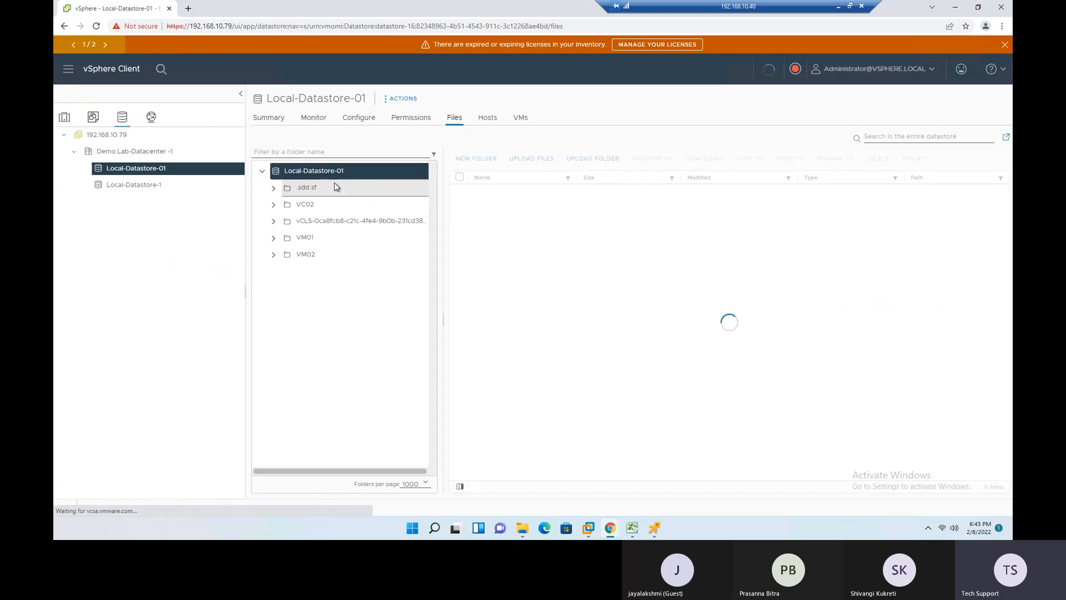
left_click(305, 238)
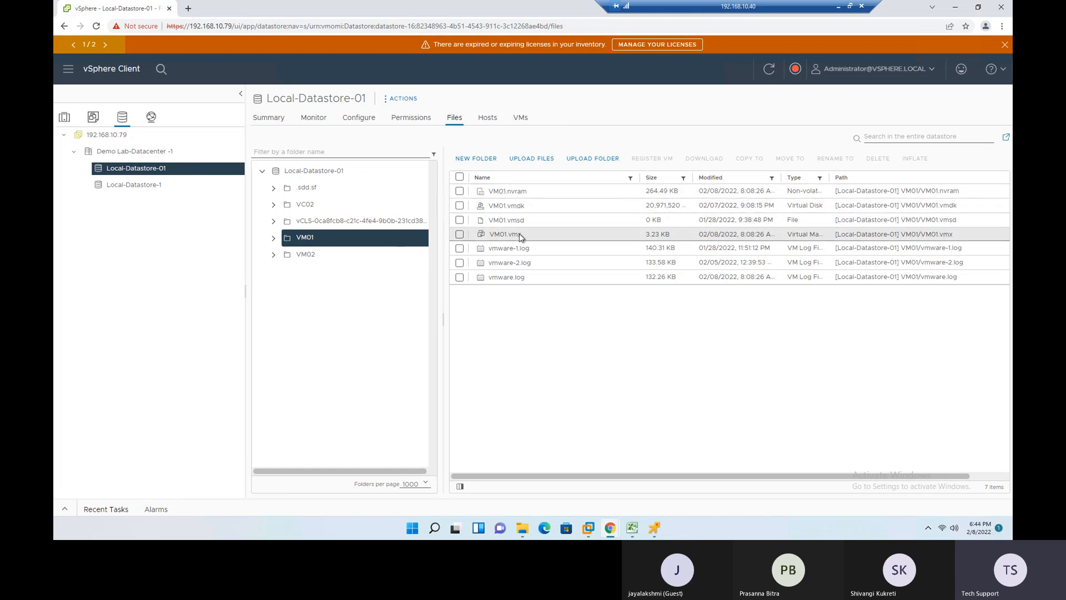
left_click_drag(511, 235, 528, 239)
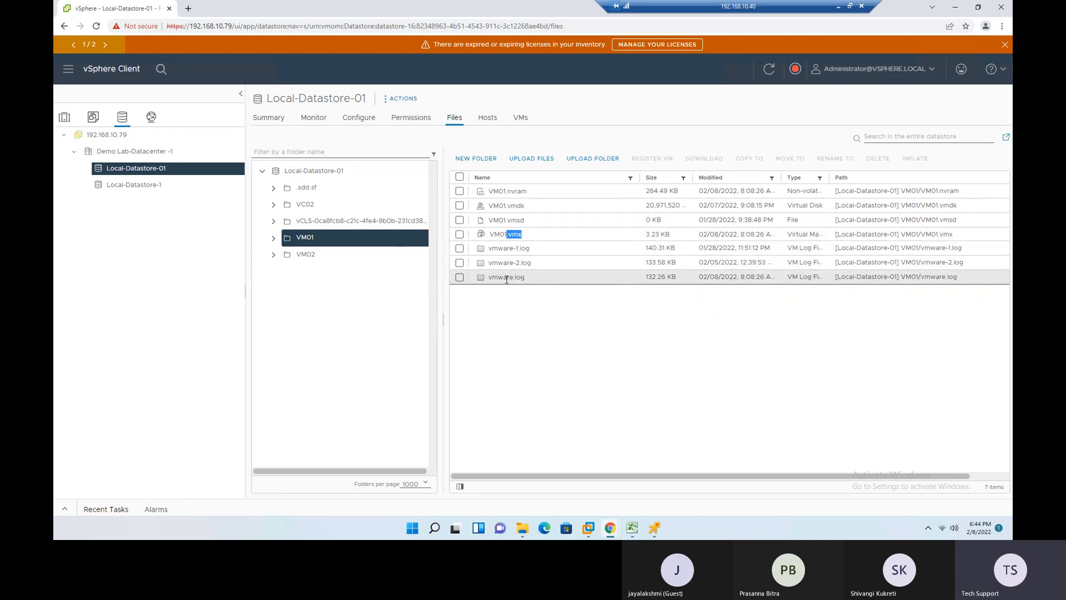
left_click_drag(529, 278, 482, 282)
left_click_drag(535, 265, 511, 265)
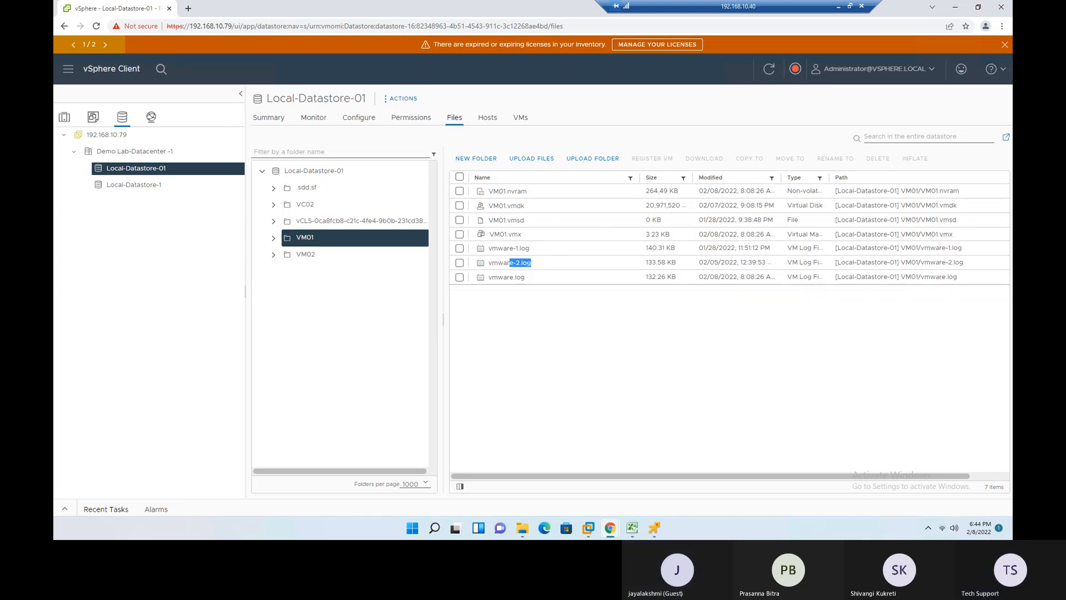
mouse_move(611, 528)
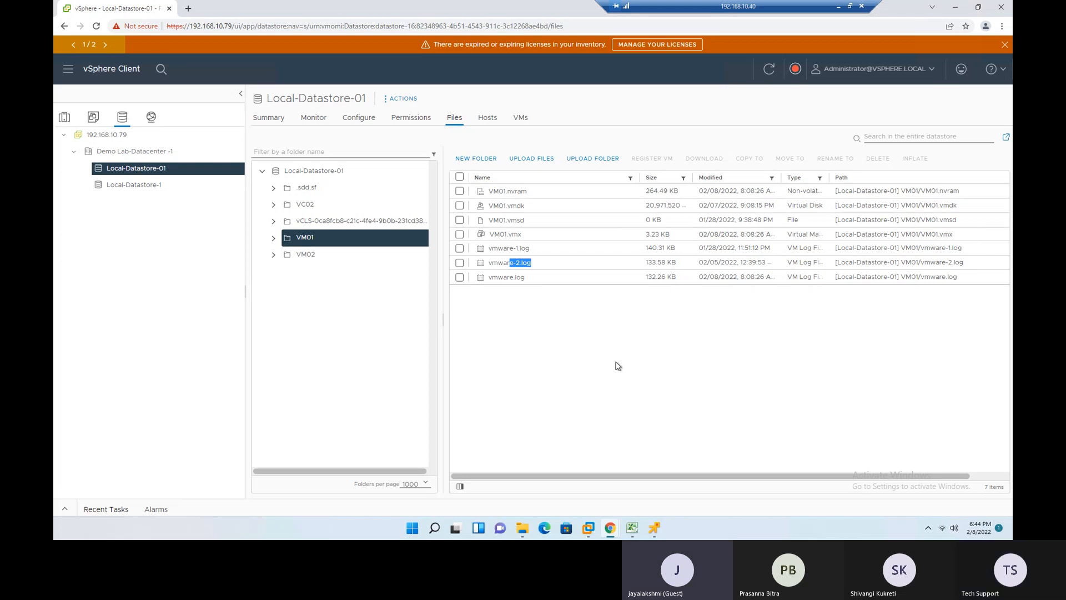
- Return to the hosts and clusters inventory and convert the virtual machine VM01 to a template
left_click(65, 117)
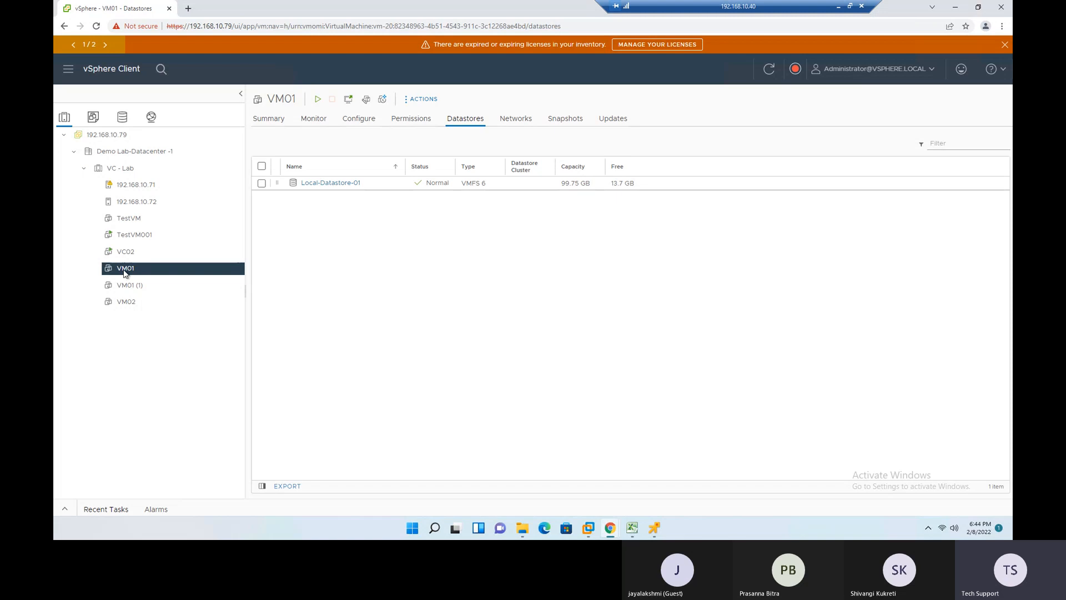
right_click(124, 270)
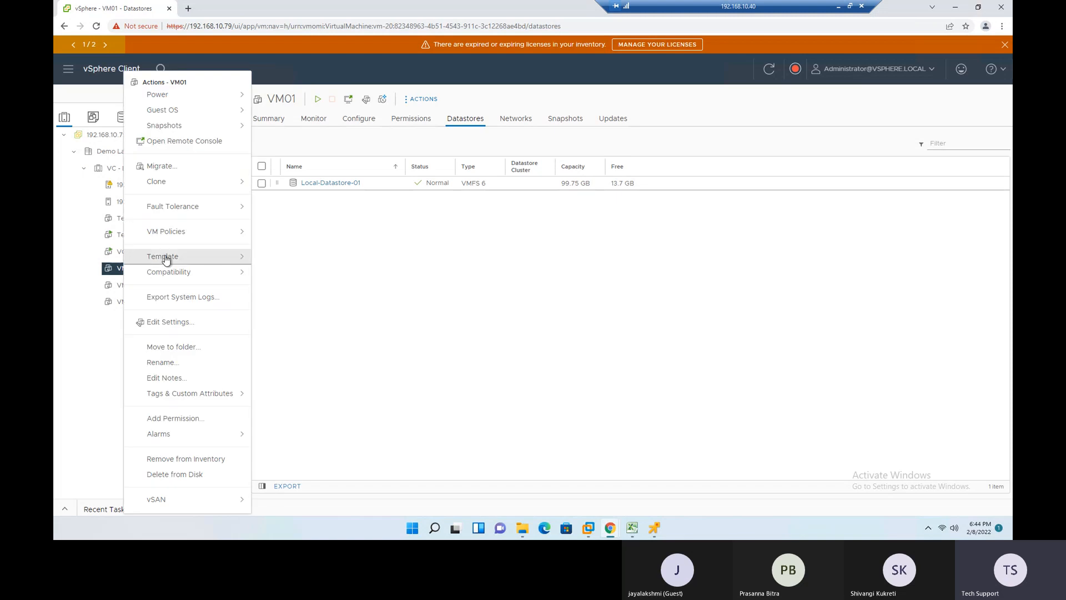
mouse_move(165, 259)
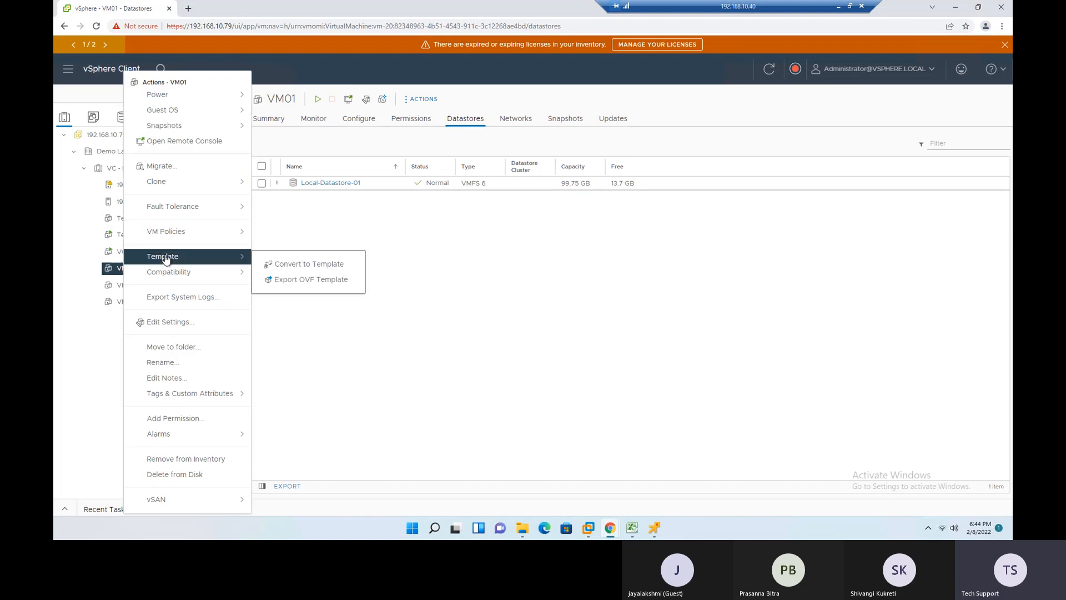
left_click(317, 266)
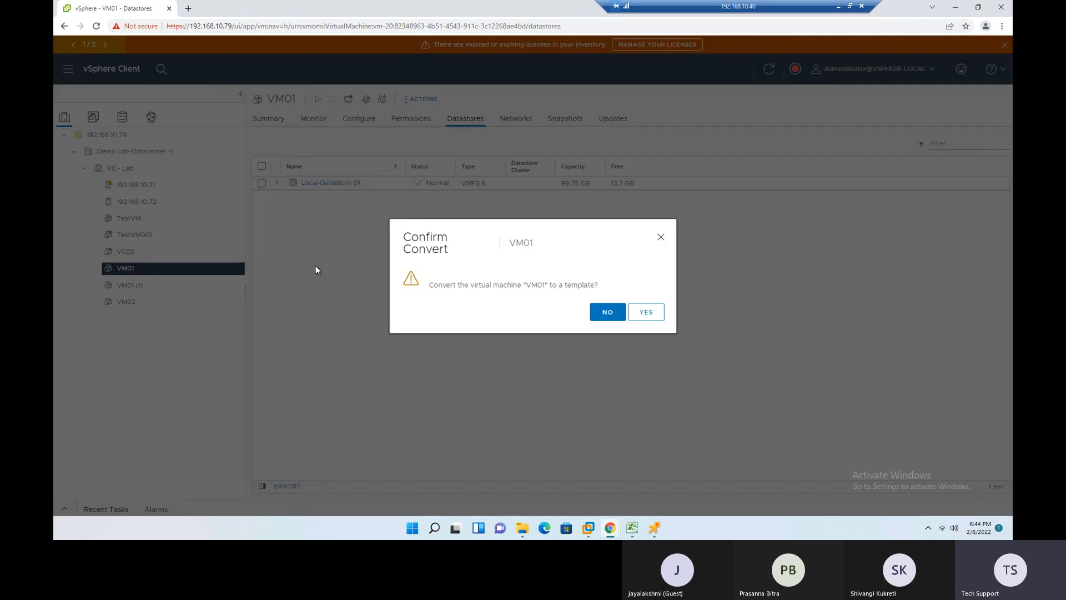
left_click(647, 312)
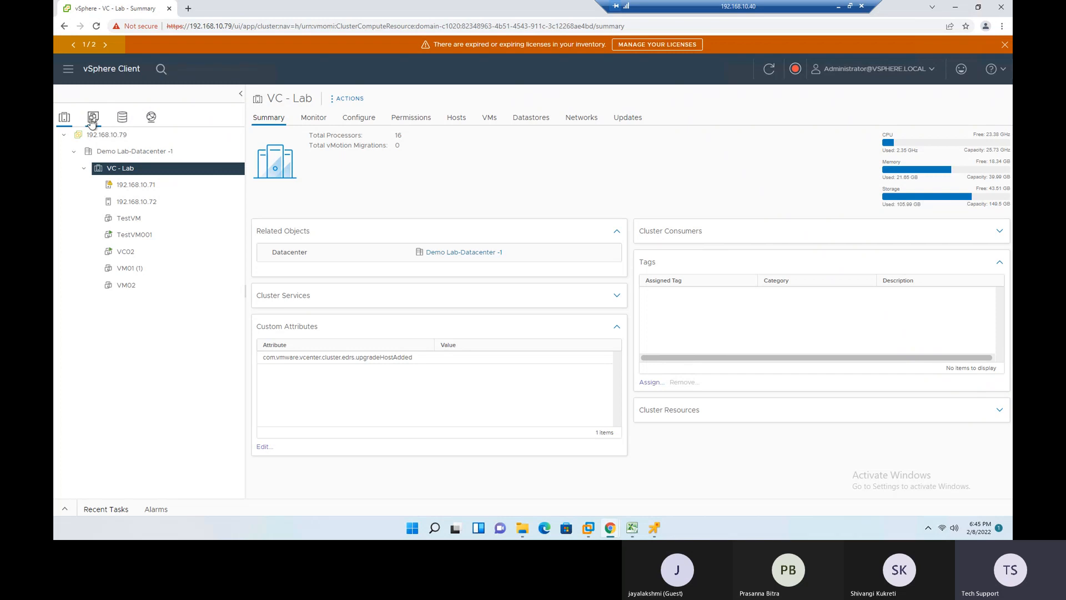
- Locate the VM01 template in the VMs and templates inventory and view its summary
left_click(93, 118)
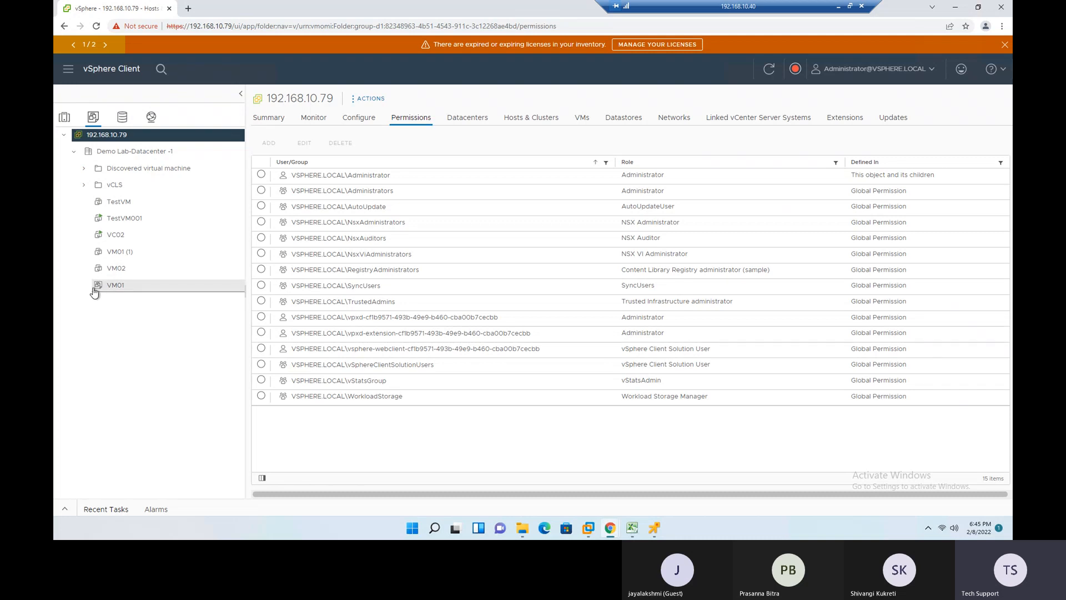
left_click(124, 285)
left_click(269, 118)
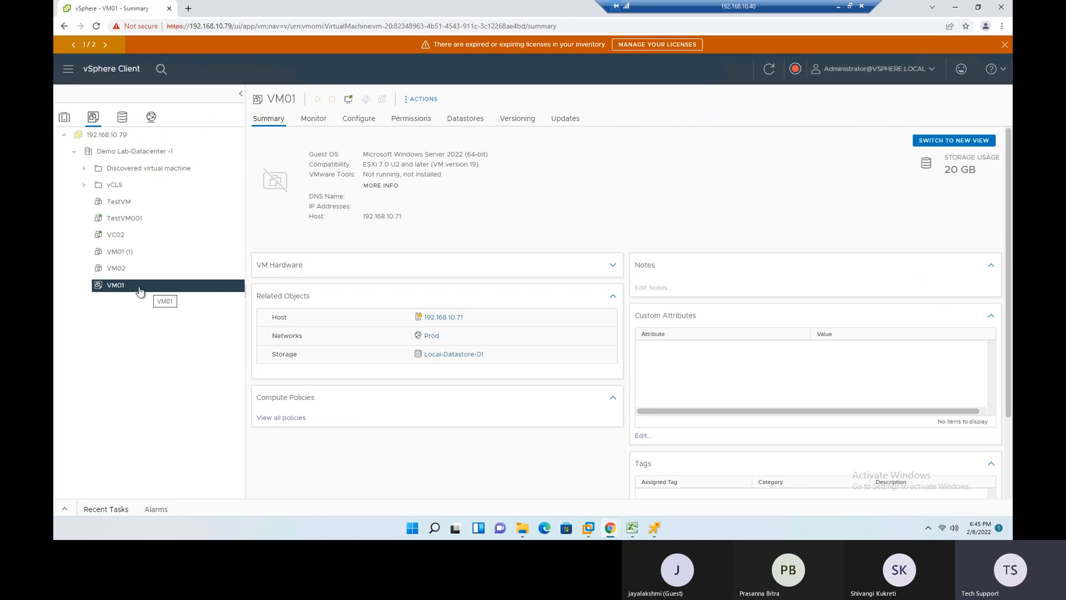
- Open the template's VM01 folder on Local-Datastore-01 and examine the .vmtx file, widening the file type column
left_click(445, 355)
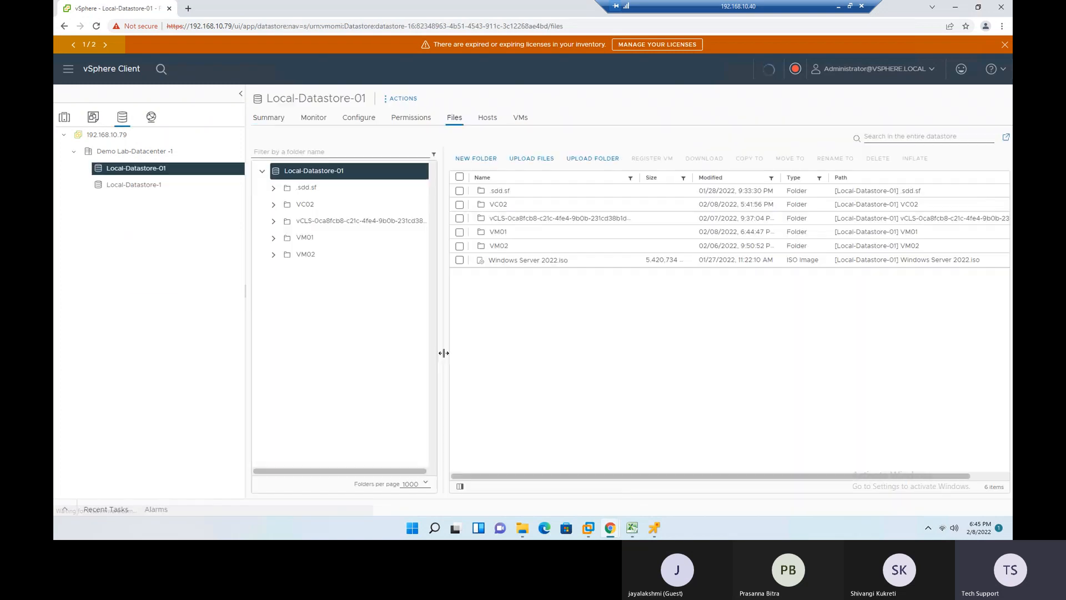
left_click(305, 241)
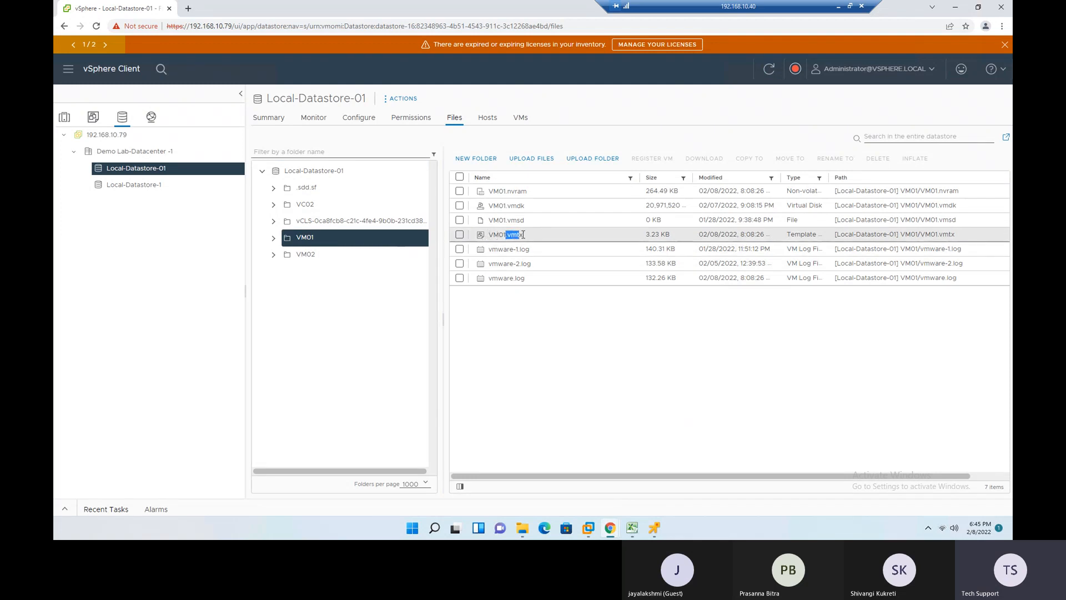
left_click_drag(829, 176, 877, 176)
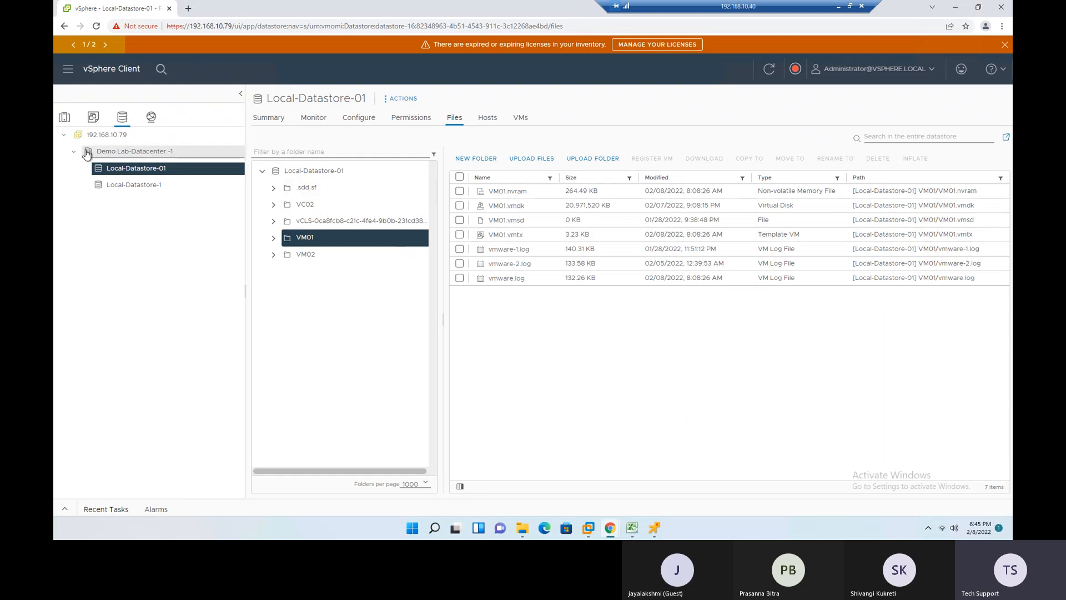
- Select TestVM001 in the hosts and clusters inventory, check its installation progress in the remote console, and return to vSphere Client
left_click(64, 119)
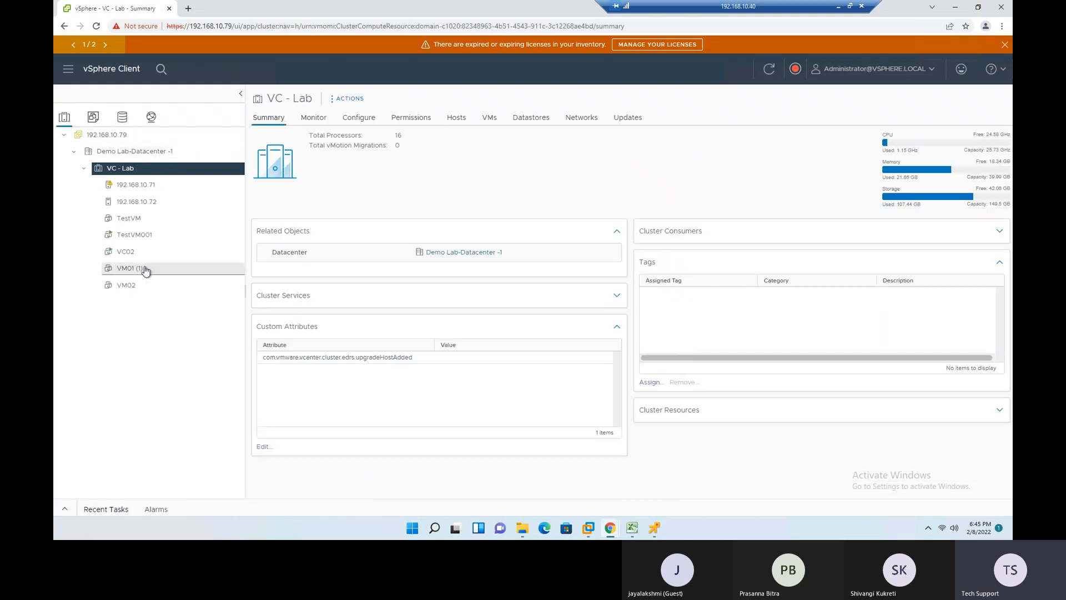
left_click(135, 236)
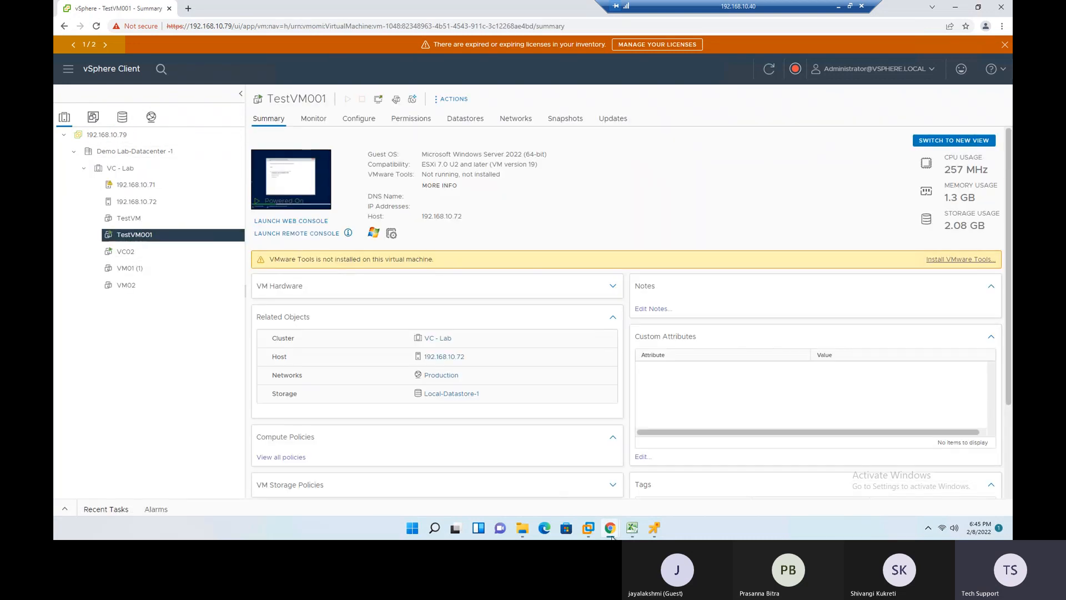
mouse_move(663, 534)
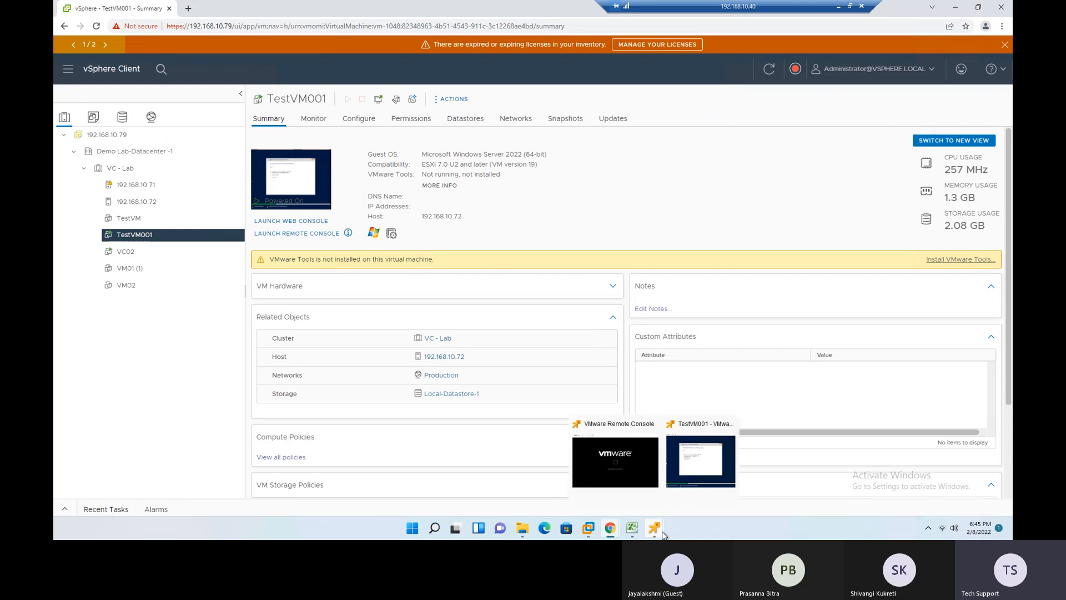
left_click(701, 467)
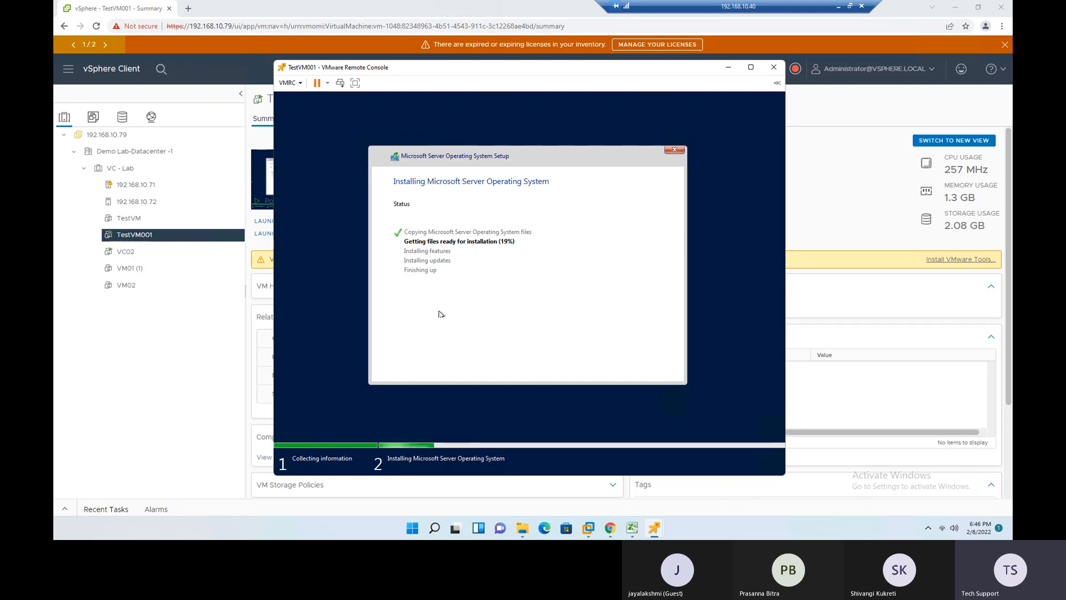
left_click(194, 340)
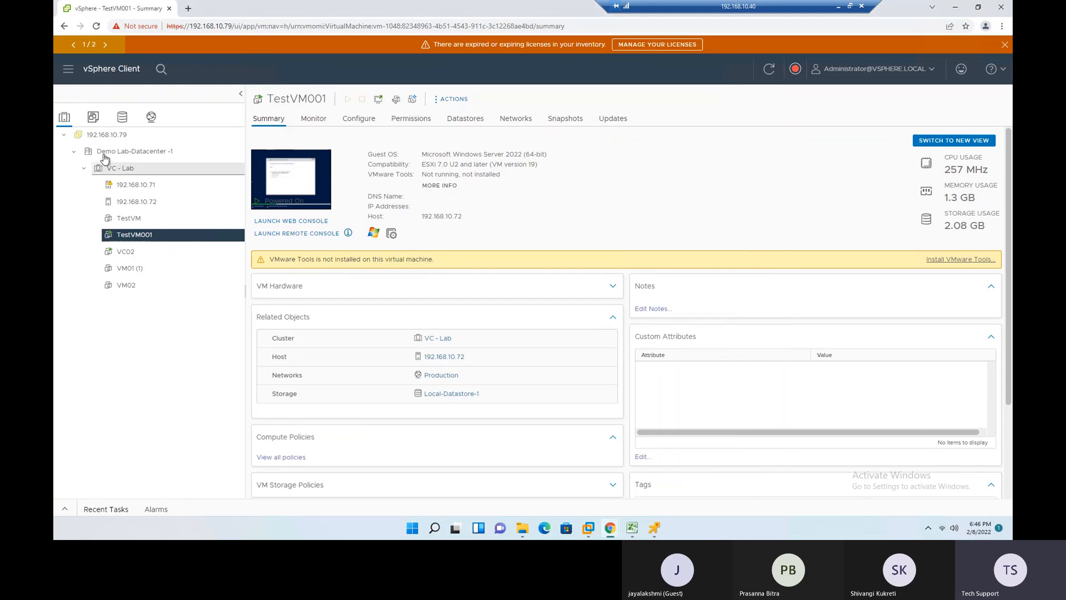
- Start deploying a new VM from the VM01 template, naming it "test-" and keeping Demo Lab-Datacenter -1 as its location
left_click(92, 117)
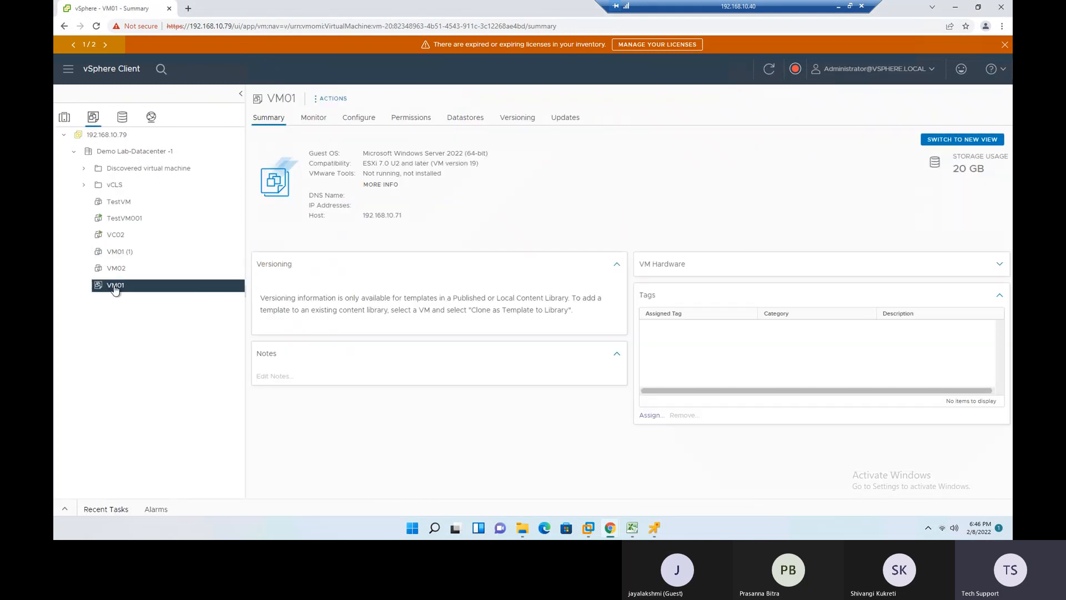
right_click(111, 286)
left_click(91, 356)
right_click(117, 290)
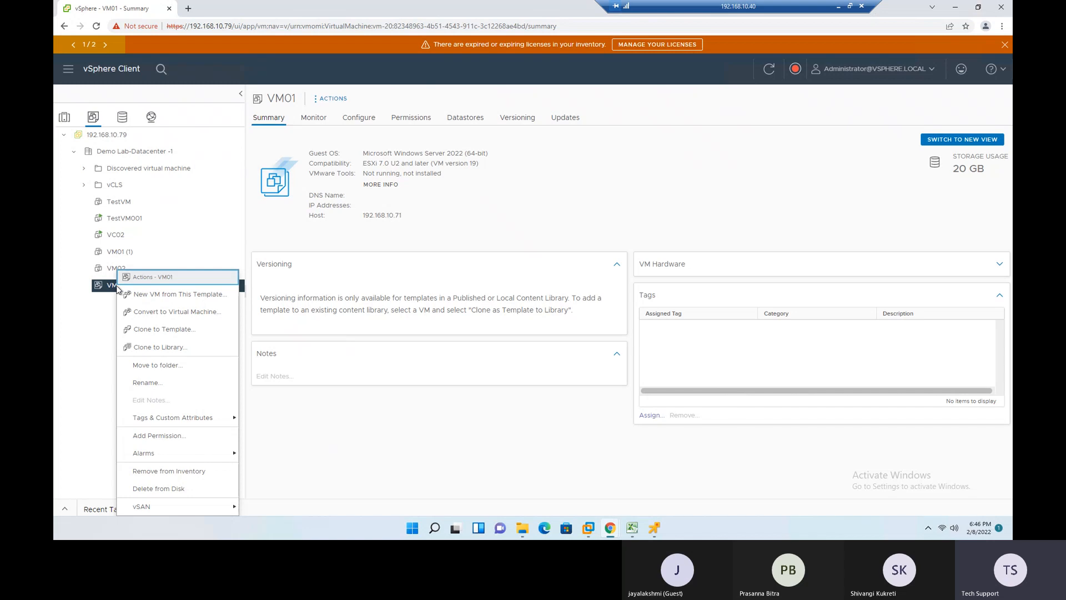
left_click(185, 294)
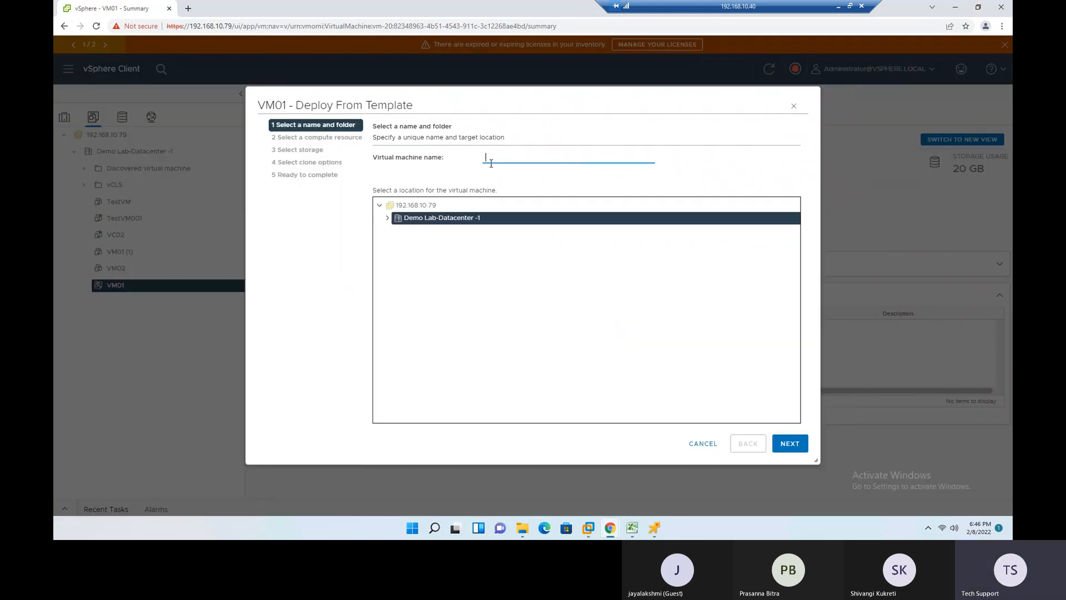
type("test-1")
left_click(787, 444)
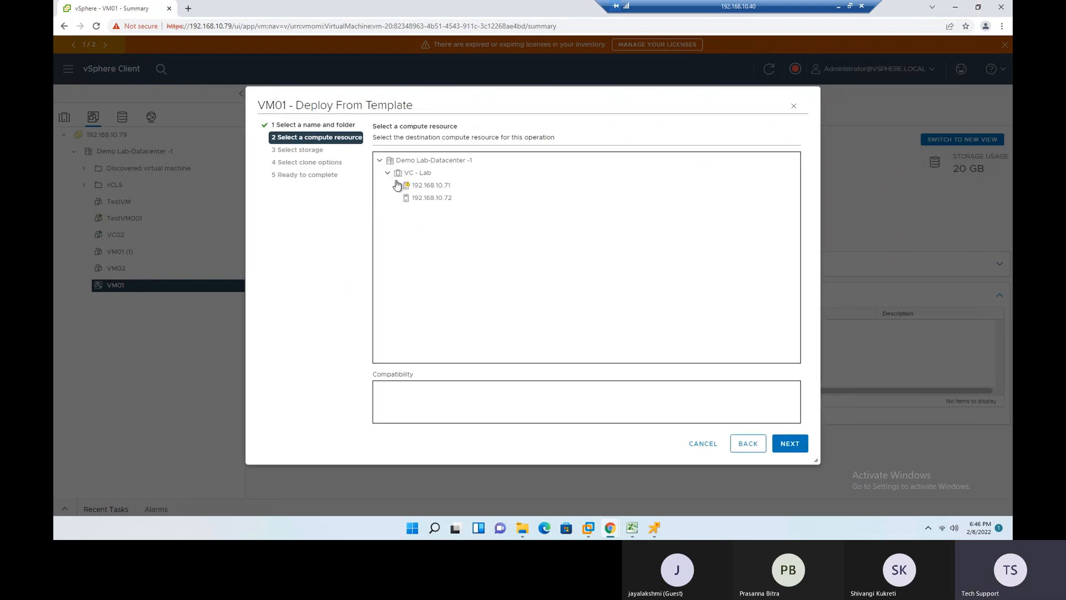
- Try to place the new VM on host 192.168.10.71 with its local datastore as storage, and return to the compute resource selection
left_click(449, 199)
left_click(447, 188)
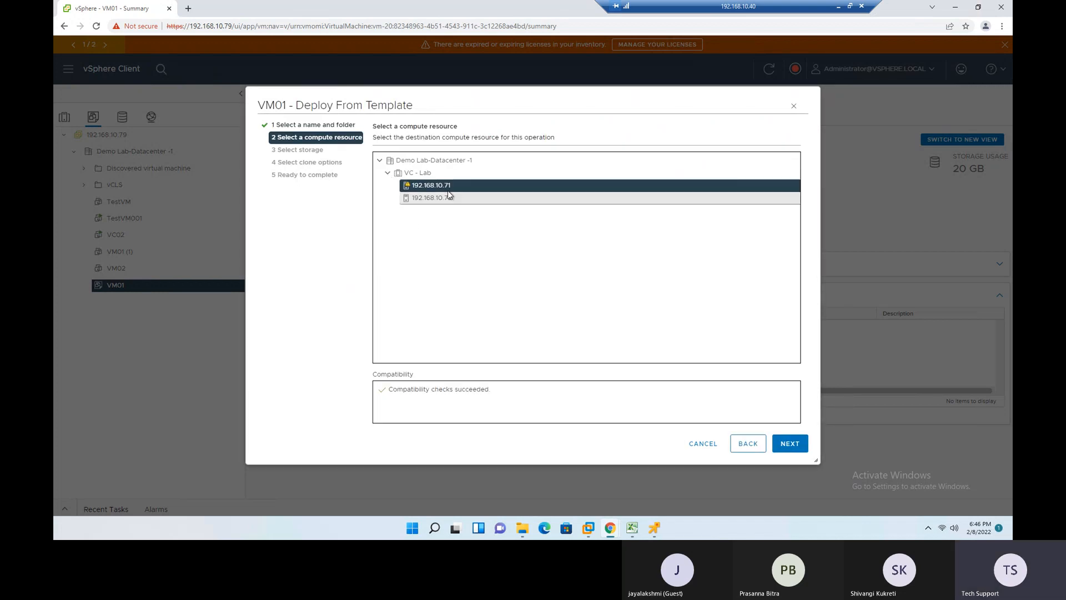
left_click(786, 444)
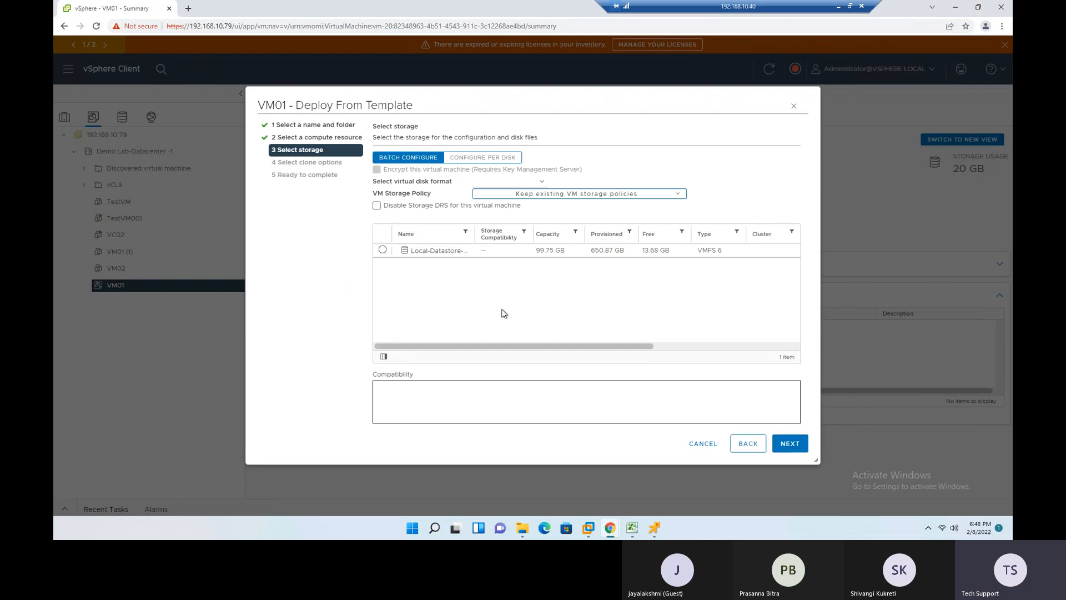
left_click(382, 250)
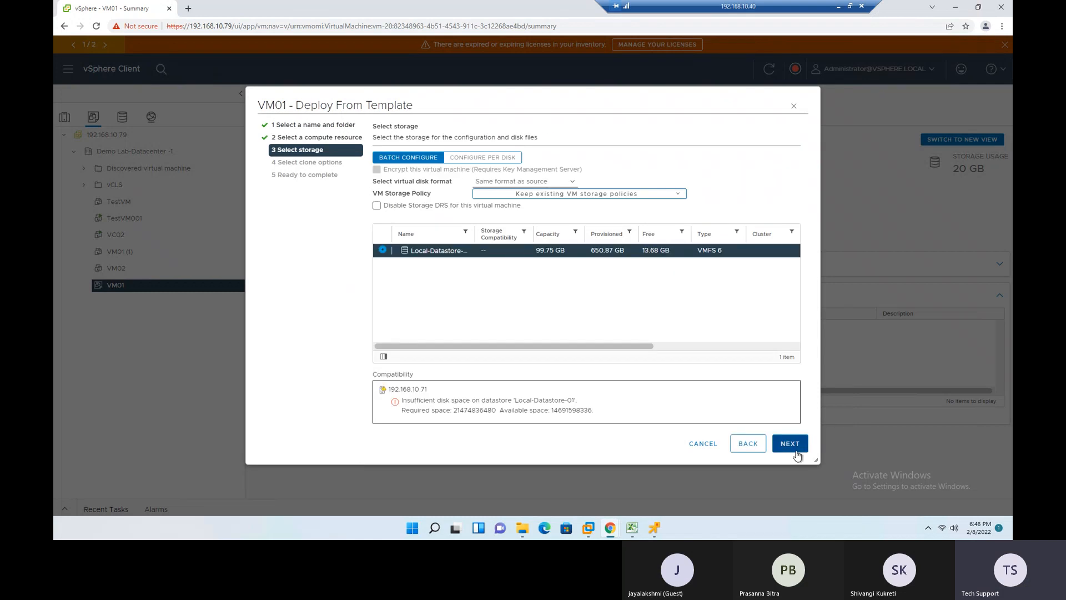
left_click(794, 449)
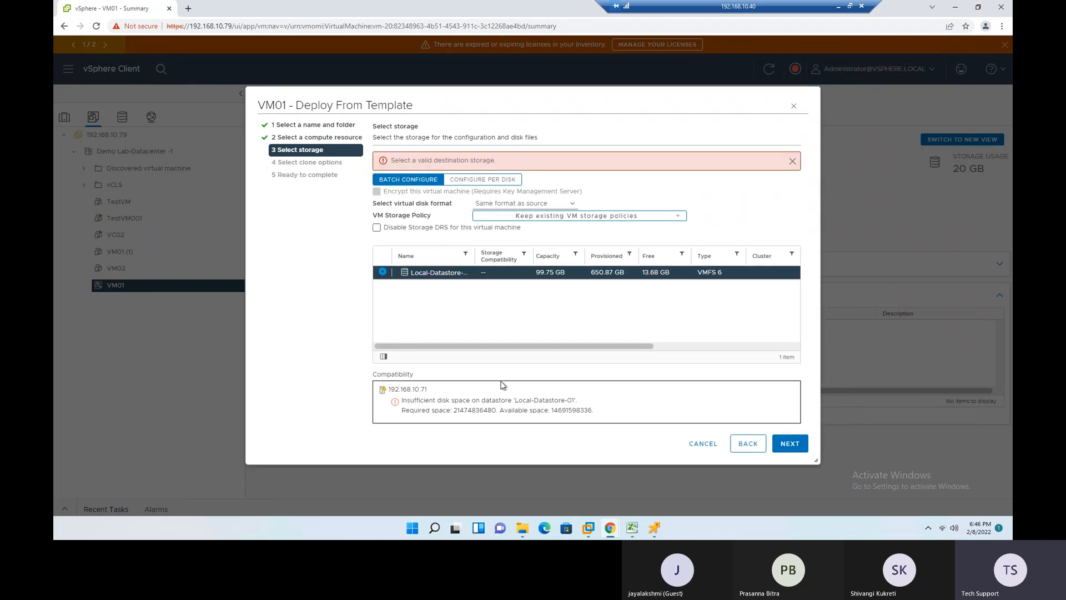
left_click(747, 443)
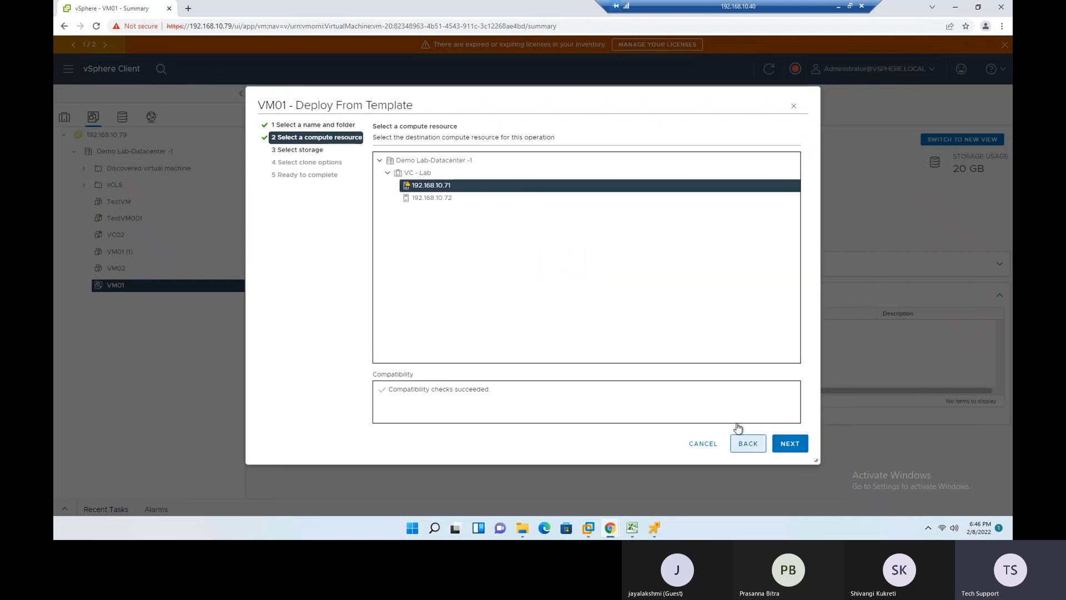
- Deploy the VM on host 192.168.10.72 with its local datastore and no clone options, and show the recent tasks
left_click(438, 199)
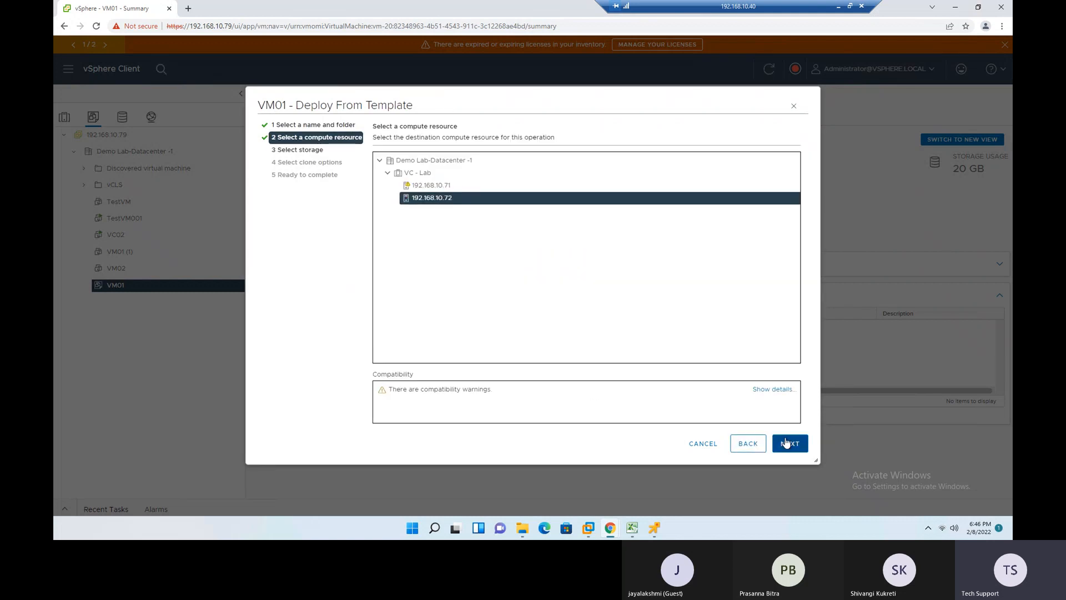
left_click(789, 443)
left_click(383, 251)
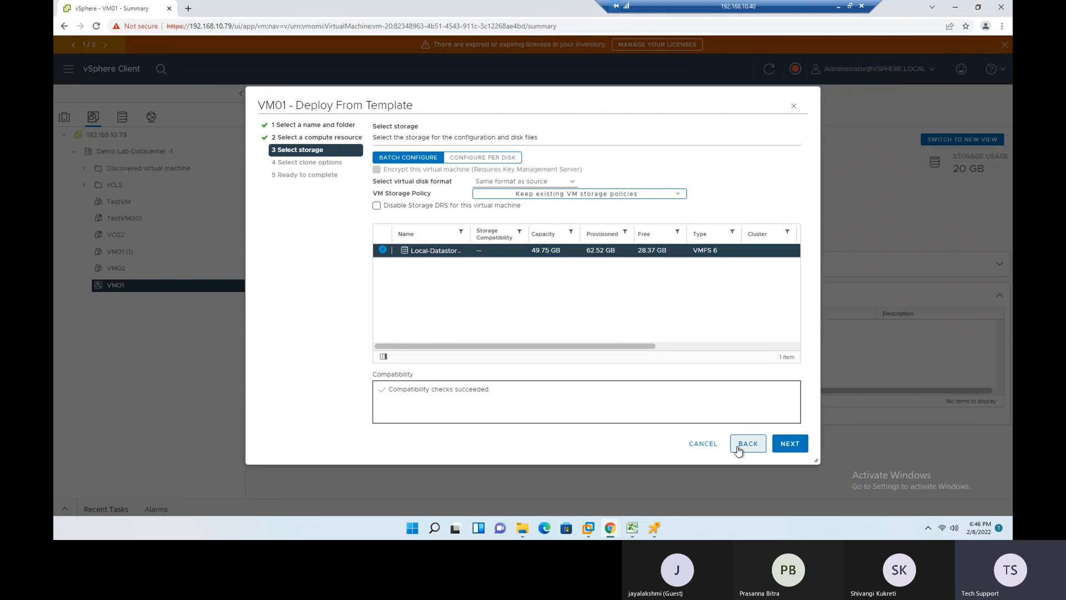
left_click(795, 443)
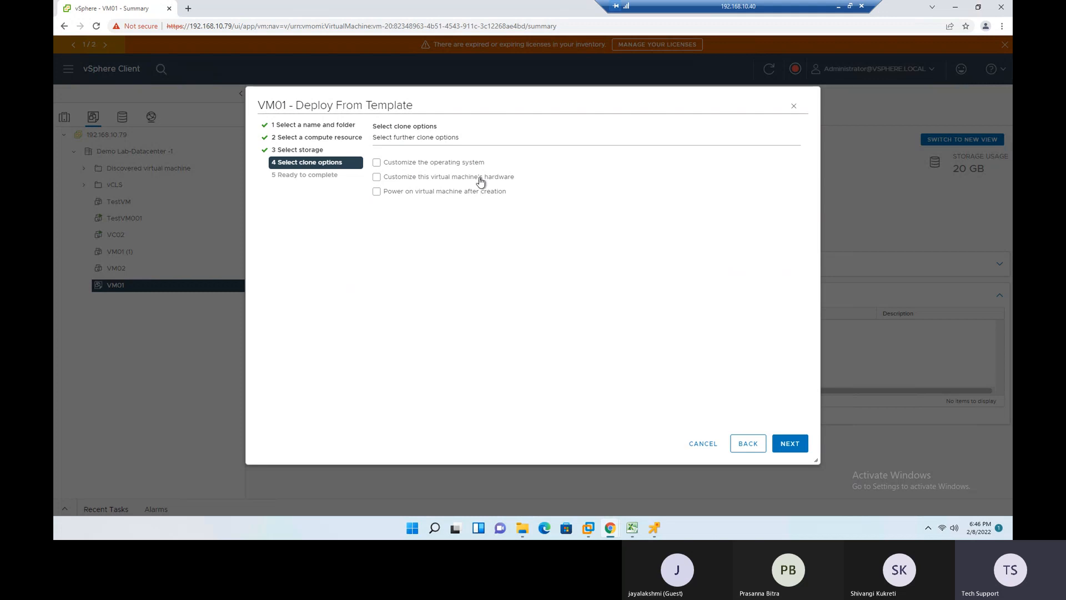
left_click(800, 443)
left_click(802, 445)
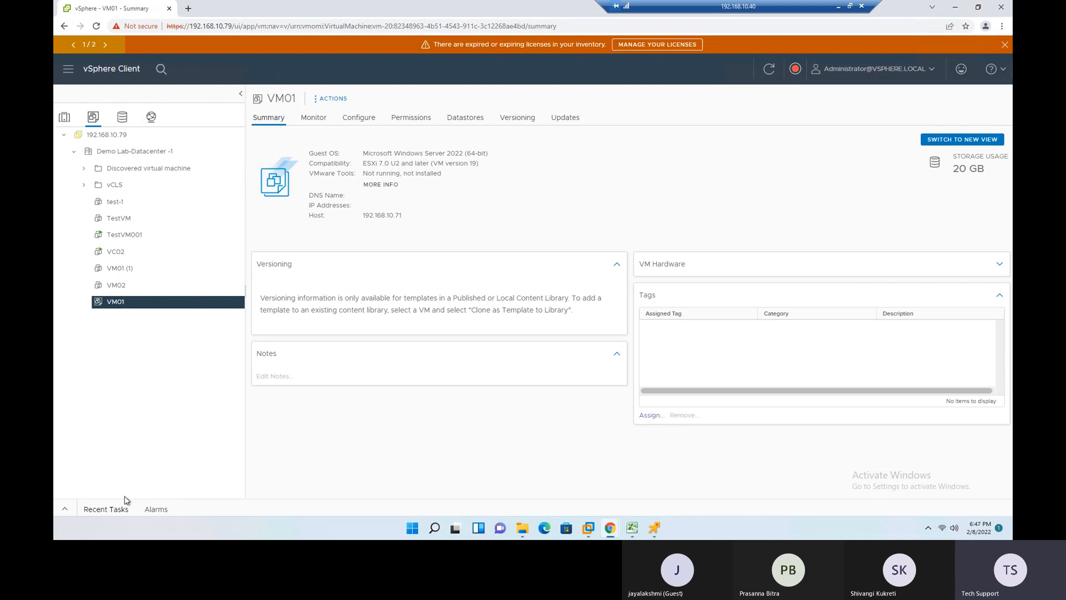
left_click(64, 510)
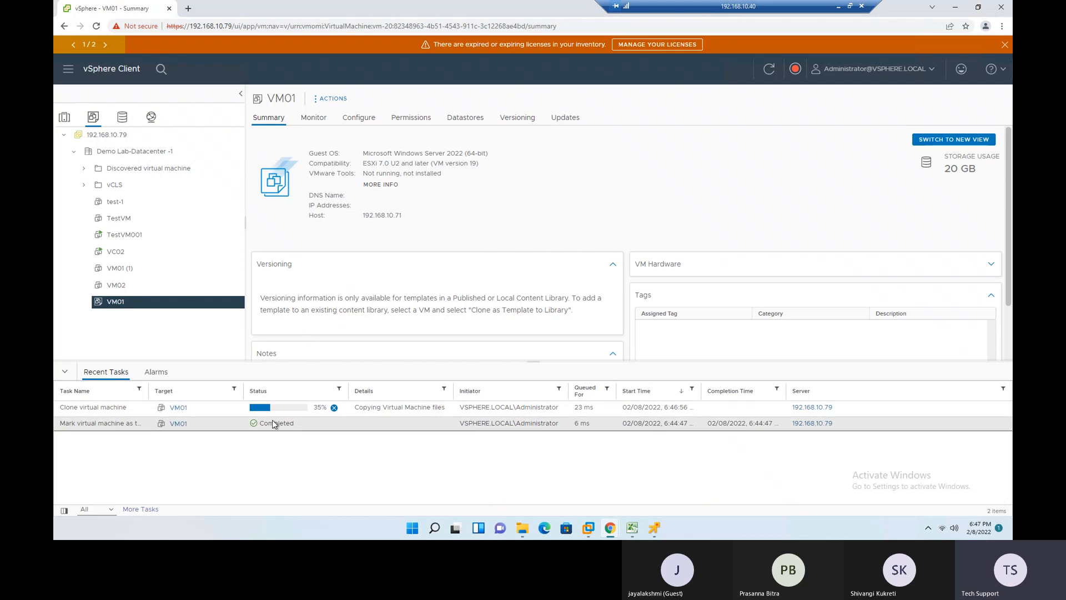
- Start deploying another VM from the VM01 template, naming it "test02" and keeping Demo Lab-Datacenter -1 as its location
right_click(116, 302)
left_click(157, 294)
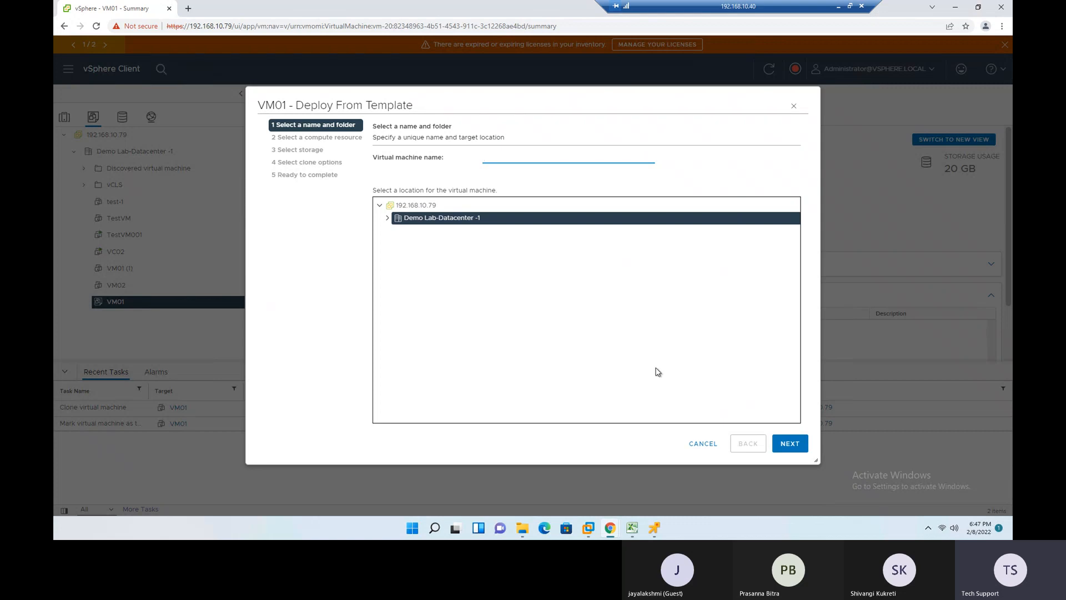
type("te")
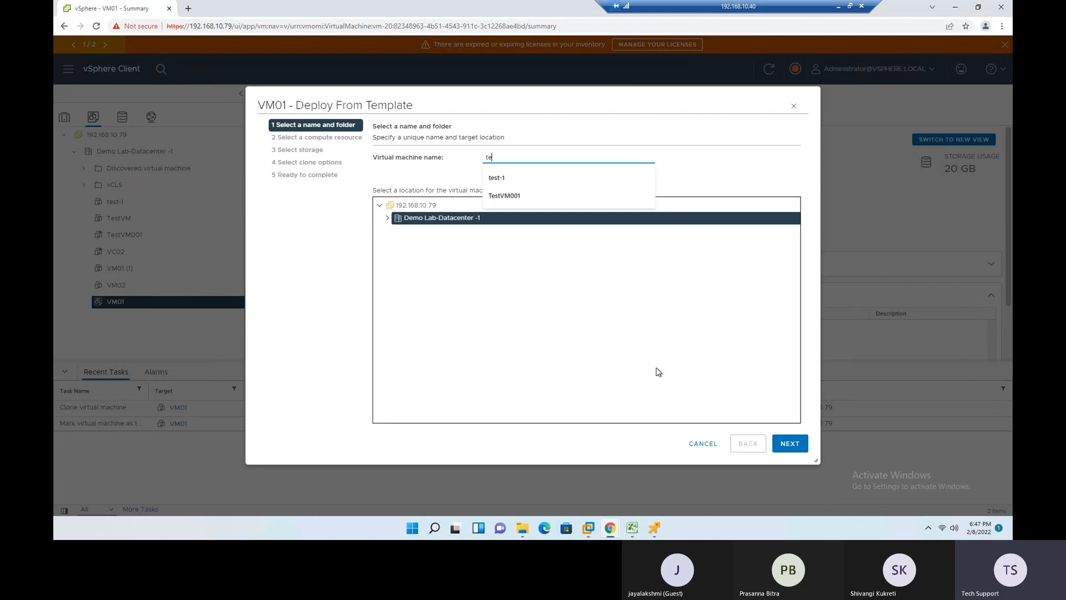
type("st0")
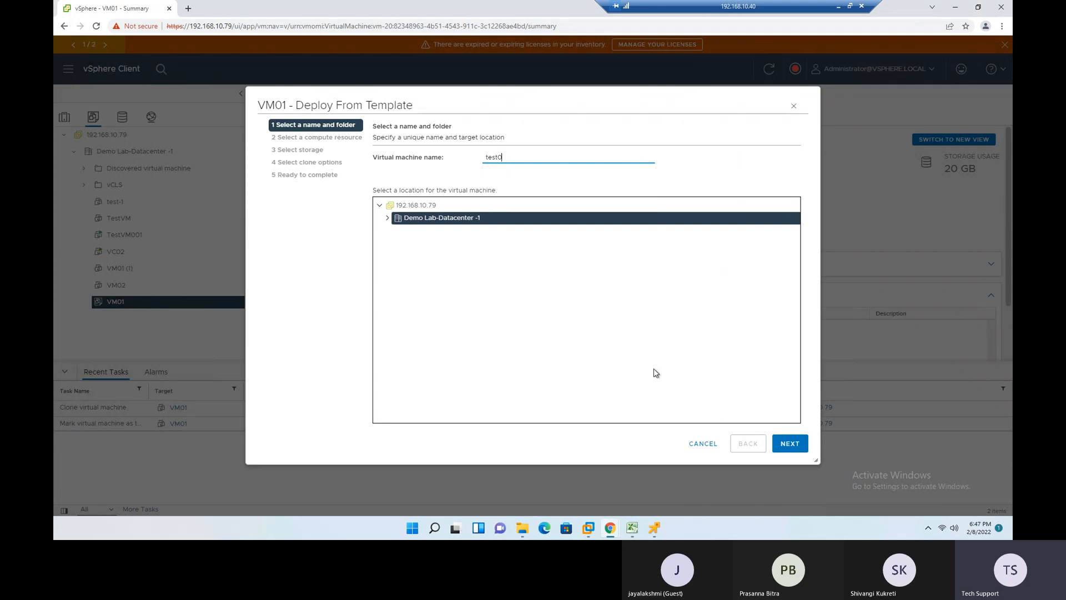
type("12")
left_click(800, 441)
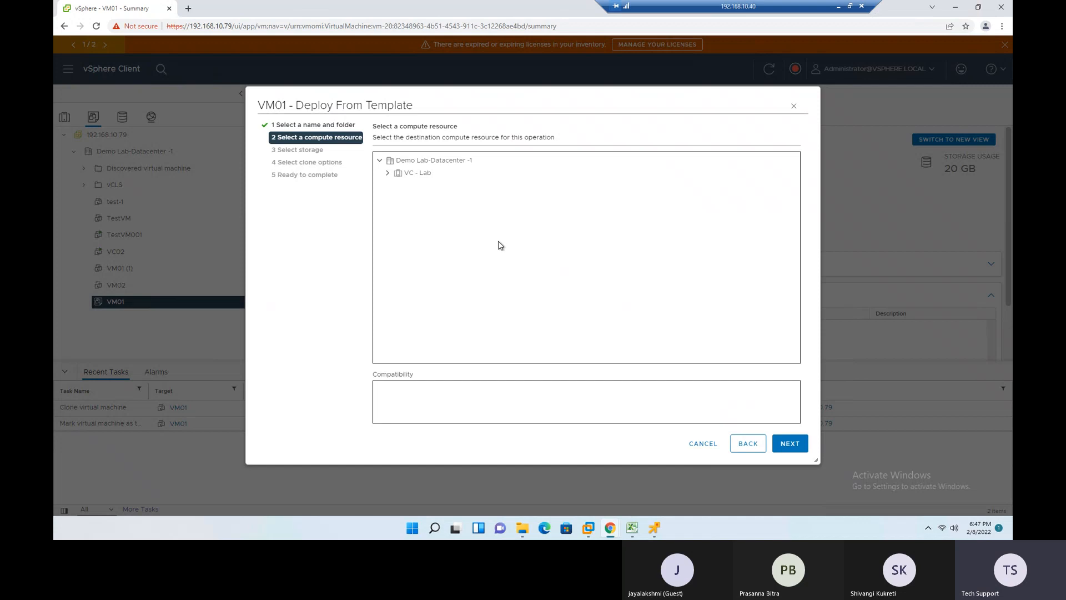
- Try to deploy this second VM on host 192.168.10.72 with its local datastore and no clone options
left_click(433, 198)
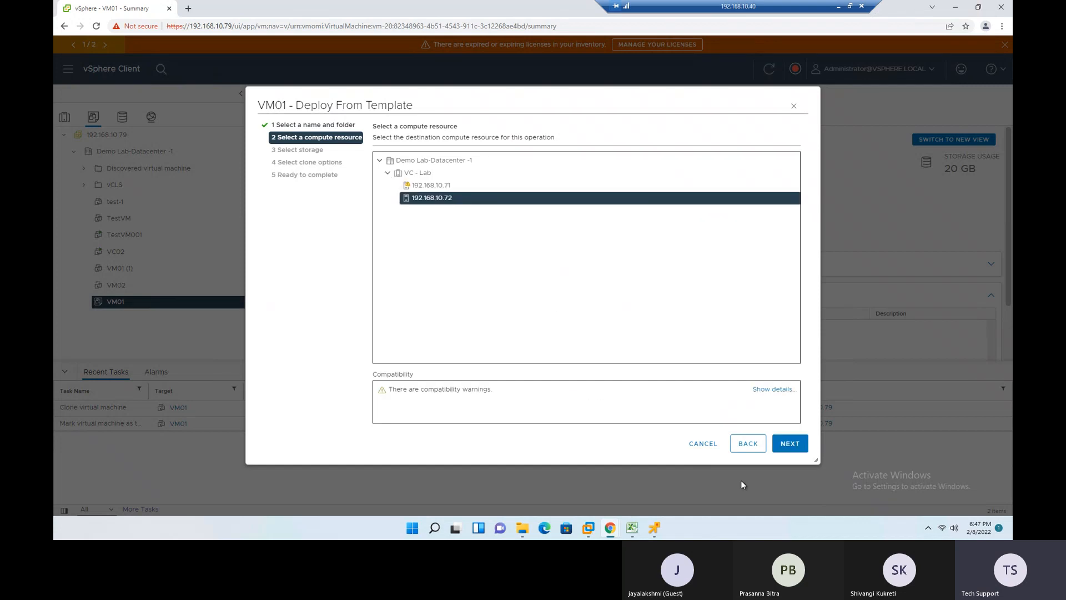
left_click(791, 443)
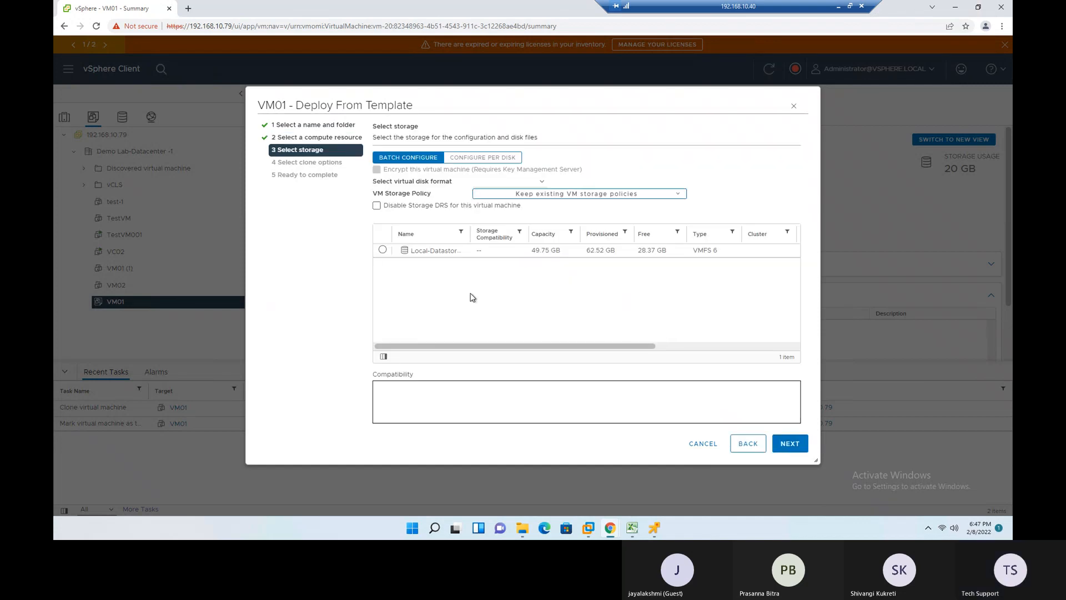
left_click(448, 252)
left_click(791, 444)
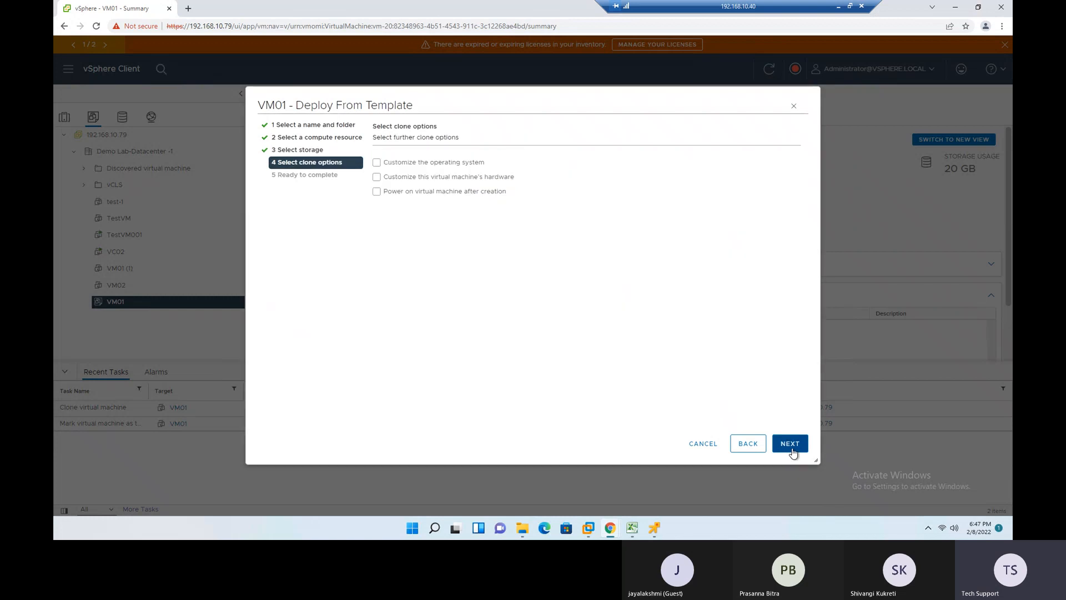
left_click(791, 443)
left_click(792, 448)
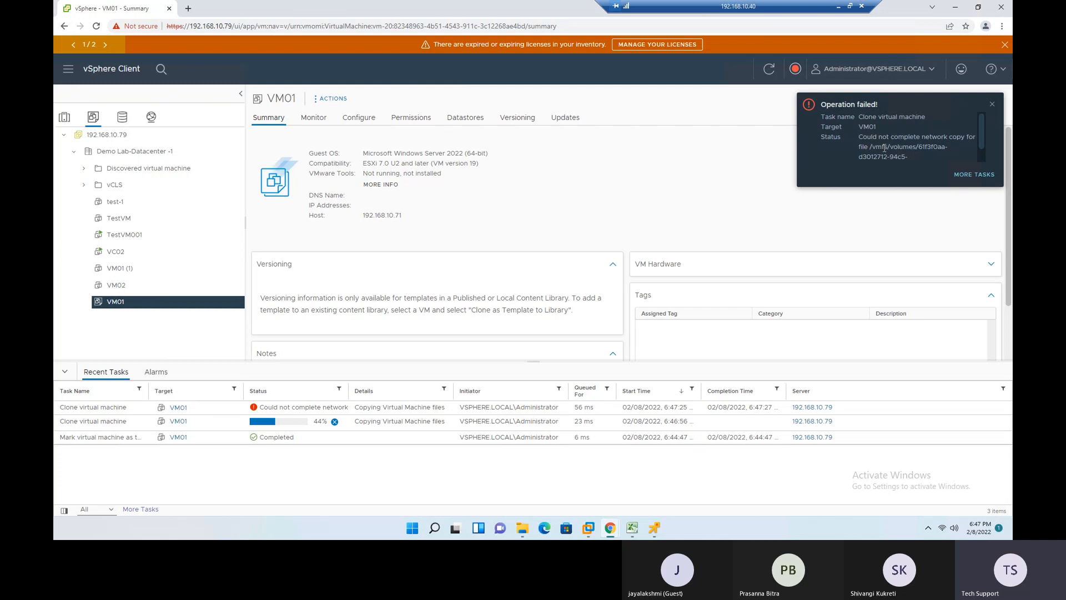
- Read the file path in the clone task's error notification and examine the summary of Local-Datastore-01
left_click_drag(869, 143, 955, 151)
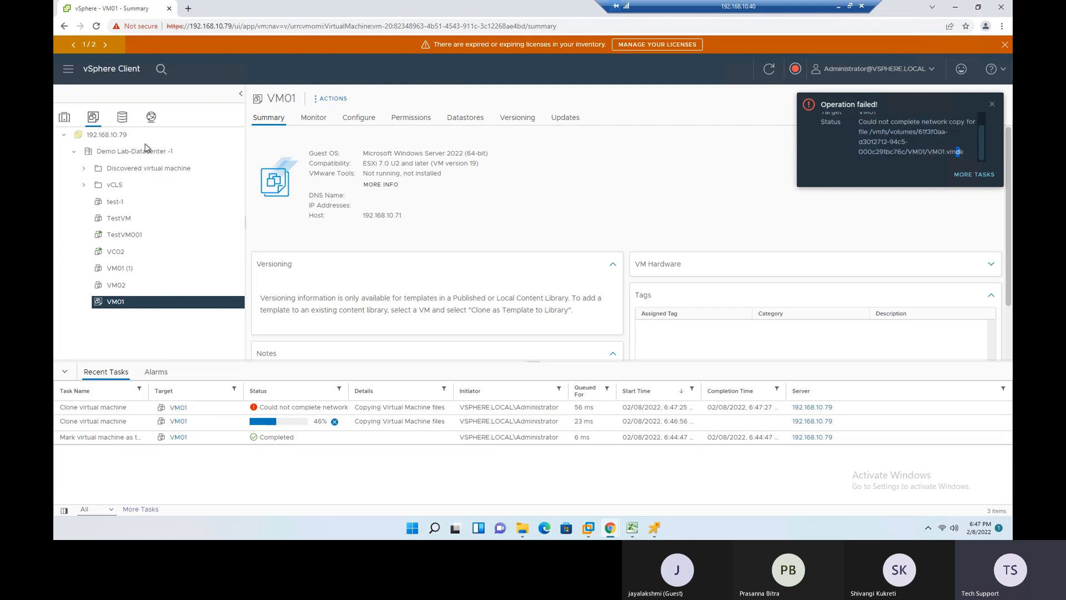
left_click(123, 117)
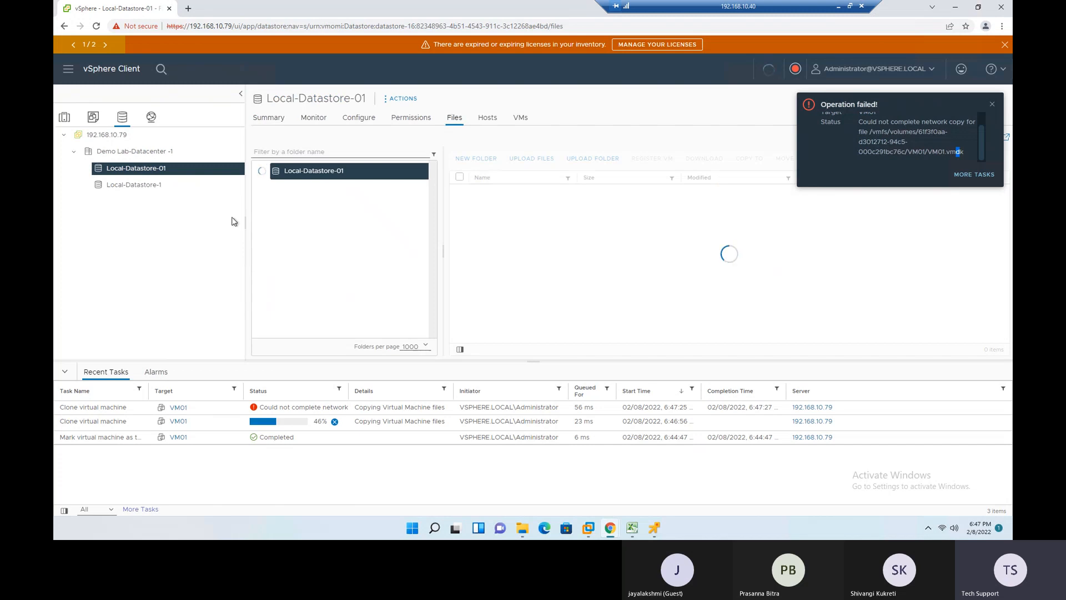
left_click(269, 118)
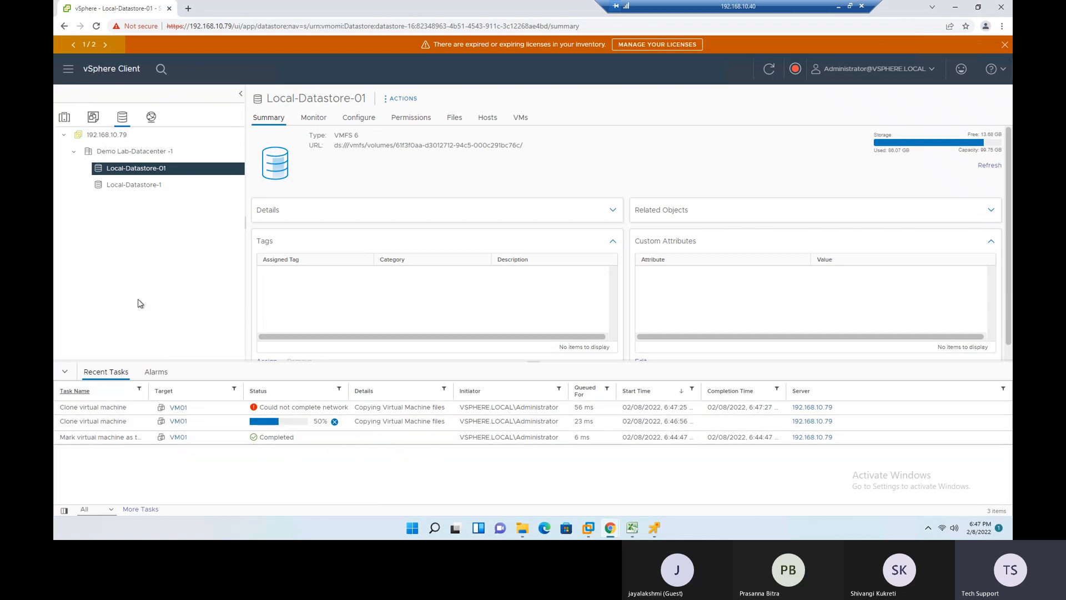
- Review the actions available for the VM01 template in the VMs and templates inventory, and return to the VMs & Templates slide
left_click(93, 117)
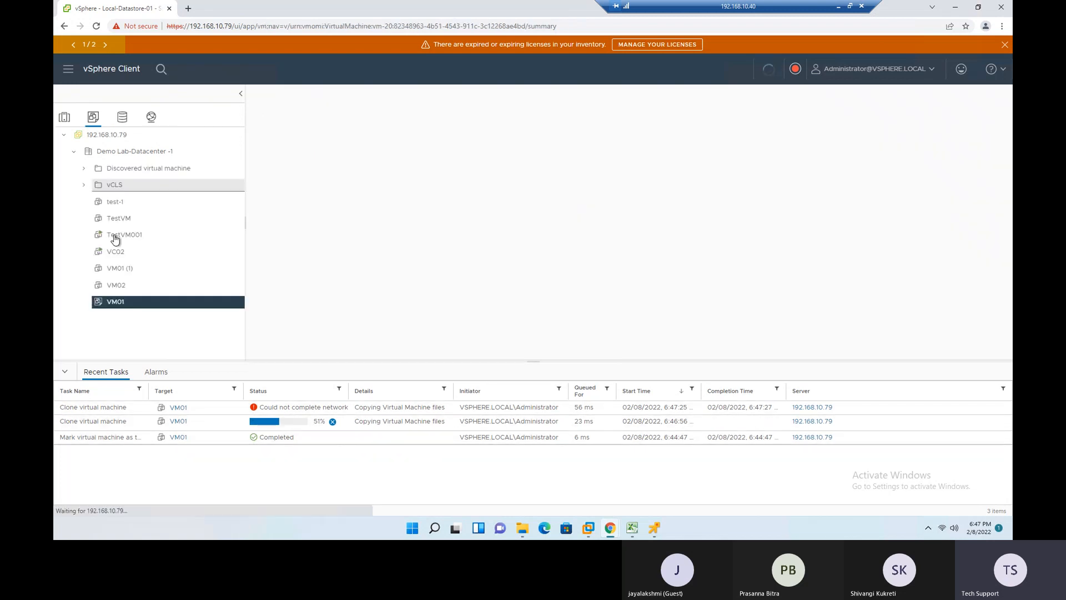
right_click(127, 303)
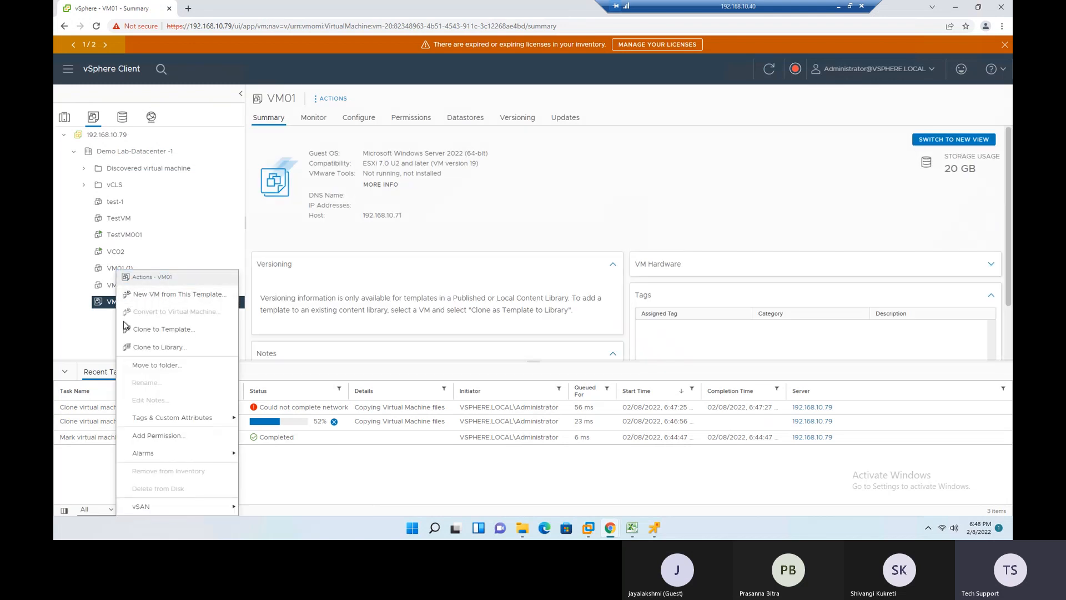
left_click(76, 339)
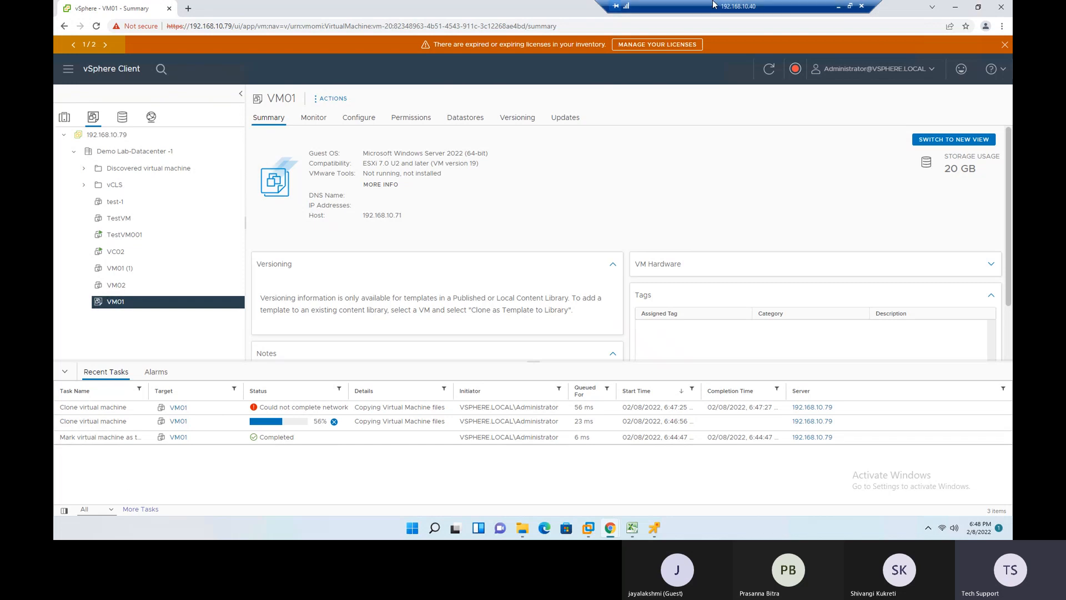
left_click(841, 9)
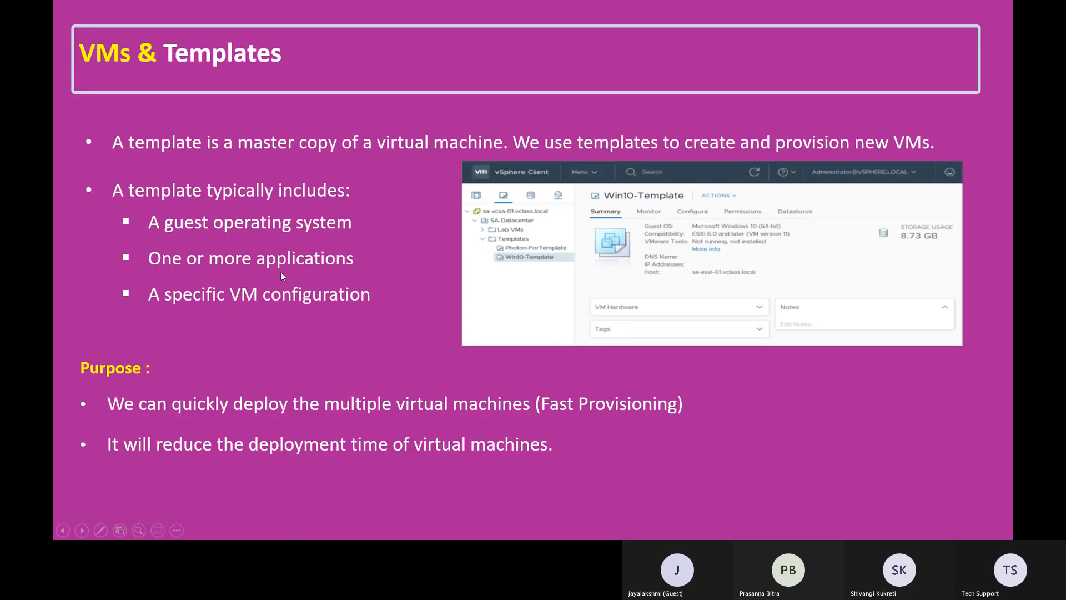
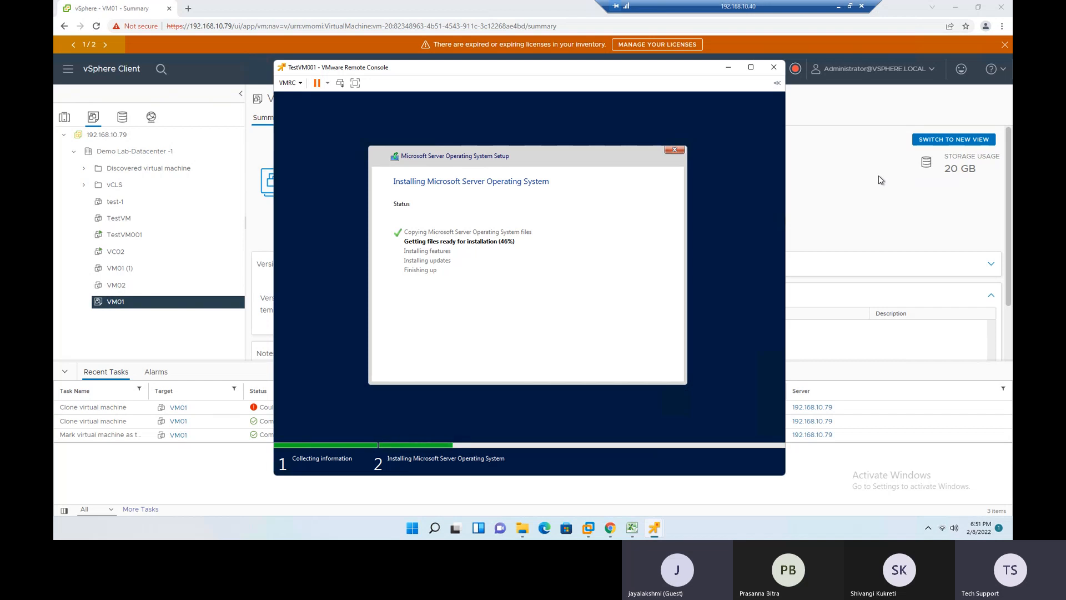
- Switch to the presentation and advance from the VMs & Templates slide to the "Organize an inventory of virtual objects" slide
left_click(839, 6)
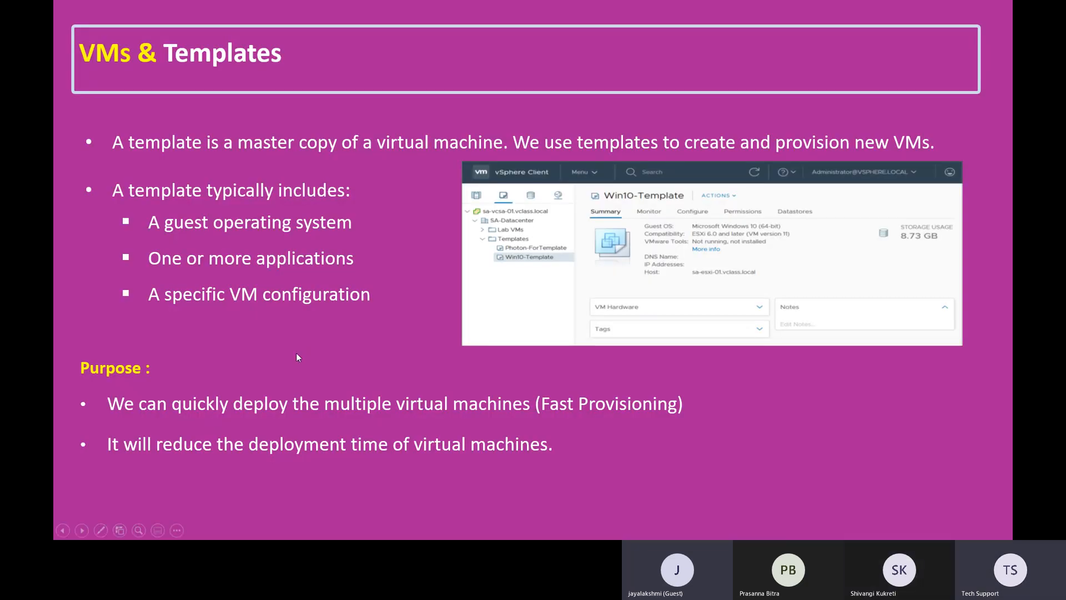
key("Right")
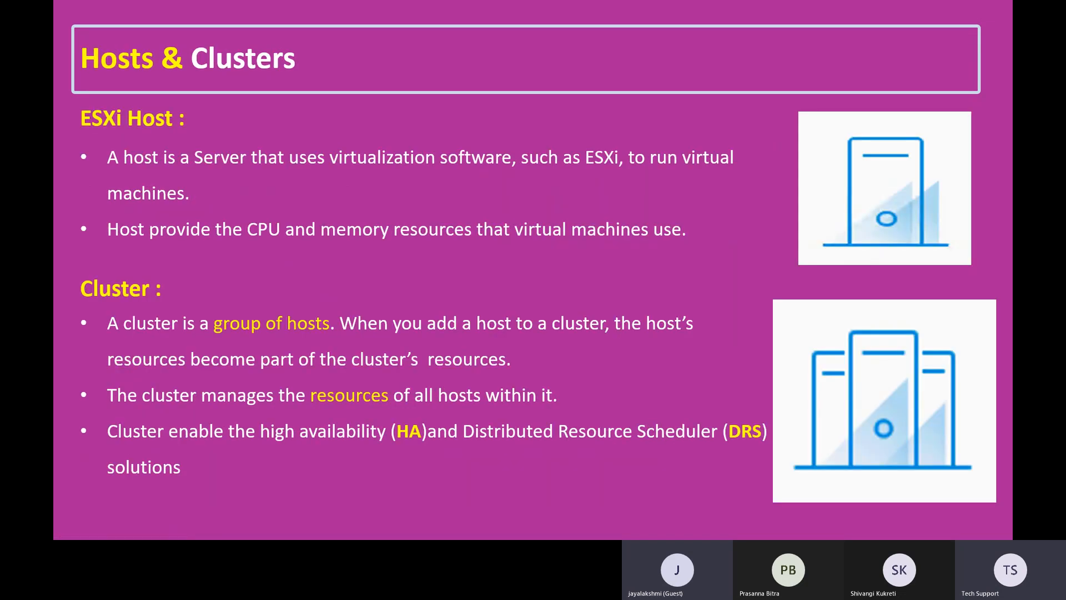
key("Right")
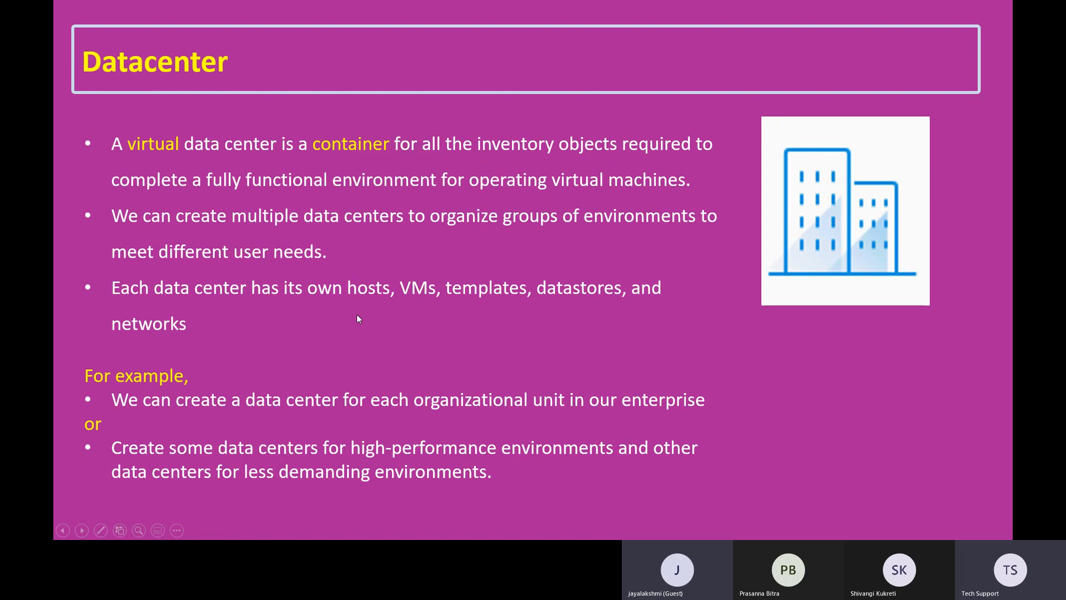
key("Right")
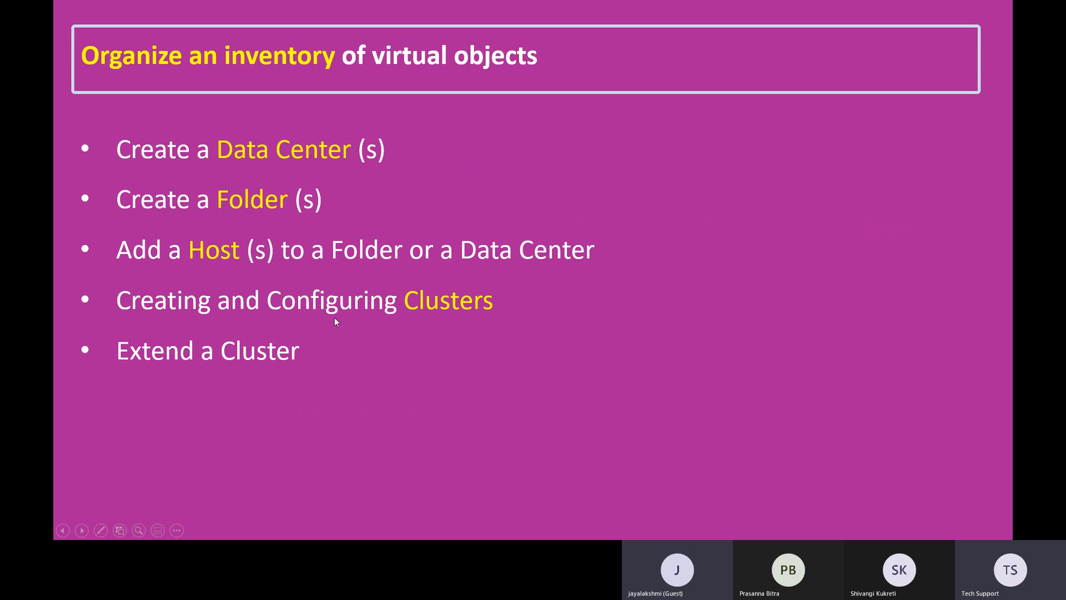
- Return to the vSphere Client and display Demo Lab-Datacenter -1 in the VMs and templates inventory
key("alt+Tab")
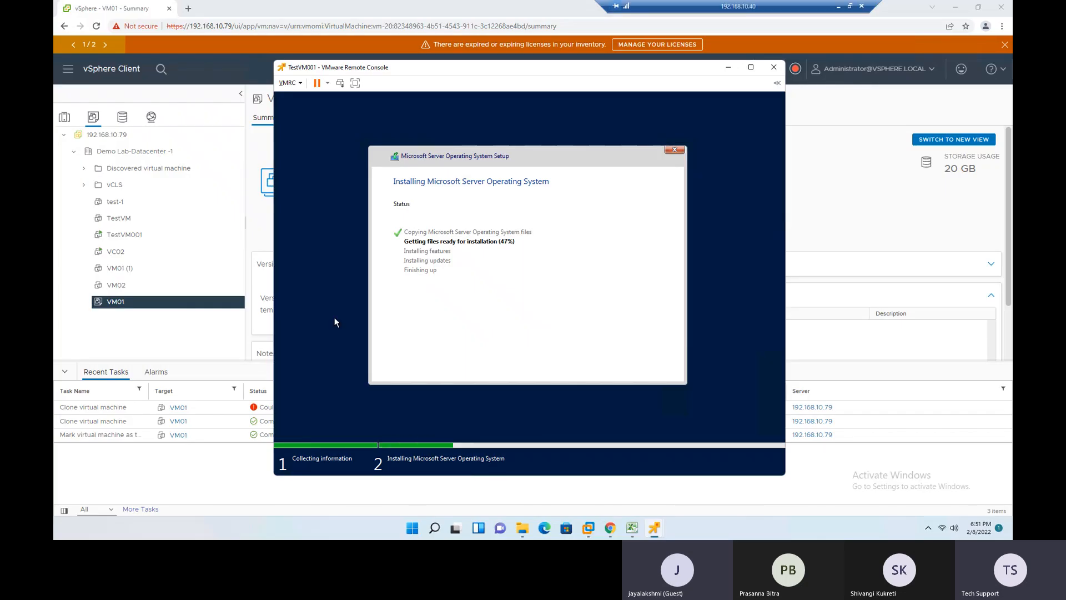
left_click(135, 160)
left_click(135, 159)
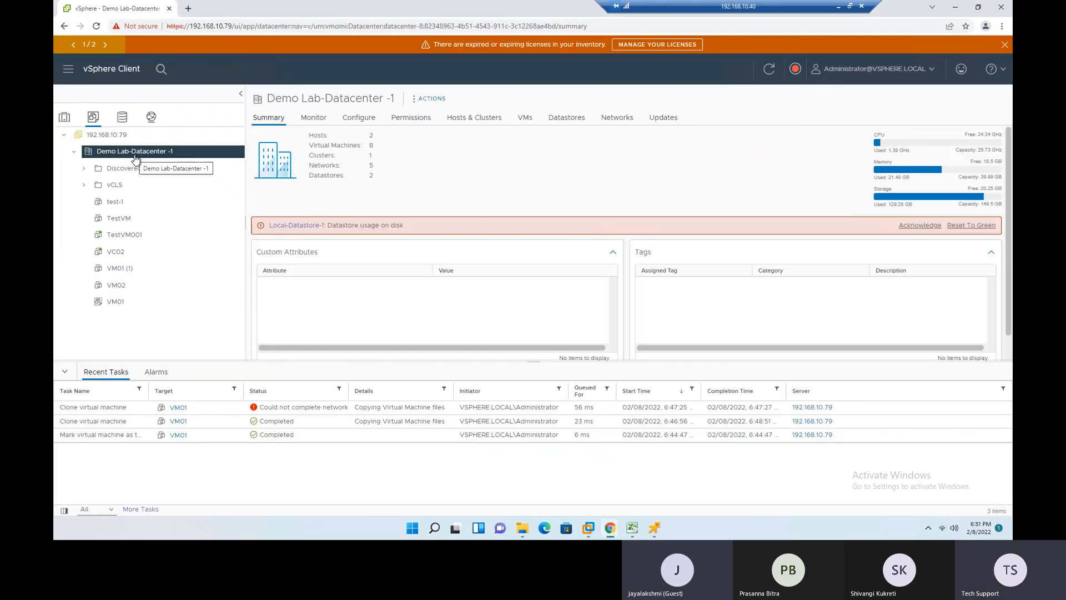
right_click(136, 160)
left_click(93, 121)
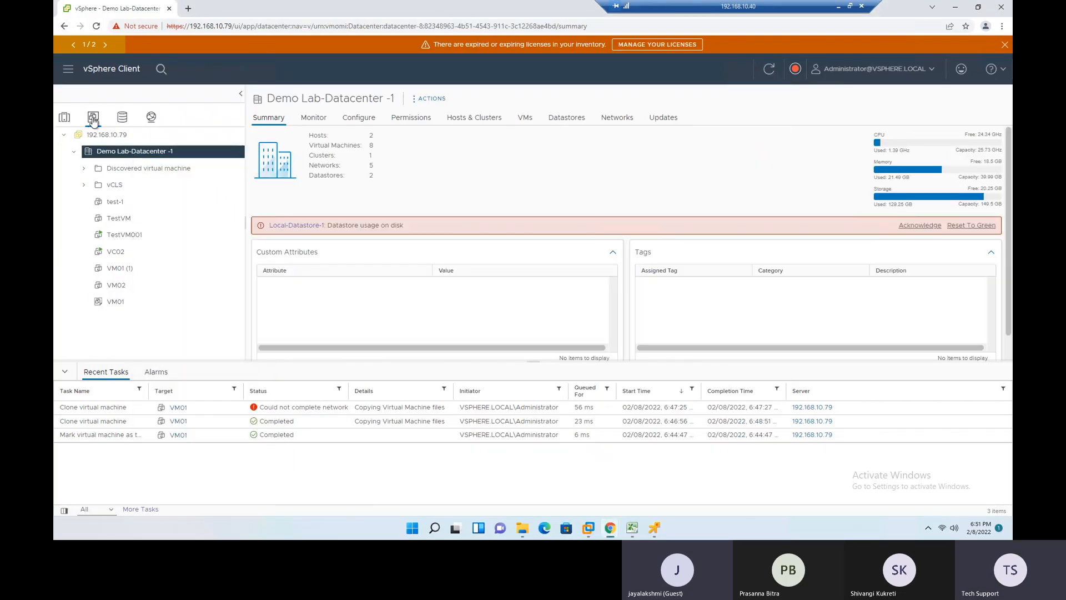
left_click(63, 117)
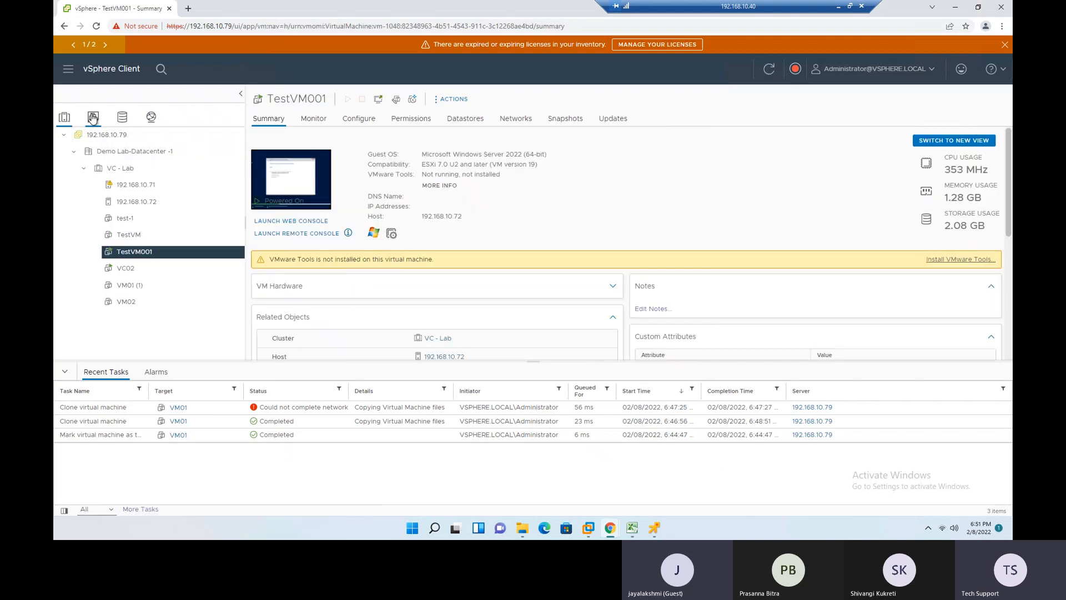
left_click(93, 118)
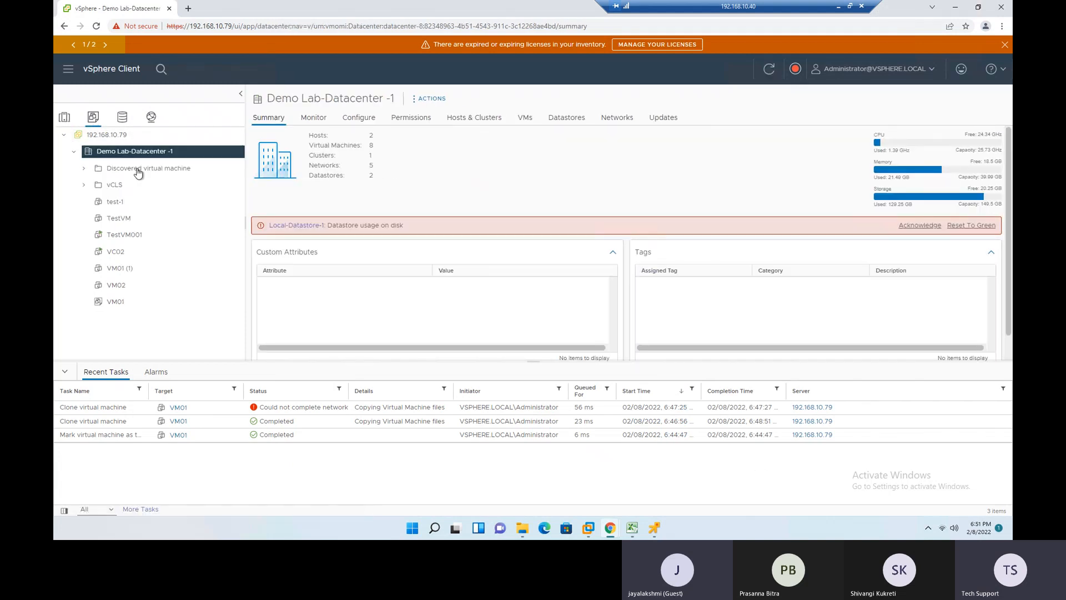
- Create a VM and template folder named "Prod" in Demo Lab-Datacenter -1
right_click(129, 152)
mouse_move(177, 220)
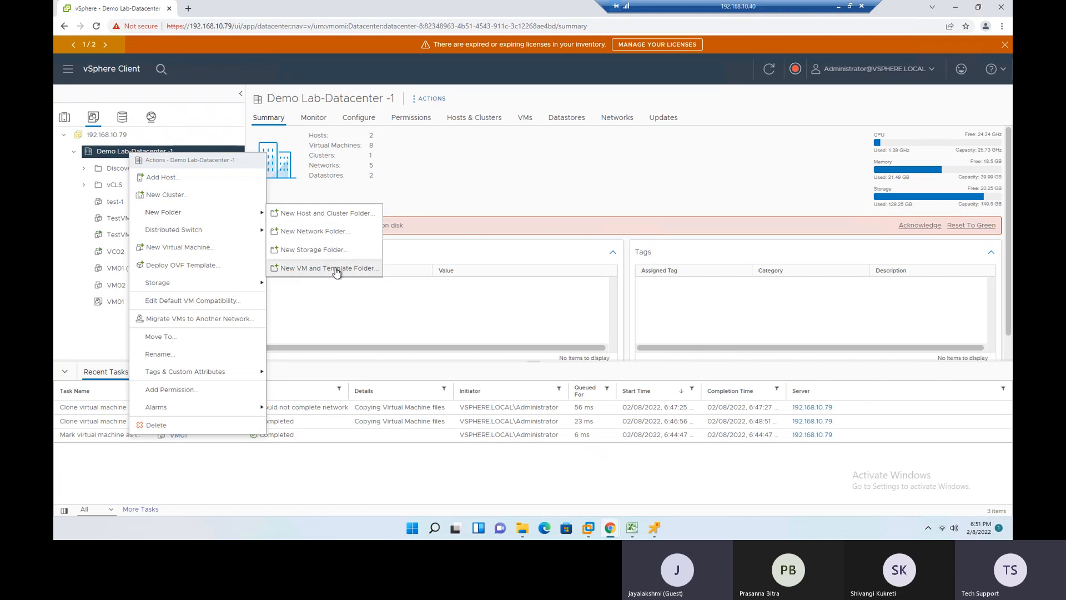
mouse_move(231, 235)
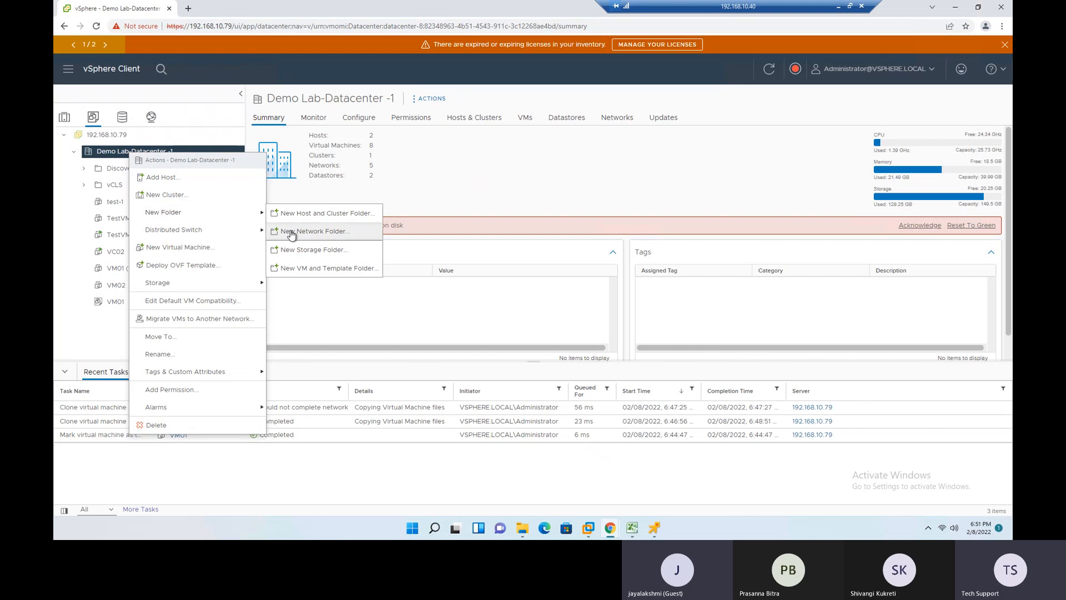
left_click(311, 268)
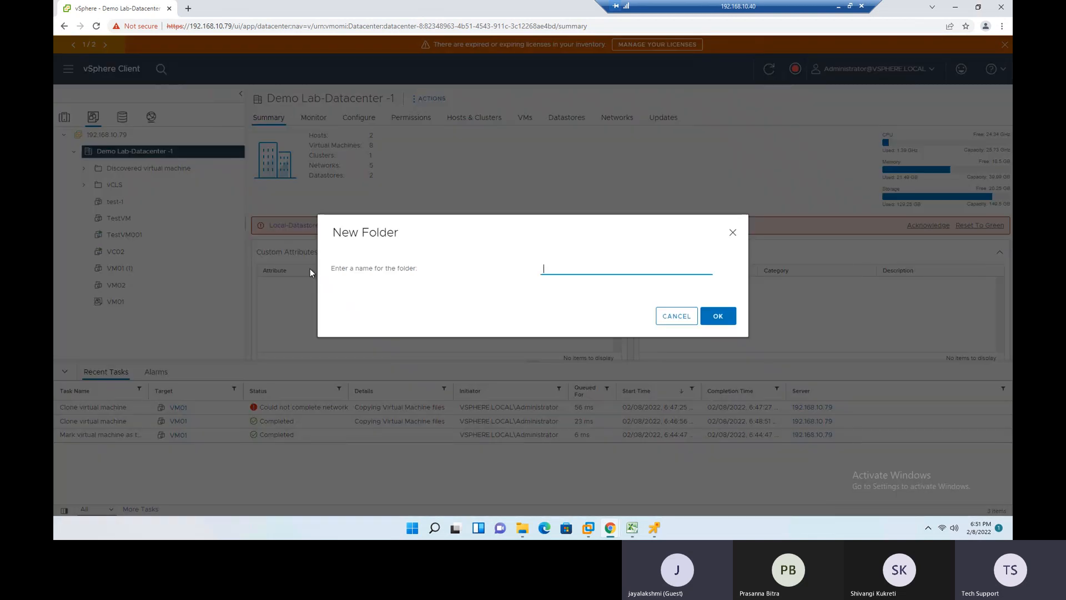
type("Ptof")
key("BackSpace")
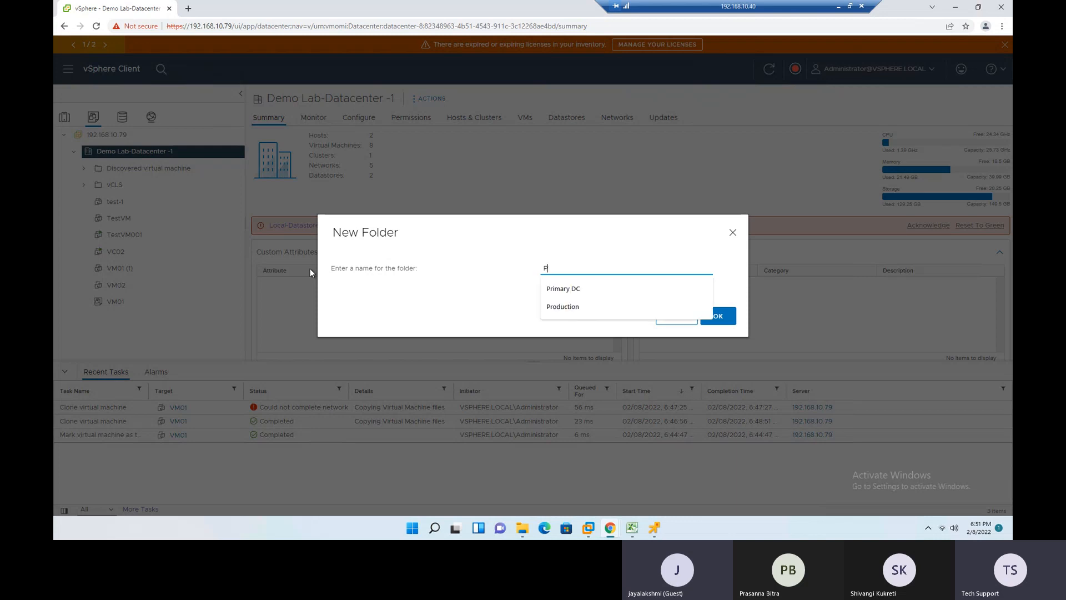
type("ROD")
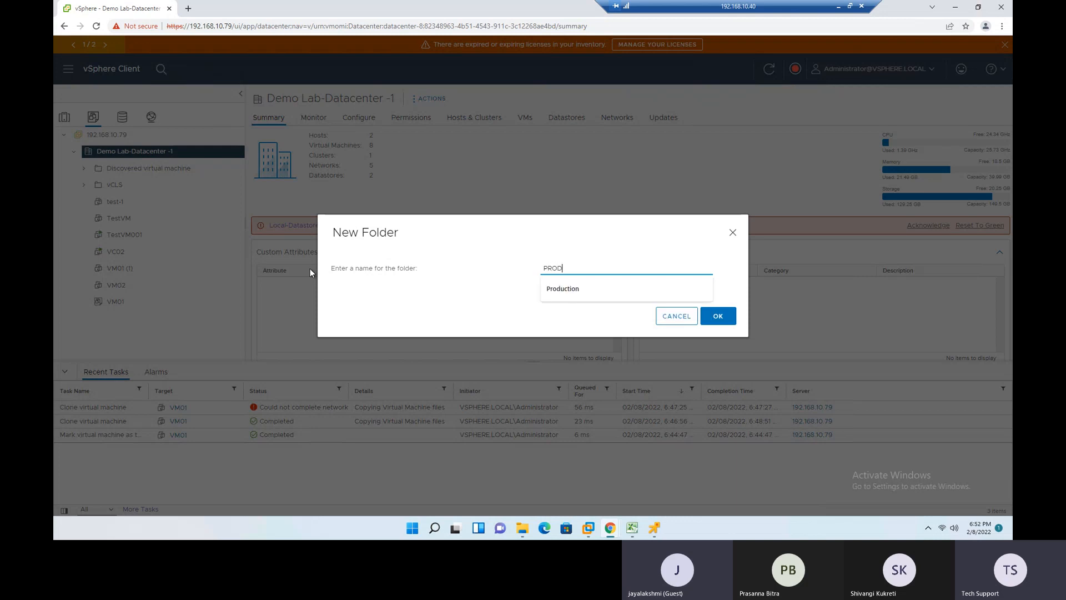
key("BackSpace")
key("BackSpace")
type("rod")
left_click(726, 318)
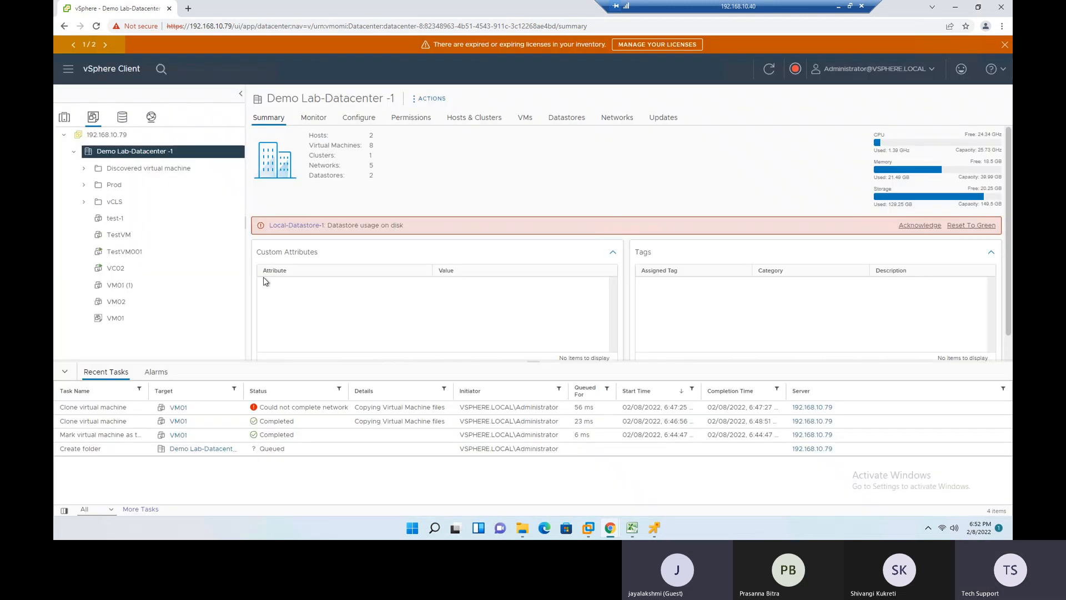
- Create another VM and template folder named "TestDev" in Demo Lab-Datacenter -1
right_click(119, 152)
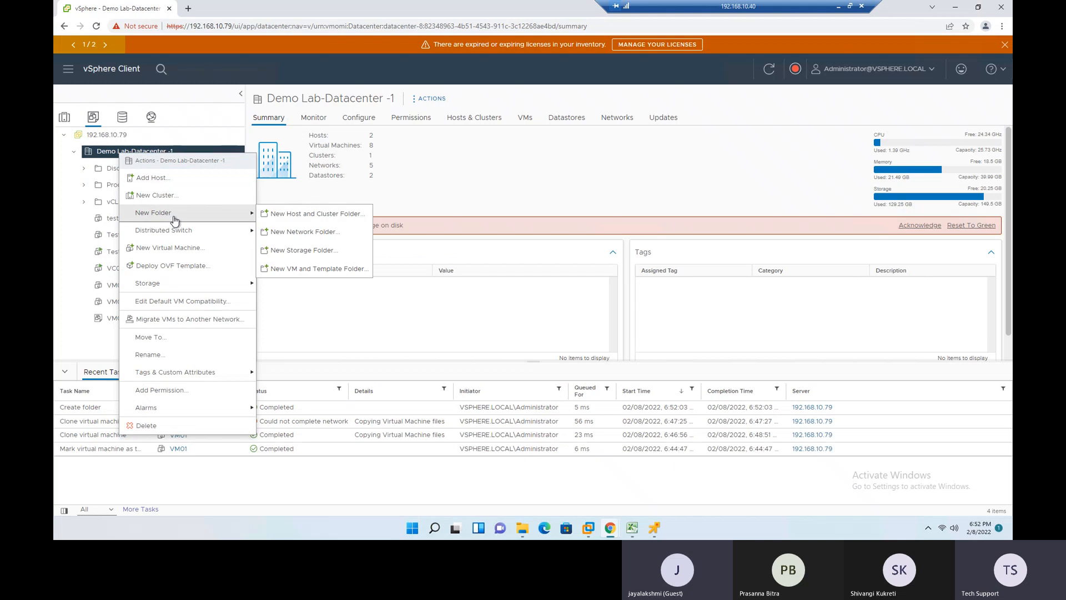
mouse_move(211, 214)
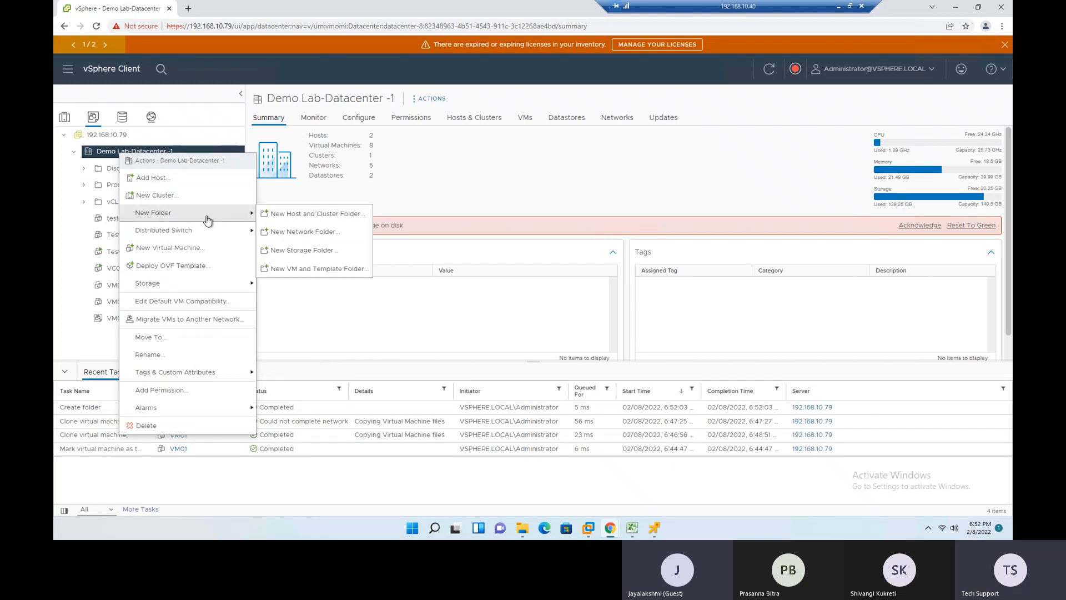
left_click(314, 271)
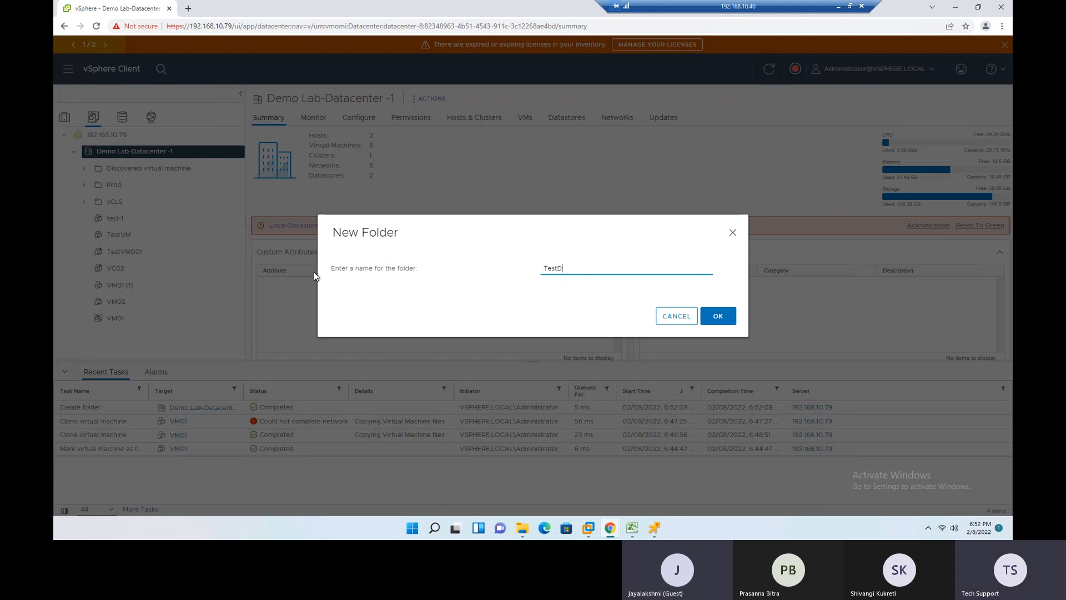
type("ev")
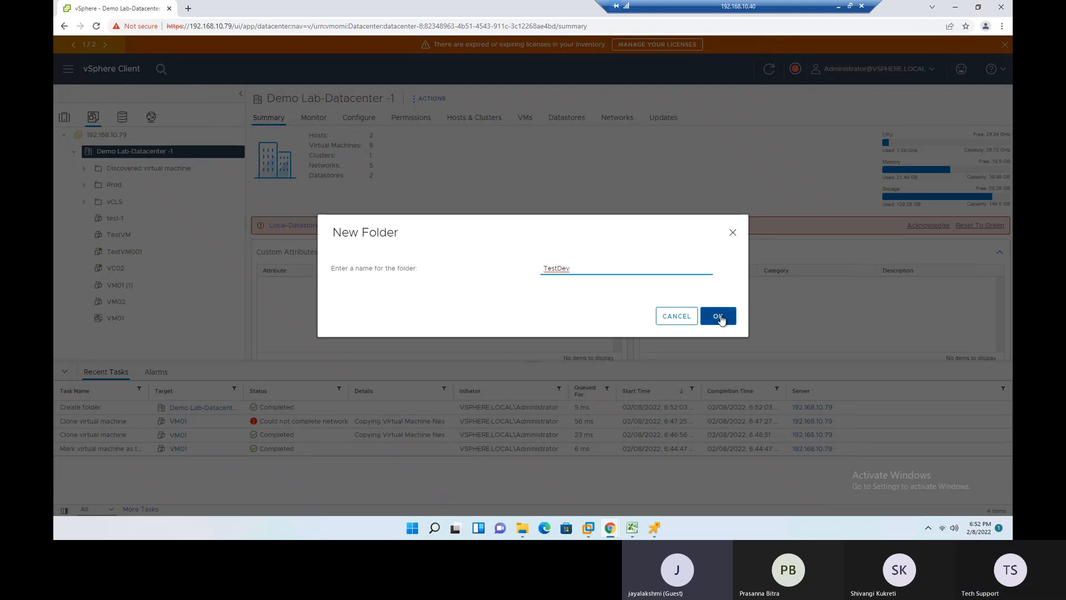
left_click(717, 316)
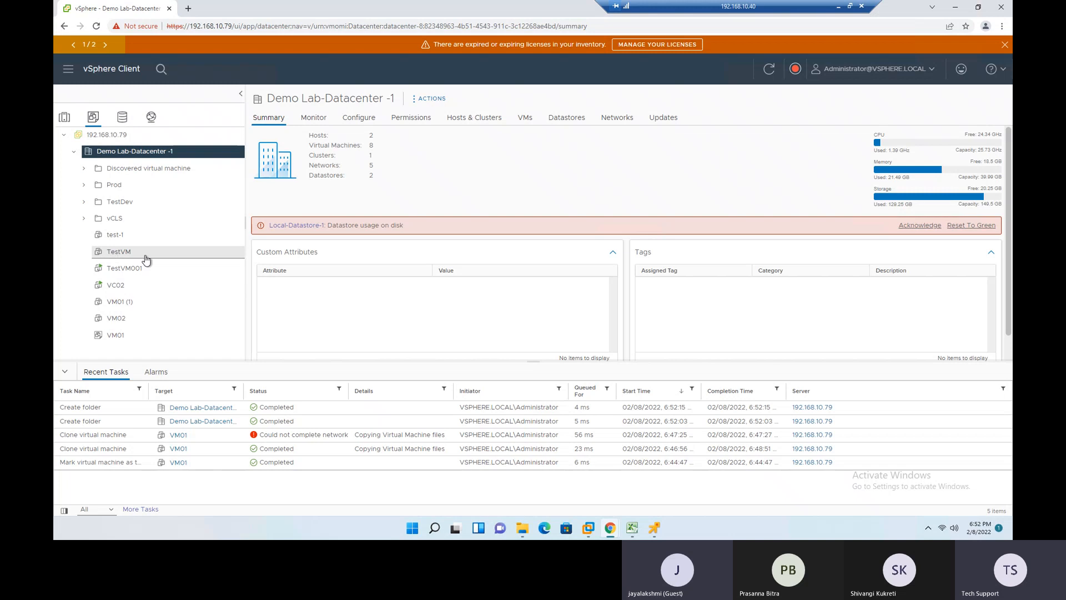
- Move the test-1, TestVM and TestVM001 virtual machines into the TestDev folder
left_click(116, 237)
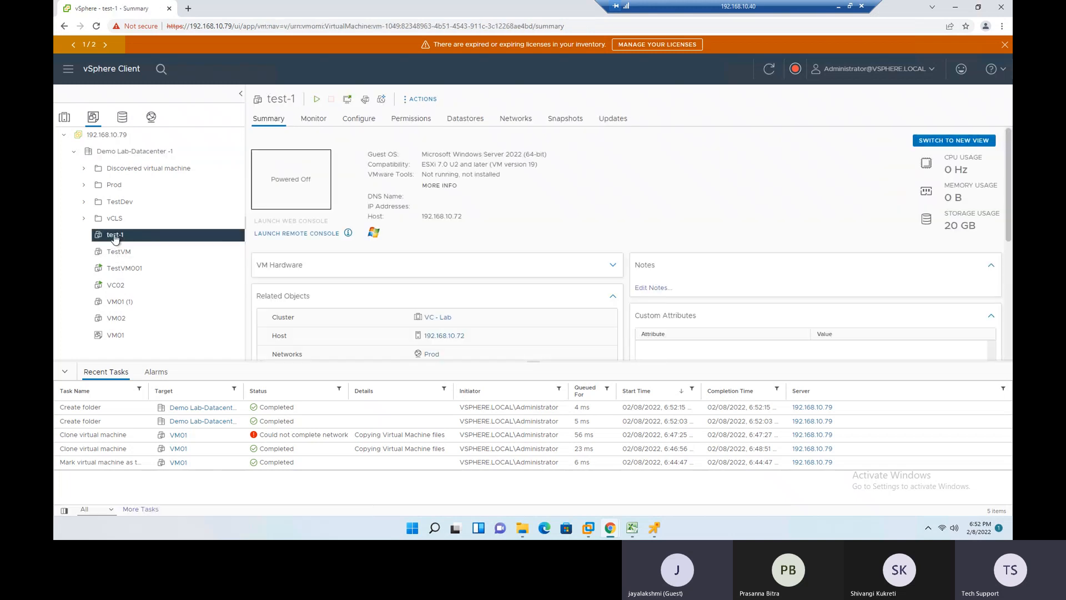
left_click_drag(116, 238, 115, 205)
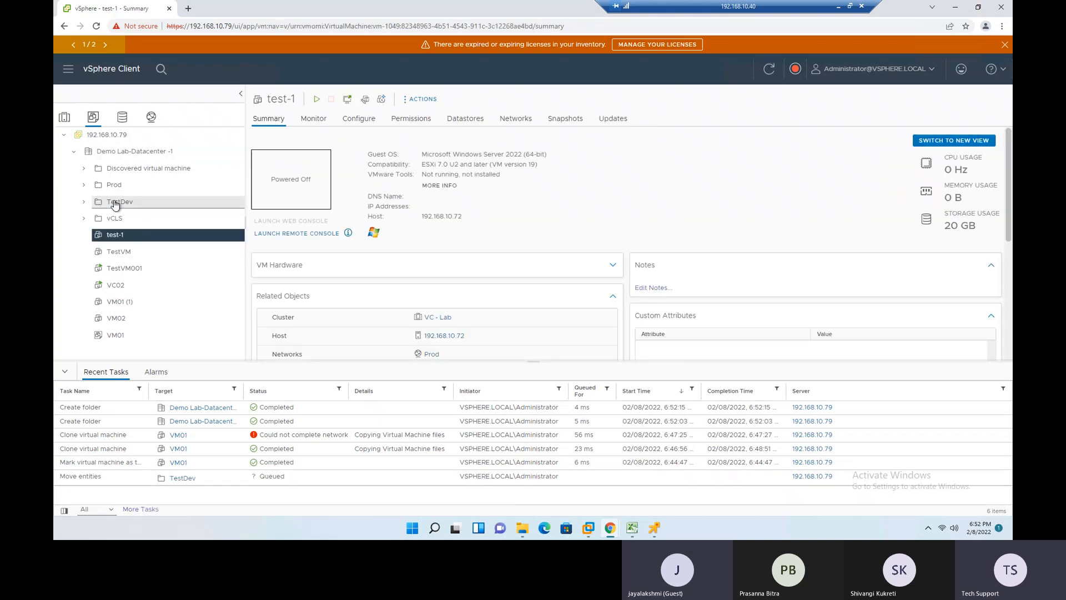
left_click(84, 202)
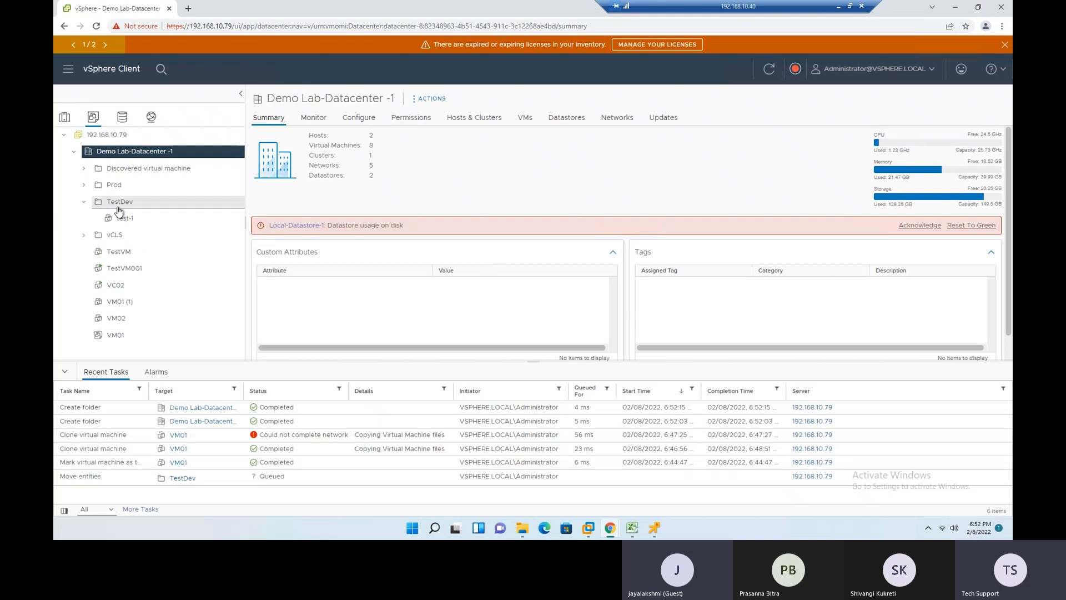
left_click(119, 252)
left_click_drag(119, 251, 121, 205)
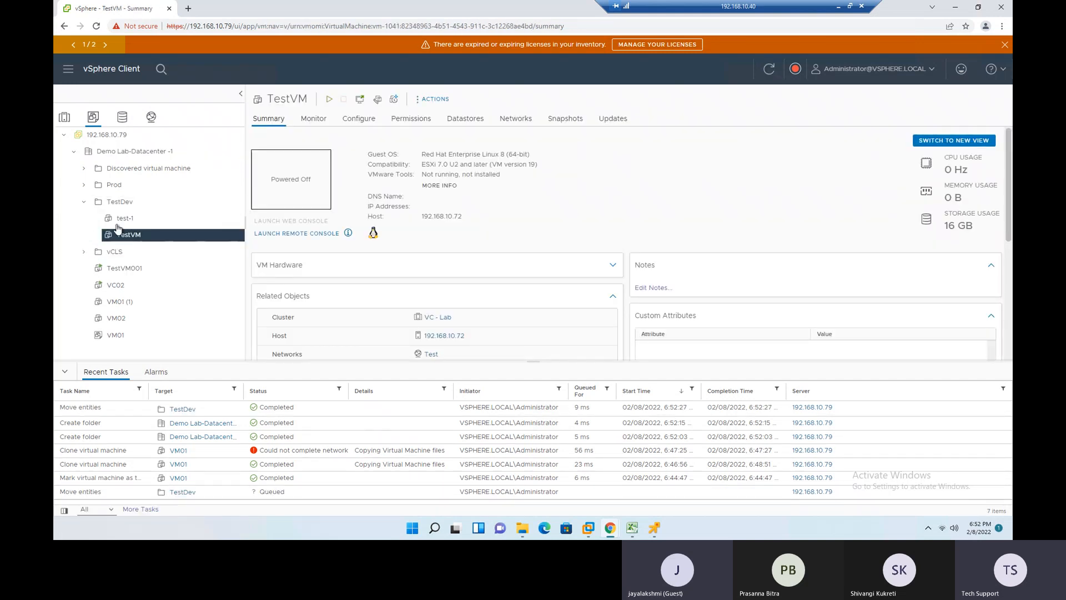
left_click(136, 270)
left_click_drag(137, 273, 131, 202)
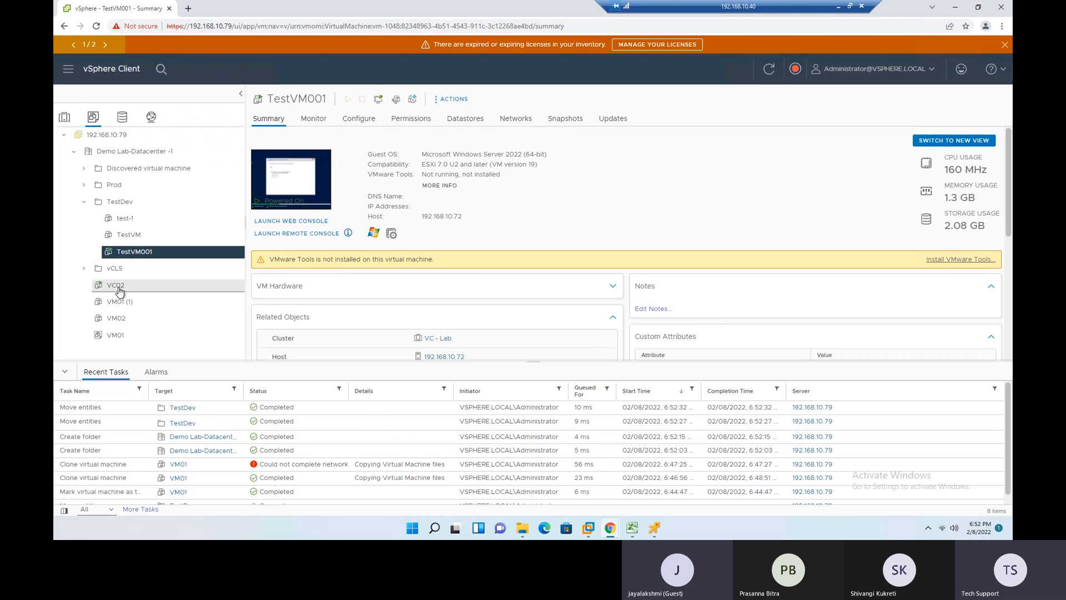
- Move the VC02 and VM02 virtual machines into the Prod folder
left_click(155, 292)
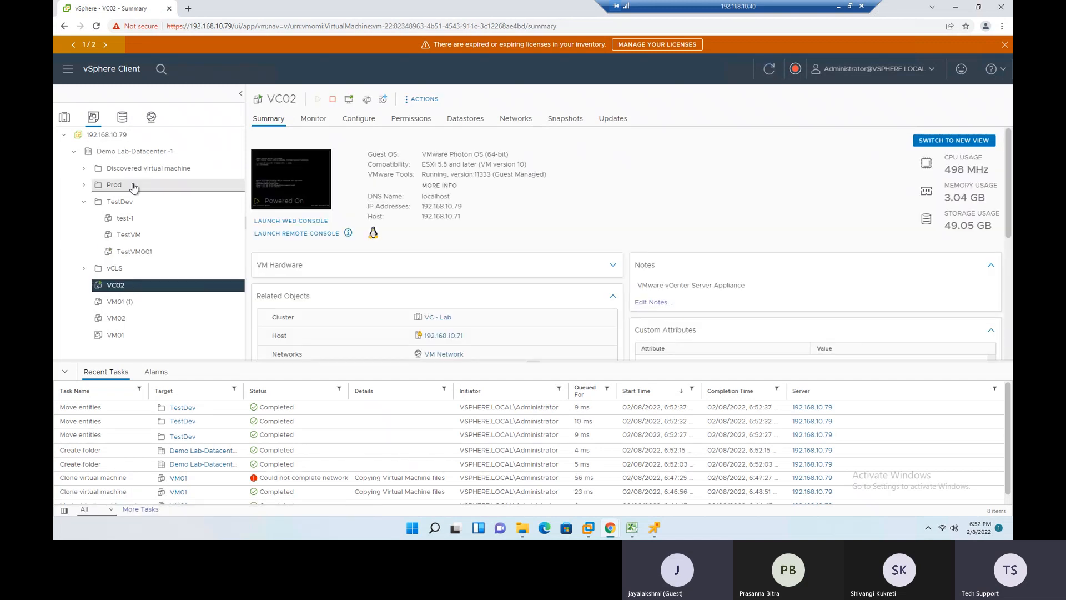
left_click_drag(122, 292, 115, 188)
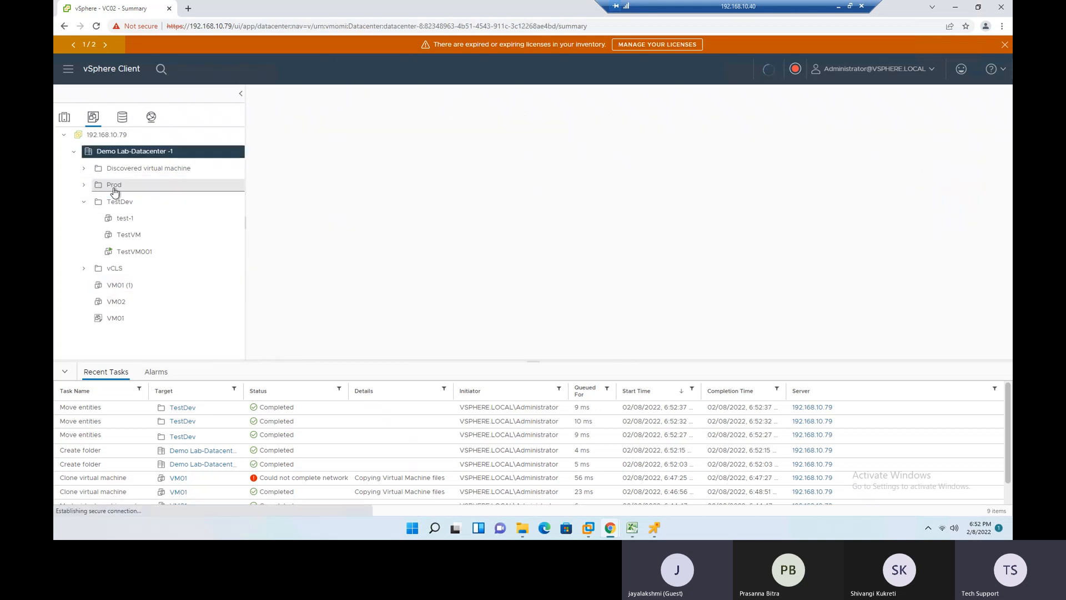
left_click(120, 285)
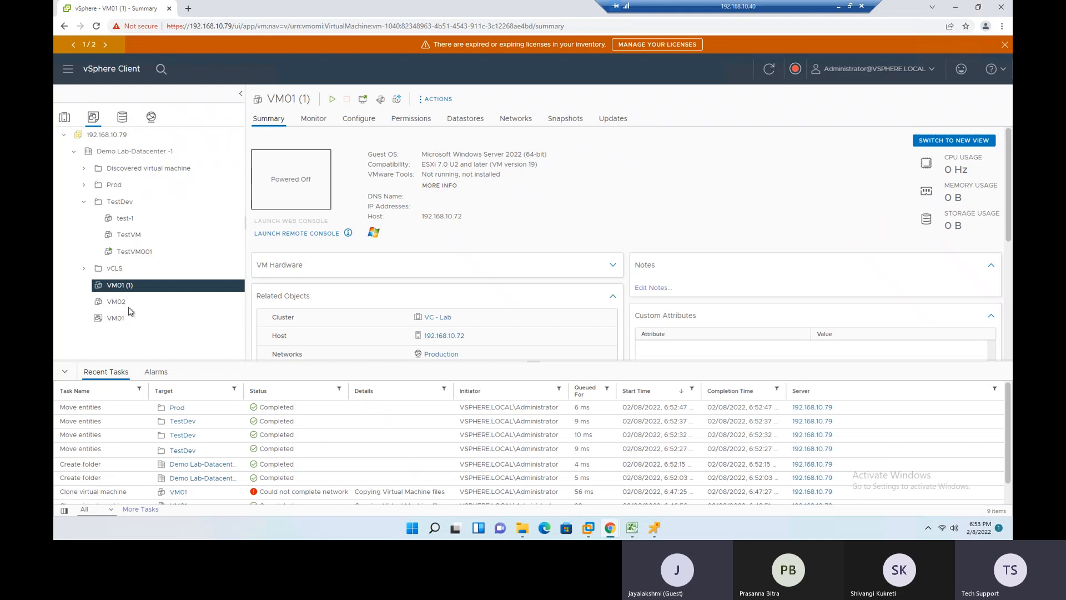
left_click(113, 305)
right_click(114, 305)
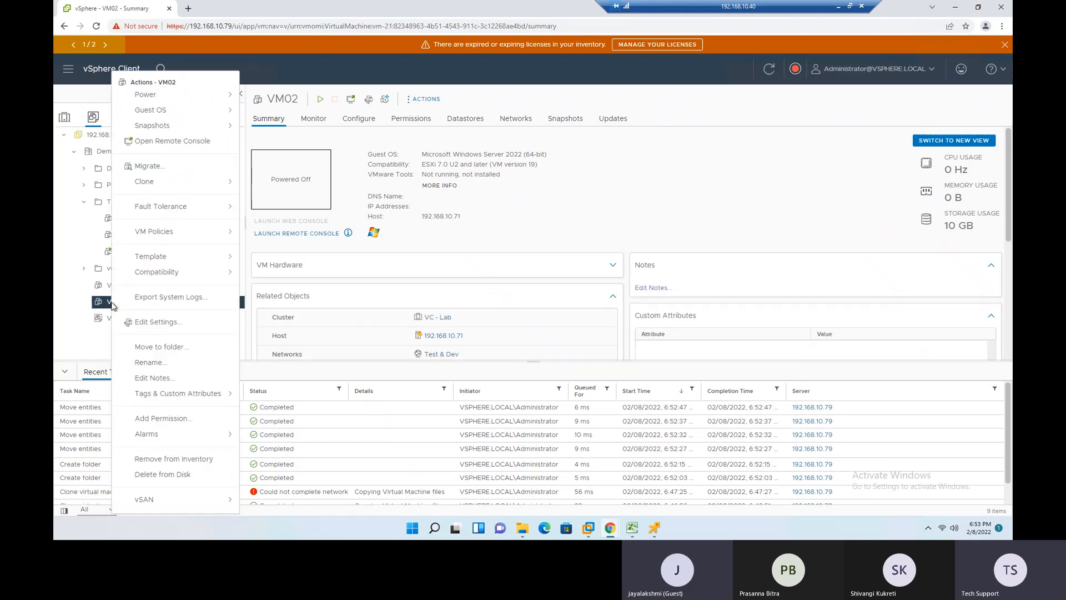
left_click(175, 350)
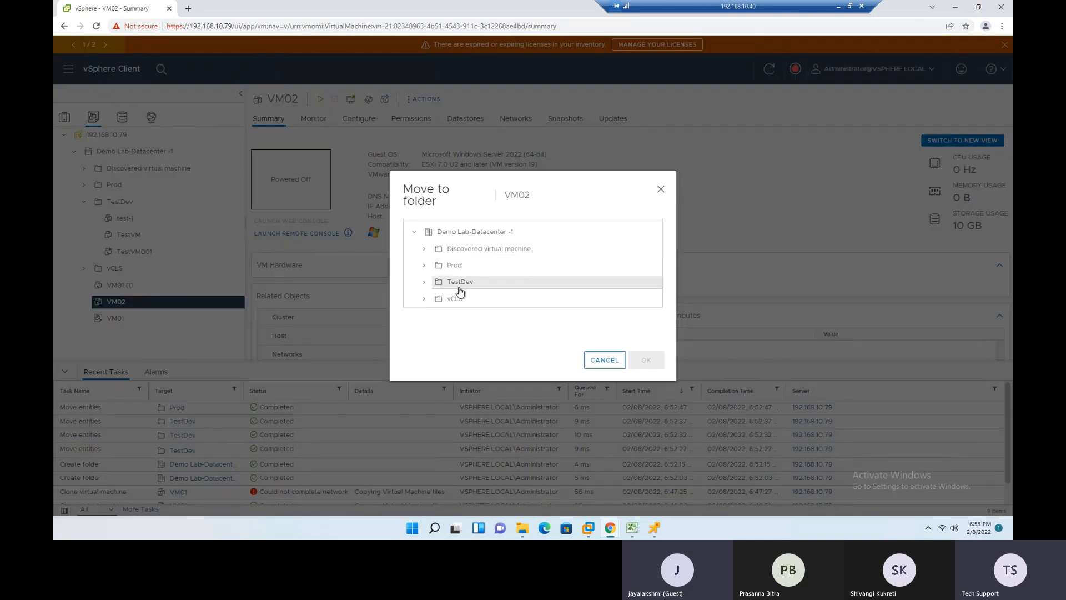
left_click(451, 266)
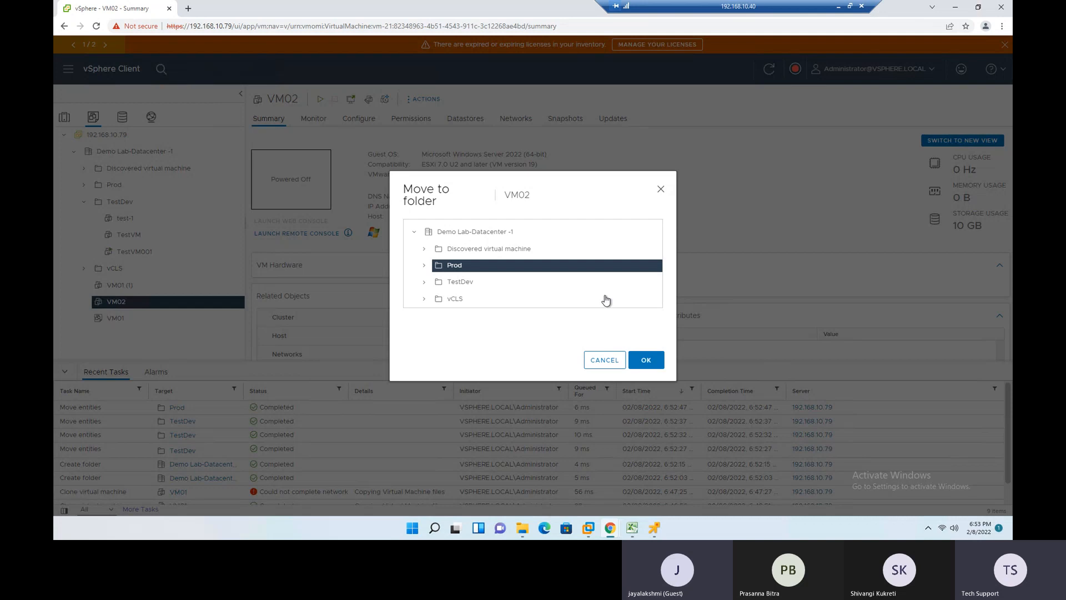
left_click(646, 360)
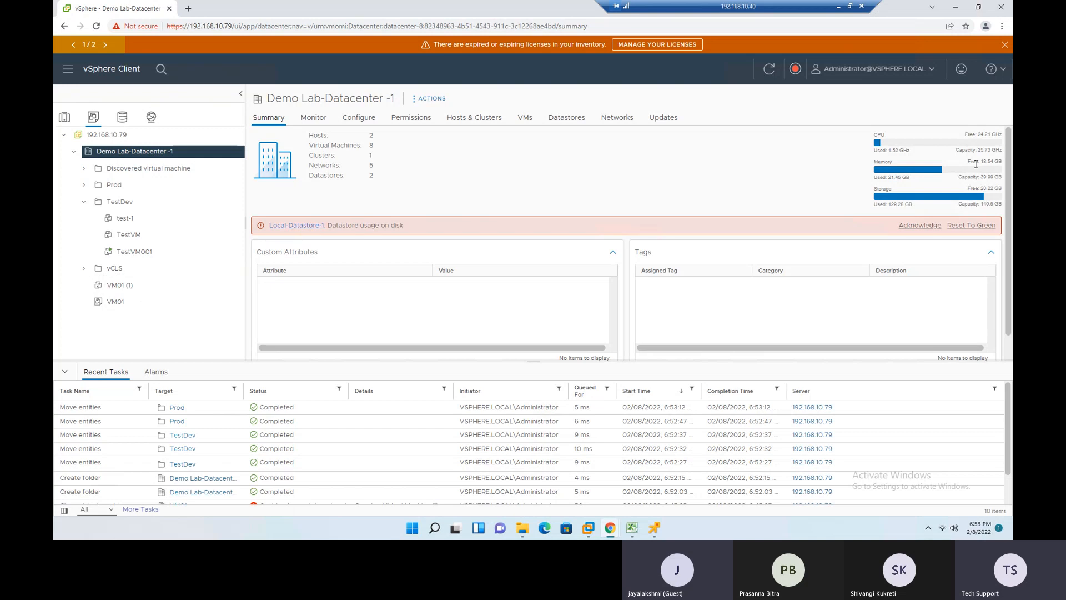
- Check the datacenter's free storage, the recent tasks and TestVM001's installation progress, and return to the inventory slide
left_click_drag(982, 191, 999, 189)
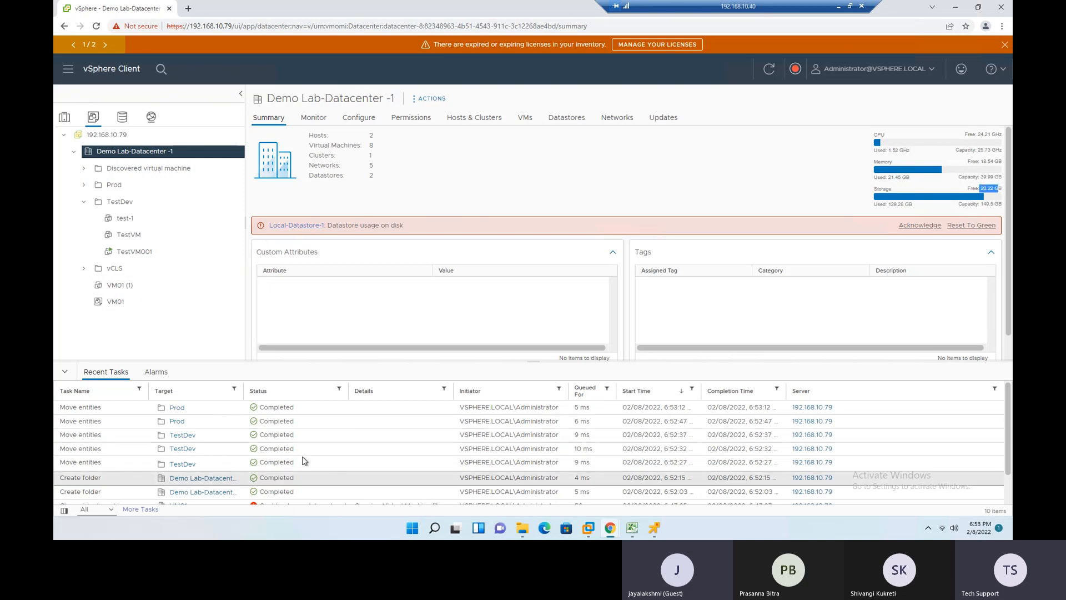
scroll(327, 469, "down", 1)
left_click(654, 528)
left_click(701, 463)
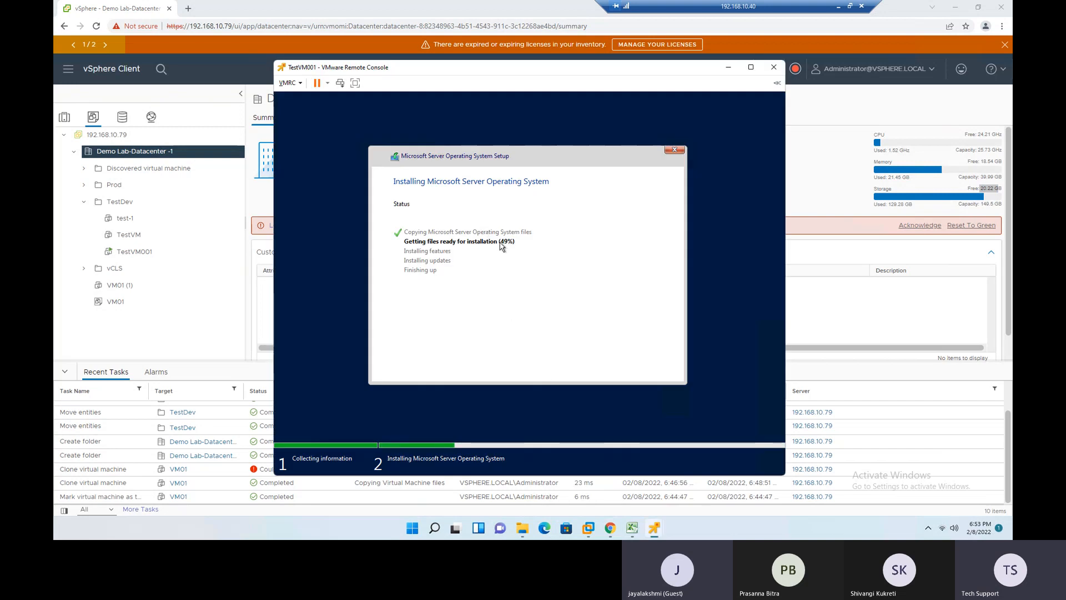
left_click(802, 268)
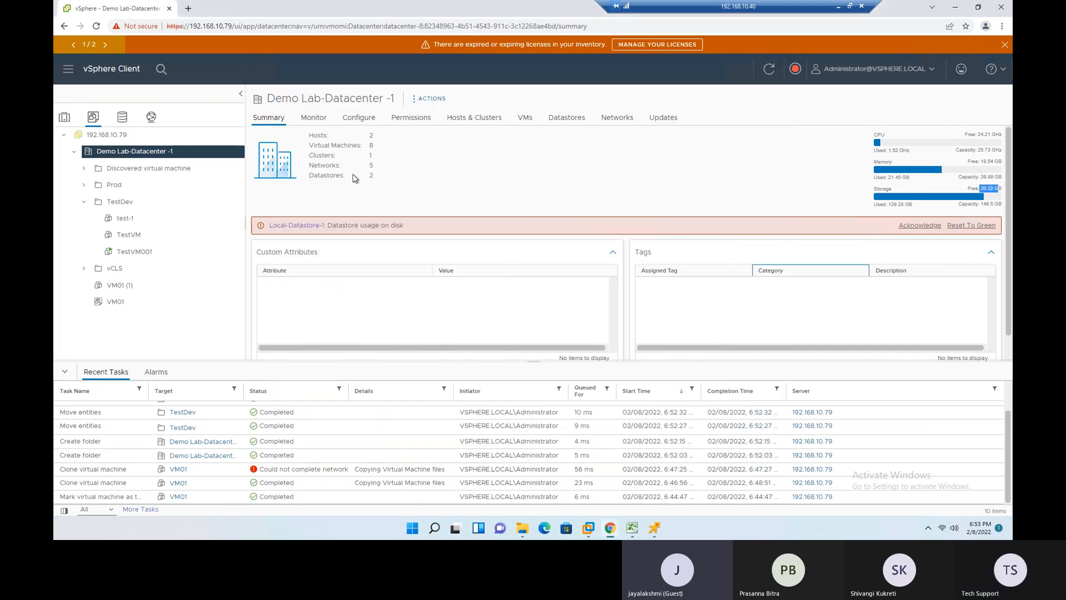
left_click(838, 7)
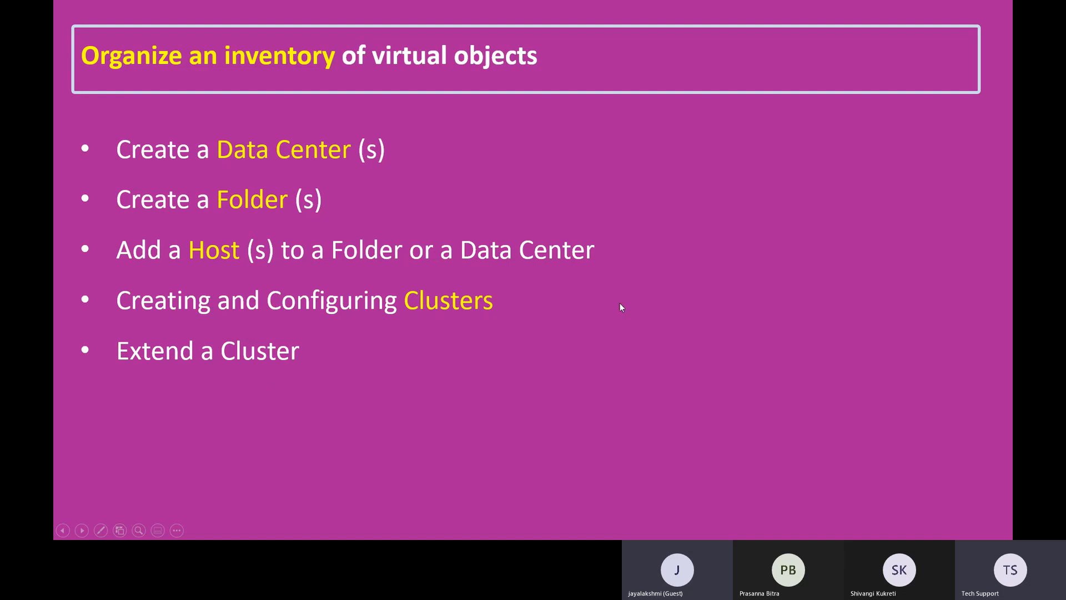
- Switch to the vSphere Client and compare the Hosts and Clusters inventory with the VMs and Templates inventory
key("alt+Tab")
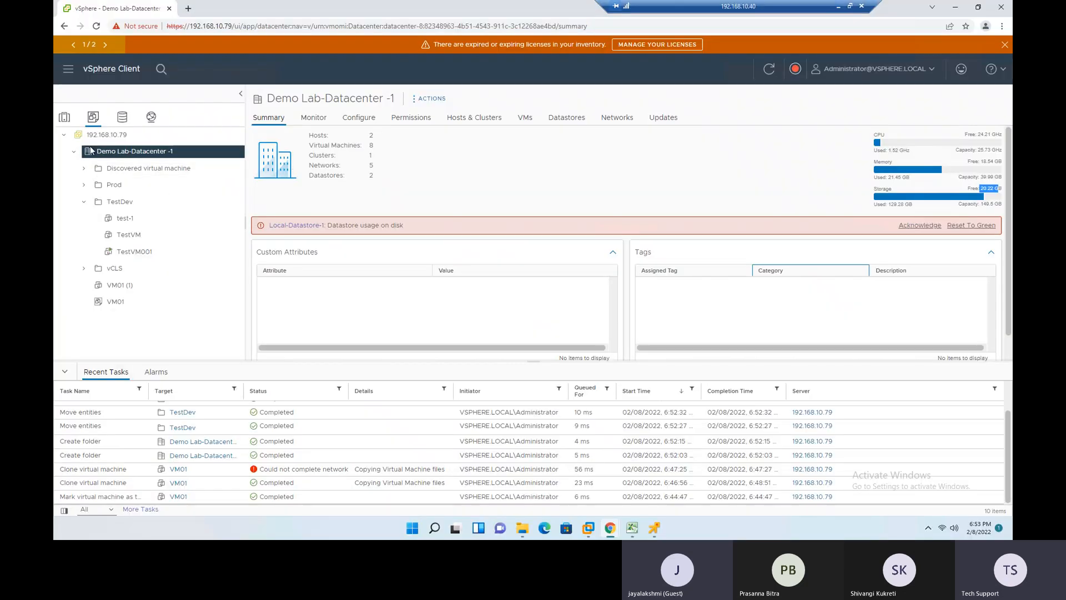
left_click(65, 118)
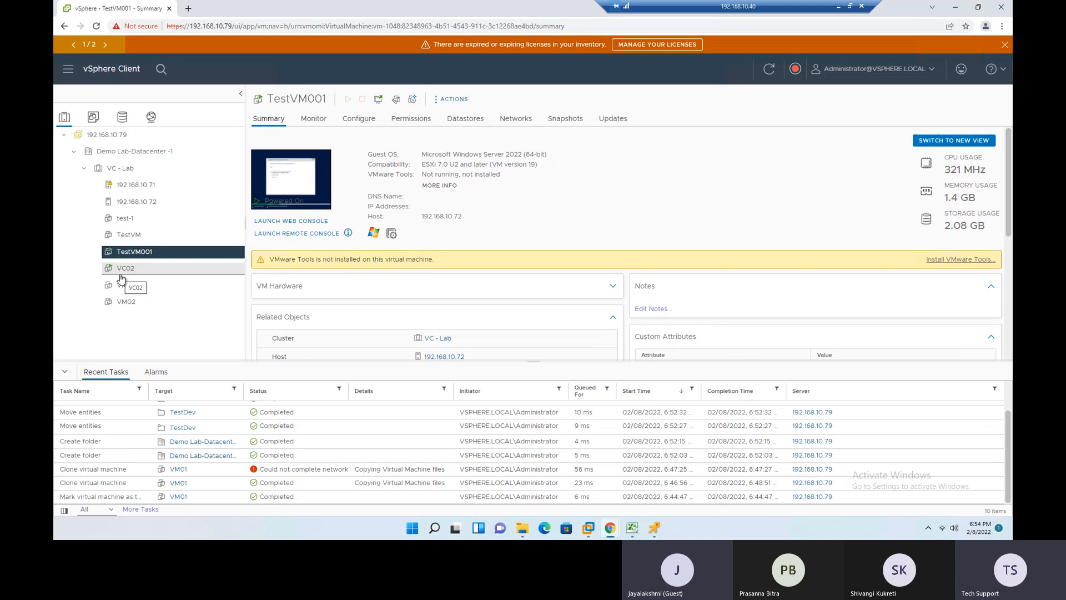
left_click(93, 116)
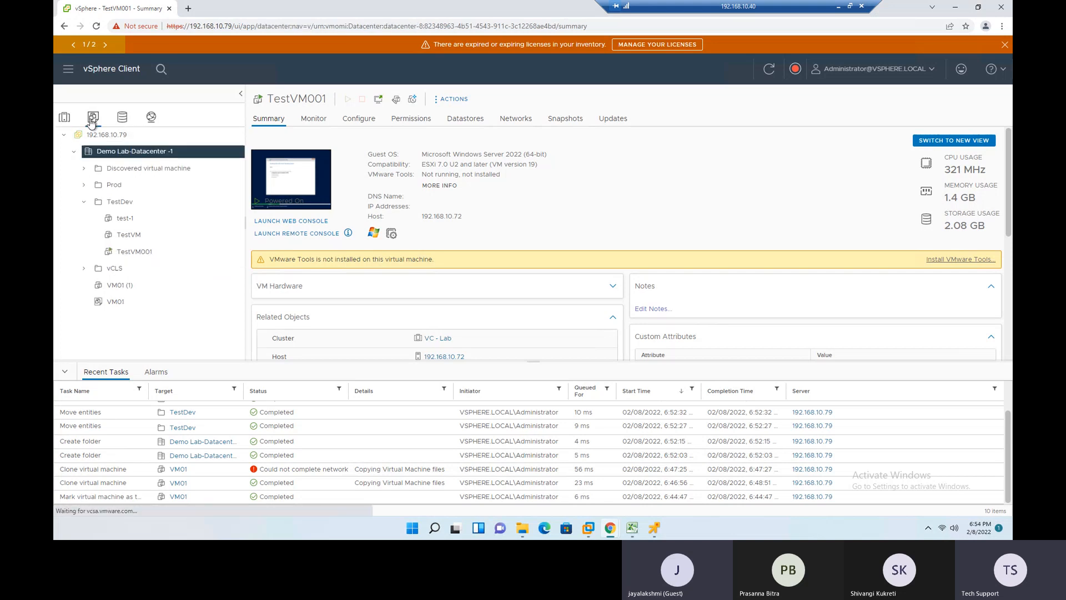
- Browse the VM01 template's folder in Local-Datastore-01 and examine the file type of VM01.vmtx, widening the columns to read it
left_click(111, 305)
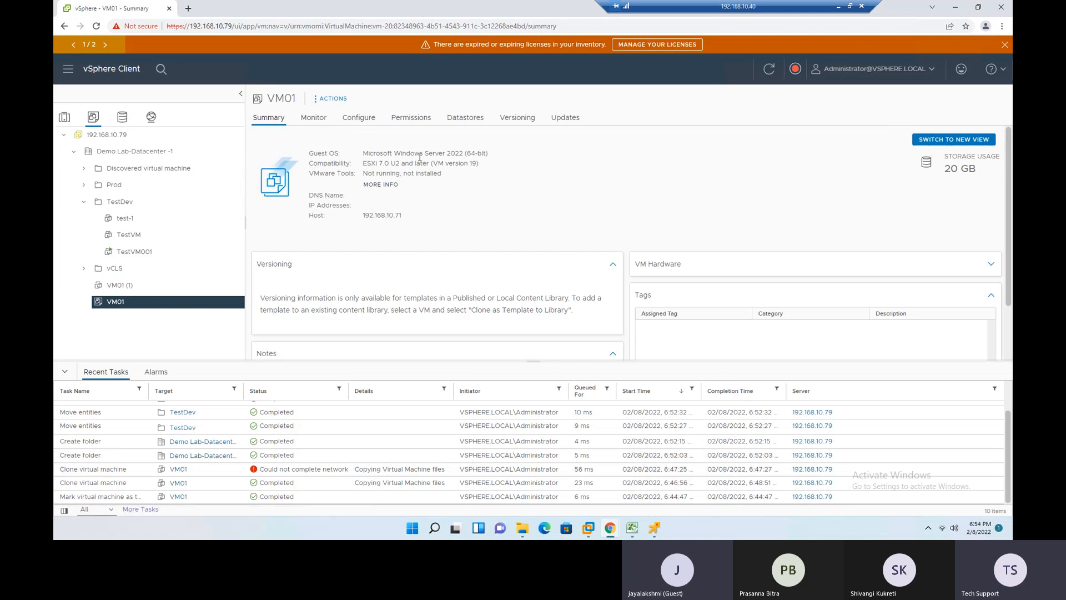
left_click(464, 127)
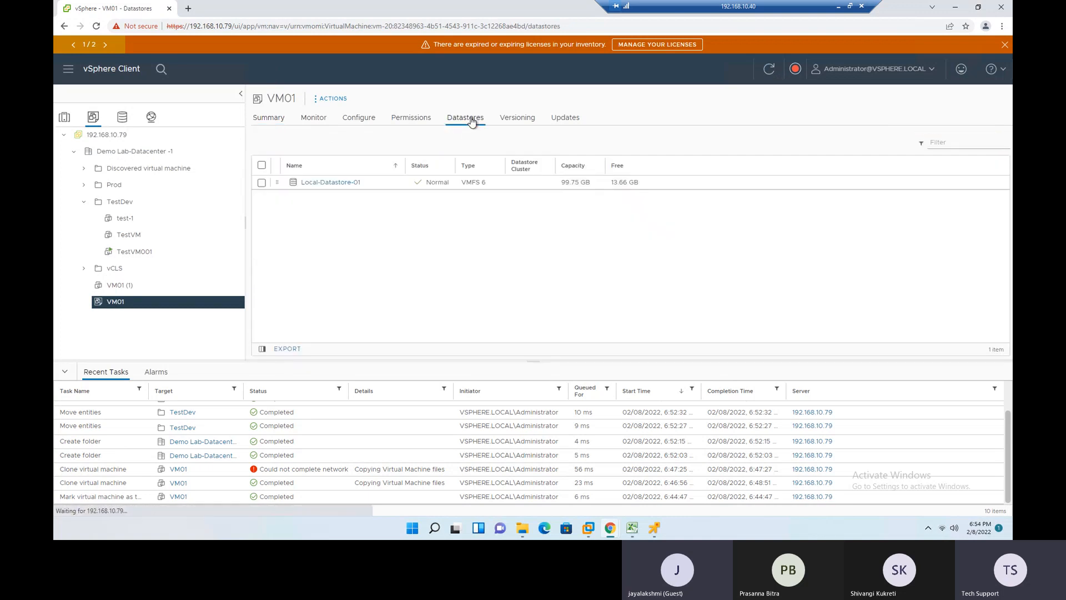
left_click(333, 185)
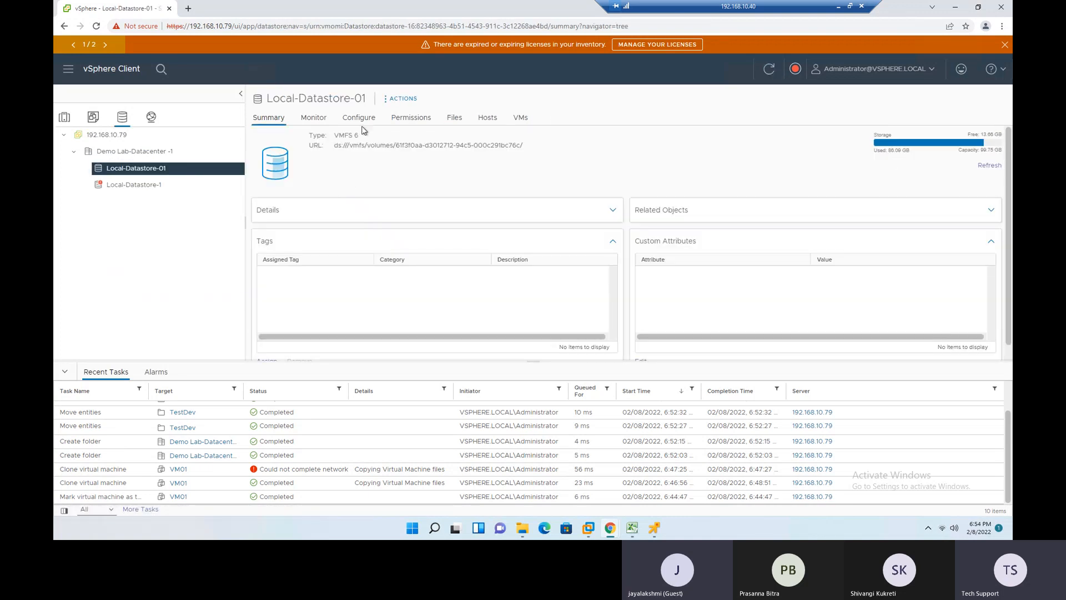
left_click(462, 123)
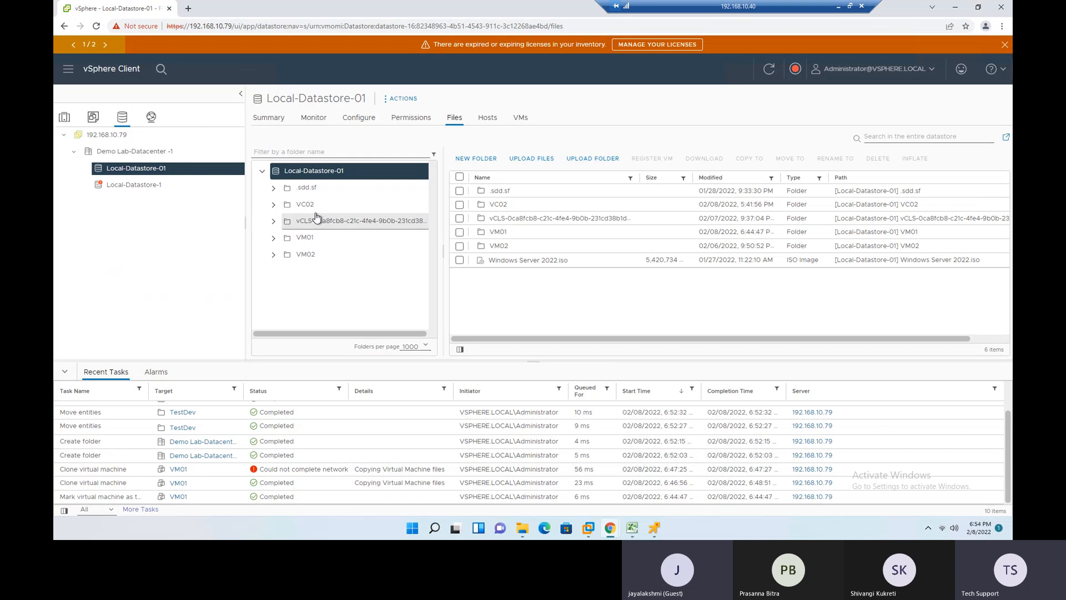
left_click(305, 239)
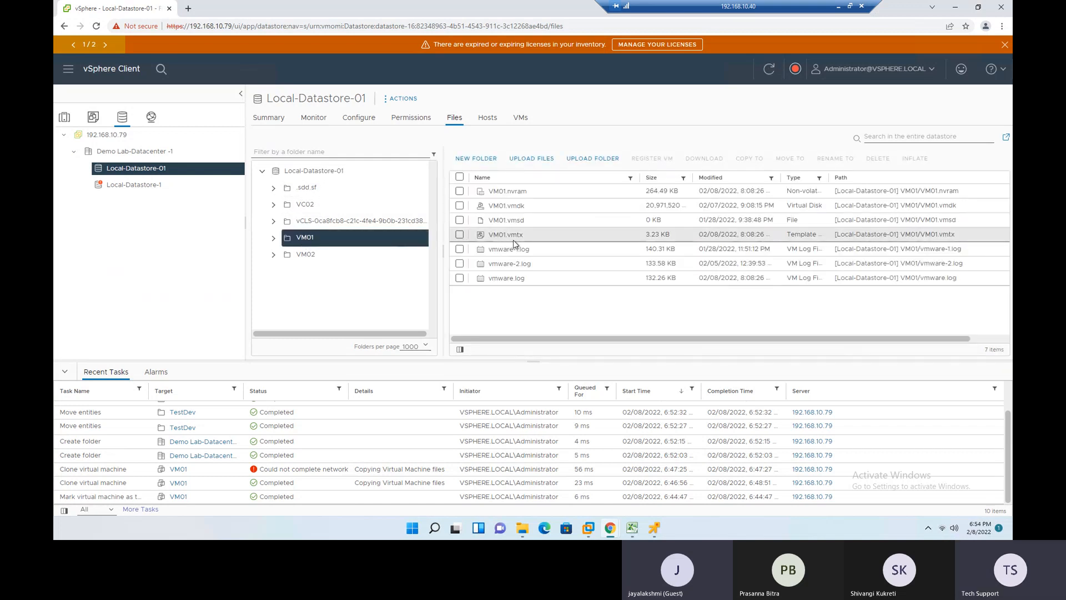
left_click_drag(829, 177, 860, 172)
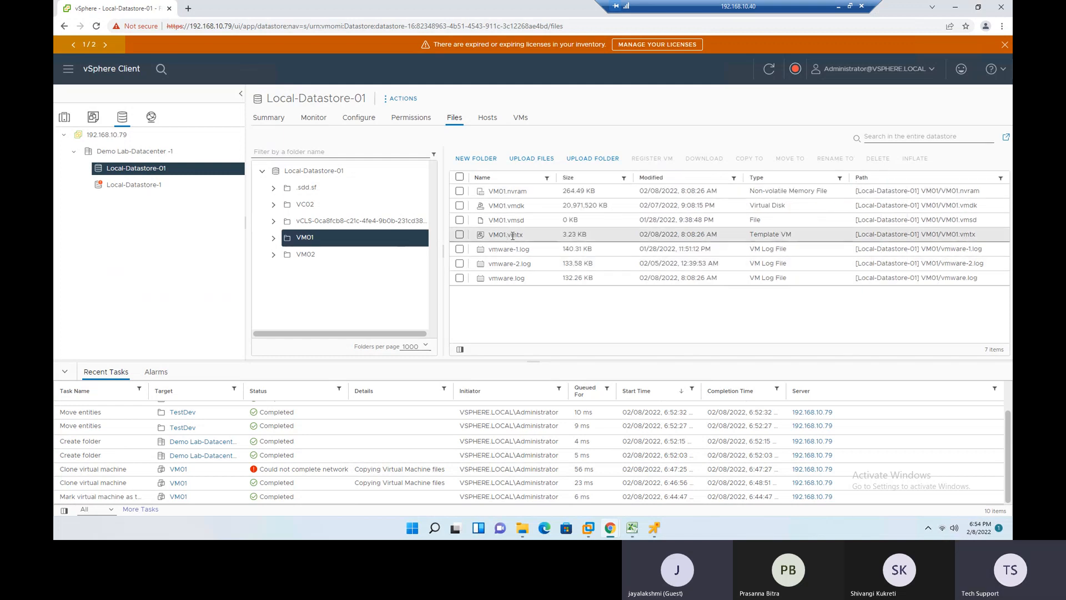
left_click_drag(806, 235, 744, 235)
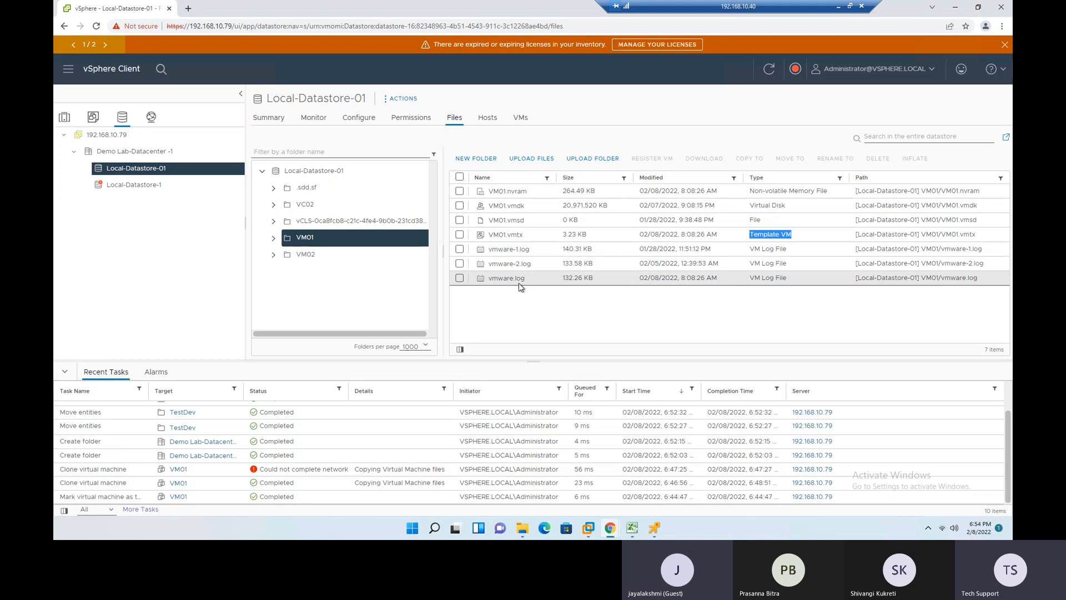
- Compare where the VM01 template is listed in the host and VM inventories, and review its summary
left_click(67, 118)
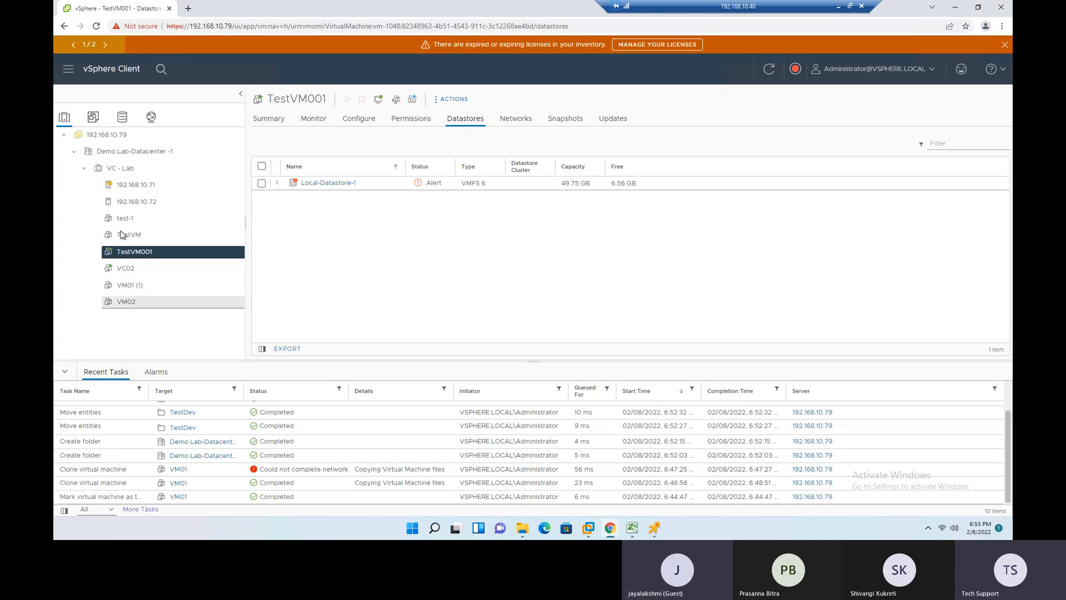
left_click(94, 119)
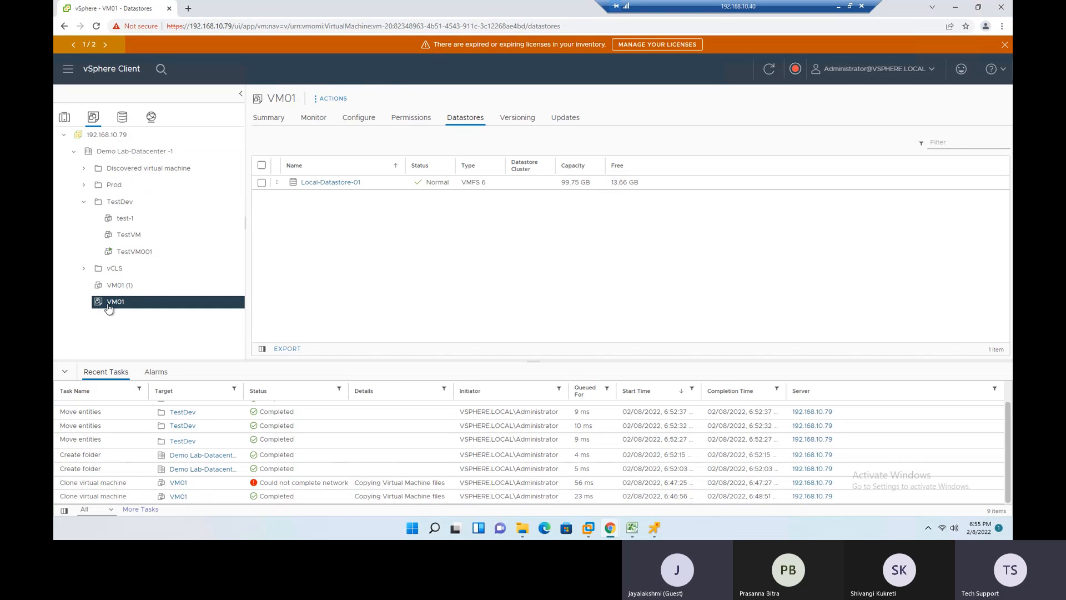
left_click(276, 120)
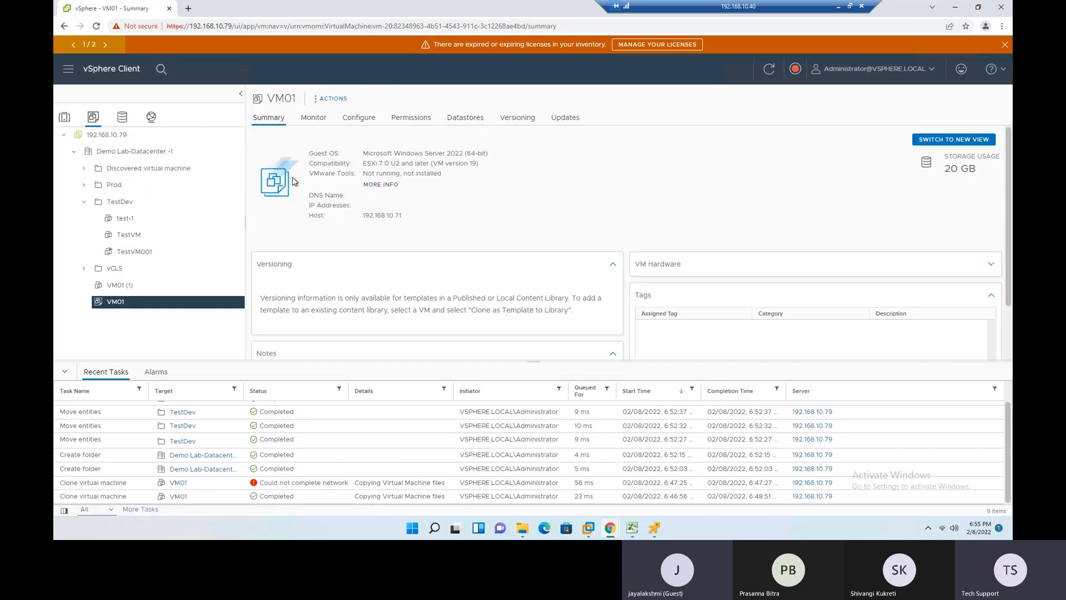
scroll(394, 232, "down", 3)
scroll(416, 286, "up", 3)
left_click(69, 120)
- Return to the slideshow and advance past the Datacenter slide to the closing Thank You slide
left_click(839, 8)
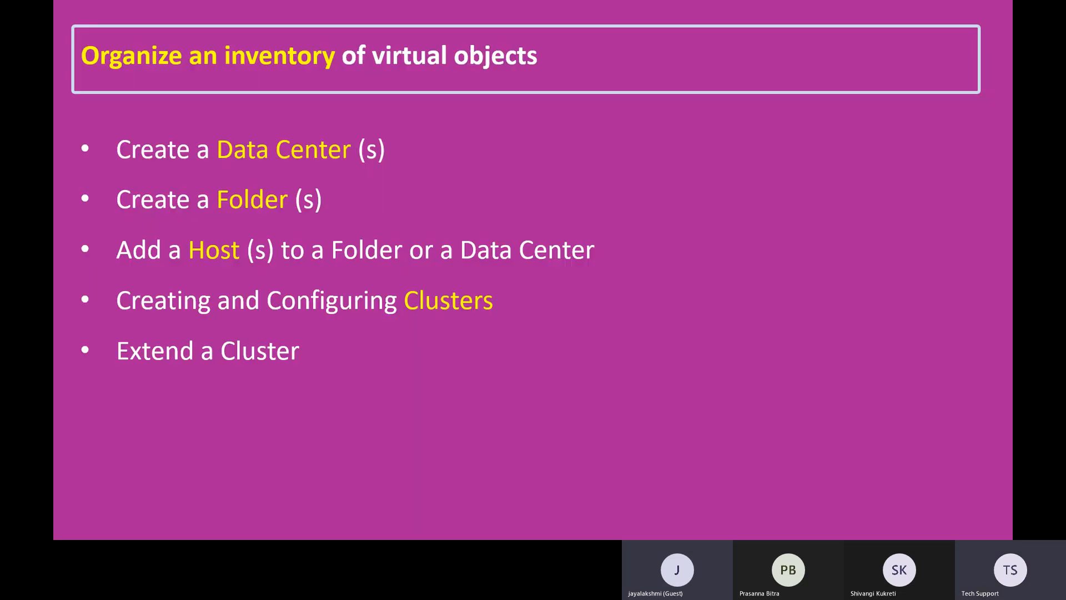
left_click(638, 279)
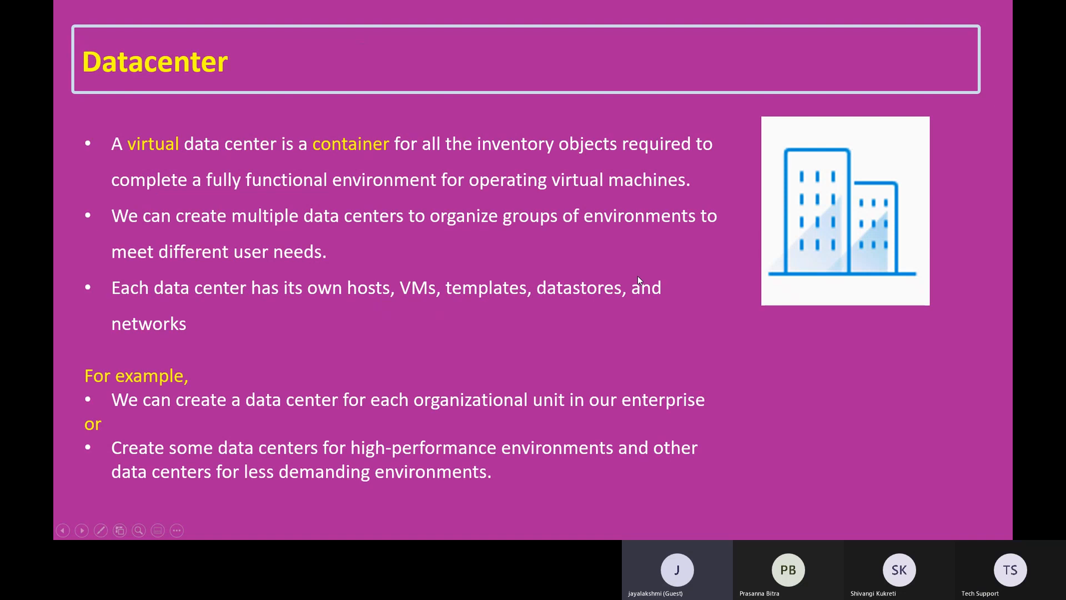
left_click(637, 276)
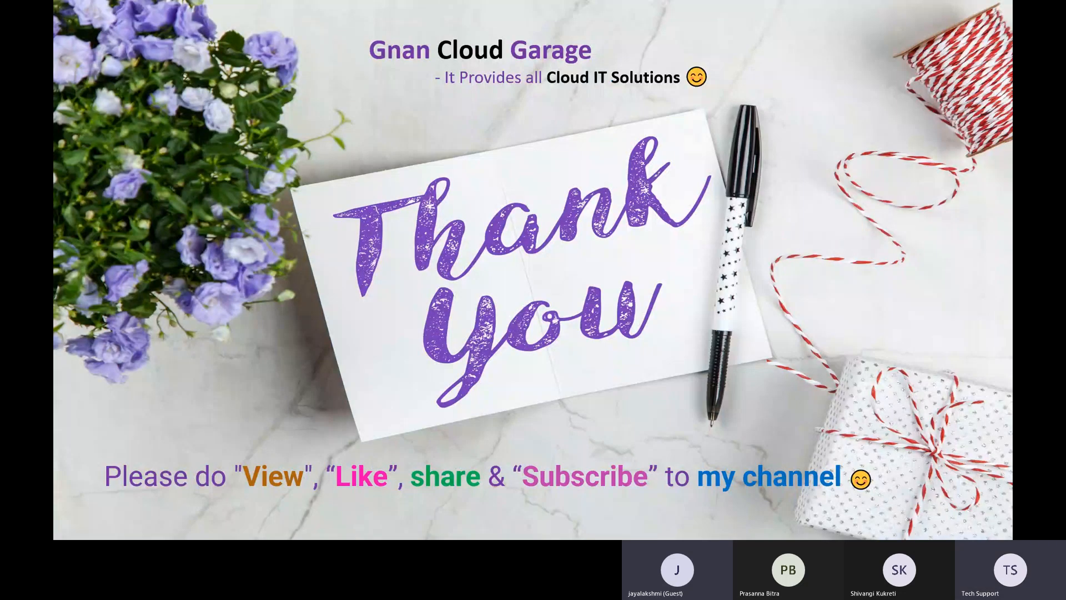